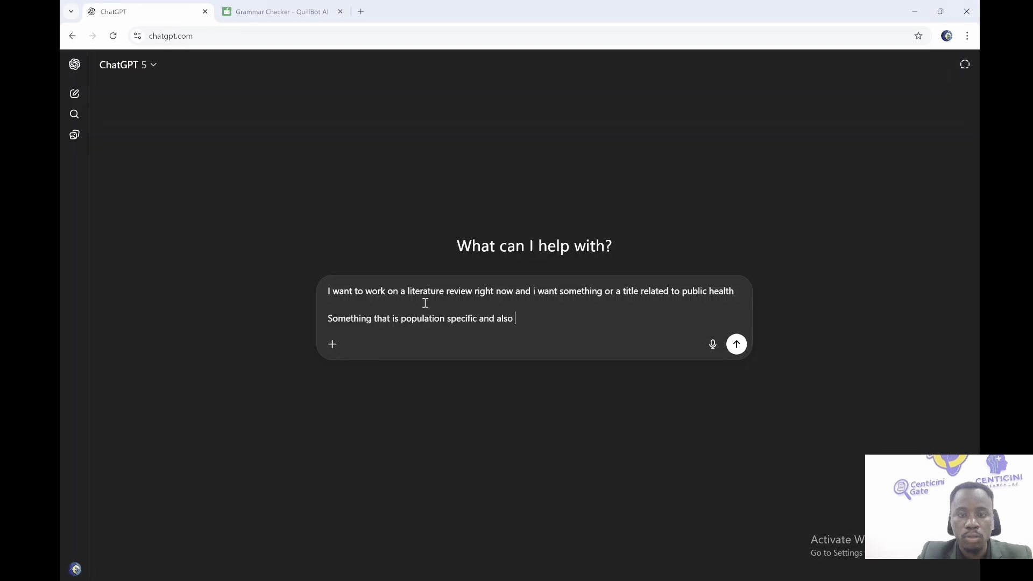
Complete the prompt's sentence with "addresses a particular public health problem" and add a line about writing a review article of at least 5000 words
{"action": "type", "text": "addr"}
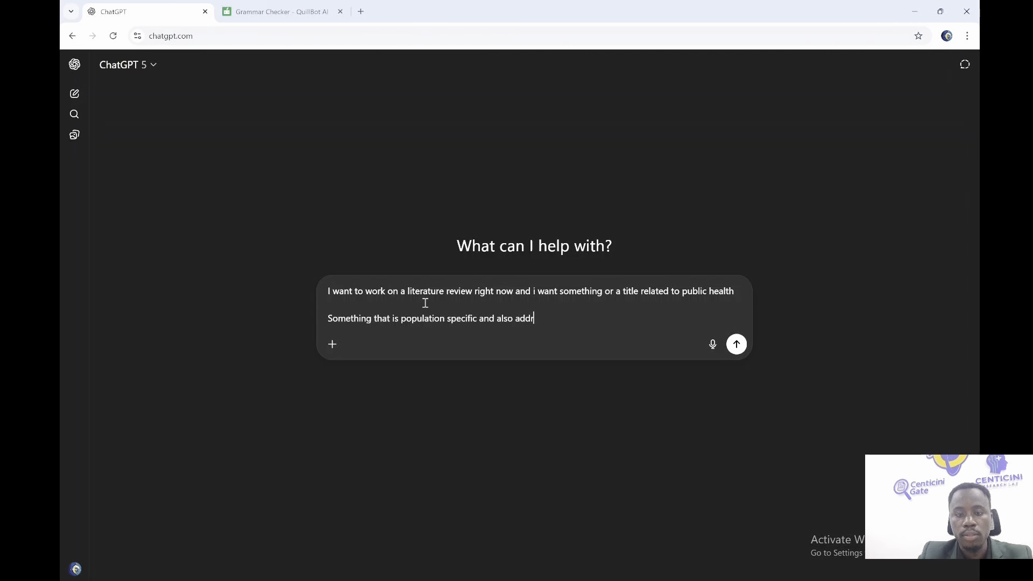
{"action": "type", "text": "esses a particular public health problem"}
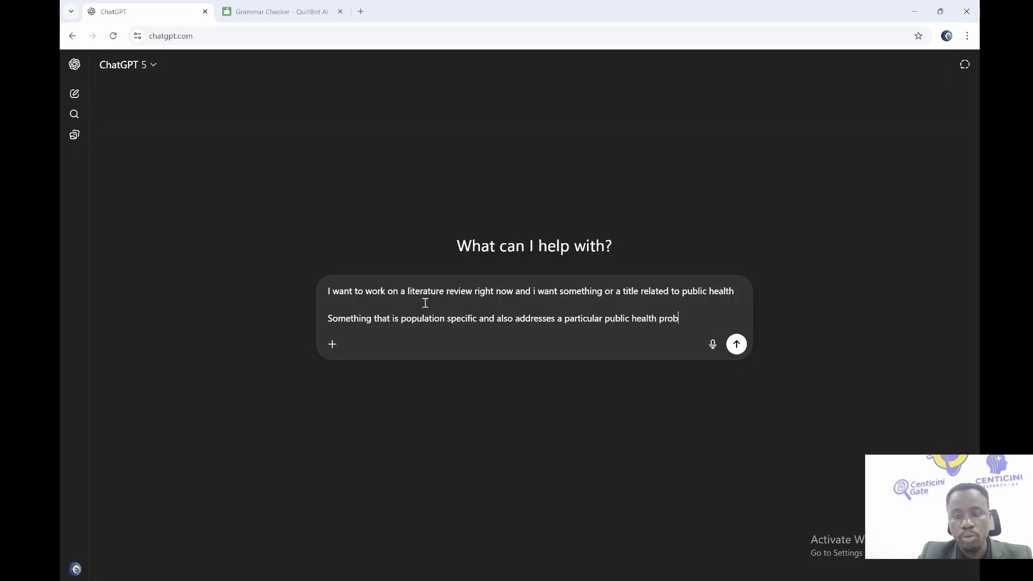
{"action": "key", "text": "shift+Return"}
{"action": "key", "text": "shift+Return"}
{"action": "type", "text": "I am wtiting this in form of"}
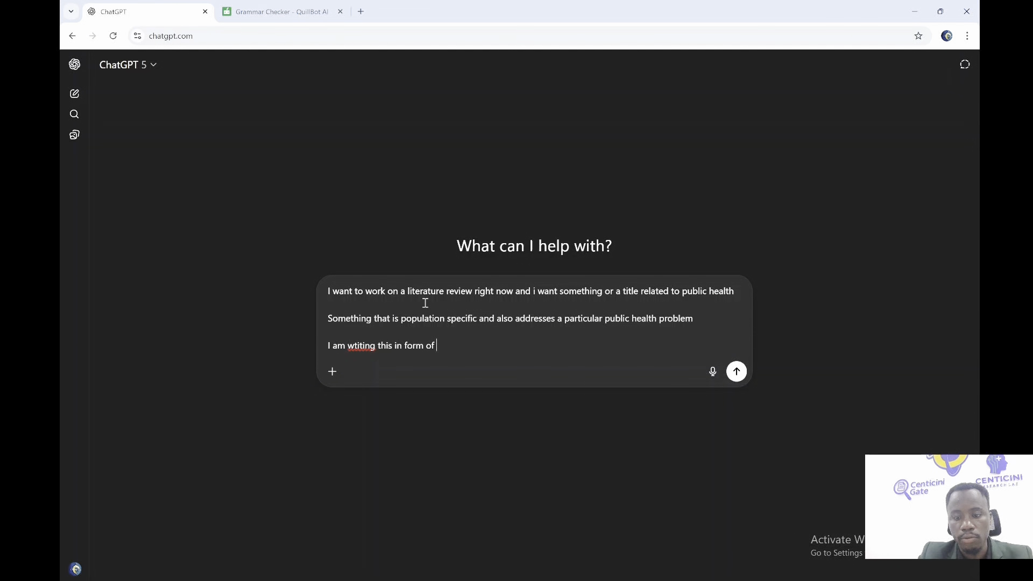
{"action": "type", "text": " a review article "}
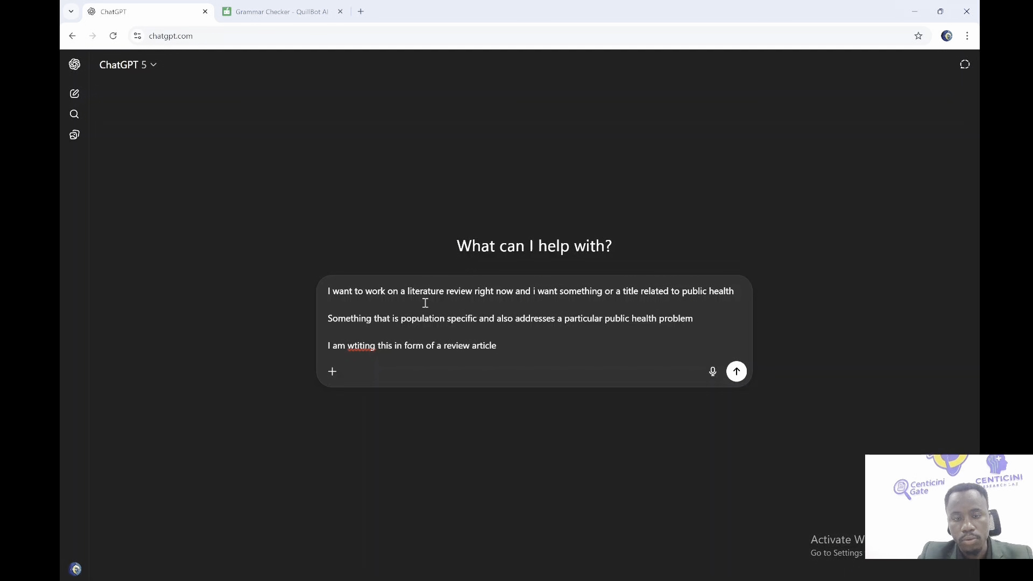
{"action": "type", "text": "expected to be"}
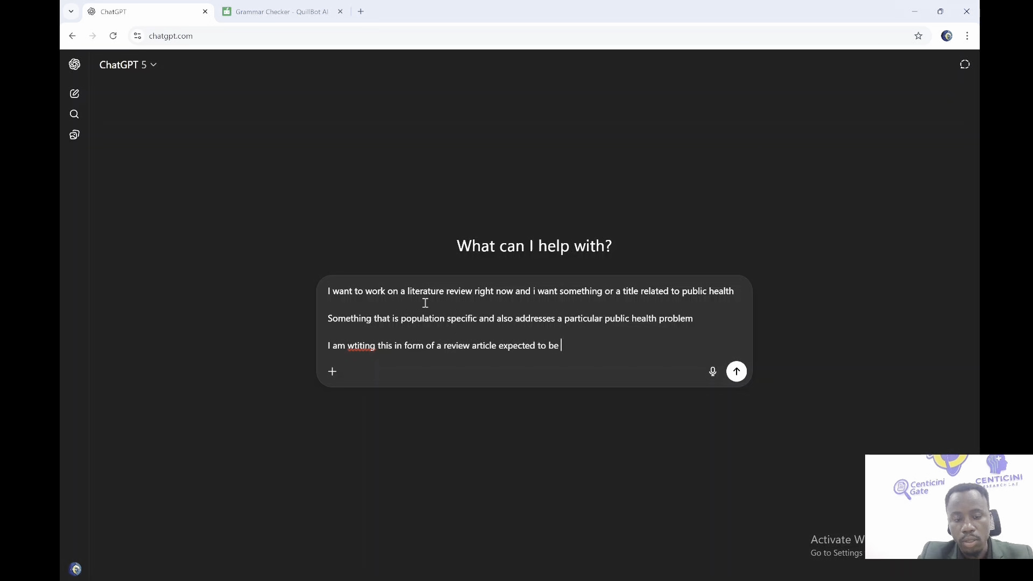
{"action": "type", "text": " at lea"}
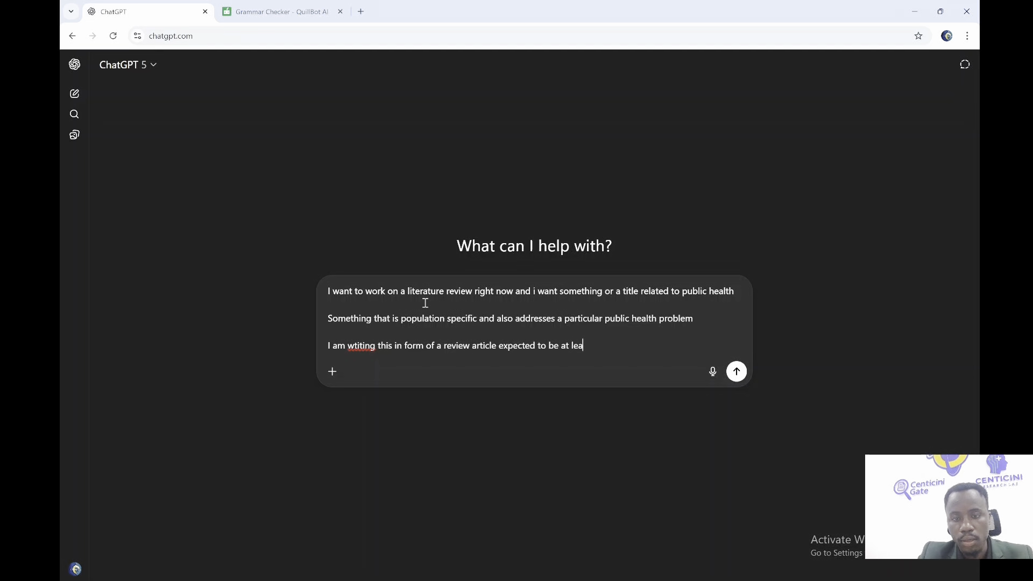
{"action": "type", "text": "st 5000 words"}
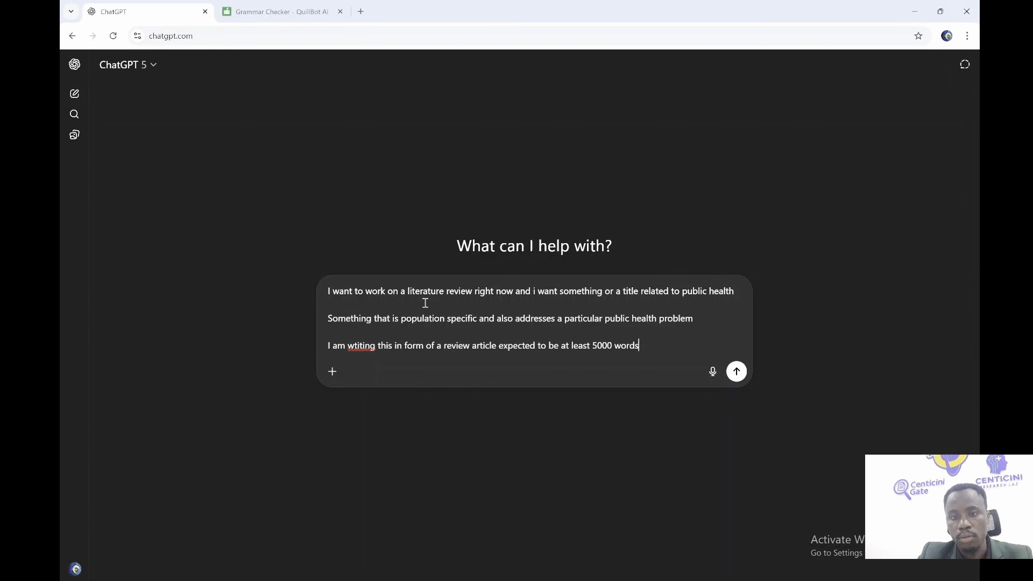
Change the expected review article length in the prompt to at least 3000 words
{"action": "key", "text": "BackSpace"}
{"action": "key", "text": "BackSpace"}
{"action": "key", "text": "BackSpace"}
{"action": "key", "text": "BackSpace"}
{"action": "key", "text": "BackSpace"}
{"action": "key", "text": "BackSpace"}
{"action": "key", "text": "BackSpace"}
{"action": "key", "text": "BackSpace"}
{"action": "key", "text": "BackSpace"}
{"action": "key", "text": "BackSpace"}
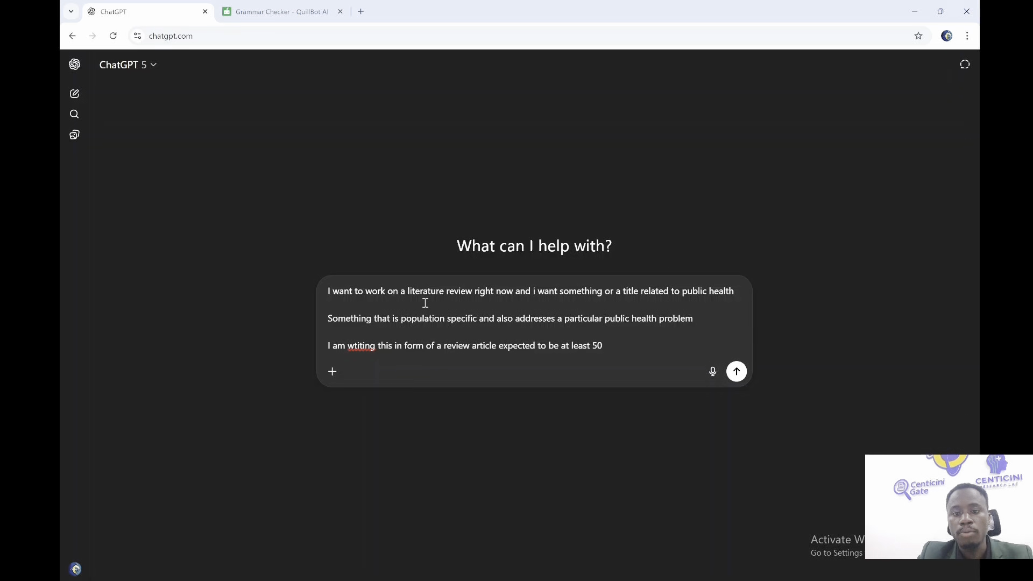
{"action": "type", "text": "3000 words"}
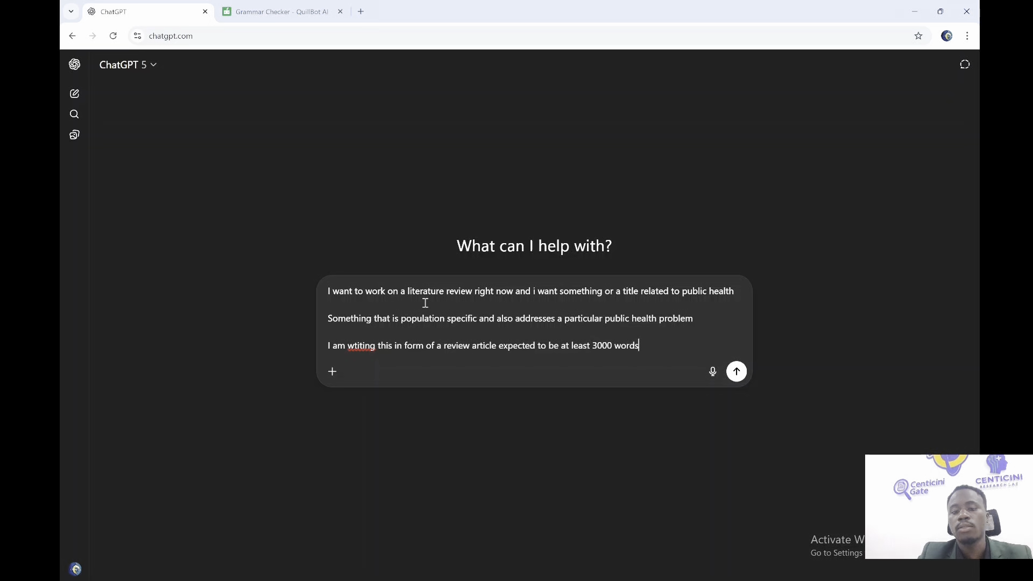
Add the line "Let me have a suggestion of five topics let me choose one out of them" and submit the prompt
{"action": "key", "text": "shift+Return"}
{"action": "key", "text": "shift+Return"}
{"action": "type", "text": "Let me j"}
{"action": "key", "text": "BackSpace"}
{"action": "type", "text": "have a suggest"}
{"action": "type", "text": "ion of thr"}
{"action": "key", "text": "BackSpace"}
{"action": "key", "text": "BackSpace"}
{"action": "key", "text": "BackSpace"}
{"action": "type", "text": "five tool"}
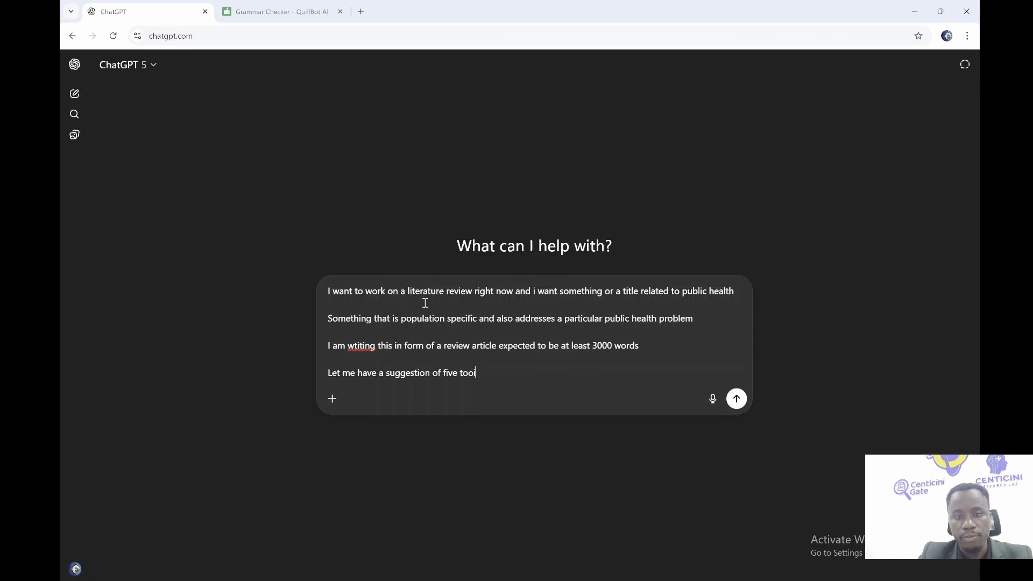
{"action": "type", "text": "pics "}
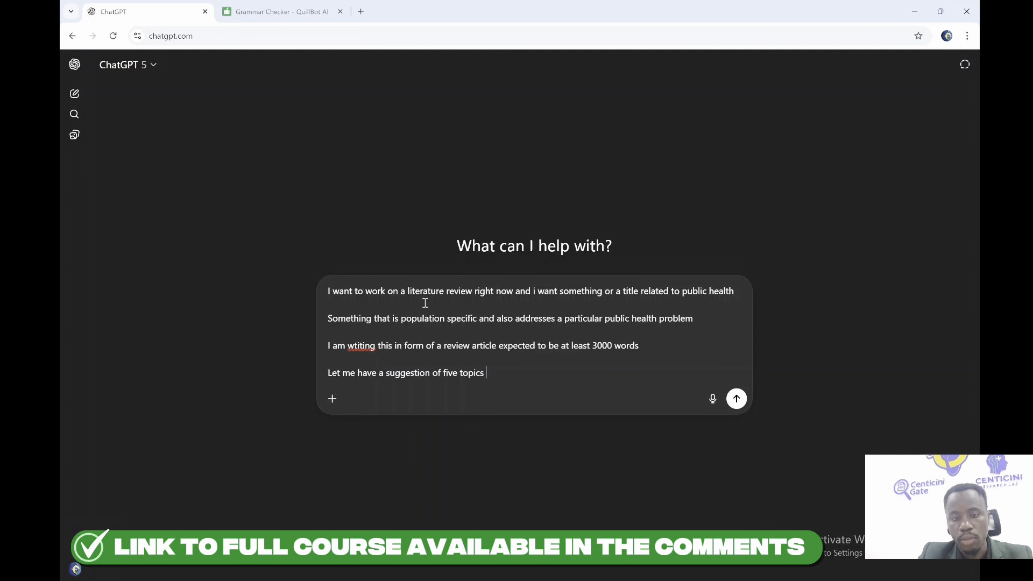
{"action": "type", "text": "let me choos"}
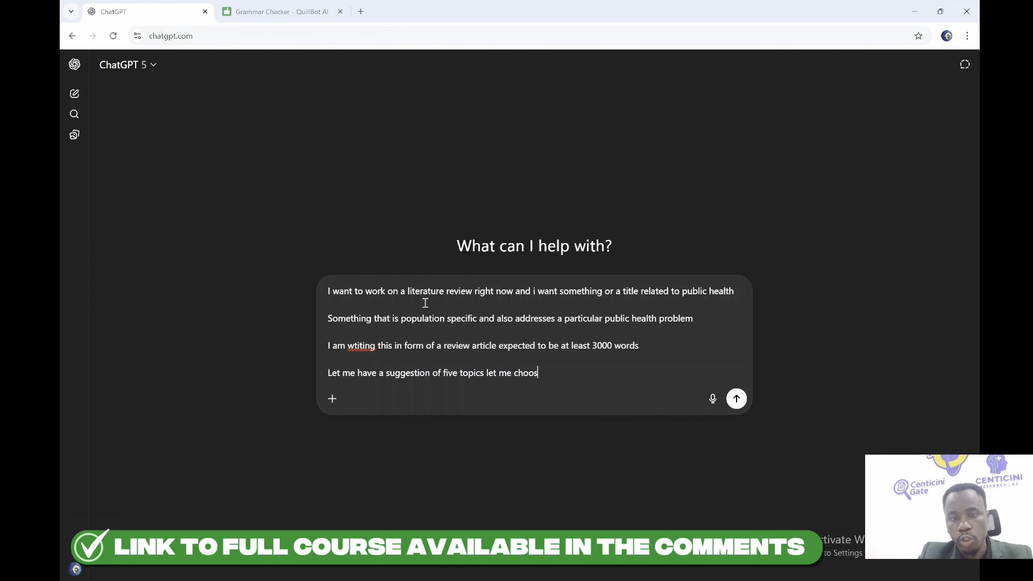
{"action": "type", "text": "e one out o"}
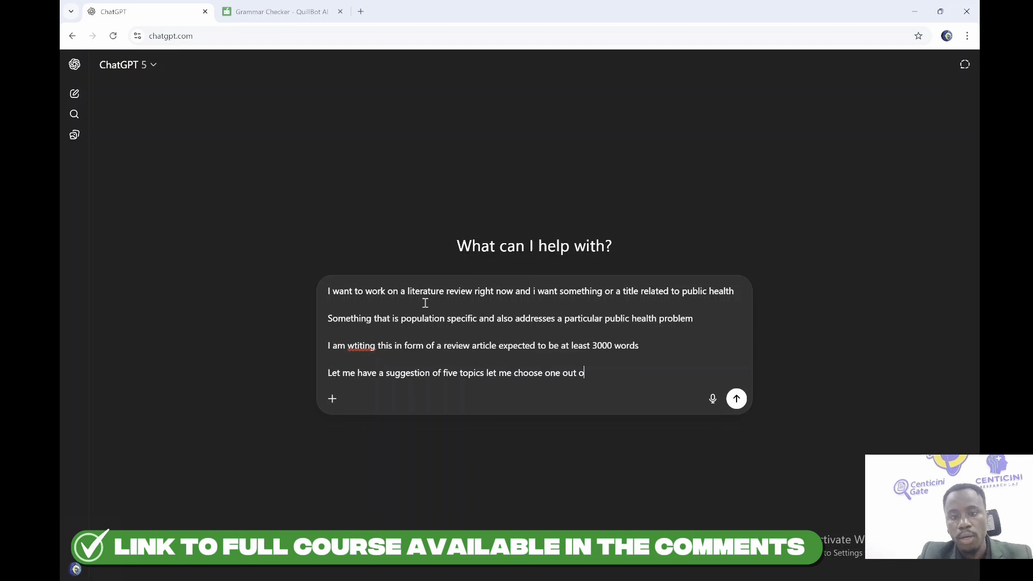
{"action": "type", "text": "f them"}
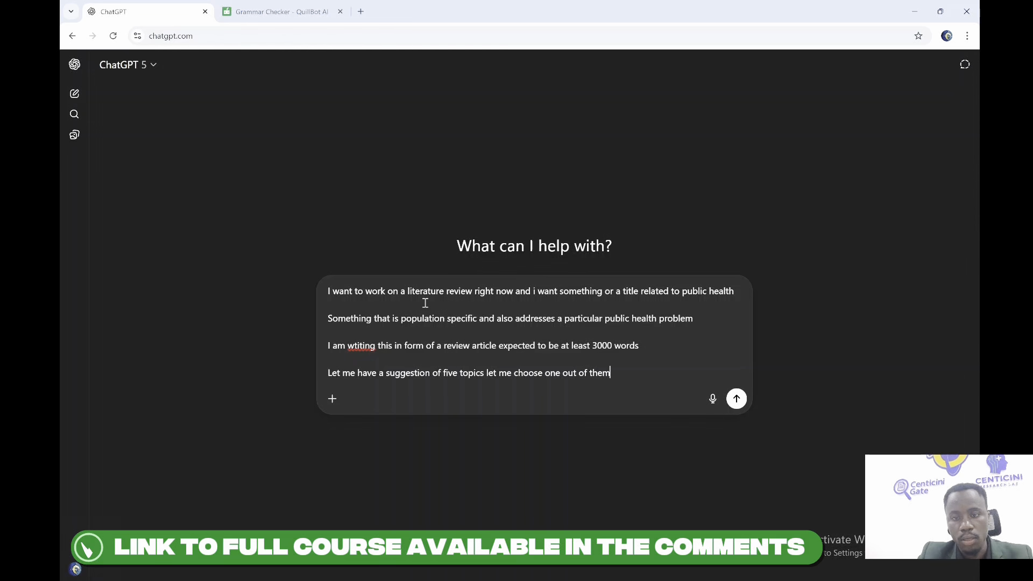
{"action": "key", "text": "Return"}
{"action": "type", "text": "\\"}
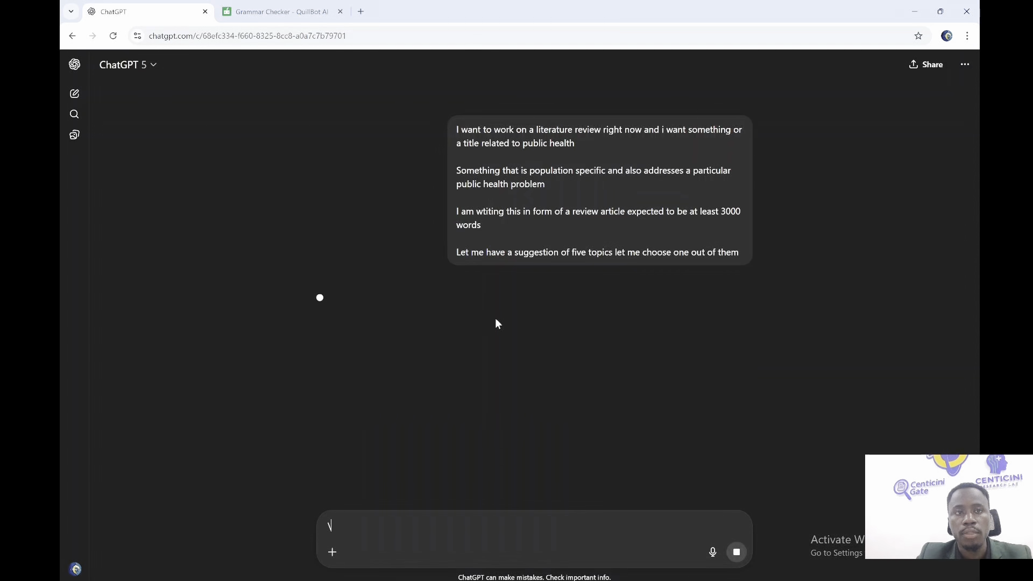
View the QuillBot Grammar Checker page and return to the ChatGPT conversation
{"action": "left_click", "coordinate": [291, 10]}
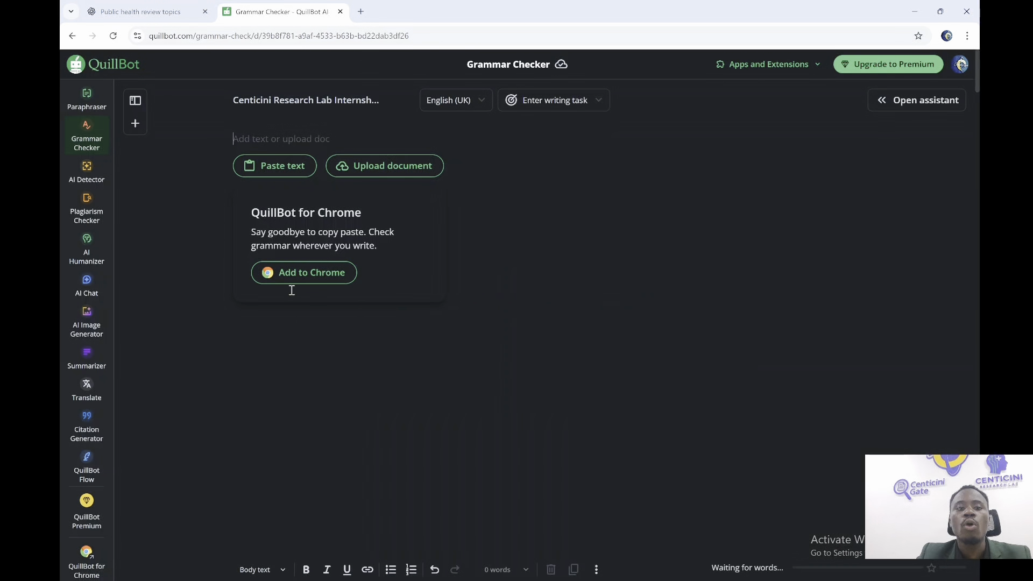
{"action": "left_click", "coordinate": [128, 8]}
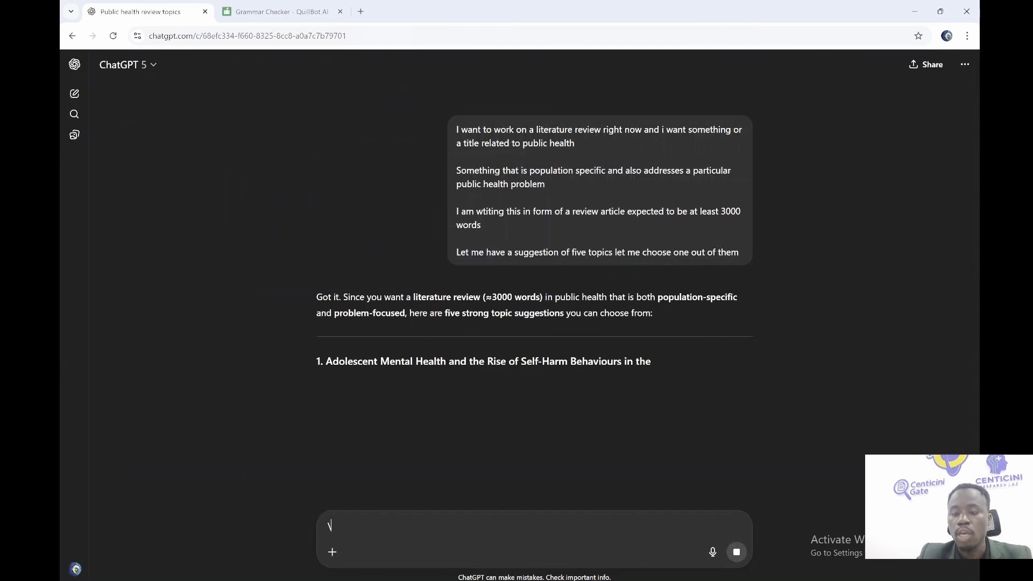
Switch to the blank WPS Writer document and arrange its window side by side with the browser showing the ChatGPT conversation
{"action": "mouse_move", "coordinate": [771, 580]}
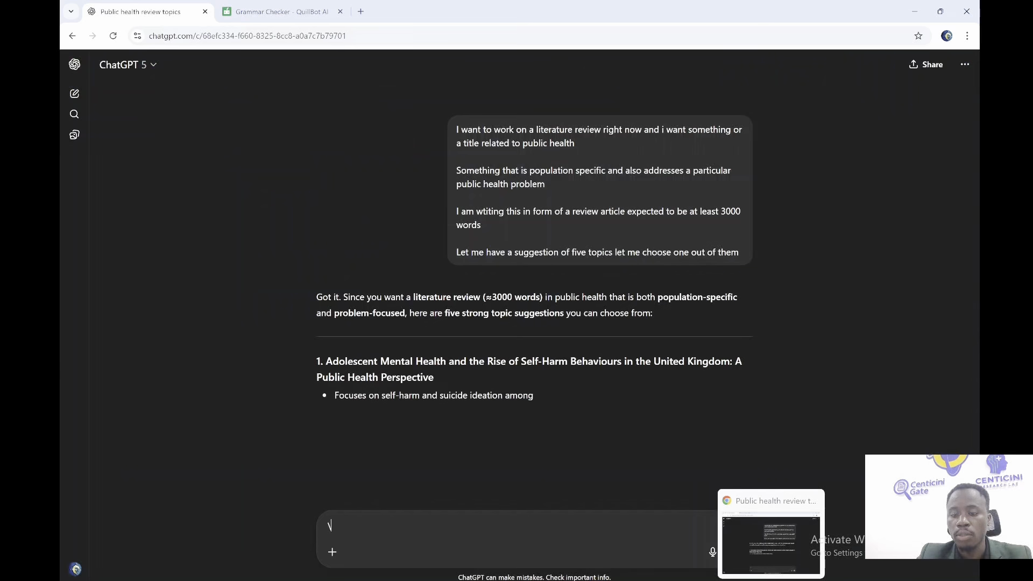
{"action": "left_click", "coordinate": [697, 580]}
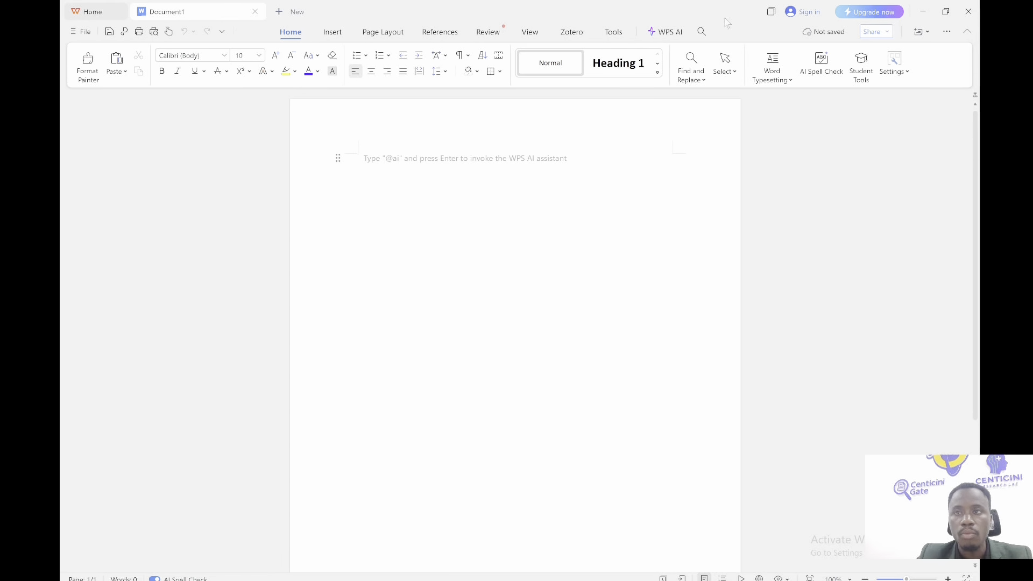
{"action": "left_click", "coordinate": [943, 6]}
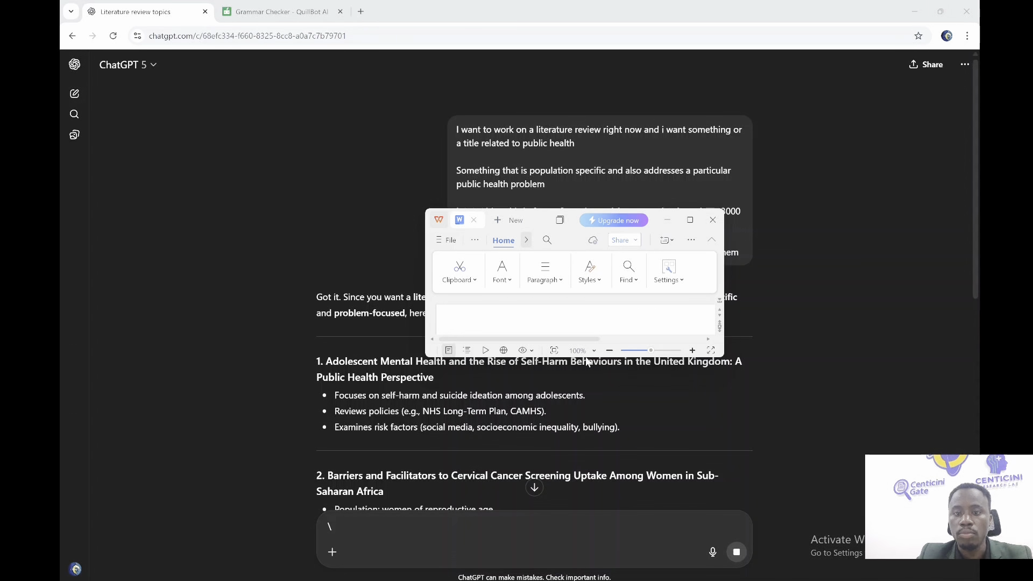
{"action": "left_click_drag", "start_coordinate": [740, 15], "coordinate": [450, 19]}
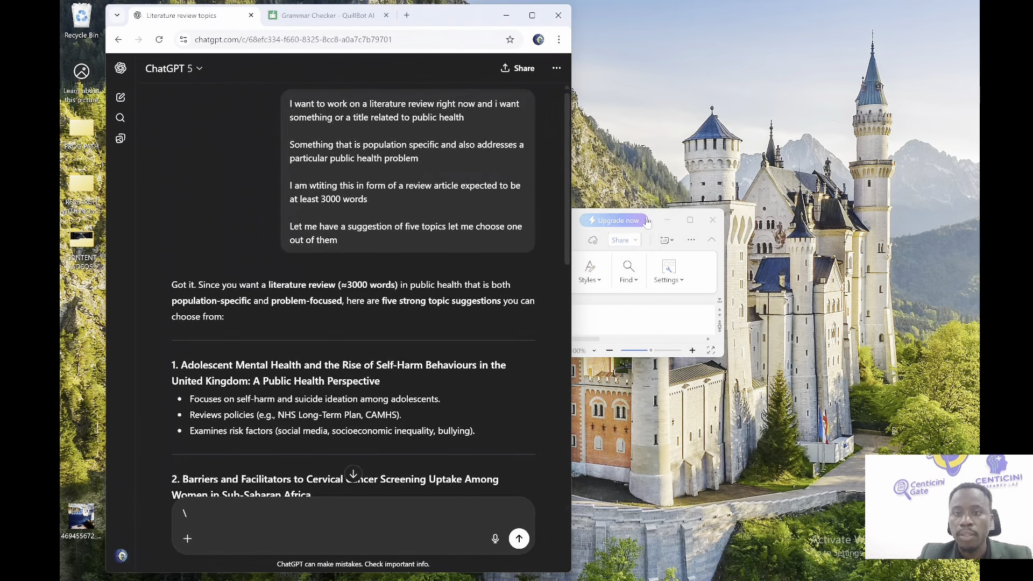
{"action": "left_click", "coordinate": [665, 220]}
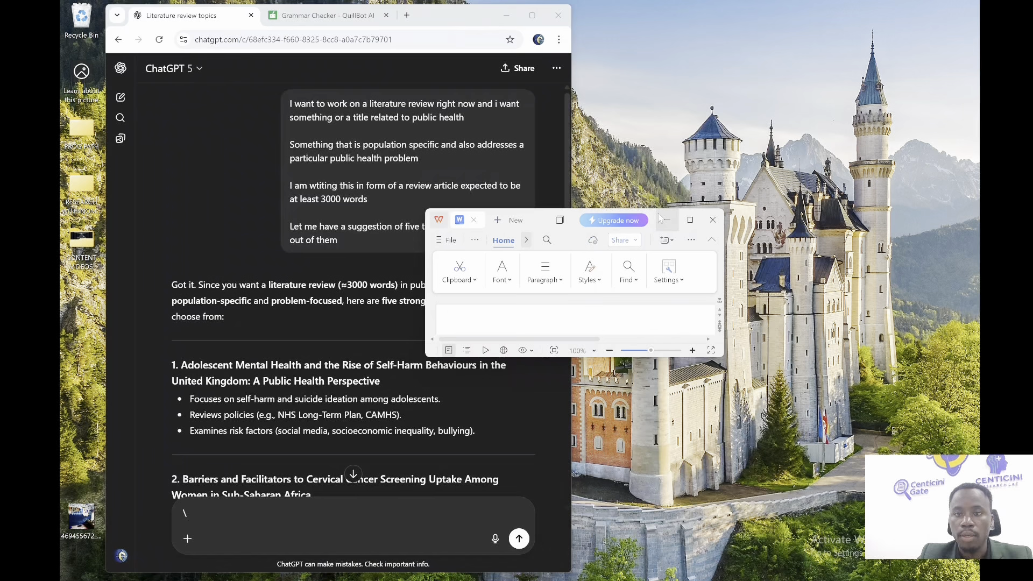
{"action": "left_click", "coordinate": [690, 219]}
{"action": "left_click", "coordinate": [289, 75]}
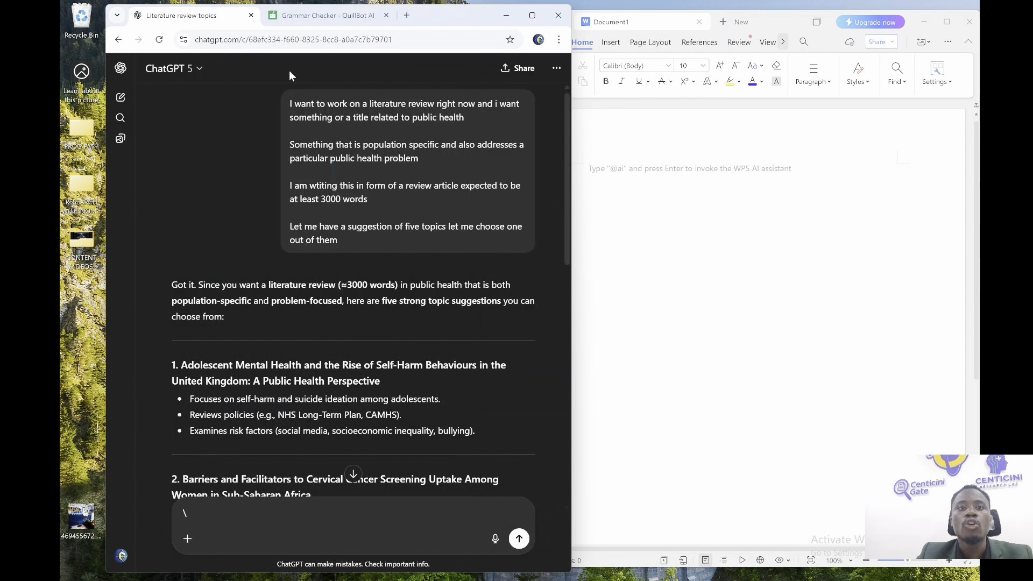
{"action": "left_click_drag", "start_coordinate": [467, 18], "coordinate": [420, 21]}
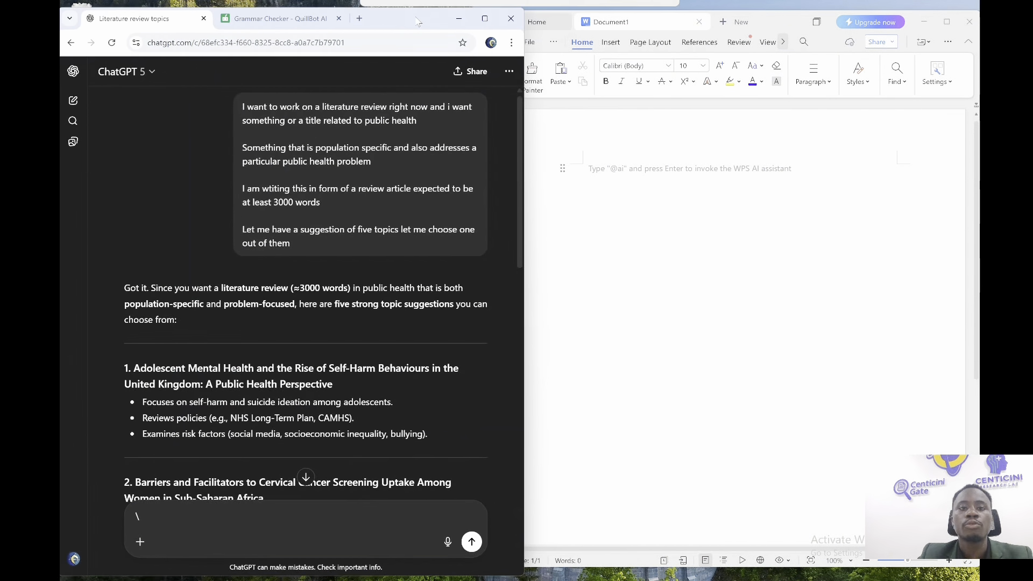
{"action": "left_click", "coordinate": [680, 192]}
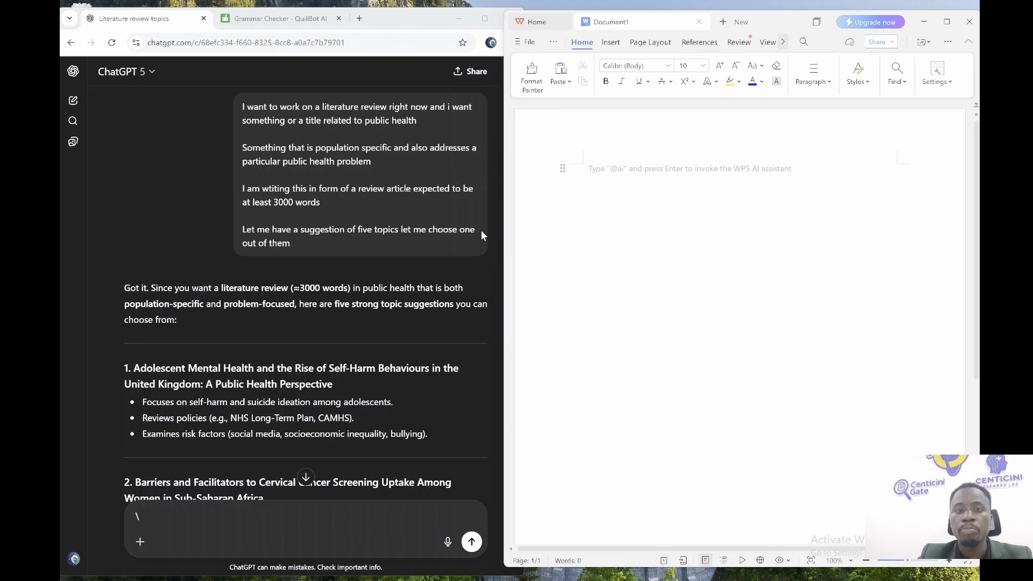
Read through the five suggested public health review topics and the points listed under each in the ChatGPT reply
{"action": "left_click", "coordinate": [428, 334]}
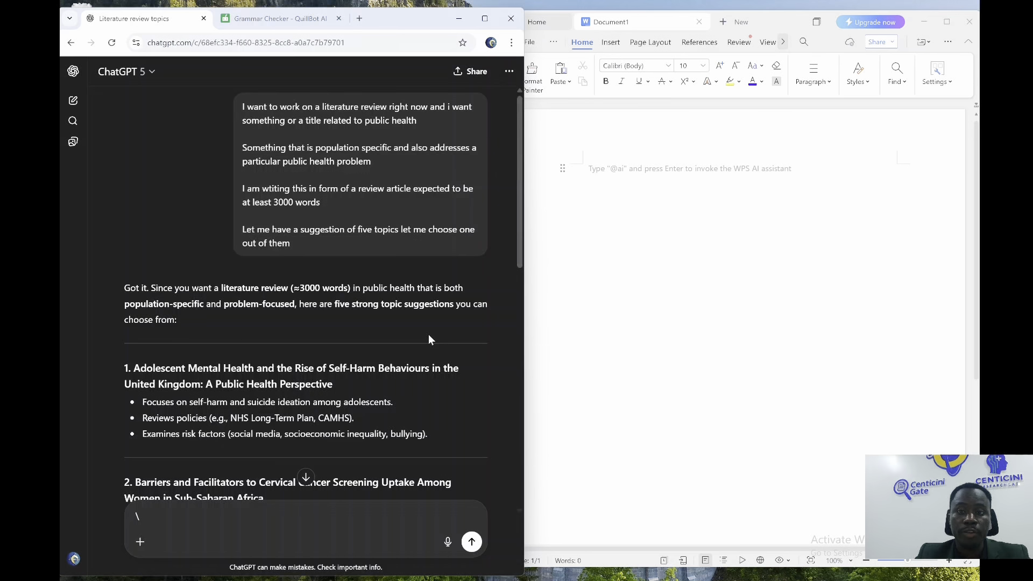
{"action": "scroll", "coordinate": [319, 412], "scroll_direction": "down", "scroll_amount": 2}
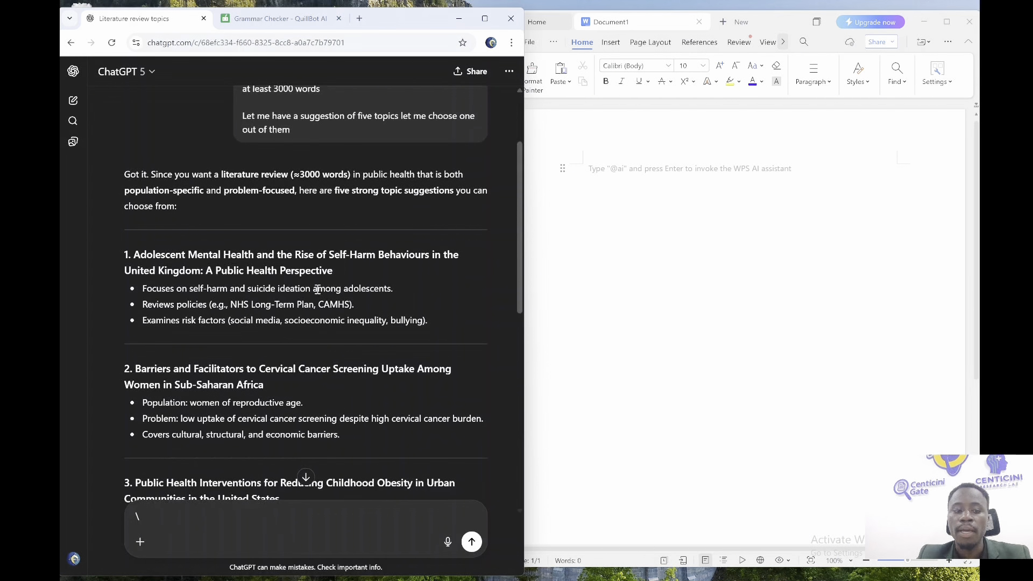
{"action": "scroll", "coordinate": [318, 289], "scroll_direction": "down", "scroll_amount": 6}
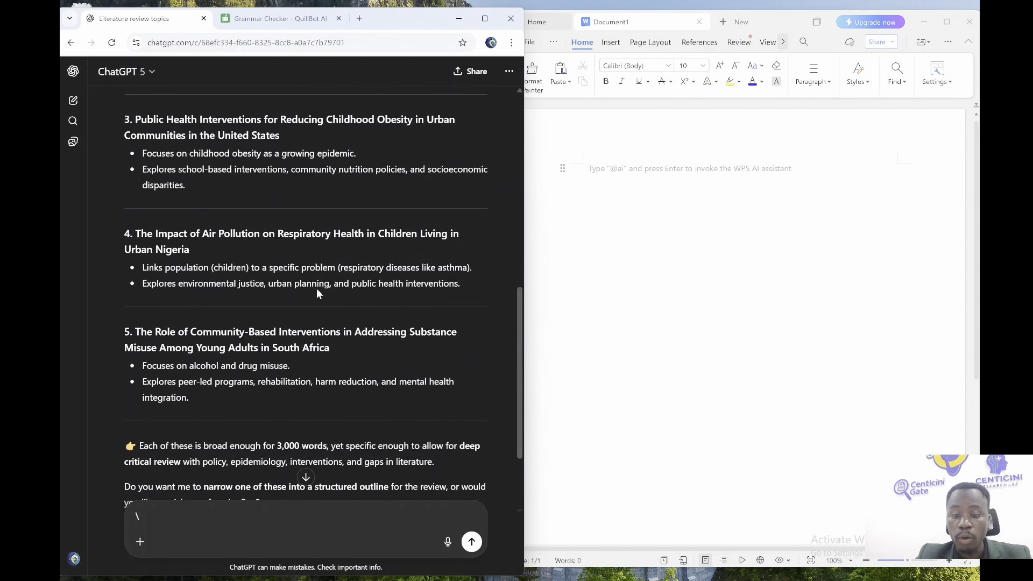
{"action": "scroll", "coordinate": [317, 289], "scroll_direction": "up", "scroll_amount": 5}
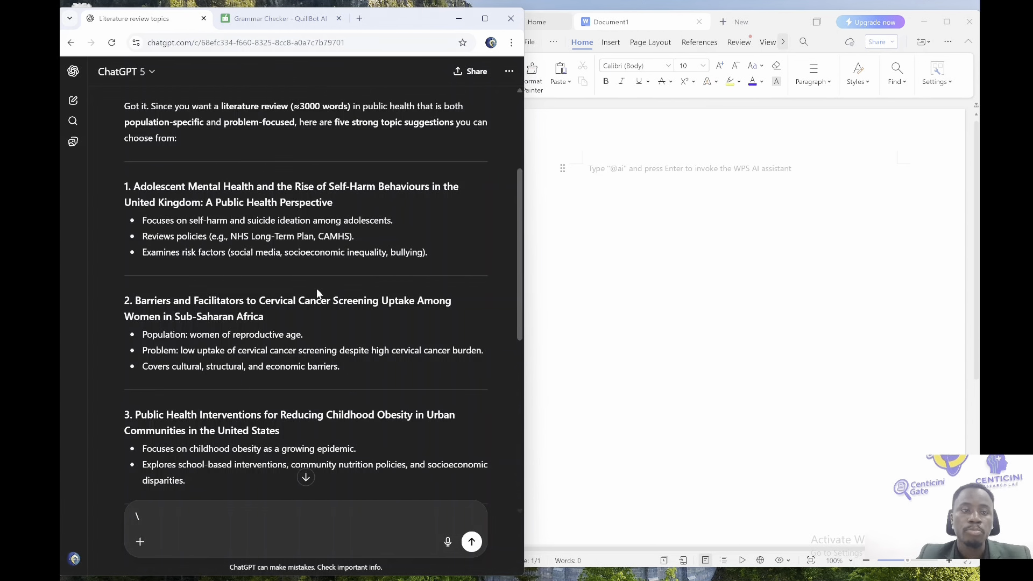
{"action": "scroll", "coordinate": [318, 349], "scroll_direction": "down", "scroll_amount": 2}
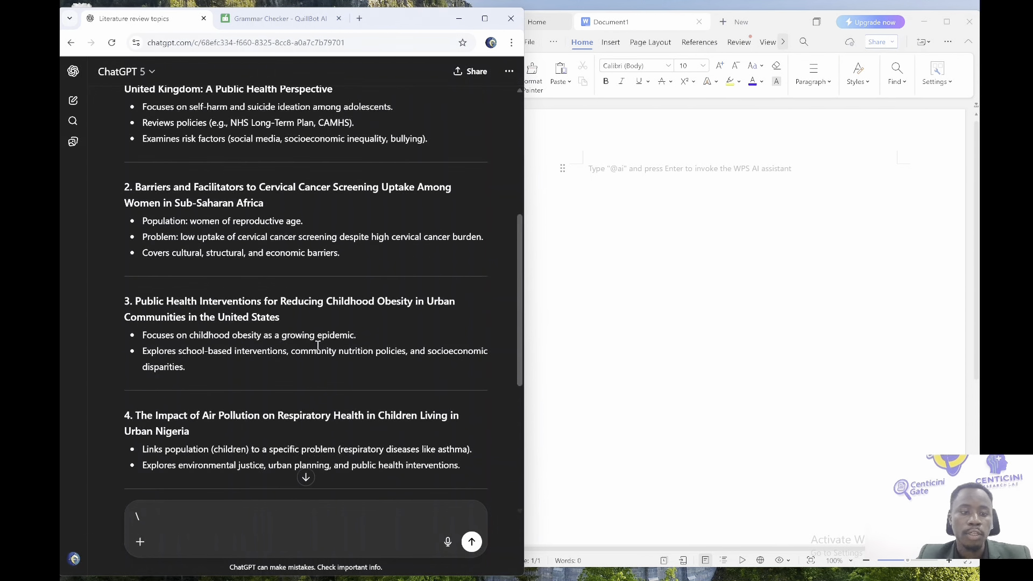
{"action": "scroll", "coordinate": [317, 350], "scroll_direction": "up", "scroll_amount": 5}
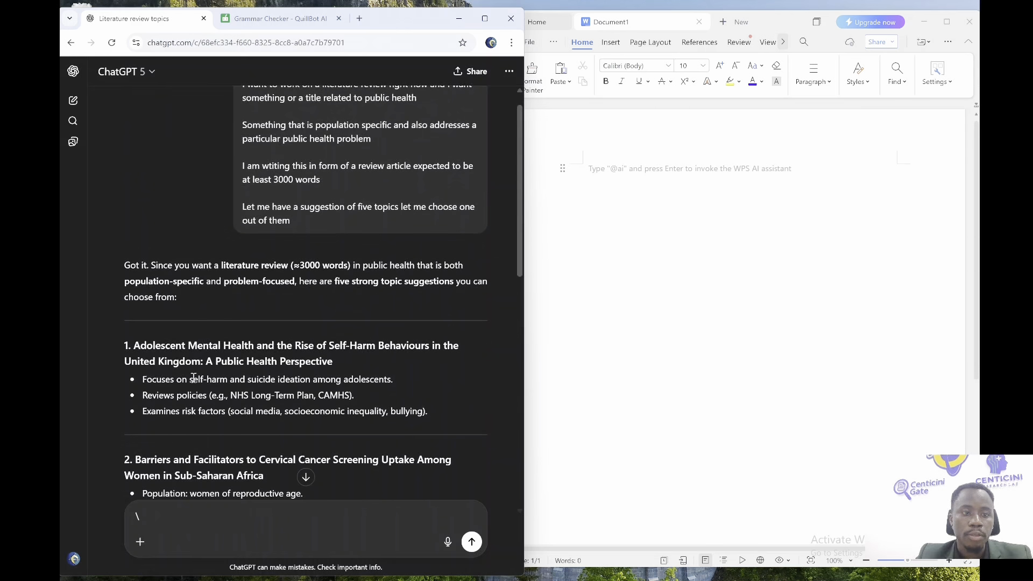
{"action": "left_click_drag", "start_coordinate": [134, 345], "coordinate": [326, 356]}
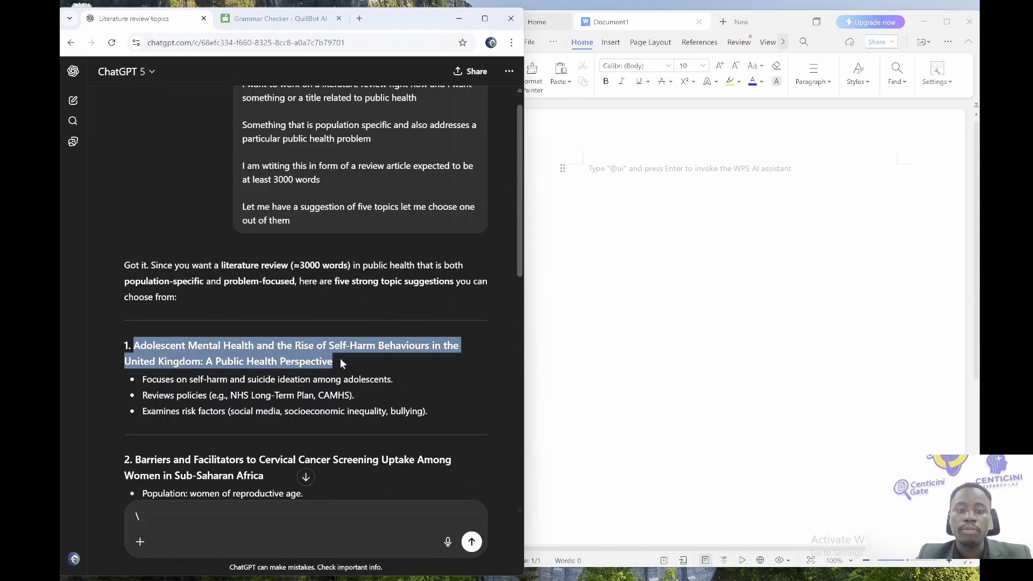
{"action": "left_click", "coordinate": [340, 363]}
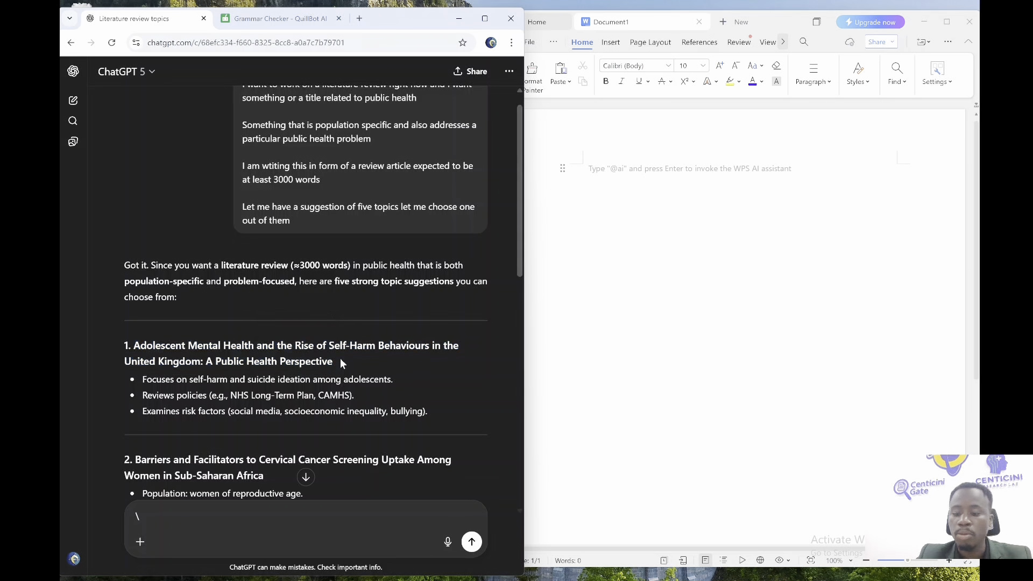
{"action": "scroll", "coordinate": [341, 359], "scroll_direction": "down", "scroll_amount": 5}
{"action": "scroll", "coordinate": [341, 360], "scroll_direction": "down", "scroll_amount": 1}
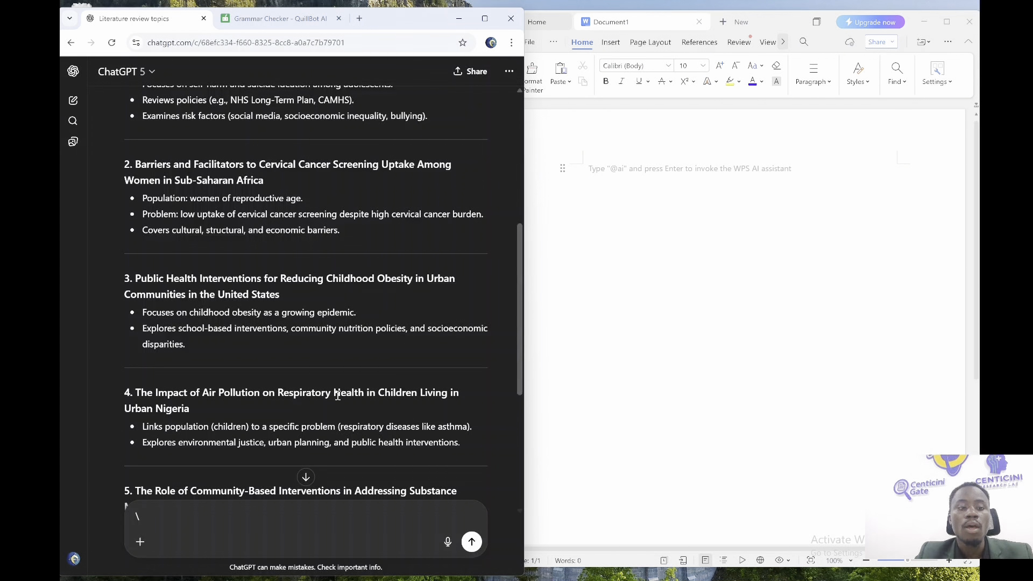
{"action": "scroll", "coordinate": [296, 394], "scroll_direction": "down", "scroll_amount": 4}
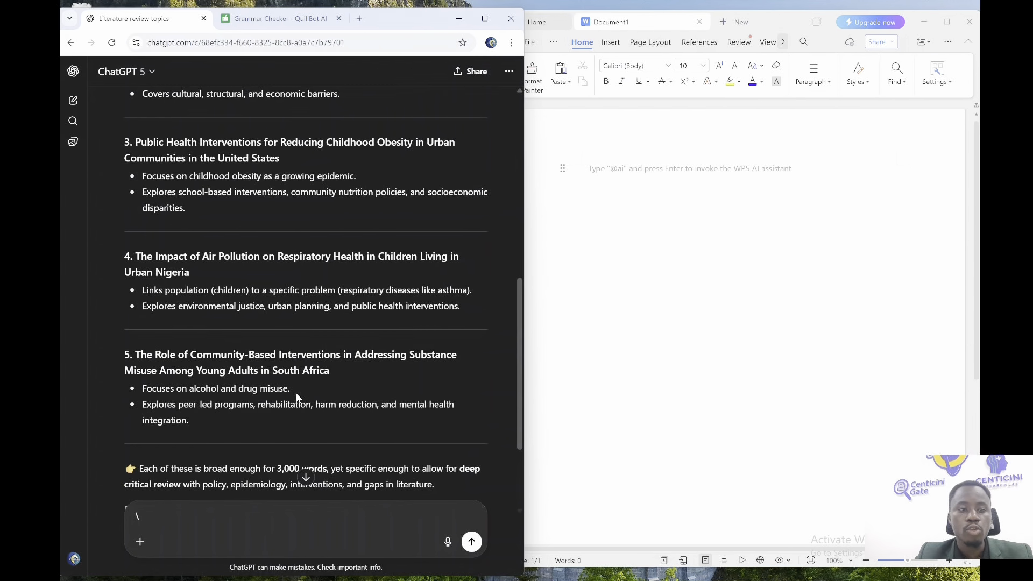
Edit the original topic prompt to add the line "Something tied around Epidemiology and AI" and resend it
{"action": "scroll", "coordinate": [296, 392], "scroll_direction": "up", "scroll_amount": 2}
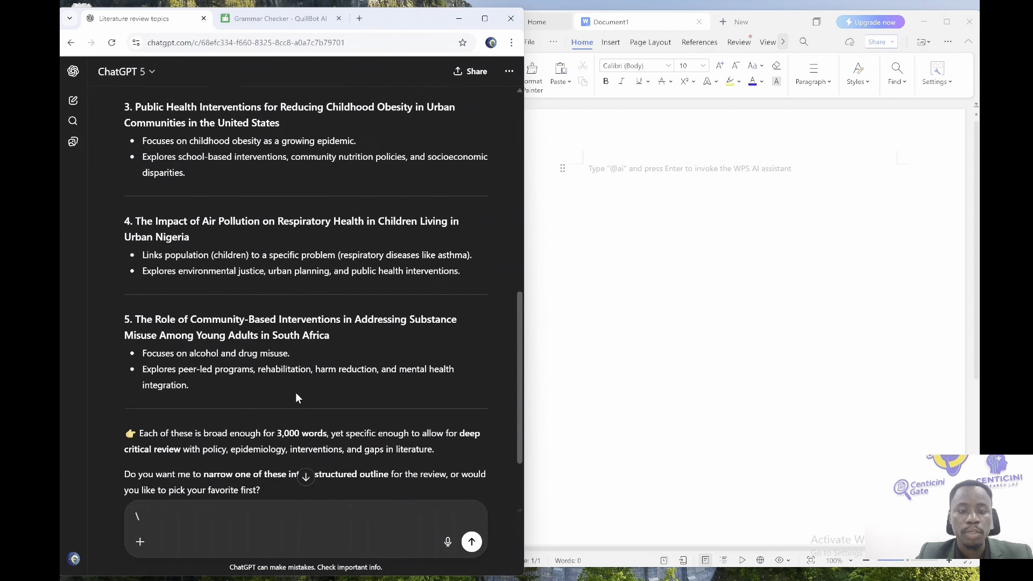
{"action": "scroll", "coordinate": [297, 394], "scroll_direction": "up", "scroll_amount": 8}
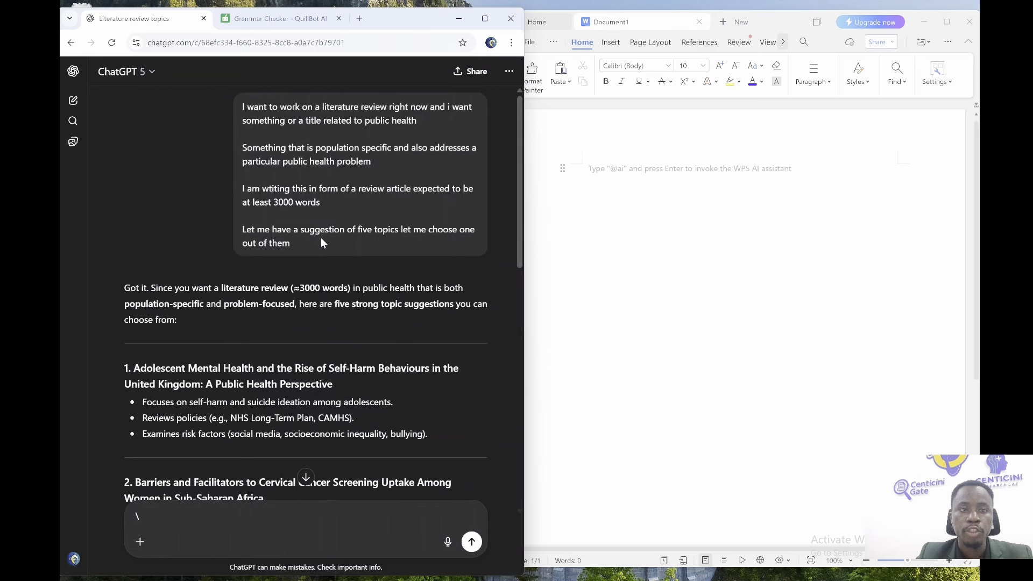
{"action": "left_click", "coordinate": [479, 268]}
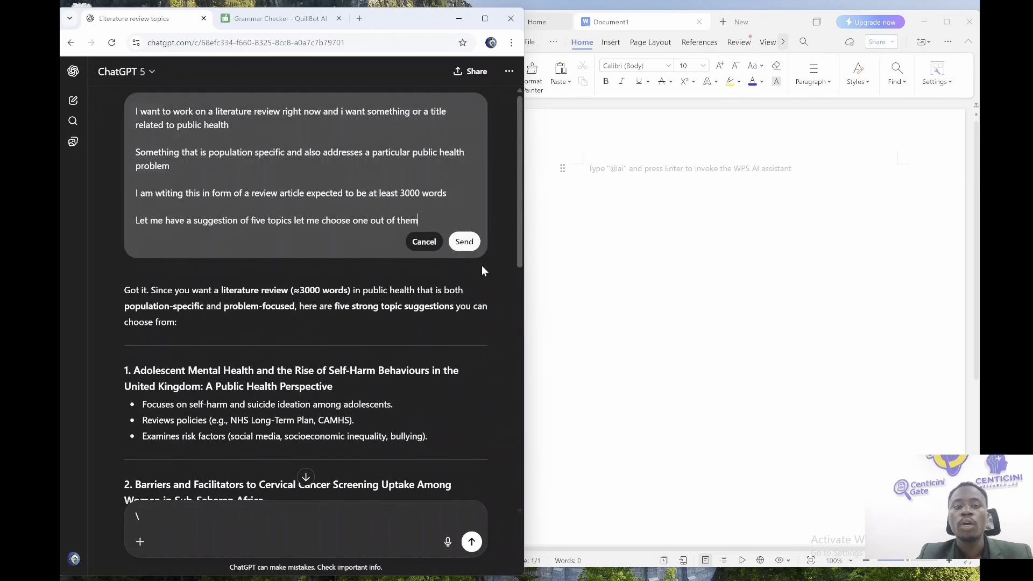
{"action": "key", "text": "shift+Return"}
{"action": "key", "text": "shift+Return"}
{"action": "type", "text": "Something tied around "}
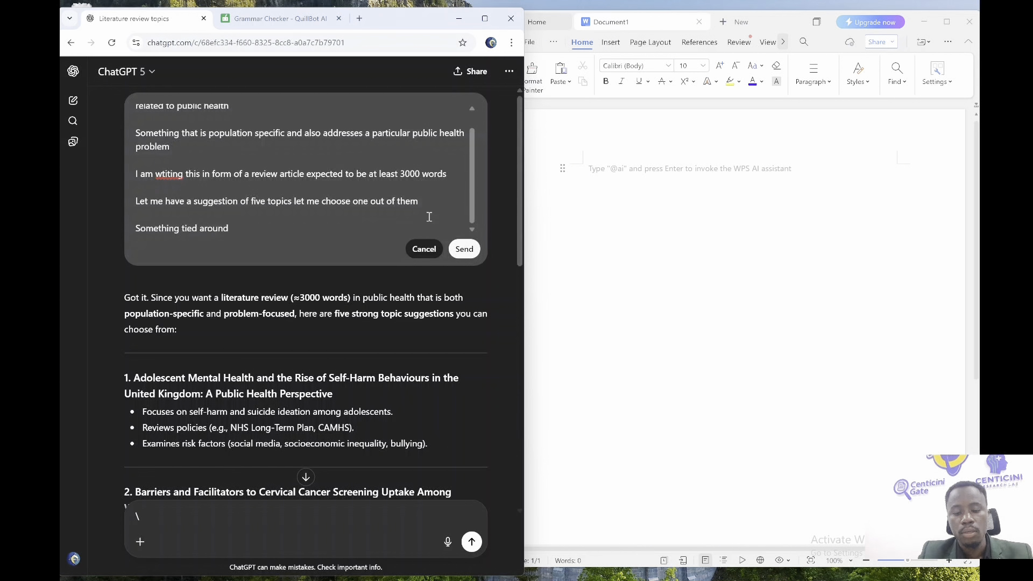
{"action": "type", "text": "Epidemiology"}
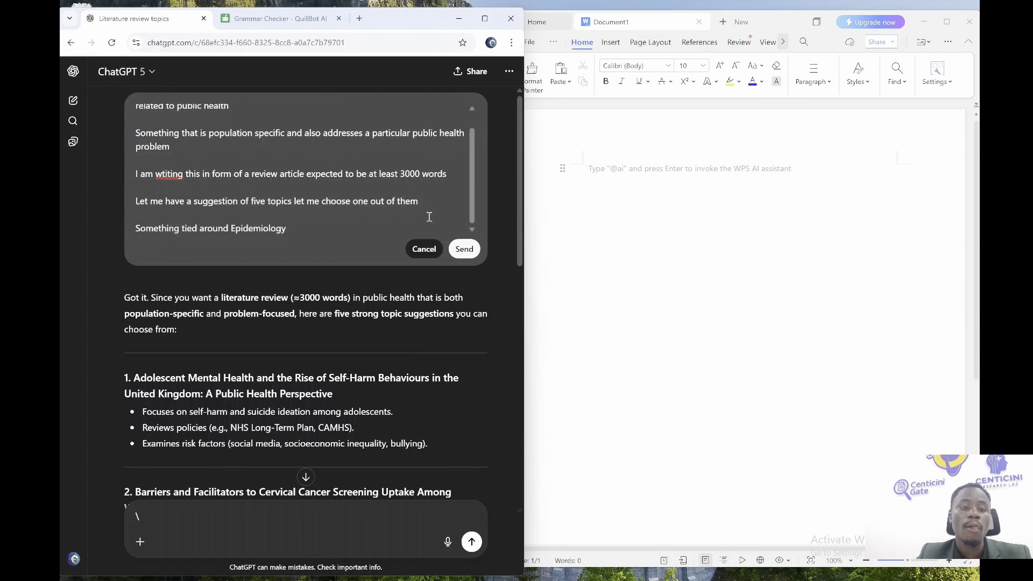
{"action": "type", "text": " and AI"}
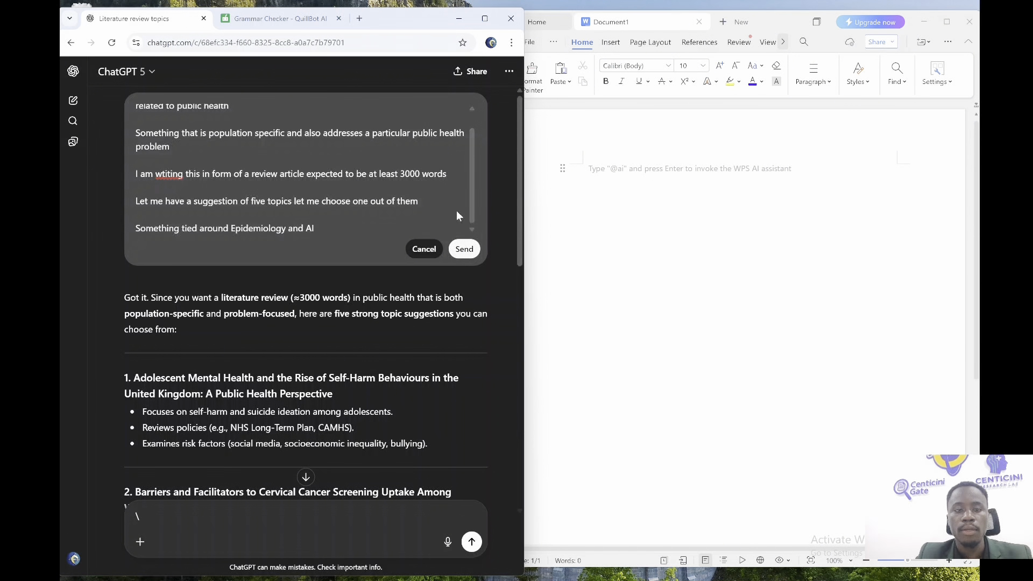
{"action": "key", "text": "Return"}
{"action": "key", "text": "Return"}
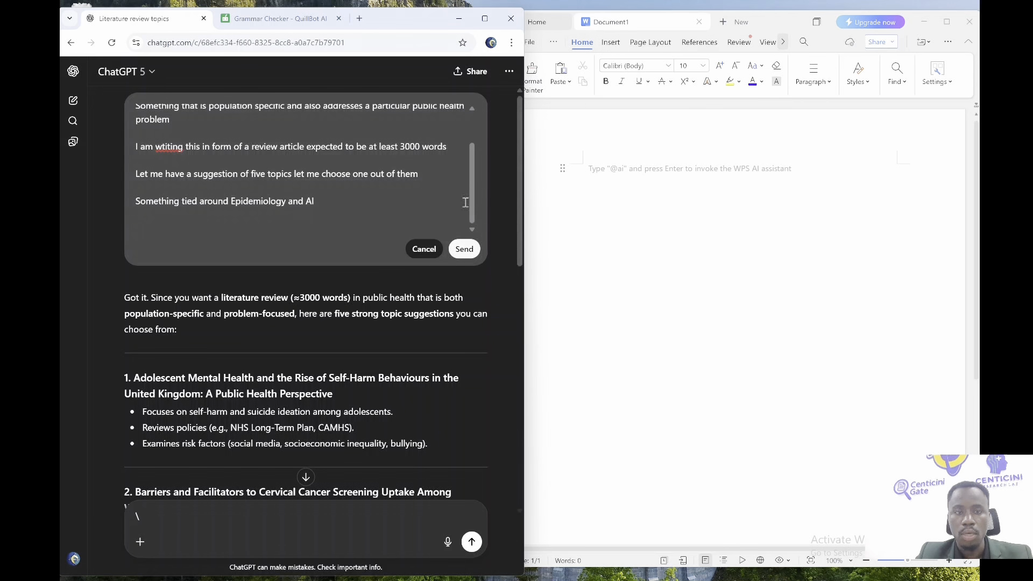
{"action": "left_click", "coordinate": [460, 248]}
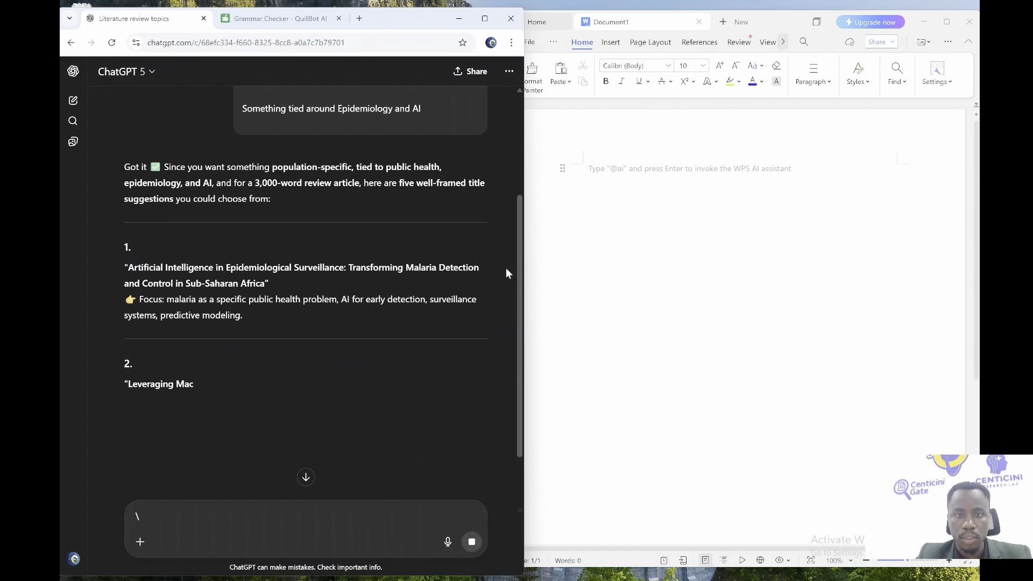
Copy the first suggested title, on malaria detection and control in Sub-Saharan Africa, into the message box in place of the stray character
{"action": "left_click_drag", "start_coordinate": [522, 264], "coordinate": [527, 403]}
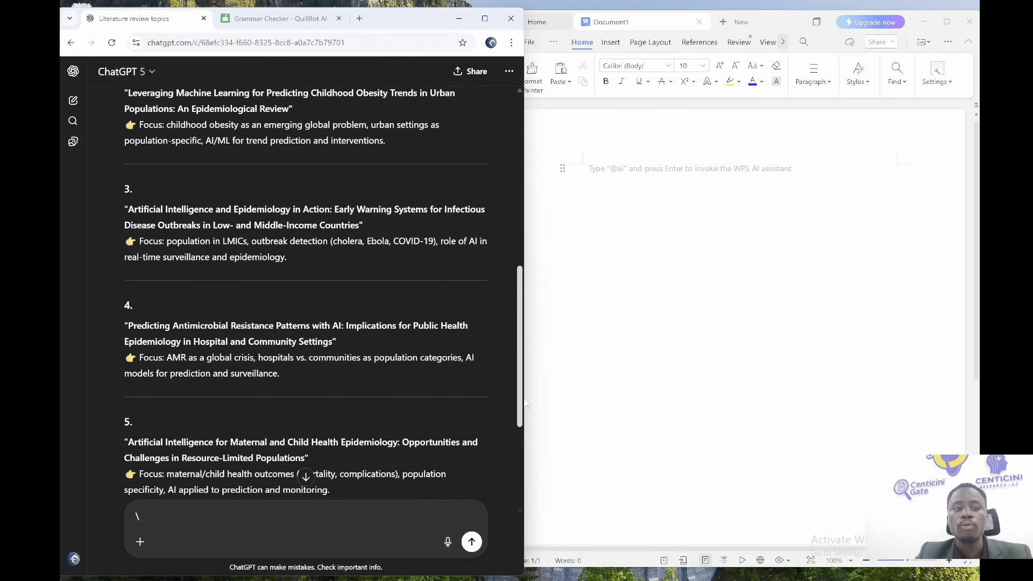
{"action": "left_click_drag", "start_coordinate": [527, 404], "coordinate": [511, 442]}
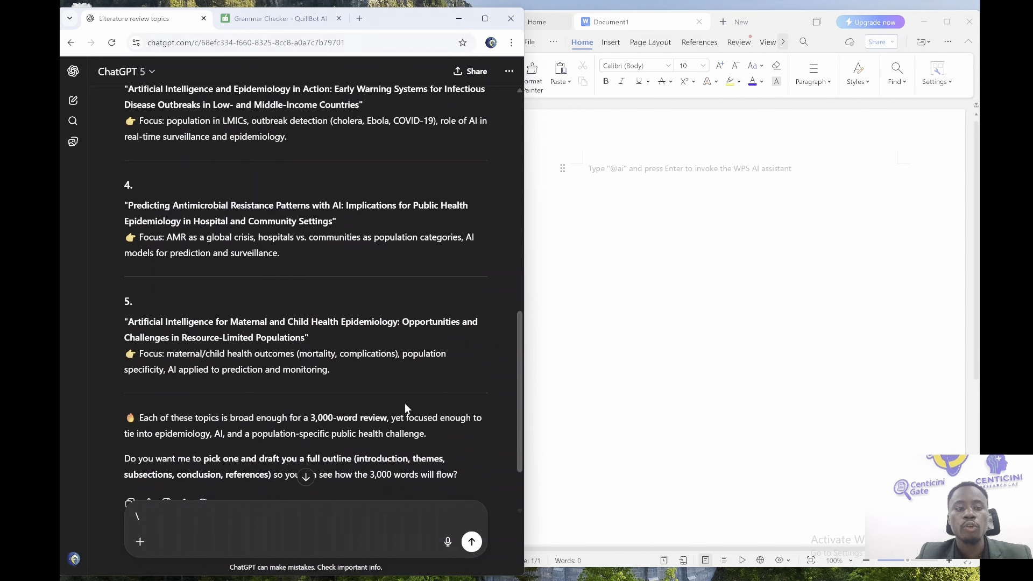
{"action": "left_click_drag", "start_coordinate": [520, 363], "coordinate": [525, 217]}
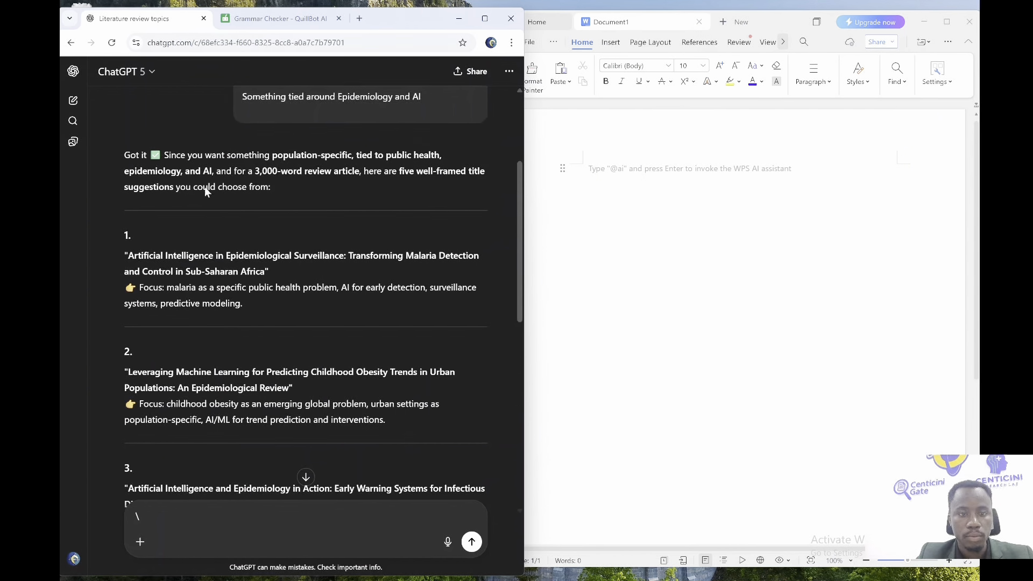
{"action": "double_click", "coordinate": [203, 261]}
{"action": "triple_click", "coordinate": [203, 261]}
{"action": "key", "text": "ctrl+c"}
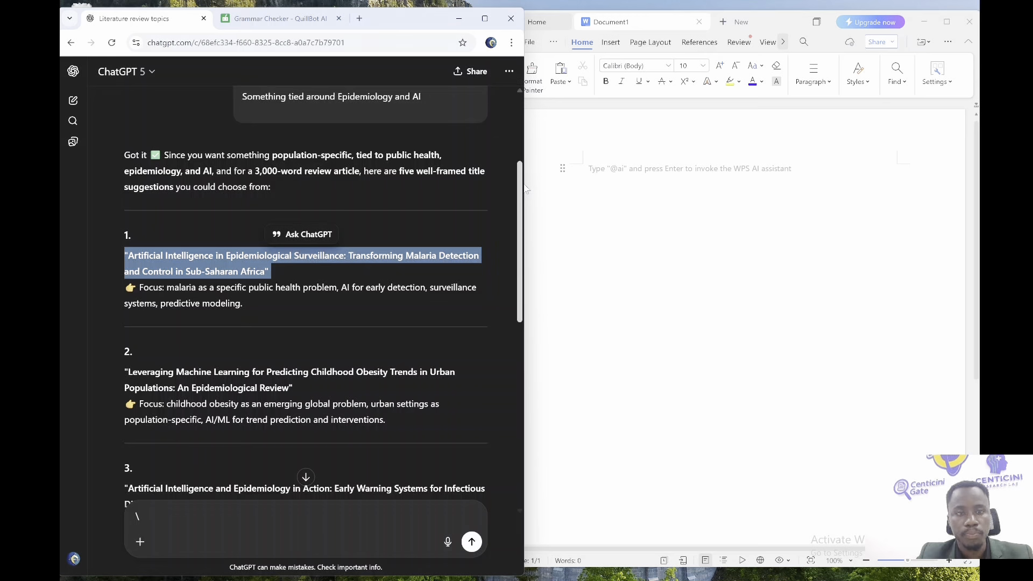
{"action": "left_click_drag", "start_coordinate": [521, 188], "coordinate": [521, 371]}
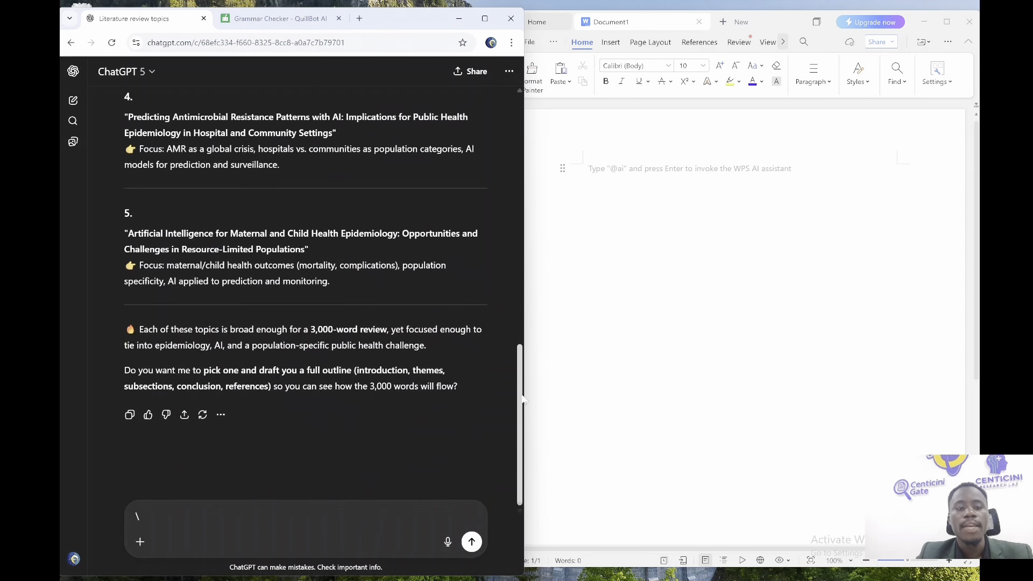
{"action": "key", "text": "BackSpace"}
{"action": "key", "text": "ctrl+v"}
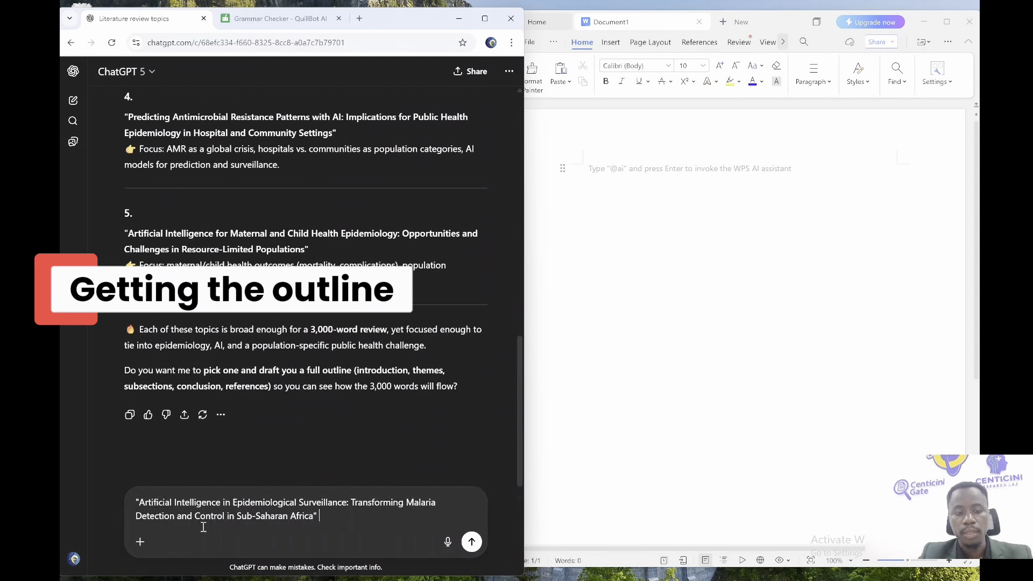
Add the line "Okay I am going for this" below the pasted title in the message
{"action": "key", "text": "shift+Return"}
{"action": "key", "text": "shift+Return"}
{"action": "key", "text": "shift+Return"}
{"action": "type", "text": "Okay"}
{"action": "key", "text": "BackSpace"}
{"action": "key", "text": "BackSpace"}
{"action": "key", "text": "BackSpace"}
{"action": "key", "text": "BackSpace"}
{"action": "type", "text": "I am going for"}
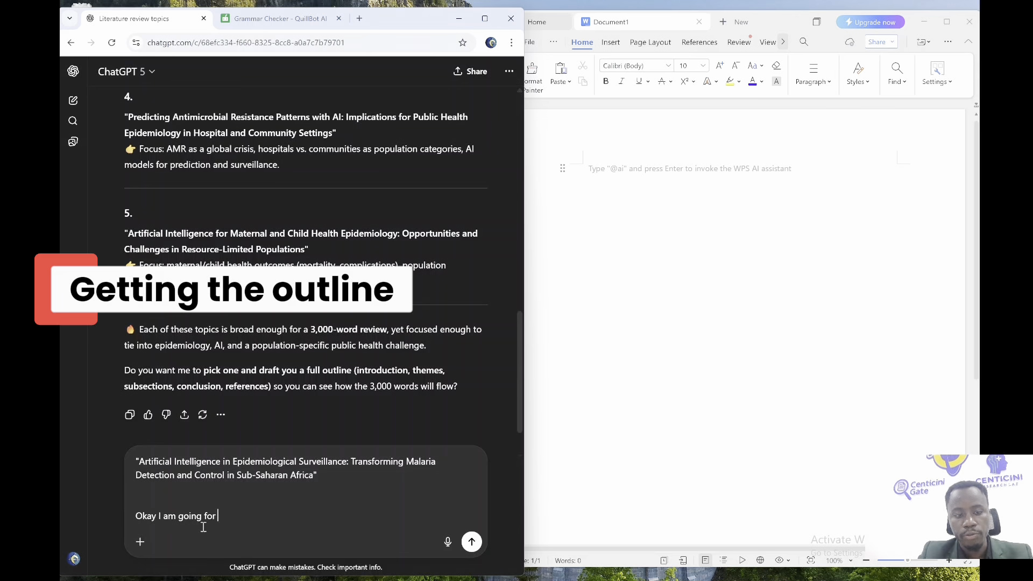
{"action": "type", "text": "  this firs"}
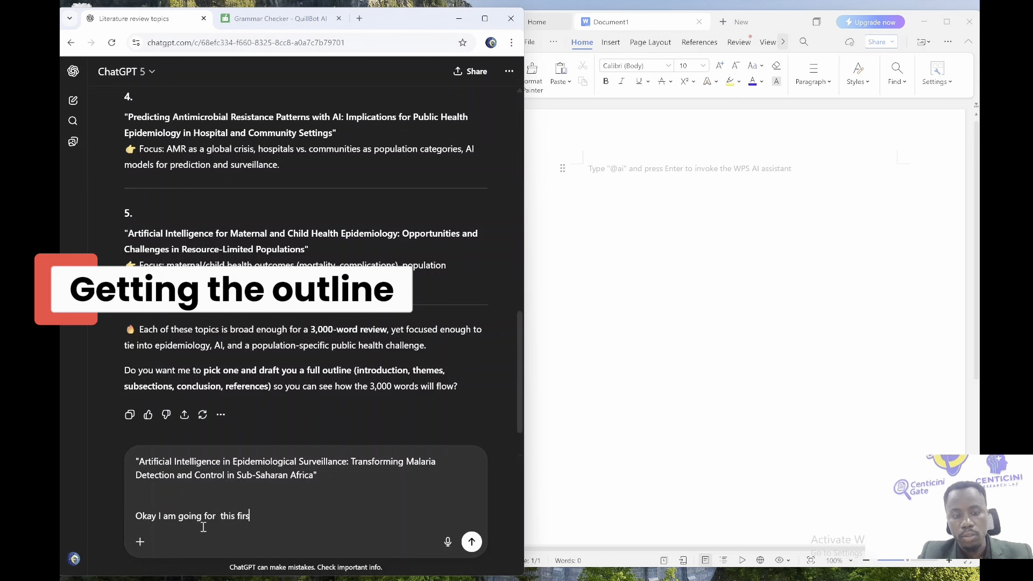
{"action": "type", "text": "t on"}
{"action": "key", "text": "BackSpace"}
{"action": "key", "text": "BackSpace"}
{"action": "key", "text": "BackSpace"}
{"action": "key", "text": "BackSpace"}
{"action": "key", "text": "BackSpace"}
{"action": "key", "text": "BackSpace"}
{"action": "key", "text": "BackSpace"}
{"action": "key", "text": "BackSpace"}
{"action": "key", "text": "BackSpace"}
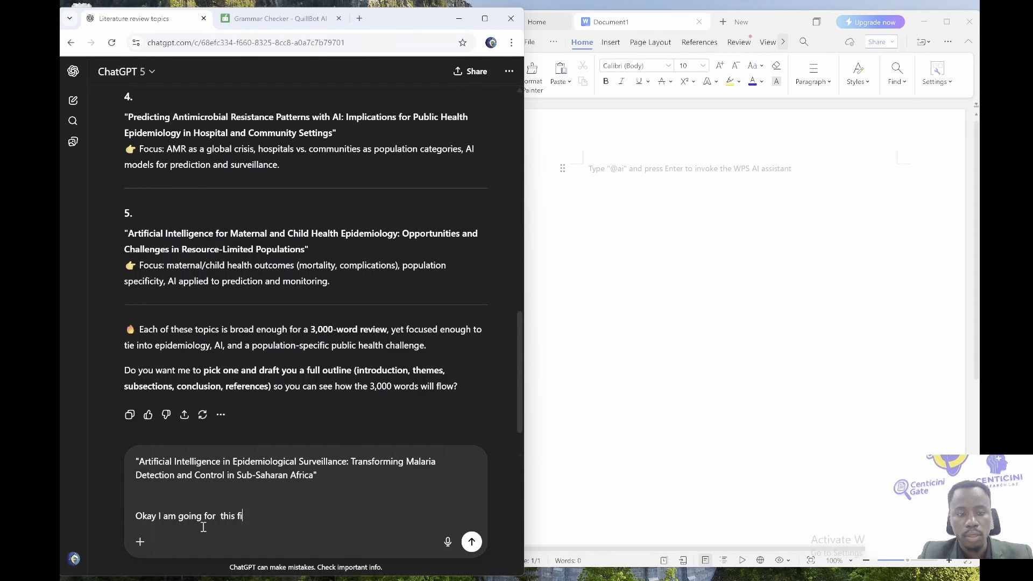
Add a new line to the message reading "Get me a compelling outline for this"
{"action": "key", "text": "shift+Return"}
{"action": "key", "text": "shift+Return"}
{"action": "type", "text": "Get me"}
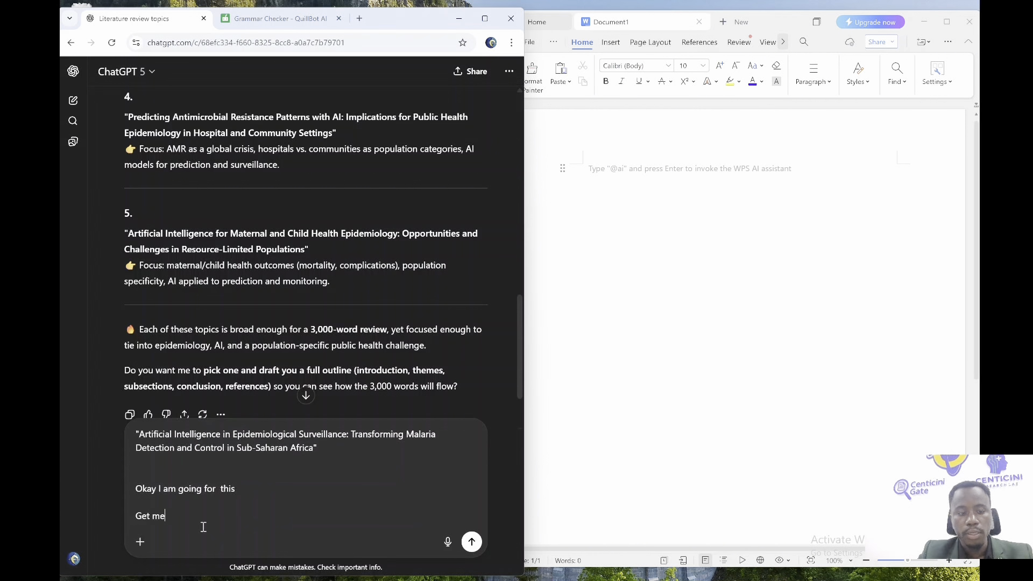
{"action": "type", "text": " a coi"}
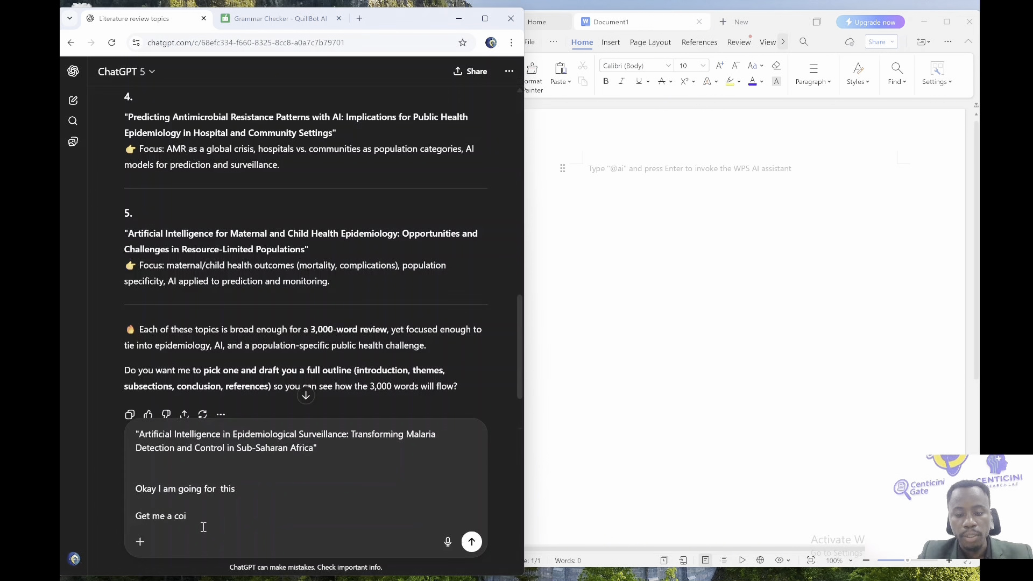
{"action": "key", "text": "BackSpace"}
{"action": "type", "text": "mpekk="}
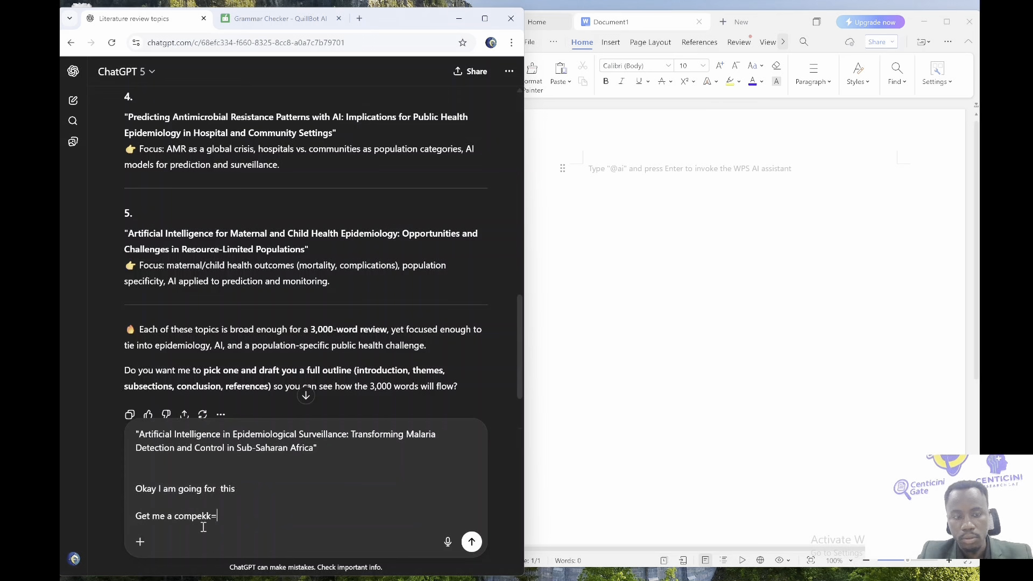
{"action": "key", "text": "BackSpace"}
{"action": "key", "text": "BackSpace"}
{"action": "key", "text": "BackSpace"}
{"action": "type", "text": "lling outline for this"}
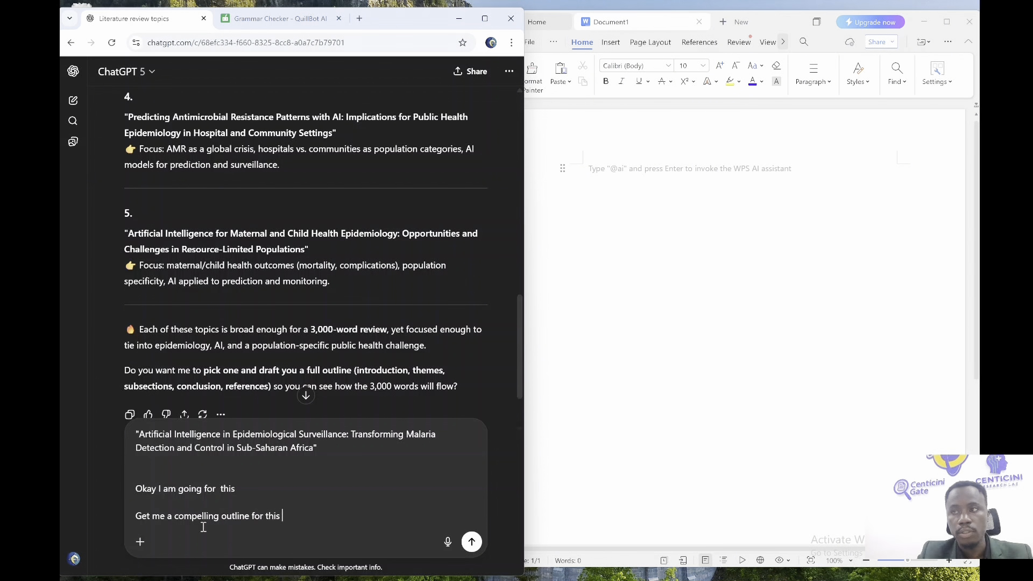
Insert "or simple" before "outline", add the line "And also make suggestions for tables and fugures inside of it." and submit the message
{"action": "key", "text": "shift+Return"}
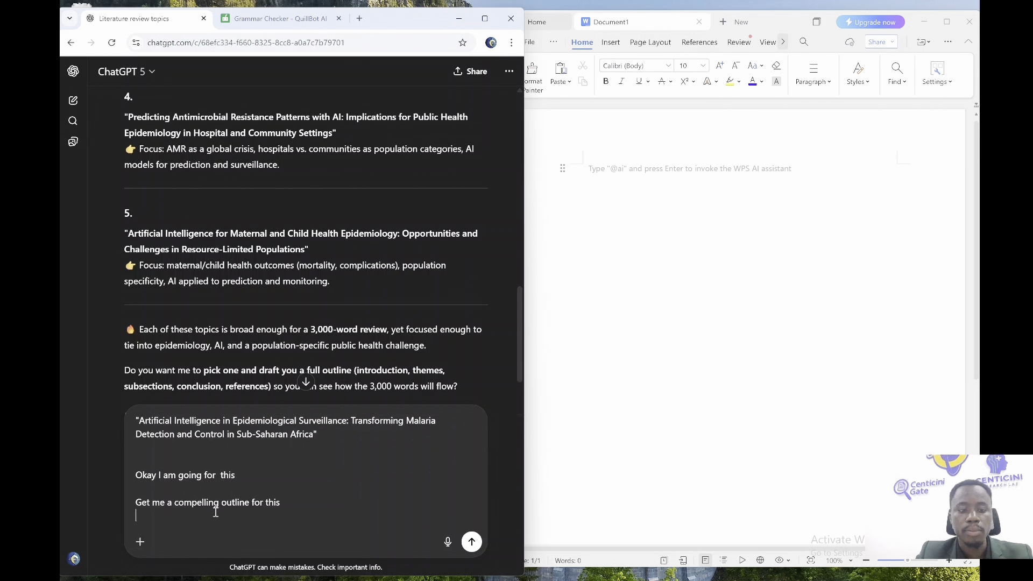
{"action": "left_click", "coordinate": [217, 502]}
{"action": "type", "text": "o"}
{"action": "type", "text": "ple o"}
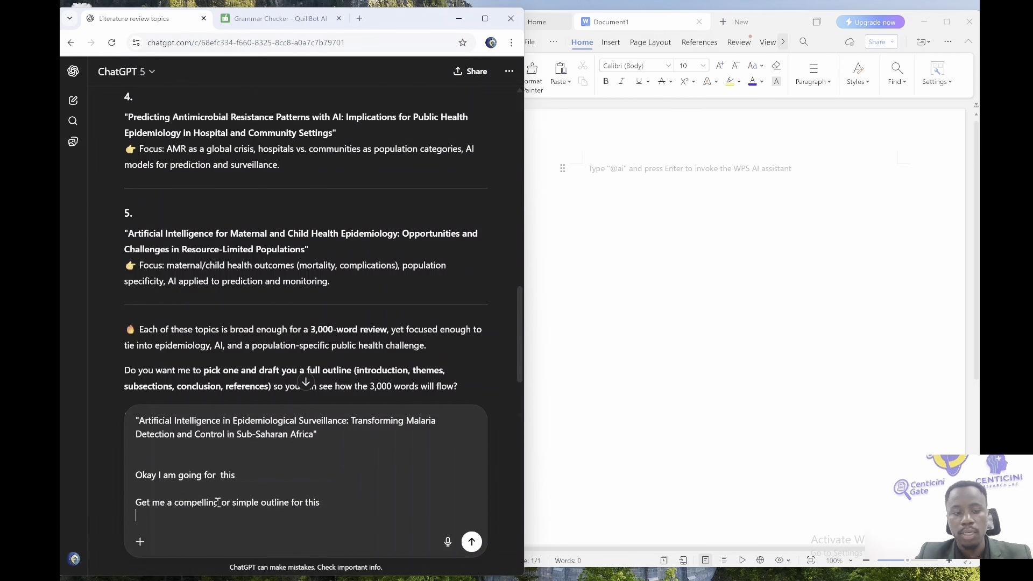
{"action": "key", "text": "shift+Return"}
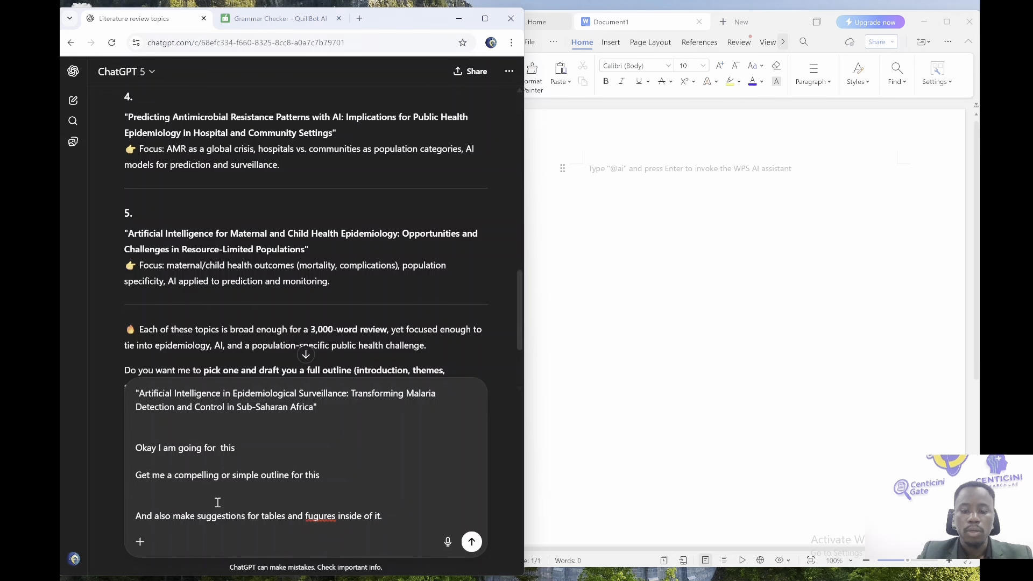
{"action": "key", "text": "Return"}
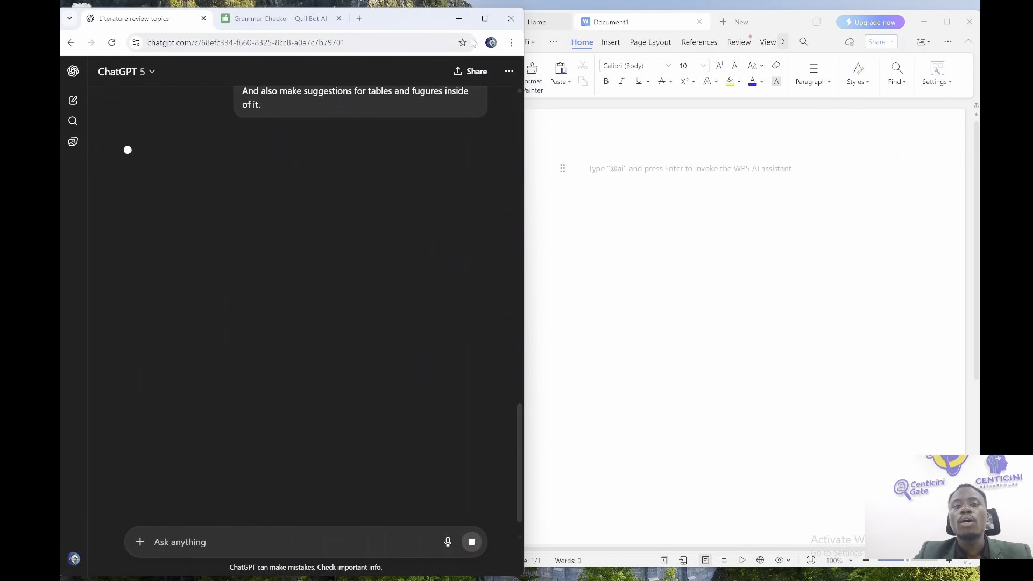
Maximize the browser window and read through the sections and bullet points of the generated review outline
{"action": "left_click", "coordinate": [468, 42]}
{"action": "left_click", "coordinate": [485, 18]}
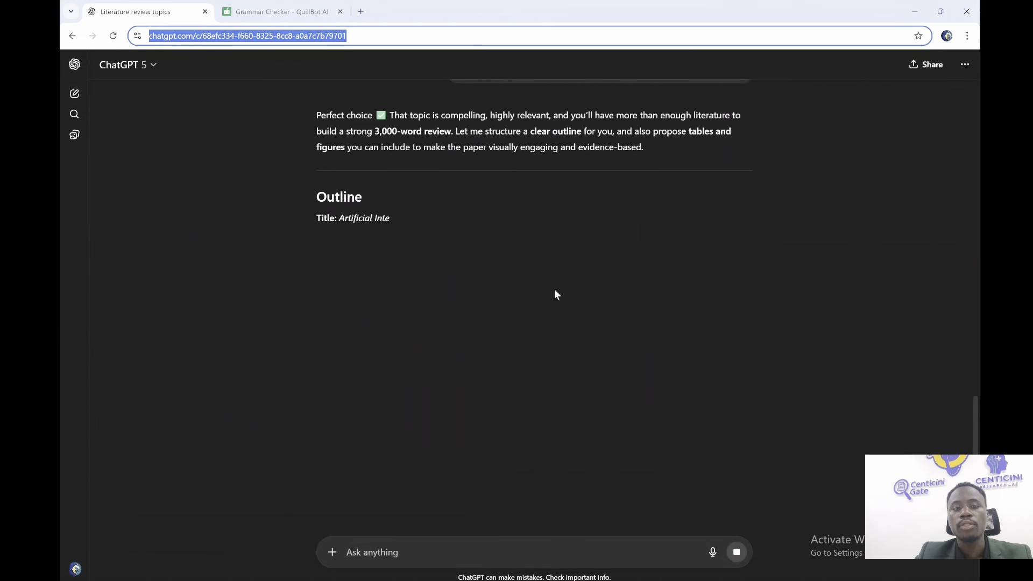
{"action": "scroll", "coordinate": [323, 291], "scroll_direction": "up", "scroll_amount": 3}
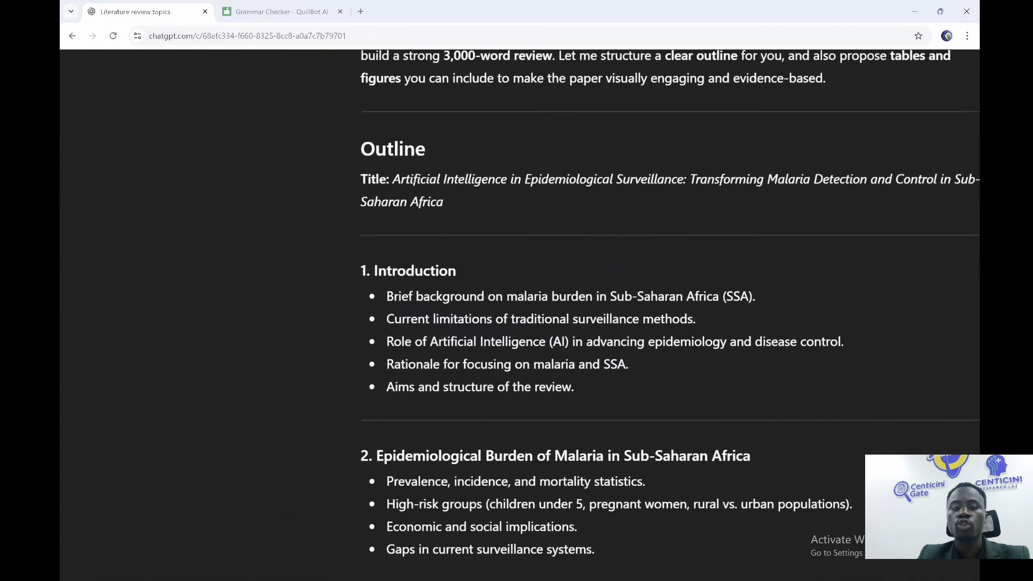
{"action": "scroll", "coordinate": [520, 315], "scroll_direction": "down", "scroll_amount": 2}
{"action": "scroll", "coordinate": [520, 315], "scroll_direction": "down", "scroll_amount": 1}
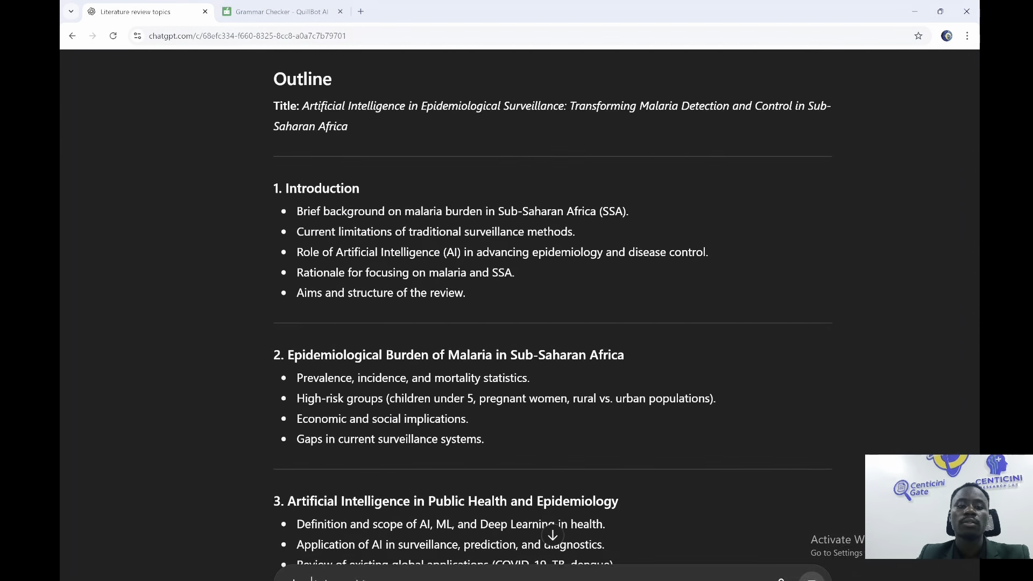
{"action": "scroll", "coordinate": [552, 209], "scroll_direction": "down", "scroll_amount": 2}
{"action": "scroll", "coordinate": [552, 313], "scroll_direction": "down", "scroll_amount": 6}
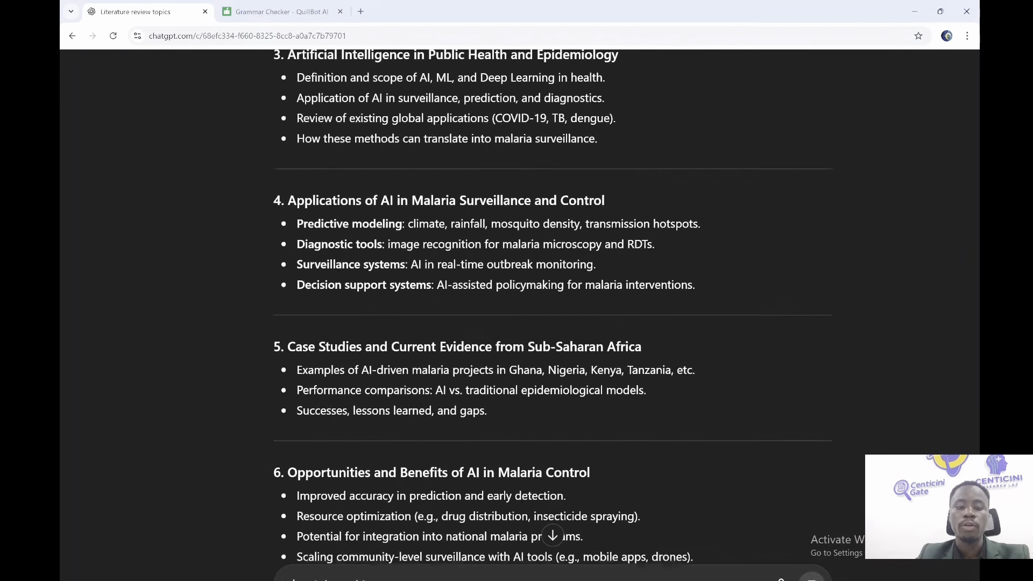
{"action": "scroll", "coordinate": [552, 312], "scroll_direction": "down", "scroll_amount": 12}
{"action": "scroll", "coordinate": [552, 312], "scroll_direction": "down", "scroll_amount": 1}
{"action": "scroll", "coordinate": [499, 277], "scroll_direction": "up", "scroll_amount": 8}
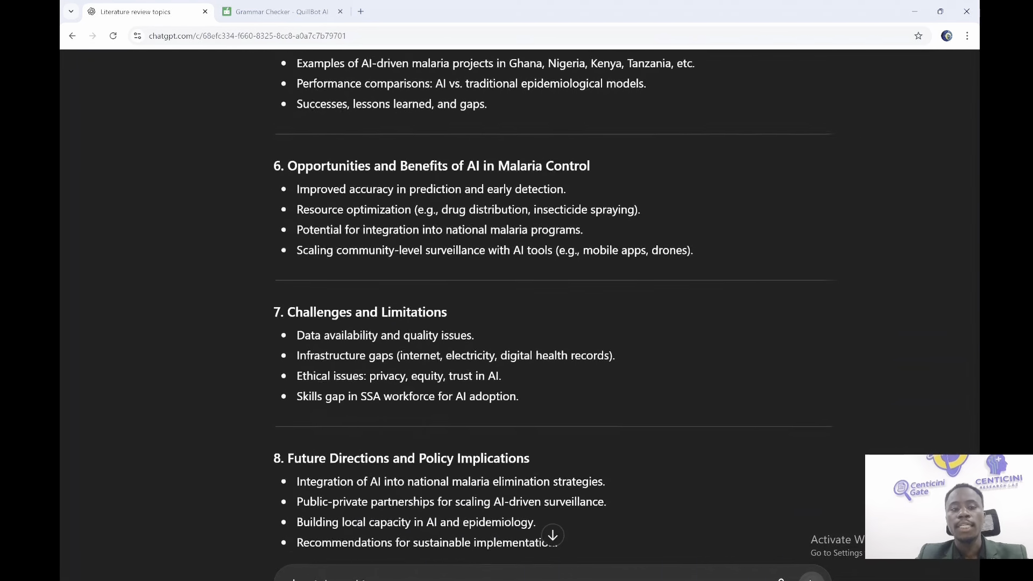
{"action": "scroll", "coordinate": [500, 278], "scroll_direction": "down", "scroll_amount": 2}
{"action": "scroll", "coordinate": [403, 230], "scroll_direction": "down", "scroll_amount": 5}
{"action": "scroll", "coordinate": [404, 230], "scroll_direction": "down", "scroll_amount": 2}
{"action": "scroll", "coordinate": [436, 372], "scroll_direction": "down", "scroll_amount": 3}
{"action": "scroll", "coordinate": [435, 372], "scroll_direction": "up", "scroll_amount": 5}
{"action": "scroll", "coordinate": [393, 197], "scroll_direction": "up", "scroll_amount": 11}
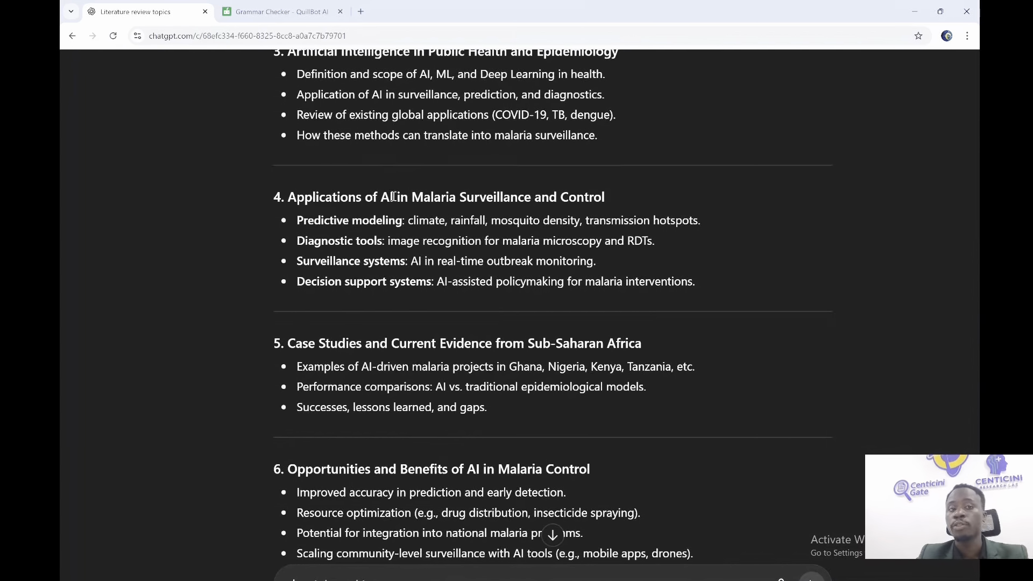
Search Google for "Malaria Review in Africa" in a new browser tab
{"action": "left_click", "coordinate": [361, 12]}
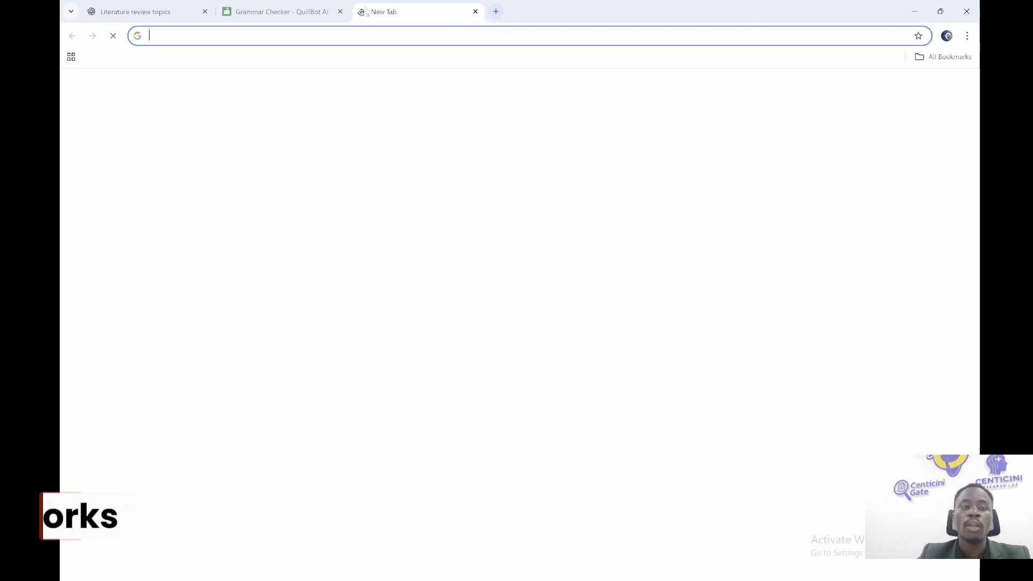
{"action": "type", "text": "lit"}
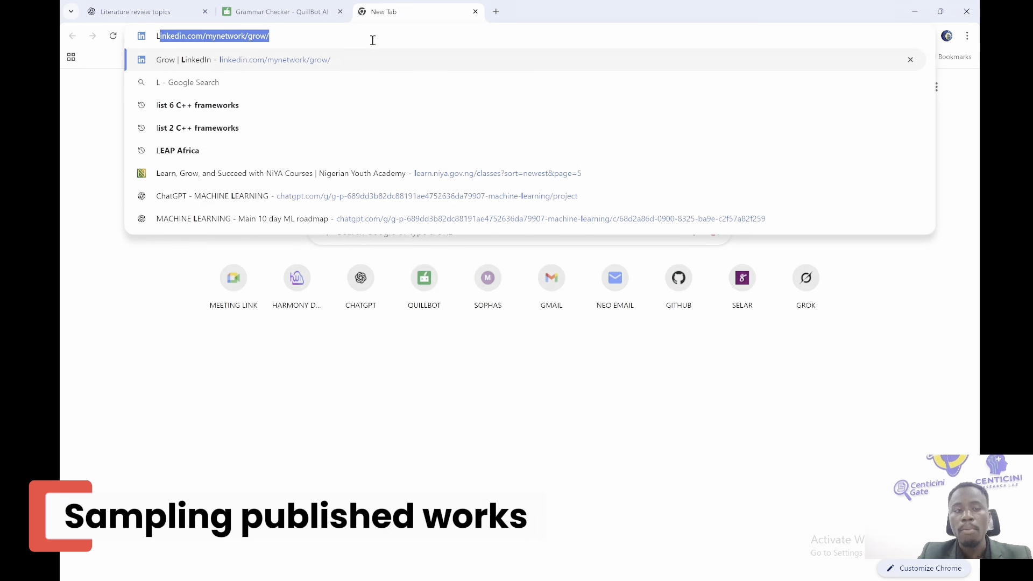
{"action": "key", "text": "BackSpace"}
{"action": "key", "text": "BackSpace"}
{"action": "key", "text": "BackSpace"}
{"action": "type", "text": "Malaria "}
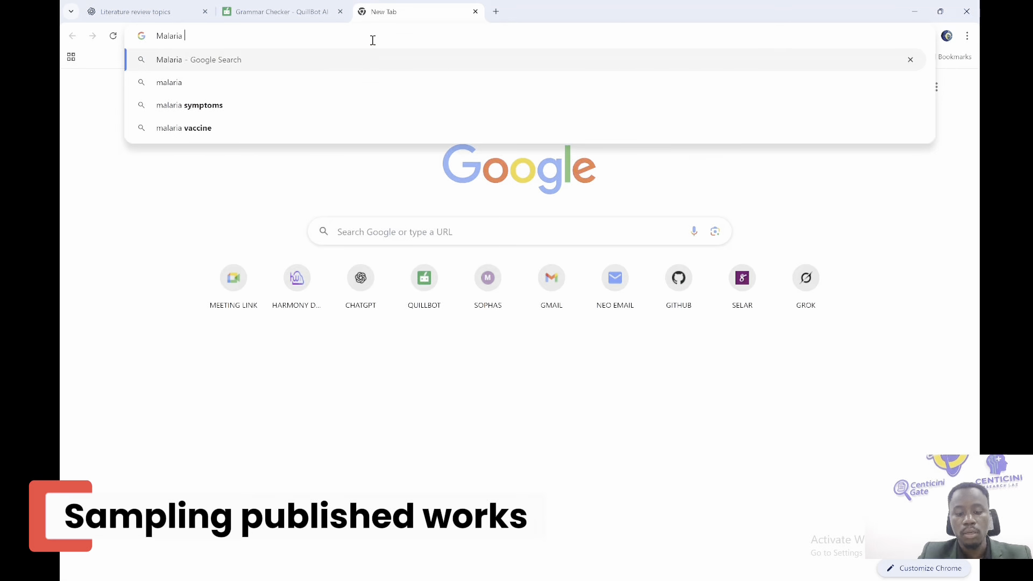
{"action": "type", "text": "Review in Africa"}
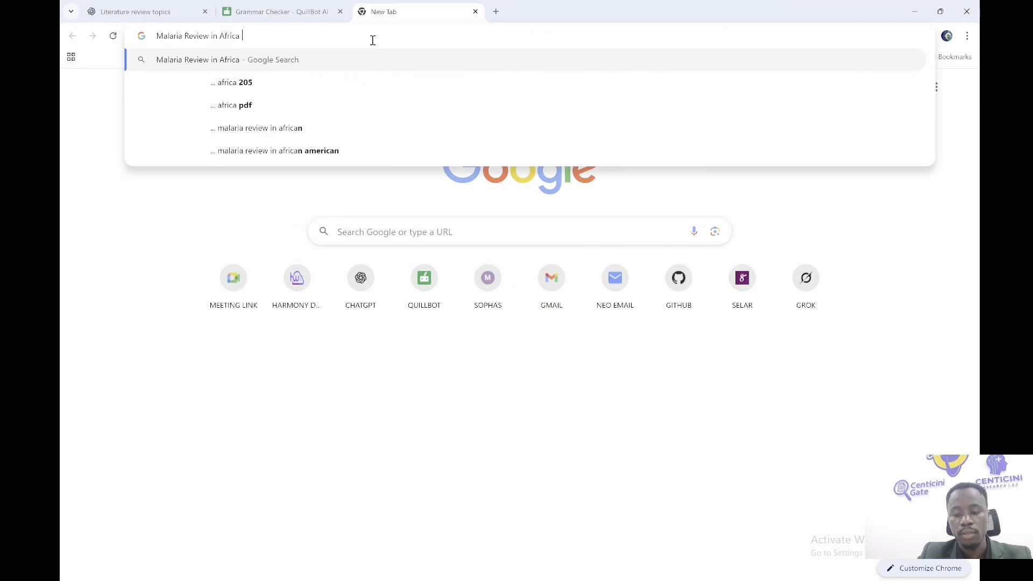
{"action": "key", "text": "Return"}
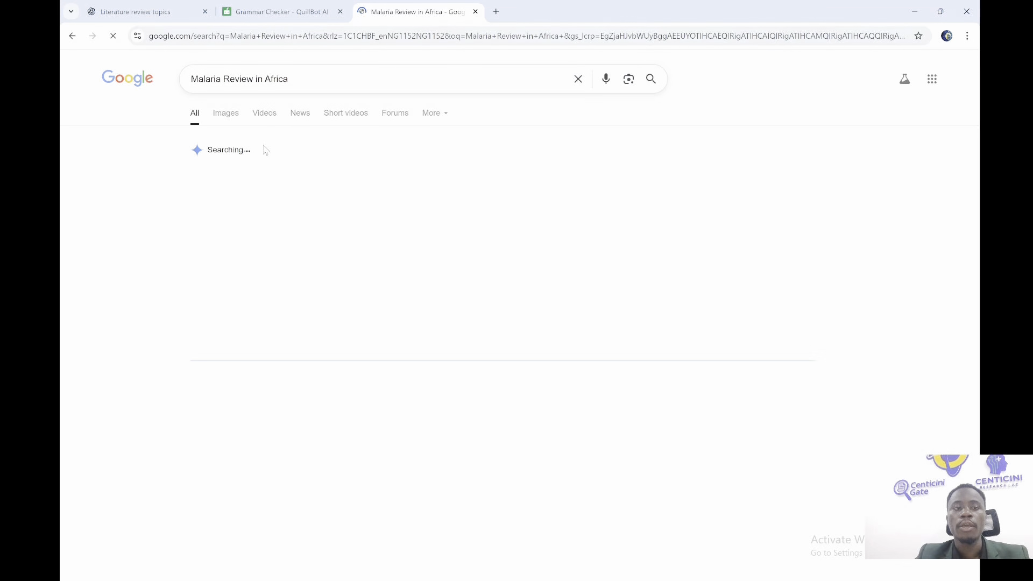
Search Google in another new tab for "Choeral Outbreak in Africa" together with the author's name
{"action": "left_click", "coordinate": [495, 11]}
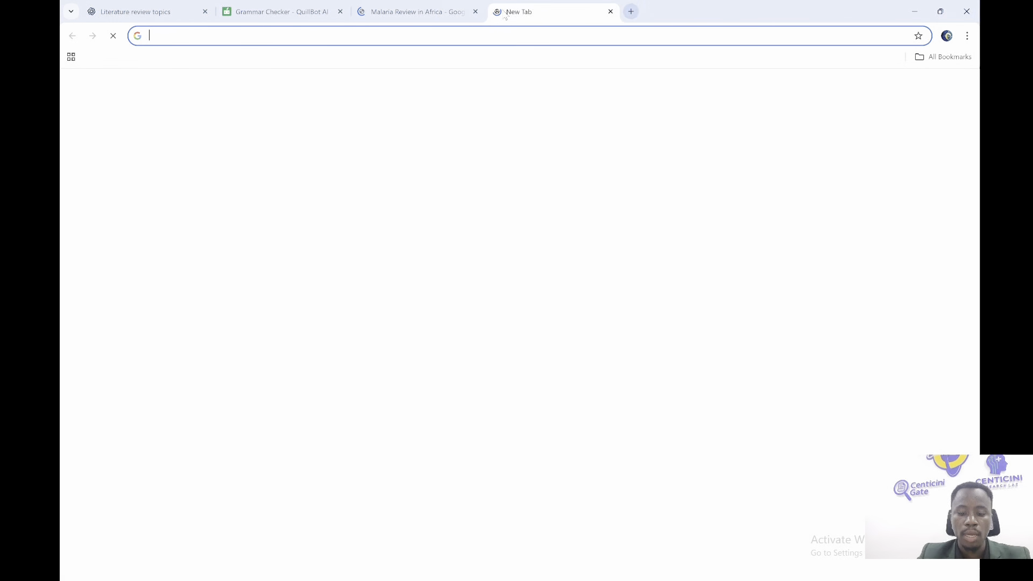
{"action": "type", "text": "Choeral Outb"}
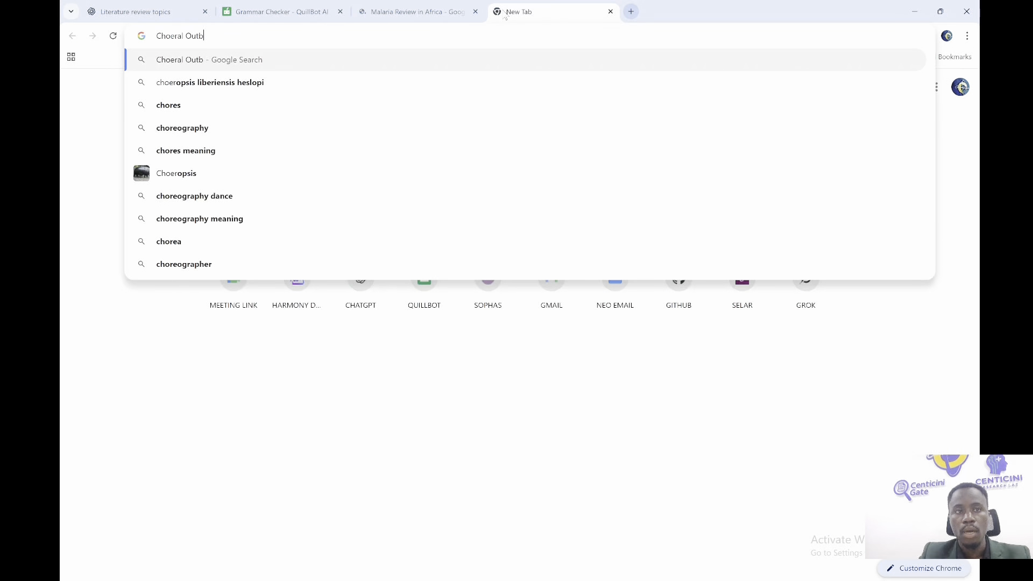
{"action": "type", "text": "reak in Afric"}
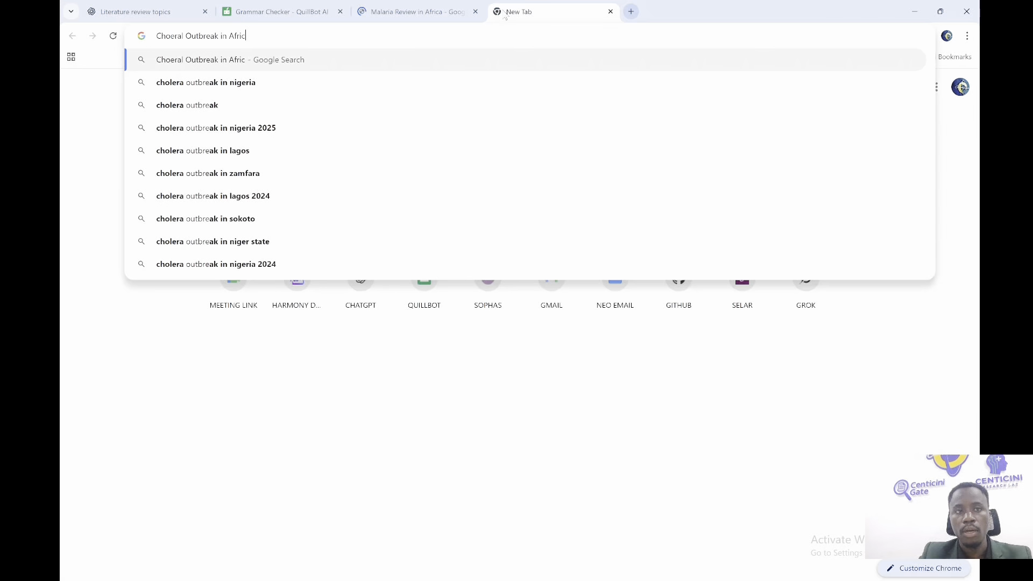
{"action": "type", "text": "a Innocent "}
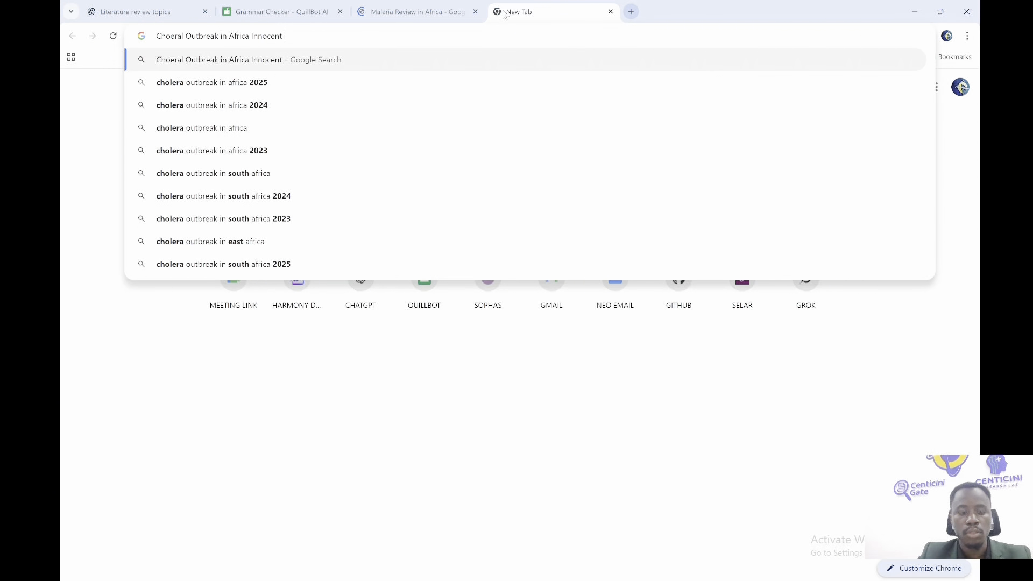
{"action": "type", "text": "David \\"}
{"action": "key", "text": "Return"}
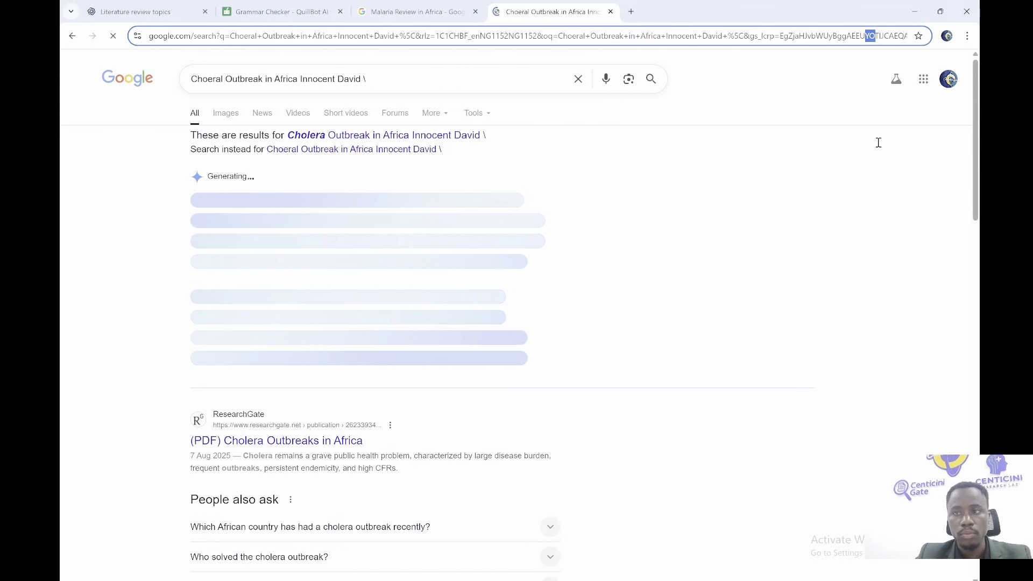
Open the Frontiers article "Cholera outbreak trends in Nigeria" from the search results, checking the malaria results while it loads
{"action": "scroll", "coordinate": [877, 141], "scroll_direction": "down", "scroll_amount": 7}
{"action": "scroll", "coordinate": [275, 205], "scroll_direction": "down", "scroll_amount": 3}
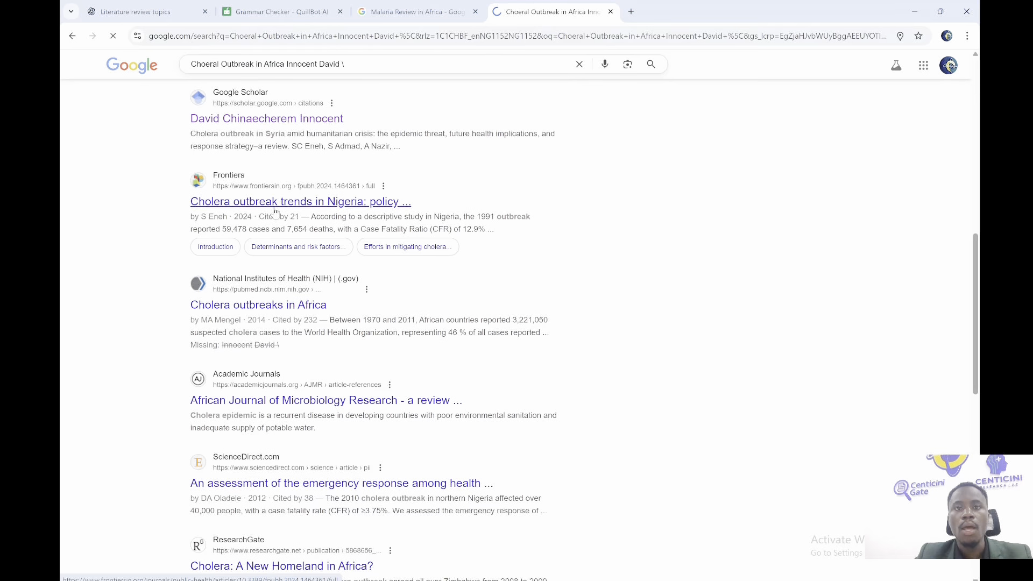
{"action": "left_click", "coordinate": [415, 11]}
{"action": "left_click", "coordinate": [536, 6]}
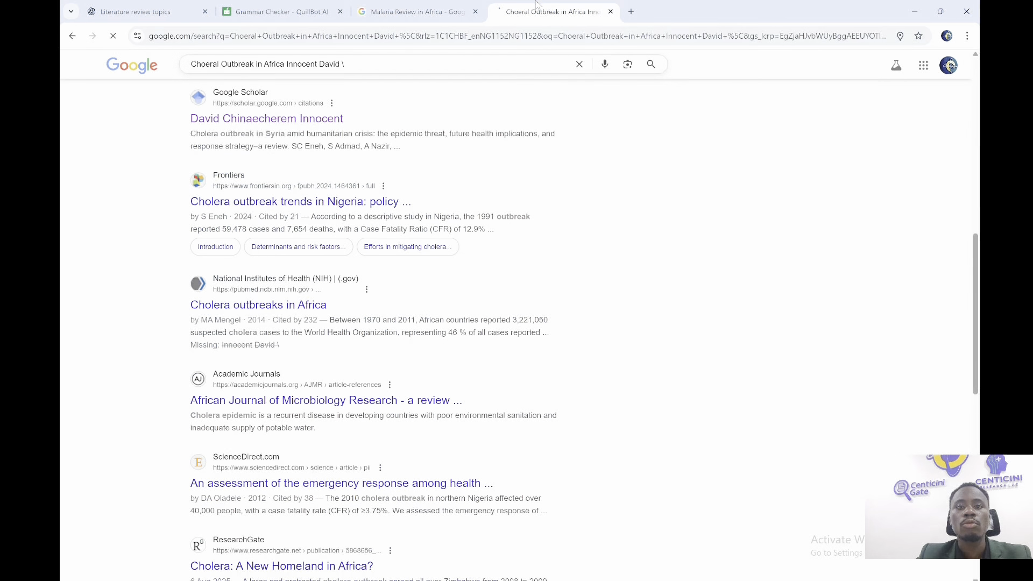
{"action": "left_click", "coordinate": [439, 5]}
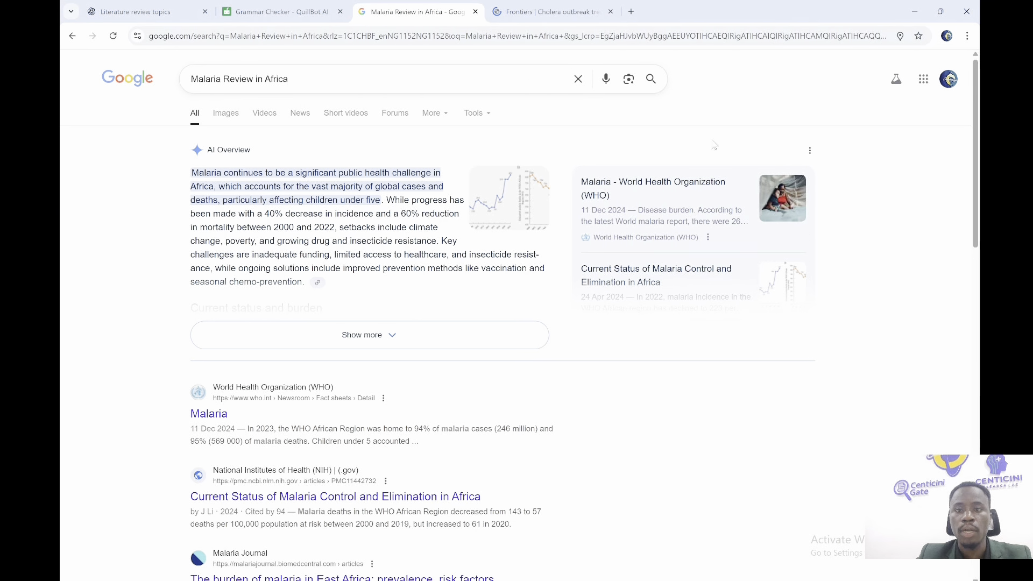
{"action": "left_click", "coordinate": [549, 12]}
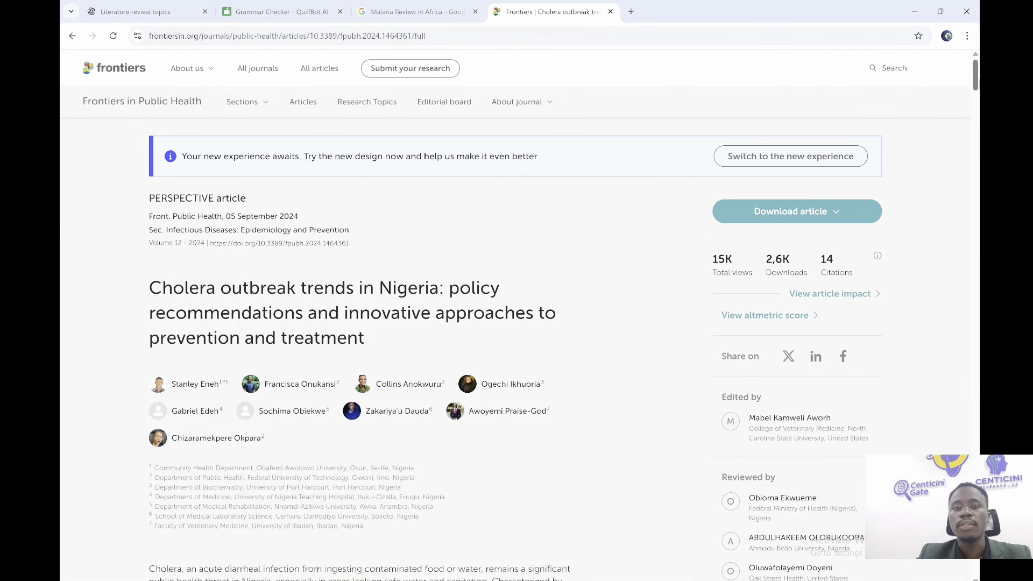
Examine the cholera article's title, author list, affiliations and abstract, highlighting the full title
{"action": "scroll", "coordinate": [366, 323], "scroll_direction": "down", "scroll_amount": 6}
{"action": "scroll", "coordinate": [366, 323], "scroll_direction": "up", "scroll_amount": 3}
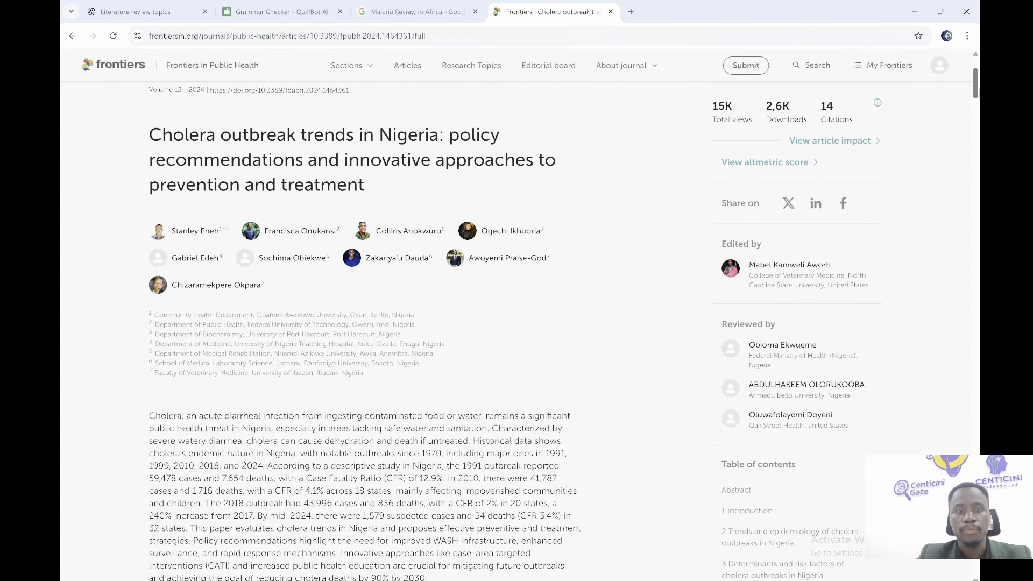
{"action": "scroll", "coordinate": [366, 323], "scroll_direction": "down", "scroll_amount": 2}
{"action": "scroll", "coordinate": [509, 331], "scroll_direction": "down", "scroll_amount": 1}
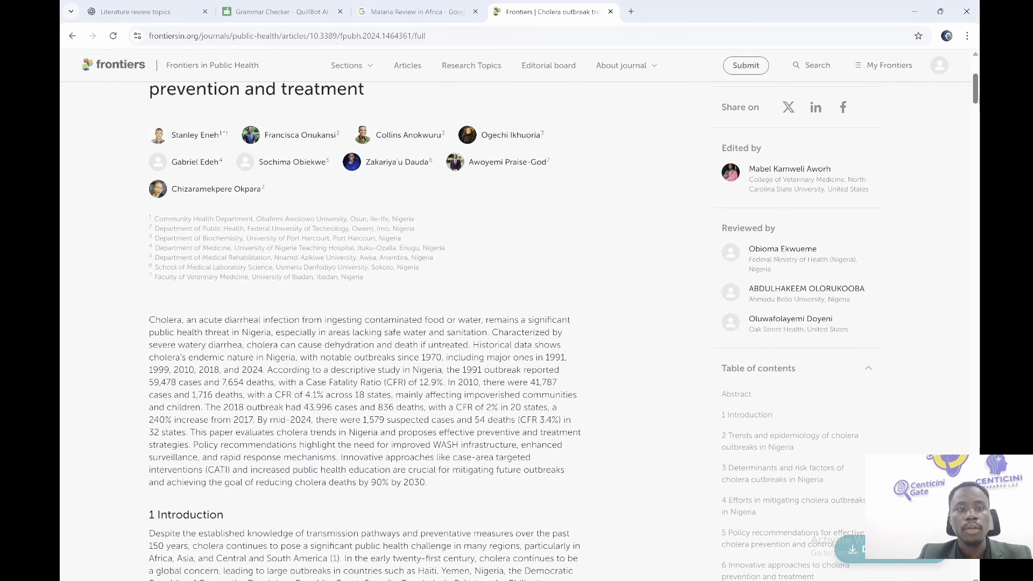
{"action": "scroll", "coordinate": [366, 322], "scroll_direction": "down", "scroll_amount": 1}
{"action": "scroll", "coordinate": [516, 315], "scroll_direction": "up", "scroll_amount": 4}
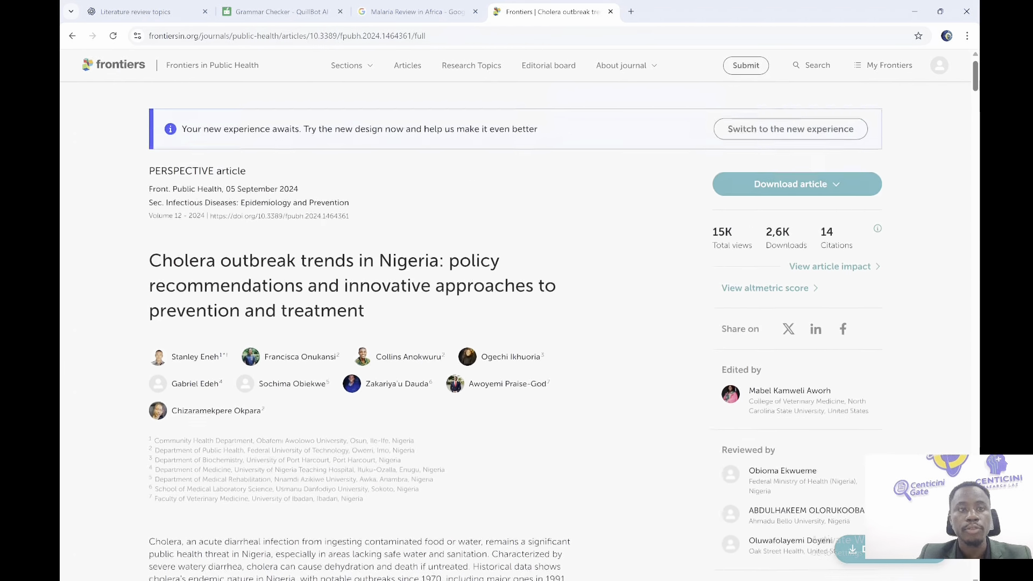
{"action": "scroll", "coordinate": [515, 315], "scroll_direction": "down", "scroll_amount": 2}
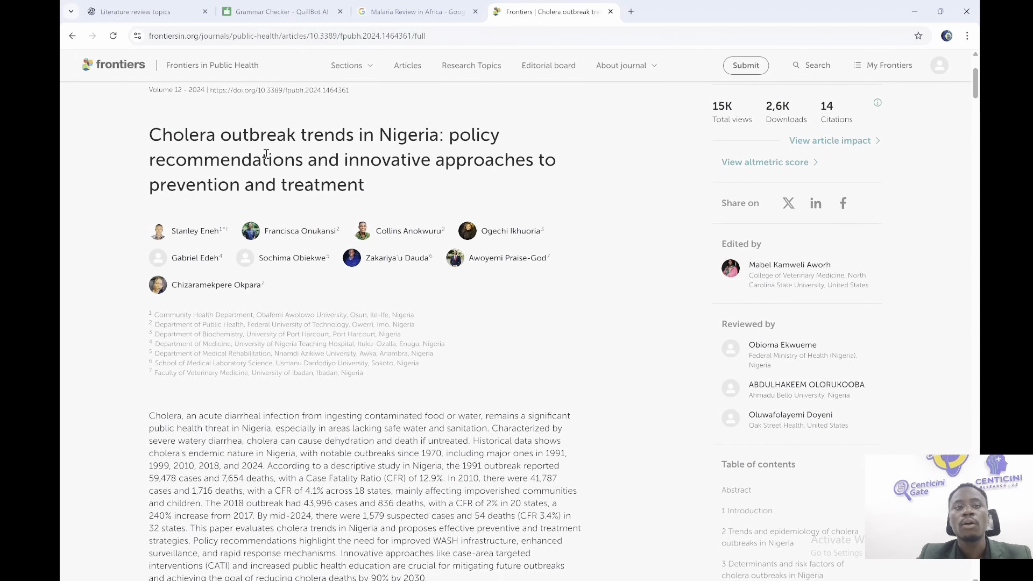
{"action": "left_click_drag", "start_coordinate": [150, 138], "coordinate": [390, 186]}
{"action": "left_click", "coordinate": [390, 187]}
Review the article's Introduction and its section on trends and epidemiology of cholera outbreaks, highlighting the text of each
{"action": "left_click_drag", "start_coordinate": [979, 101], "coordinate": [979, 122]}
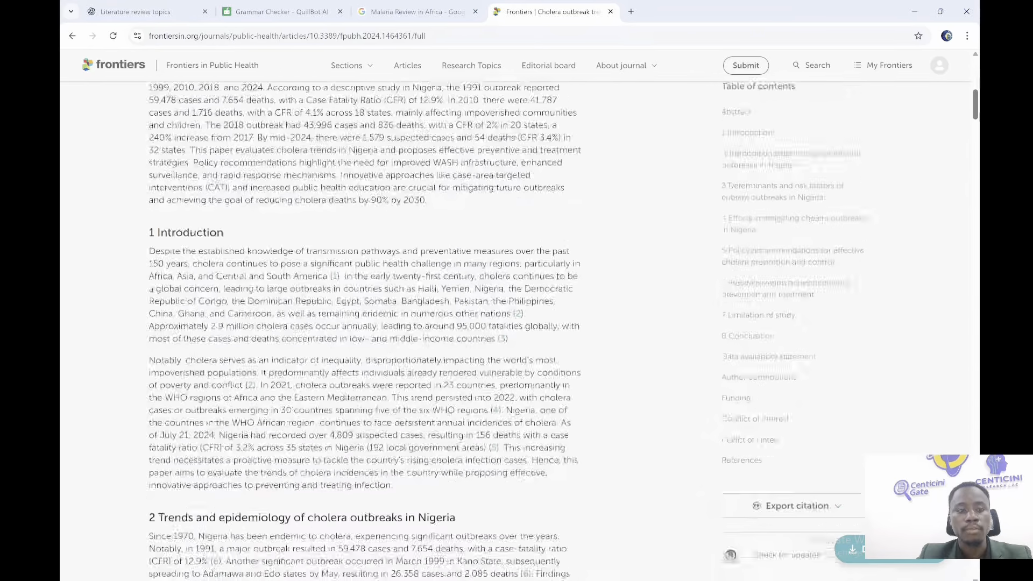
{"action": "scroll", "coordinate": [364, 329], "scroll_direction": "down", "scroll_amount": 2}
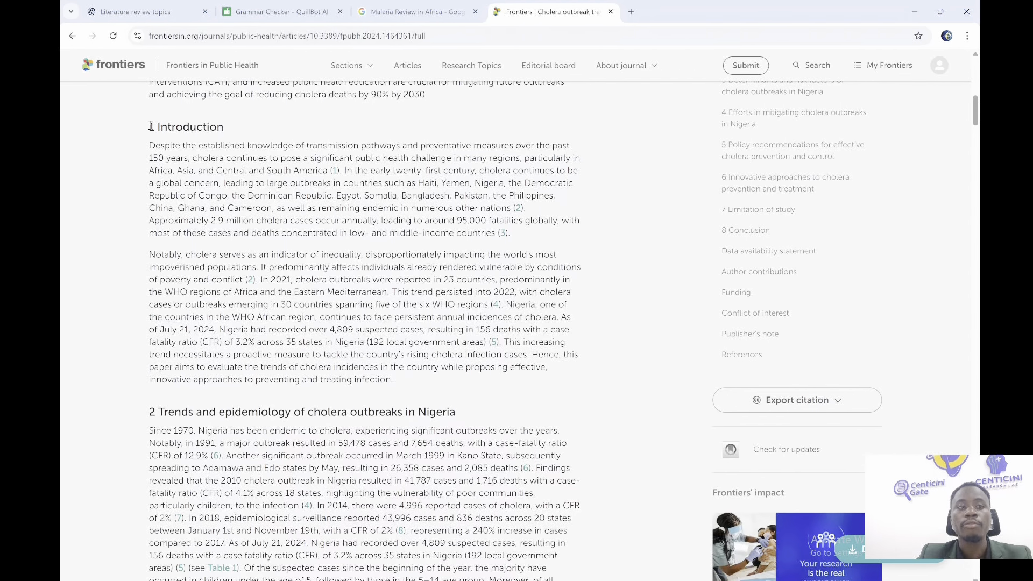
{"action": "left_click_drag", "start_coordinate": [150, 126], "coordinate": [470, 383]}
{"action": "left_click", "coordinate": [923, 153]}
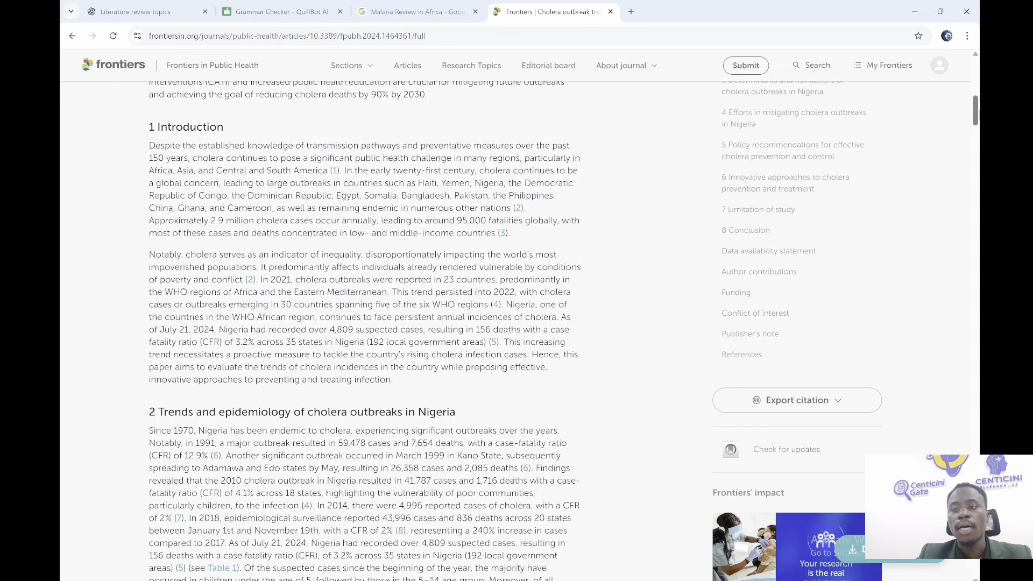
{"action": "scroll", "coordinate": [423, 181], "scroll_direction": "down", "scroll_amount": 4}
{"action": "left_click_drag", "start_coordinate": [150, 184], "coordinate": [368, 427]}
{"action": "left_click", "coordinate": [368, 427]}
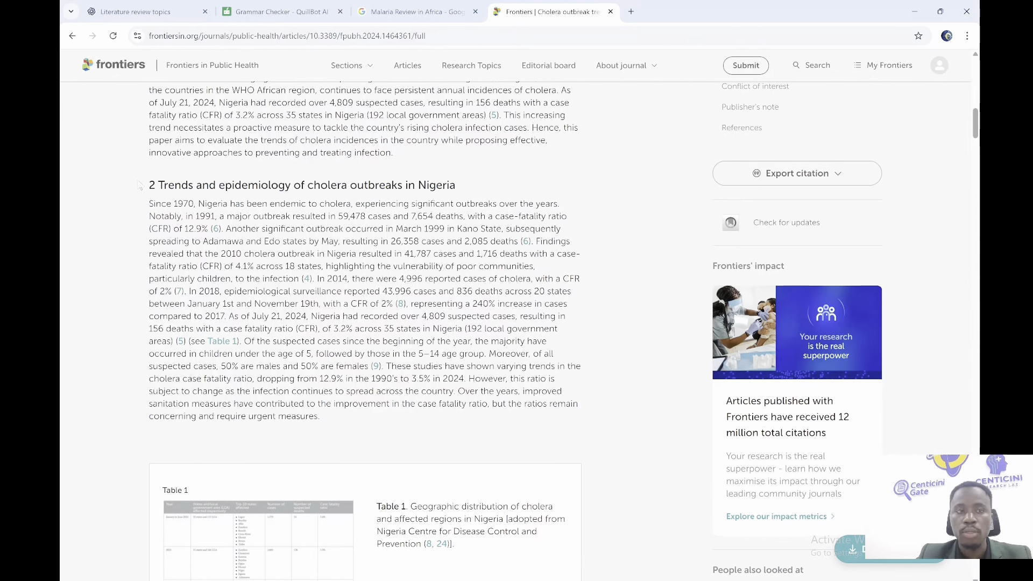
Examine Table 1 and the sections on determinants and risk factors and on efforts in mitigating cholera outbreaks
{"action": "mouse_move", "coordinate": [977, 129]}
{"action": "left_mouse_down"}
{"action": "mouse_move", "coordinate": [978, 160]}
{"action": "mouse_move", "coordinate": [977, 148]}
{"action": "left_mouse_up"}
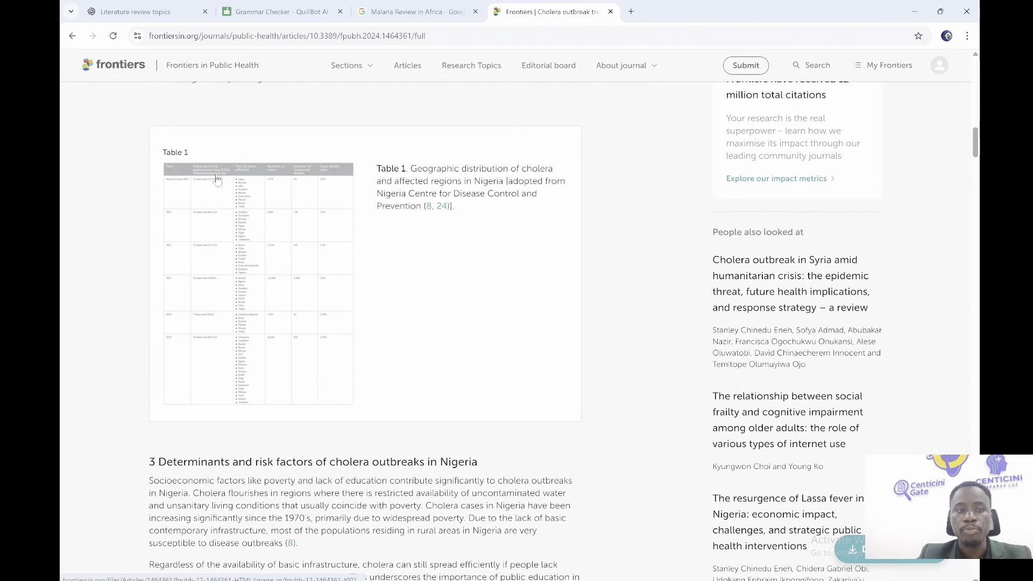
{"action": "left_click_drag", "start_coordinate": [150, 466], "coordinate": [301, 509]}
{"action": "left_click", "coordinate": [302, 512]}
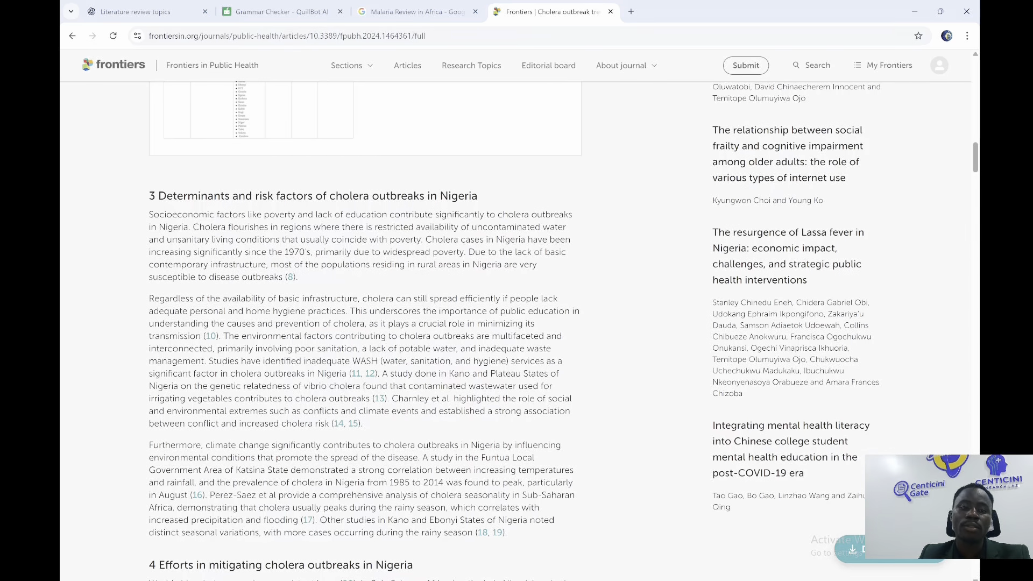
{"action": "scroll", "coordinate": [365, 328], "scroll_direction": "down", "scroll_amount": 6}
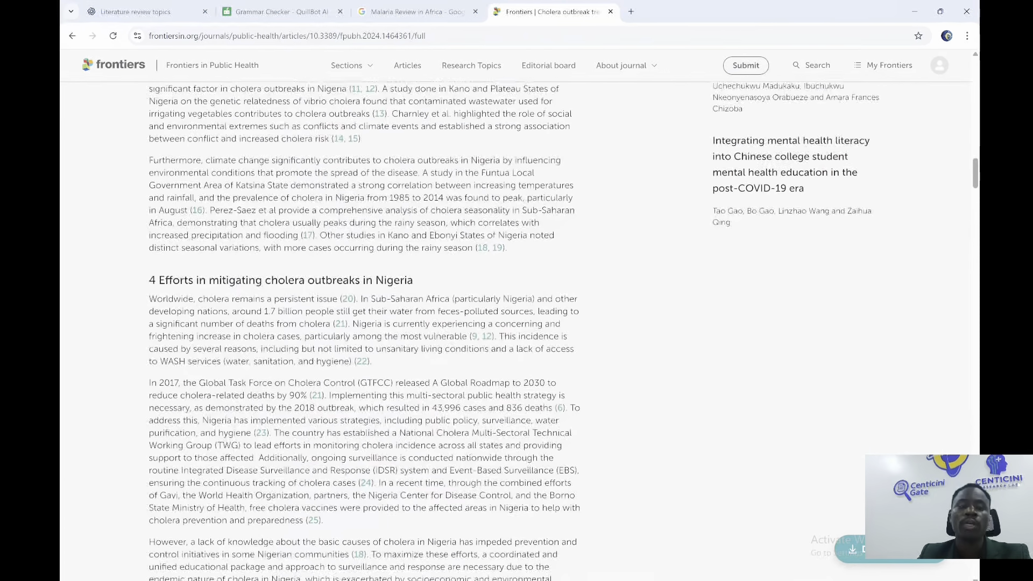
{"action": "scroll", "coordinate": [464, 177], "scroll_direction": "down", "scroll_amount": 1}
{"action": "left_click_drag", "start_coordinate": [151, 186], "coordinate": [457, 473]}
{"action": "left_click", "coordinate": [457, 474]}
Look through the section on innovative approaches to cholera prevention and treatment, including Figure 1 on the cholera surveillance stream
{"action": "scroll", "coordinate": [457, 473], "scroll_direction": "down", "scroll_amount": 6}
{"action": "scroll", "coordinate": [464, 323], "scroll_direction": "down", "scroll_amount": 8}
{"action": "scroll", "coordinate": [366, 323], "scroll_direction": "down", "scroll_amount": 2}
{"action": "left_click_drag", "start_coordinate": [149, 203], "coordinate": [175, 203]}
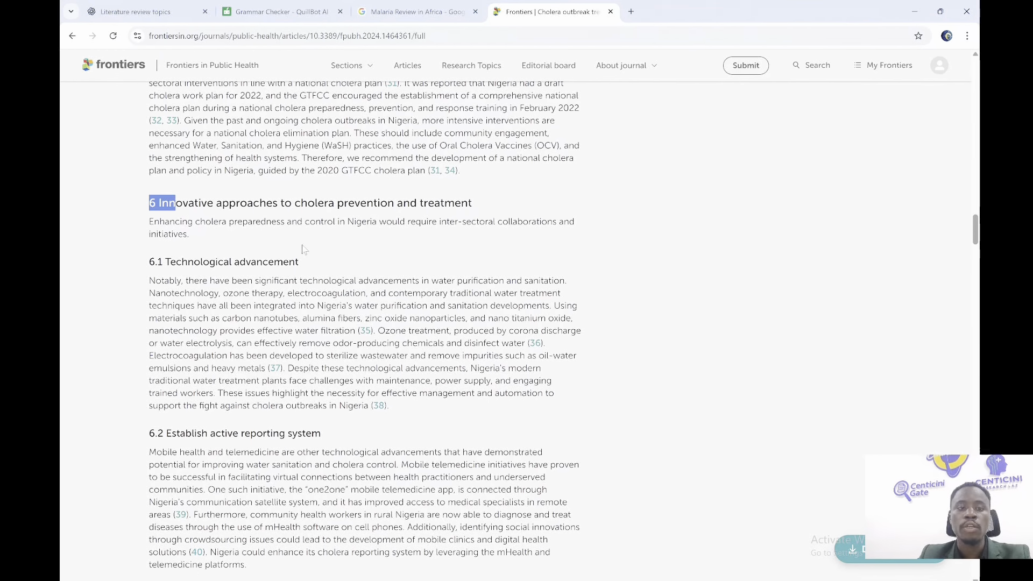
{"action": "left_click_drag", "start_coordinate": [305, 250], "coordinate": [328, 368]}
{"action": "left_click", "coordinate": [328, 368]}
{"action": "scroll", "coordinate": [328, 368], "scroll_direction": "down", "scroll_amount": 1}
{"action": "scroll", "coordinate": [366, 323], "scroll_direction": "down", "scroll_amount": 20}
{"action": "scroll", "coordinate": [366, 323], "scroll_direction": "up", "scroll_amount": 4}
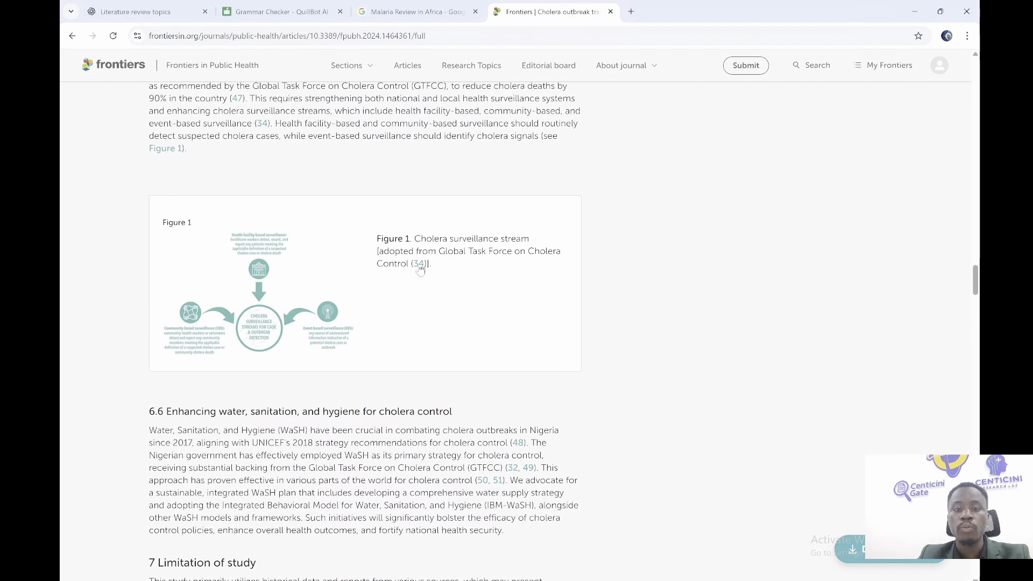
Read through the article's closing parts, from the limitation of study and conclusion to the references
{"action": "scroll", "coordinate": [366, 323], "scroll_direction": "down", "scroll_amount": 10}
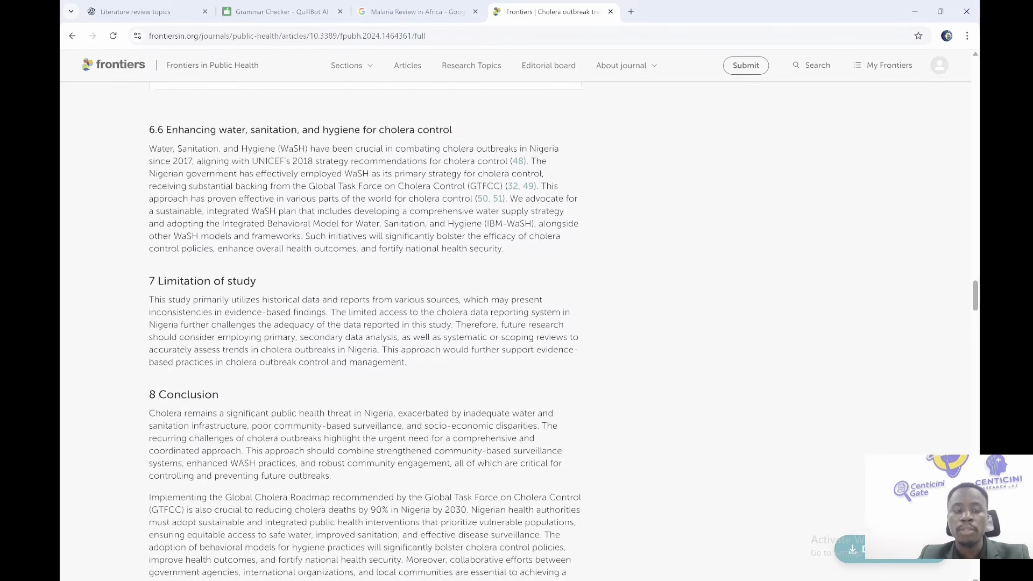
{"action": "scroll", "coordinate": [365, 323], "scroll_direction": "down", "scroll_amount": 2}
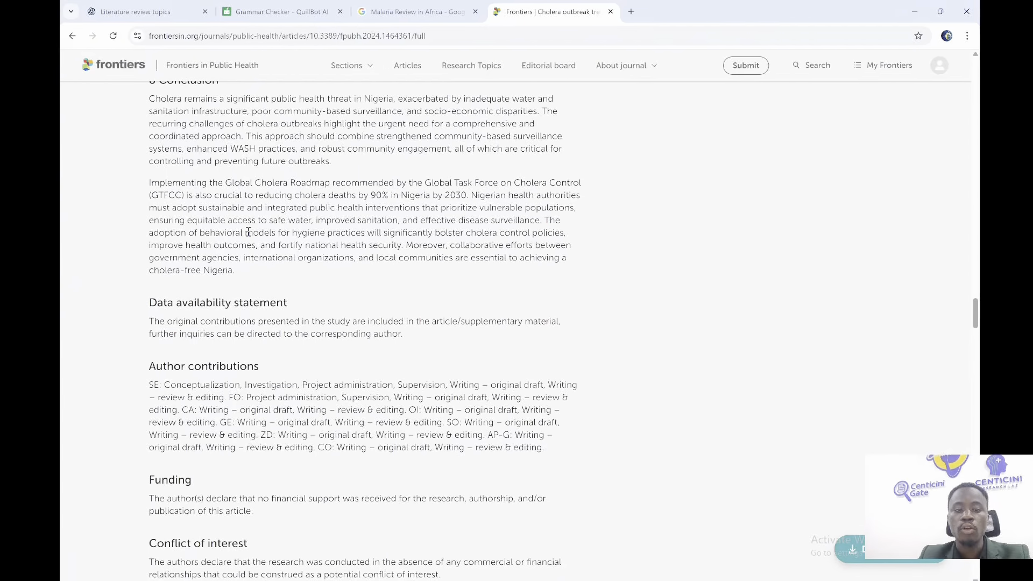
{"action": "scroll", "coordinate": [444, 514], "scroll_direction": "down", "scroll_amount": 10}
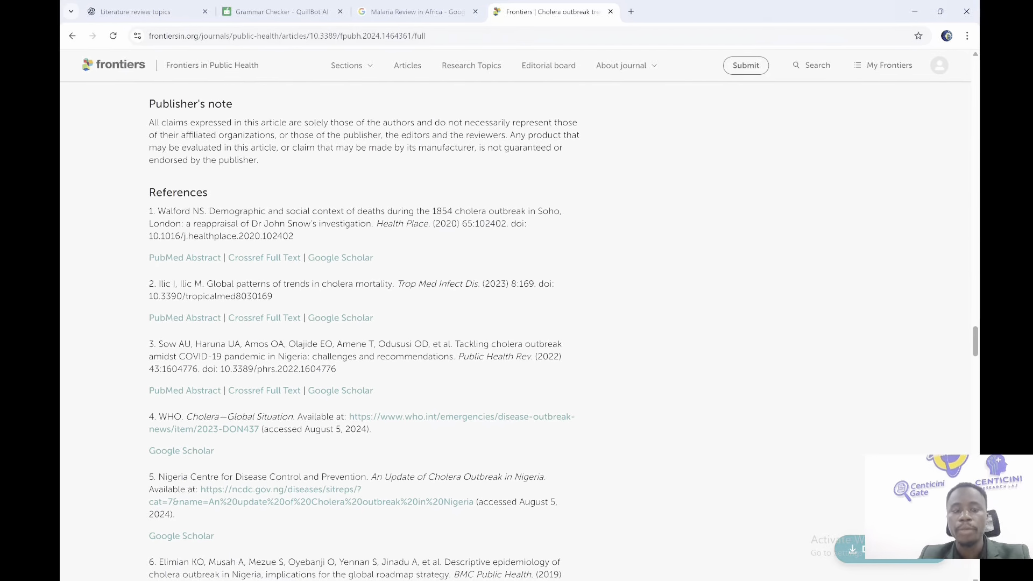
Return to the article's Introduction and highlight its text to review how the section is written
{"action": "scroll", "coordinate": [977, 365], "scroll_direction": "up", "scroll_amount": 15}
{"action": "scroll", "coordinate": [977, 272], "scroll_direction": "up", "scroll_amount": 15}
{"action": "scroll", "coordinate": [975, 180], "scroll_direction": "up", "scroll_amount": 20}
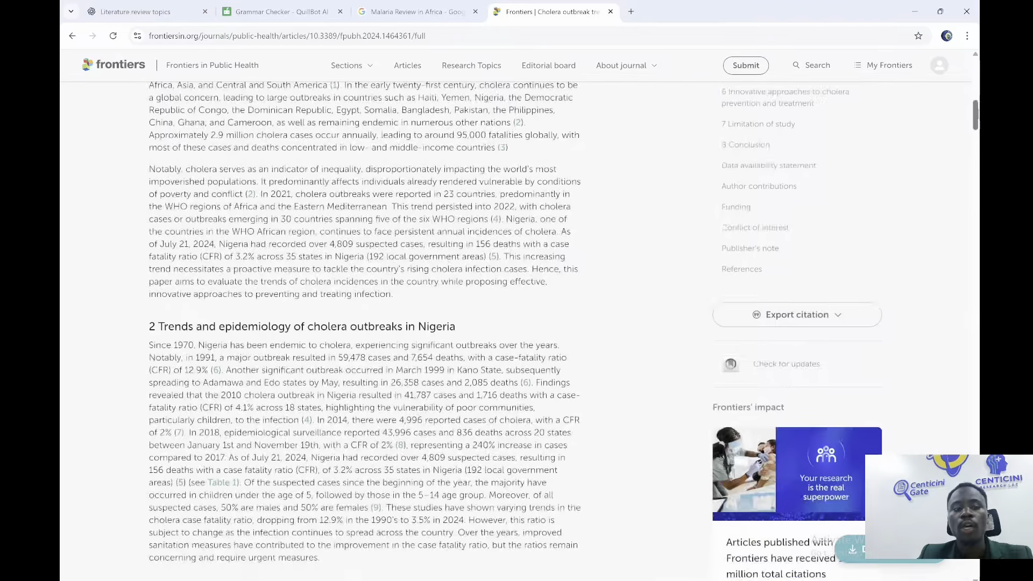
{"action": "scroll", "coordinate": [517, 331], "scroll_direction": "up", "scroll_amount": 3}
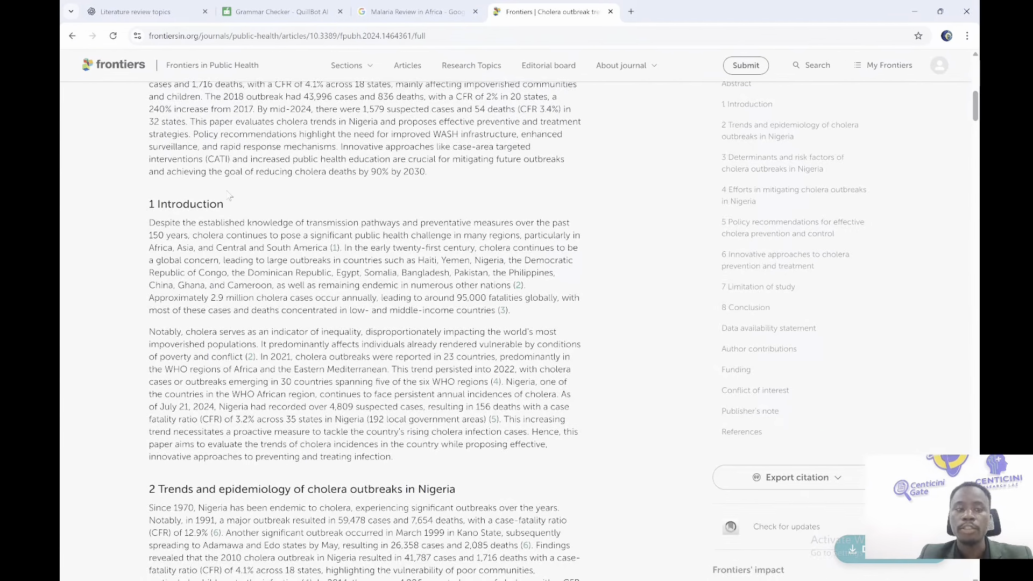
{"action": "left_click_drag", "start_coordinate": [150, 209], "coordinate": [321, 486]}
{"action": "left_click", "coordinate": [178, 505]}
{"action": "left_click", "coordinate": [308, 196]}
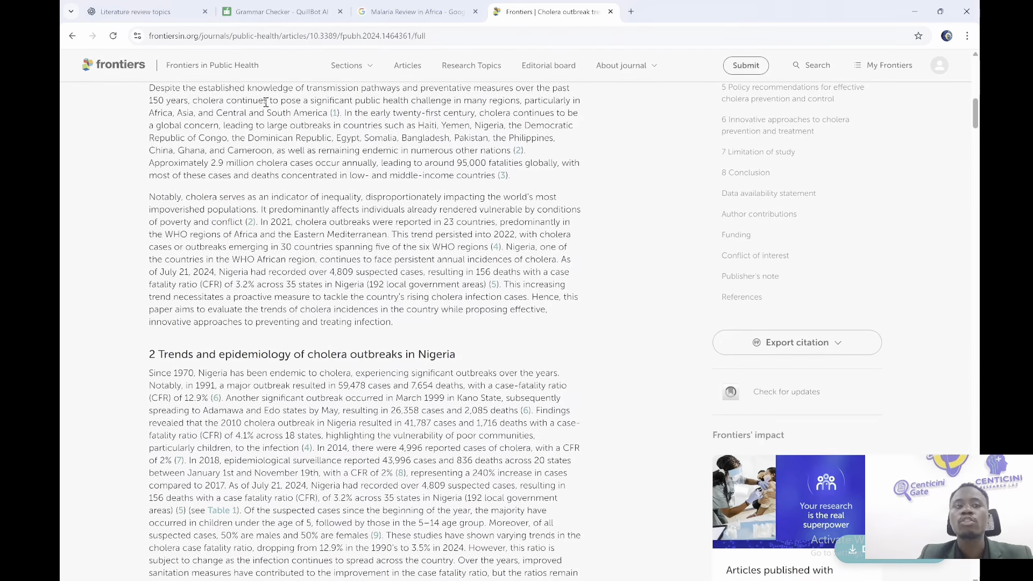
Switch back to the ChatGPT conversation and review the outline's title and Introduction bullet points
{"action": "left_click", "coordinate": [156, 10]}
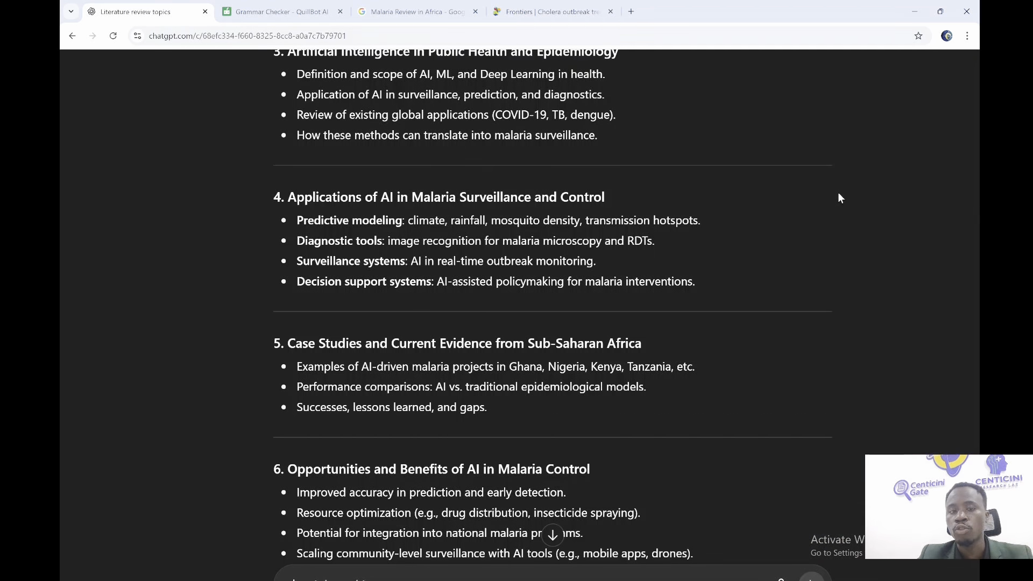
{"action": "scroll", "coordinate": [838, 198], "scroll_direction": "up", "scroll_amount": 15}
{"action": "scroll", "coordinate": [552, 296], "scroll_direction": "down", "scroll_amount": 3}
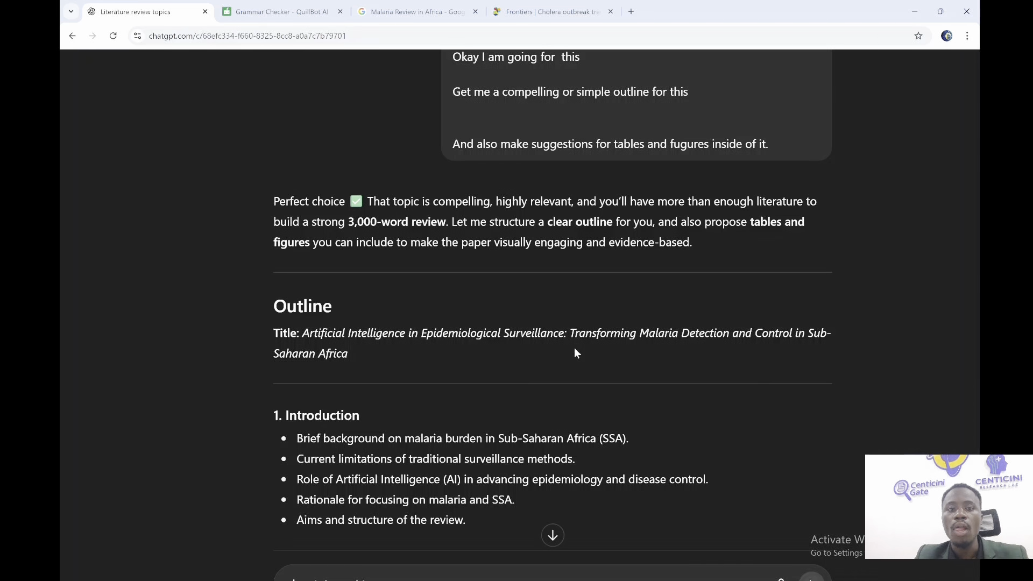
Review the outline's Introduction section in the ChatGPT reply, highlighting its heading and bullet points
{"action": "key", "text": "ctrl+minus"}
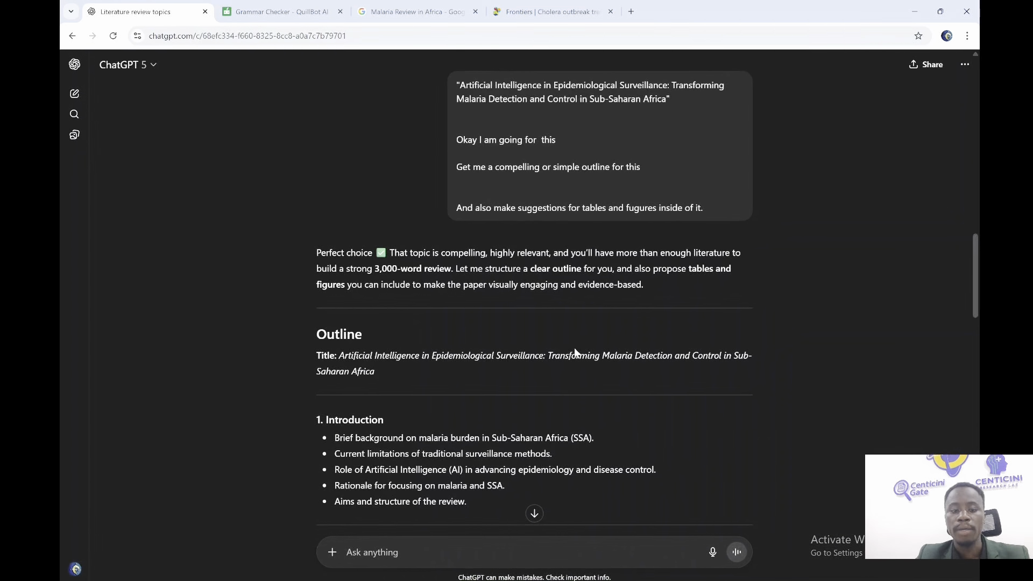
{"action": "scroll", "coordinate": [575, 351], "scroll_direction": "down", "scroll_amount": 3}
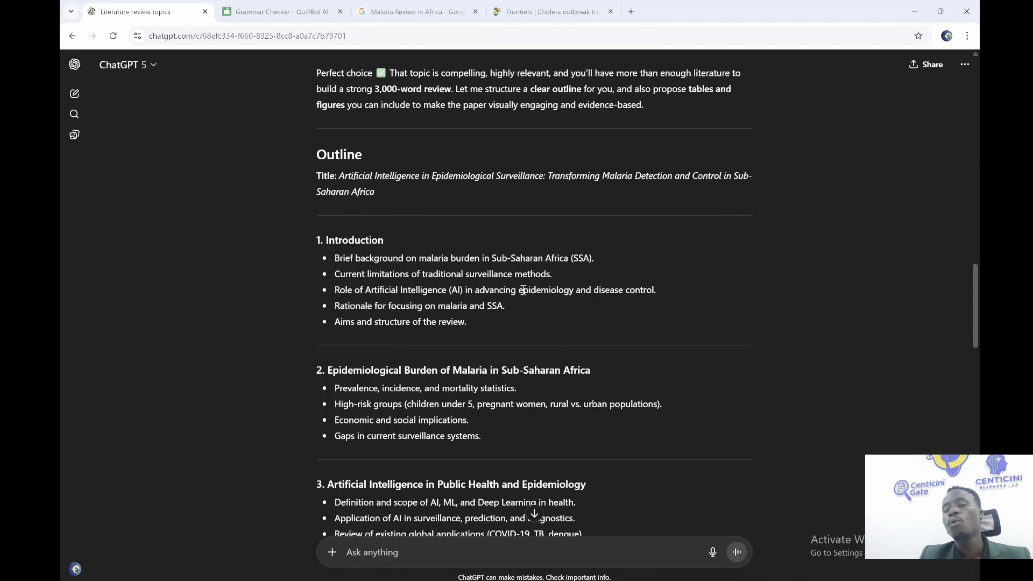
{"action": "left_click_drag", "start_coordinate": [316, 240], "coordinate": [477, 330]}
{"action": "left_click", "coordinate": [394, 560]}
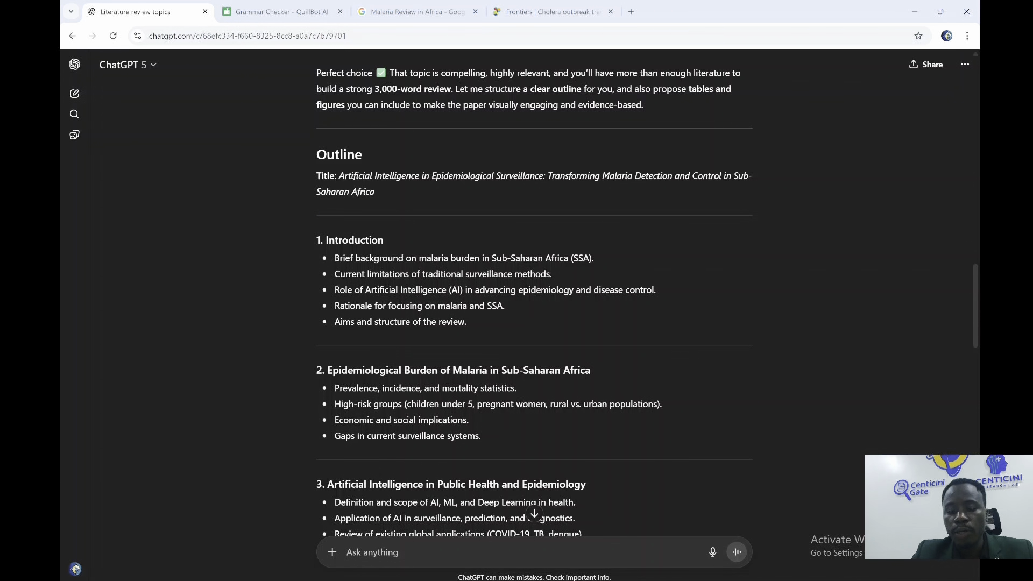
Switch to File Explorer and open the folder "1. THE PUBLICATIONS" inside the researcher's main folder
{"action": "mouse_move", "coordinate": [747, 580]}
{"action": "left_click", "coordinate": [747, 549]}
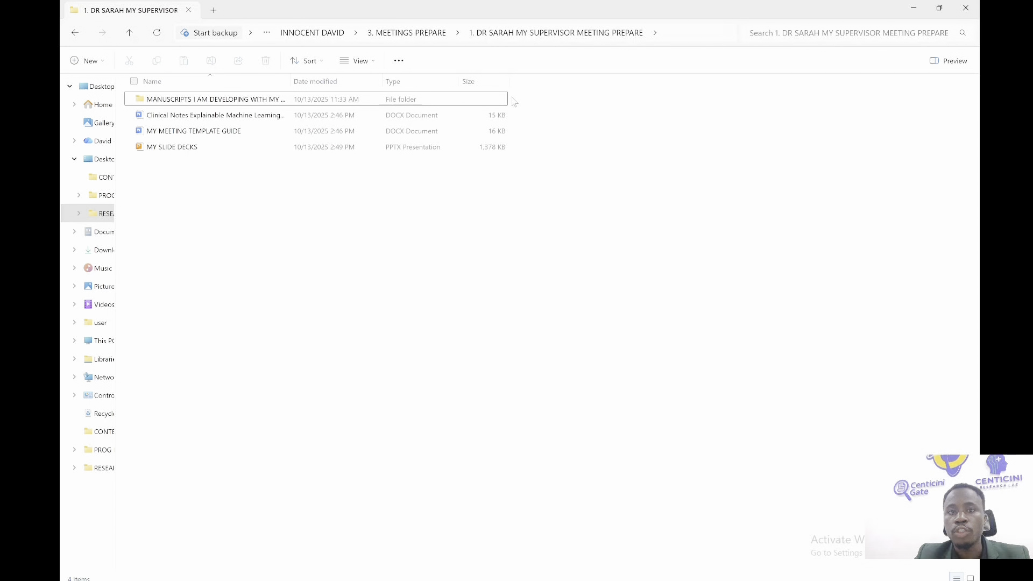
{"action": "left_click", "coordinate": [327, 32]}
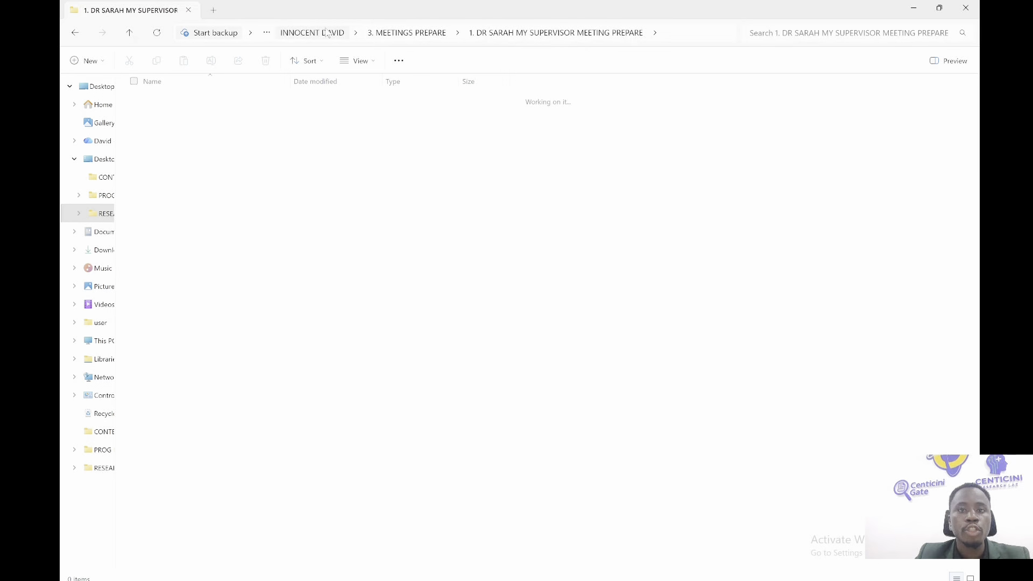
{"action": "left_click", "coordinate": [209, 100]}
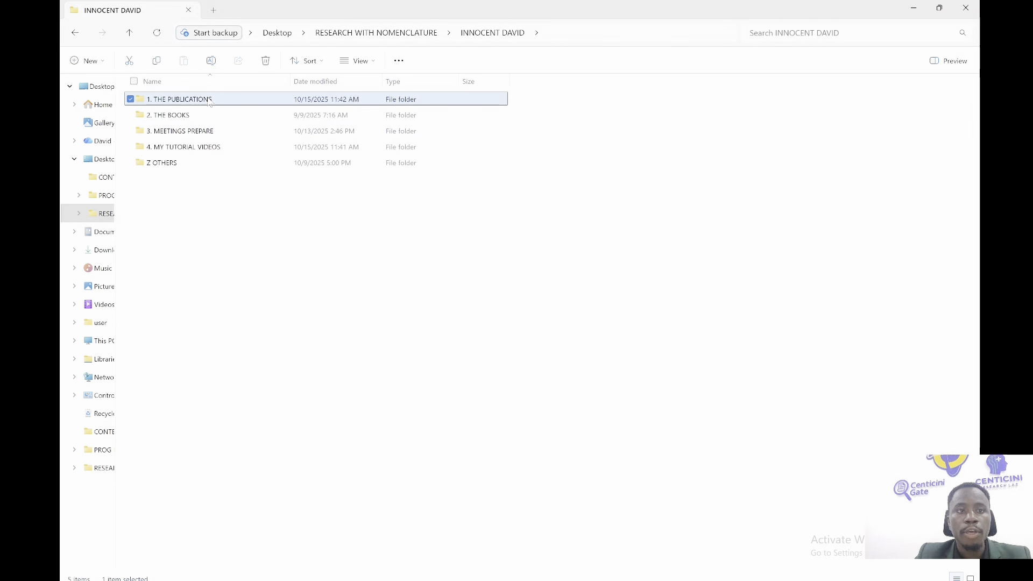
{"action": "double_click", "coordinate": [210, 100]}
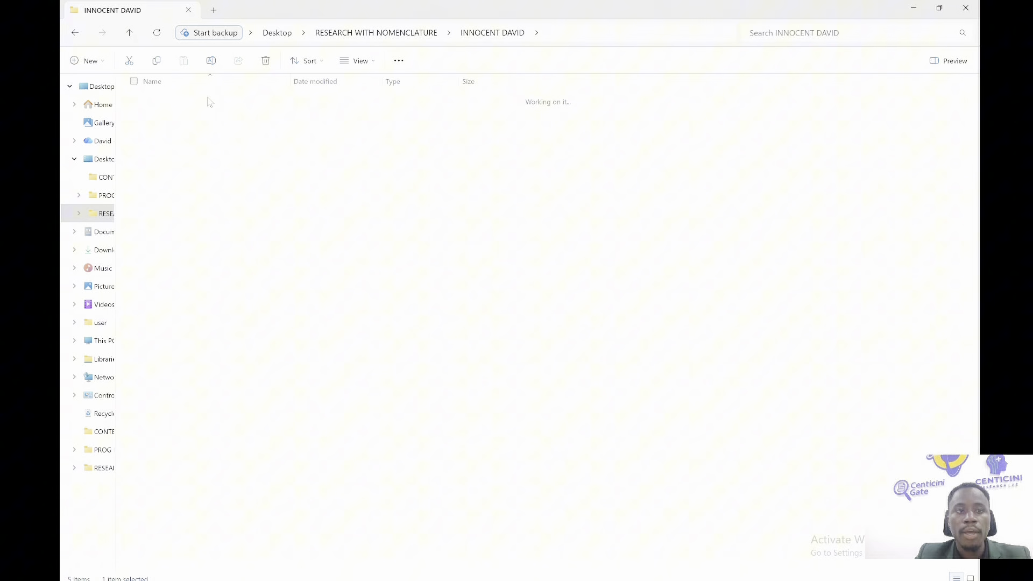
Create a new folder named "4. MALARIA MANUSCRIPT" among the publications
{"action": "right_click", "coordinate": [211, 192]}
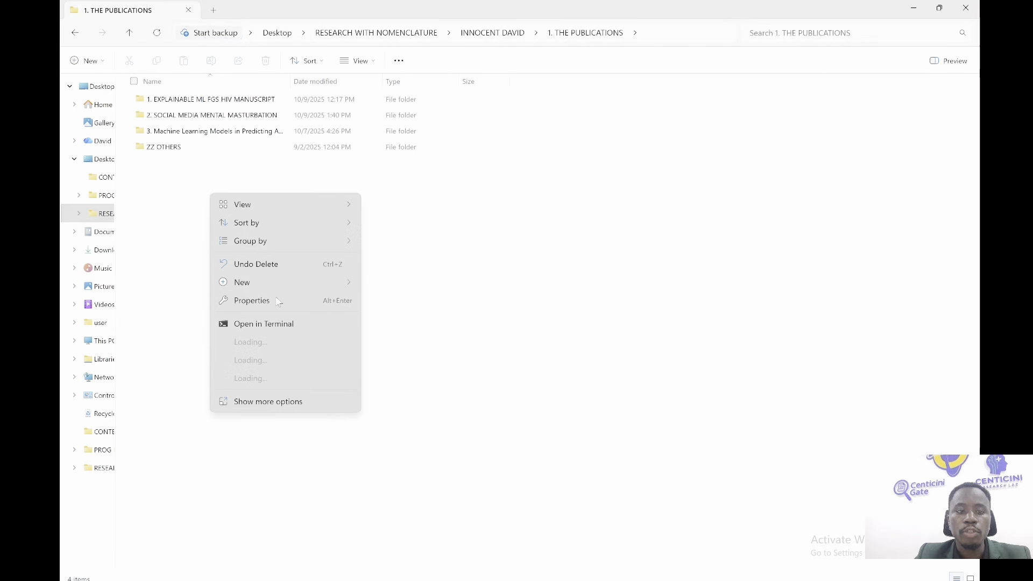
{"action": "mouse_move", "coordinate": [259, 287]}
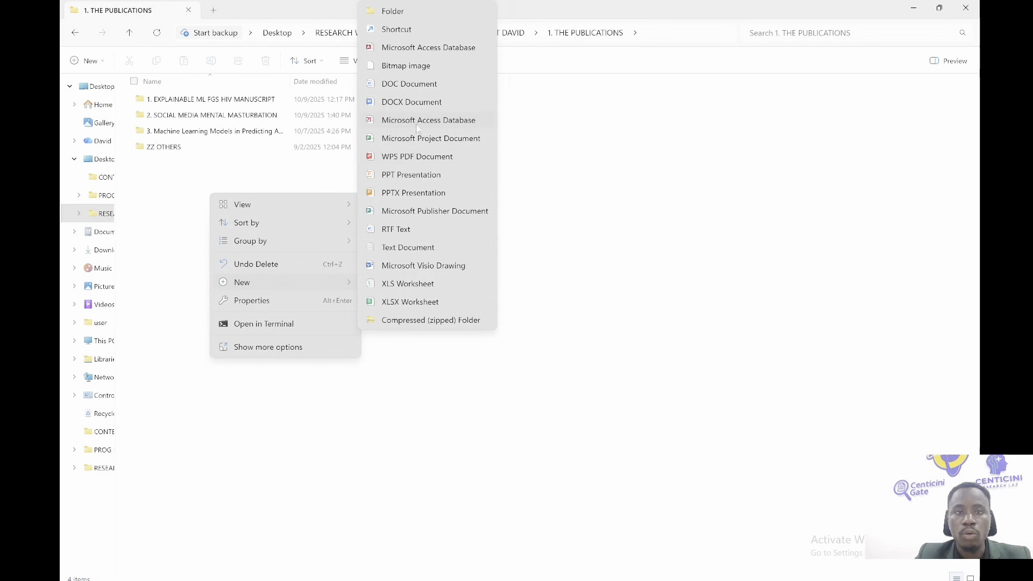
{"action": "left_click", "coordinate": [388, 17]}
{"action": "type", "text": "4."}
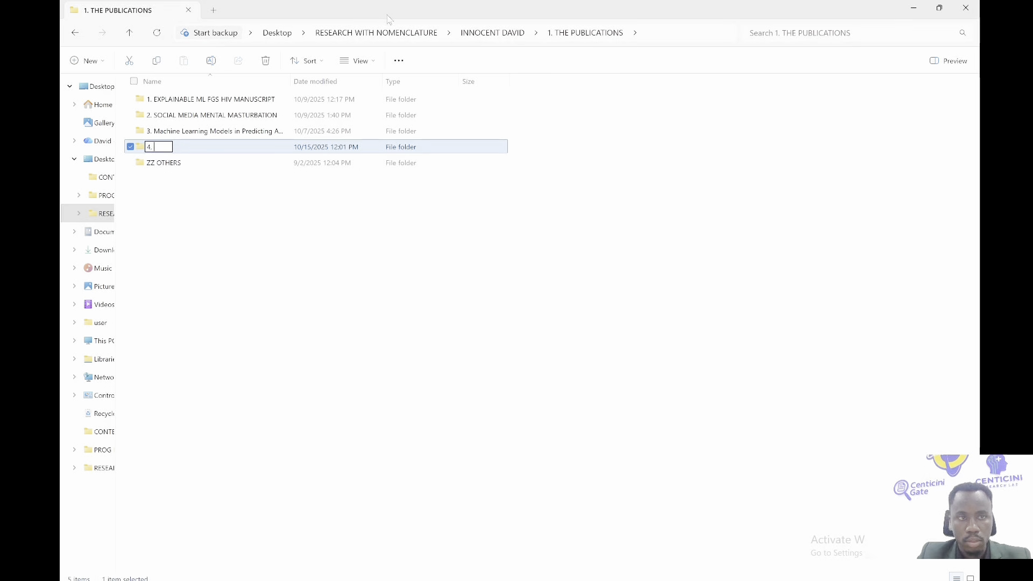
{"action": "type", "text": " MALARIA M"}
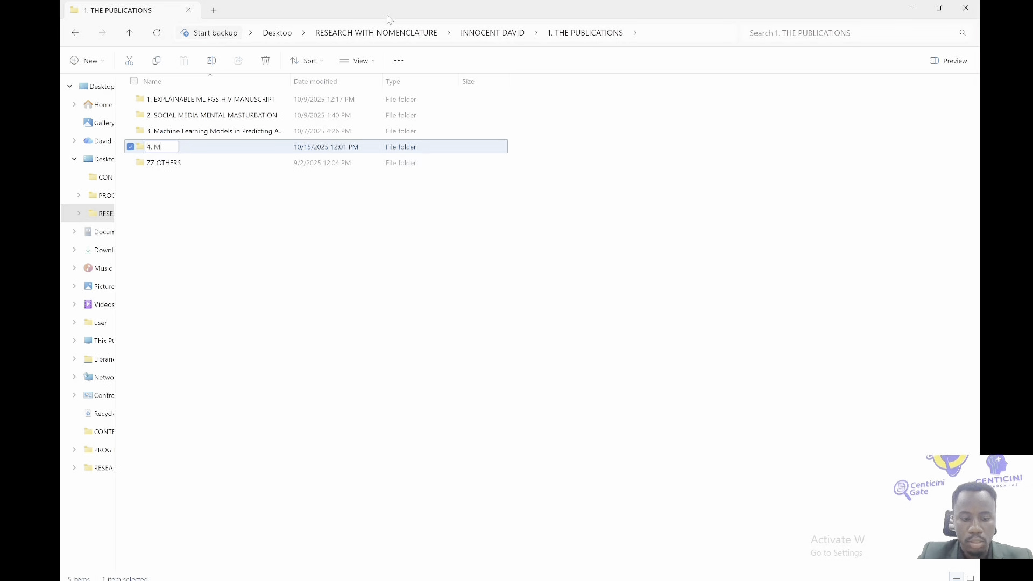
{"action": "type", "text": "ANUSCRIPT"}
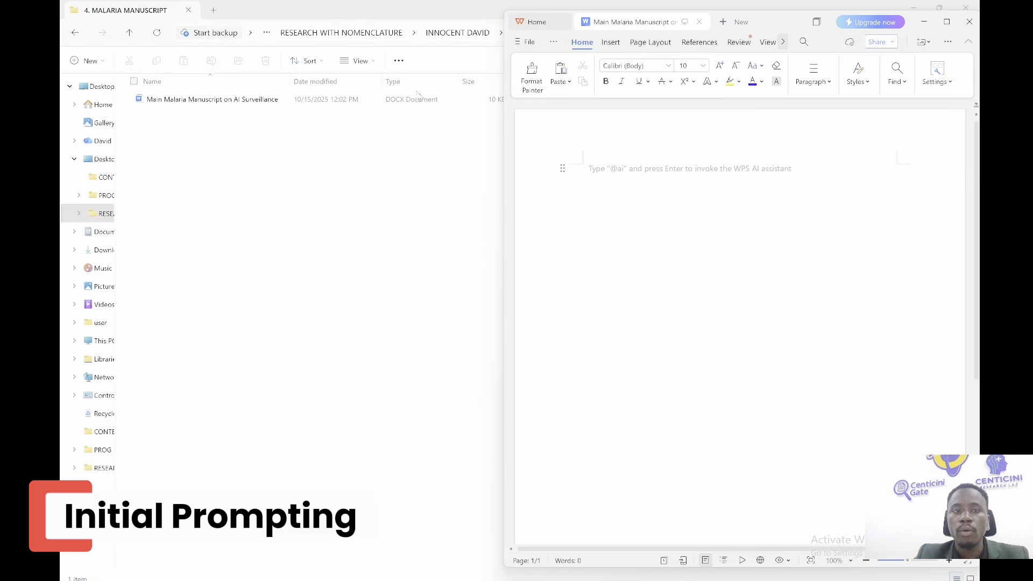
Minimize File Explorer and shrink the ChatGPT browser window so it sits beside the blank malaria manuscript document
{"action": "left_click", "coordinate": [338, 215]}
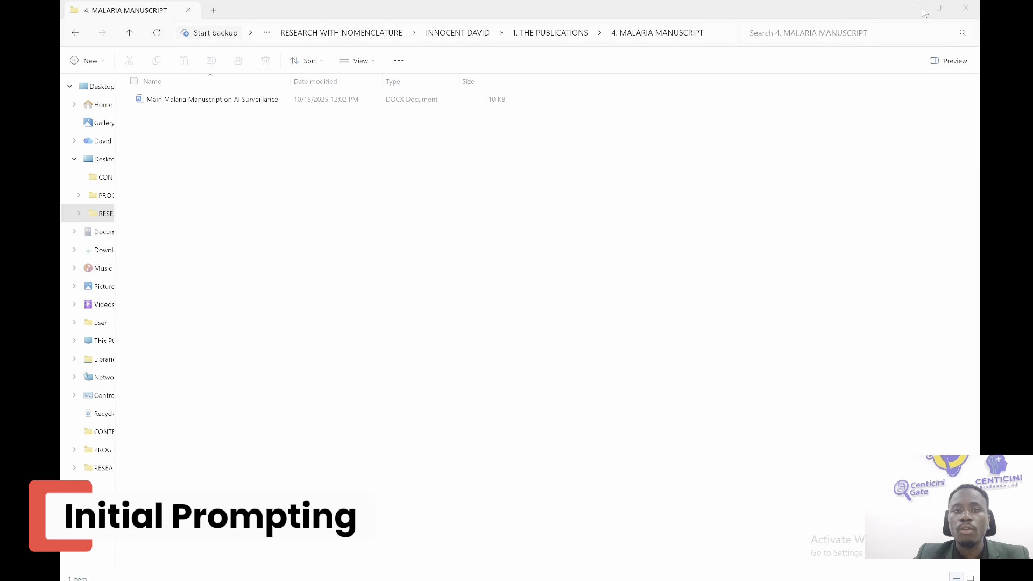
{"action": "left_click", "coordinate": [914, 8]}
{"action": "left_click", "coordinate": [332, 247]}
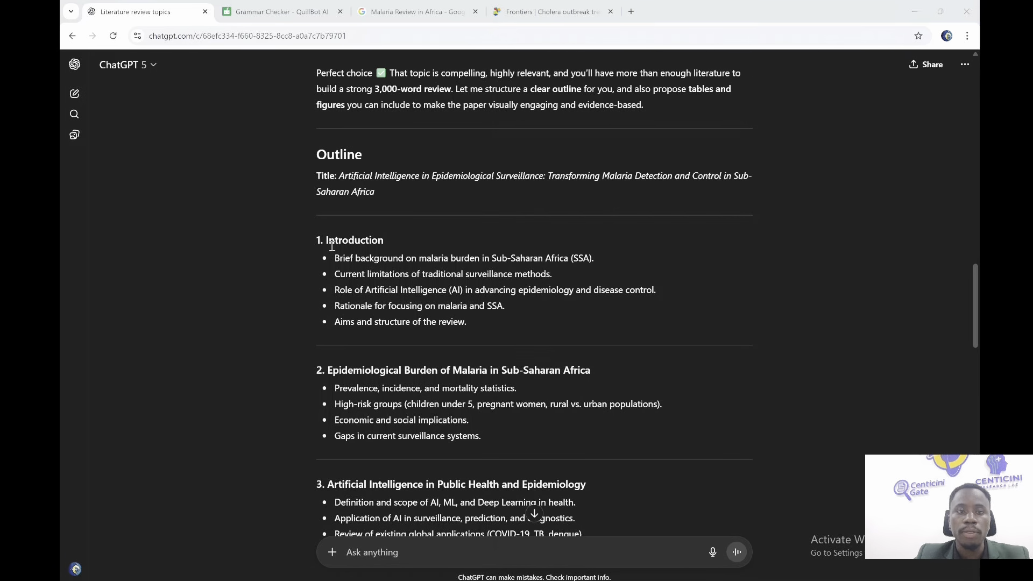
{"action": "left_click", "coordinate": [941, 12]}
{"action": "scroll", "coordinate": [309, 228], "scroll_direction": "down", "scroll_amount": 1}
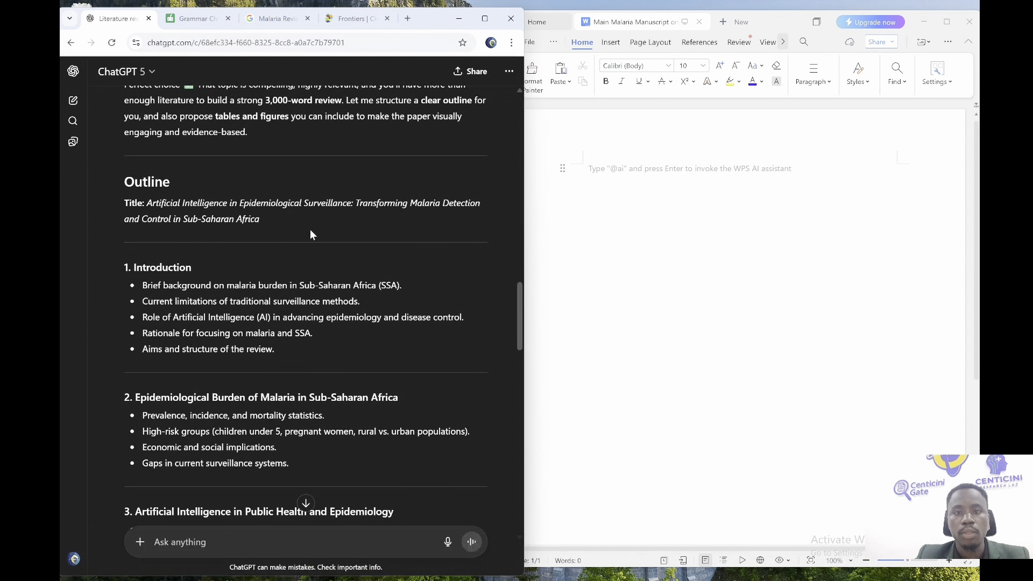
Copy the review title from the ChatGPT outline and paste it below an empty first line in the manuscript document
{"action": "left_click_drag", "start_coordinate": [262, 218], "coordinate": [143, 204]}
{"action": "key", "text": "ctrl+c"}
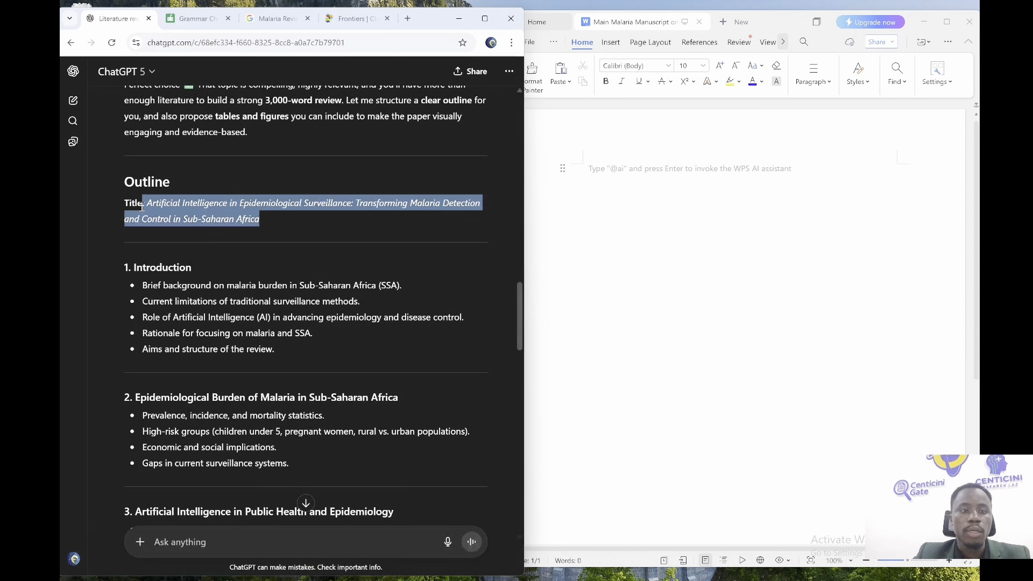
{"action": "left_click", "coordinate": [644, 178]}
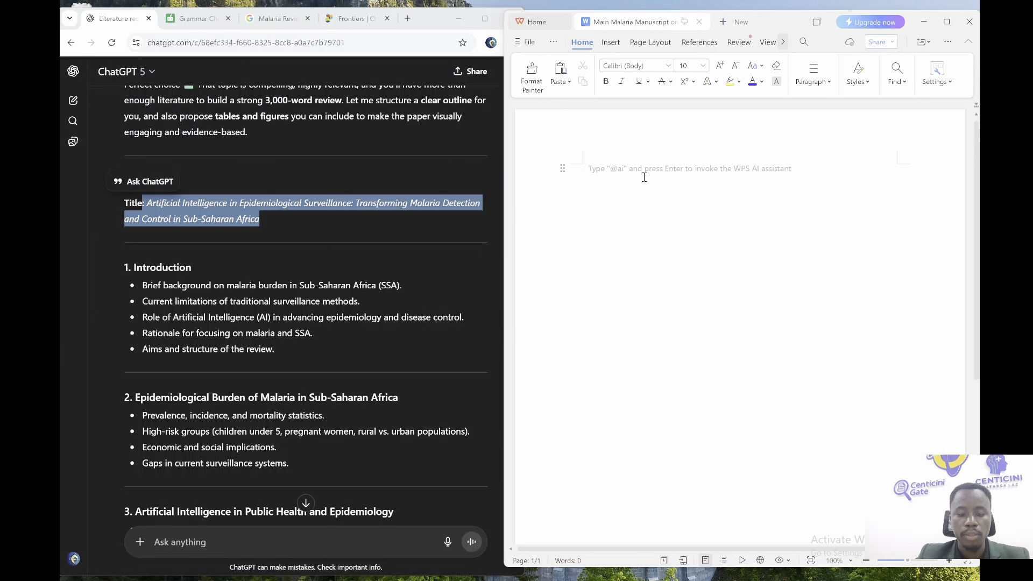
{"action": "key", "text": "ctrl+v"}
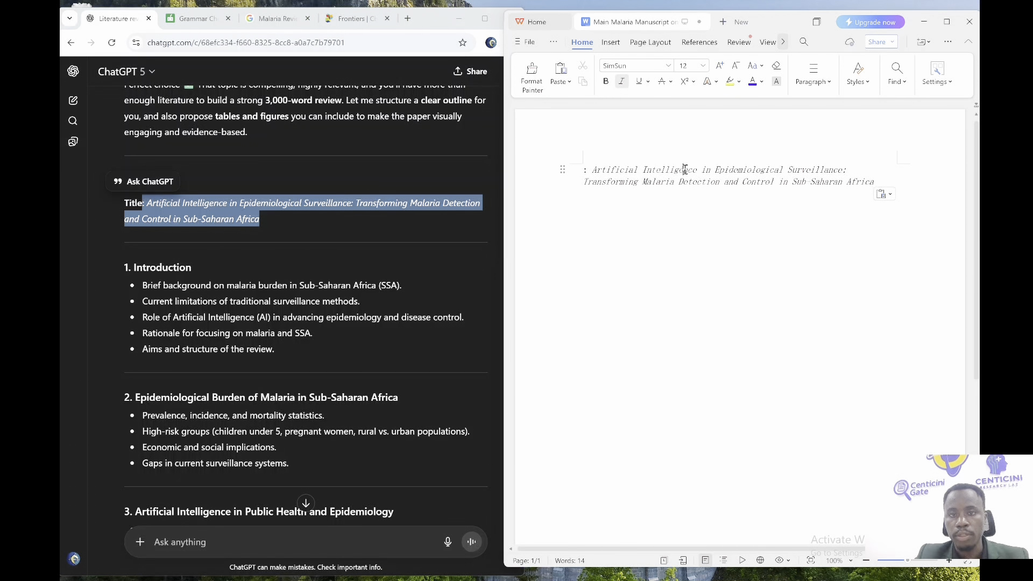
{"action": "key", "text": "ctrl+z"}
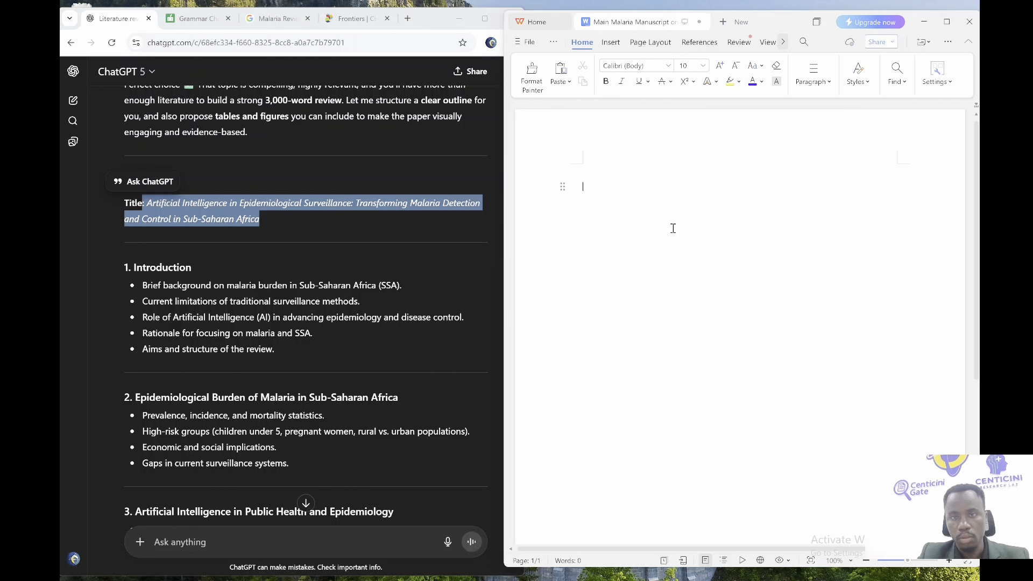
{"action": "key", "text": "BackSpace"}
{"action": "key", "text": "ctrl+v"}
Set the manuscript title in Times New Roman, remove its italics and make it bold
{"action": "key", "text": "ctrl+a"}
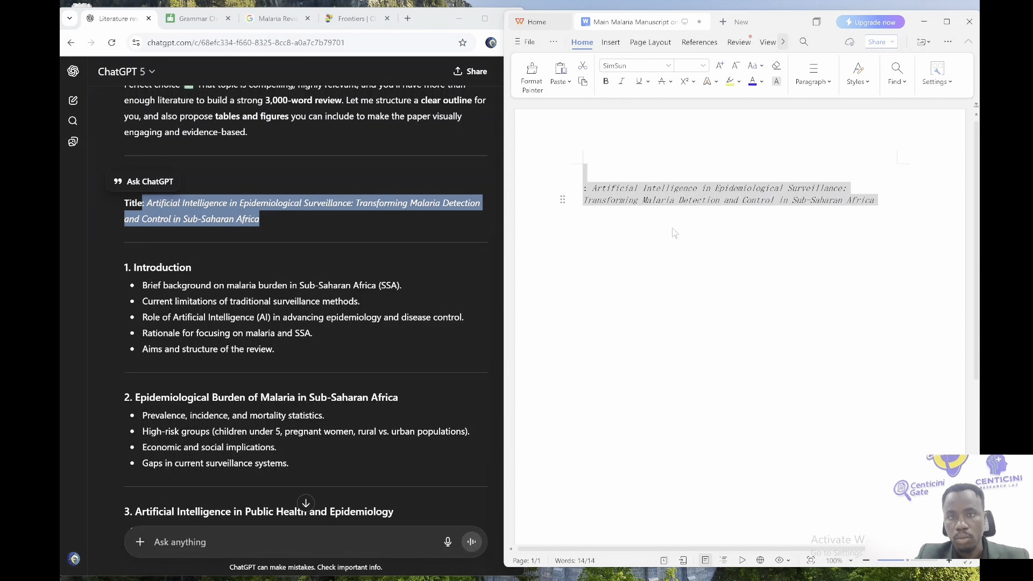
{"action": "left_click", "coordinate": [628, 66]}
{"action": "type", "text": "t"}
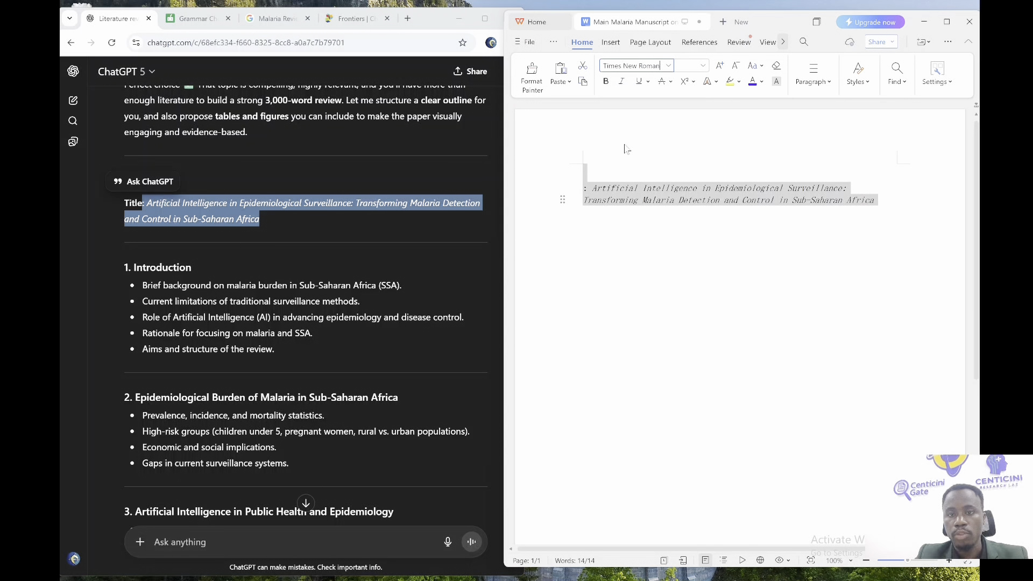
{"action": "left_click", "coordinate": [626, 147]}
{"action": "key", "text": "ctrl+u"}
{"action": "key", "text": "ctrl+i"}
{"action": "key", "text": "ctrl+u"}
{"action": "key", "text": "ctrl+b"}
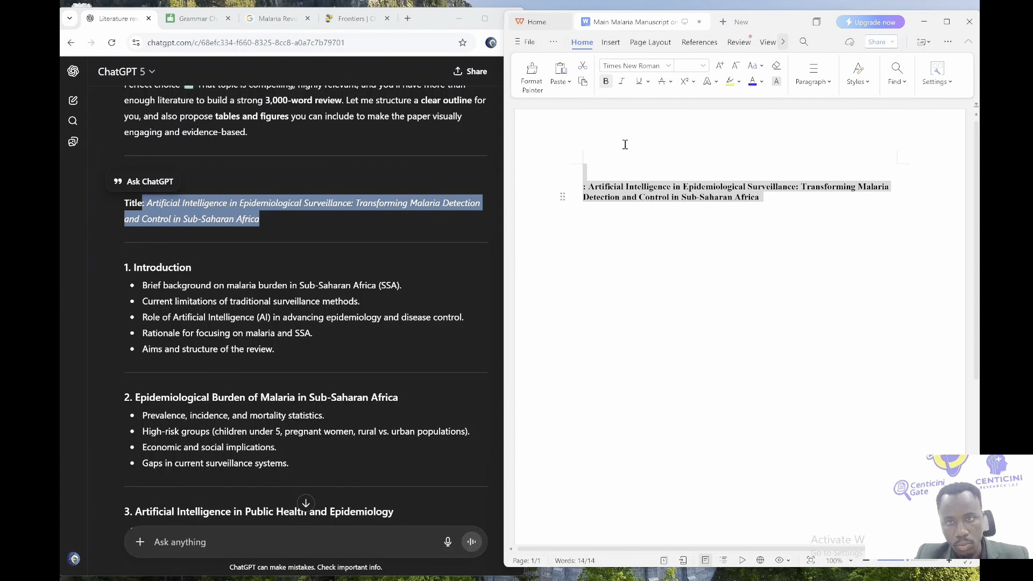
Convert the title to centered all-capital text and delete the stray colon and space before it
{"action": "key", "text": "ctrl+shift+a"}
{"action": "key", "text": "ctrl+e"}
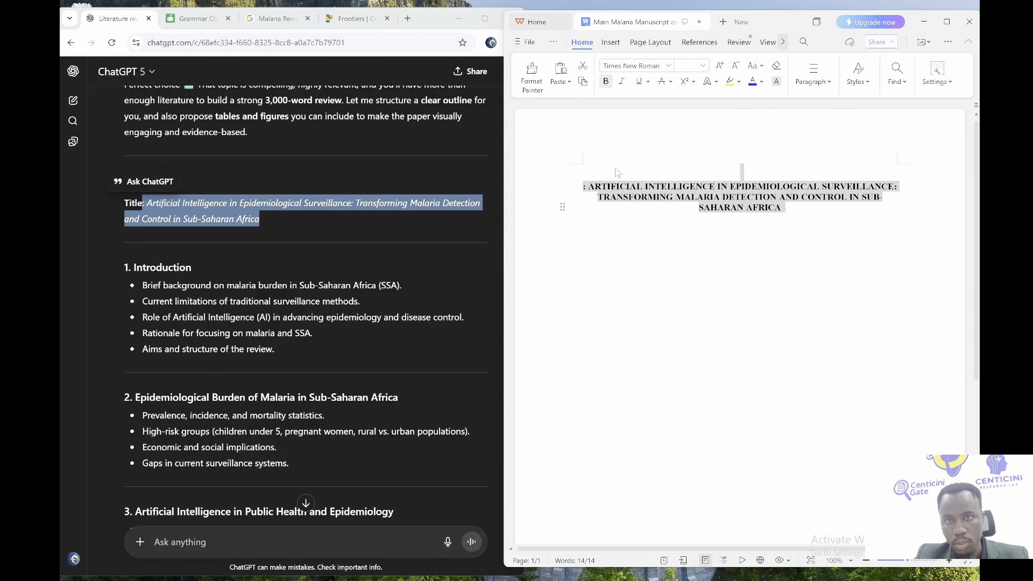
{"action": "left_click", "coordinate": [587, 192]}
{"action": "key", "text": "Delete"}
{"action": "key", "text": "Delete"}
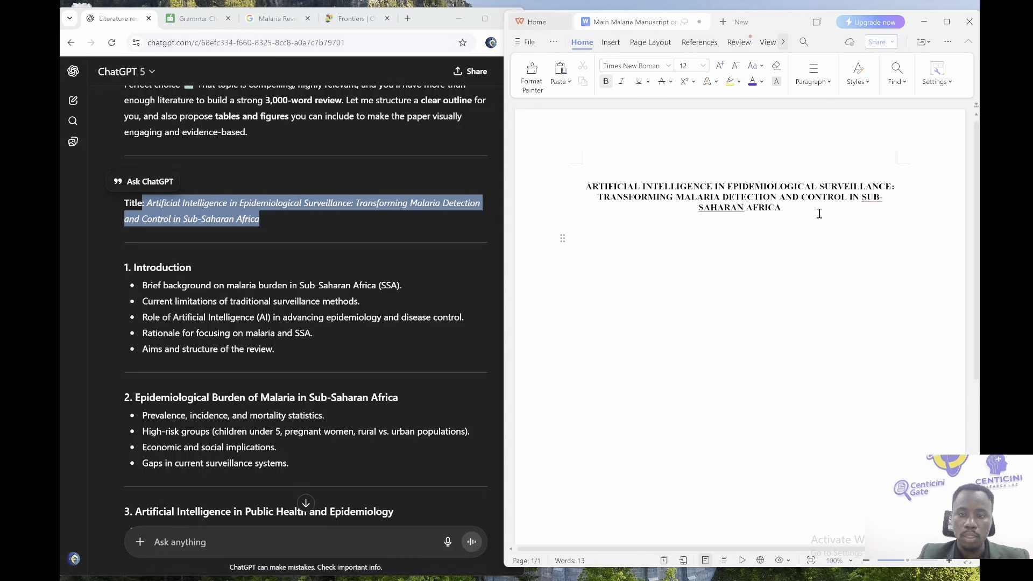
Add the headings "ABSTRACT" and "Introduction" below the title, leaving blank lines after each
{"action": "type", "text": "AB"}
{"action": "type", "text": "ABSTRACT"}
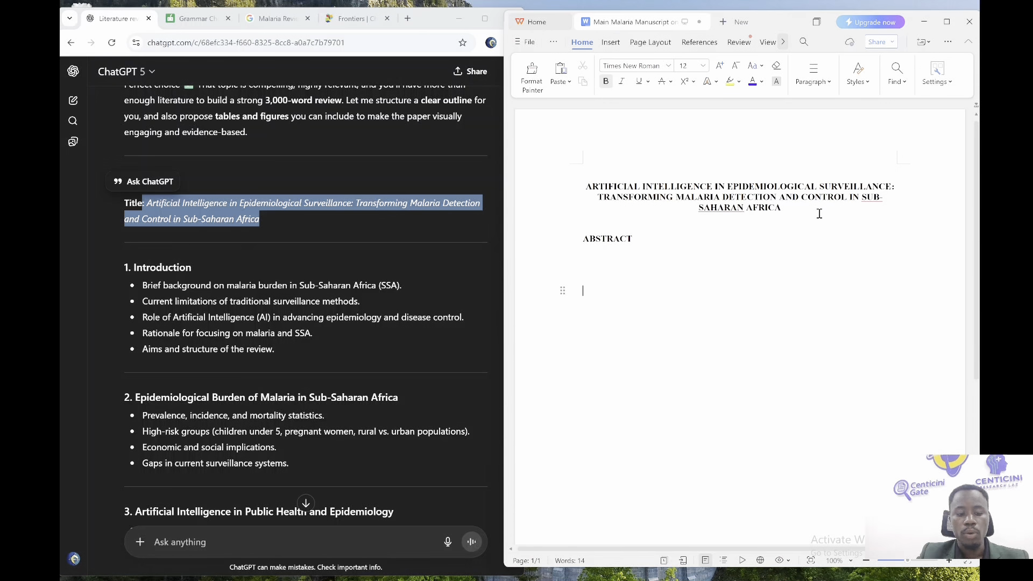
{"action": "type", "text": "iNTRODUCTION"}
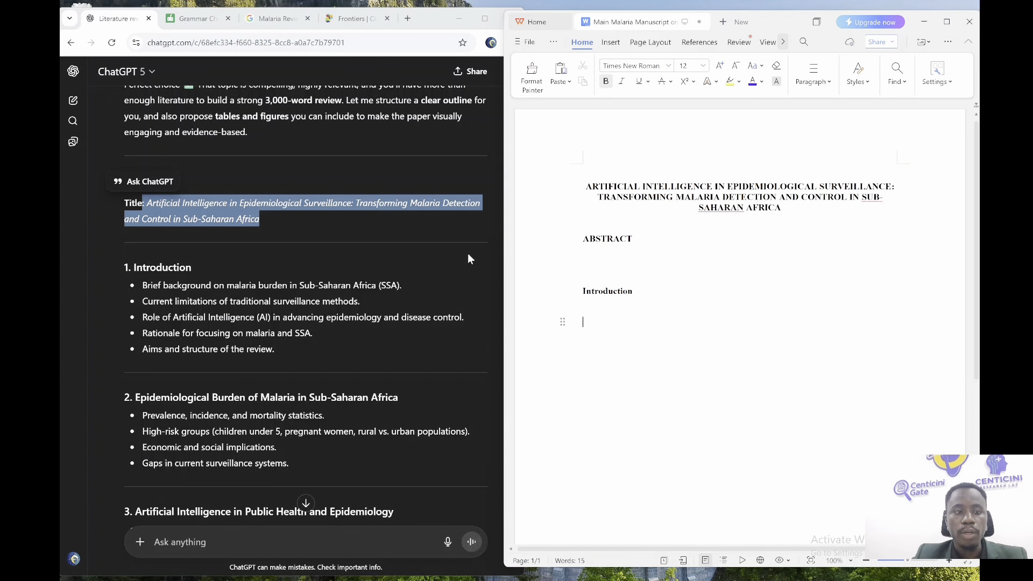
Copy the outline heading "Epidemiological Burden of Malaria in Sub-Saharan Africa" and paste it below the Introduction heading in the manuscript
{"action": "triple_click", "coordinate": [224, 399]}
{"action": "left_click", "coordinate": [414, 390]}
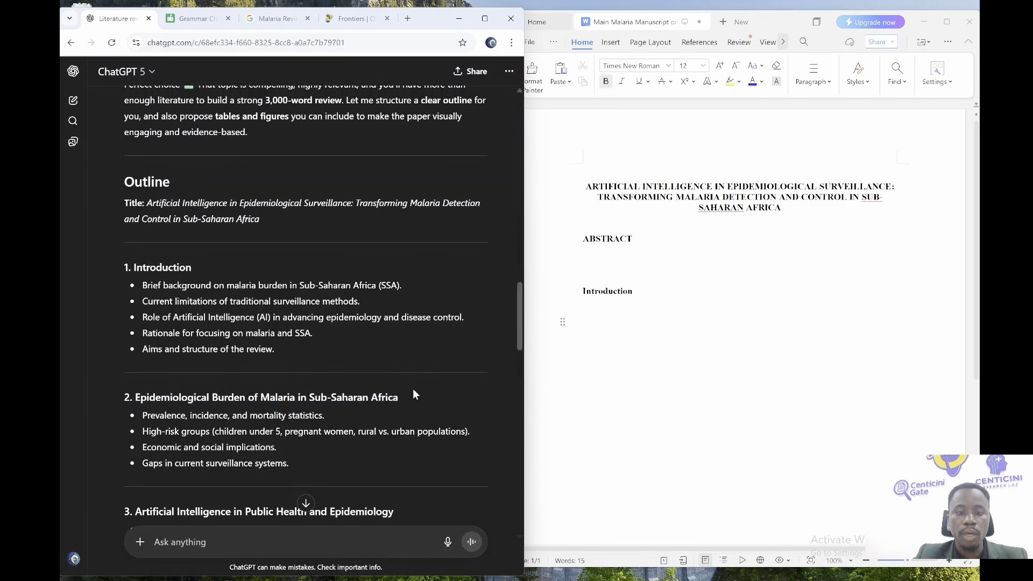
{"action": "left_click_drag", "start_coordinate": [413, 391], "coordinate": [134, 398]}
{"action": "key", "text": "ctrl+c"}
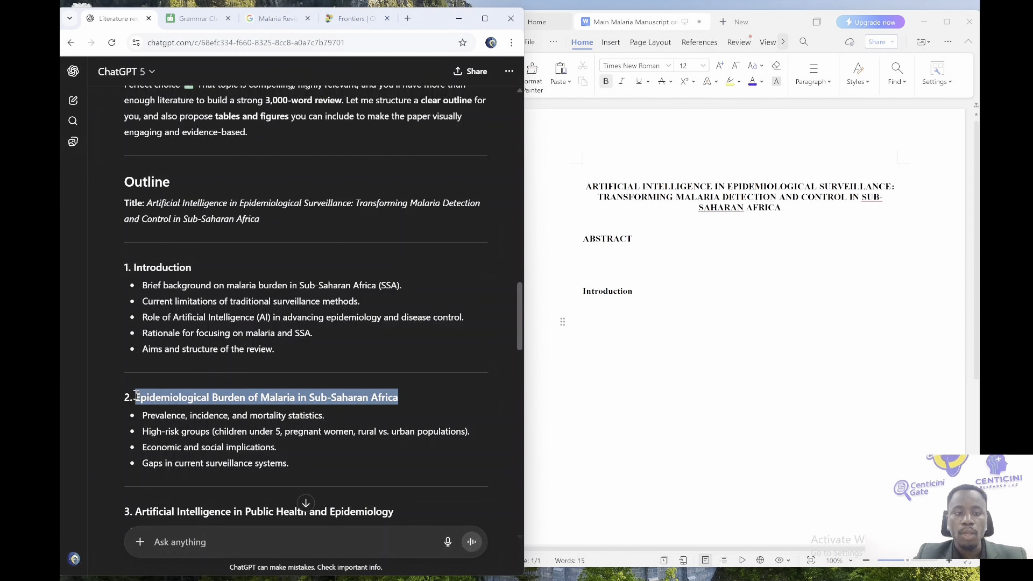
{"action": "left_click", "coordinate": [626, 365]}
{"action": "key", "text": "ctrl+v"}
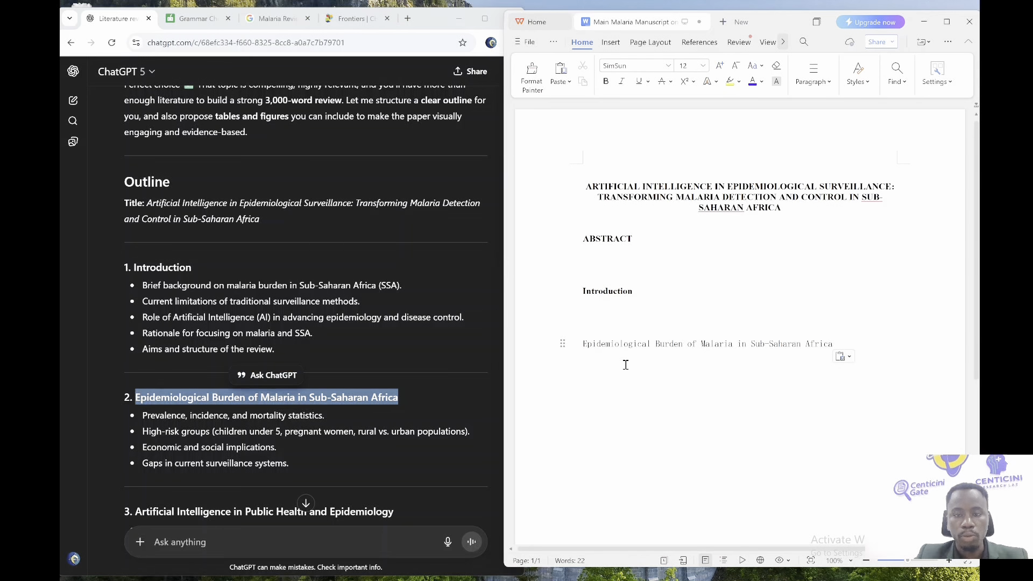
Set the whole manuscript to Times New Roman and make the Epidemiological Burden heading bold, with blank lines after it
{"action": "key", "text": "ctrl+a"}
{"action": "left_click", "coordinate": [624, 65]}
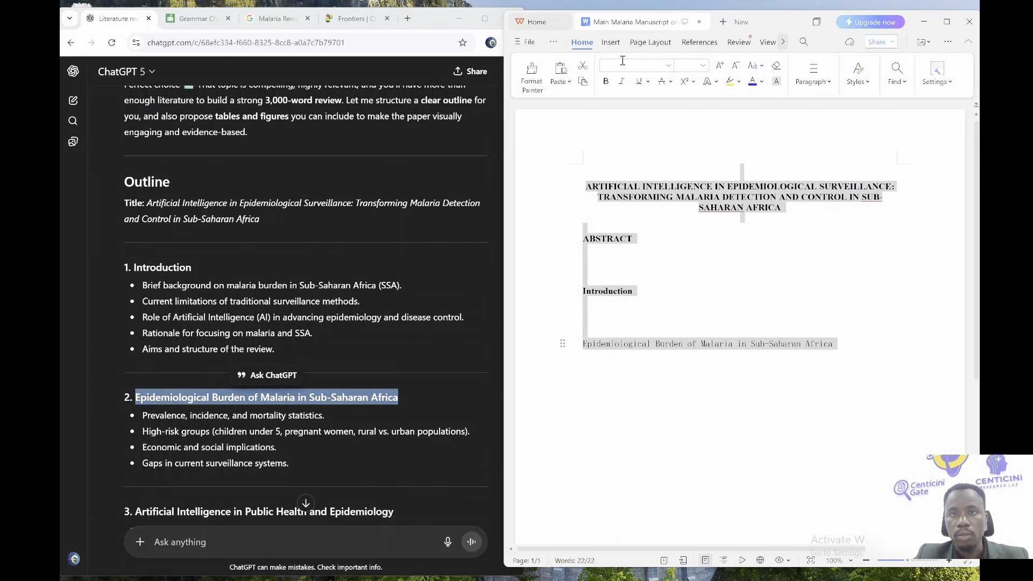
{"action": "type", "text": "t"}
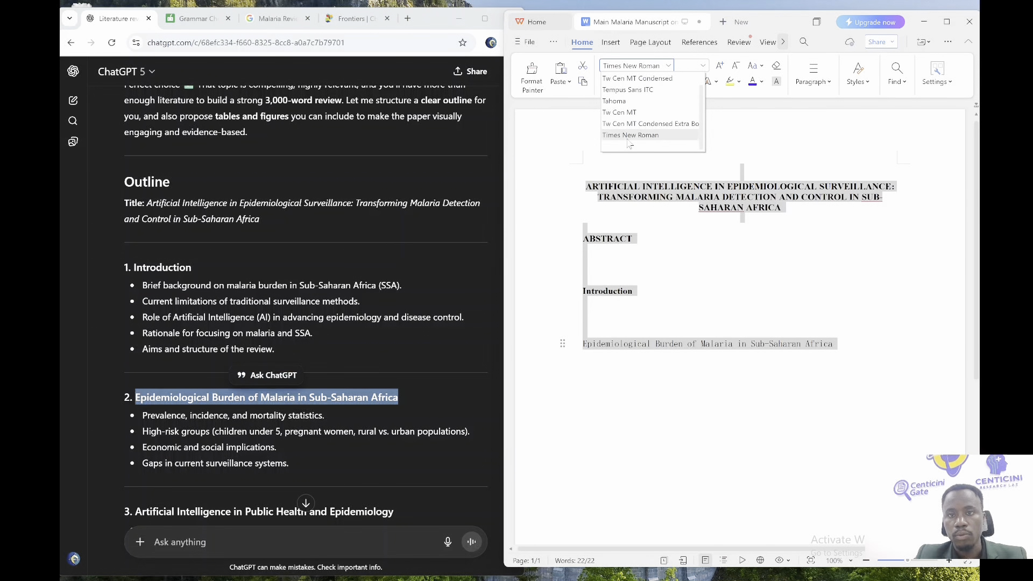
{"action": "left_click", "coordinate": [630, 135]}
{"action": "triple_click", "coordinate": [631, 349]}
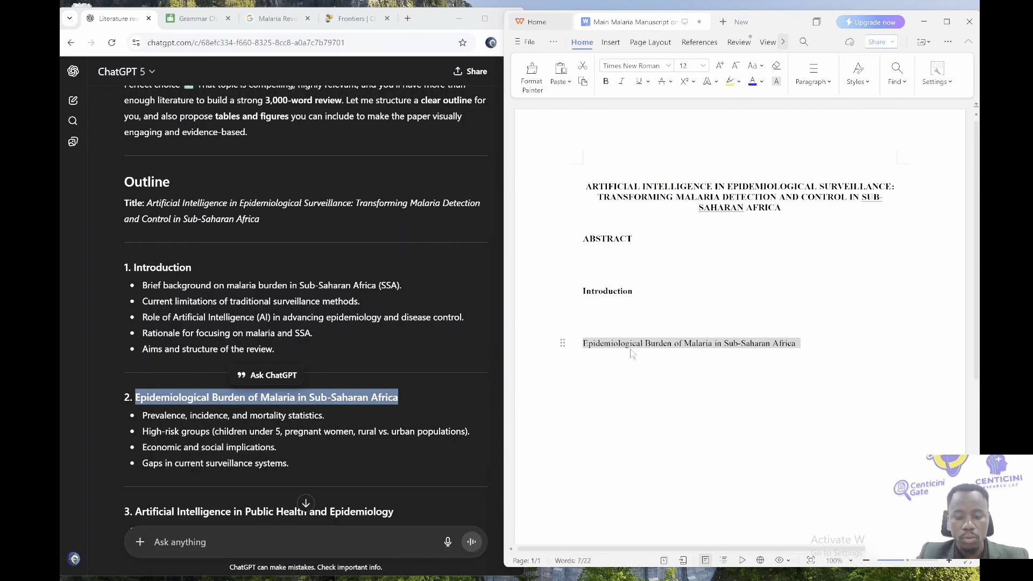
{"action": "key", "text": "ctrl+b"}
{"action": "key", "text": "Return"}
{"action": "key", "text": "ctrl+z"}
{"action": "left_click", "coordinate": [847, 346]}
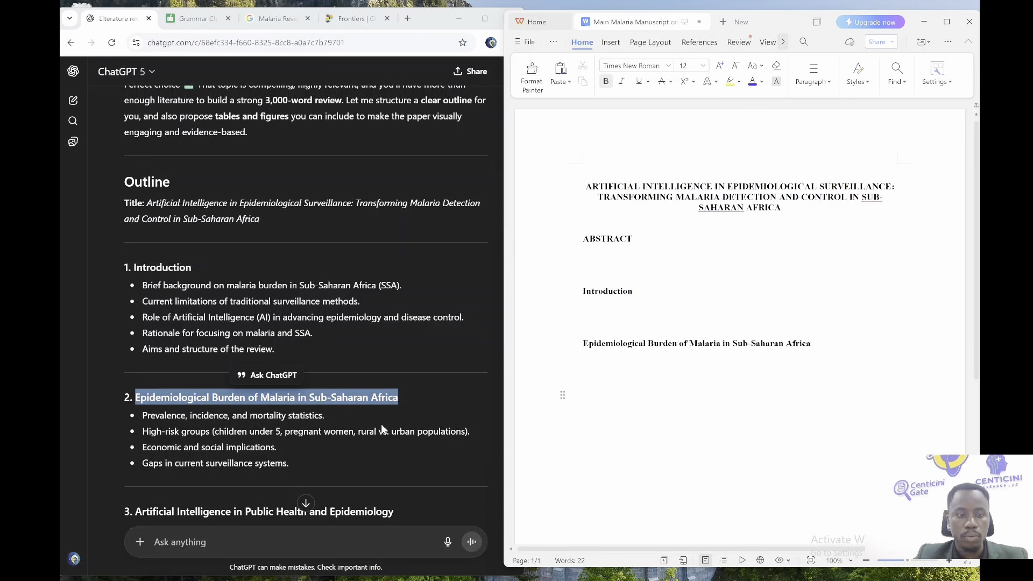
{"action": "triple_click", "coordinate": [284, 519]}
{"action": "triple_click", "coordinate": [265, 514]}
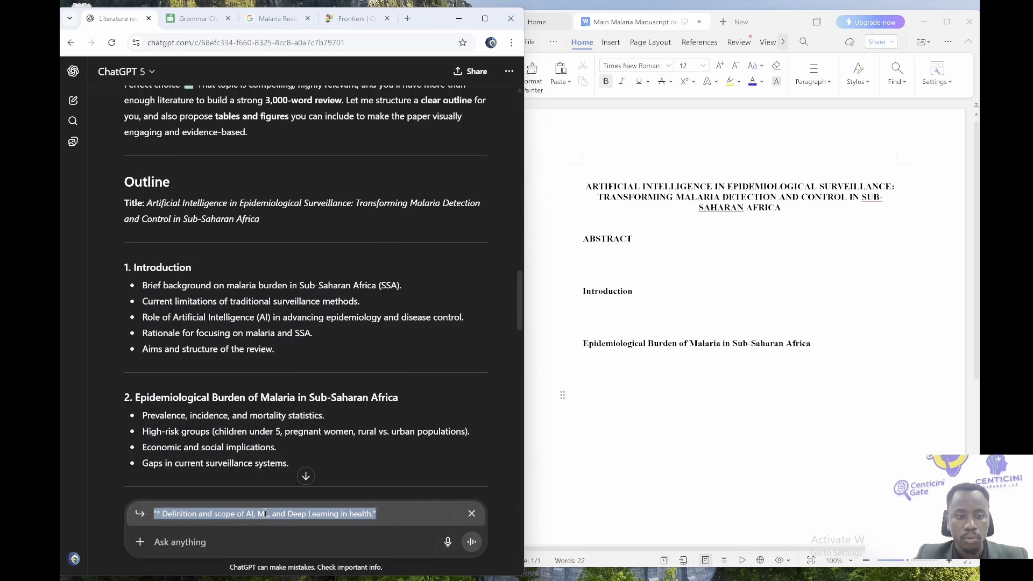
{"action": "left_click", "coordinate": [472, 513]}
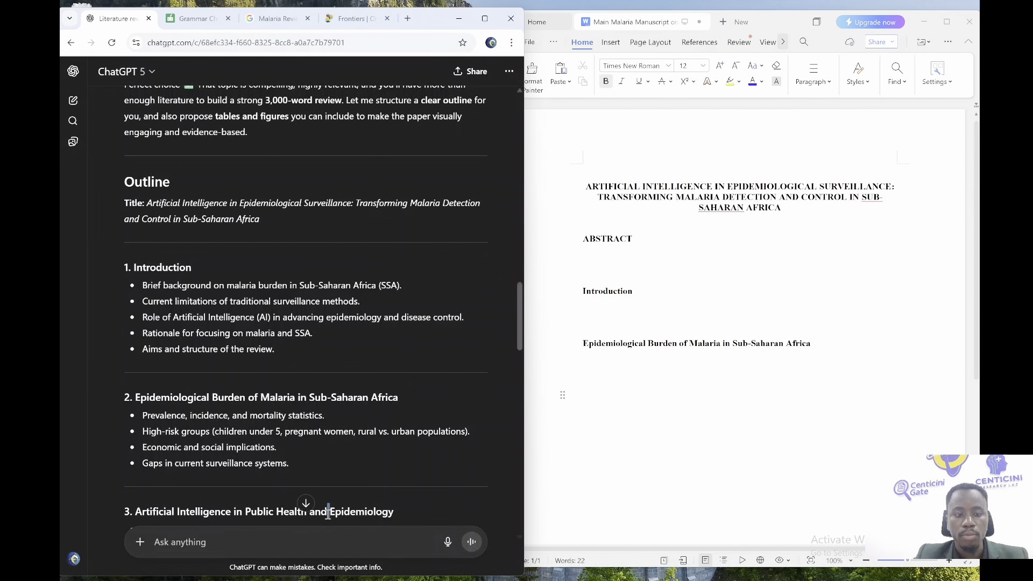
Copy the outline heading "Artificial Intelligence in Public Health and Epidemiology" into the manuscript below the Epidemiological Burden heading and remove its number
{"action": "triple_click", "coordinate": [327, 514]}
{"action": "key", "text": "ctrl+c"}
{"action": "left_click", "coordinate": [654, 406]}
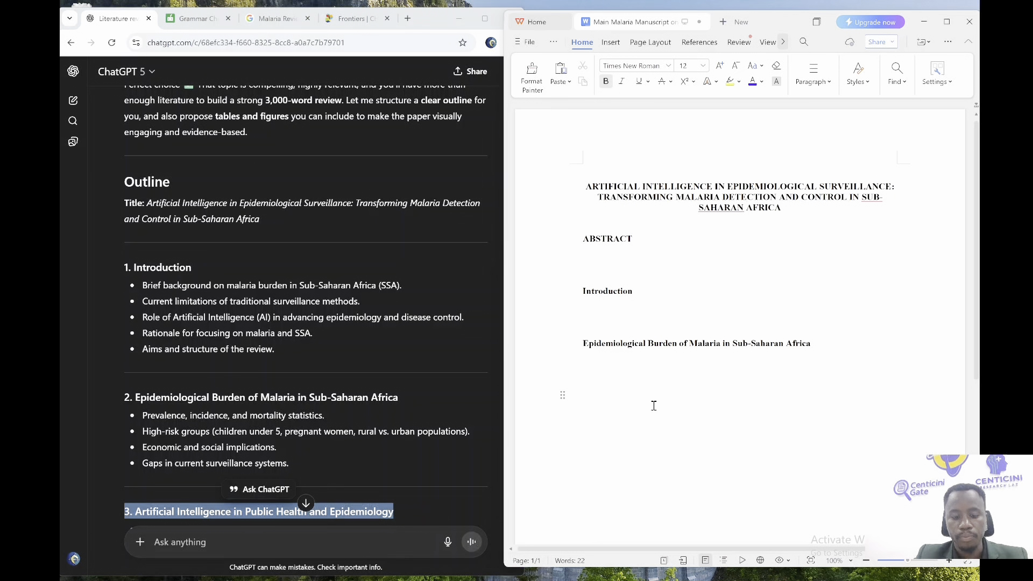
{"action": "key", "text": "ctrl+v"}
{"action": "left_click", "coordinate": [604, 413]}
{"action": "key", "text": "BackSpace"}
{"action": "key", "text": "BackSpace"}
{"action": "key", "text": "BackSpace"}
Add the outline heading "Applications of AI in Malaria Surveillance and Control" below the Public Health heading, without its number
{"action": "left_click", "coordinate": [105, 296]}
{"action": "scroll", "coordinate": [105, 296], "scroll_direction": "down", "scroll_amount": 5}
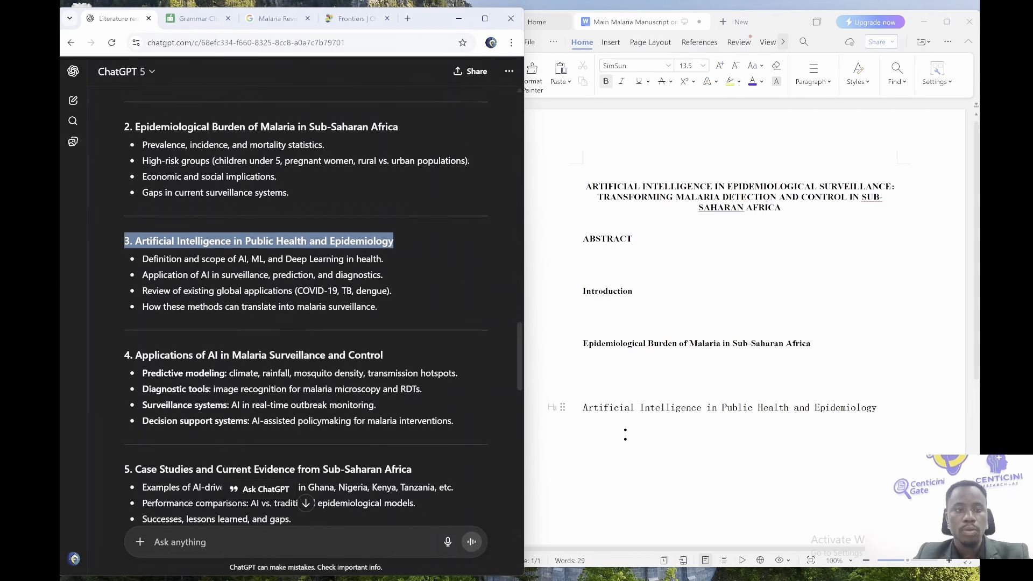
{"action": "left_click_drag", "start_coordinate": [124, 352], "coordinate": [384, 351]}
{"action": "key", "text": "ctrl+c"}
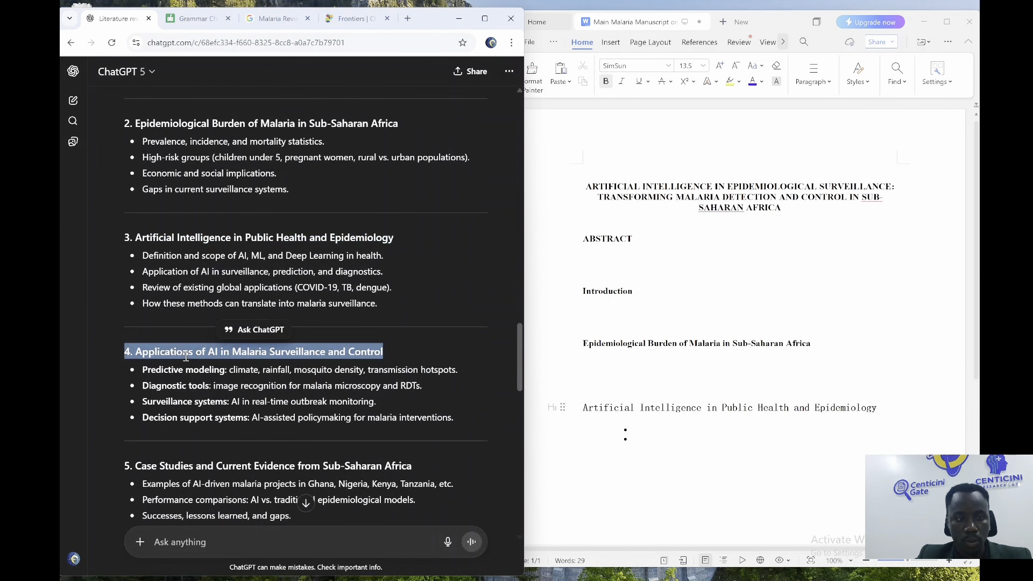
{"action": "left_click", "coordinate": [721, 425]}
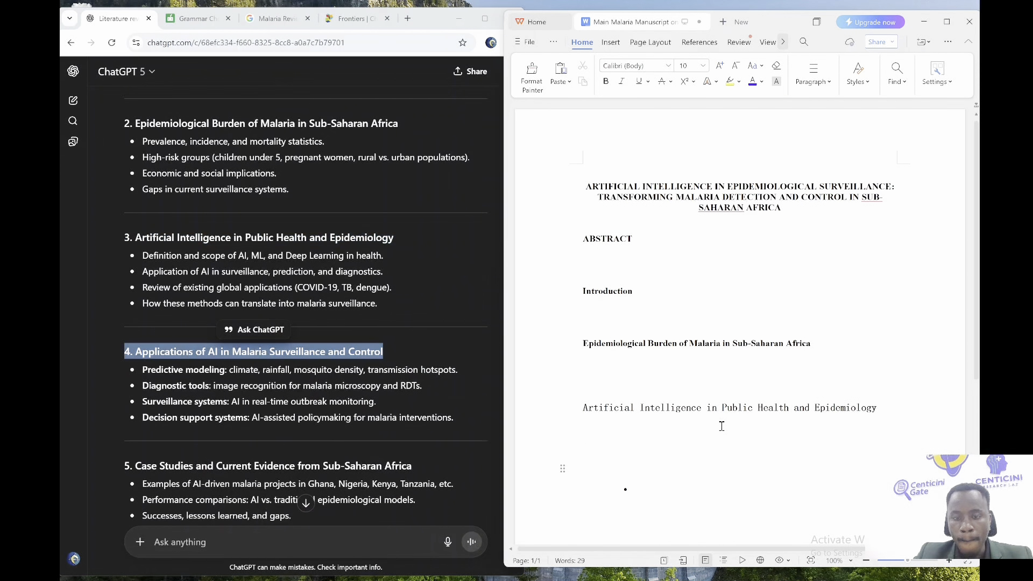
{"action": "key", "text": "ctrl+v"}
{"action": "left_click", "coordinate": [584, 471]}
{"action": "key", "text": "Delete"}
{"action": "key", "text": "Delete"}
{"action": "key", "text": "Delete"}
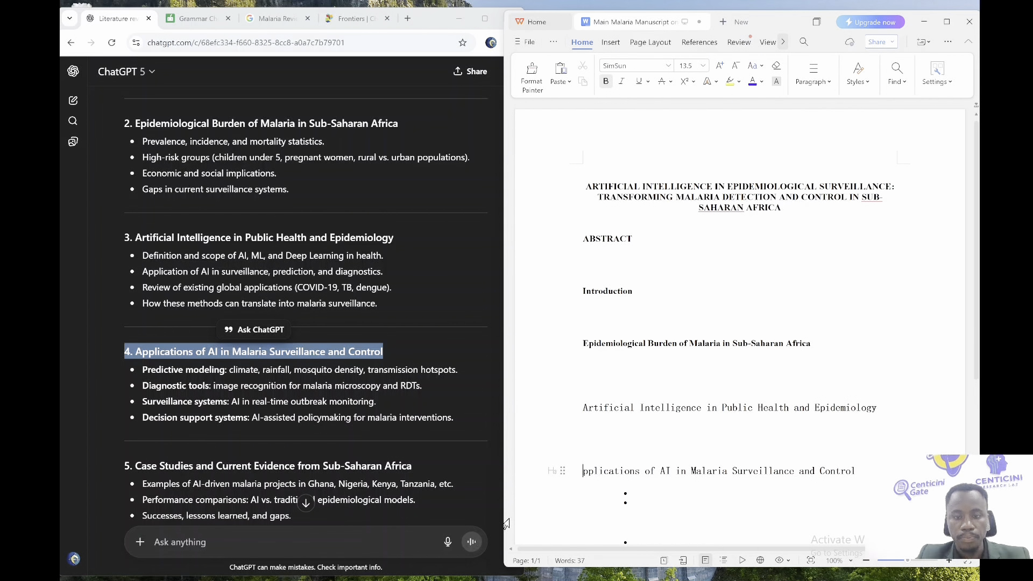
{"action": "type", "text": "A"}
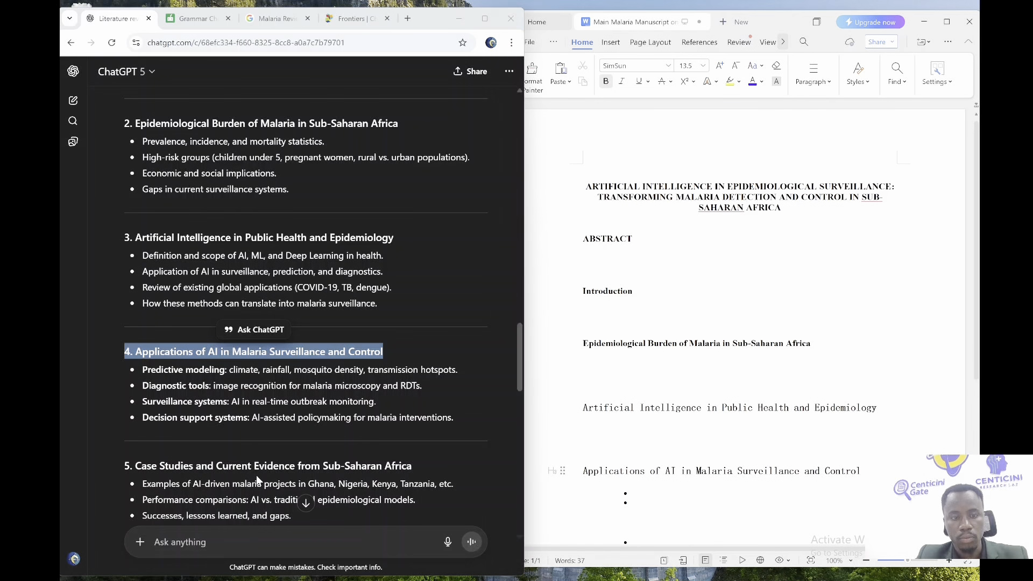
Copy the outline heading "Case Studies and Current Evidence from Sub-Saharan Africa" below the Applications heading, removing its number and the stray bullets
{"action": "triple_click", "coordinate": [260, 482]}
{"action": "triple_click", "coordinate": [220, 473]}
{"action": "key", "text": "ctrl+c"}
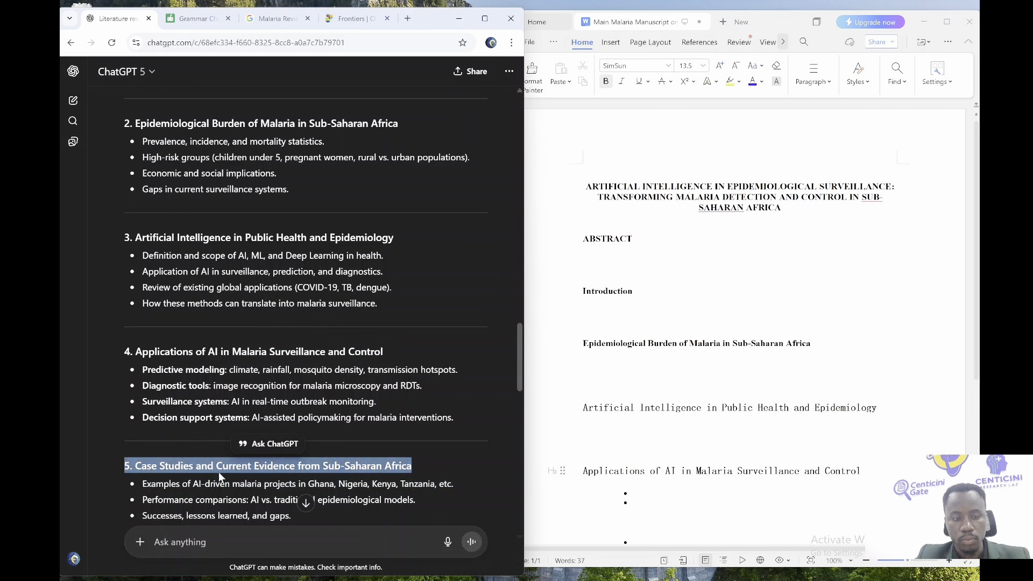
{"action": "left_click", "coordinate": [650, 495]}
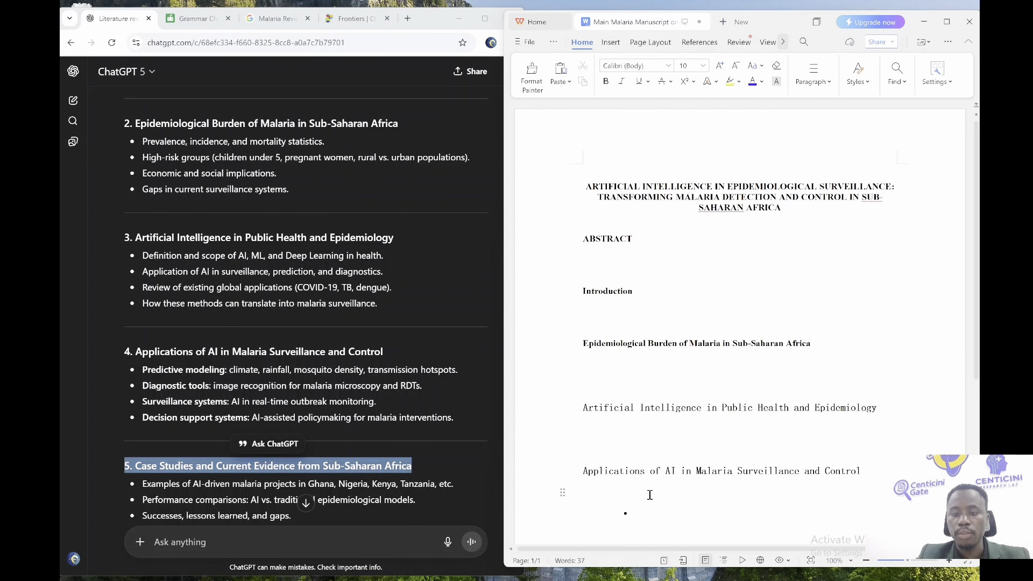
{"action": "key", "text": "ctrl+v"}
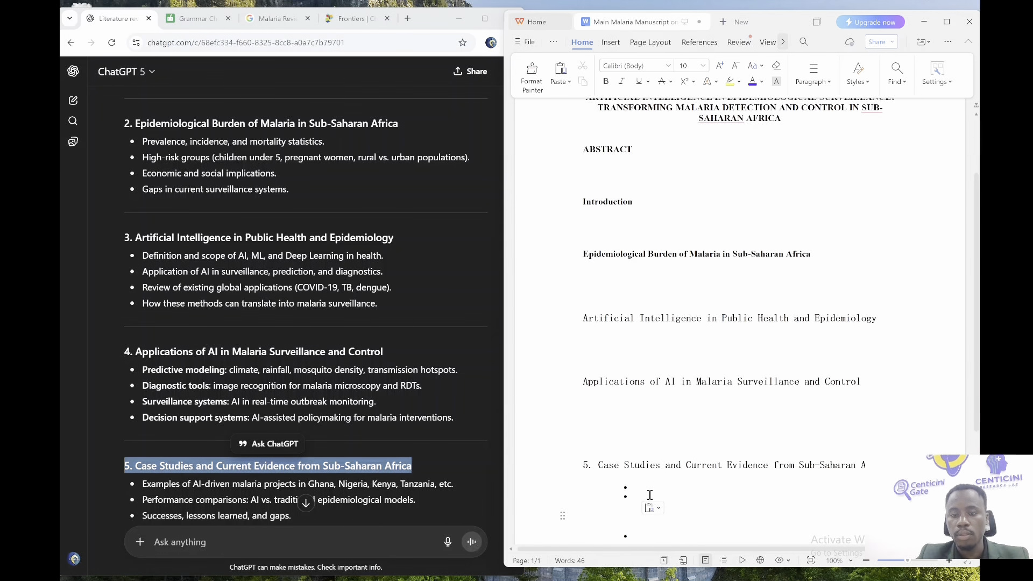
{"action": "key", "text": "BackSpace"}
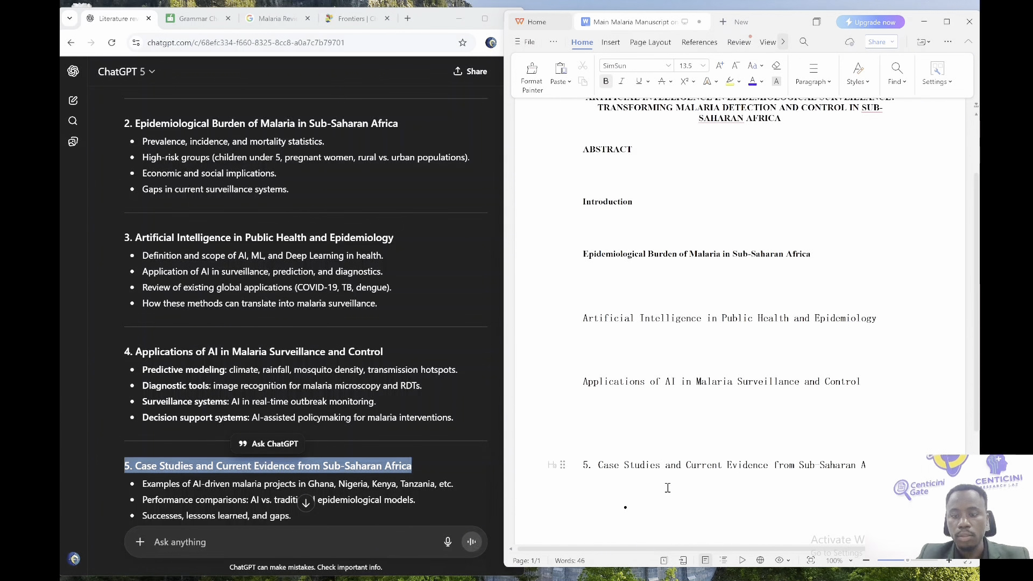
{"action": "left_click", "coordinate": [667, 488]}
{"action": "key", "text": "BackSpace"}
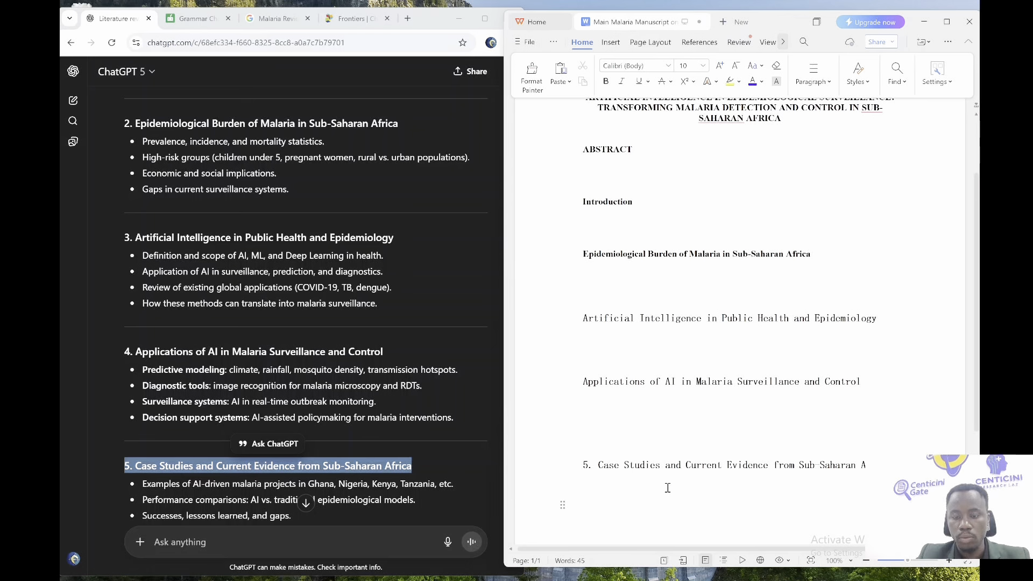
{"action": "key", "text": "Up"}
{"action": "key", "text": "BackSpace"}
{"action": "key", "text": "BackSpace"}
{"action": "left_click", "coordinate": [668, 488]}
Copy the outline heading "Opportunities and Benefits of AI in Malaria Control" below the Case Studies heading, removing its number and leaving a blank line after it
{"action": "key", "text": "alt+Tab"}
{"action": "scroll", "coordinate": [302, 500], "scroll_direction": "down", "scroll_amount": 5}
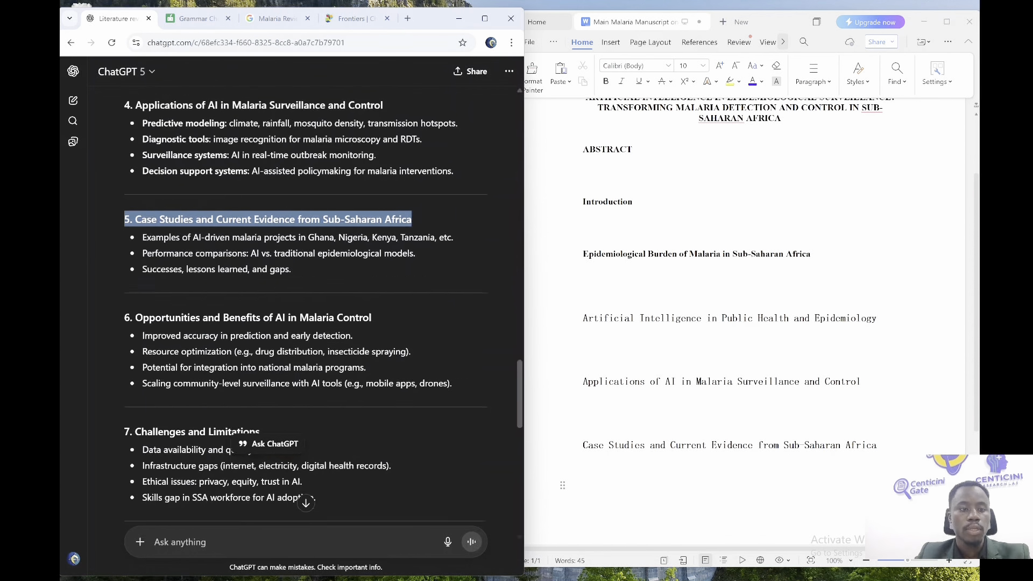
{"action": "triple_click", "coordinate": [226, 248]}
{"action": "key", "text": "ctrl+c"}
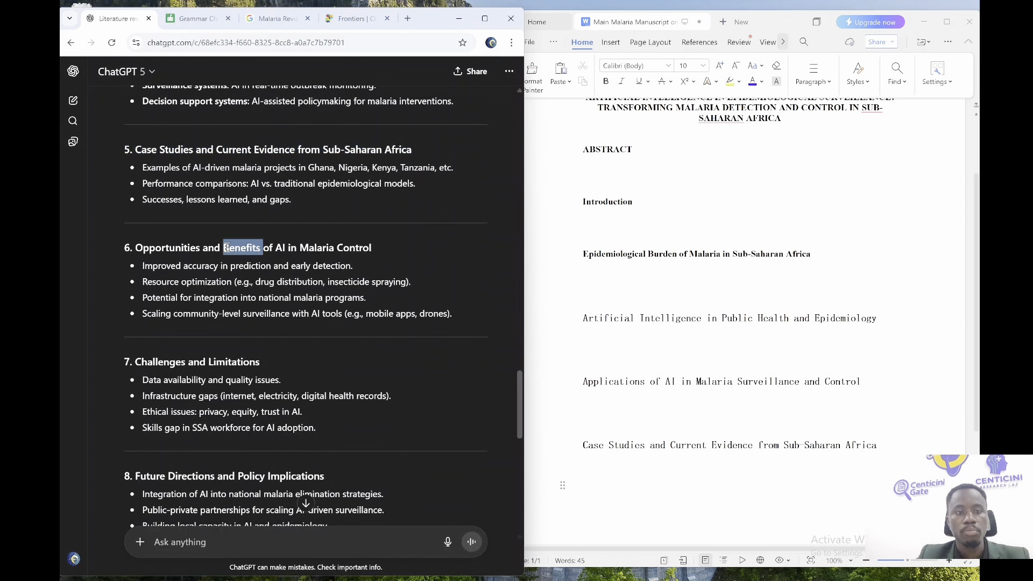
{"action": "left_click", "coordinate": [579, 491]}
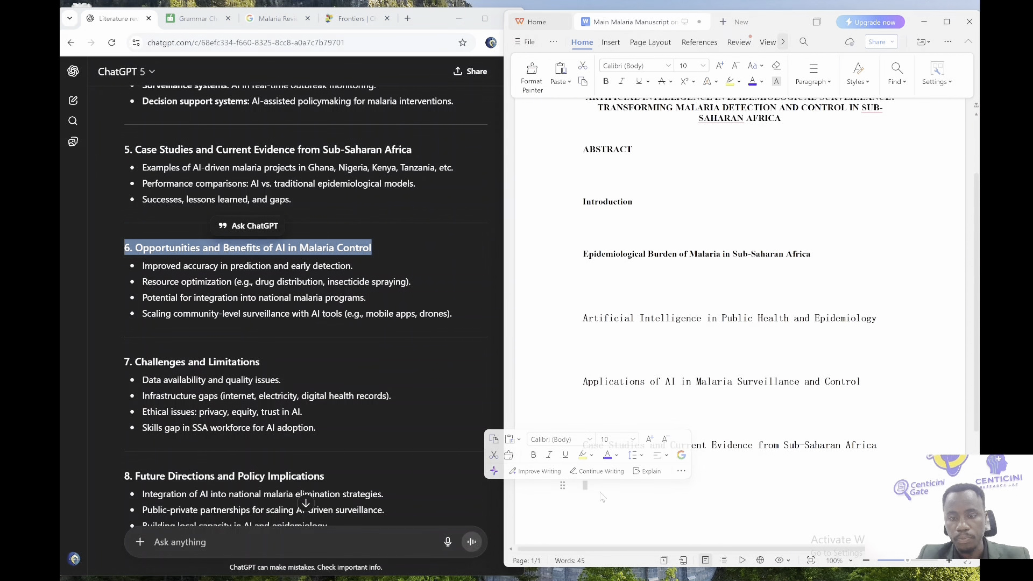
{"action": "key", "text": "ctrl+v"}
{"action": "left_click", "coordinate": [599, 452]}
{"action": "key", "text": "BackSpace"}
{"action": "key", "text": "BackSpace"}
{"action": "key", "text": "BackSpace"}
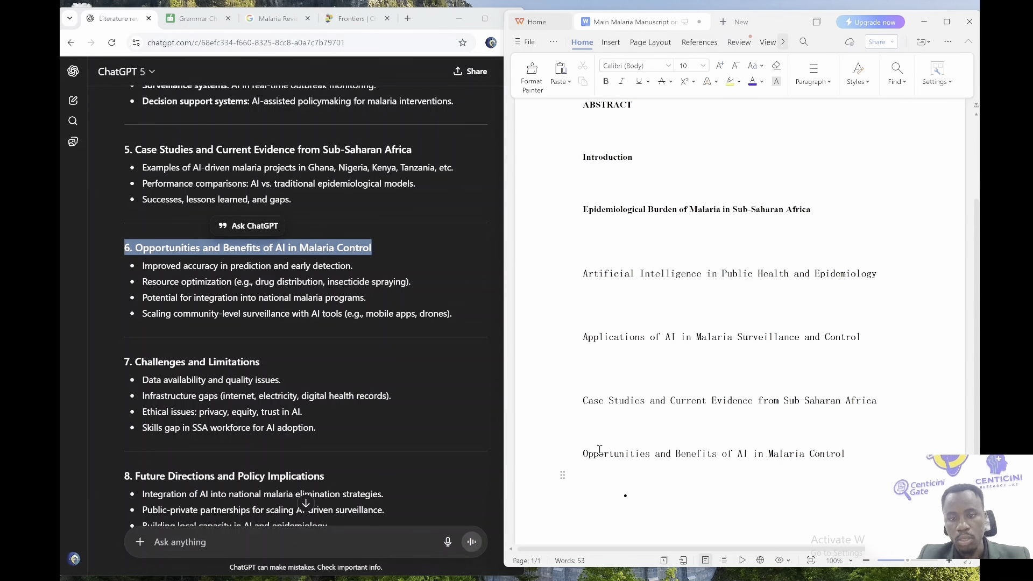
{"action": "key", "text": "Return"}
Copy the outline heading "Challenges and Limitations" below the Opportunities heading and delete its number and the leftover bullets
{"action": "left_click", "coordinate": [169, 362]}
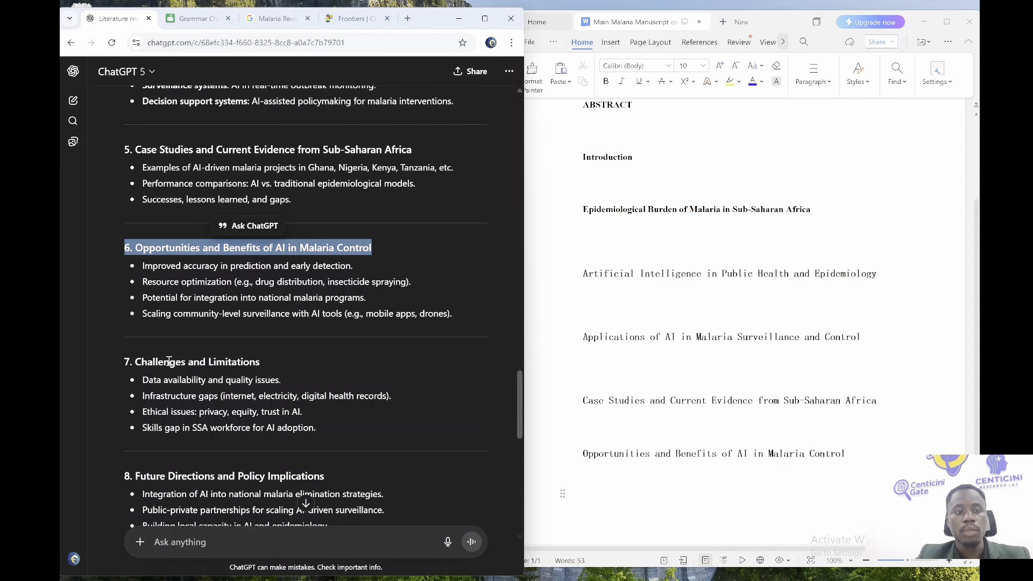
{"action": "triple_click", "coordinate": [169, 362]}
{"action": "key", "text": "ctrl+c"}
{"action": "left_click", "coordinate": [595, 493]}
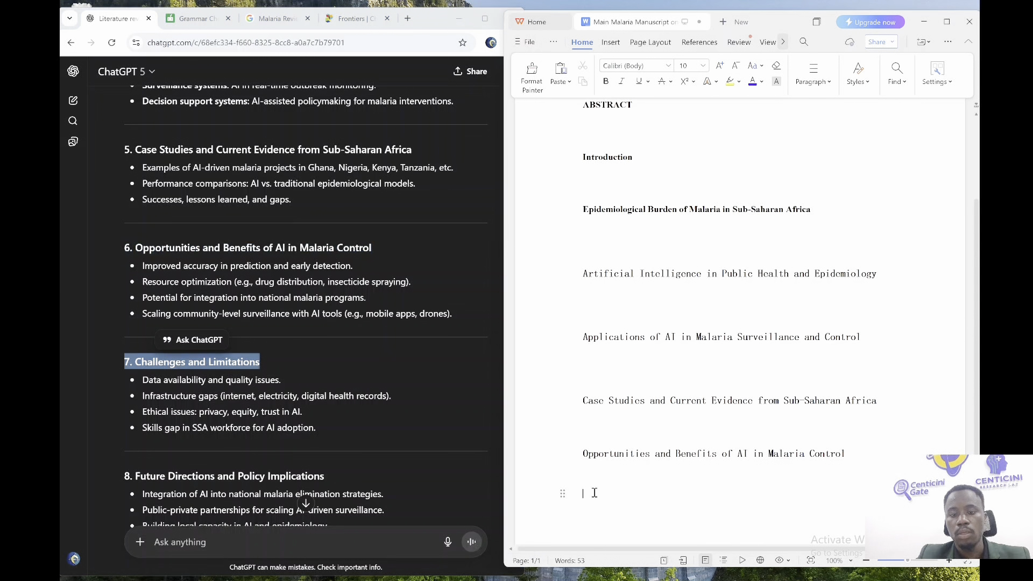
{"action": "key", "text": "ctrl+v"}
{"action": "left_click", "coordinate": [595, 363]}
{"action": "key", "text": "BackSpace"}
{"action": "key", "text": "BackSpace"}
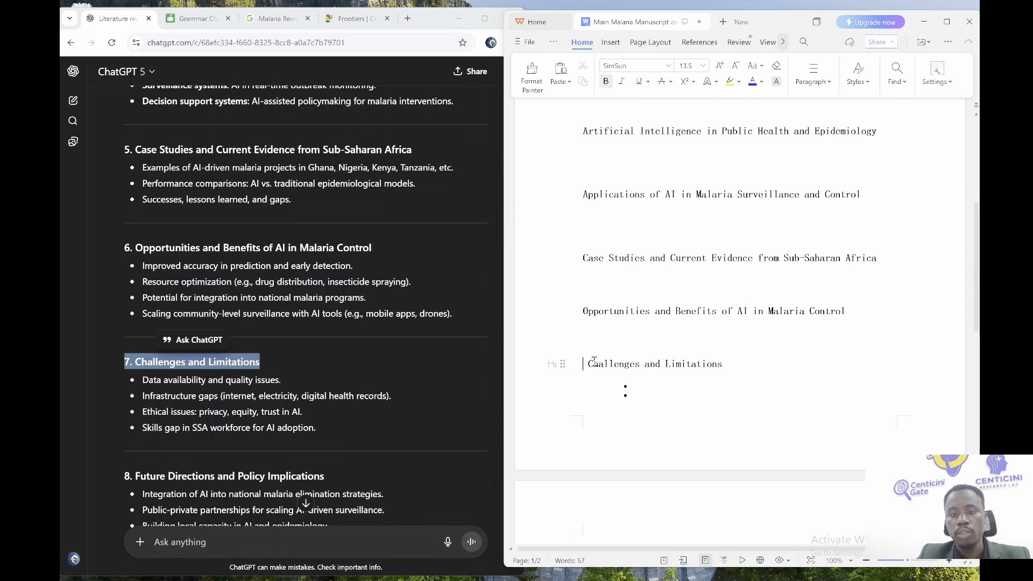
{"action": "key", "text": "Down"}
{"action": "key", "text": "Delete"}
{"action": "key", "text": "BackSpace"}
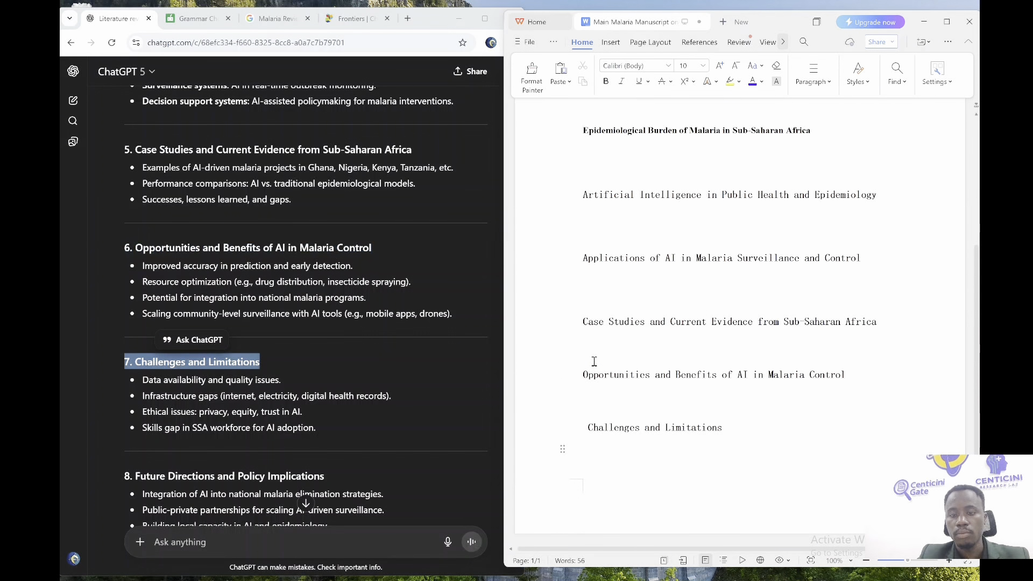
Copy the outline heading "Future Directions and Policy Implications" below the Challenges heading, removing its number and the leftover bullets
{"action": "left_click", "coordinate": [400, 444]}
{"action": "scroll", "coordinate": [400, 445], "scroll_direction": "down", "scroll_amount": 4}
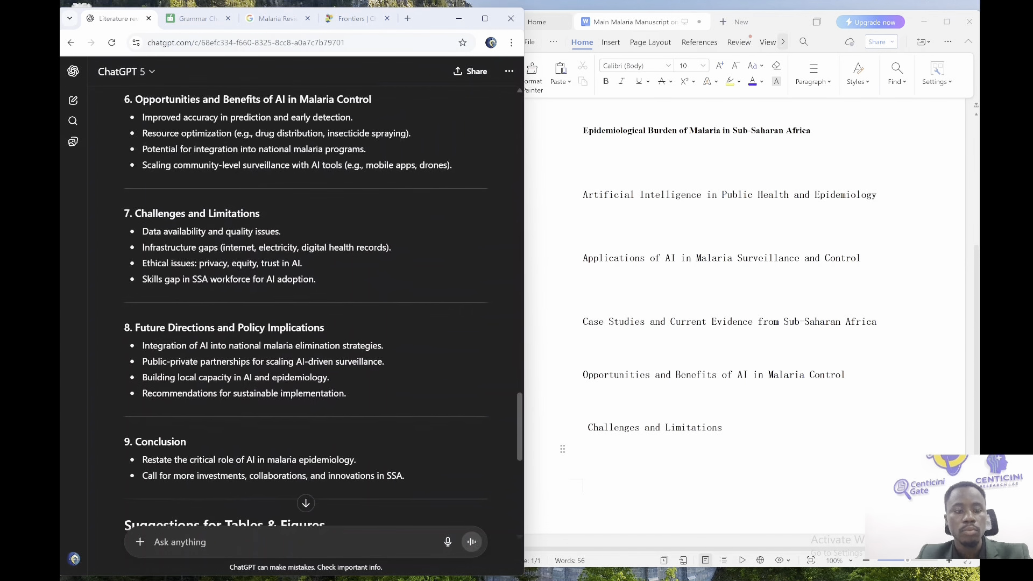
{"action": "triple_click", "coordinate": [273, 272]}
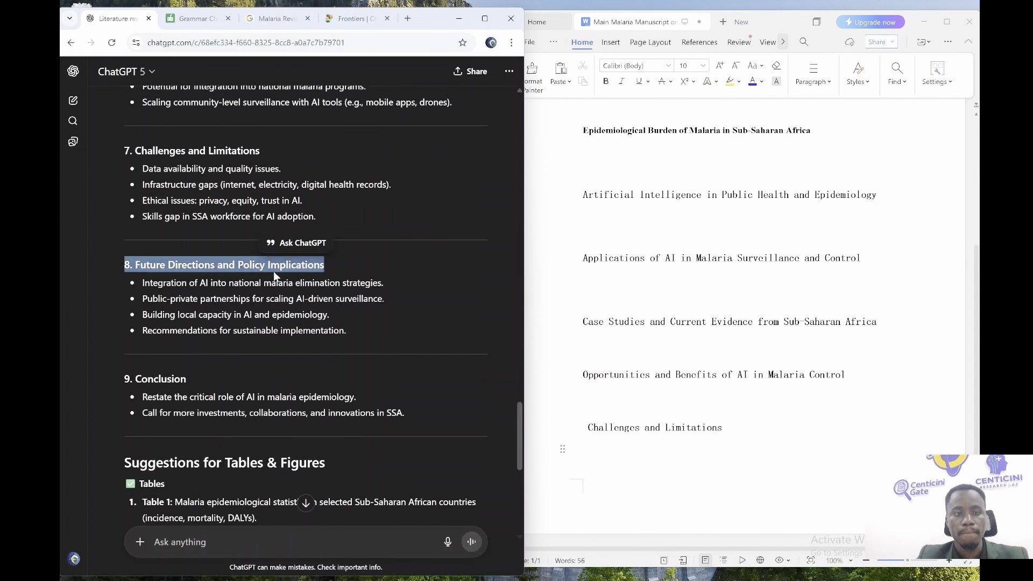
{"action": "left_click", "coordinate": [679, 464]}
{"action": "key", "text": "ctrl+v"}
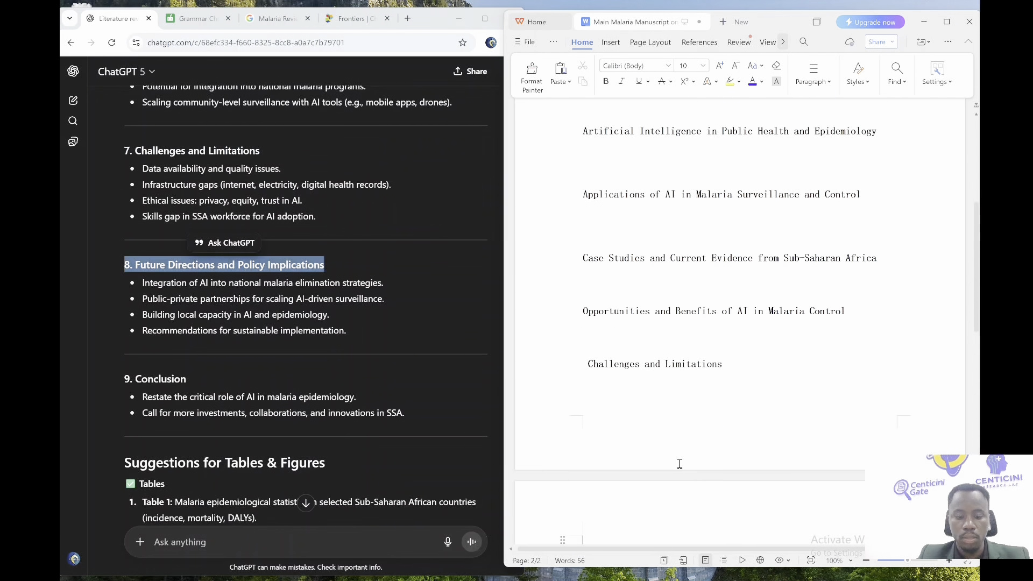
{"action": "key", "text": "BackSpace"}
{"action": "key", "text": "BackSpace"}
{"action": "key", "text": "Down"}
{"action": "key", "text": "BackSpace"}
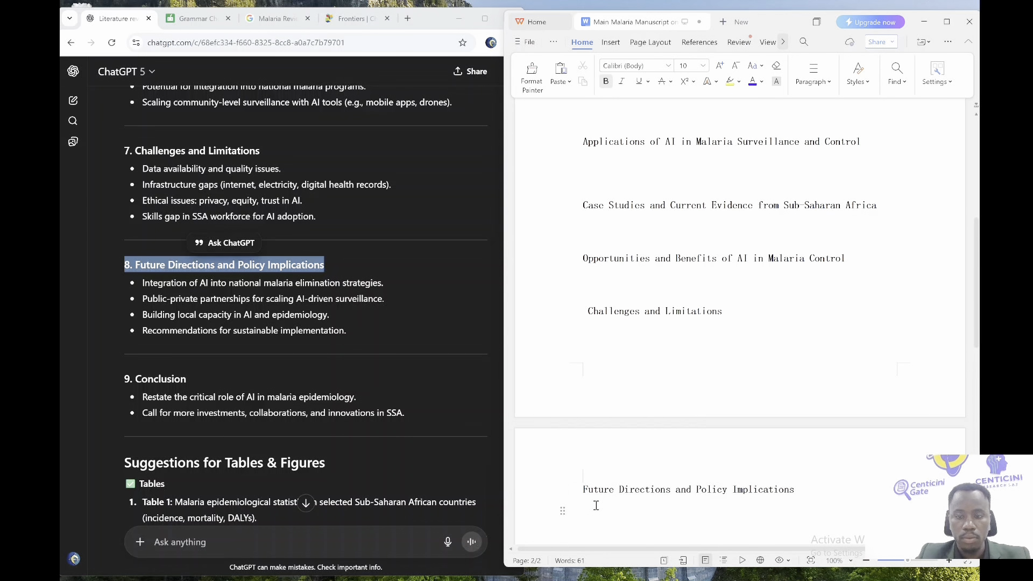
Set the font of the whole manuscript to Times New Roman
{"action": "key", "text": "ctrl+a"}
{"action": "left_click", "coordinate": [649, 64]}
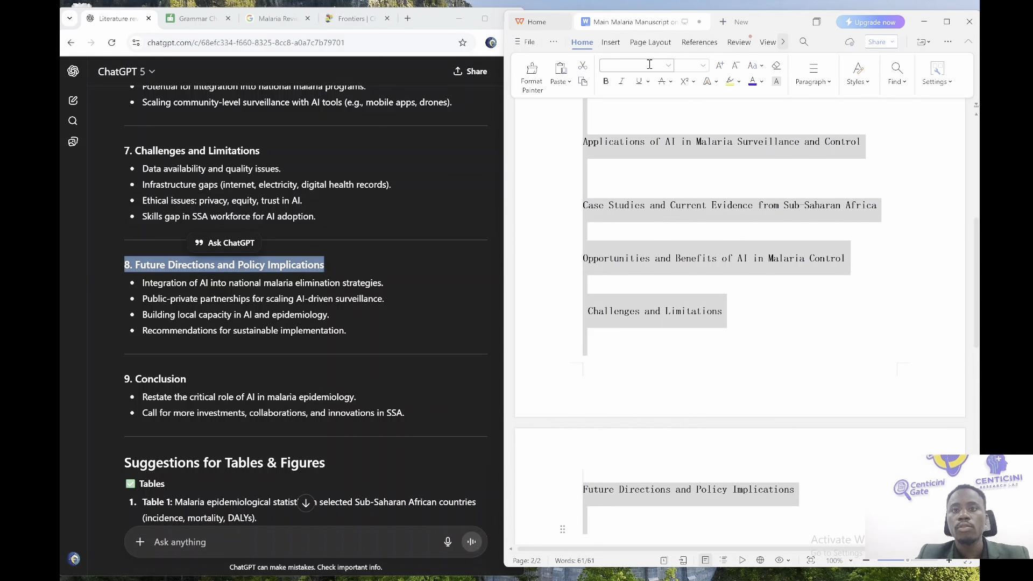
{"action": "type", "text": "t"}
{"action": "left_click", "coordinate": [633, 135]}
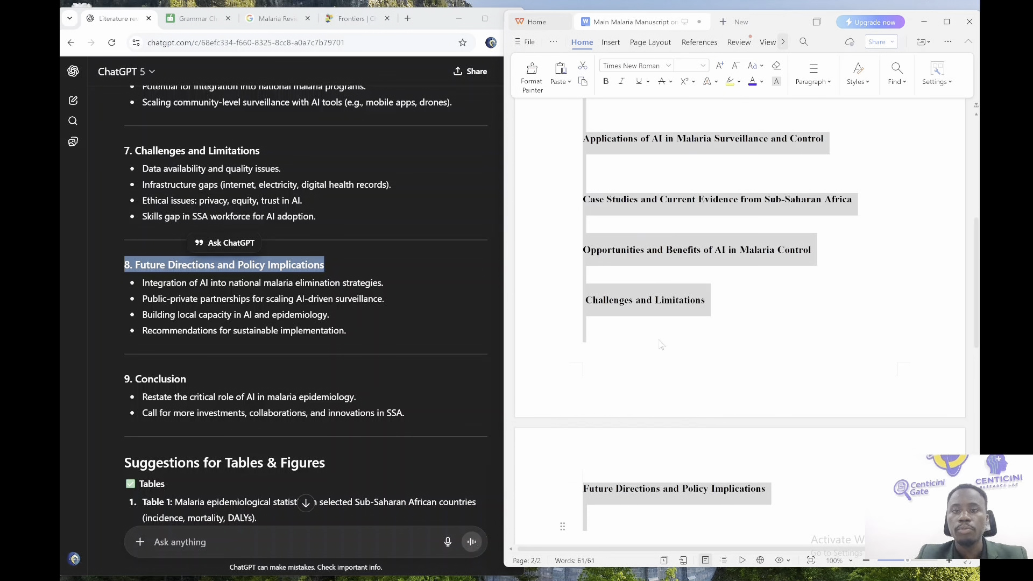
Add the heading "Conclusion" below the Future Directions and Policy Implications heading and select it
{"action": "left_click", "coordinate": [651, 517]}
{"action": "scroll", "coordinate": [651, 517], "scroll_direction": "down", "scroll_amount": 1}
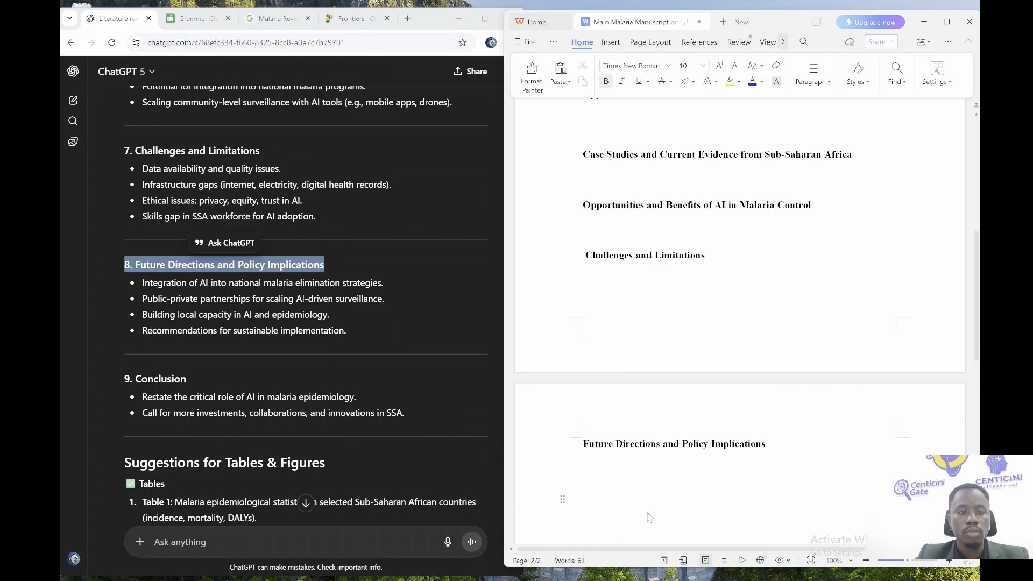
{"action": "type", "text": "Conclusion"}
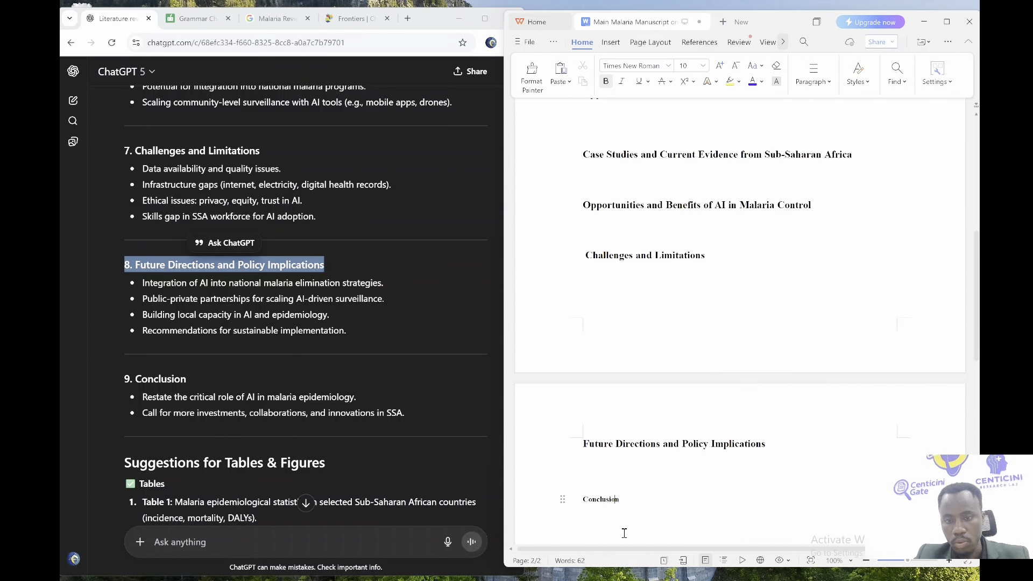
{"action": "double_click", "coordinate": [600, 501]}
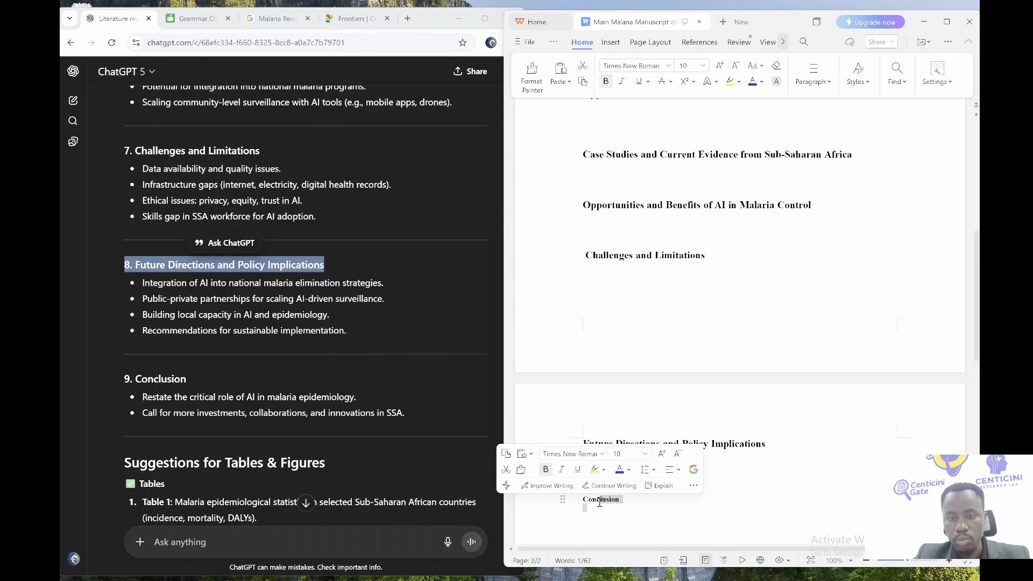
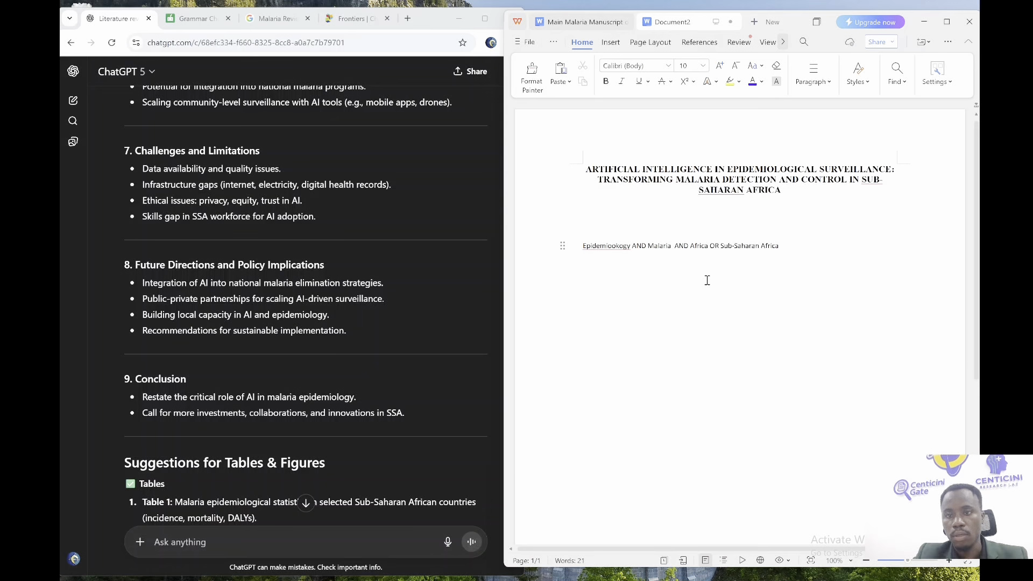
Copy the search string "Epidemiookogy AND Malaria AND Africa OR Sub-Saharan Africa" from Document2 and search for it on Google Scholar in a new browser tab
{"action": "left_click_drag", "start_coordinate": [789, 245], "coordinate": [531, 254]}
{"action": "key", "text": "ctrl+c"}
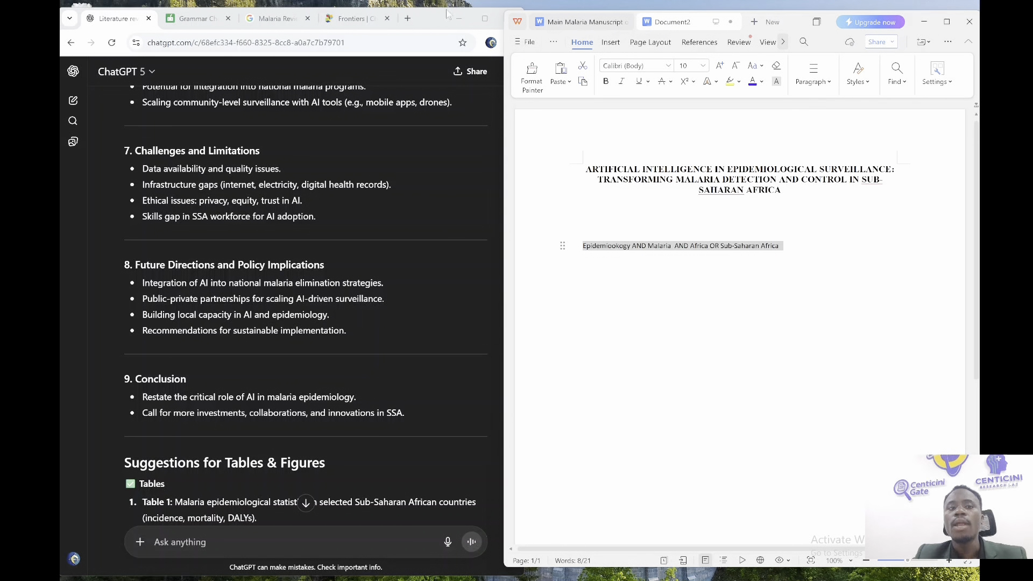
{"action": "left_click", "coordinate": [407, 18]}
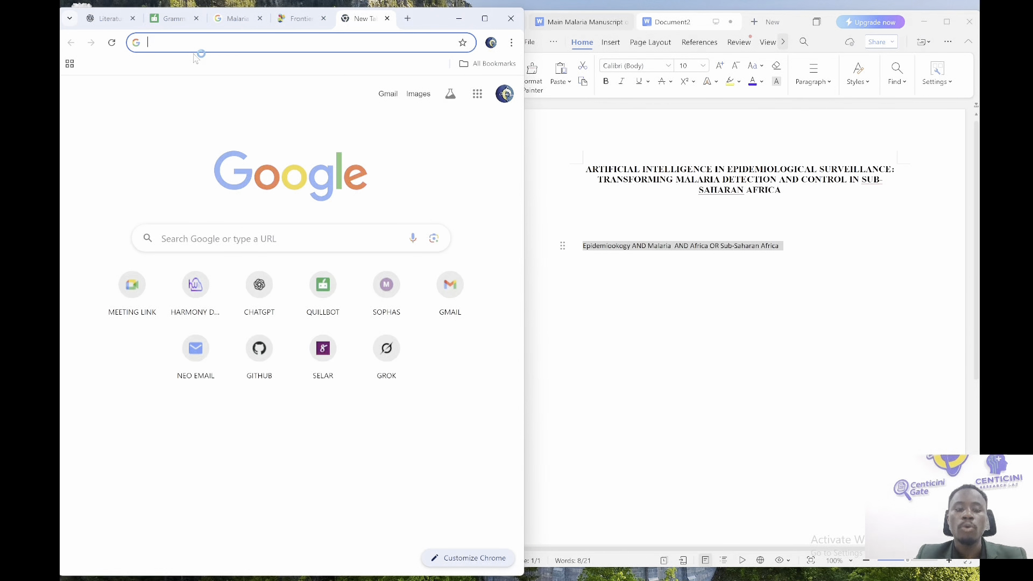
{"action": "type", "text": "goo"}
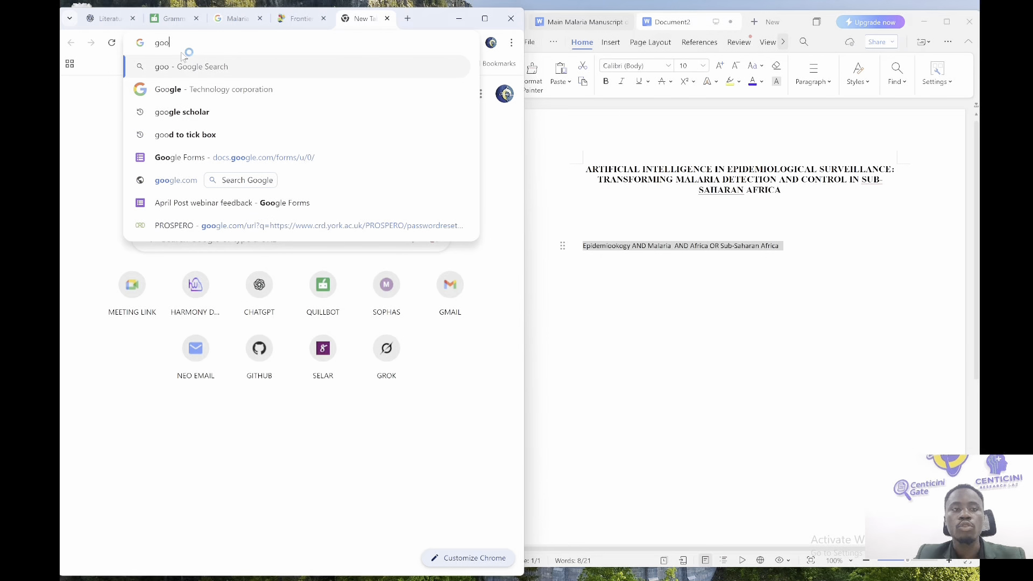
{"action": "left_click", "coordinate": [178, 111]}
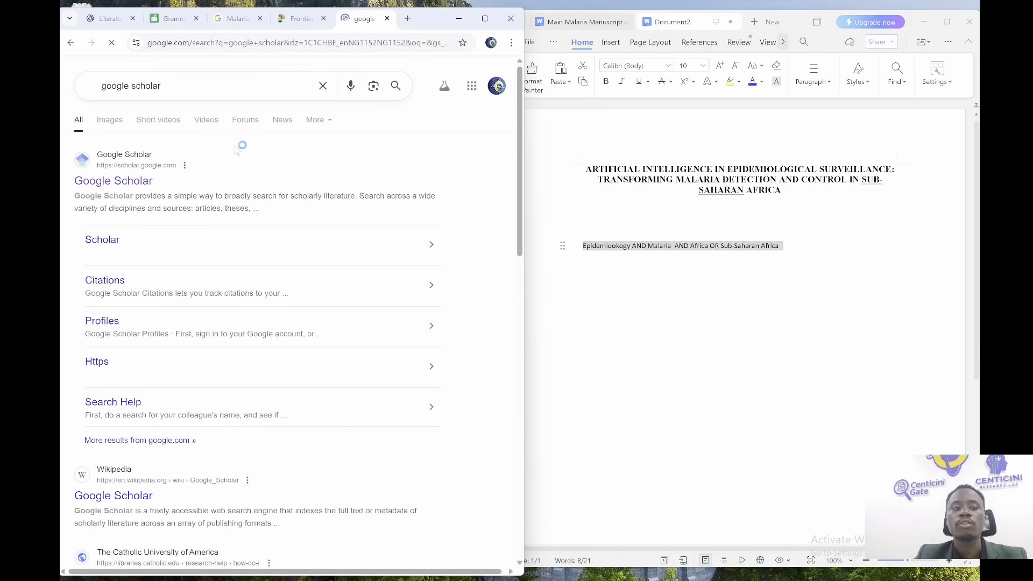
{"action": "left_click", "coordinate": [114, 180]}
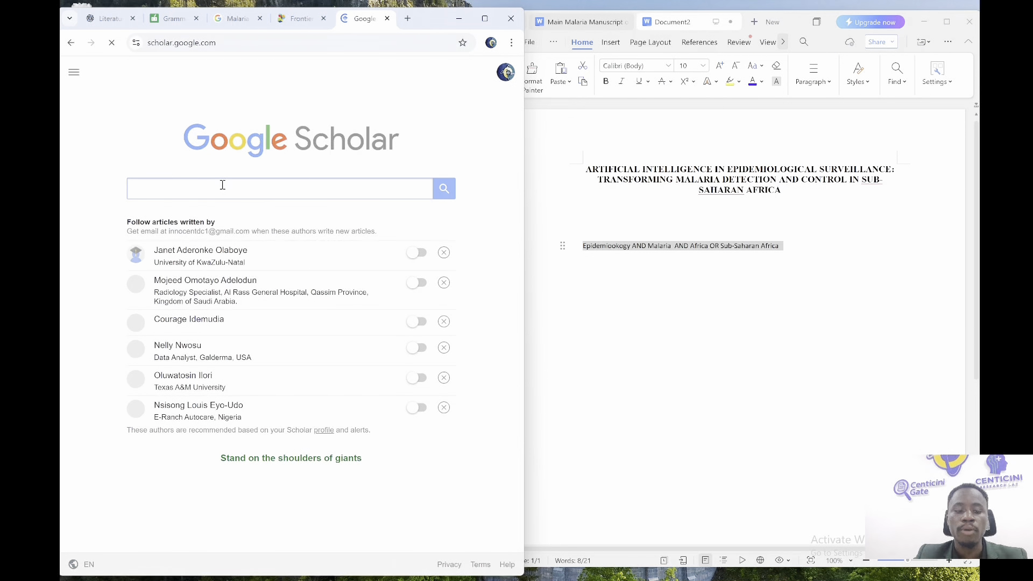
{"action": "key", "text": "ctrl+v"}
{"action": "key", "text": "Return"}
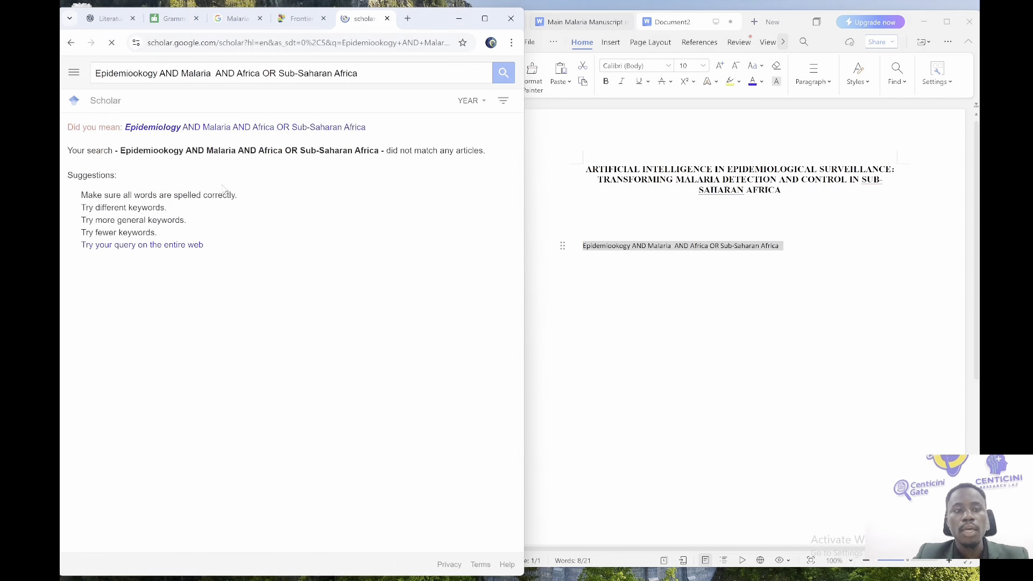
Correct the first word of the Google Scholar query to "Epidemiology", rerun the search and maximize the browser window
{"action": "left_click", "coordinate": [141, 76]}
{"action": "key", "text": "BackSpace"}
{"action": "key", "text": "BackSpace"}
{"action": "type", "text": "l"}
{"action": "key", "text": "Return"}
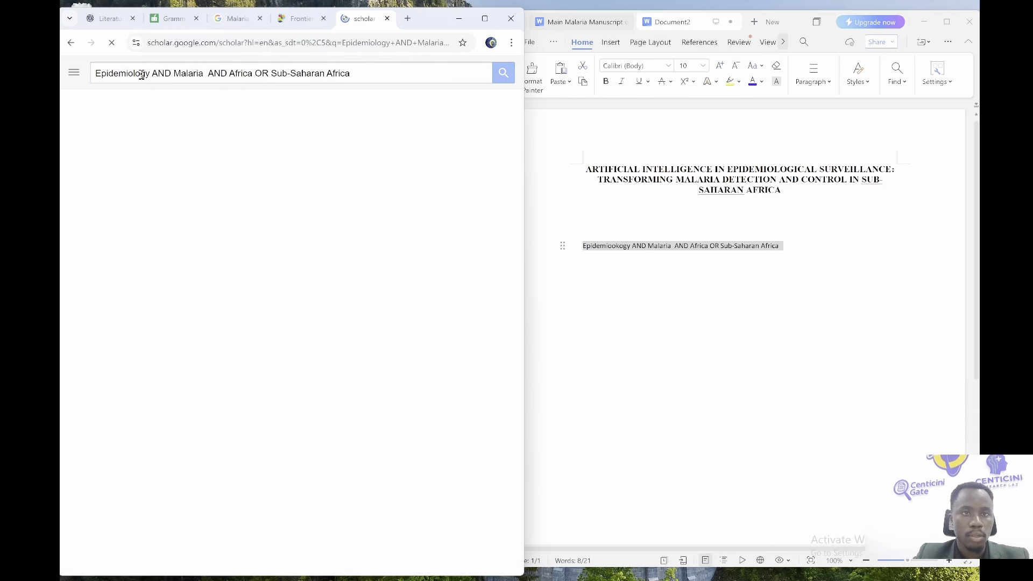
{"action": "left_click", "coordinate": [485, 19]}
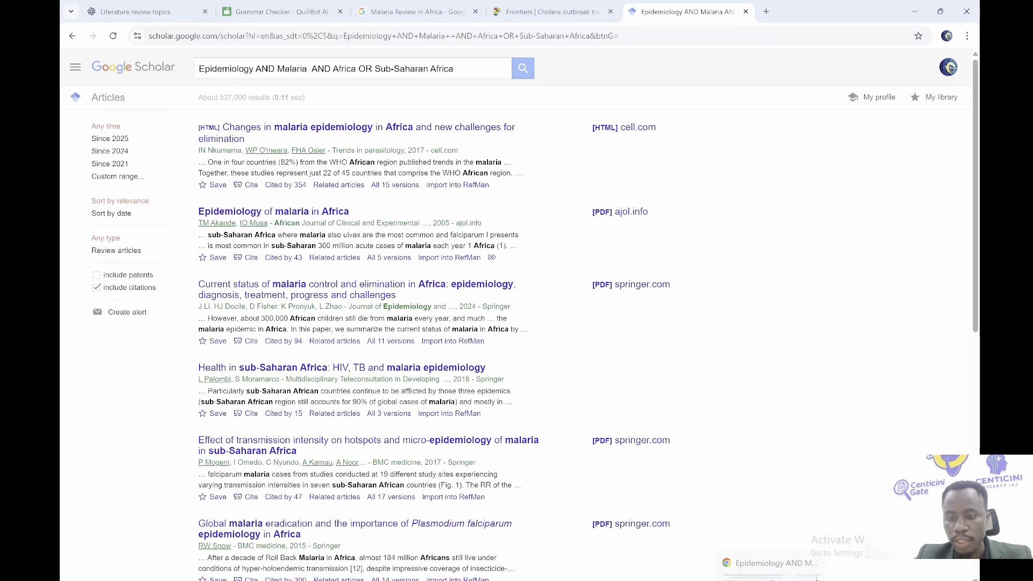
{"action": "left_click", "coordinate": [751, 580]}
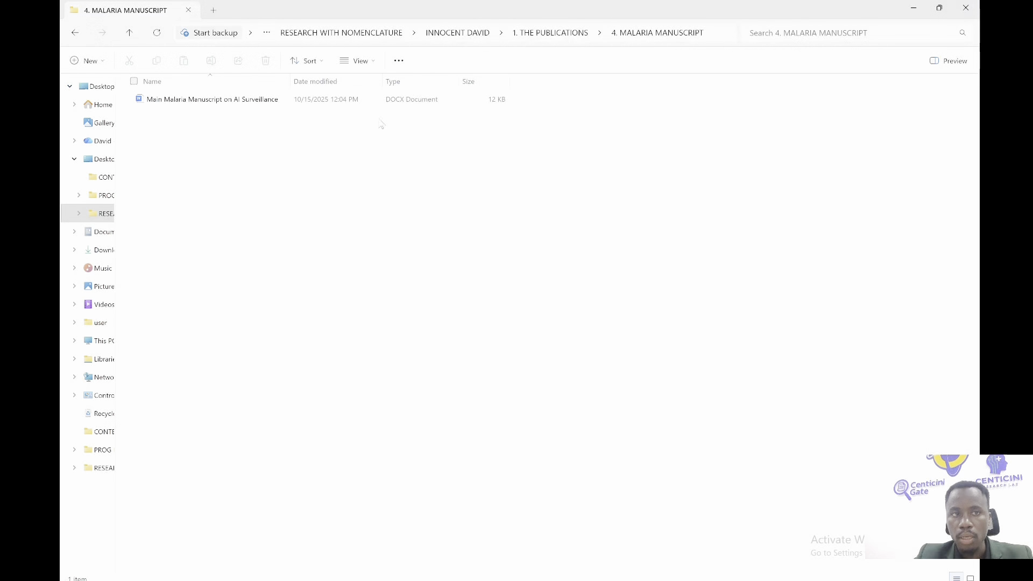
{"action": "left_click", "coordinate": [914, 6]}
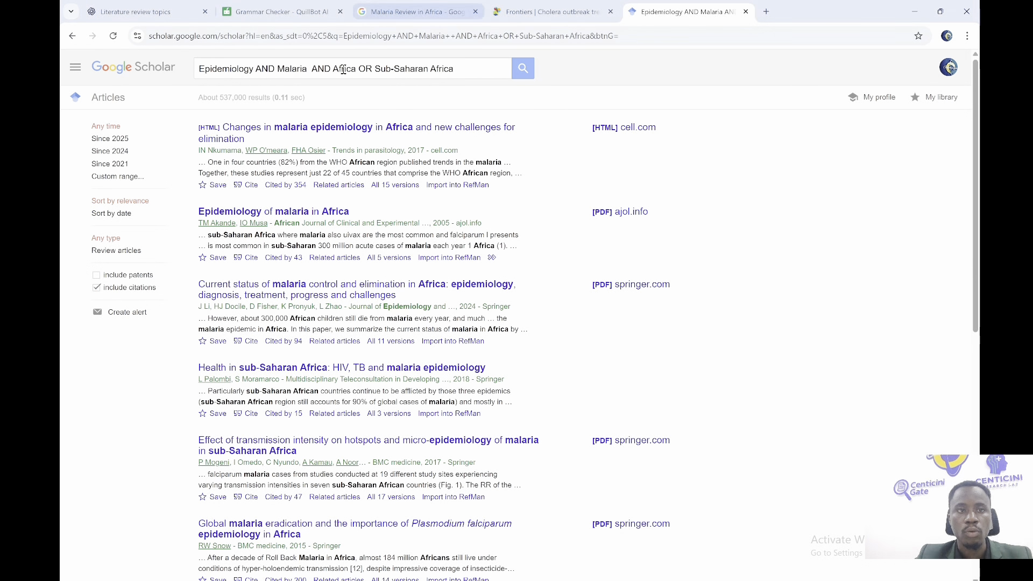
Insert "AI OR Artificial Intelligence AND" before "Malaria" in the Scholar query and run the search again
{"action": "left_click", "coordinate": [273, 67]}
{"action": "type", "text": "A"}
{"action": "type", "text": "I AND"}
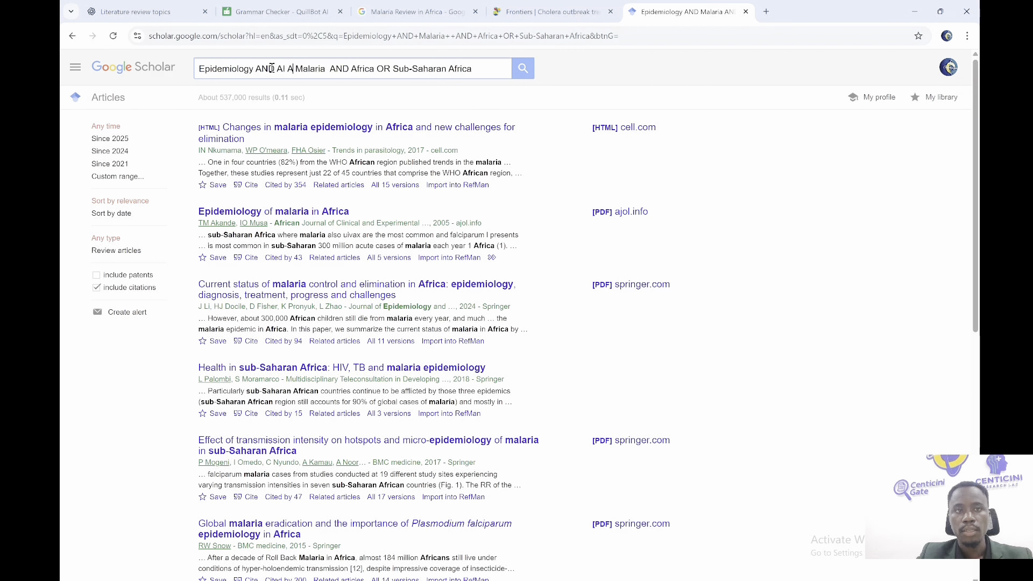
{"action": "type", "text": " OR ArticAND"}
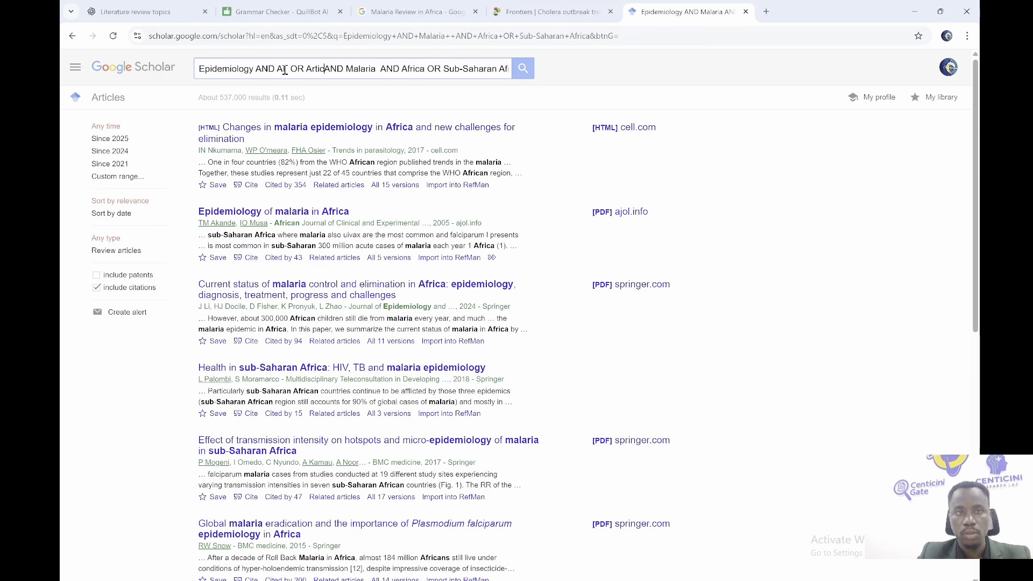
{"action": "key", "text": "BackSpace"}
{"action": "type", "text": "ficial Intelligence"}
{"action": "key", "text": "Return"}
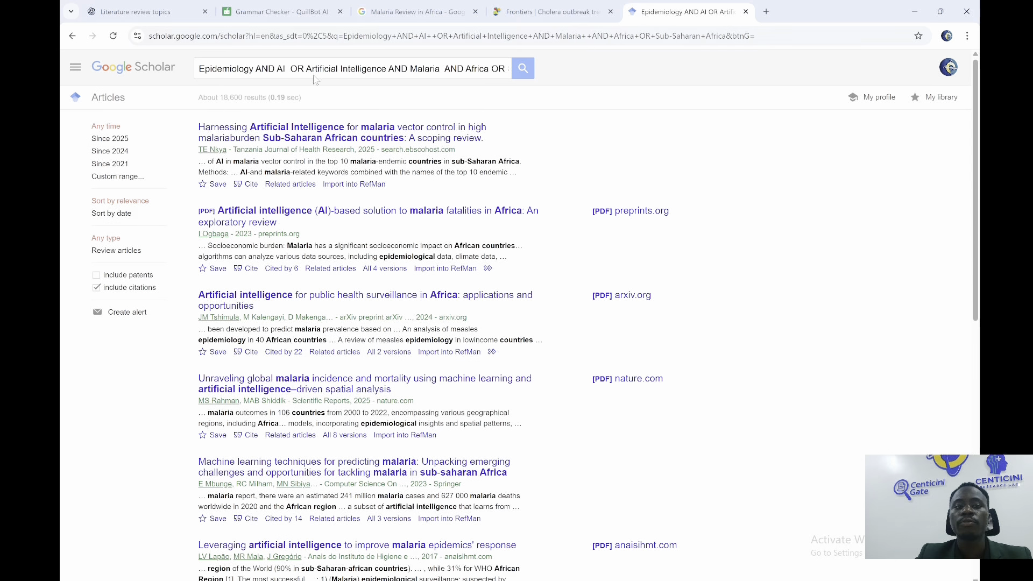
{"action": "triple_click", "coordinate": [247, 64]}
{"action": "triple_click", "coordinate": [273, 69]}
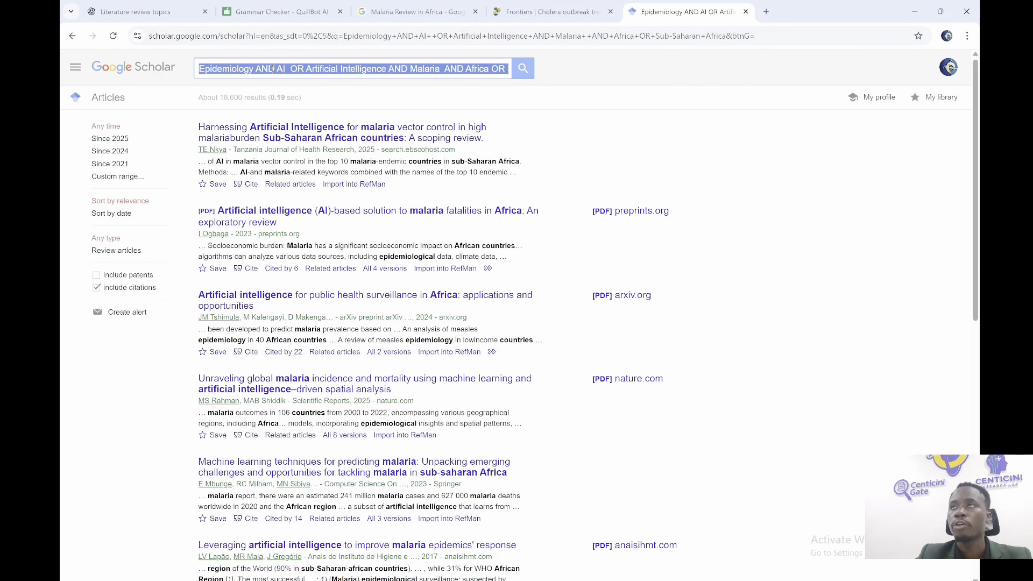
{"action": "left_click", "coordinate": [273, 69]}
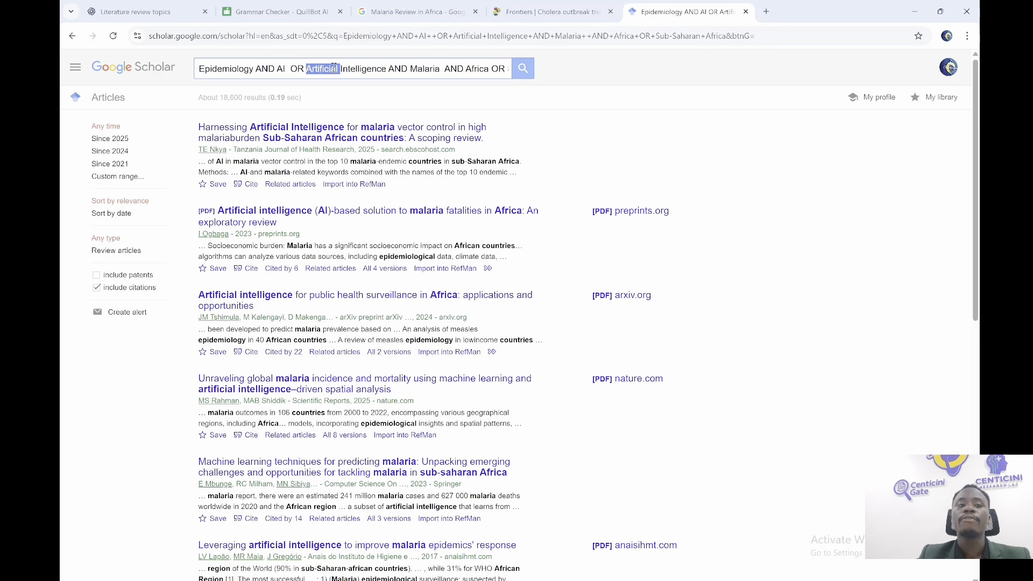
{"action": "triple_click", "coordinate": [333, 68]}
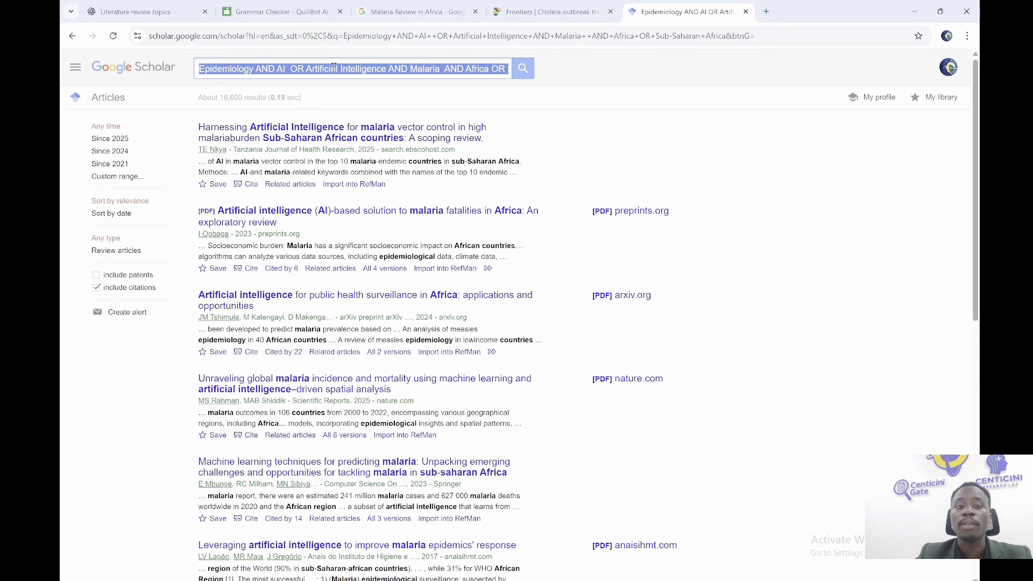
{"action": "left_click", "coordinate": [556, 174]}
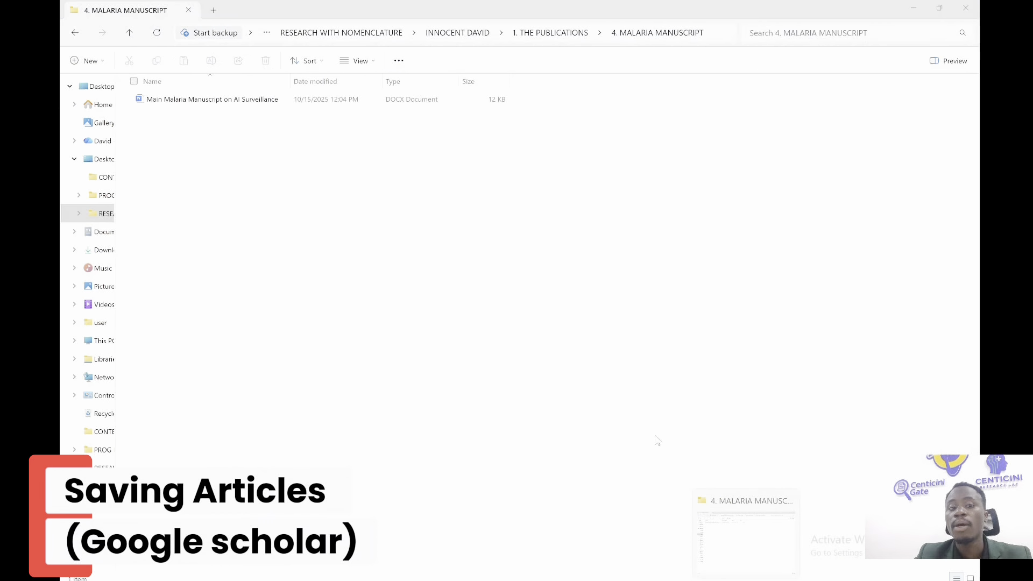
Open the search result "Harnessing Artificial Intelligence for malaria vector control", then switch to WPS Office and create a blank document
{"action": "left_click", "coordinate": [338, 139]}
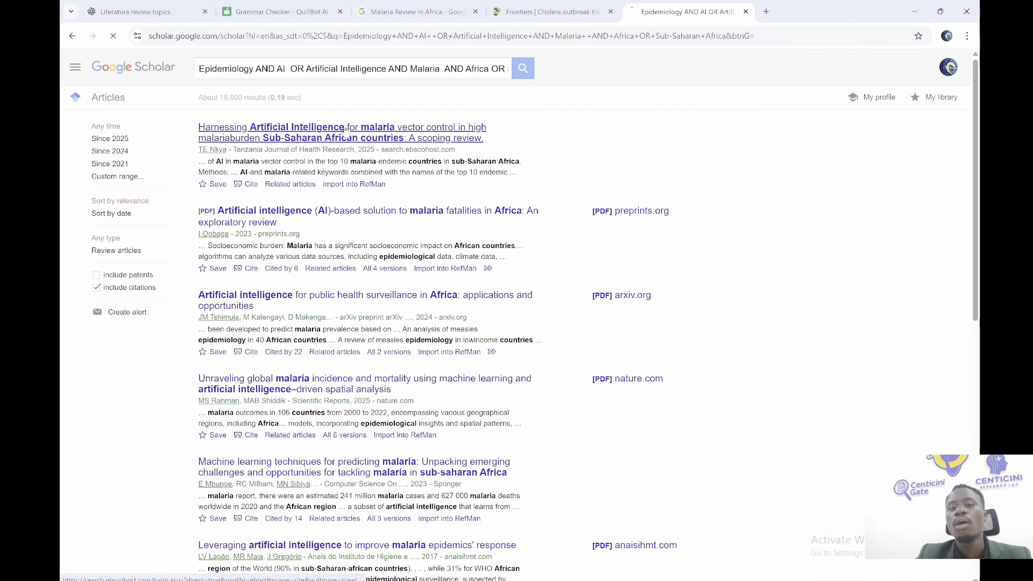
{"action": "key", "text": "alt+Tab"}
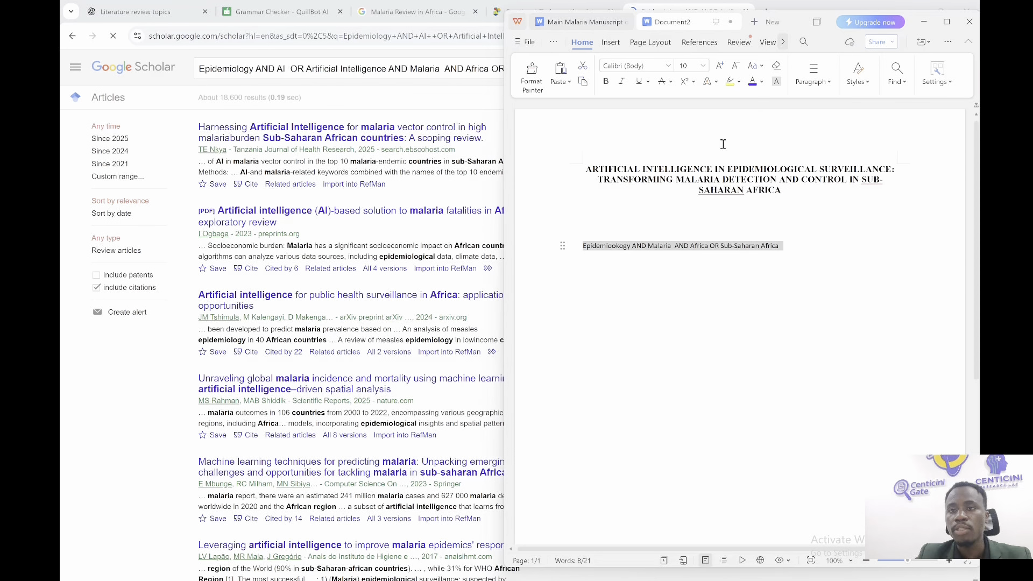
{"action": "left_click", "coordinate": [755, 22]}
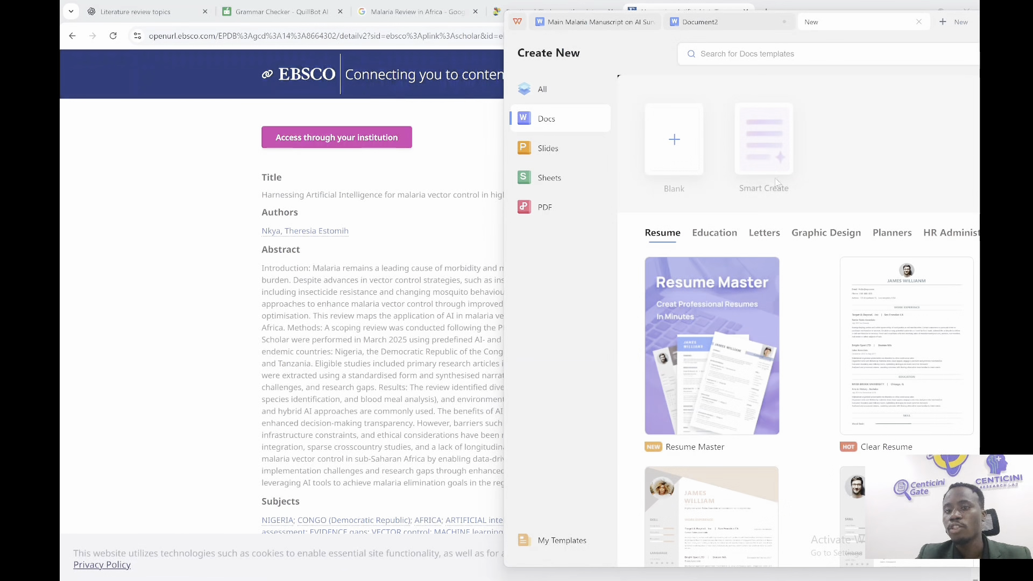
{"action": "left_click", "coordinate": [679, 164]}
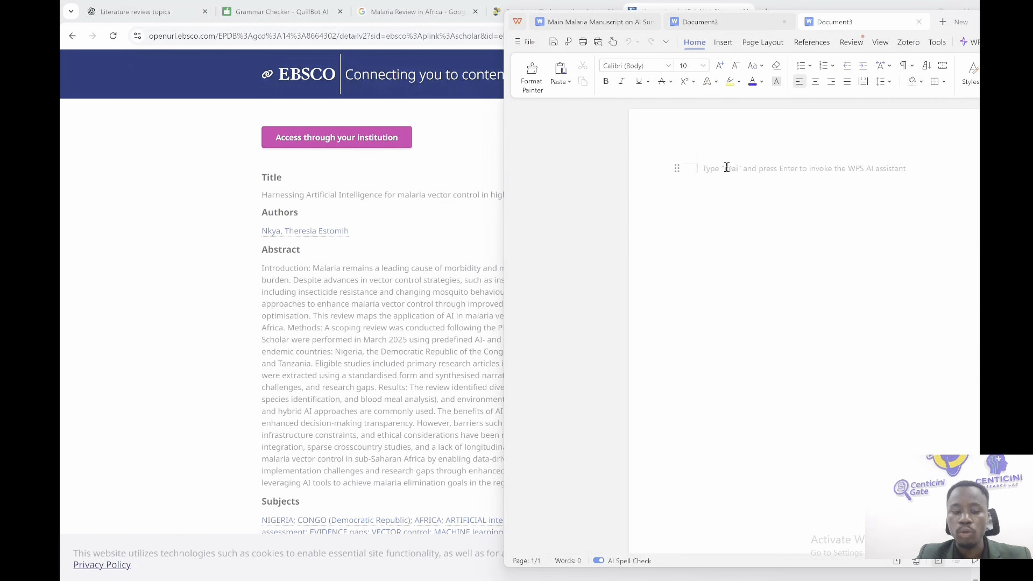
Start saving the blank document in the 4. MALARIA MANUSCRIPT folder and select its default file name without the extension
{"action": "key", "text": "ctrl+s"}
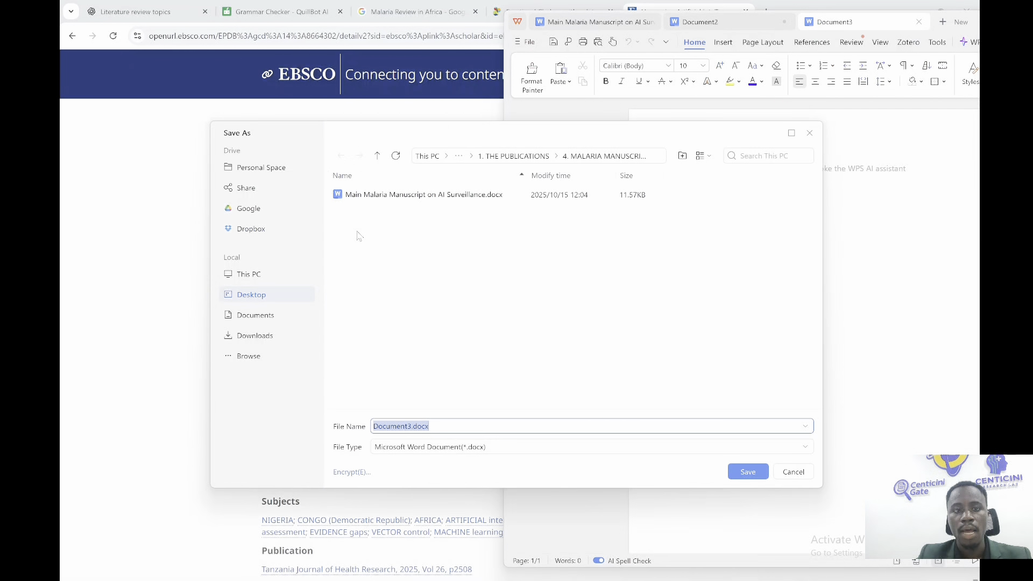
{"action": "left_click", "coordinate": [401, 425]}
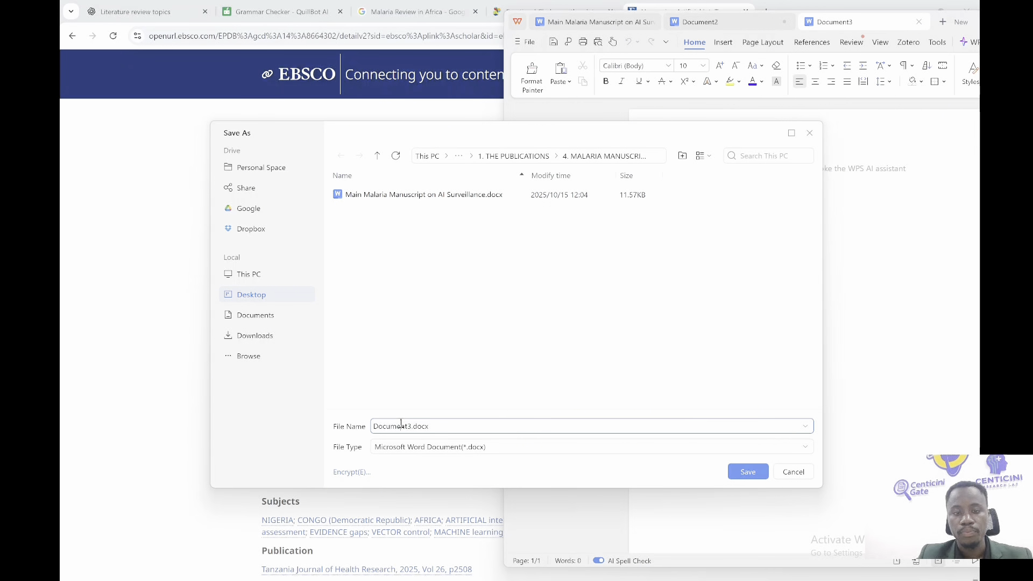
{"action": "double_click", "coordinate": [401, 426]}
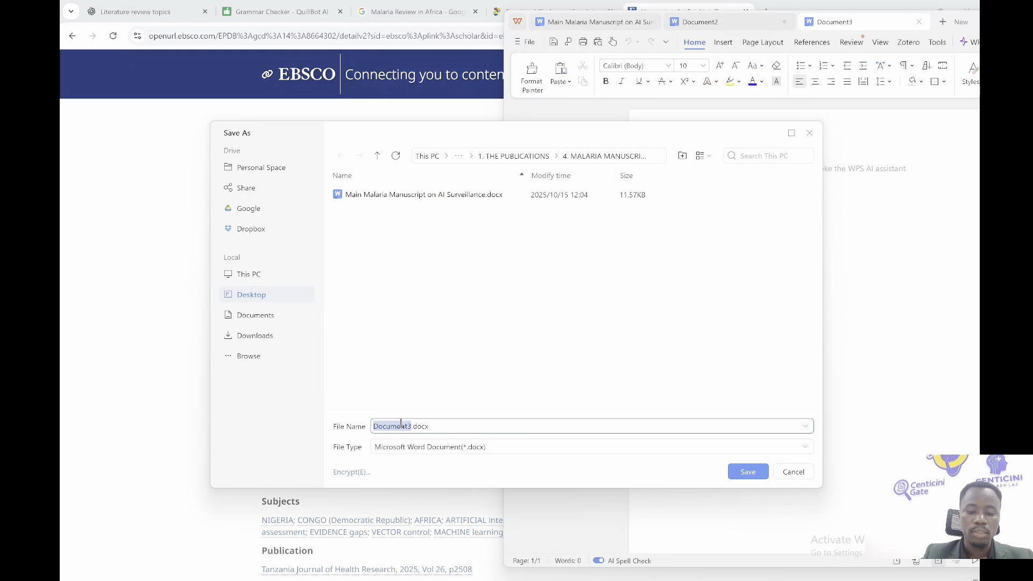
{"action": "type", "text": "Abstract of the"}
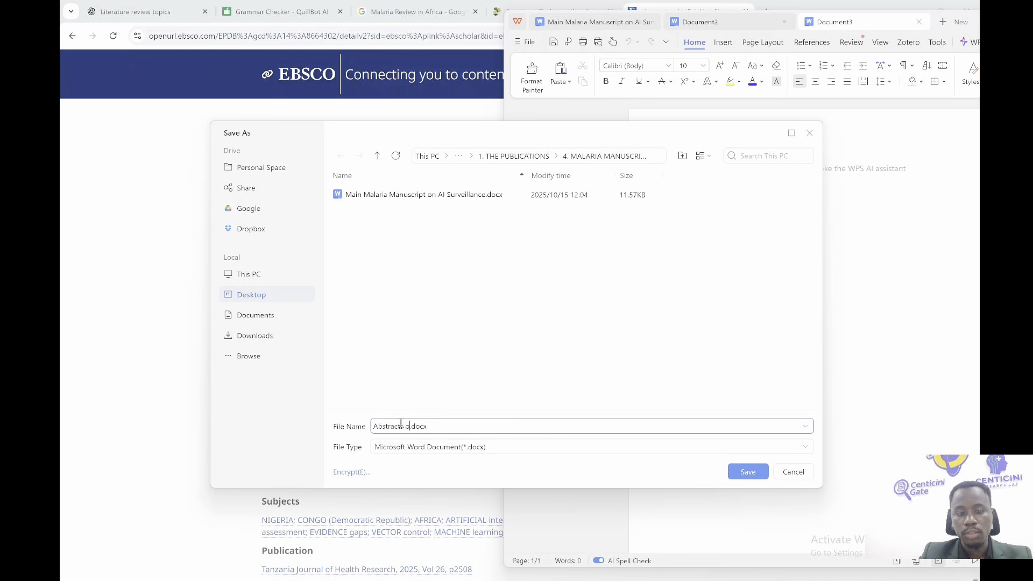
{"action": "type", "text": " study"}
{"action": "key", "text": "BackSpace"}
{"action": "key", "text": "BackSpace"}
{"action": "key", "text": "BackSpace"}
{"action": "key", "text": "BackSpace"}
{"action": "key", "text": "BackSpace"}
{"action": "key", "text": "BackSpace"}
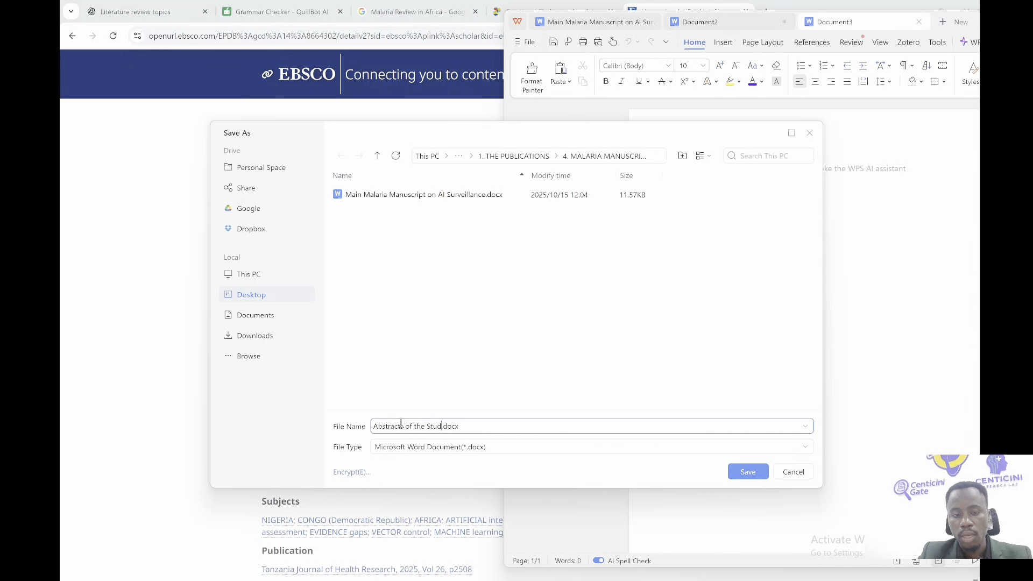
{"action": "key", "text": "BackSpace"}
{"action": "key", "text": "BackSpace"}
{"action": "key", "text": "BackSpace"}
{"action": "key", "text": "BackSpace"}
{"action": "type", "text": "Ma"}
{"action": "type", "text": "la"}
{"action": "key", "text": "BackSpace"}
{"action": "key", "text": "BackSpace"}
{"action": "key", "text": "BackSpace"}
{"action": "key", "text": "BackSpace"}
{"action": "key", "text": "BackSpace"}
{"action": "key", "text": "BackSpace"}
{"action": "key", "text": "BackSpace"}
{"action": "key", "text": "BackSpace"}
{"action": "key", "text": "BackSpace"}
{"action": "key", "text": "BackSpace"}
{"action": "key", "text": "BackSpace"}
{"action": "key", "text": "BackSpace"}
{"action": "key", "text": "BackSpace"}
{"action": "key", "text": "BackSpace"}
{"action": "key", "text": "BackSpace"}
{"action": "key", "text": "BackSpace"}
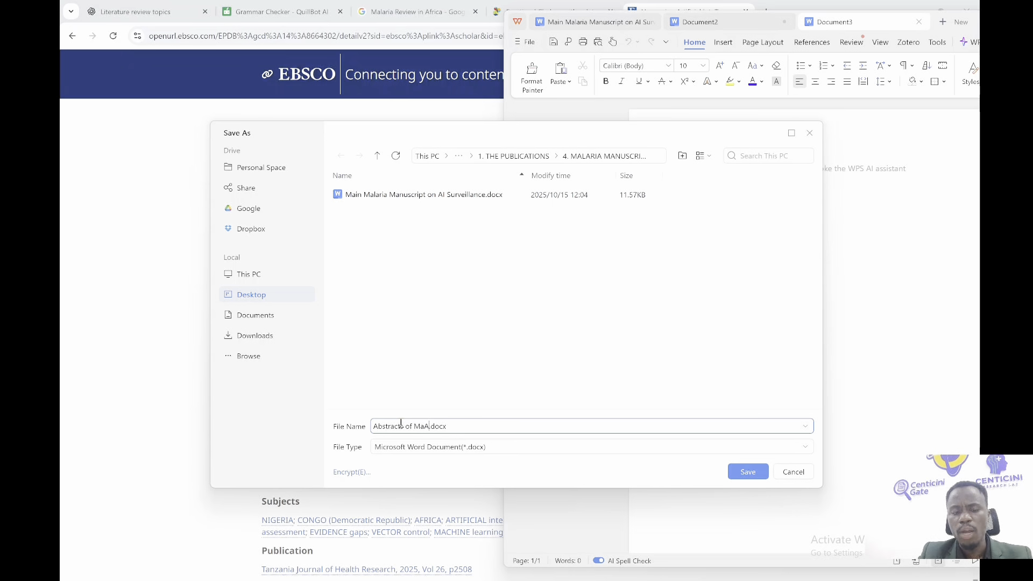
Save the document as "Articles for Literature Review", dismiss the save prompt for the other document and return to the saved one
{"action": "type", "text": "Articles for "}
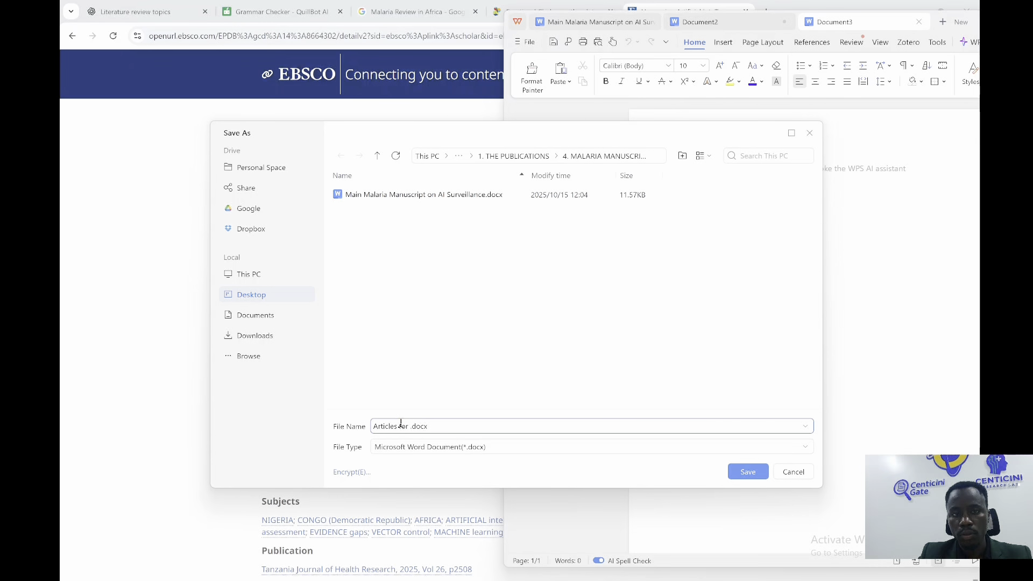
{"action": "type", "text": "Literature Review"}
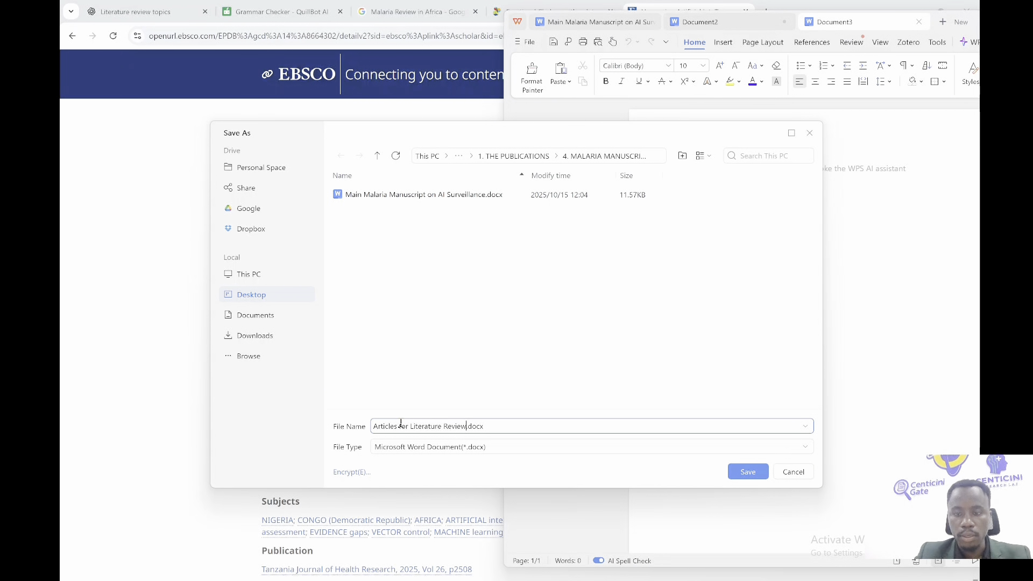
{"action": "key", "text": "Return"}
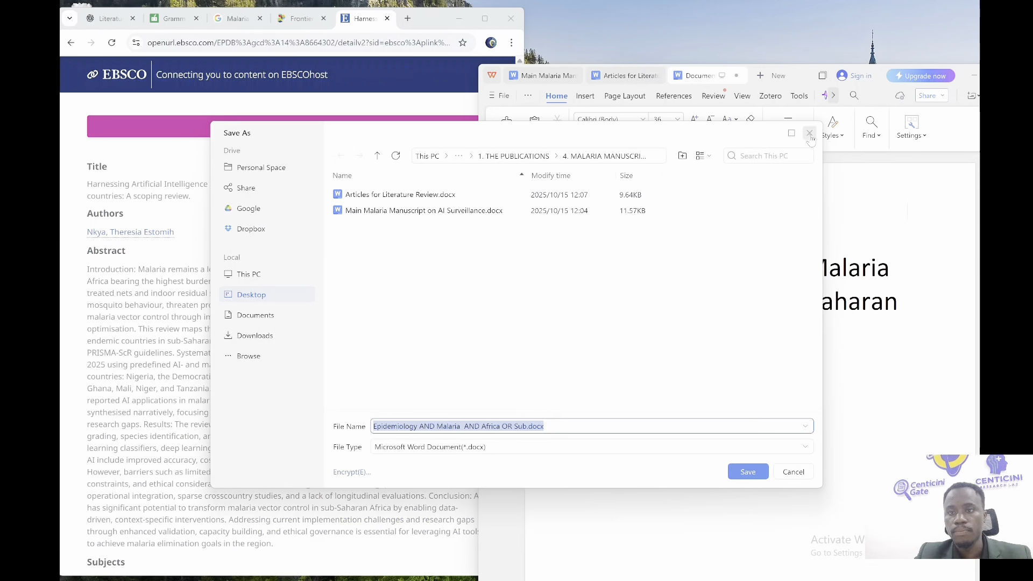
{"action": "key", "text": "Escape"}
{"action": "left_click", "coordinate": [631, 78]}
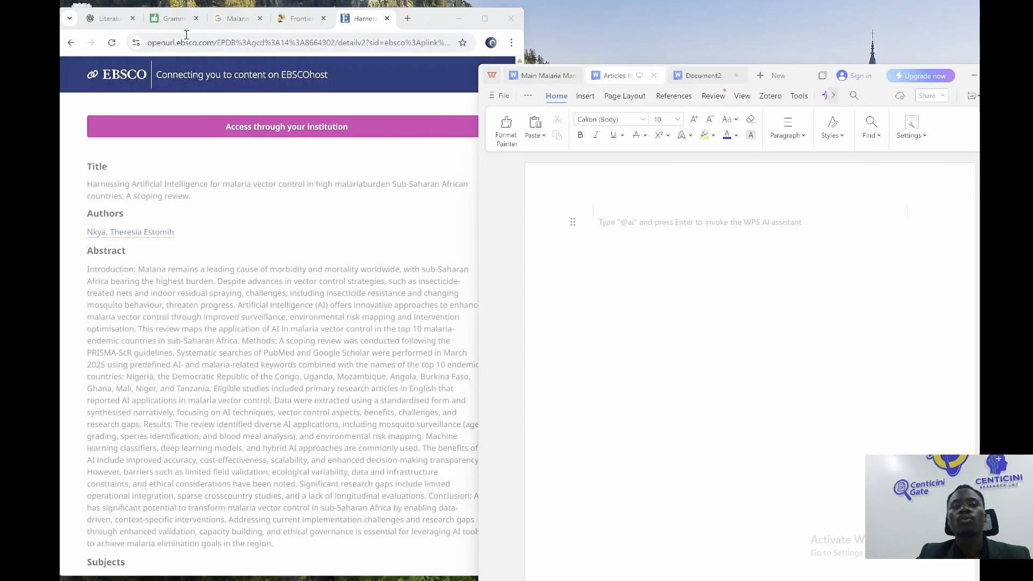
{"action": "left_click", "coordinate": [106, 24]}
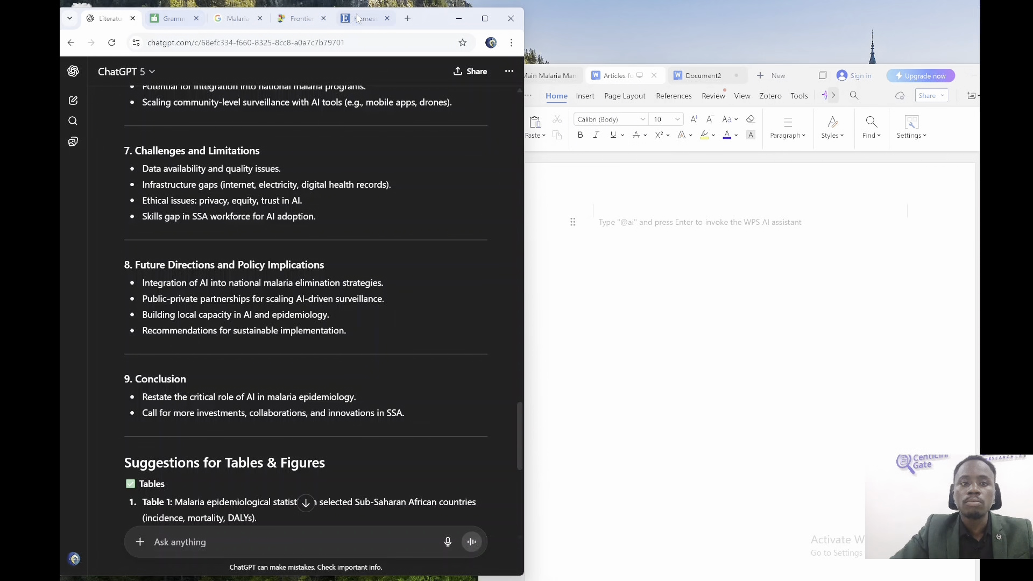
{"action": "left_click", "coordinate": [237, 19]}
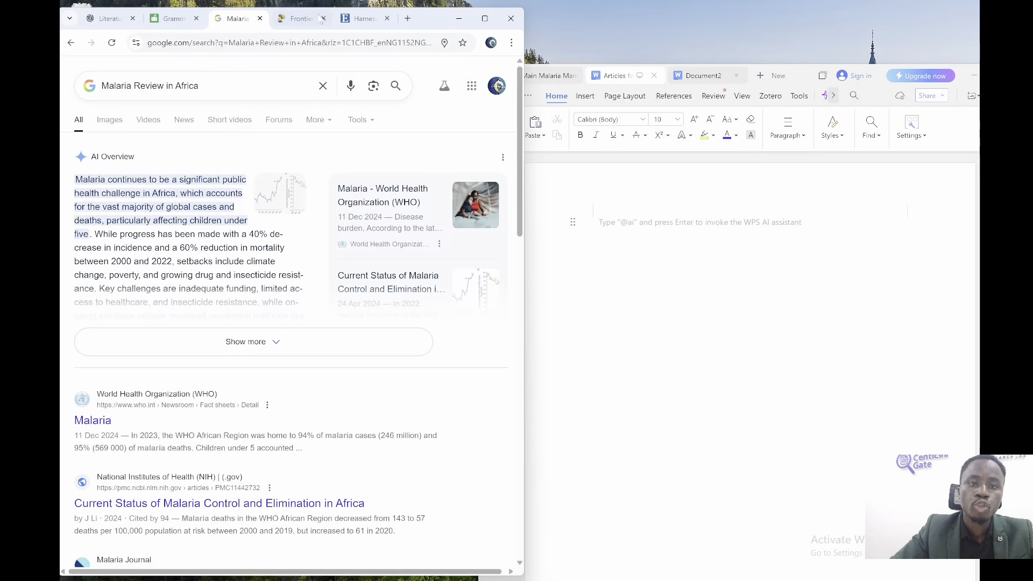
{"action": "left_click", "coordinate": [364, 18]}
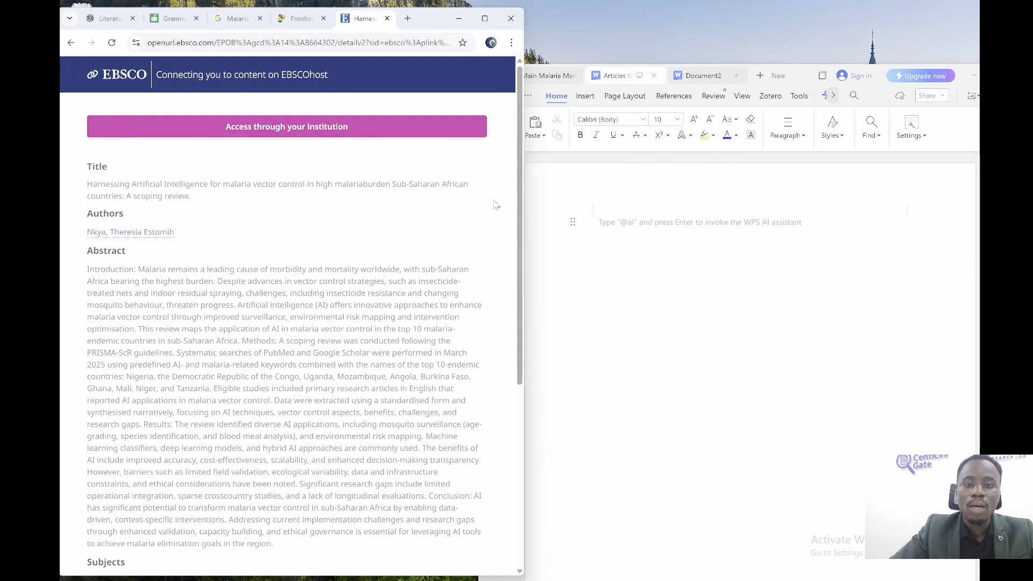
Copy the scoping review's full abstract, including its heading, from the EBSCO page
{"action": "scroll", "coordinate": [500, 242], "scroll_direction": "down", "scroll_amount": 3}
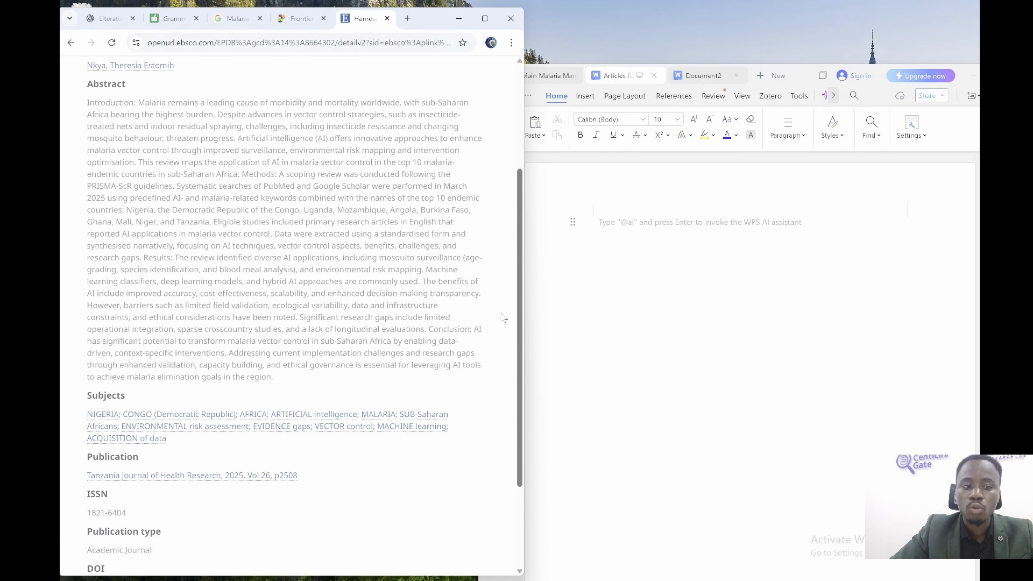
{"action": "left_click_drag", "start_coordinate": [274, 376], "coordinate": [76, 258]}
{"action": "key", "text": "ctrl+c"}
Write the labels "ARTICLE 1" and "ABSTRACT FOR ARTICLE 1" on separate lines in the Articles for Literature Review document
{"action": "left_click", "coordinate": [636, 260]}
{"action": "key", "text": "Return"}
{"action": "key", "text": "Return"}
{"action": "type", "text": "ARTICLE"}
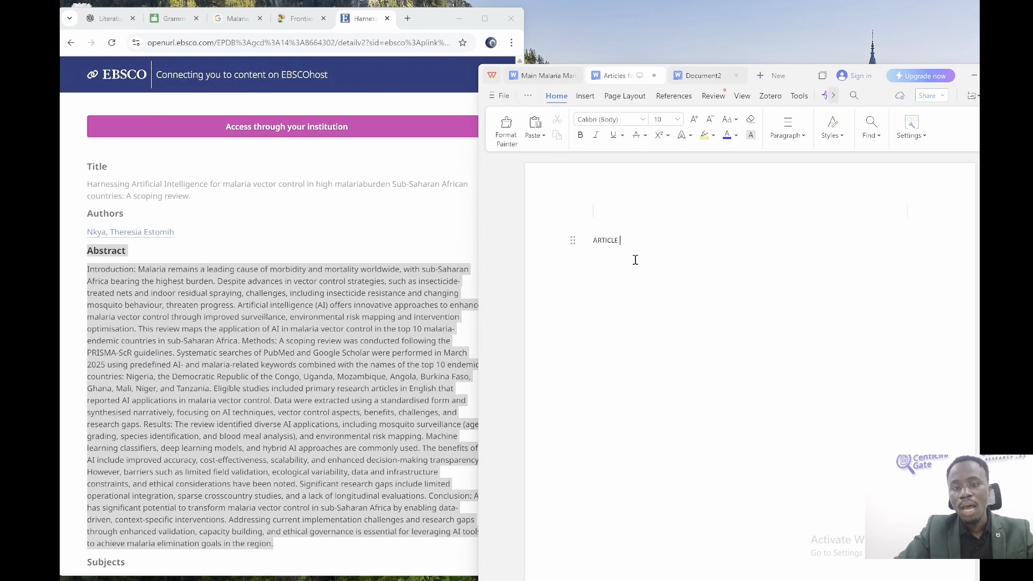
{"action": "type", "text": " 1"}
{"action": "key", "text": "Return"}
{"action": "type", "text": "aBSTCA"}
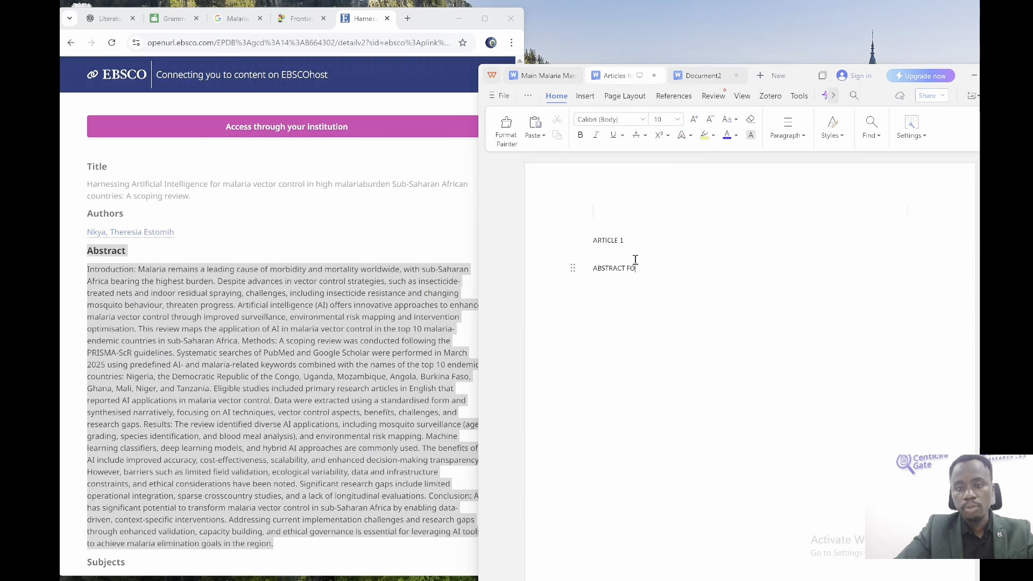
{"action": "type", "text": "1"}
{"action": "key", "text": "Return"}
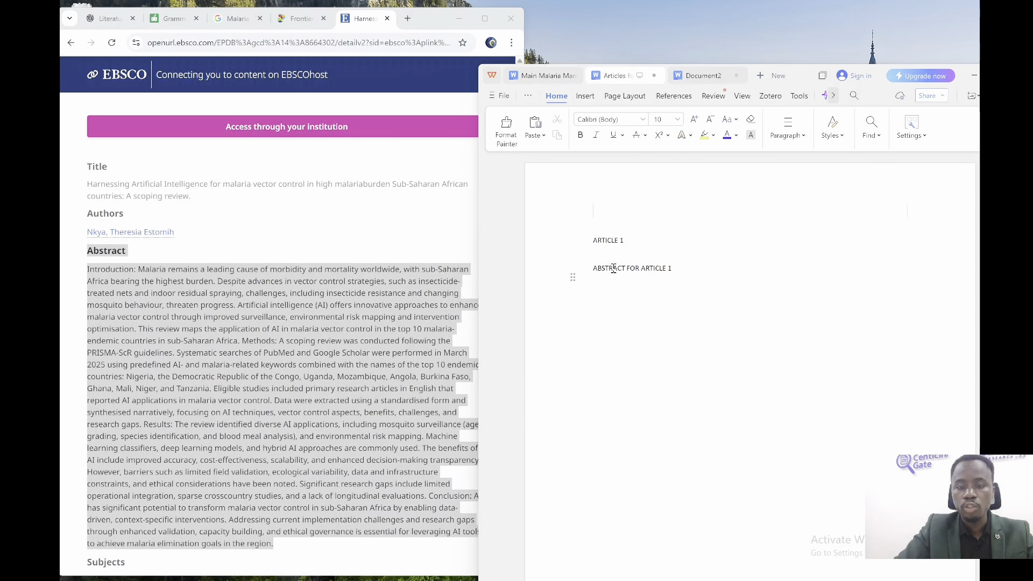
Paste the copied abstract below "ABSTRACT FOR ARTICLE 1" and enlarge the text of its body paragraph to size 11
{"action": "key", "text": "ctrl+v"}
{"action": "triple_click", "coordinate": [659, 312]}
{"action": "left_click", "coordinate": [659, 312]}
{"action": "triple_click", "coordinate": [658, 312]}
{"action": "key", "text": "ctrl+bracketright"}
{"action": "key", "text": "ctrl+bracketright"}
{"action": "key", "text": "ctrl+bracketright"}
{"action": "key", "text": "ctrl+bracketright"}
{"action": "key", "text": "ctrl+bracketright"}
{"action": "key", "text": "ctrl+bracketright"}
{"action": "key", "text": "ctrl+bracketright"}
{"action": "key", "text": "ctrl+bracketright"}
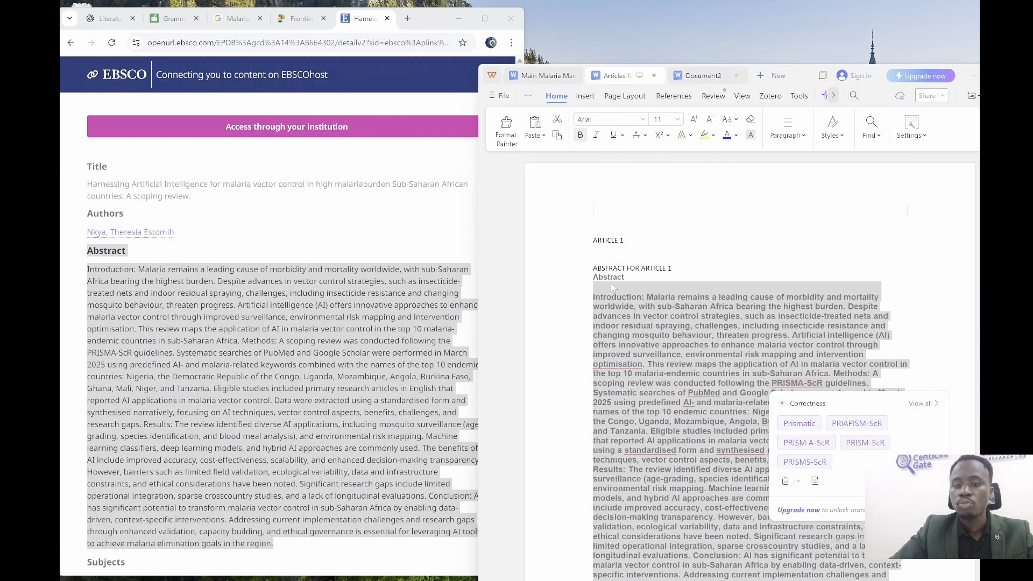
Delete the pasted "Abstract" heading above the abstract paragraph and place the cursor on the blank line below "ARTICLE 1"
{"action": "double_click", "coordinate": [612, 284]}
{"action": "left_click_drag", "start_coordinate": [631, 288], "coordinate": [589, 278]}
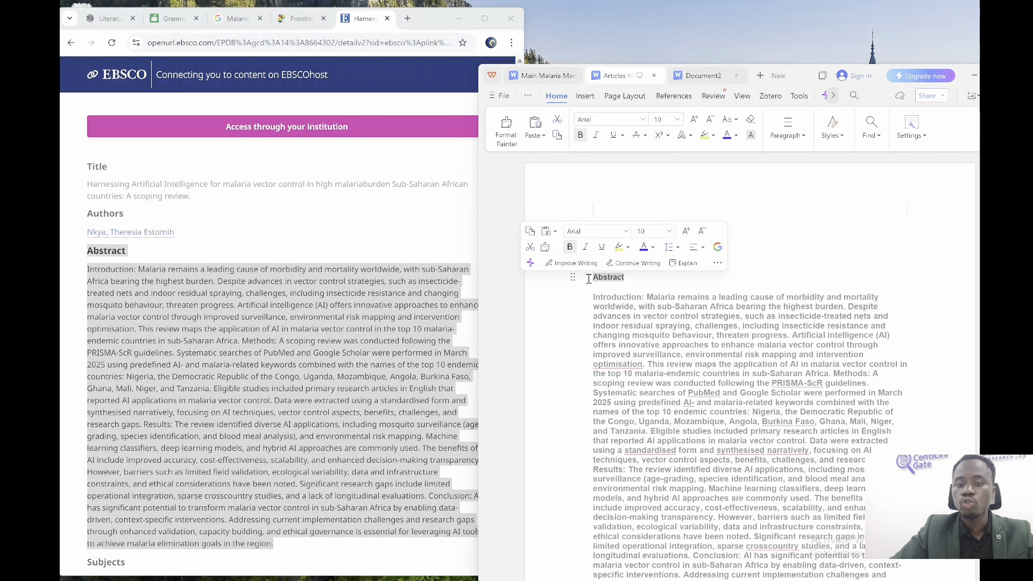
{"action": "key", "text": "BackSpace"}
{"action": "left_click", "coordinate": [594, 260]}
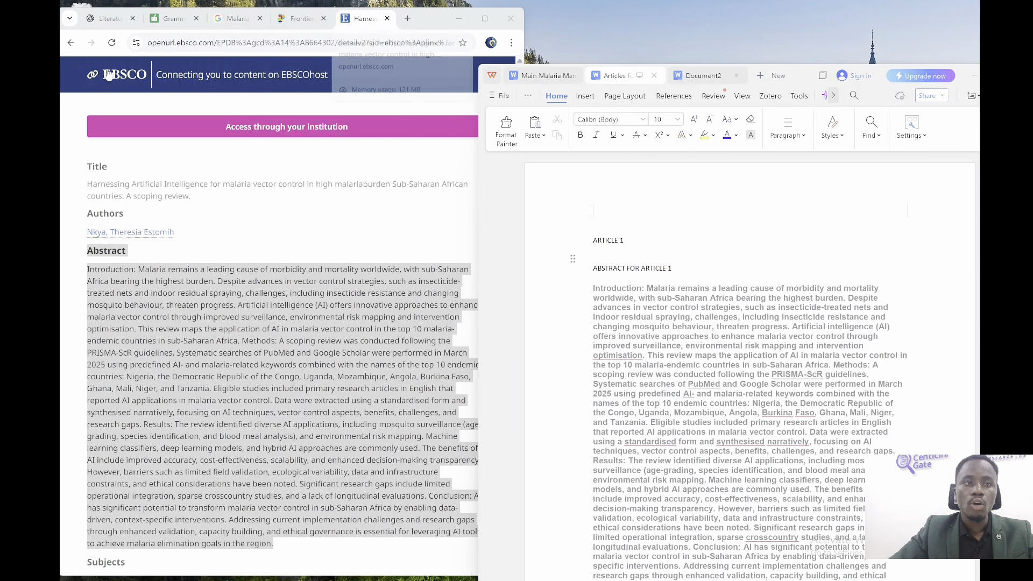
Return to the Google Scholar results and copy the APA citation of the scoping review on malaria vector control
{"action": "left_click", "coordinate": [71, 43]}
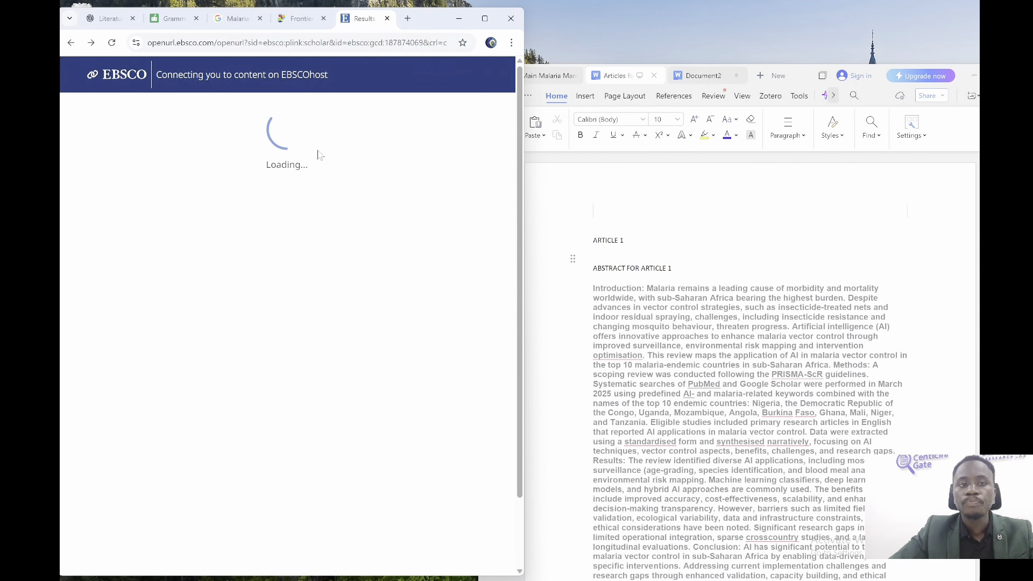
{"action": "left_click", "coordinate": [71, 43]}
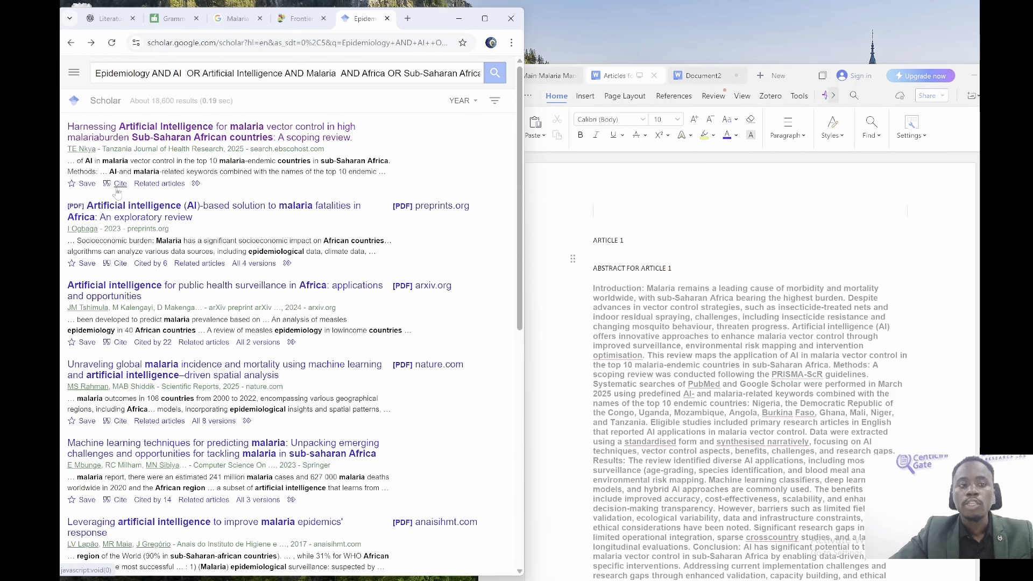
{"action": "left_click", "coordinate": [119, 183]}
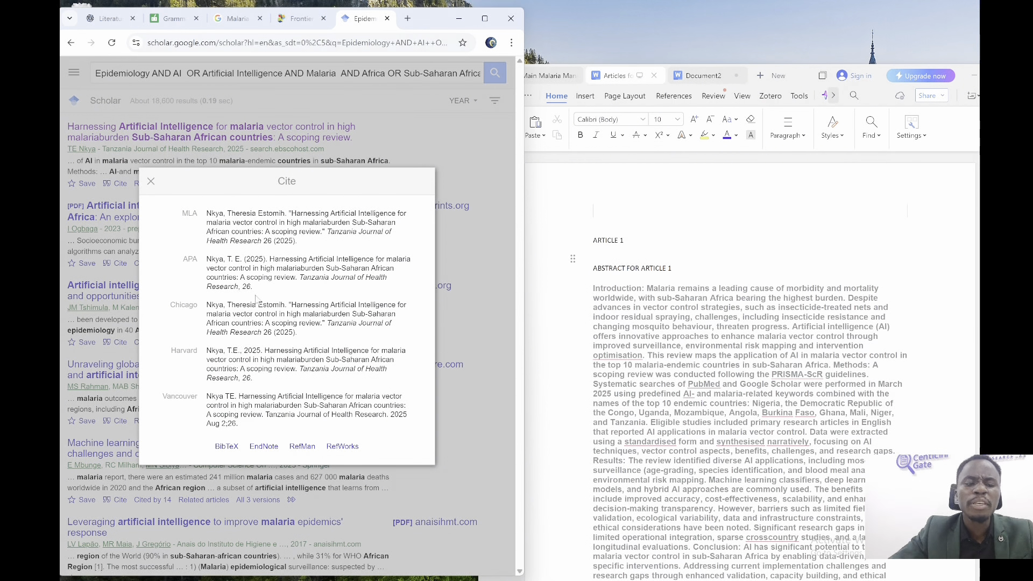
{"action": "left_click", "coordinate": [257, 272]}
{"action": "key", "text": "ctrl+c"}
Paste the copied APA citation below "ARTICLE 1" in the Articles for Literature Review document and enlarge its text
{"action": "left_click", "coordinate": [619, 254]}
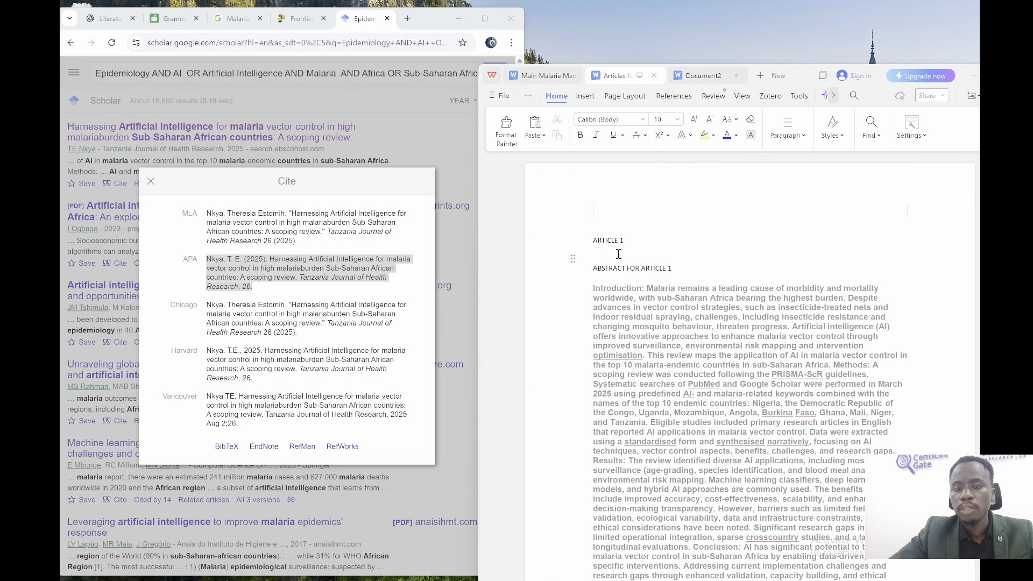
{"action": "key", "text": "ctrl+v"}
{"action": "triple_click", "coordinate": [668, 248]}
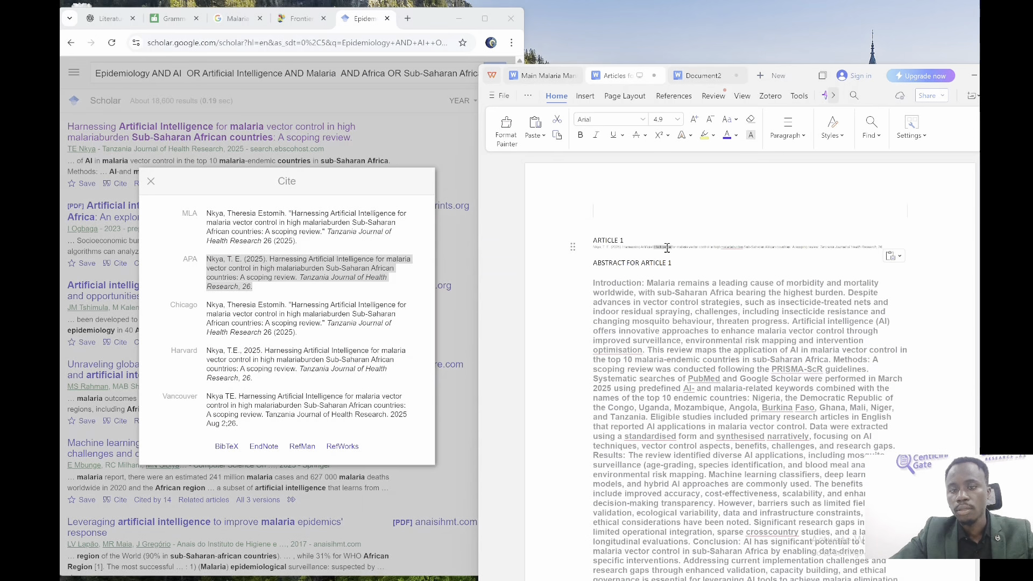
{"action": "key", "text": "ctrl+]"}
{"action": "key", "text": "ctrl+]"}
{"action": "key", "text": "ctrl+]"}
{"action": "key", "text": "ctrl+]"}
{"action": "key", "text": "ctrl+]"}
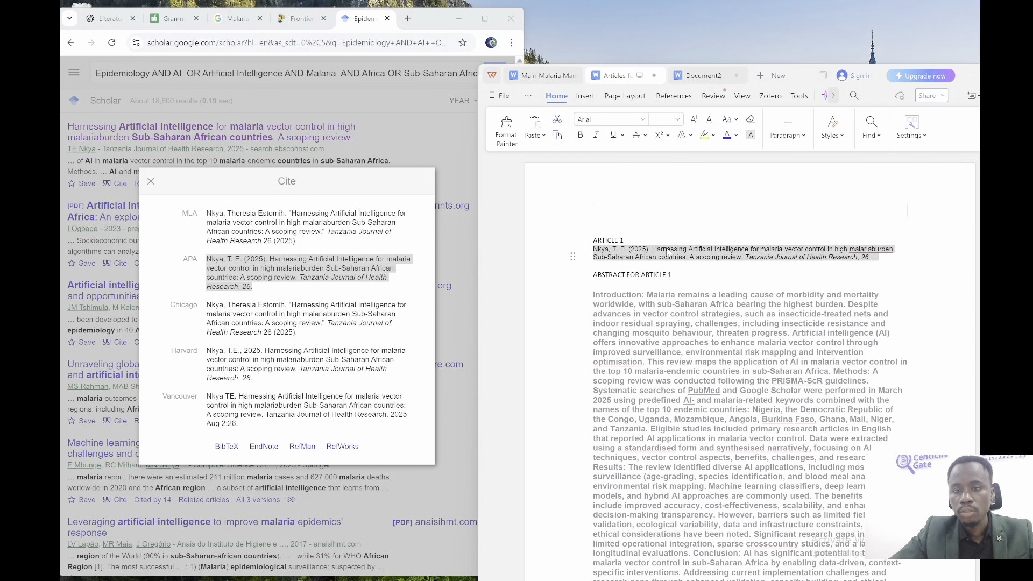
Add the label "Article 2" below the end of the first article's abstract
{"action": "left_click_drag", "start_coordinate": [977, 235], "coordinate": [978, 310]}
{"action": "left_click", "coordinate": [977, 309]}
{"action": "left_click_drag", "start_coordinate": [863, 448], "coordinate": [698, 498]}
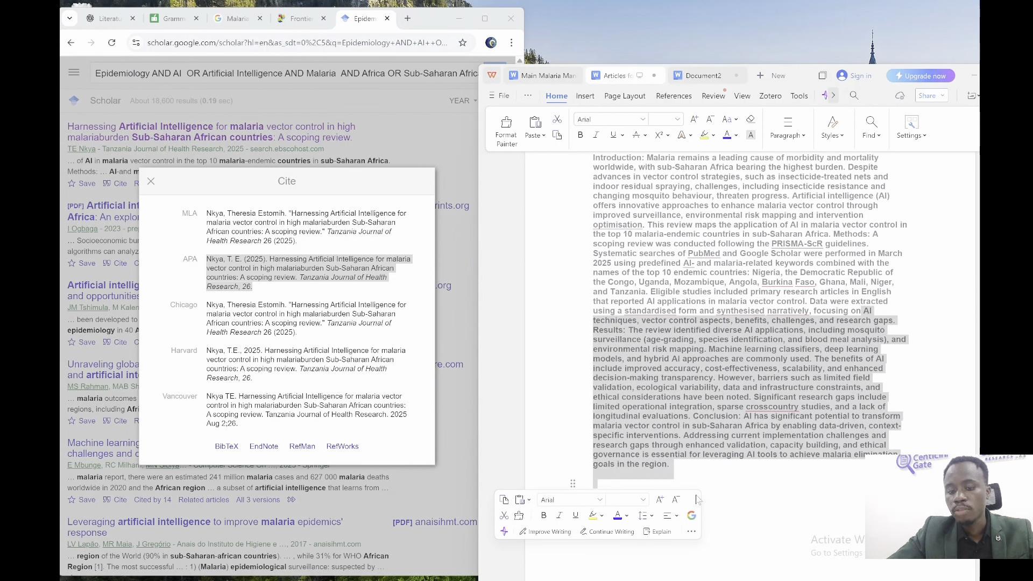
{"action": "left_click", "coordinate": [741, 482]}
{"action": "type", "text": "aRTICLE"}
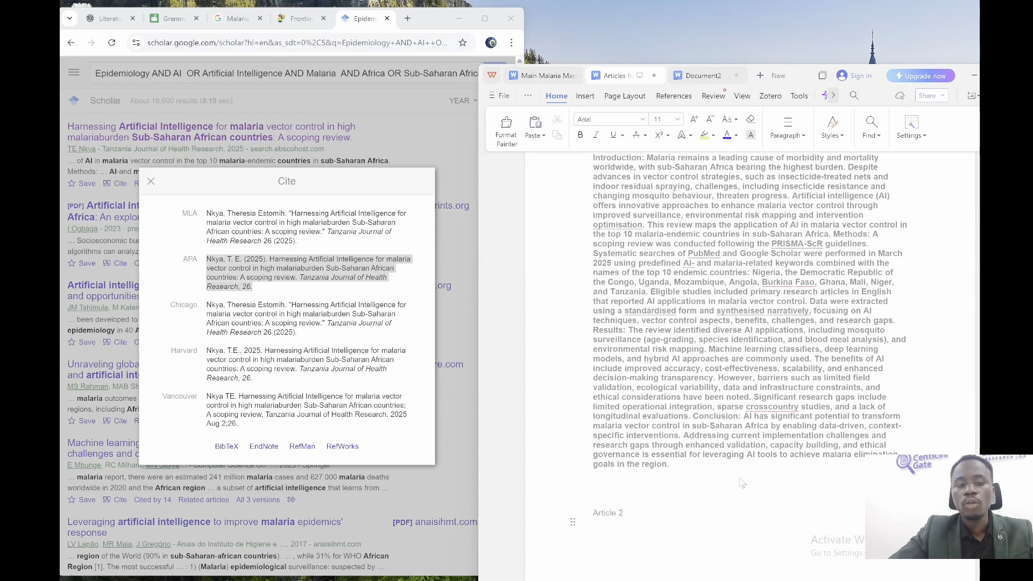
Copy the APA citation of the Scholar result "Artificial intelligence (AI)-based solution to malaria fatalities in Africa: An exploratory review"
{"action": "left_click", "coordinate": [122, 324]}
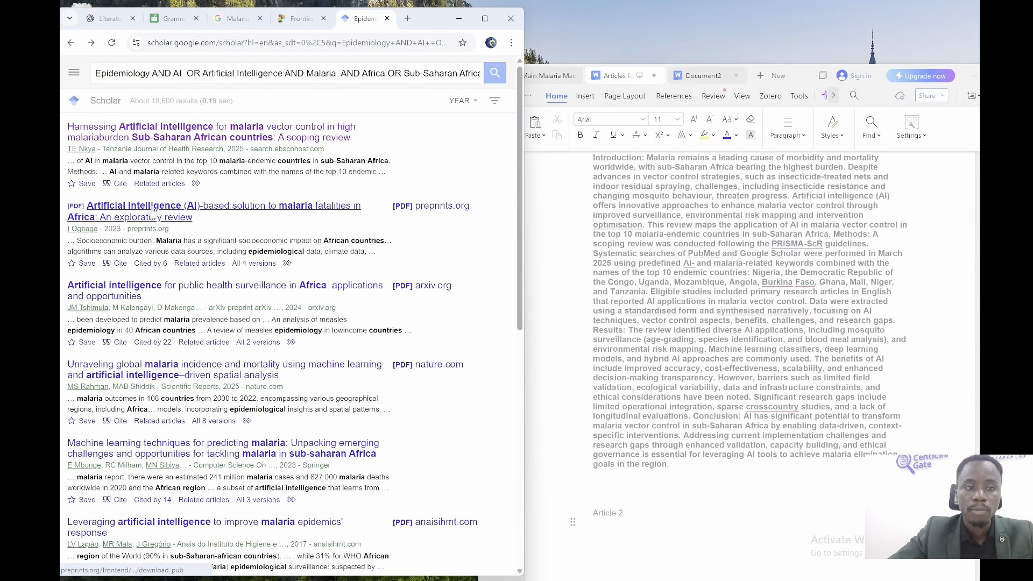
{"action": "left_click", "coordinate": [119, 263]}
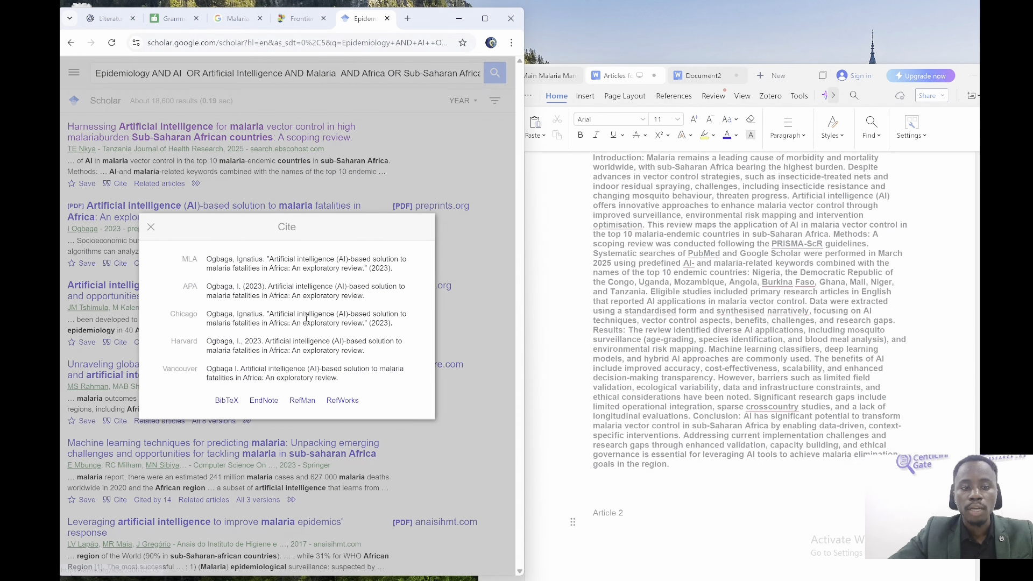
{"action": "left_click", "coordinate": [227, 287]}
{"action": "key", "text": "ctrl+c"}
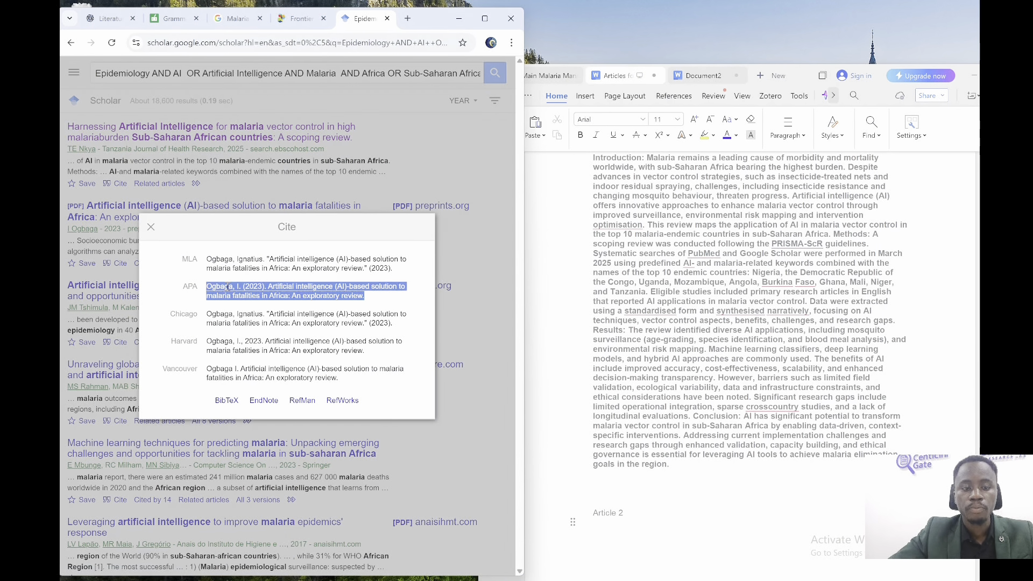
Paste the citation under "Article 2" as item 2 and write "Abstract For Article 2" on the line below it
{"action": "left_click", "coordinate": [619, 558]}
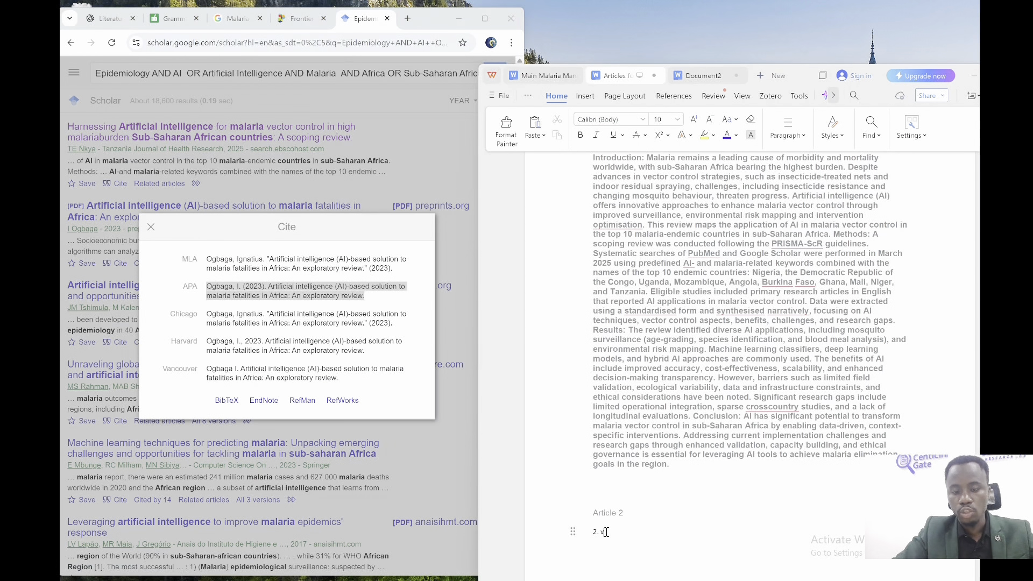
{"action": "key", "text": "ctrl+v"}
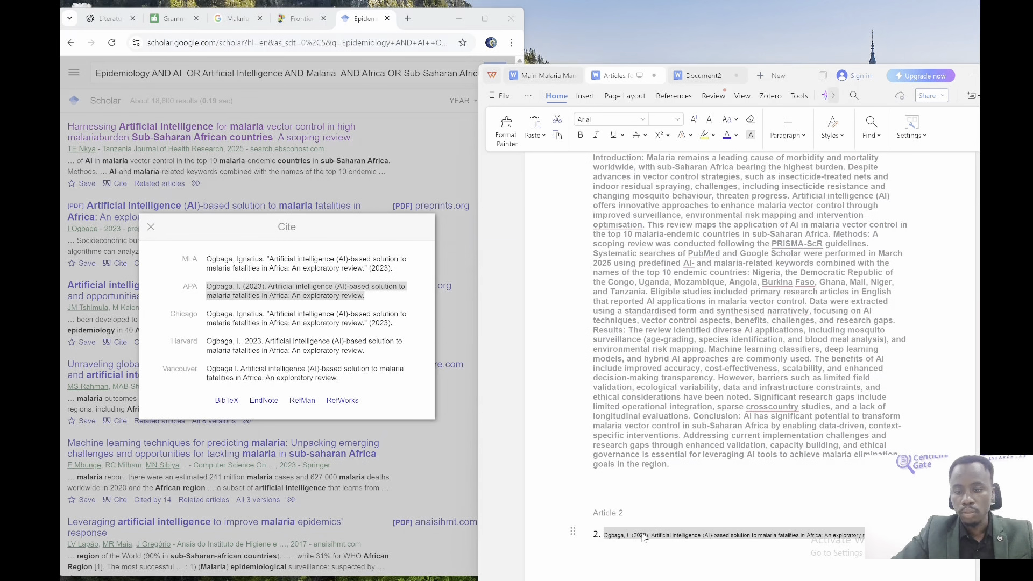
{"action": "left_click", "coordinate": [682, 554]}
{"action": "key", "text": "Return"}
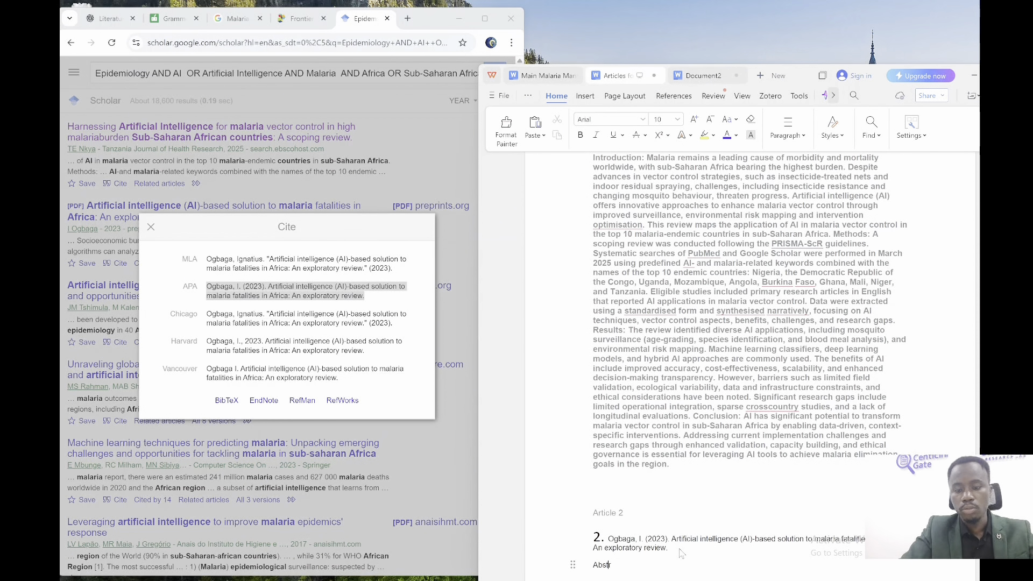
{"action": "type", "text": "Abstract For Article 2"}
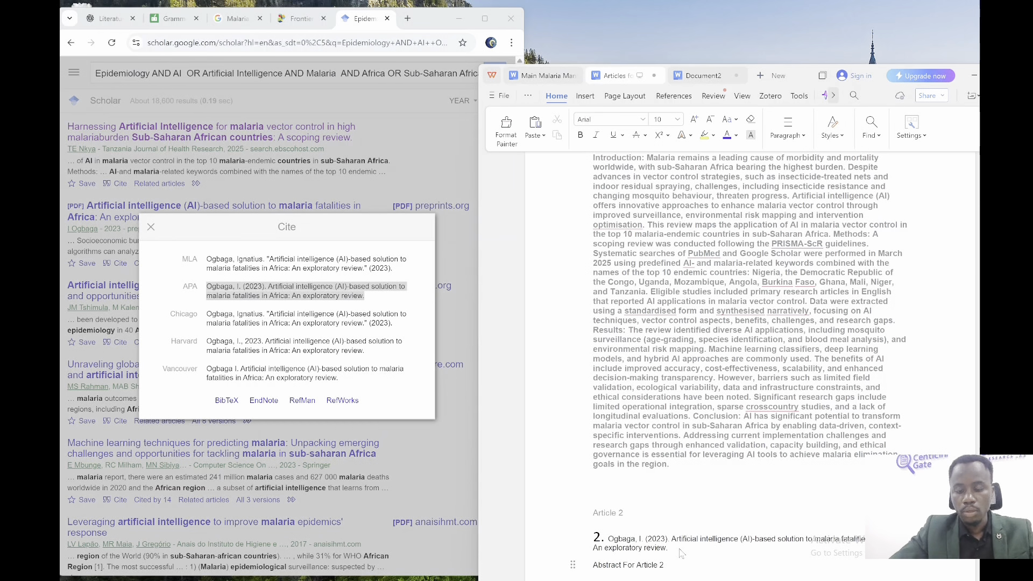
Make the "Abstract For Article 2" label bold and larger, and place the cursor on the line below it
{"action": "triple_click", "coordinate": [639, 569]}
{"action": "key", "text": "ctrl+b"}
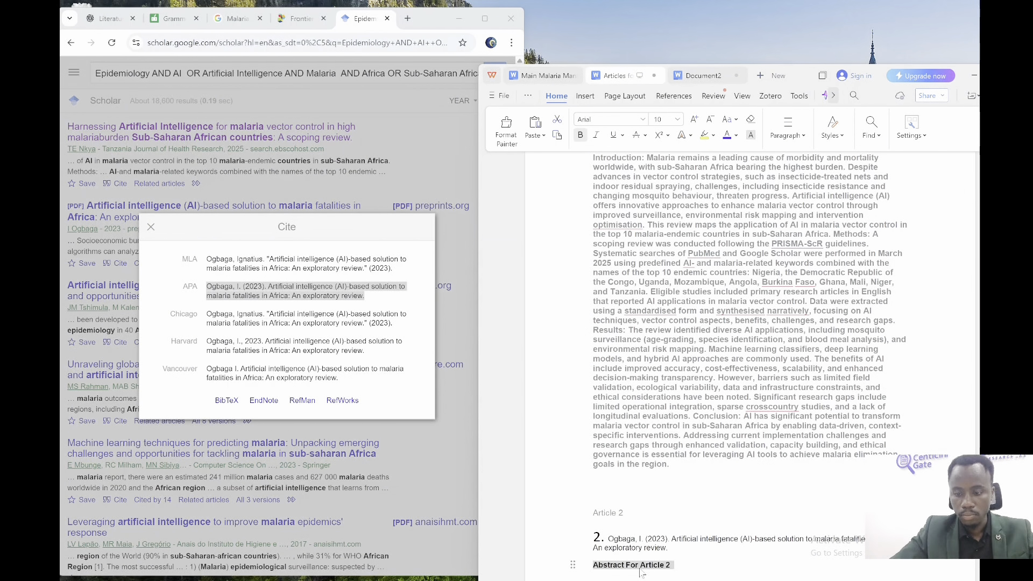
{"action": "key", "text": "ctrl+]"}
{"action": "key", "text": "ctrl+]"}
{"action": "key", "text": "ctrl+]"}
{"action": "key", "text": "ctrl+]"}
{"action": "key", "text": "Down"}
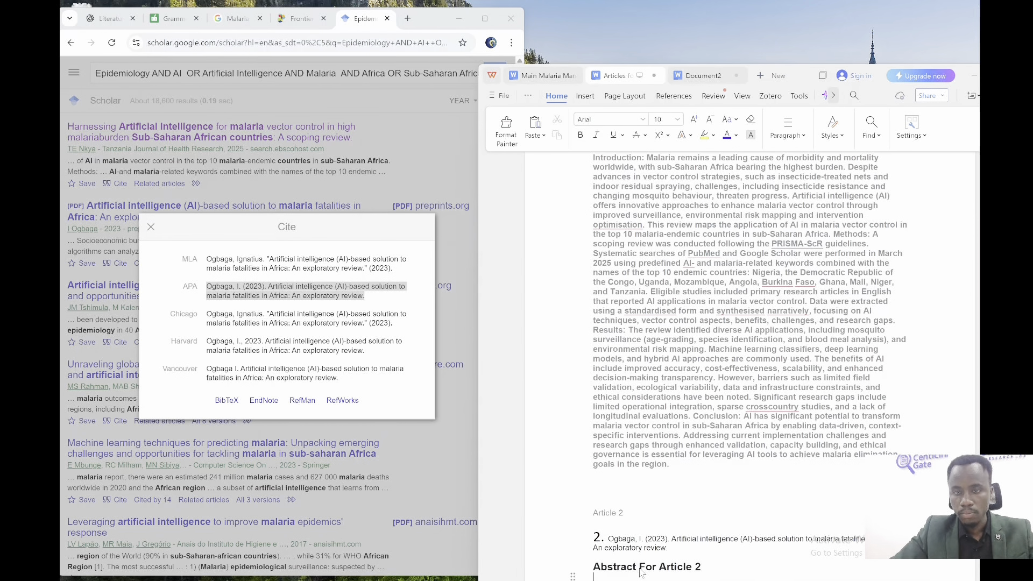
Open the exploratory review on AI-based solutions to malaria fatalities and save its PDF to the Desktop as preprints202307.1133.v1
{"action": "left_click_drag", "start_coordinate": [800, 85], "coordinate": [802, 13]}
{"action": "left_click", "coordinate": [151, 227]}
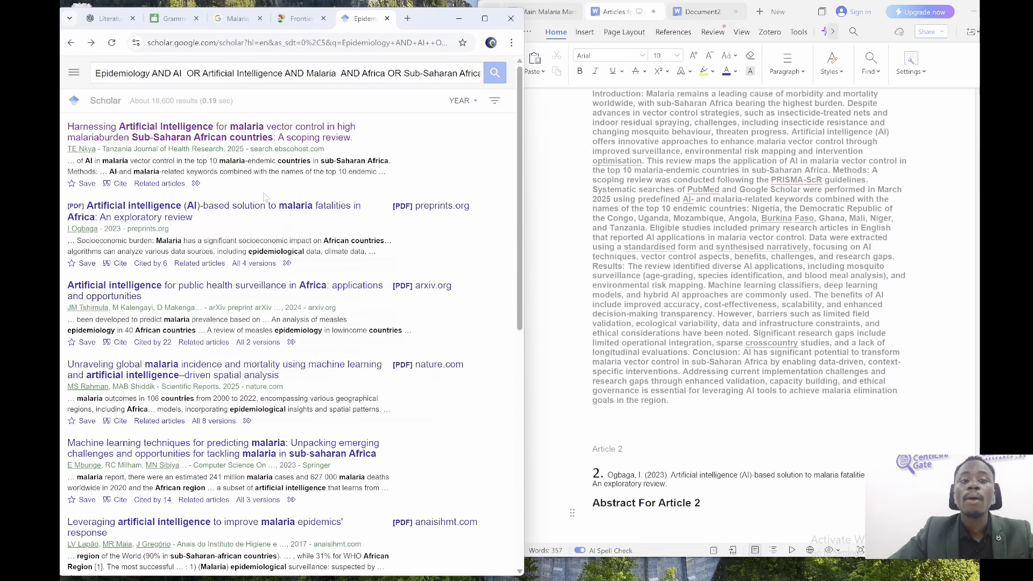
{"action": "left_click", "coordinate": [175, 217]}
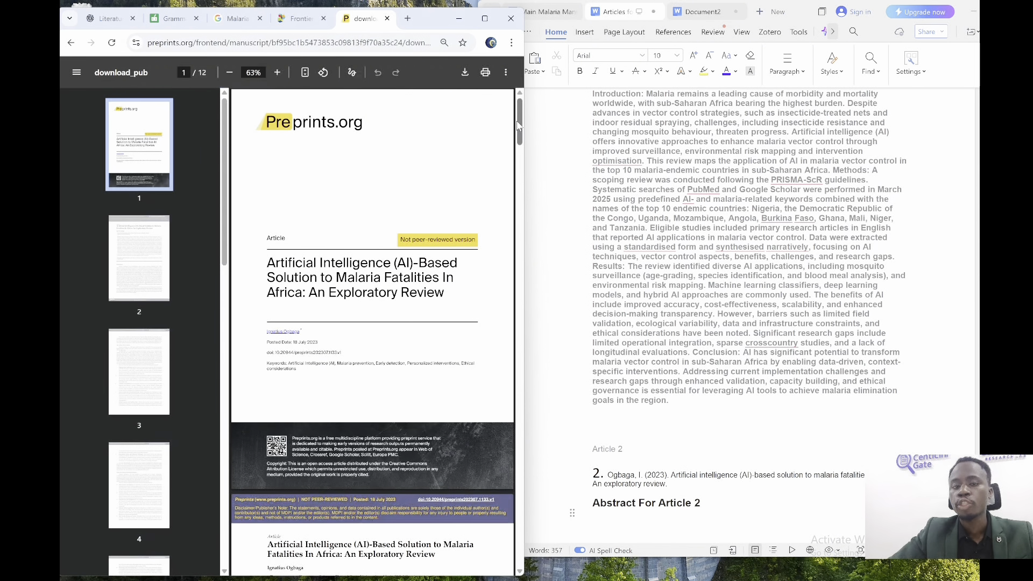
{"action": "left_click_drag", "start_coordinate": [520, 121], "coordinate": [518, 188]}
{"action": "left_click", "coordinate": [464, 73]}
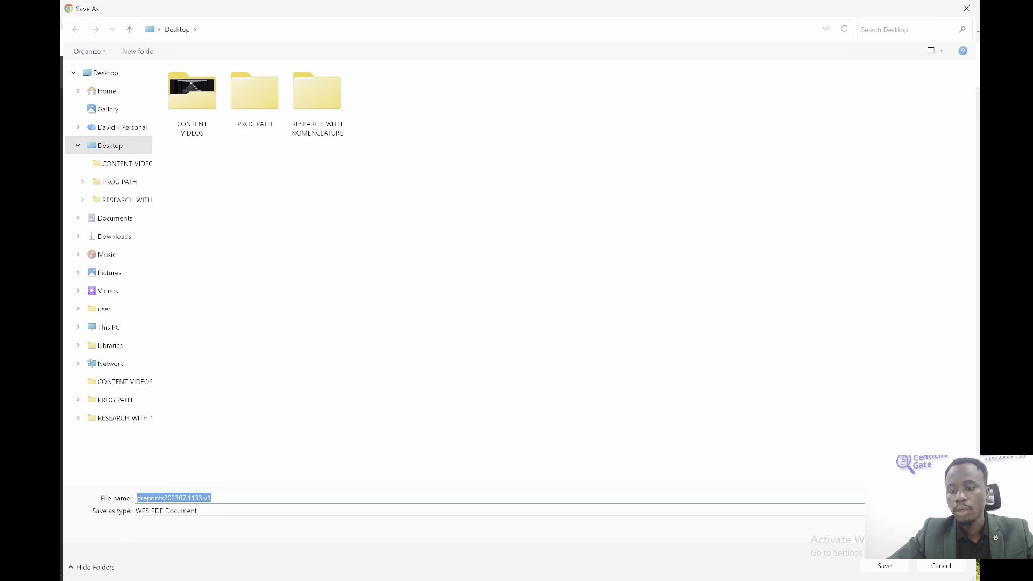
{"action": "left_click", "coordinate": [884, 566]}
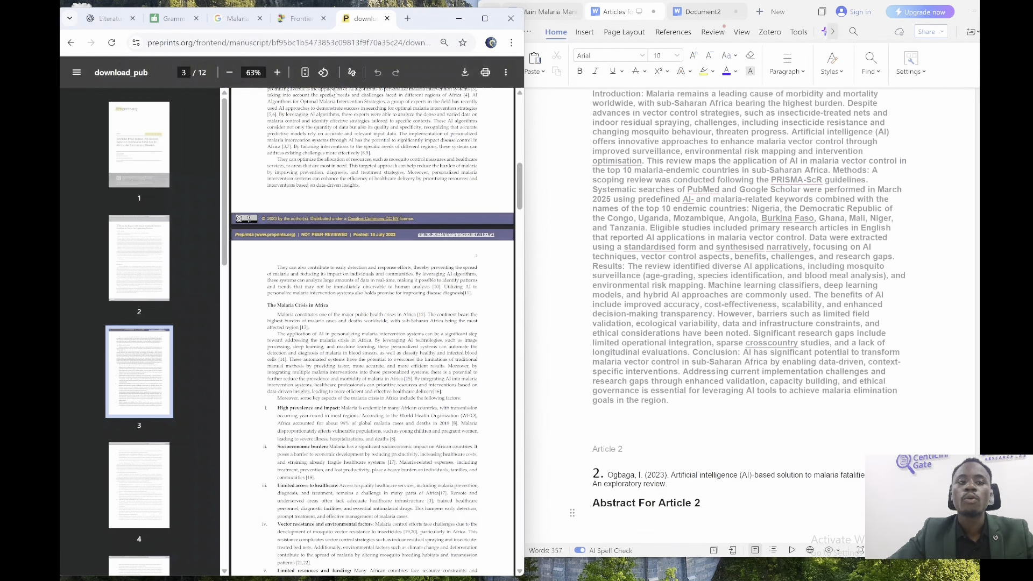
Switch to the ChatGPT literature review conversation and bring up the main malaria manuscript beside it
{"action": "left_click", "coordinate": [116, 19]}
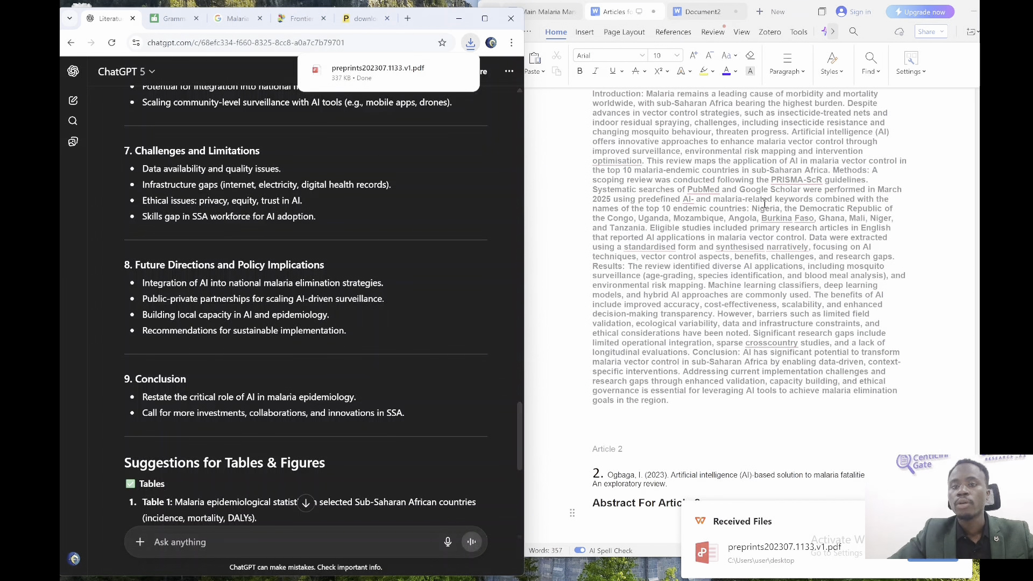
{"action": "left_click", "coordinate": [551, 12]}
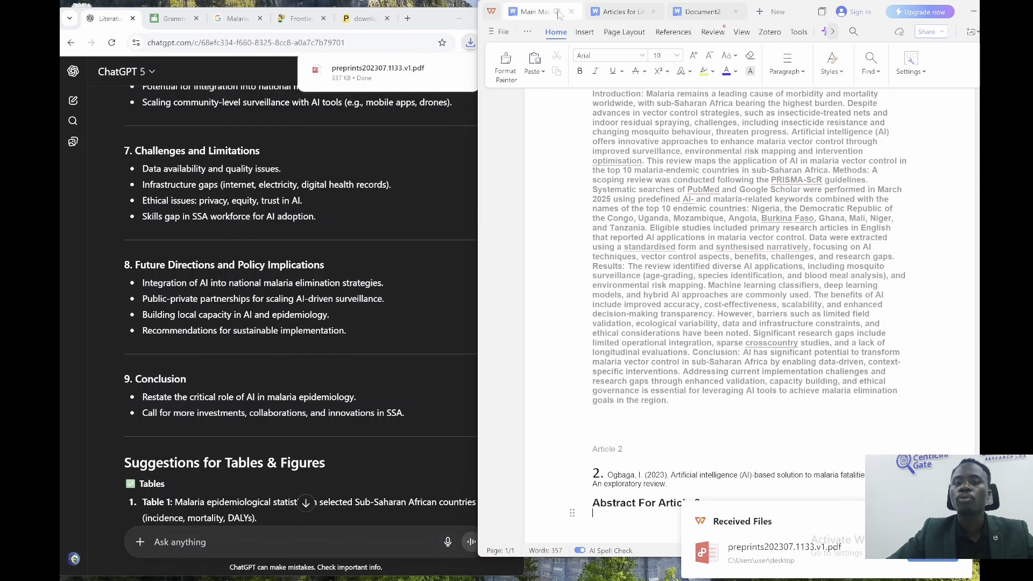
{"action": "left_click", "coordinate": [185, 236]}
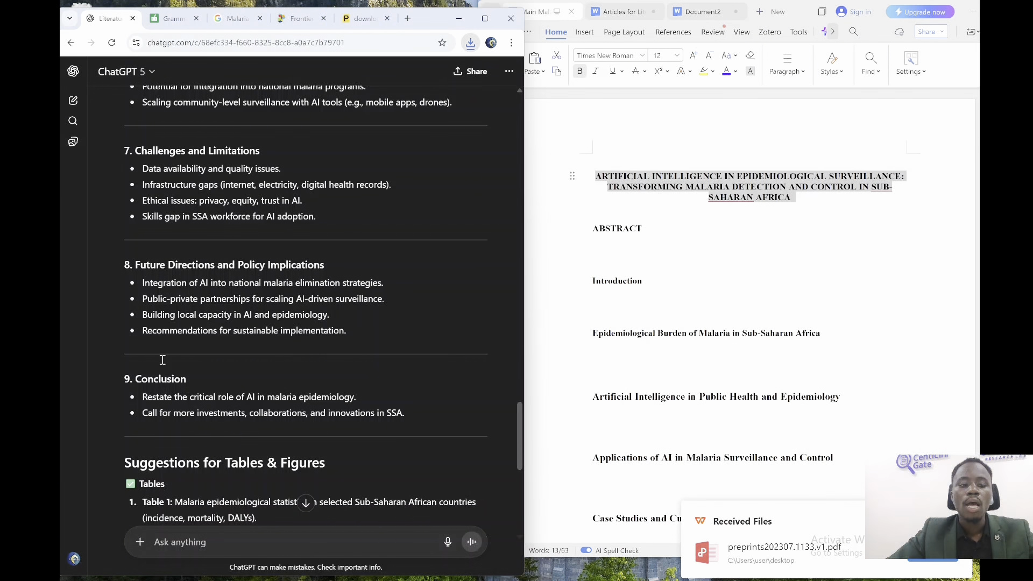
Turn on web search for the next ChatGPT prompt
{"action": "left_click", "coordinate": [141, 545]}
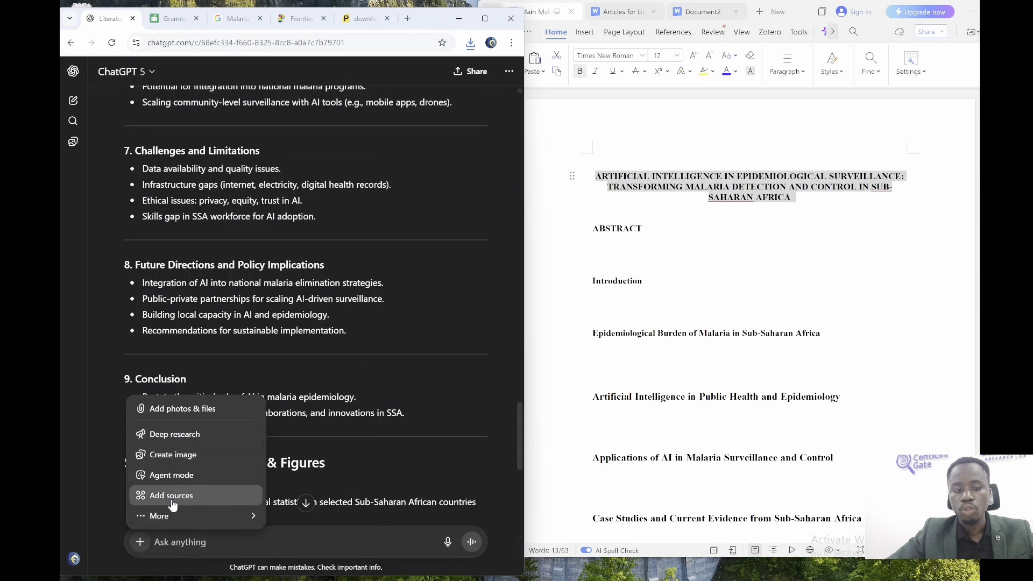
{"action": "left_click", "coordinate": [168, 517]}
{"action": "left_click", "coordinate": [139, 543]}
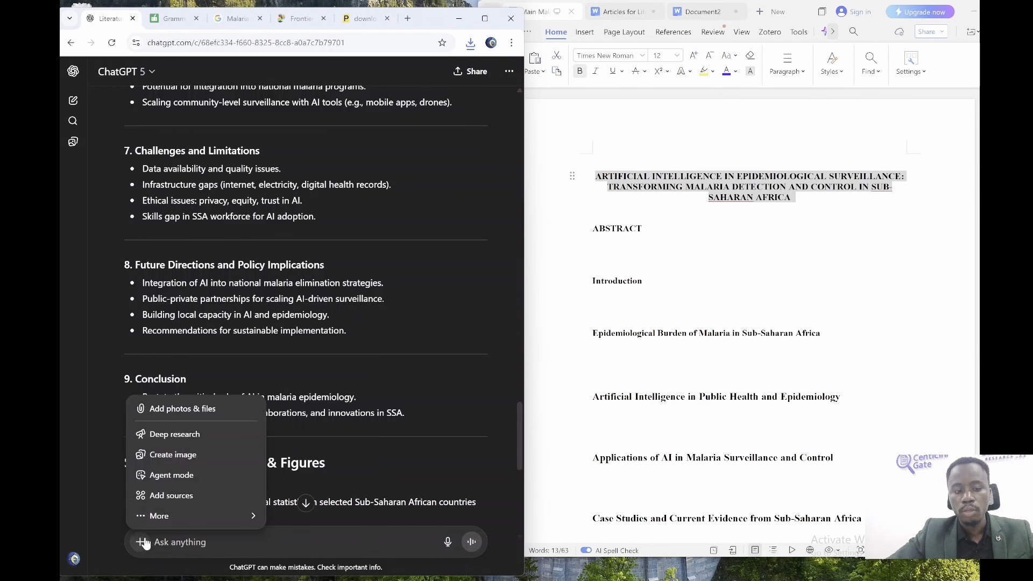
{"action": "left_click", "coordinate": [312, 494]}
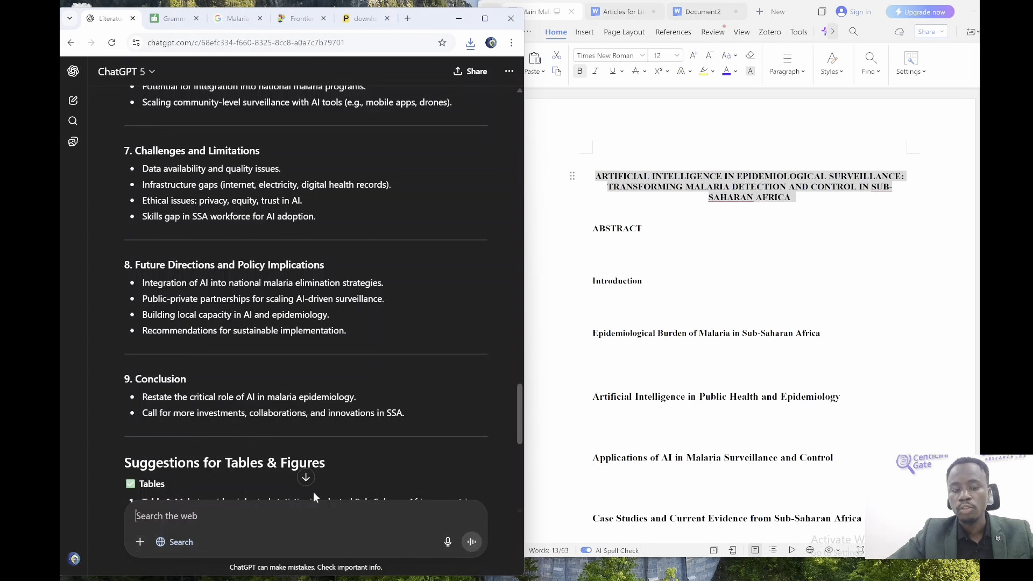
Place the cursor on the blank line below the manuscript's Introduction heading
{"action": "left_click", "coordinate": [681, 203]}
{"action": "left_click", "coordinate": [644, 249]}
{"action": "left_click", "coordinate": [621, 303]}
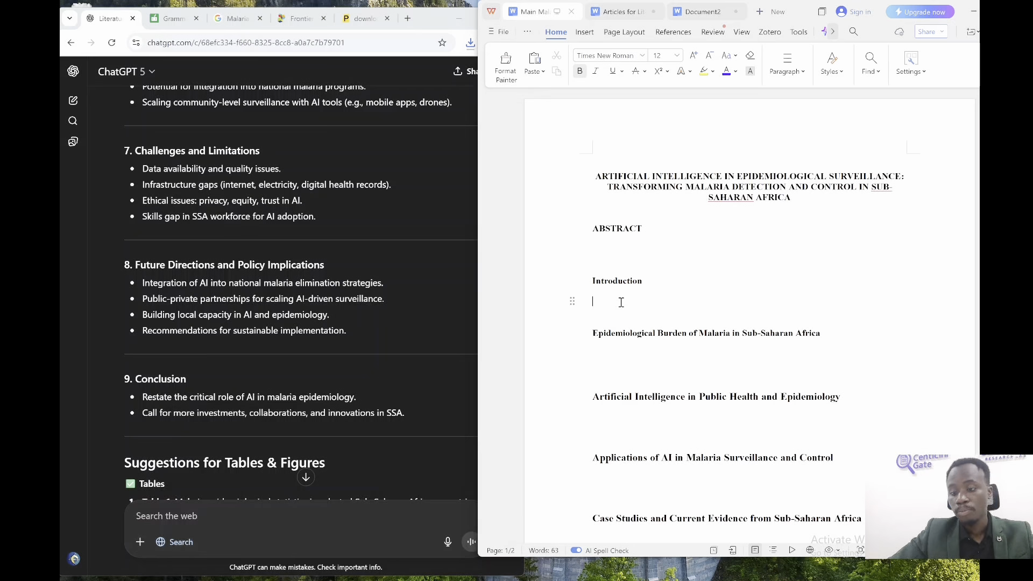
Copy the "1. Introduction" section with all its bullet points from the outline in the ChatGPT conversation
{"action": "left_click", "coordinate": [261, 220]}
{"action": "scroll", "coordinate": [376, 216], "scroll_direction": "up", "scroll_amount": 8}
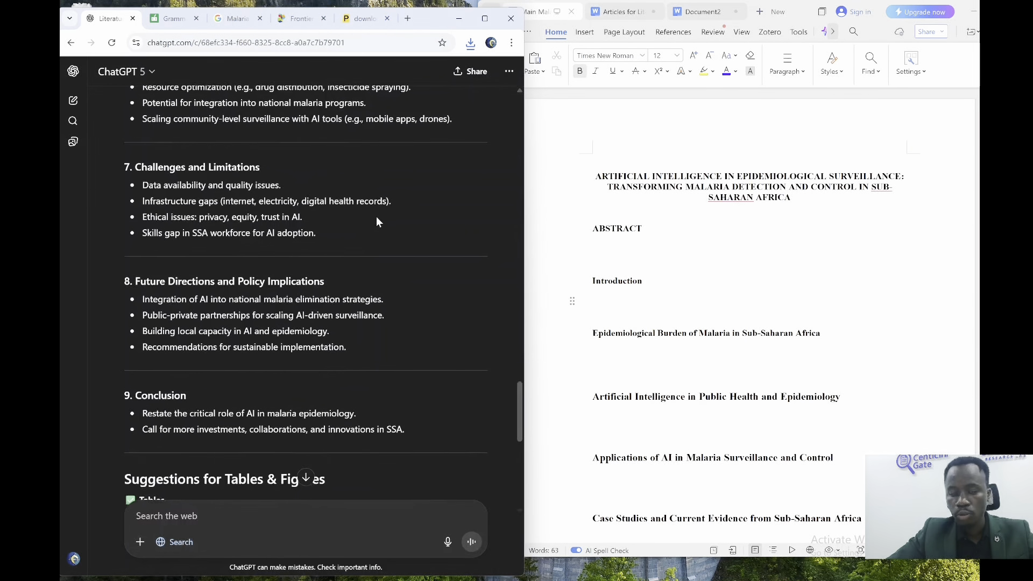
{"action": "scroll", "coordinate": [376, 216], "scroll_direction": "up", "scroll_amount": 5}
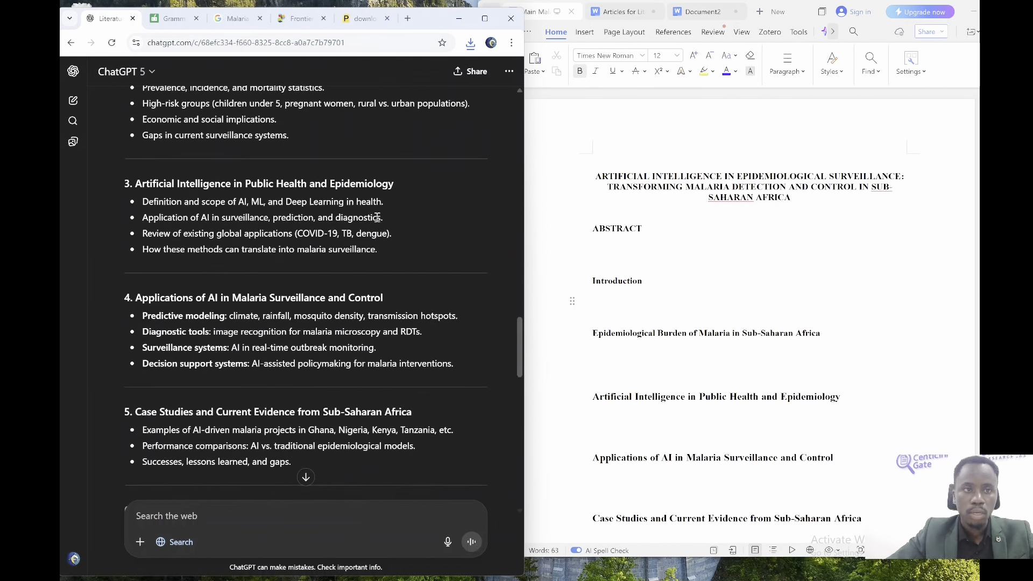
{"action": "scroll", "coordinate": [377, 217], "scroll_direction": "up", "scroll_amount": 2}
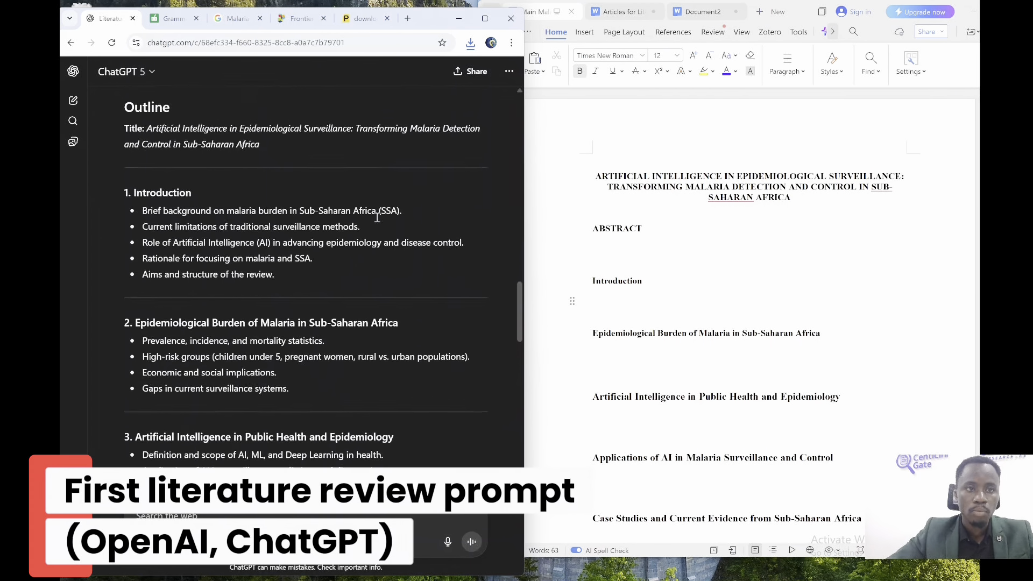
{"action": "left_click_drag", "start_coordinate": [282, 317], "coordinate": [120, 220]}
{"action": "key", "text": "ctrl+c"}
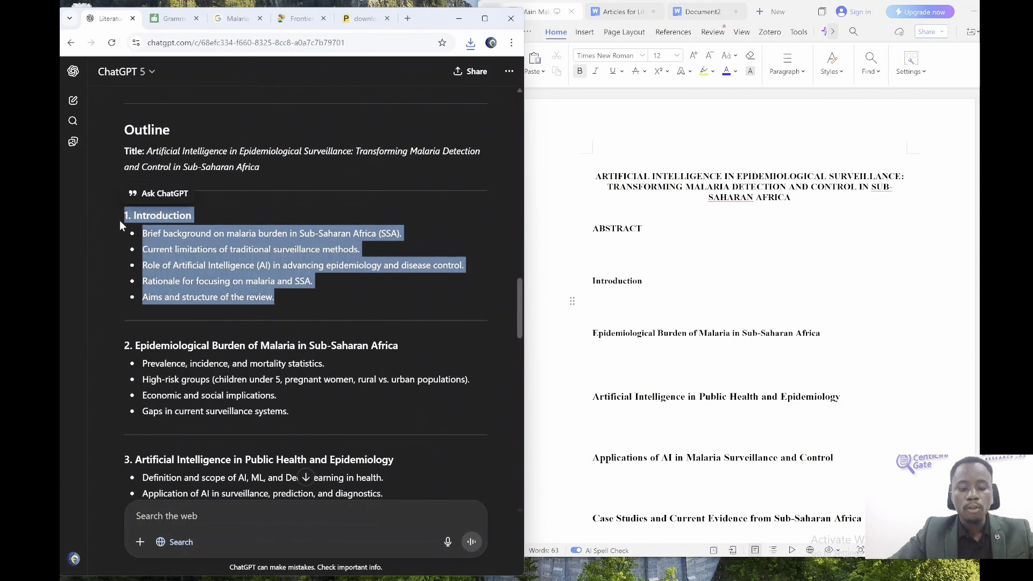
Start a new ChatGPT prompt with the words "Using Harvard citations references"
{"action": "left_click", "coordinate": [214, 520]}
{"action": "type", "text": "Using "}
{"action": "type", "text": "AO"}
{"action": "key", "text": "BackSpace"}
{"action": "key", "text": "BackSpace"}
{"action": "type", "text": "Harvard citz"}
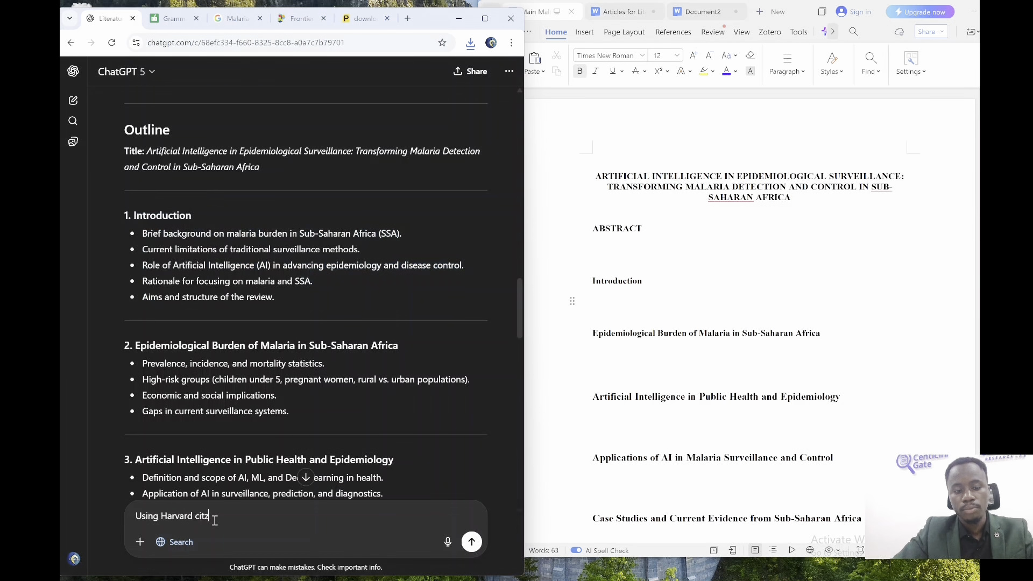
{"action": "key", "text": "BackSpace"}
{"action": "type", "text": "ations citations and"}
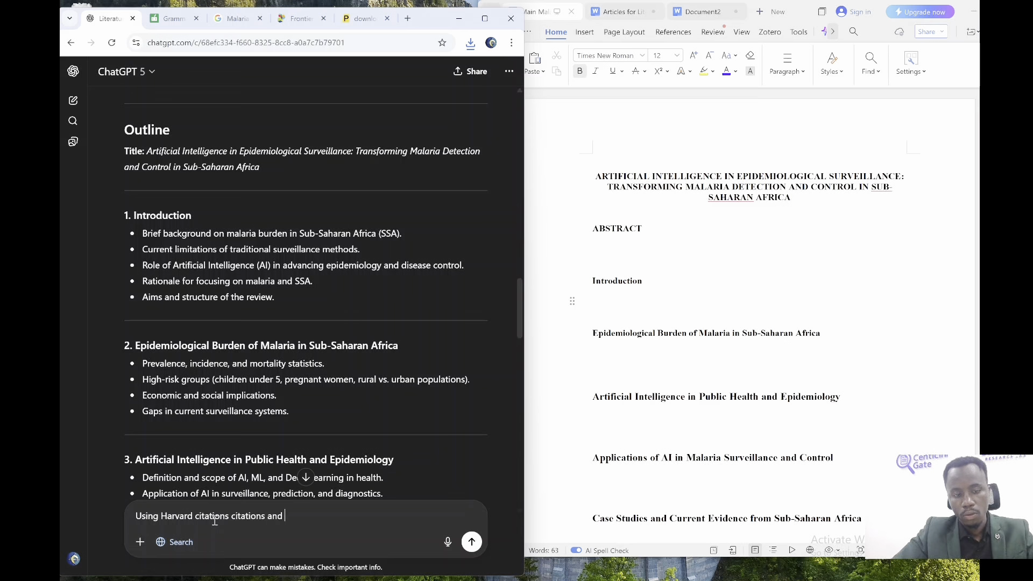
{"action": "key", "text": "BackSpace"}
{"action": "key", "text": "BackSpace"}
{"action": "key", "text": "BackSpace"}
{"action": "key", "text": "BackSpace"}
{"action": "key", "text": "BackSpace"}
{"action": "key", "text": "BackSpace"}
{"action": "key", "text": "BackSpace"}
{"action": "key", "text": "BackSpace"}
{"action": "key", "text": "BackSpace"}
{"action": "key", "text": "BackSpace"}
{"action": "key", "text": "BackSpace"}
{"action": "key", "text": "BackSpace"}
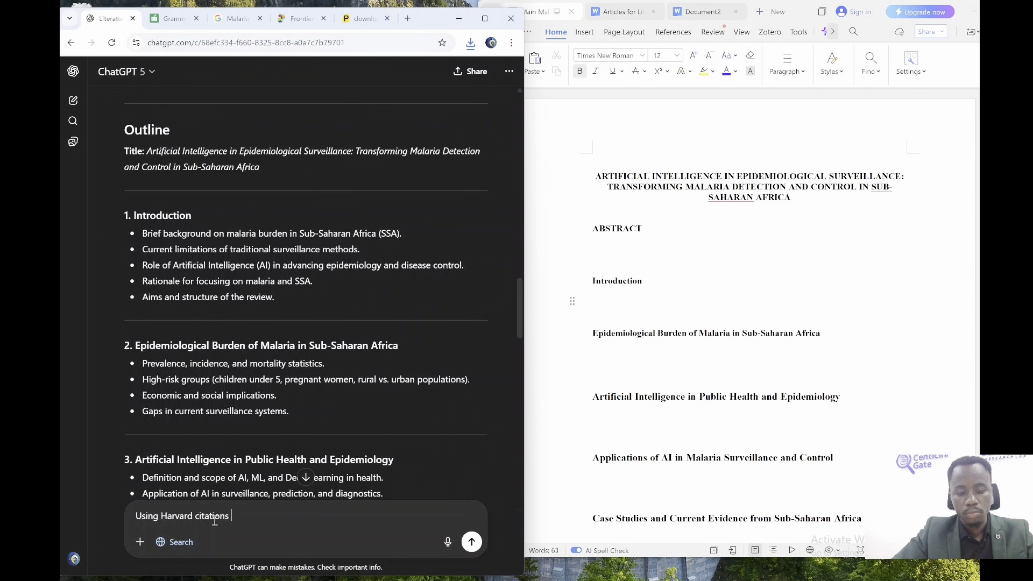
{"action": "type", "text": "refere"}
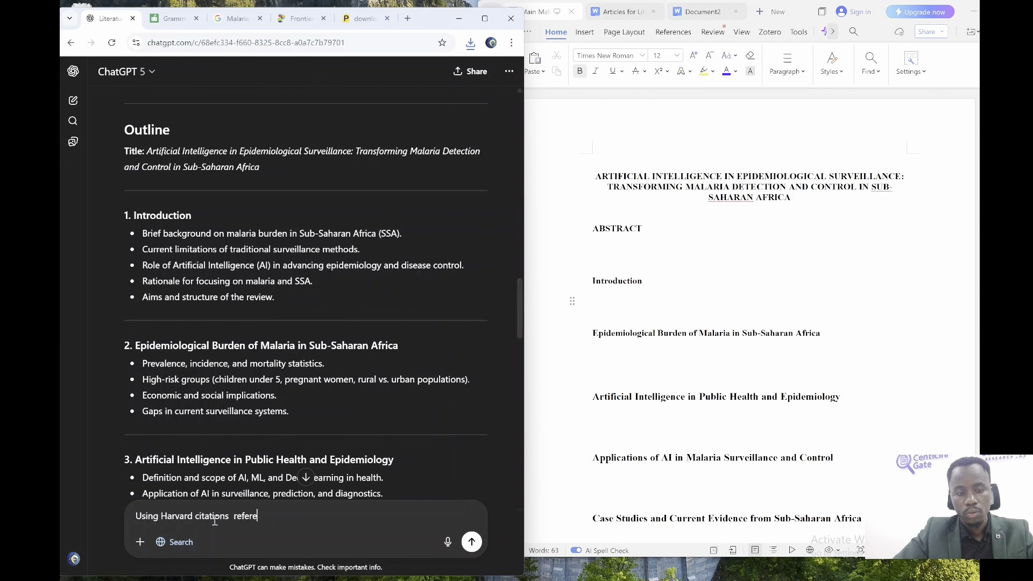
Continue the prompt with "discuss this introduction and be detailed in 400 words"
{"action": "type", "text": "nces discuss thes introduction and be"}
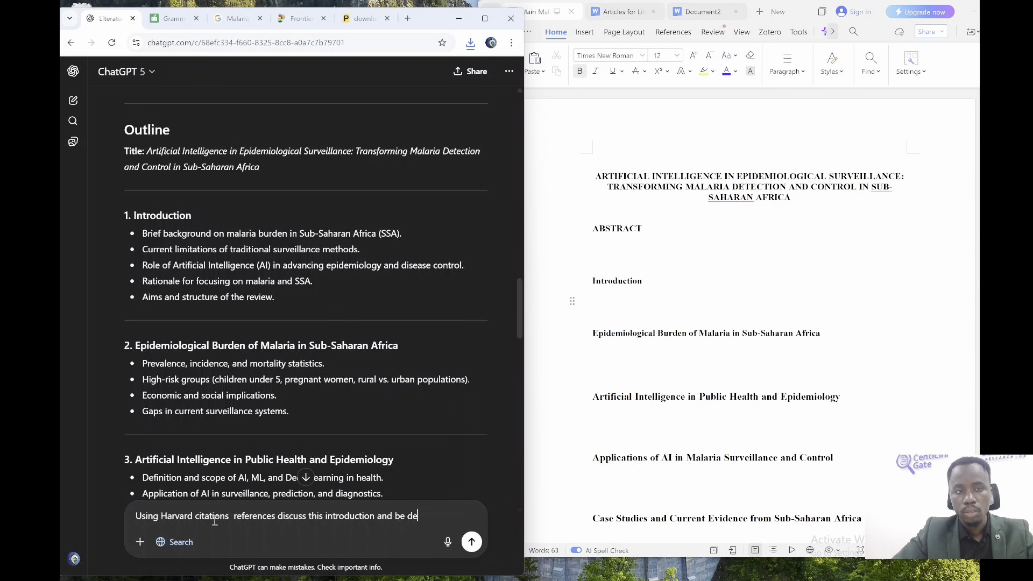
{"action": "type", "text": "detauiled"}
{"action": "key", "text": "BackSpace"}
{"action": "key", "text": "BackSpace"}
{"action": "key", "text": "BackSpace"}
{"action": "type", "text": "iled i"}
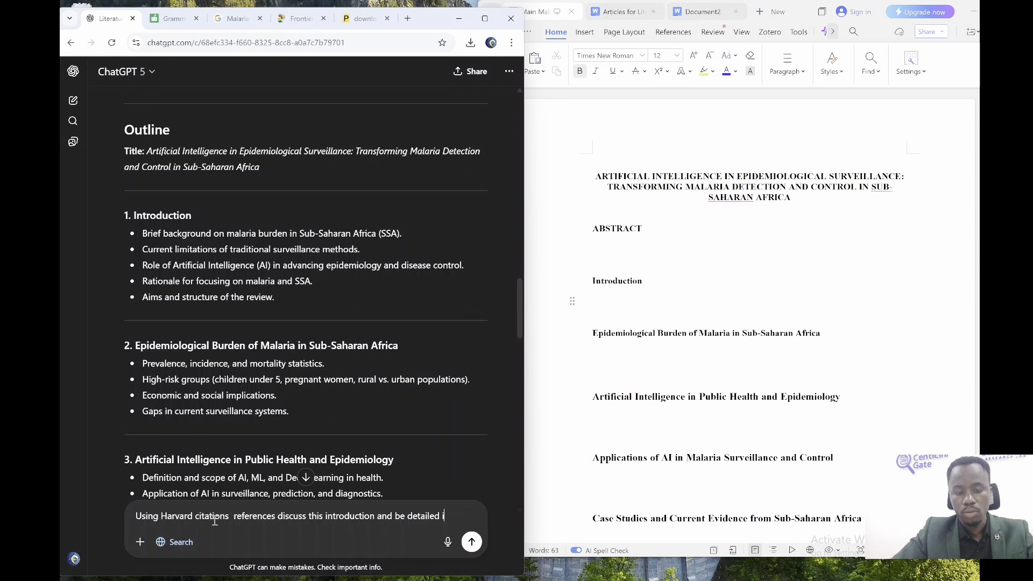
{"action": "type", "text": "n 409"}
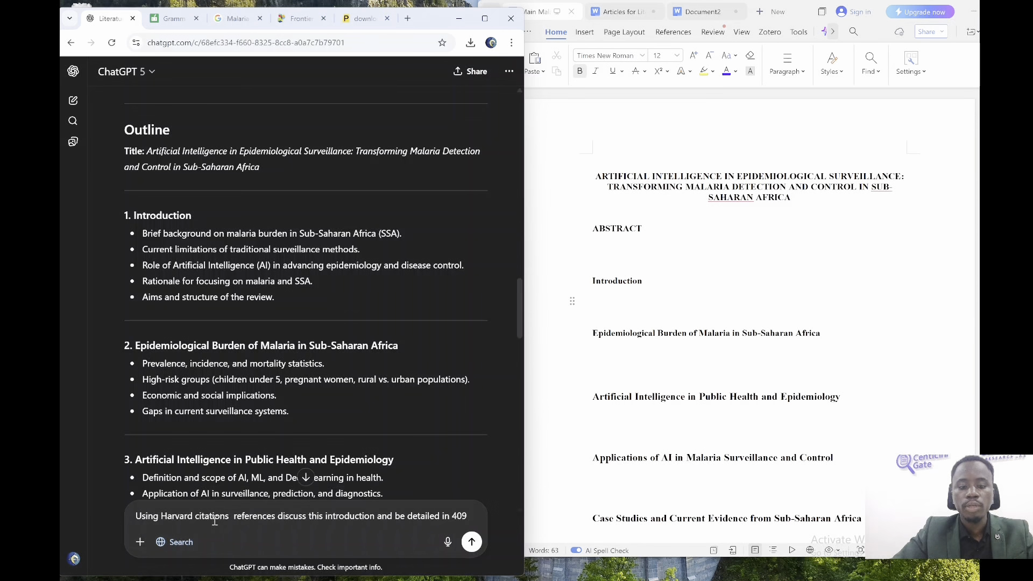
{"action": "key", "text": "BackSpace"}
{"action": "type", "text": "0 words"}
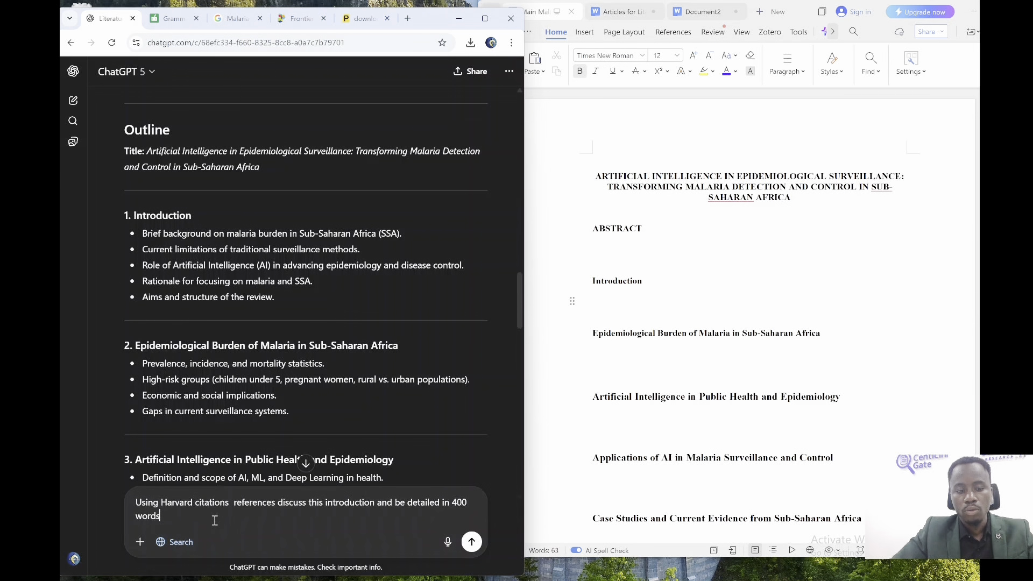
Paste the copied "1. Introduction" outline section a few lines below the prompt's instruction
{"action": "key", "text": "shift+Return"}
{"action": "key", "text": "shift+Return"}
{"action": "key", "text": "shift+Return"}
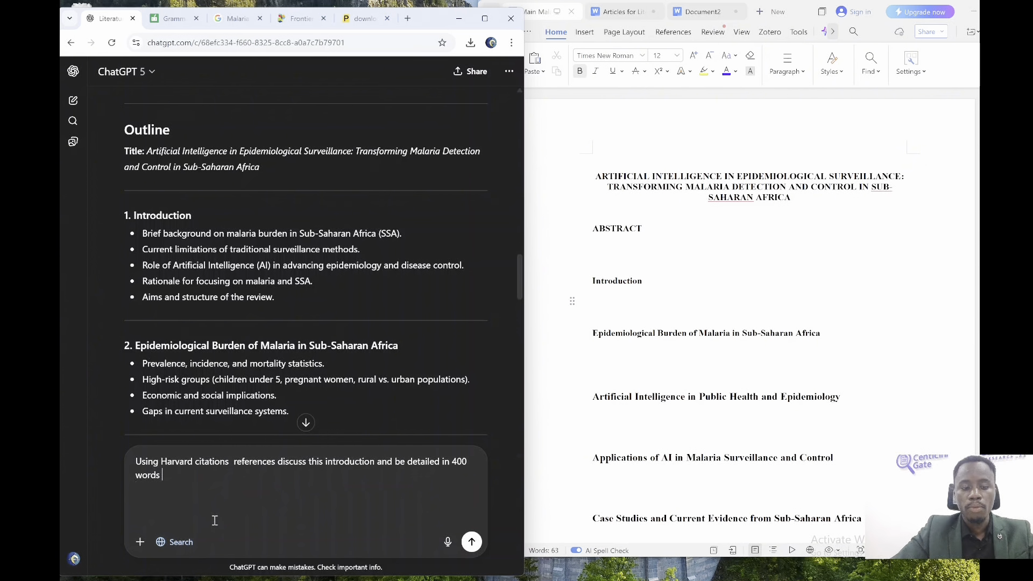
{"action": "key", "text": "ctrl+v"}
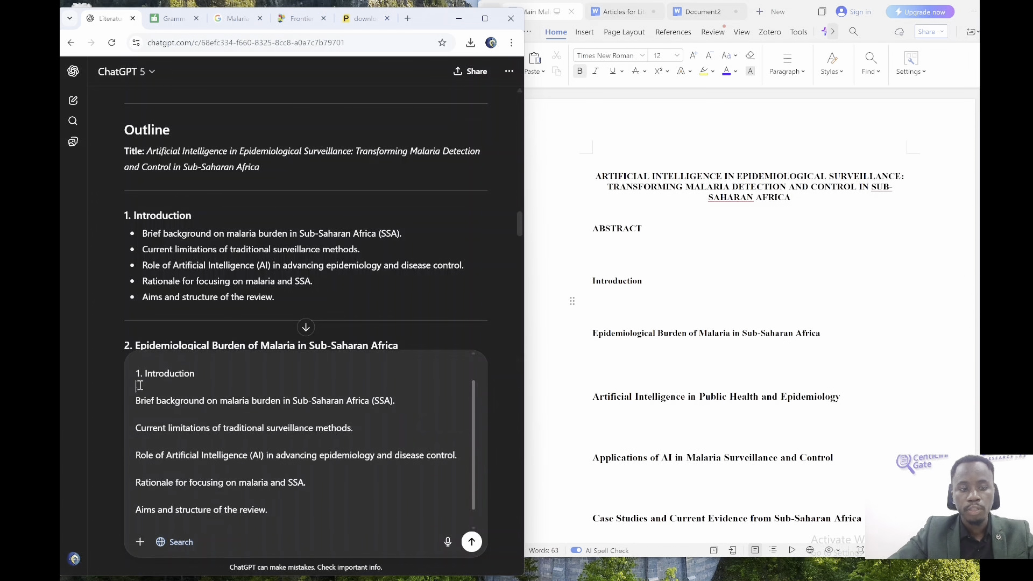
Attach the "1. Introduction" section of the conversation's outline as a quoted reference to the prompt
{"action": "left_click_drag", "start_coordinate": [292, 311], "coordinate": [111, 205]}
{"action": "left_click", "coordinate": [177, 198]}
{"action": "left_click", "coordinate": [221, 434]}
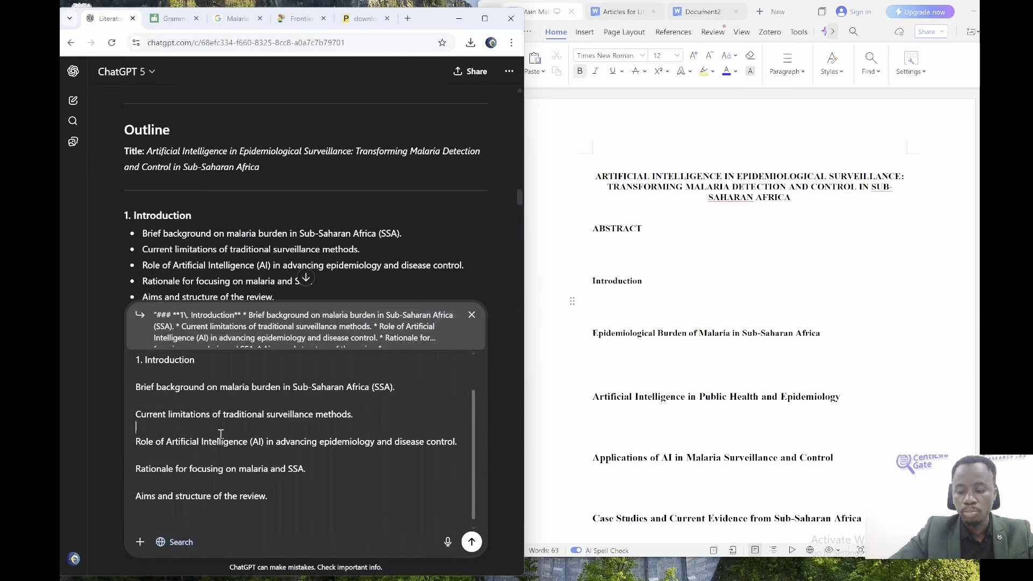
Extend the instruction above the pasted outline with "While discussing, ensure that every statement made is cited"
{"action": "key", "text": "ctrl+Home"}
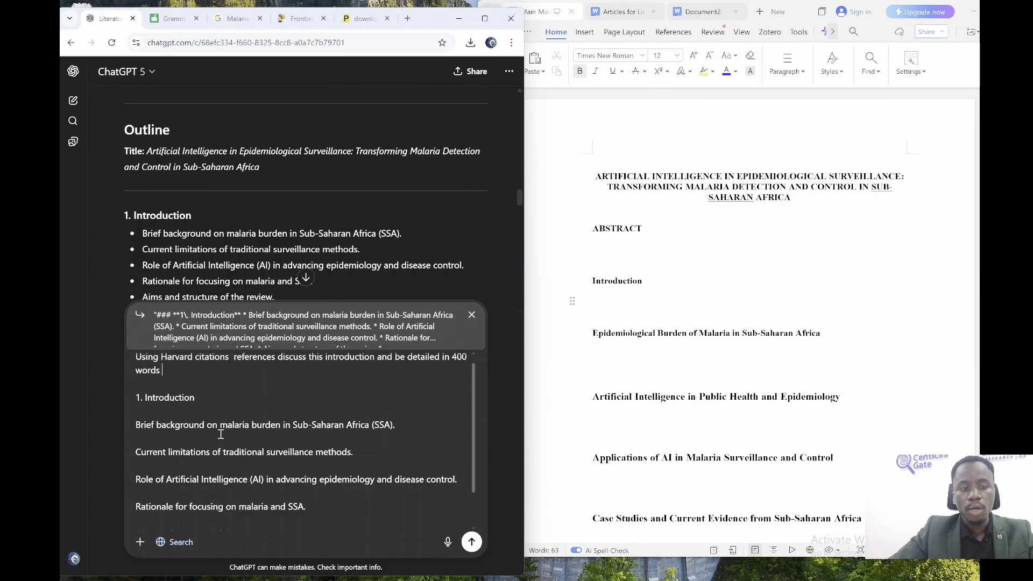
{"action": "type", "text": "While di"}
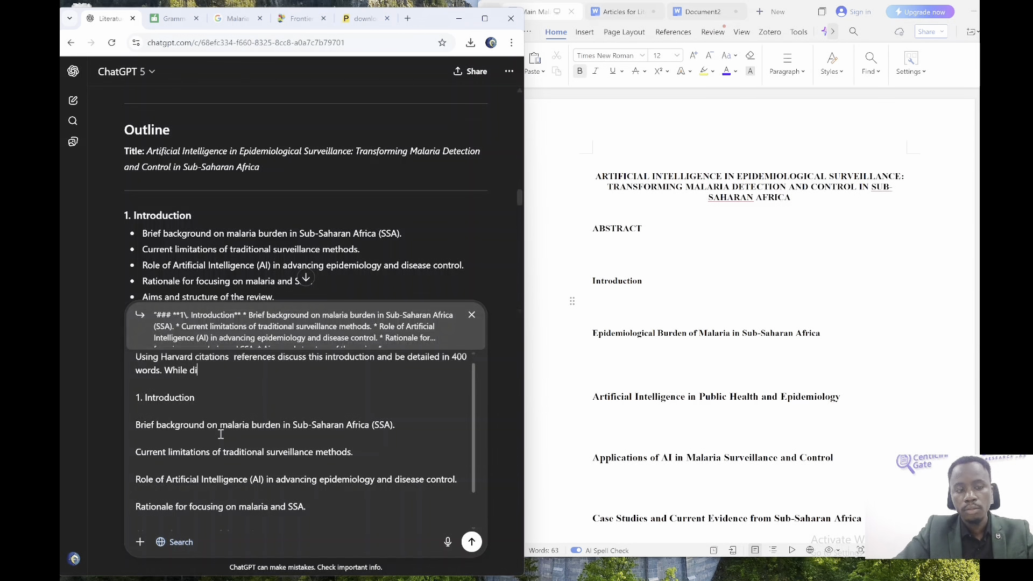
{"action": "type", "text": "scussing rhe he introductions"}
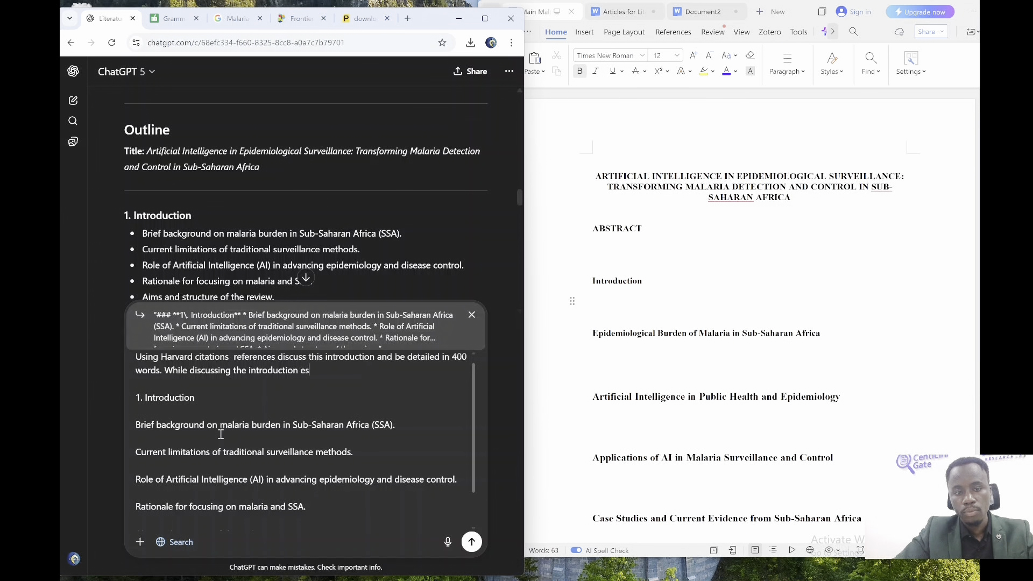
{"action": "key", "text": "BackSpace"}
{"action": "key", "text": "BackSpace"}
{"action": "type", "text": "nsu"}
{"action": "key", "text": "BackSpace"}
{"action": "key", "text": "BackSpace"}
{"action": "key", "text": "BackSpace"}
{"action": "key", "text": "BackSpace"}
{"action": "key", "text": "BackSpace"}
{"action": "key", "text": "BackSpace"}
{"action": "key", "text": "BackSpace"}
{"action": "key", "text": "BackSpace"}
{"action": "key", "text": "BackSpace"}
{"action": "key", "text": "BackSpace"}
{"action": "key", "text": "BackSpace"}
{"action": "key", "text": "BackSpace"}
{"action": "key", "text": "BackSpace"}
{"action": "key", "text": "BackSpace"}
{"action": "key", "text": "BackSpace"}
{"action": "key", "text": "BackSpace"}
{"action": "key", "text": "BackSpace"}
{"action": "key", "text": "BackSpace"}
{"action": "key", "text": "BackSpace"}
{"action": "key", "text": "BackSpace"}
{"action": "type", "text": "nsure "}
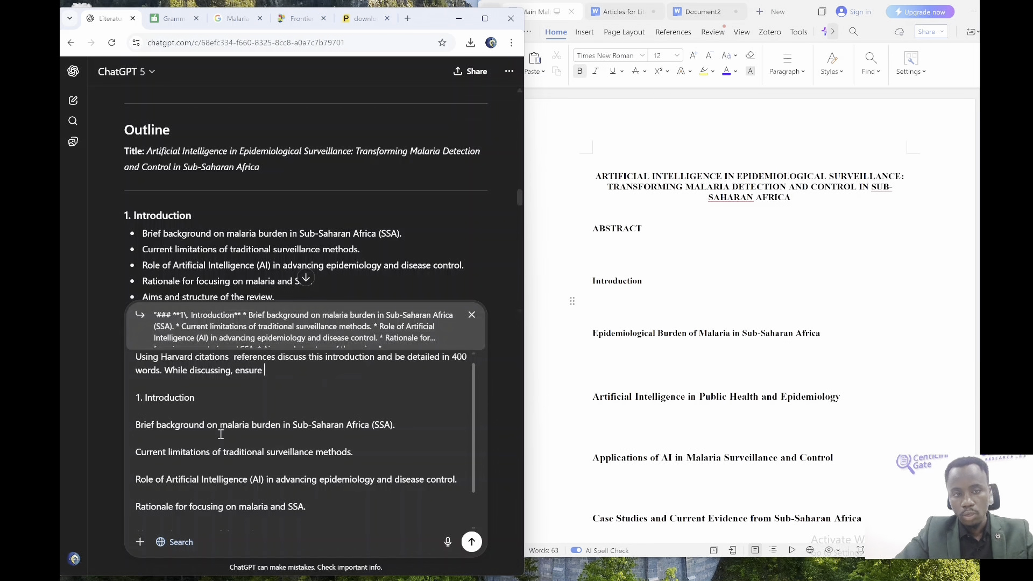
{"action": "type", "text": "that every state"}
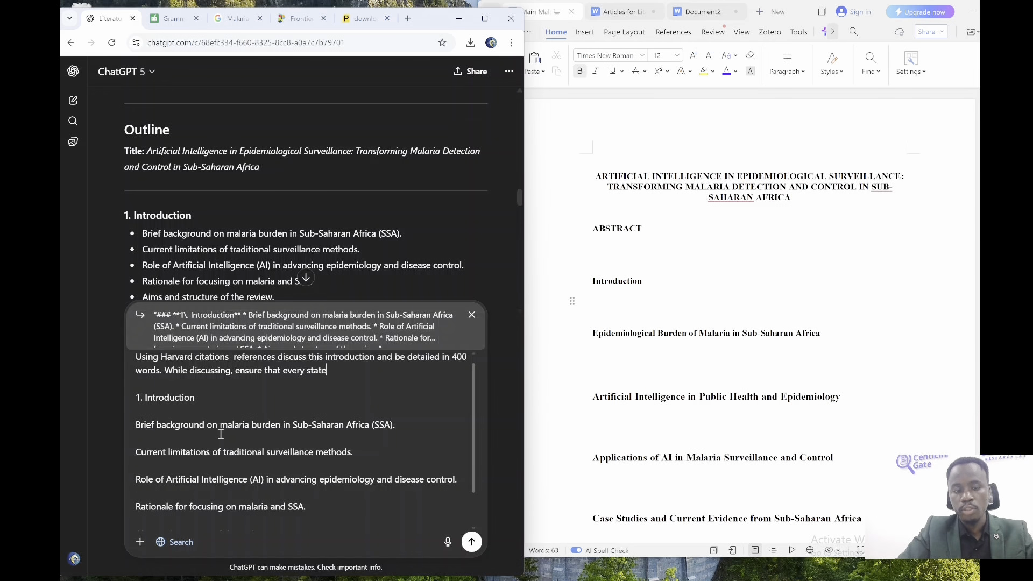
{"action": "type", "text": "ment made is cited and a"}
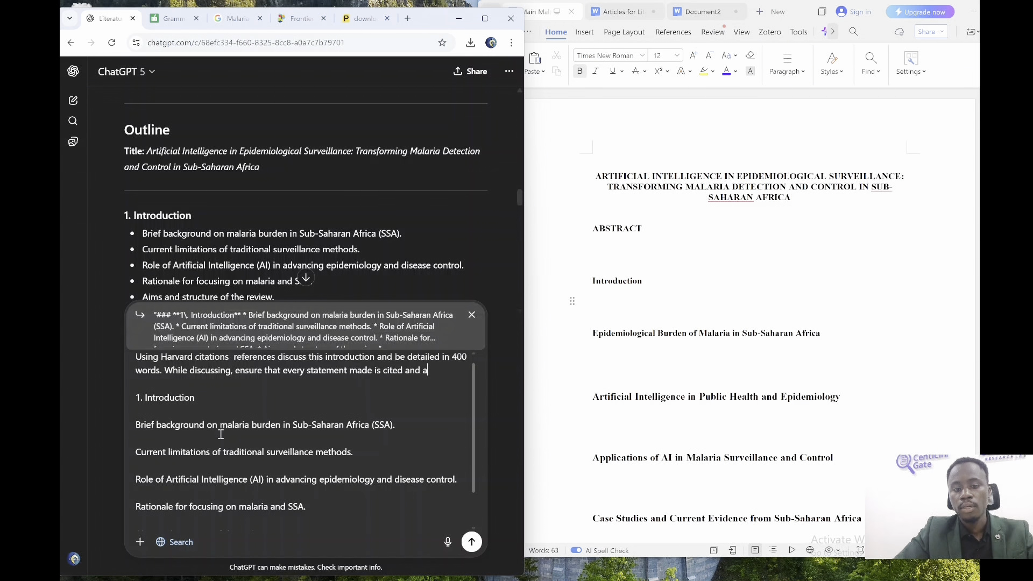
Add the requirement "and also ensure that you extract relevant arguement in writing this piece of evidence" to the instruction
{"action": "type", "text": "lso ensure that you"}
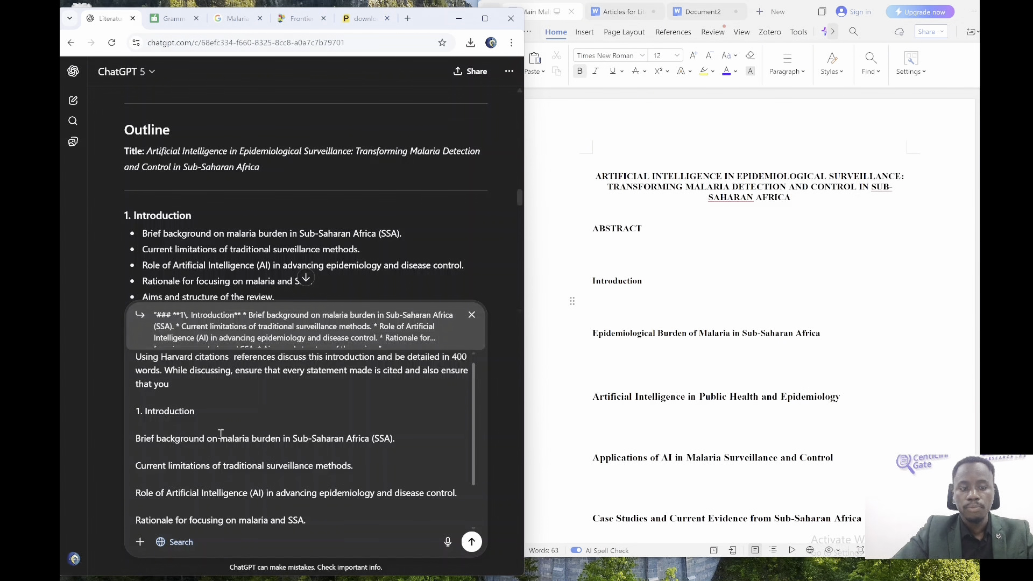
{"action": "key", "text": "BackSpace"}
{"action": "key", "text": "BackSpace"}
{"action": "key", "text": "BackSpace"}
{"action": "key", "text": "BackSpace"}
{"action": "type", "text": "ma"}
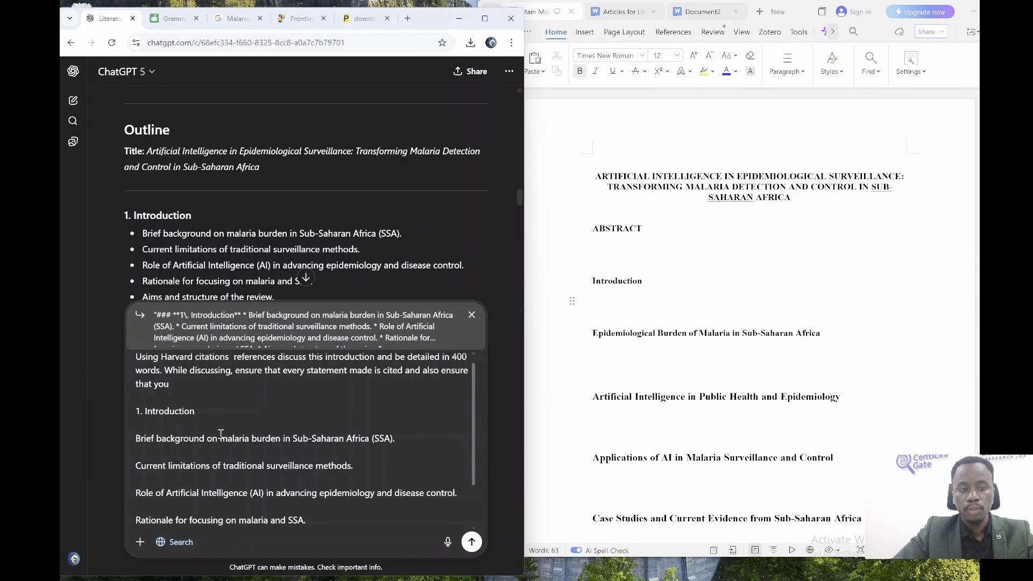
{"action": "type", "text": "xtract rel"}
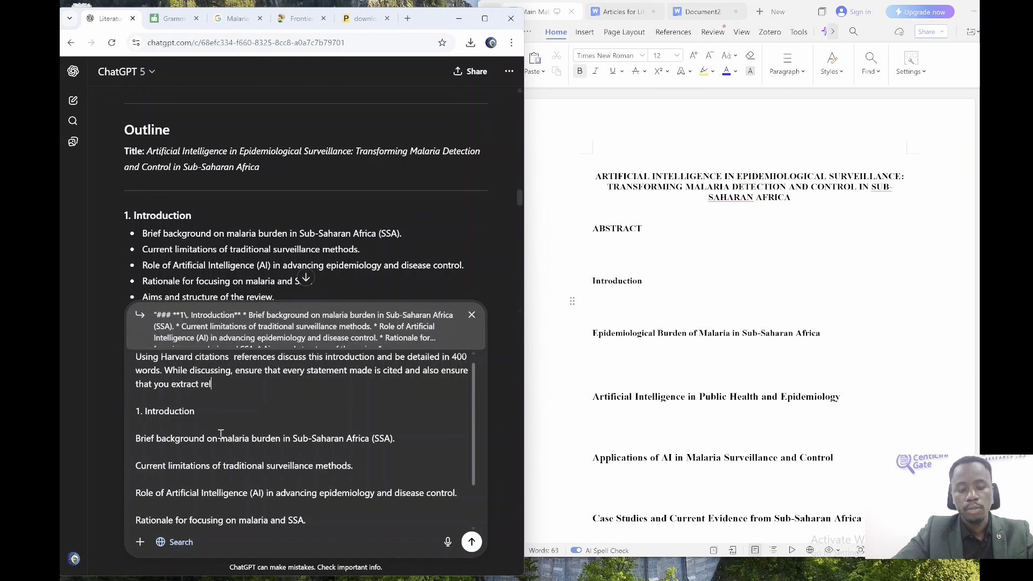
{"action": "type", "text": "evant arg"}
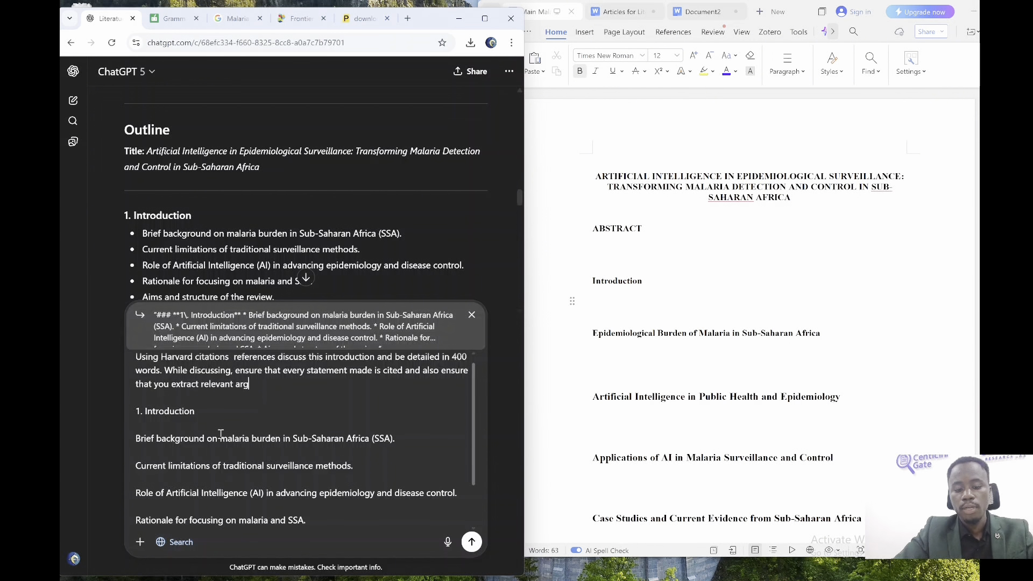
{"action": "type", "text": "uement in writing this pe"}
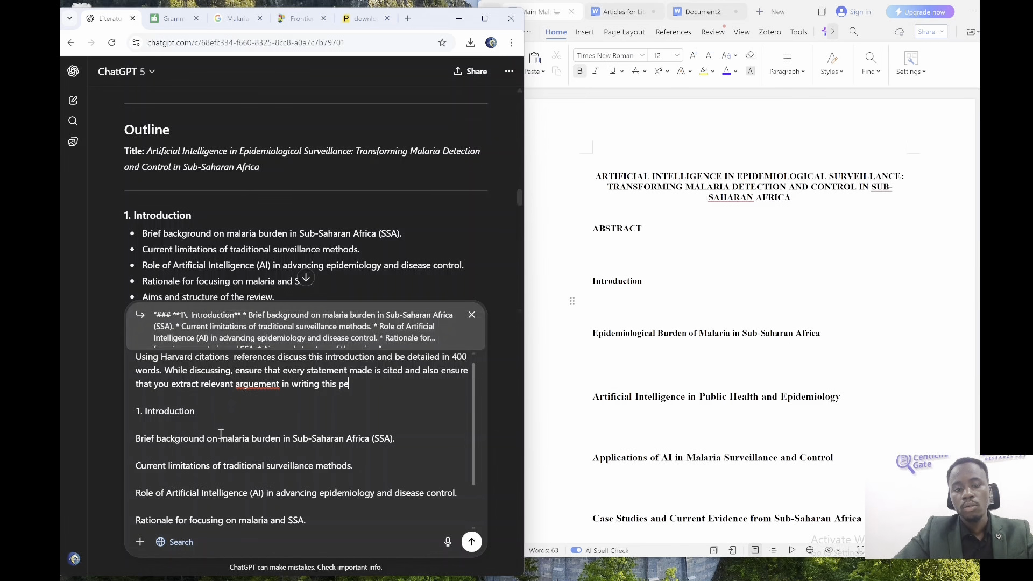
{"action": "type", "text": "of evidence and also make it e"}
{"action": "key", "text": "BackSpace"}
{"action": "key", "text": "BackSpace"}
{"action": "key", "text": "BackSpace"}
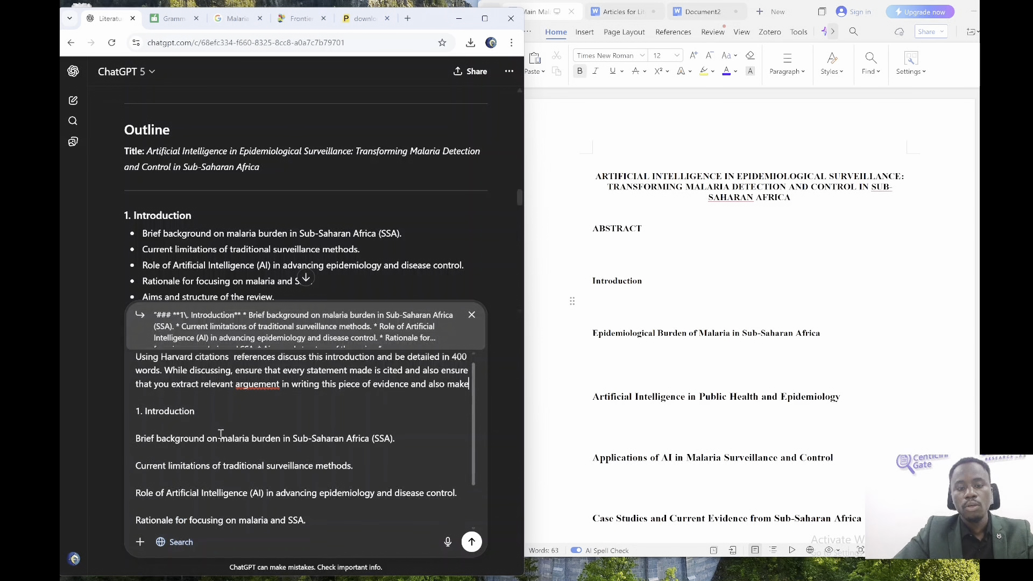
{"action": "key", "text": "BackSpace"}
{"action": "key", "text": "BackSpace"}
{"action": "key", "text": "BackSpace"}
{"action": "key", "text": "BackSpace"}
{"action": "key", "text": "BackSpace"}
{"action": "key", "text": "BackSpace"}
{"action": "key", "text": "BackSpace"}
{"action": "key", "text": "BackSpace"}
{"action": "key", "text": "BackSpace"}
{"action": "key", "text": "BackSpace"}
{"action": "key", "text": "BackSpace"}
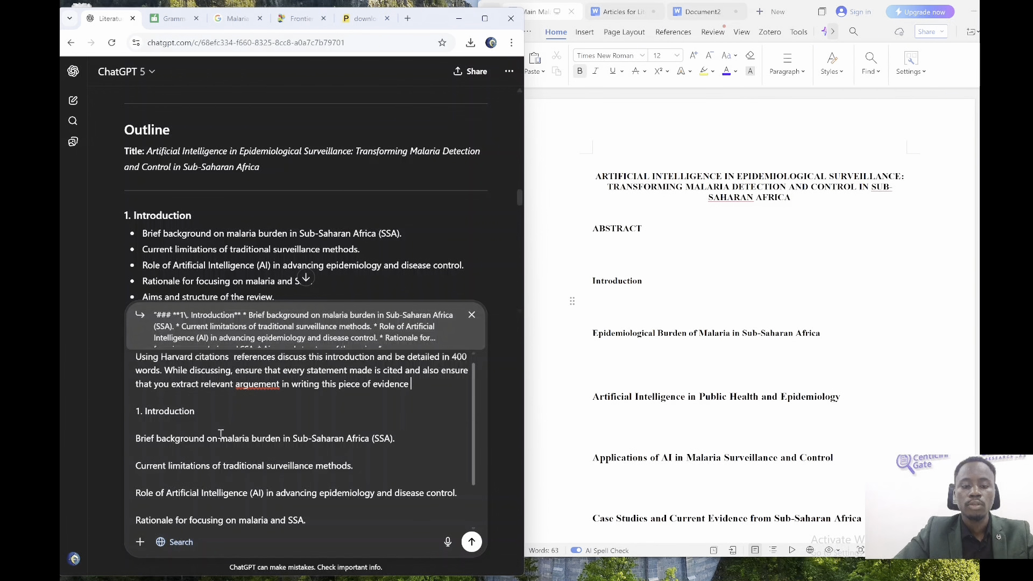
Add "Make sure to support with relevant theories and appropriate statistical data all in 500 words" to the instruction
{"action": "type", "text": "Make sure to"}
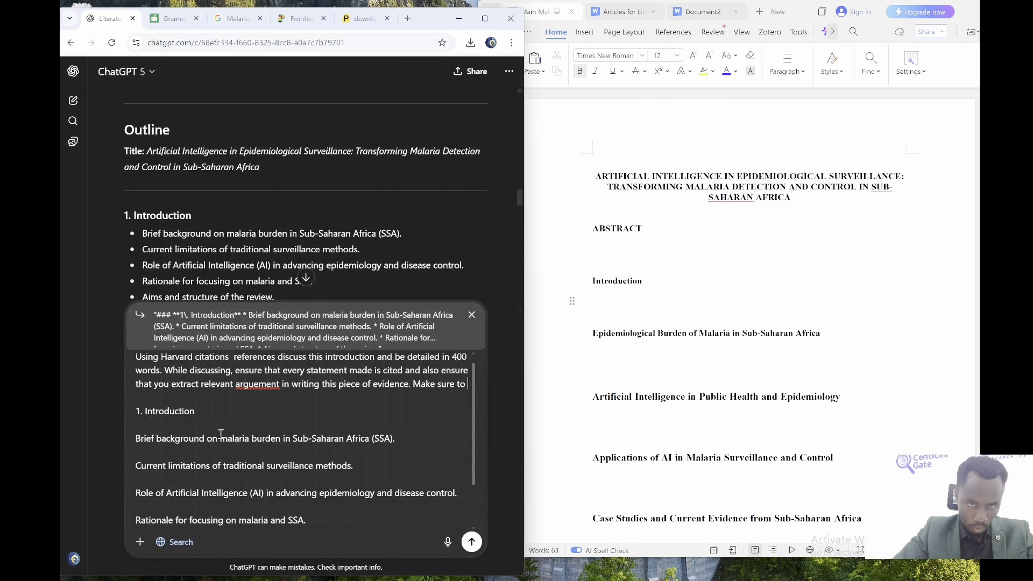
{"action": "type", "text": " support with relevant theories and appropriate"}
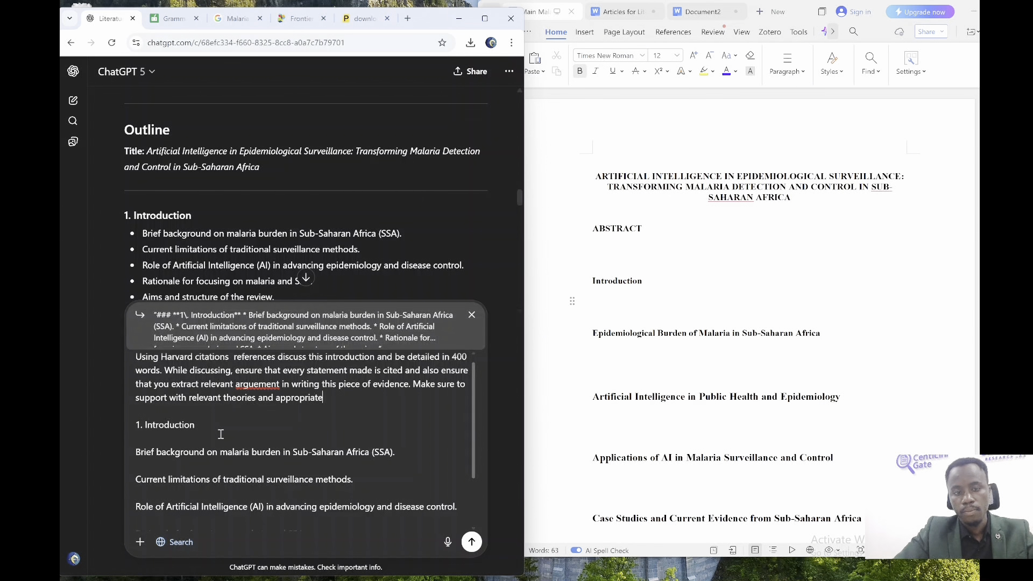
{"action": "type", "text": "statistical data  all in 4"}
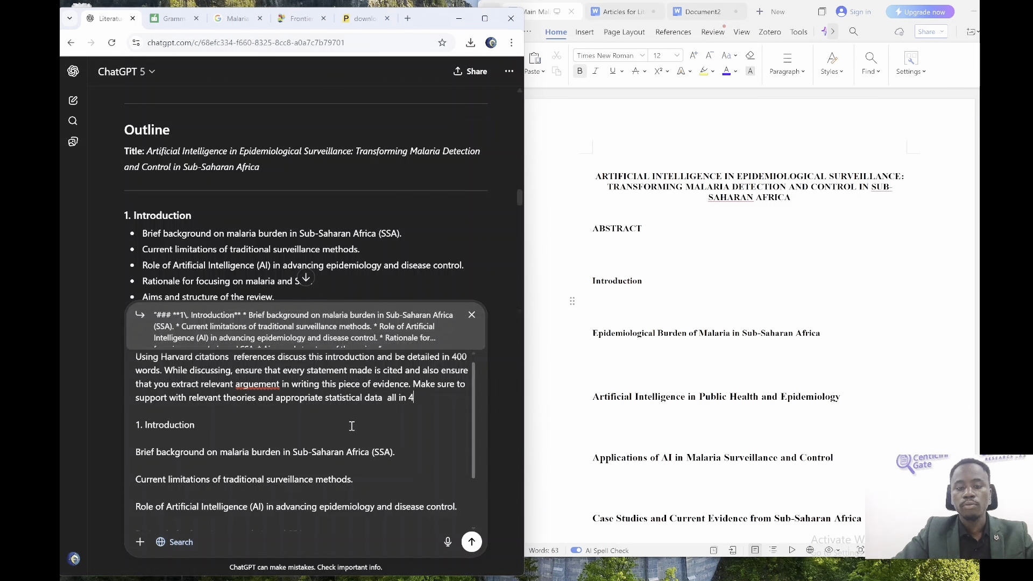
{"action": "key", "text": "BackSpace"}
{"action": "type", "text": "500 words in ju"}
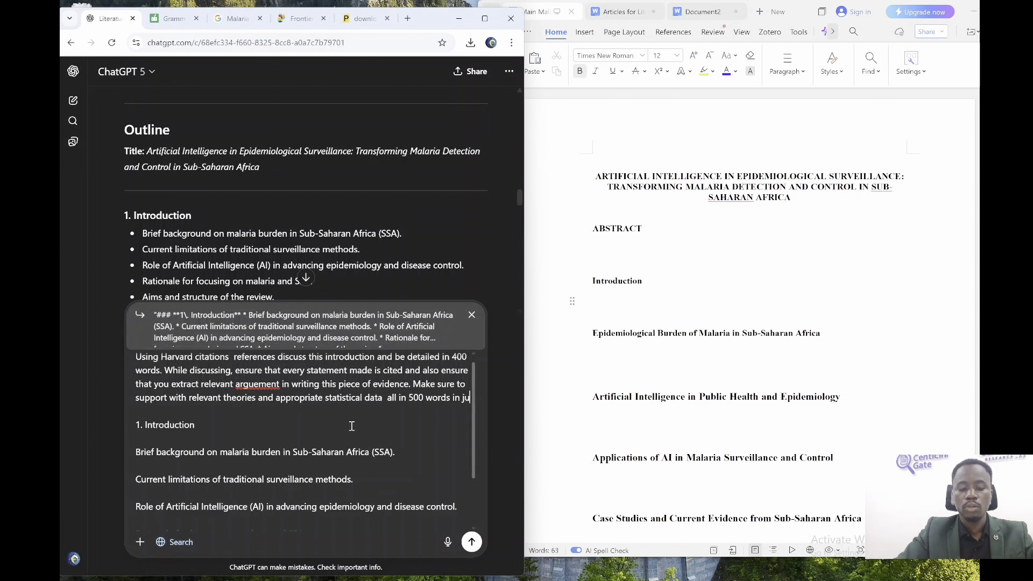
Maximize the browser window while adding "in just 2 long detailed paragraphs and let it also contain the rationale of this review" to the instruction
{"action": "type", "text": "st 2 kolong detailed pagr"}
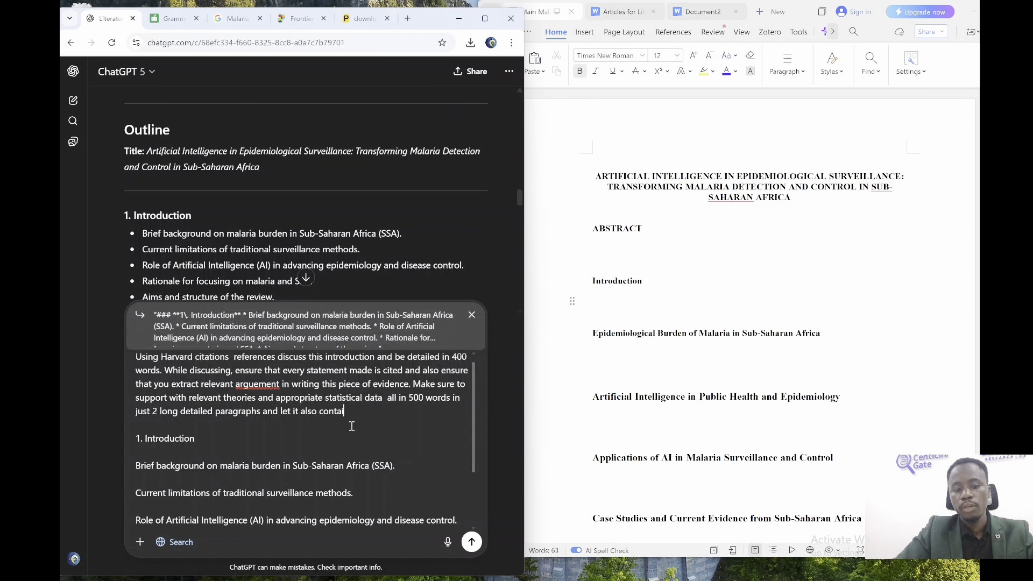
{"action": "type", "text": "nale"}
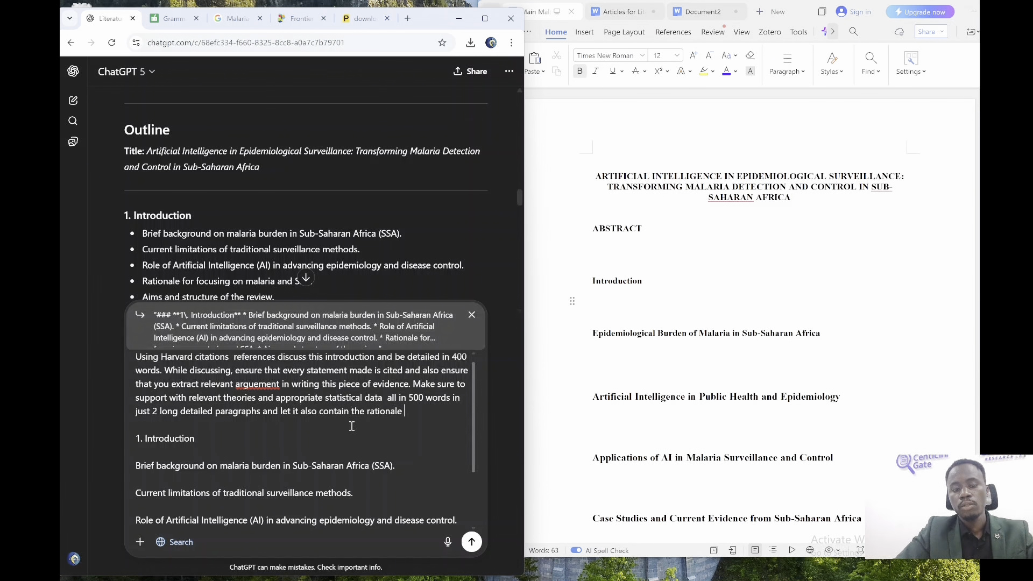
{"action": "left_click", "coordinate": [484, 18]}
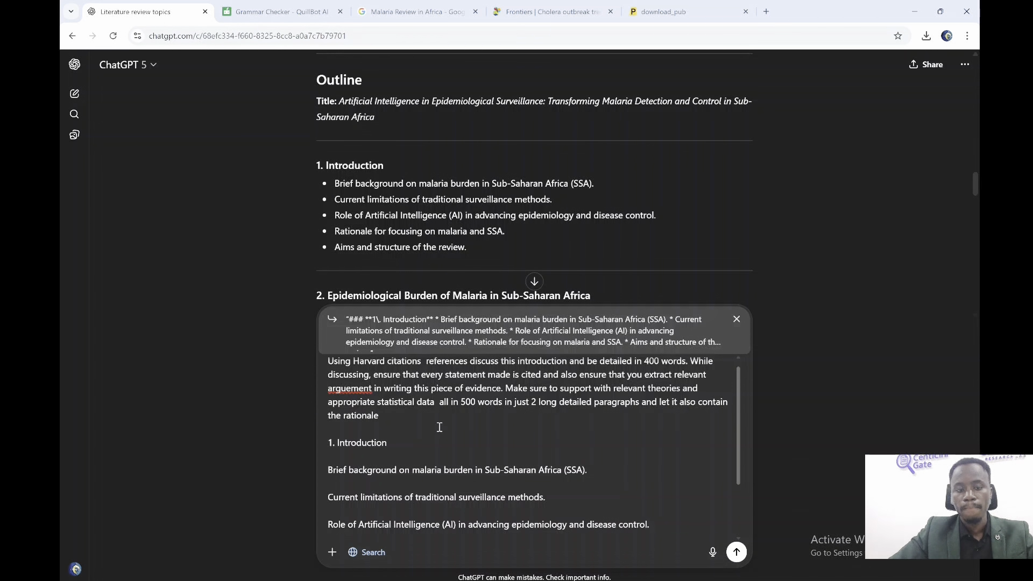
{"action": "type", "text": "po"}
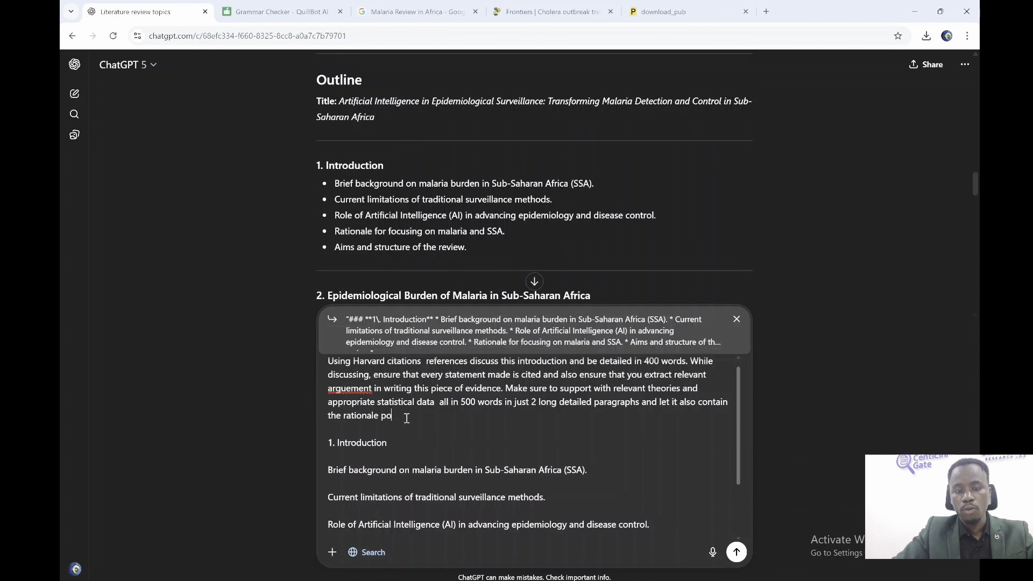
{"action": "key", "text": "BackSpace"}
{"action": "key", "text": "BackSpace"}
{"action": "type", "text": "of thisreveie"}
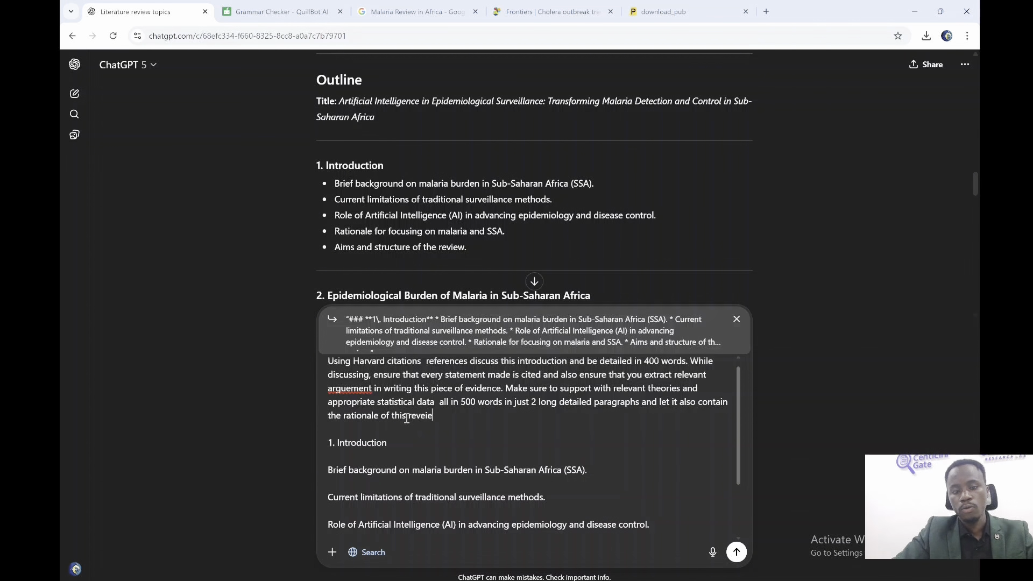
Finish the prompt with "review (i.e While this review is important and relevant to be done)" and send it
{"action": "key", "text": "BackSpace"}
{"action": "key", "text": "BackSpace"}
{"action": "key", "text": "BackSpace"}
{"action": "key", "text": "BackSpace"}
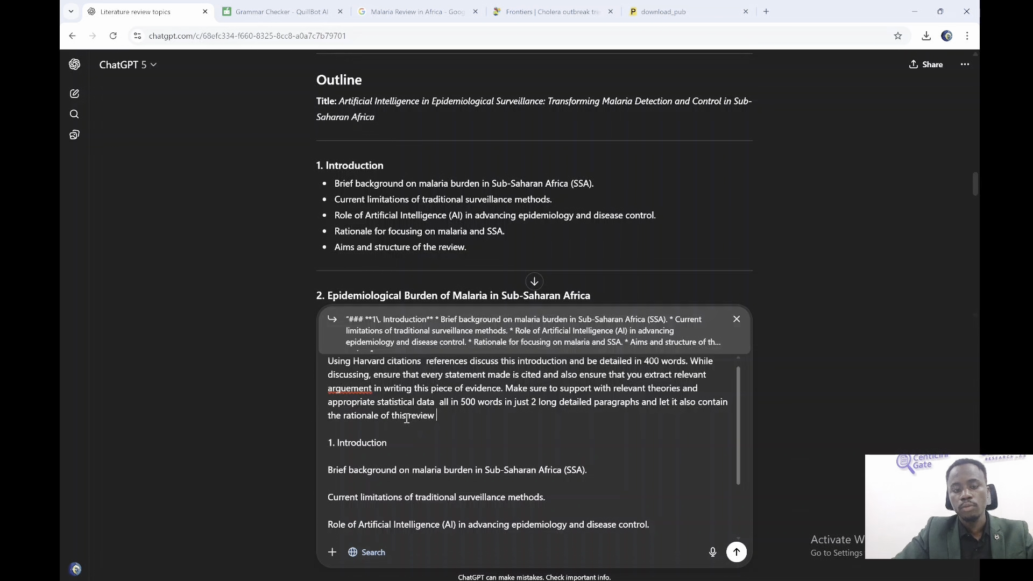
{"action": "type", "text": "iew (i.e While this re"}
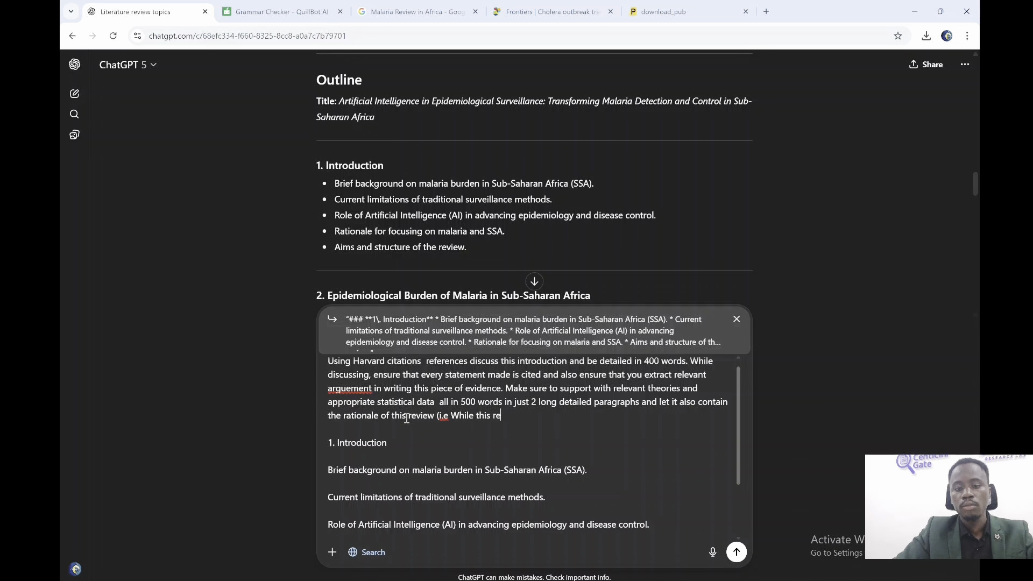
{"action": "type", "text": "view is important and"}
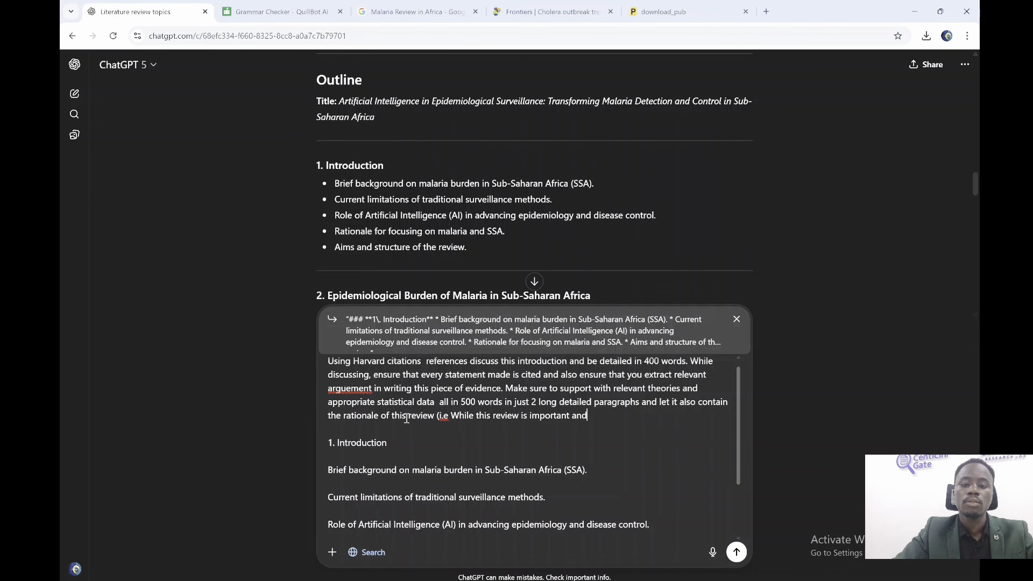
{"action": "type", "text": " relevant to b"}
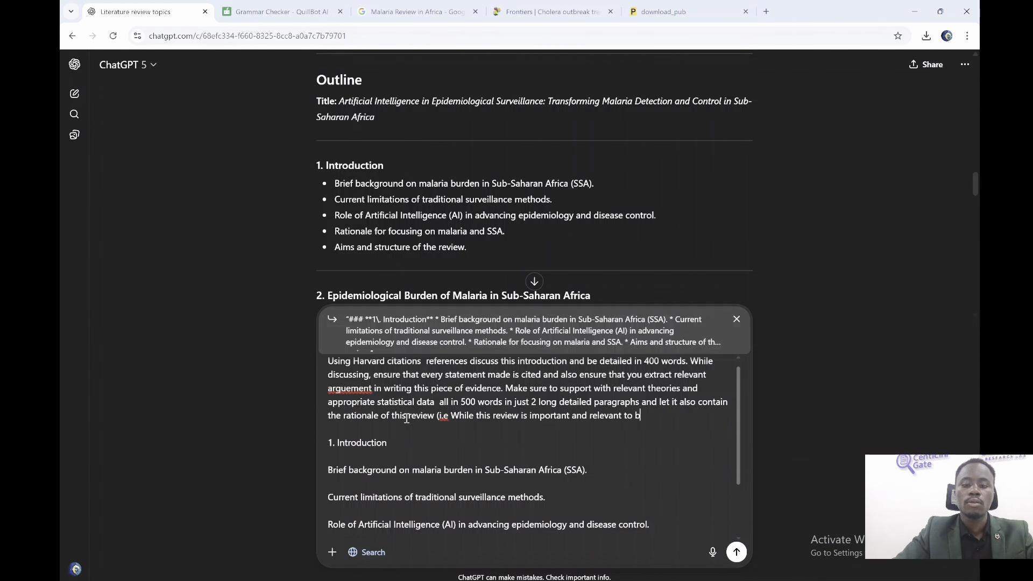
{"action": "type", "text": "e done"}
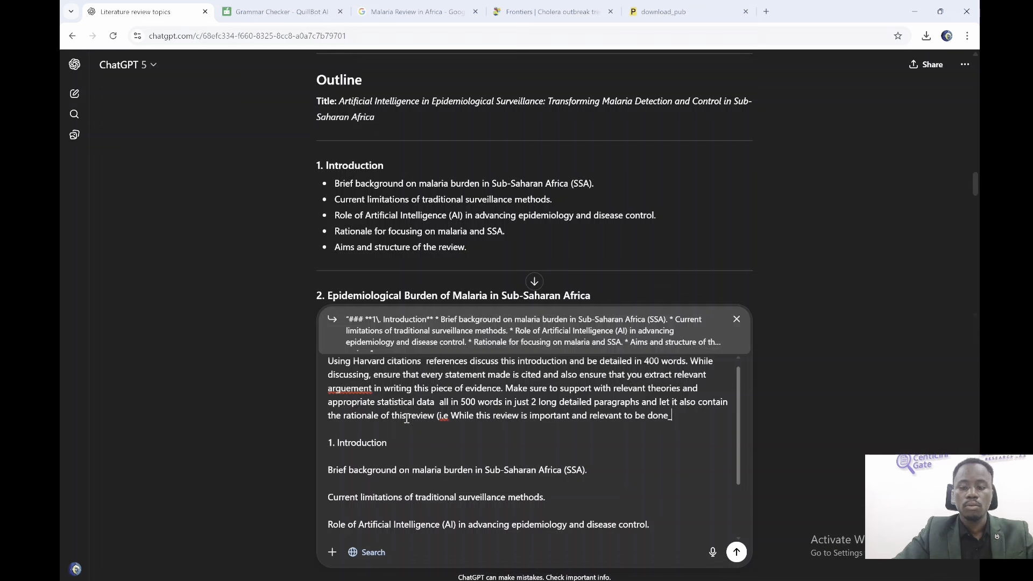
{"action": "key", "text": "shift+Return"}
{"action": "key", "text": "Return"}
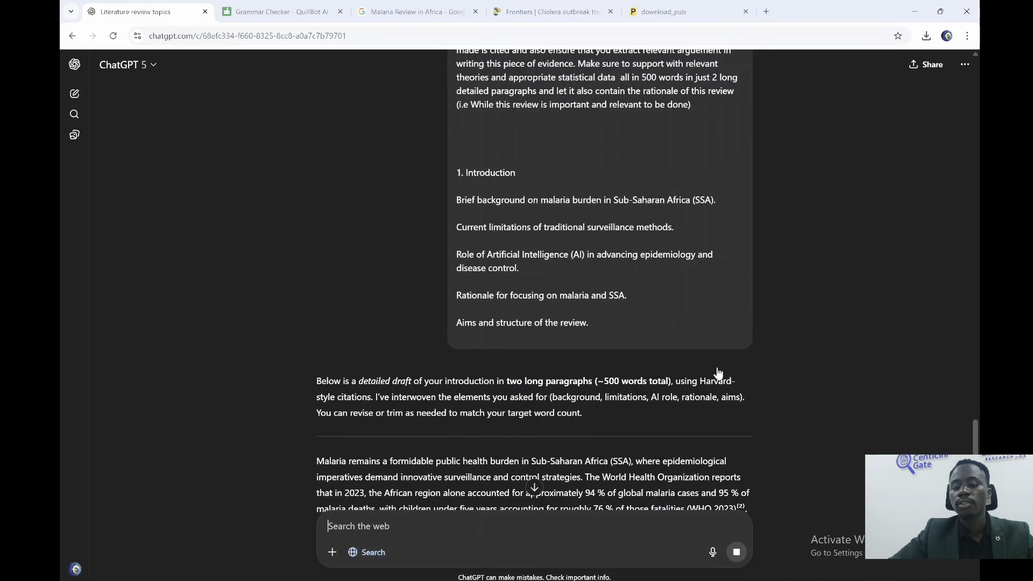
Read through the generated introduction, then request "List the references with their links" in the same chat
{"action": "left_click", "coordinate": [975, 400]}
{"action": "left_click_drag", "start_coordinate": [975, 399], "coordinate": [975, 488]}
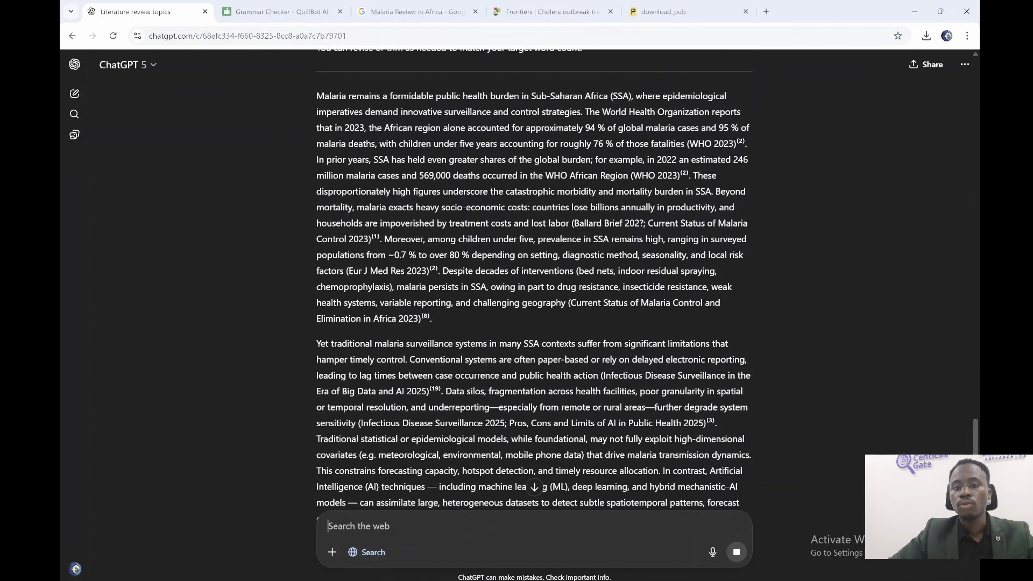
{"action": "scroll", "coordinate": [534, 279], "scroll_direction": "down", "scroll_amount": 8}
{"action": "scroll", "coordinate": [535, 258], "scroll_direction": "up", "scroll_amount": 2}
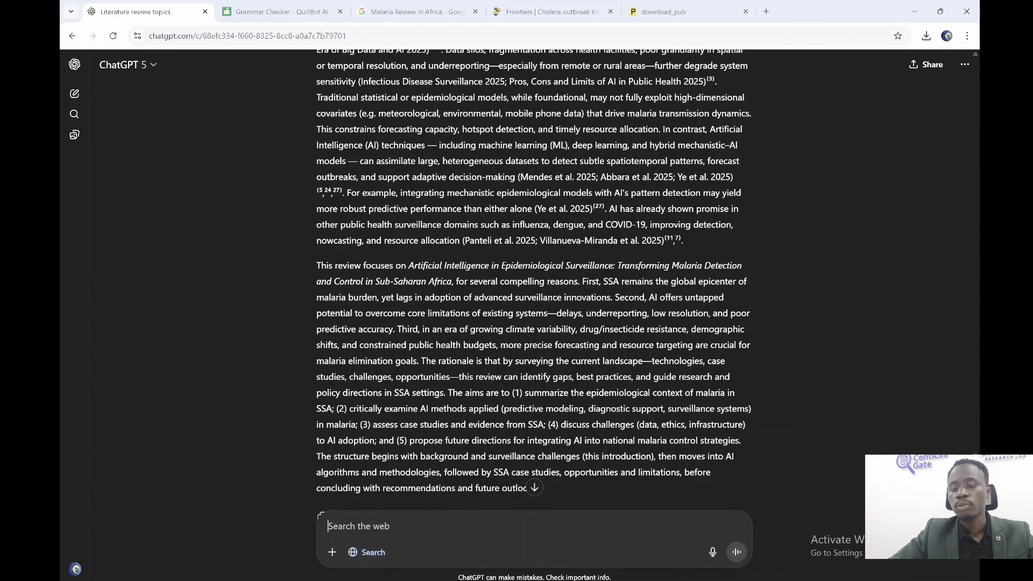
{"action": "scroll", "coordinate": [534, 269], "scroll_direction": "down", "scroll_amount": 2}
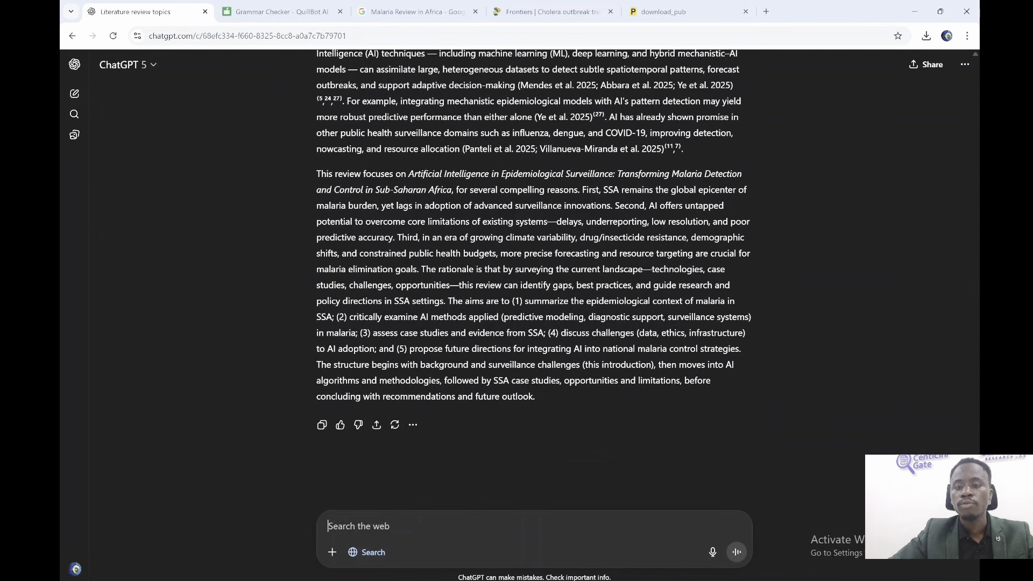
{"action": "type", "text": "List the"}
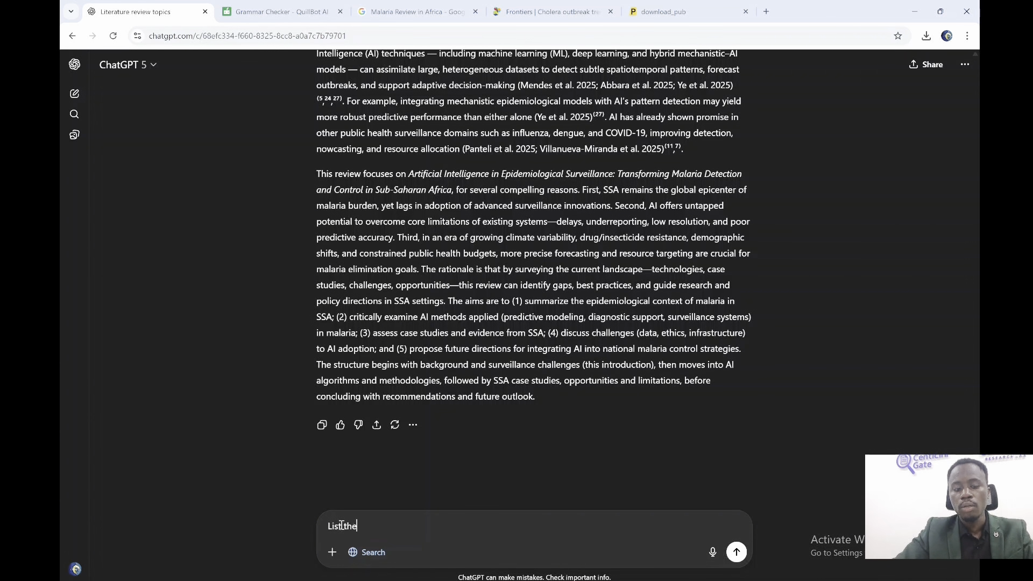
{"action": "type", "text": " refrences with their links"}
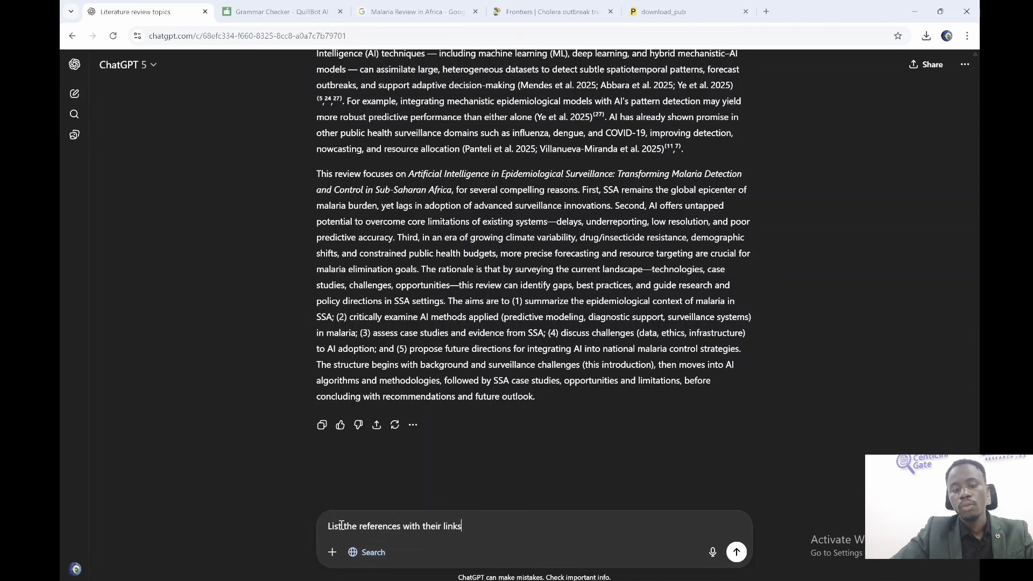
{"action": "key", "text": "Return"}
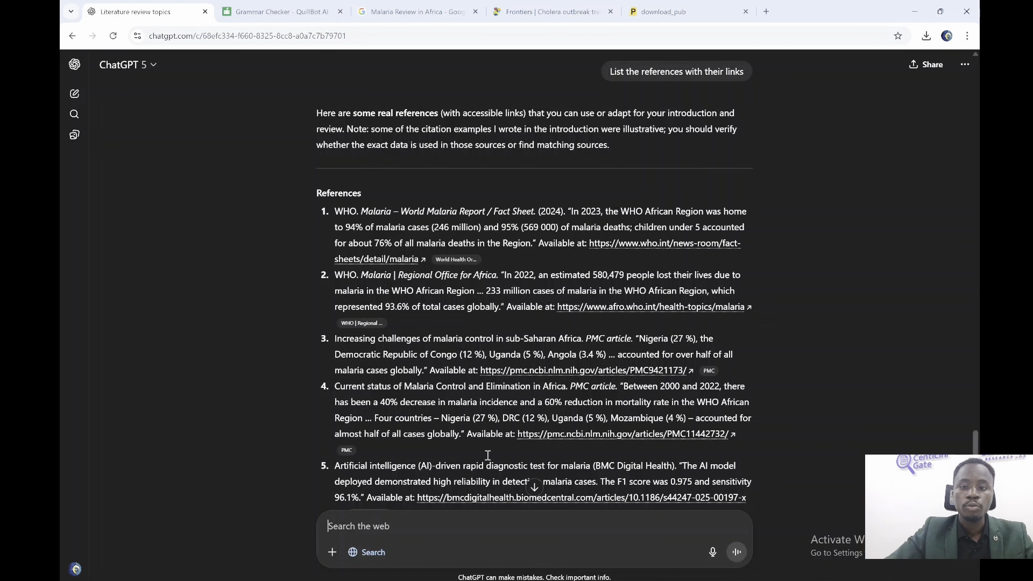
Check the links of references 1 and 2, the WHO malaria fact sheet and the WHO Regional Office for Africa page, returning to the chat
{"action": "left_click", "coordinate": [653, 243]}
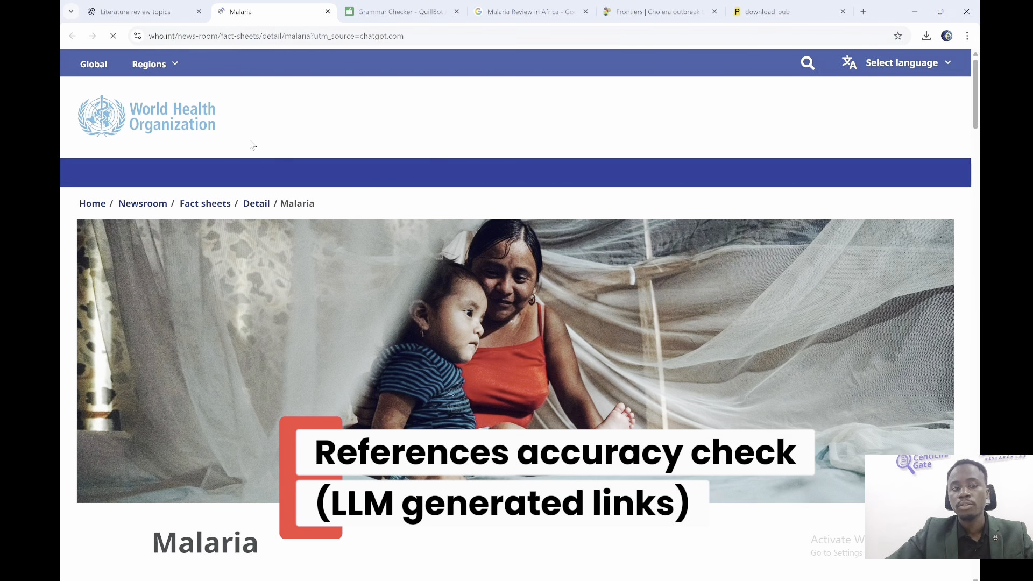
{"action": "left_click", "coordinate": [126, 7]}
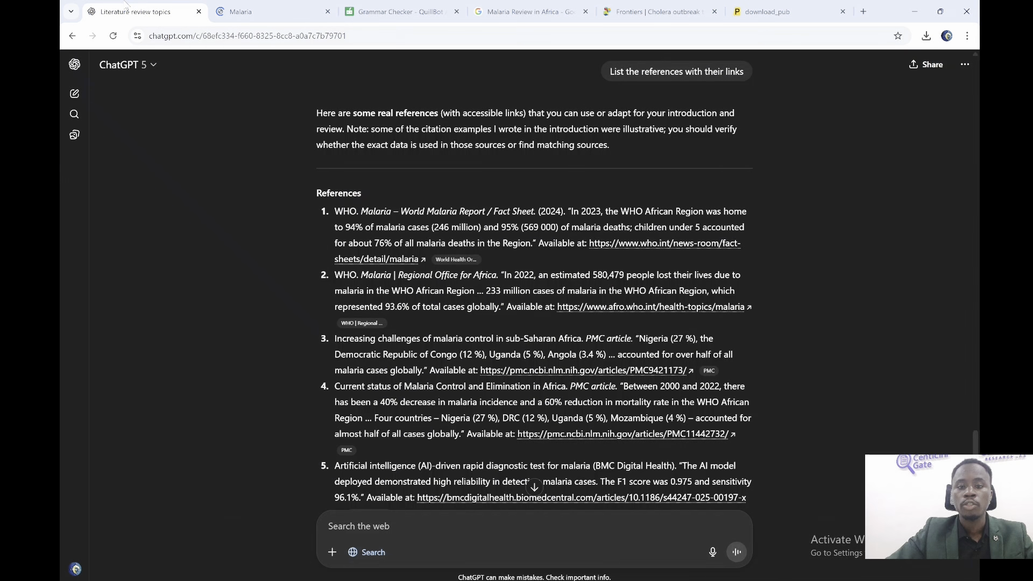
{"action": "left_click", "coordinate": [640, 309]}
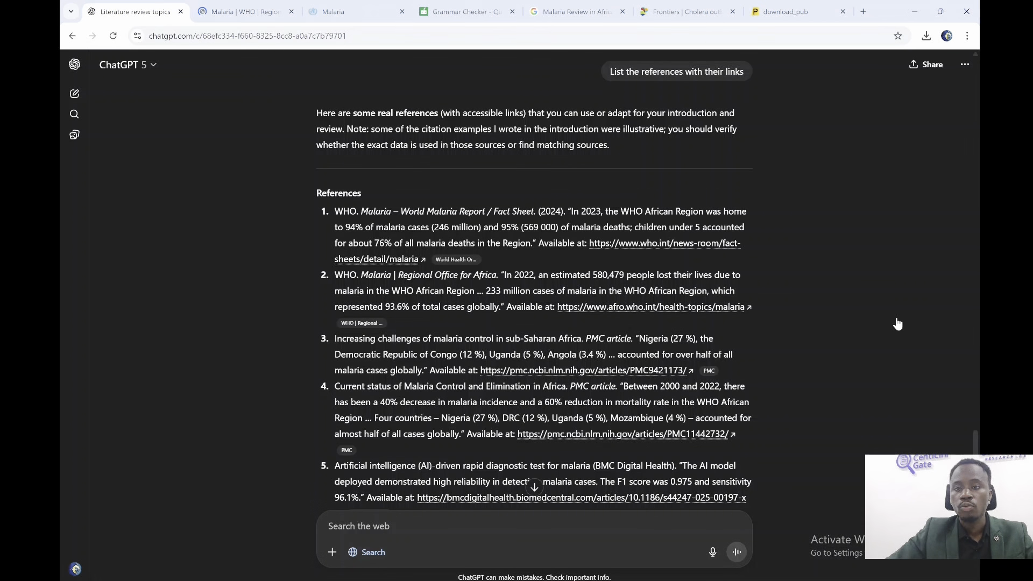
{"action": "left_click", "coordinate": [132, 12]}
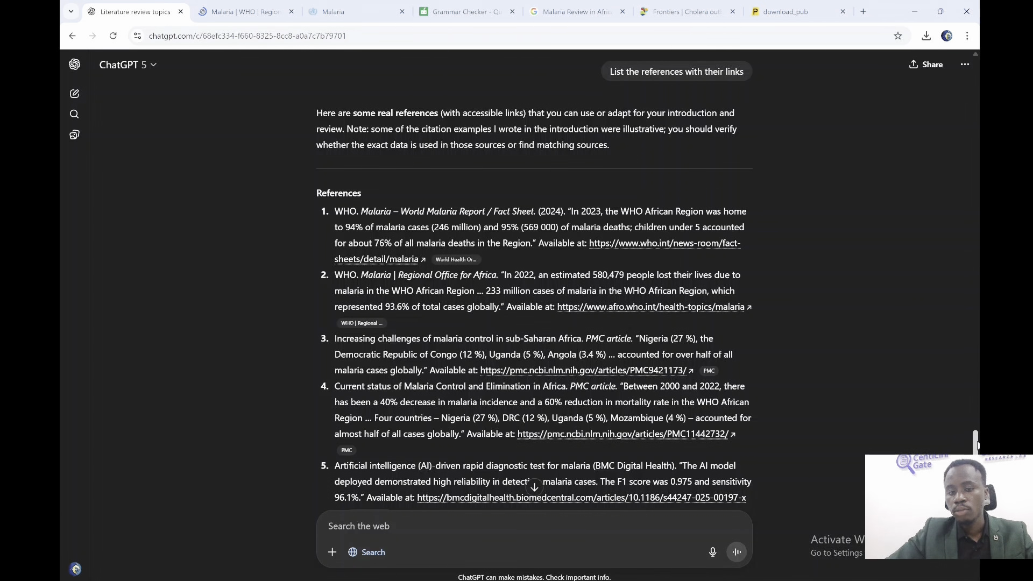
Check the links of reference 7 on nature.com and reference 9 on arxiv.org, returning to the chat each time
{"action": "scroll", "coordinate": [385, 264], "scroll_direction": "down", "scroll_amount": 7}
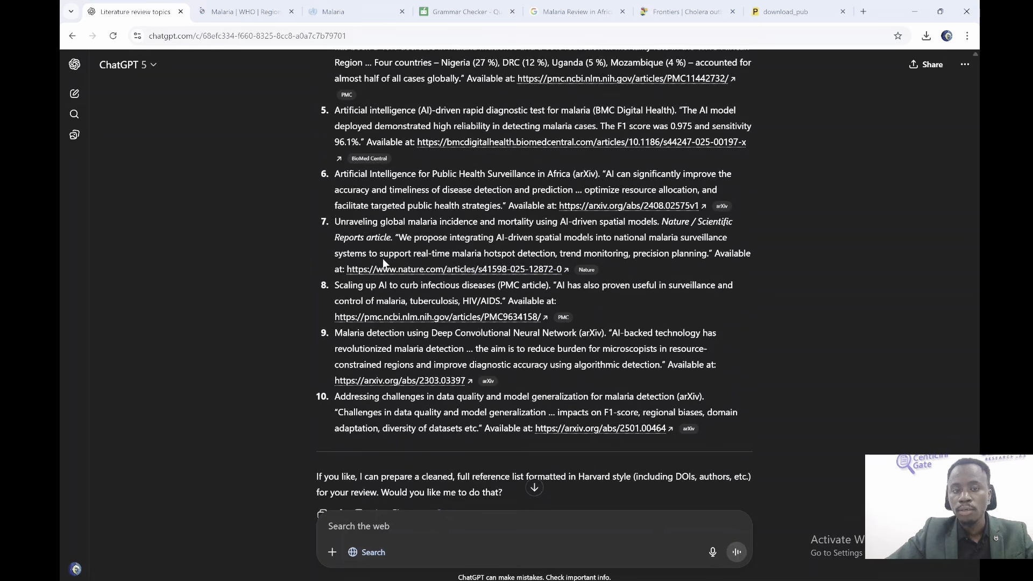
{"action": "left_click", "coordinate": [392, 270]}
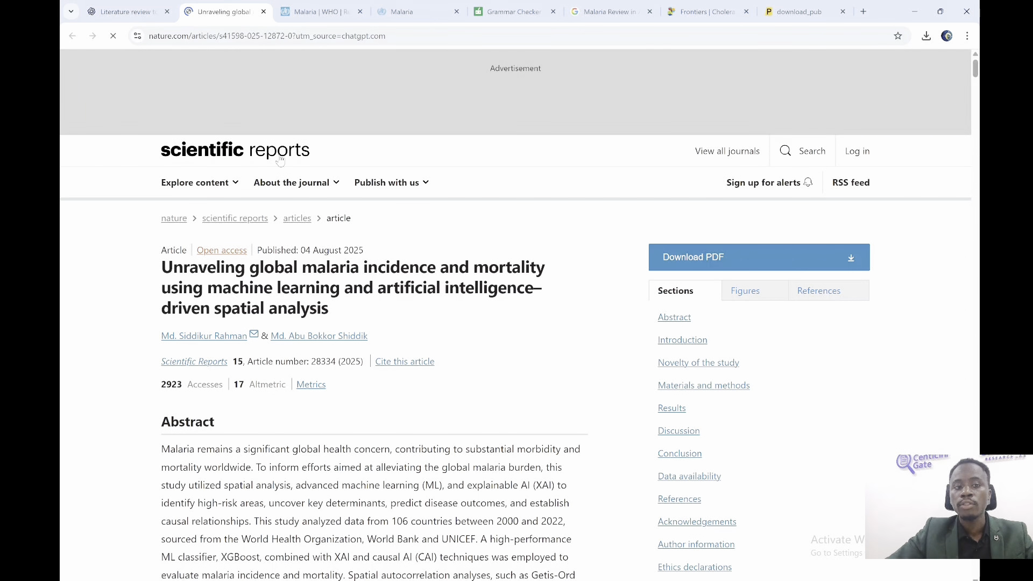
{"action": "left_click", "coordinate": [159, 6]}
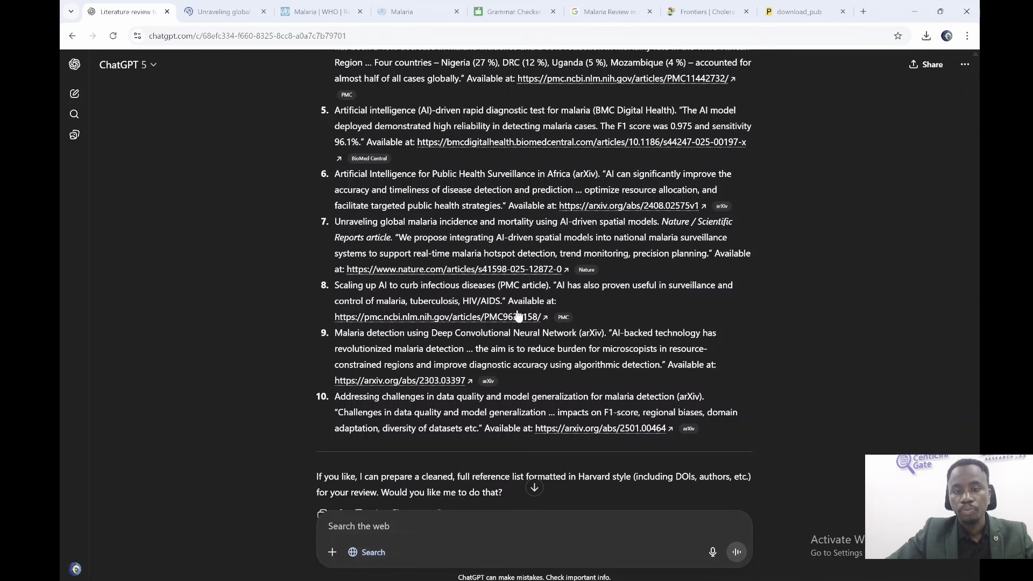
{"action": "left_click", "coordinate": [443, 382]}
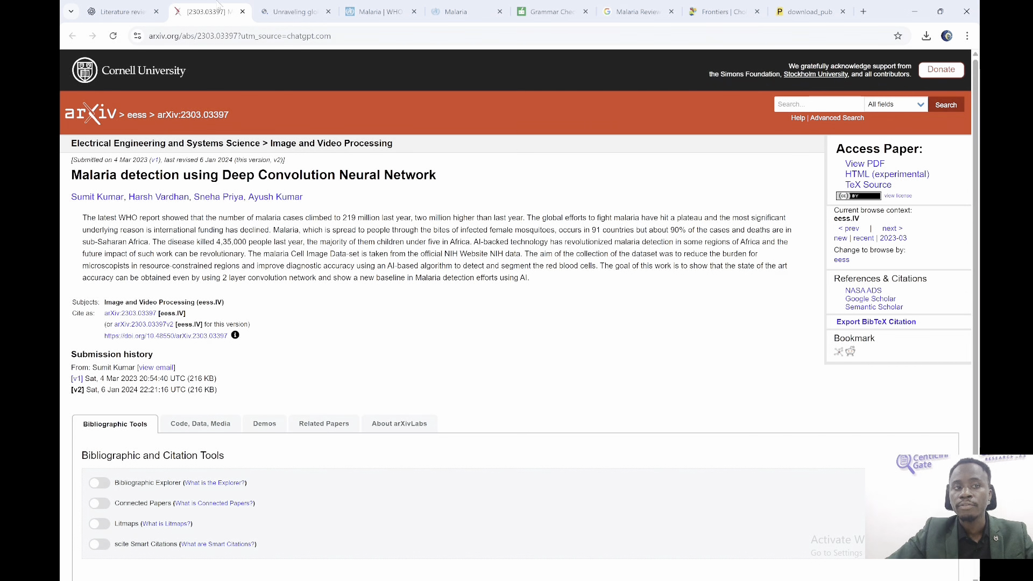
{"action": "left_click", "coordinate": [122, 10]}
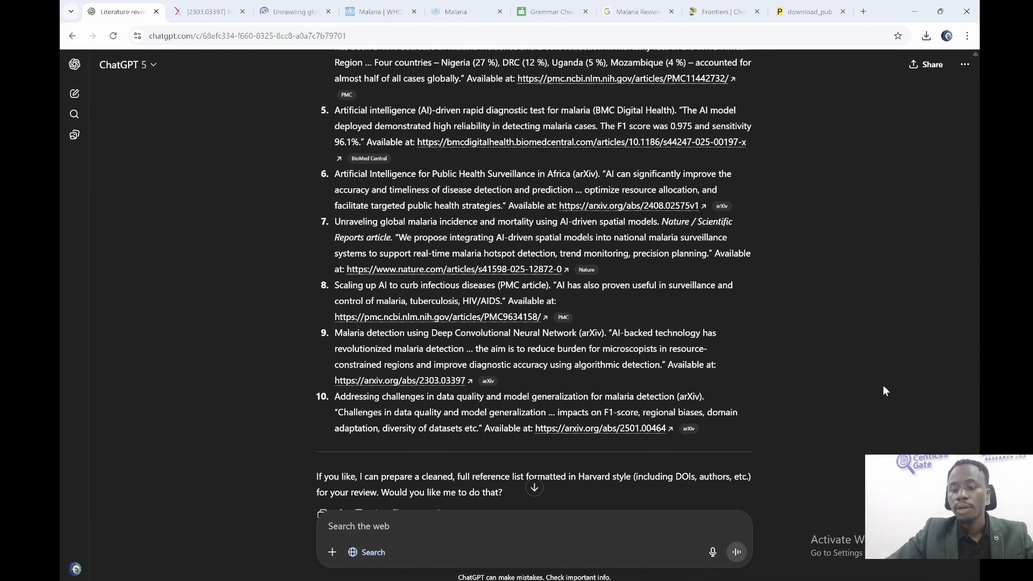
Close the four reference pages that were opened for checking
{"action": "left_click", "coordinate": [243, 12]}
{"action": "left_click", "coordinate": [242, 12]}
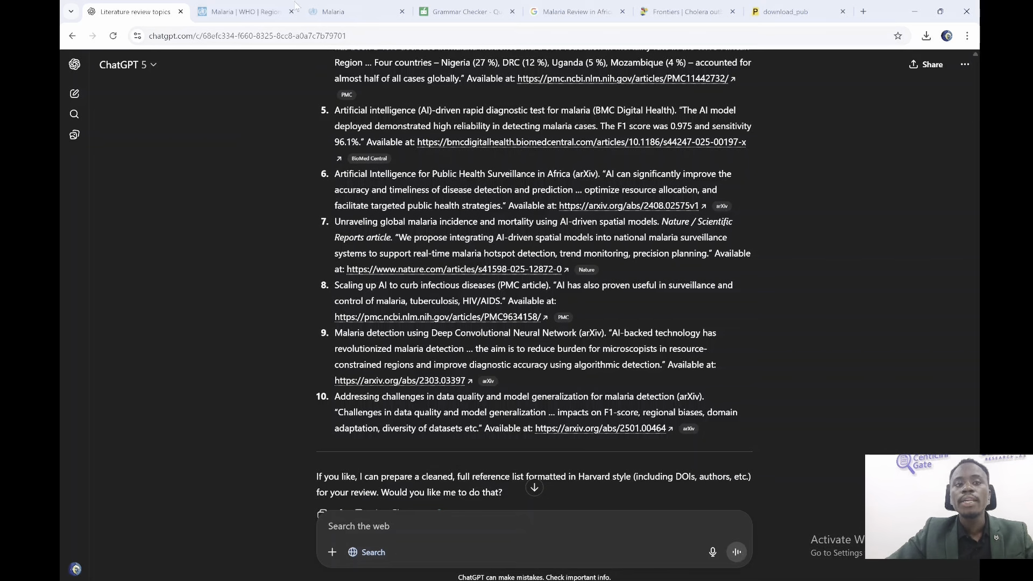
{"action": "left_click", "coordinate": [291, 12]}
{"action": "left_click", "coordinate": [292, 12]}
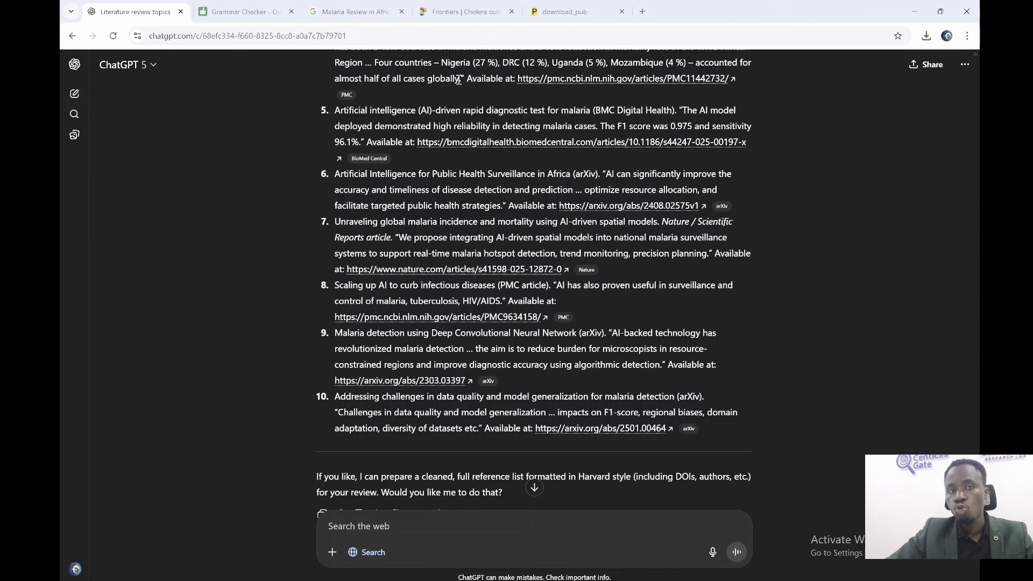
Copy all three paragraphs of the generated introduction and switch to the main manuscript in WPS Office
{"action": "scroll", "coordinate": [967, 411], "scroll_direction": "up", "scroll_amount": 10}
{"action": "scroll", "coordinate": [545, 364], "scroll_direction": "up", "scroll_amount": 3}
{"action": "scroll", "coordinate": [545, 364], "scroll_direction": "down", "scroll_amount": 5}
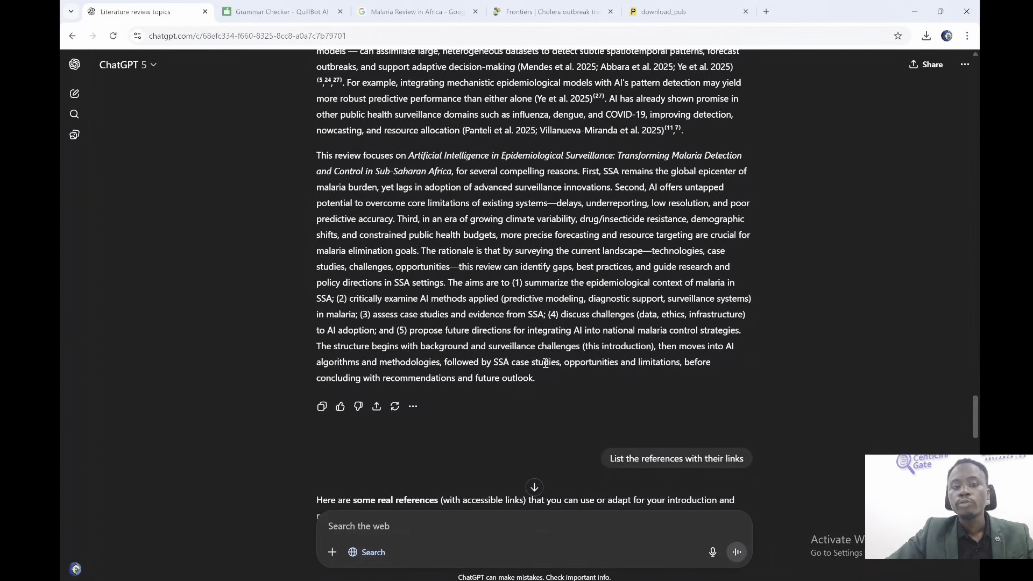
{"action": "left_click_drag", "start_coordinate": [519, 331], "coordinate": [299, 179]}
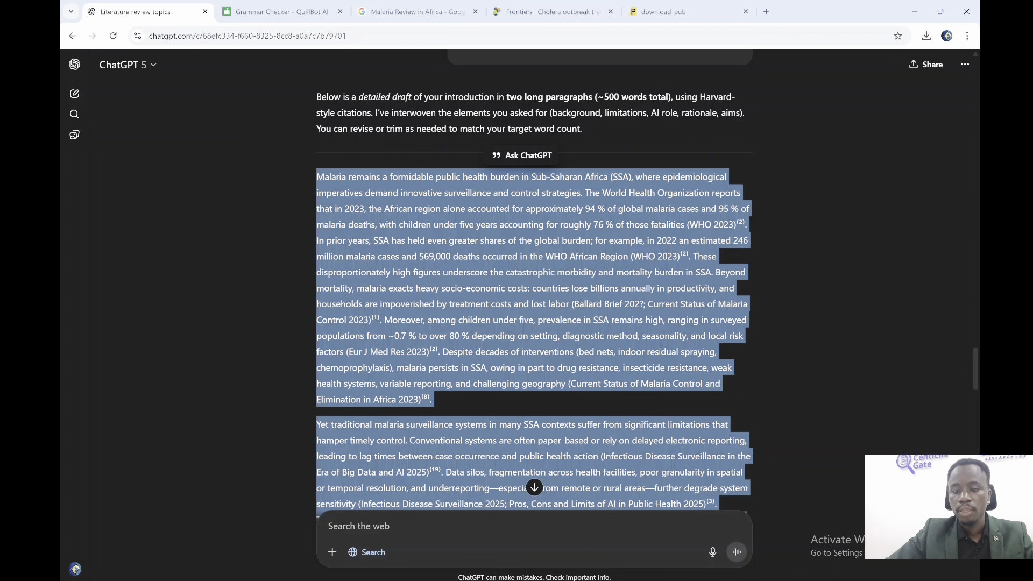
{"action": "left_click", "coordinate": [746, 580]}
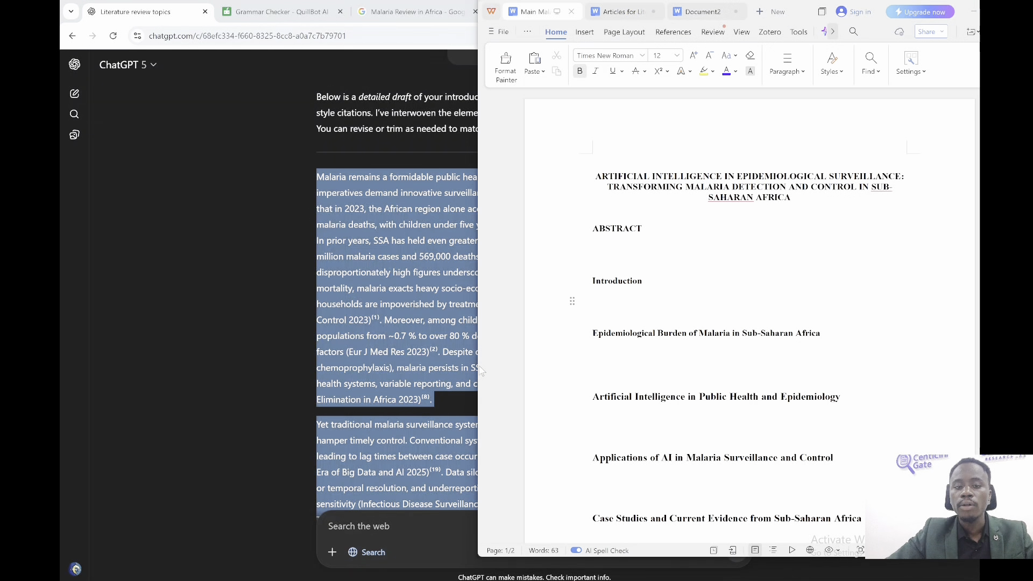
Switch back to the browser, close the download_pub PDF and examine the Introduction of the Frontiers cholera outbreak article
{"action": "left_click", "coordinate": [457, 10]}
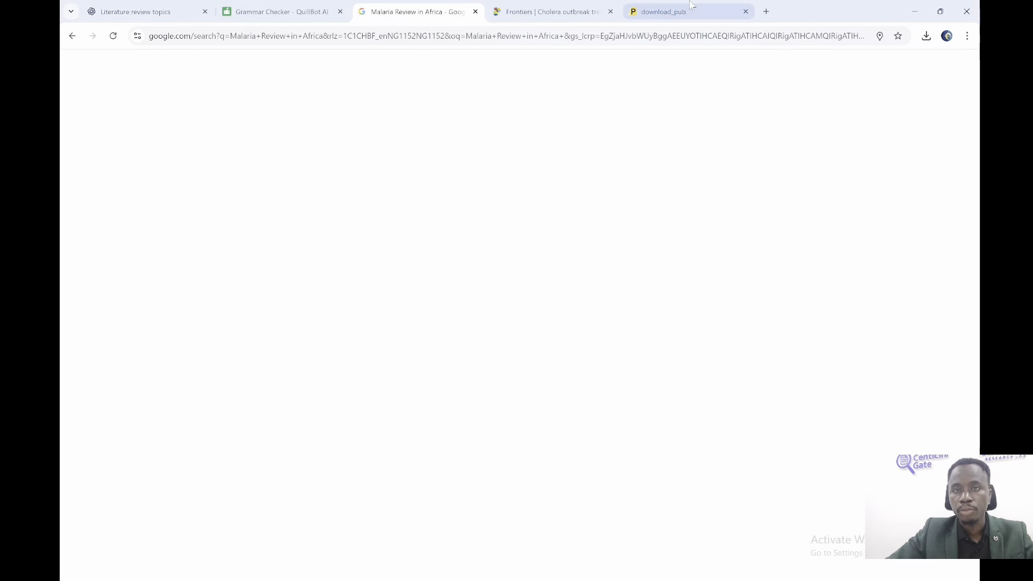
{"action": "left_click", "coordinate": [691, 6]}
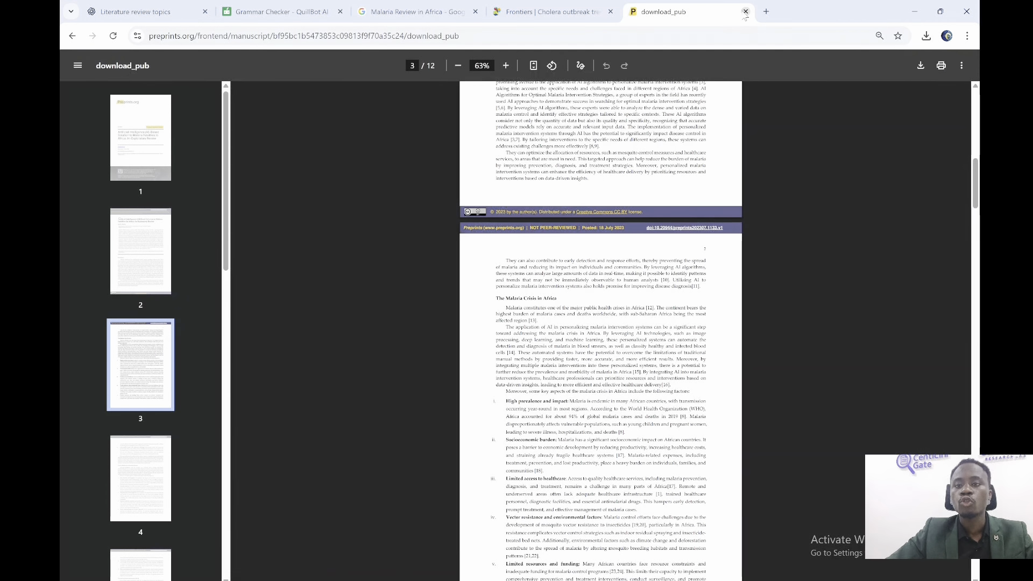
{"action": "left_click", "coordinate": [746, 12]}
{"action": "left_click", "coordinate": [397, 5]}
{"action": "left_click", "coordinate": [562, 6]}
{"action": "mouse_move", "coordinate": [976, 113]}
{"action": "left_mouse_down"}
{"action": "mouse_move", "coordinate": [975, 90]}
{"action": "mouse_move", "coordinate": [975, 111]}
{"action": "left_mouse_up"}
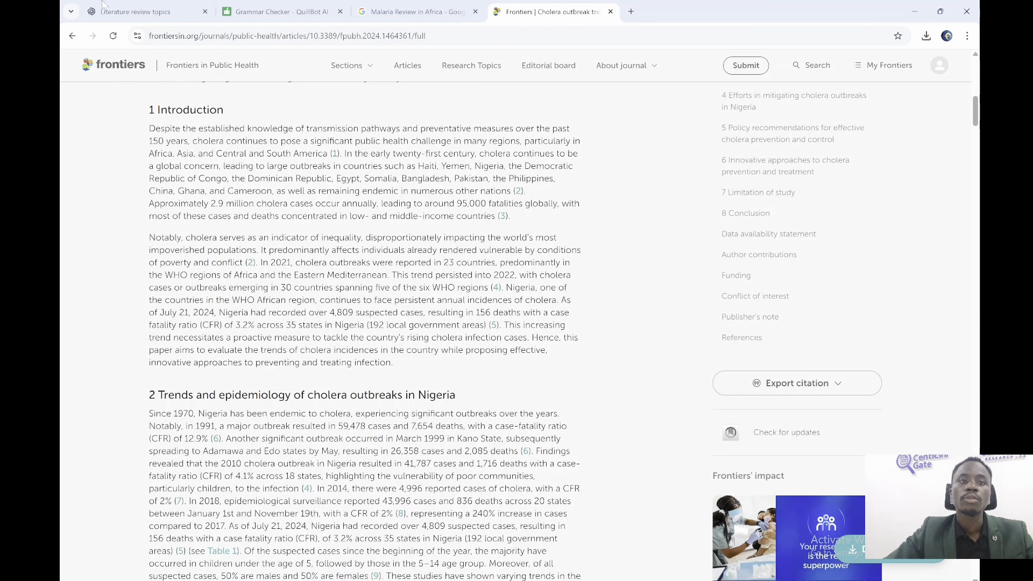
Paste the copied introduction into QuillBot's Grammar Checker and review the text from its first paragraph
{"action": "left_click", "coordinate": [276, 11]}
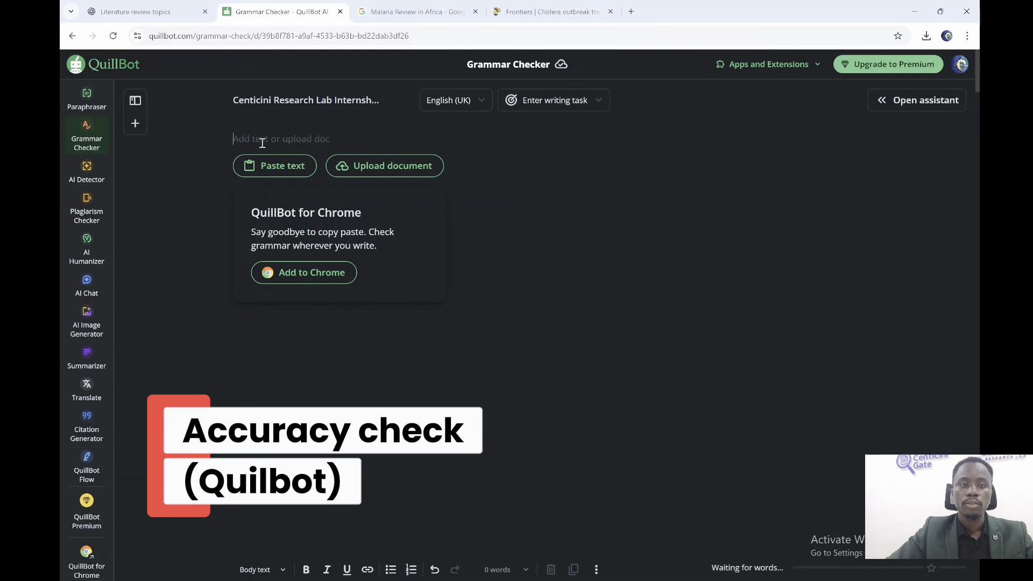
{"action": "key", "text": "ctrl+v"}
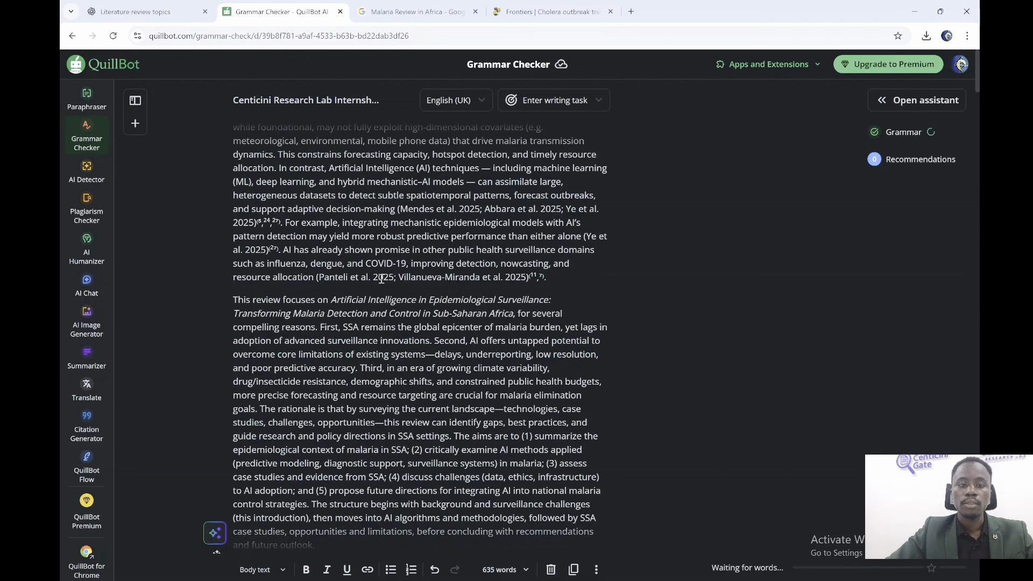
{"action": "key", "text": "ctrl+a"}
{"action": "triple_click", "coordinate": [425, 223]}
{"action": "left_click", "coordinate": [552, 211]}
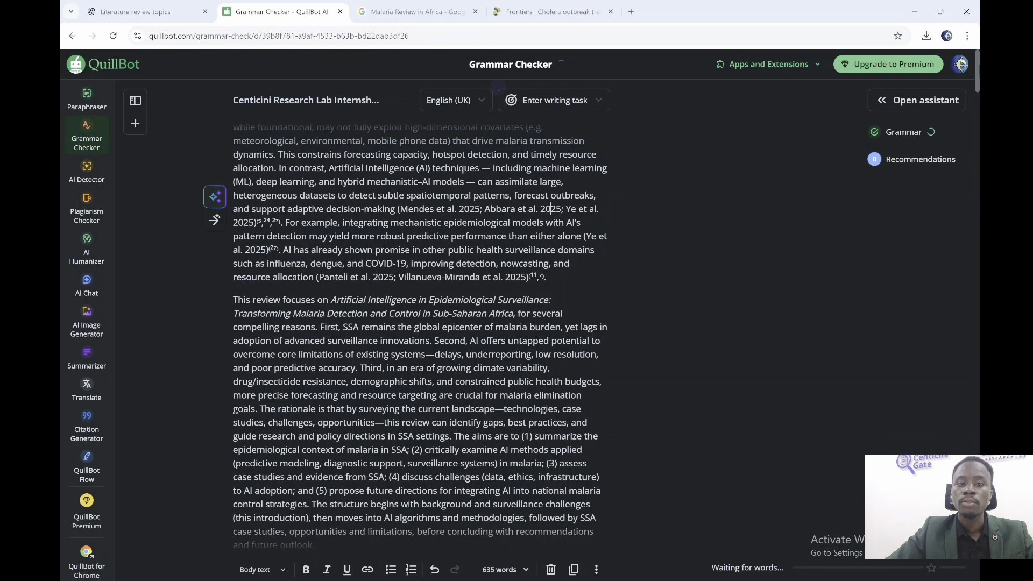
{"action": "left_click_drag", "start_coordinate": [371, 162], "coordinate": [278, 146]}
{"action": "left_click", "coordinate": [278, 146]}
{"action": "scroll", "coordinate": [278, 146], "scroll_direction": "up", "scroll_amount": 3}
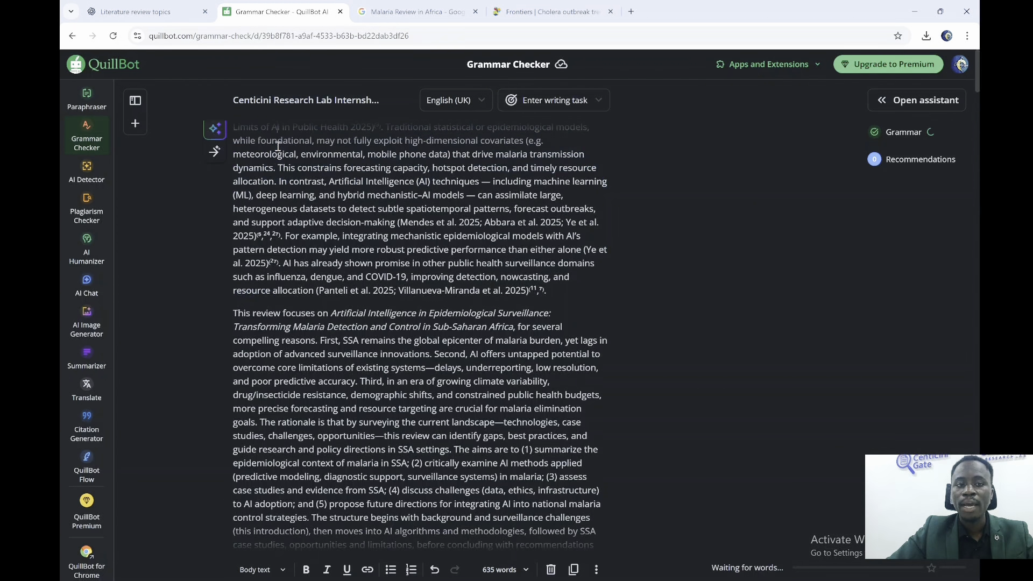
{"action": "scroll", "coordinate": [278, 145], "scroll_direction": "up", "scroll_amount": 5}
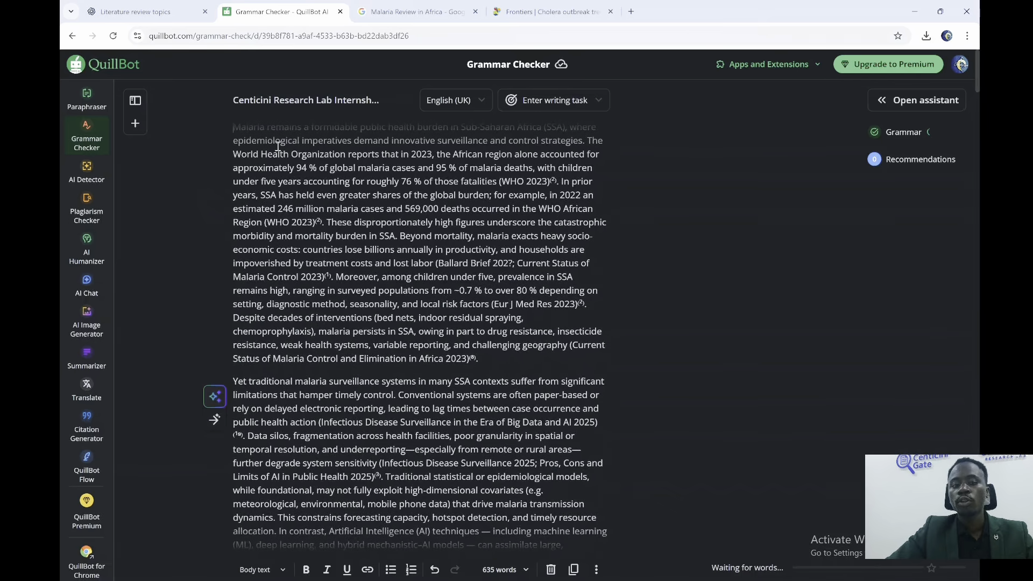
{"action": "left_click_drag", "start_coordinate": [390, 168], "coordinate": [315, 161]}
{"action": "left_click", "coordinate": [316, 161]}
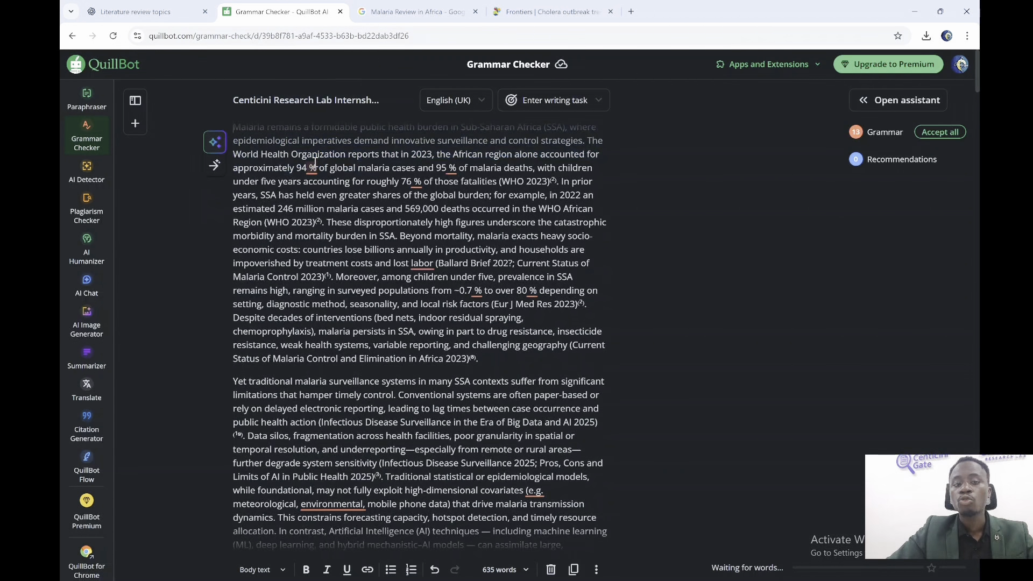
Delete the superscript reference marker after "African Region (WHO 2023)" in the first paragraph
{"action": "mouse_move", "coordinate": [315, 162]}
{"action": "left_click", "coordinate": [393, 153]}
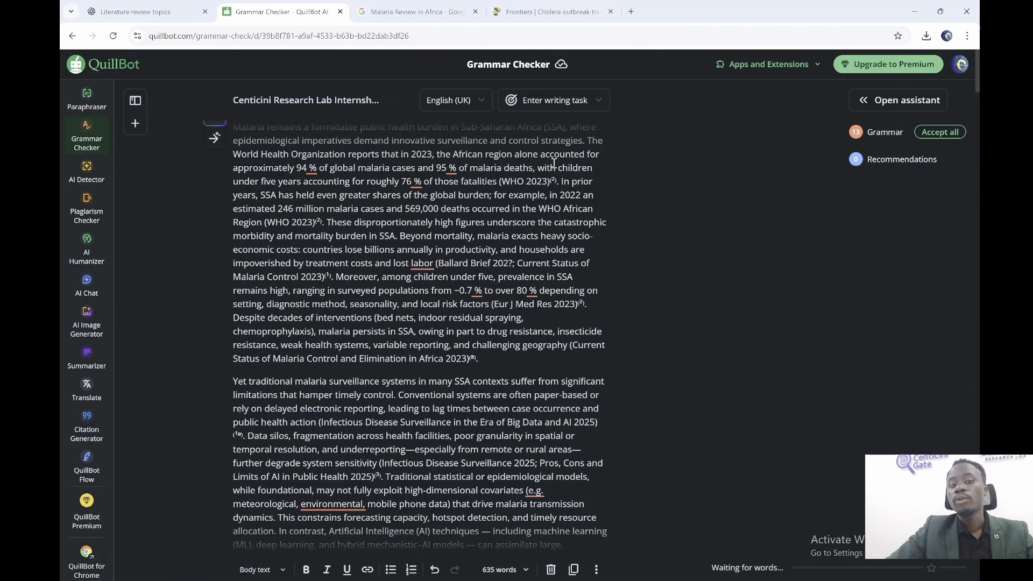
{"action": "key", "text": "ctrl+Home"}
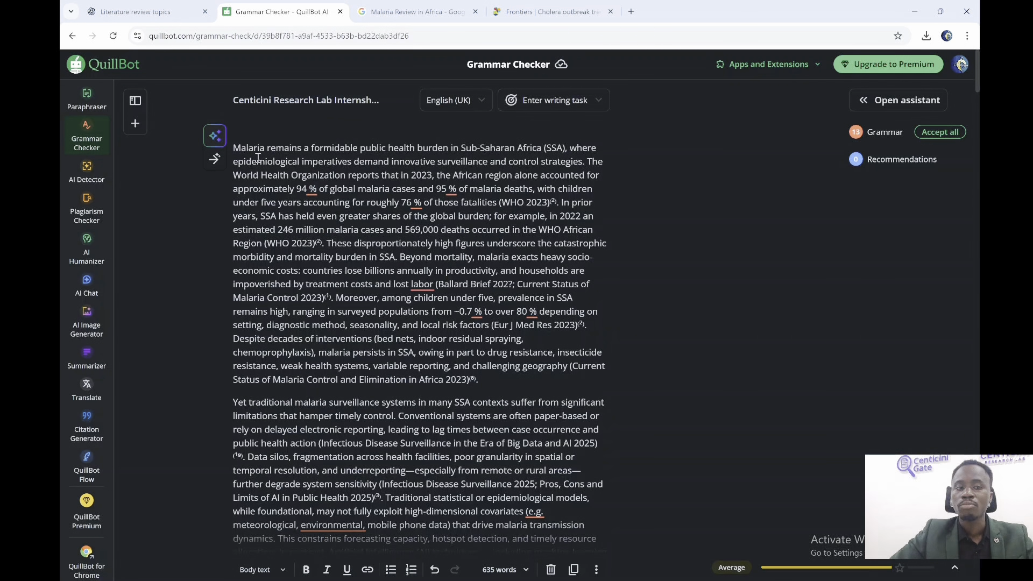
{"action": "left_click", "coordinate": [323, 243]}
{"action": "key", "text": "BackSpace"}
{"action": "key", "text": "BackSpace"}
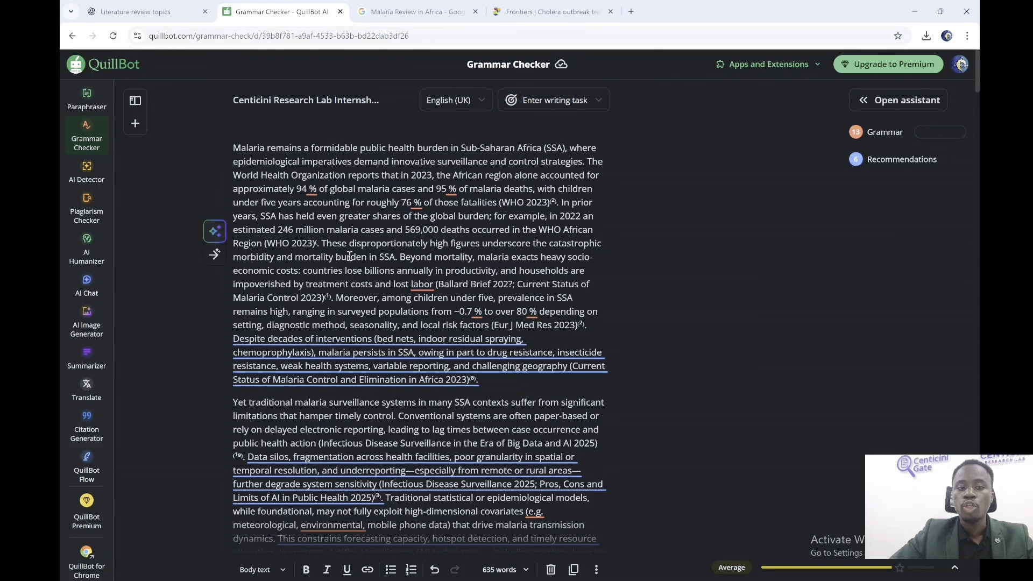
{"action": "key", "text": "BackSpace"}
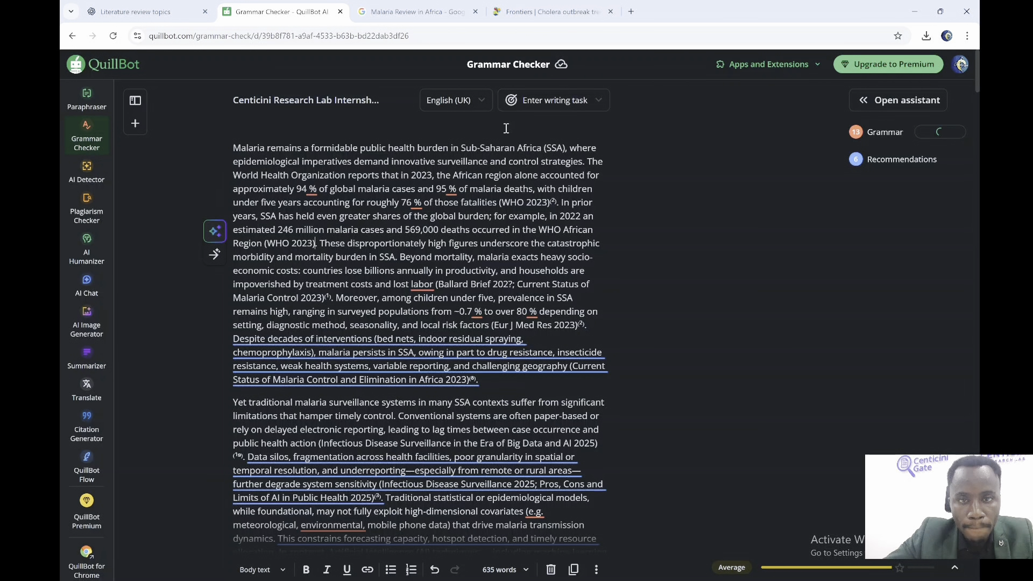
Add "According to the report by World Health organization (WHO)" before the opening sentence and change "Malaria" to lowercase
{"action": "left_click_drag", "start_coordinate": [237, 151], "coordinate": [586, 161]}
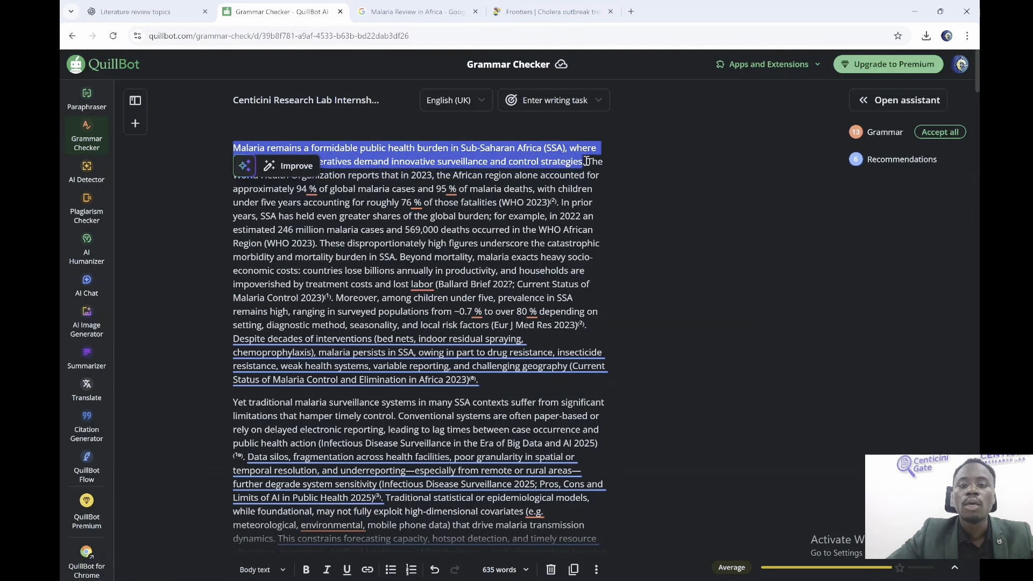
{"action": "left_click", "coordinate": [234, 146]}
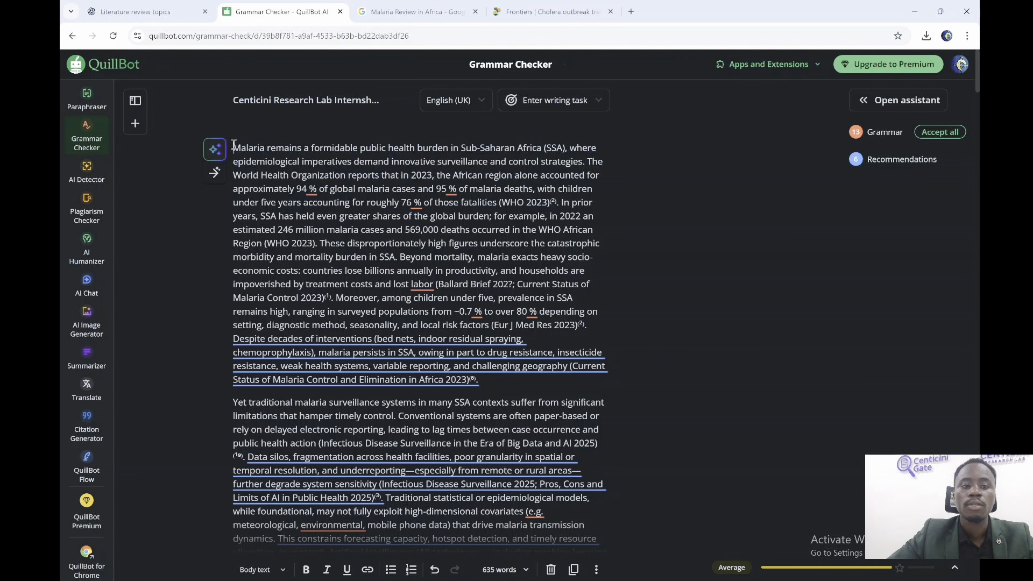
{"action": "type", "text": "Acoo"}
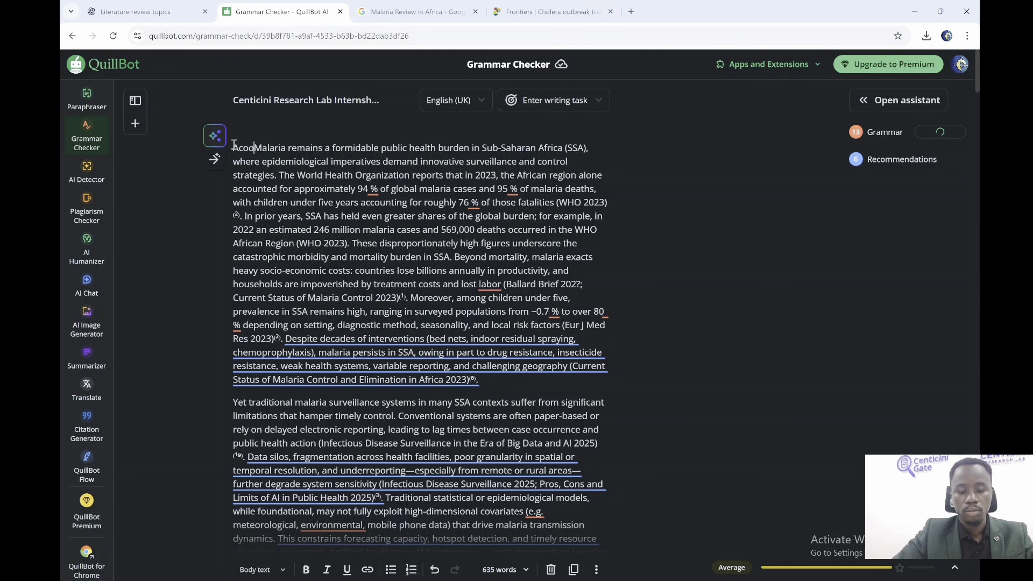
{"action": "type", "text": "rding to the"}
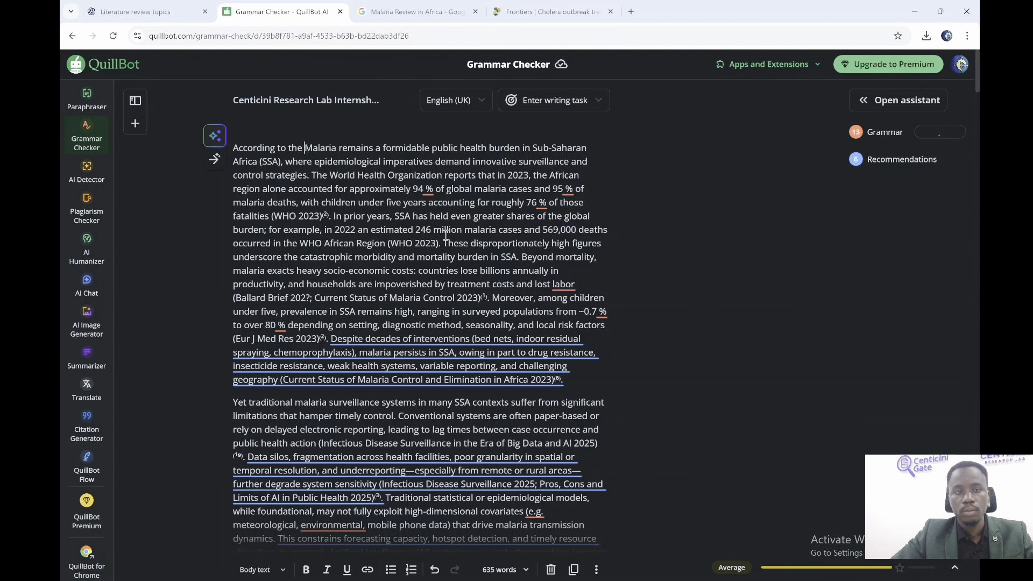
{"action": "type", "text": "report by Woprld Health organiusation (WHO)"}
{"action": "triple_click", "coordinate": [307, 151]}
{"action": "triple_click", "coordinate": [307, 152]}
{"action": "left_click", "coordinate": [306, 150]}
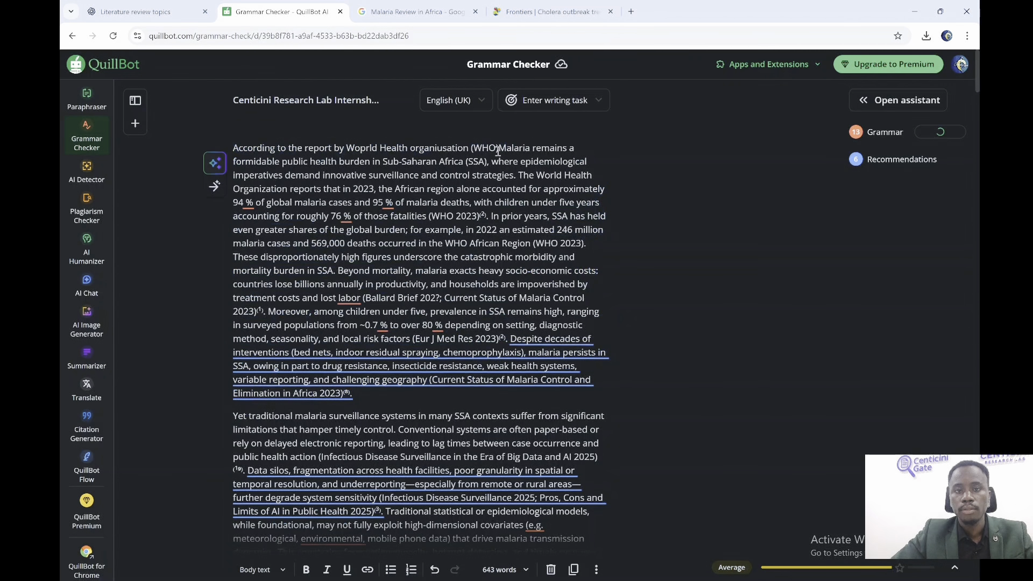
{"action": "key", "text": "Delete"}
{"action": "type", "text": "m"}
{"action": "left_click", "coordinate": [491, 189]}
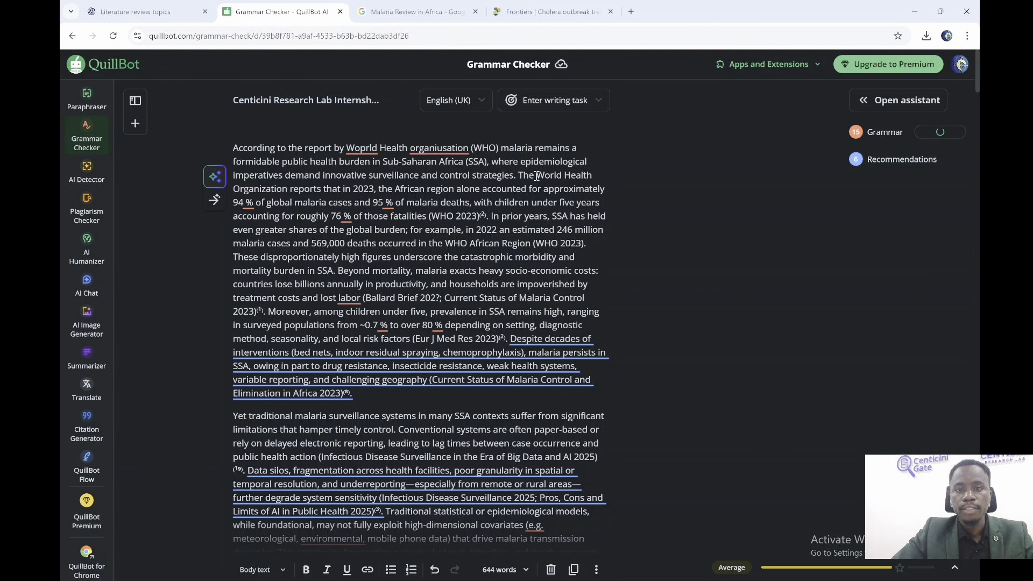
Shorten "World Health Organization" in the second sentence to "WHO" and correct the misspelled "World" and "organization" in the opening phrase
{"action": "mouse_move", "coordinate": [537, 176]}
{"action": "left_mouse_down"}
{"action": "mouse_move", "coordinate": [557, 183]}
{"action": "mouse_move", "coordinate": [287, 189]}
{"action": "left_mouse_up"}
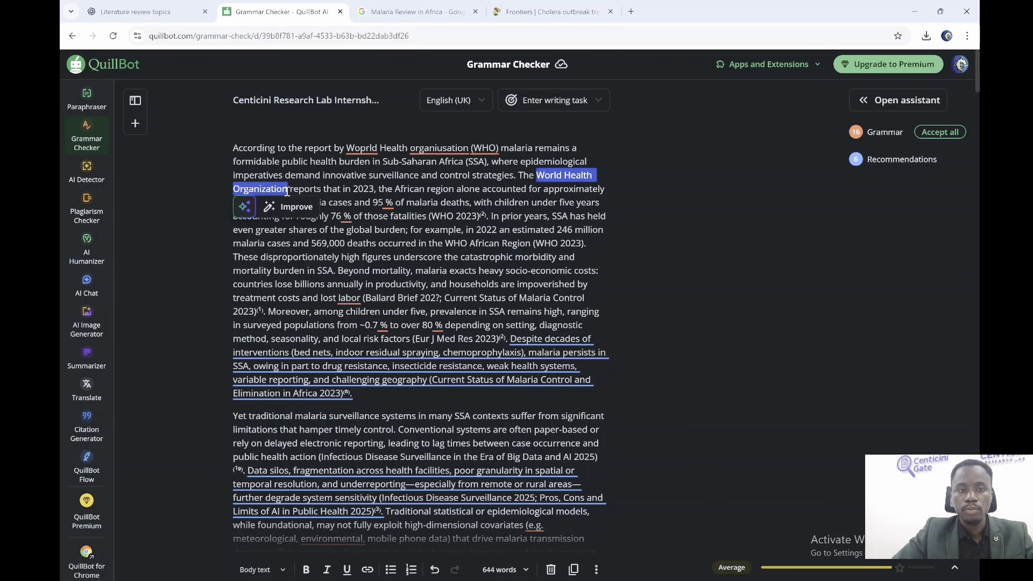
{"action": "type", "text": "WHO rep"}
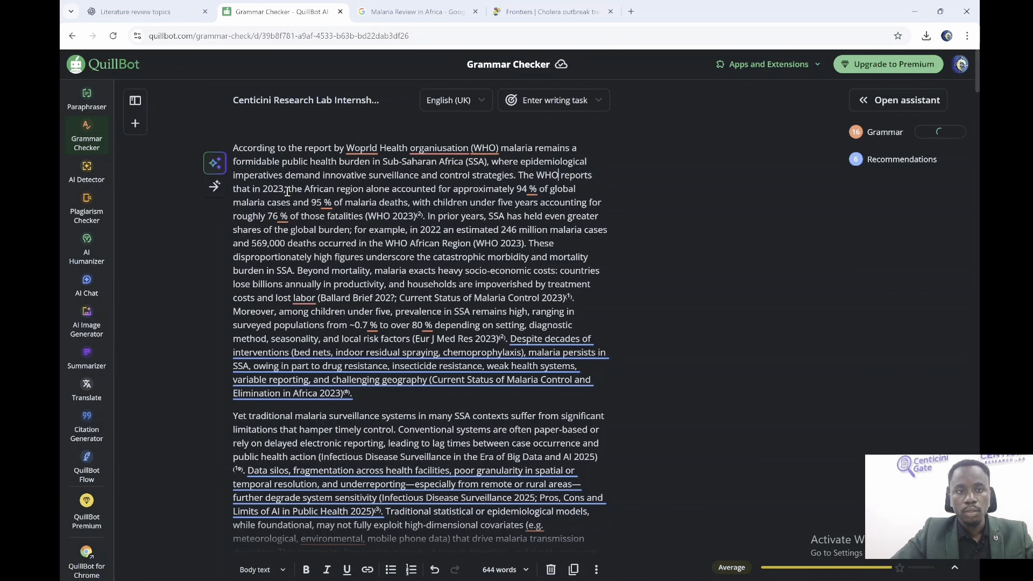
{"action": "left_click", "coordinate": [443, 151]}
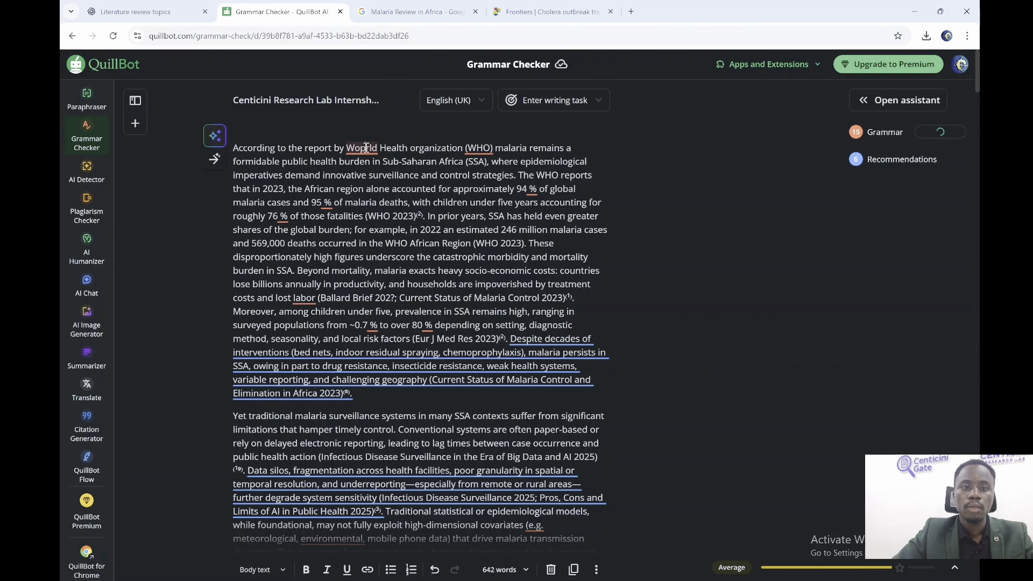
{"action": "key", "text": "BackSpace"}
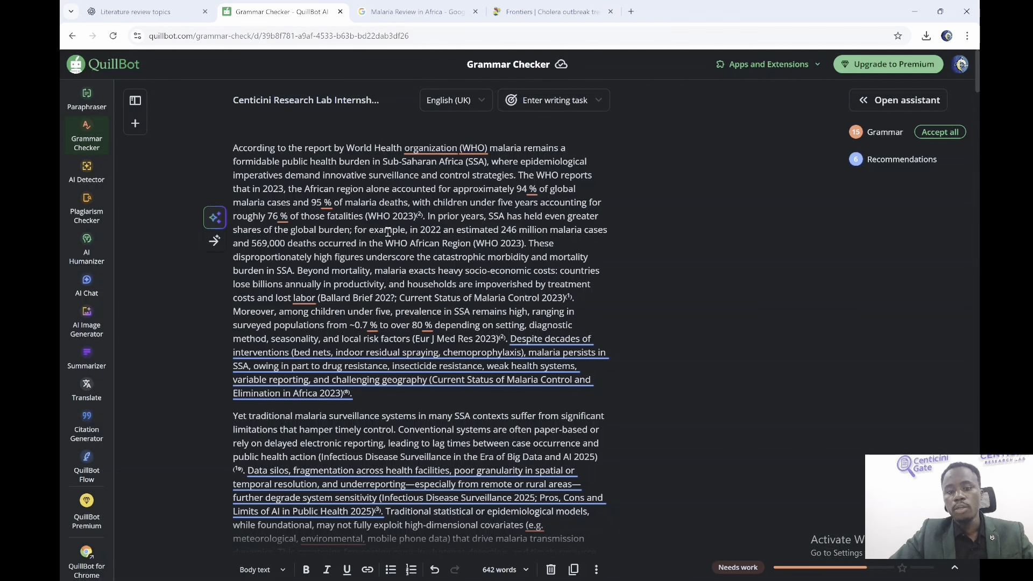
Cut the whole edited introduction from QuillBot and paste it under the Introduction heading of the main manuscript in WPS Office
{"action": "key", "text": "ctrl+a"}
{"action": "key", "text": "BackSpace"}
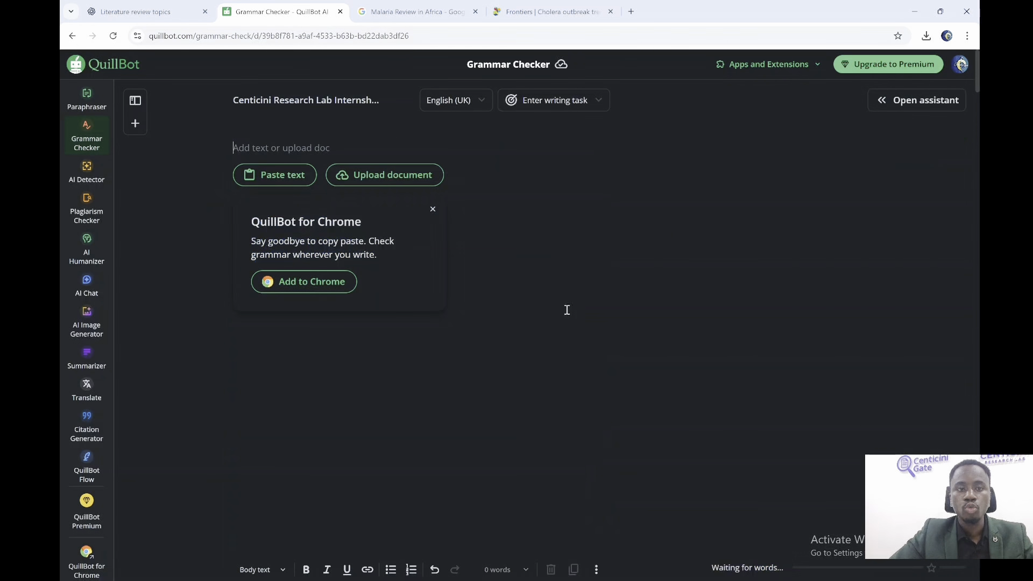
{"action": "mouse_move", "coordinate": [695, 580]}
{"action": "left_click", "coordinate": [589, 574]}
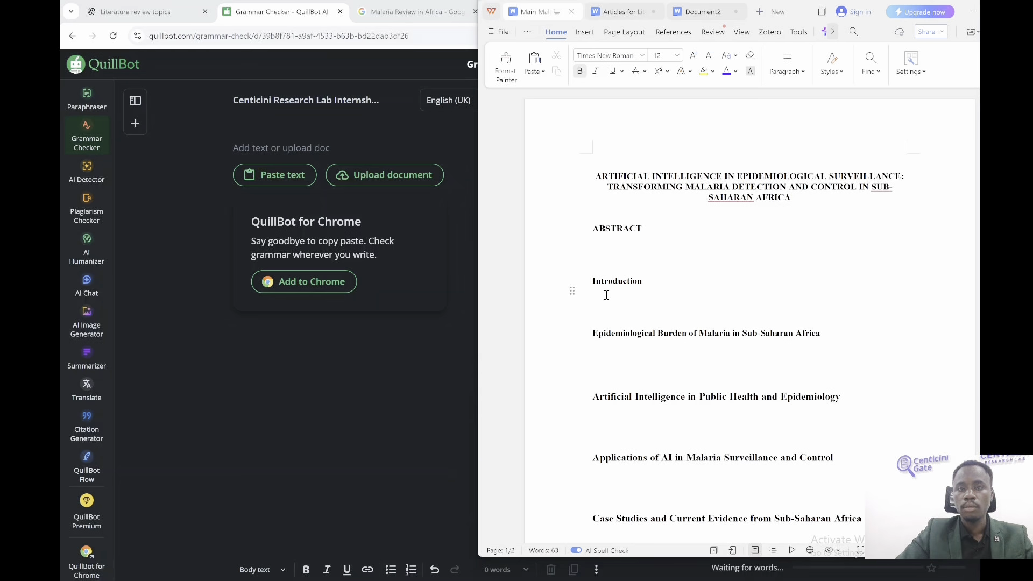
{"action": "key", "text": "ctrl+v"}
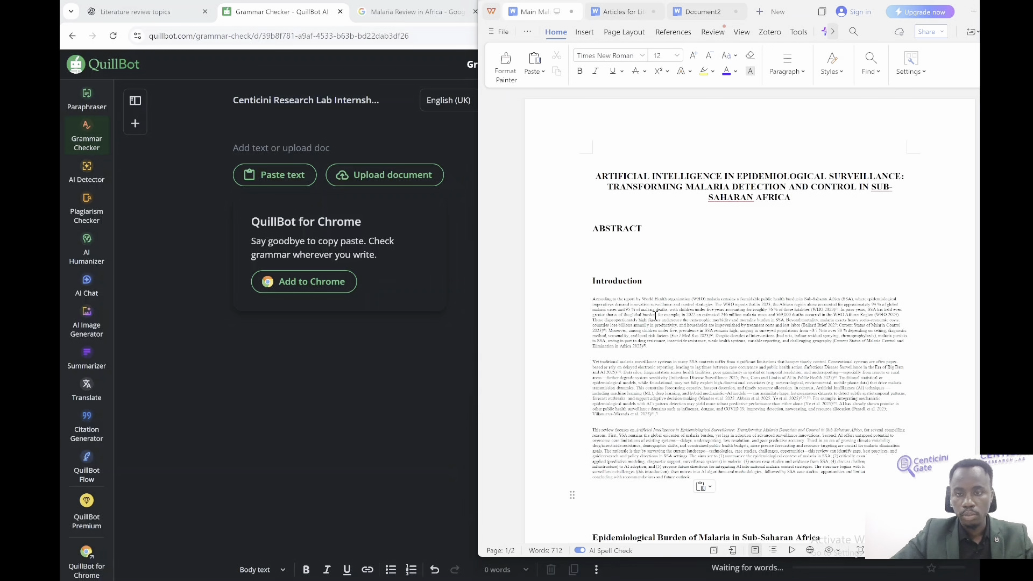
Set the font size of the three pasted introduction paragraphs to 14
{"action": "left_click_drag", "start_coordinate": [593, 295], "coordinate": [728, 505]}
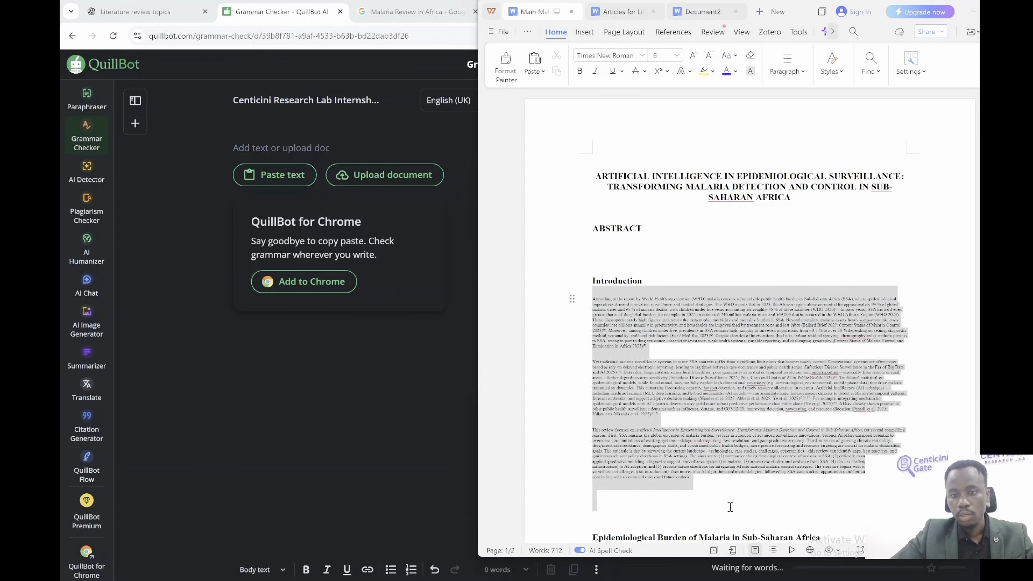
{"action": "left_click", "coordinate": [655, 58]}
{"action": "type", "text": "14"}
{"action": "key", "text": "Return"}
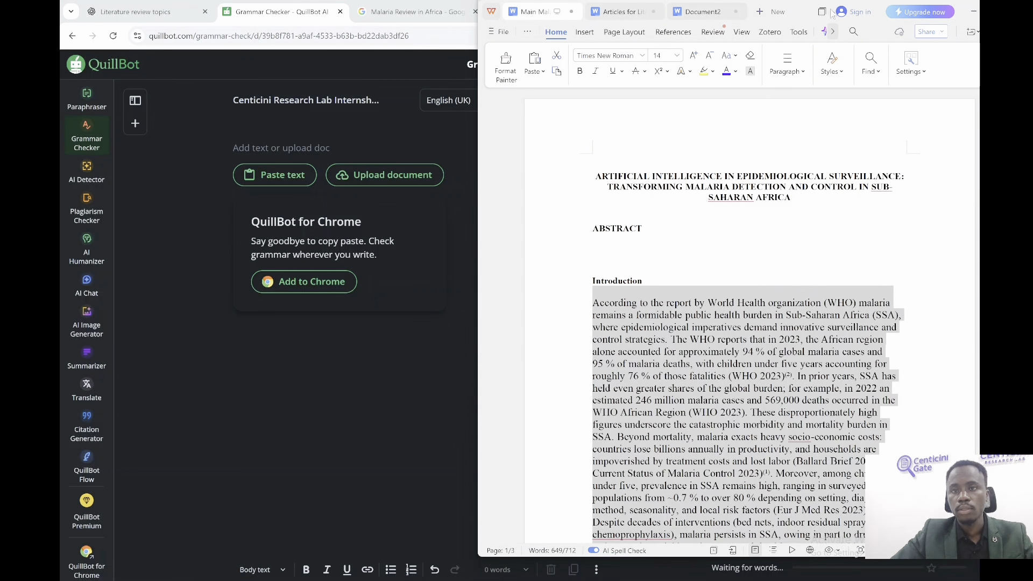
Minimise the browser, bring back the manuscript and enlarge its window to fill the screen
{"action": "mouse_move", "coordinate": [949, 16]}
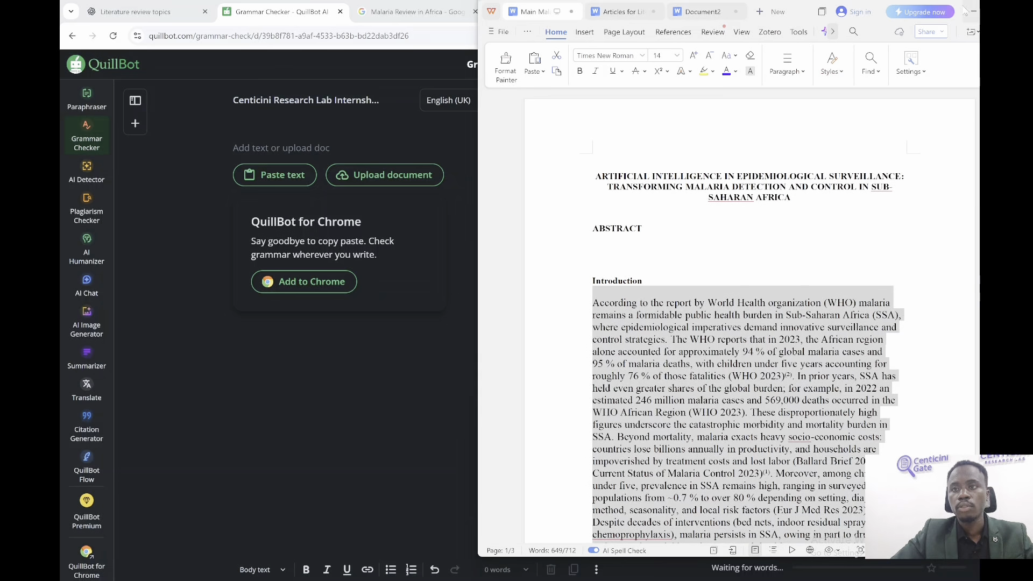
{"action": "left_click", "coordinate": [973, 10]}
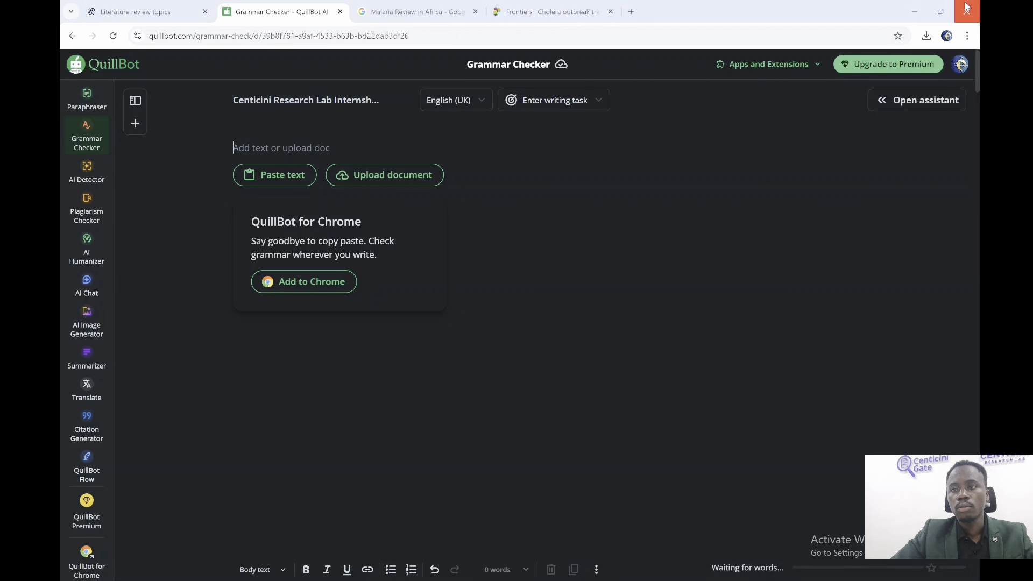
{"action": "left_click", "coordinate": [914, 11]}
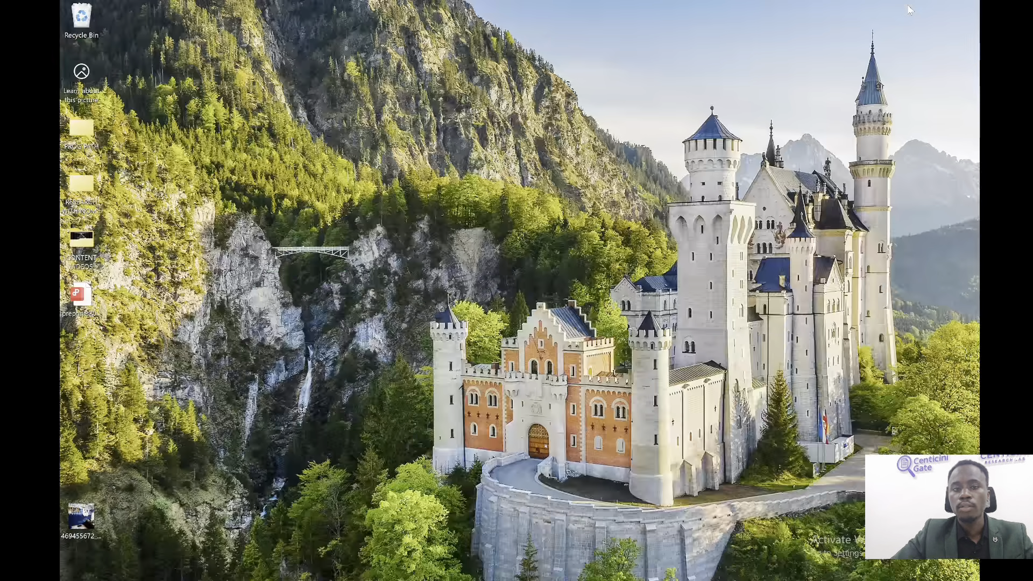
{"action": "left_click", "coordinate": [559, 570]}
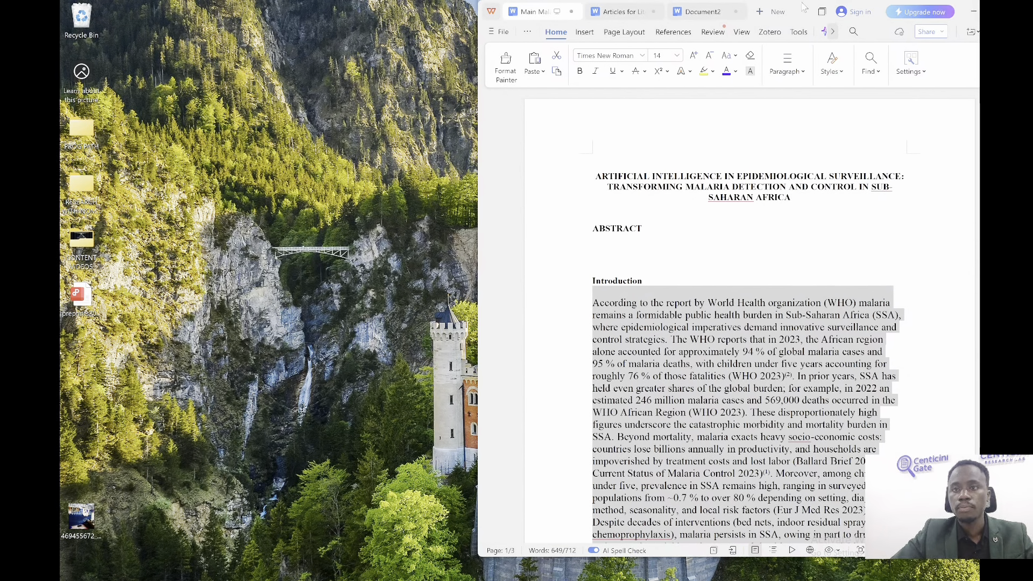
{"action": "left_click_drag", "start_coordinate": [797, 4], "coordinate": [625, 39]}
{"action": "left_click", "coordinate": [824, 45]}
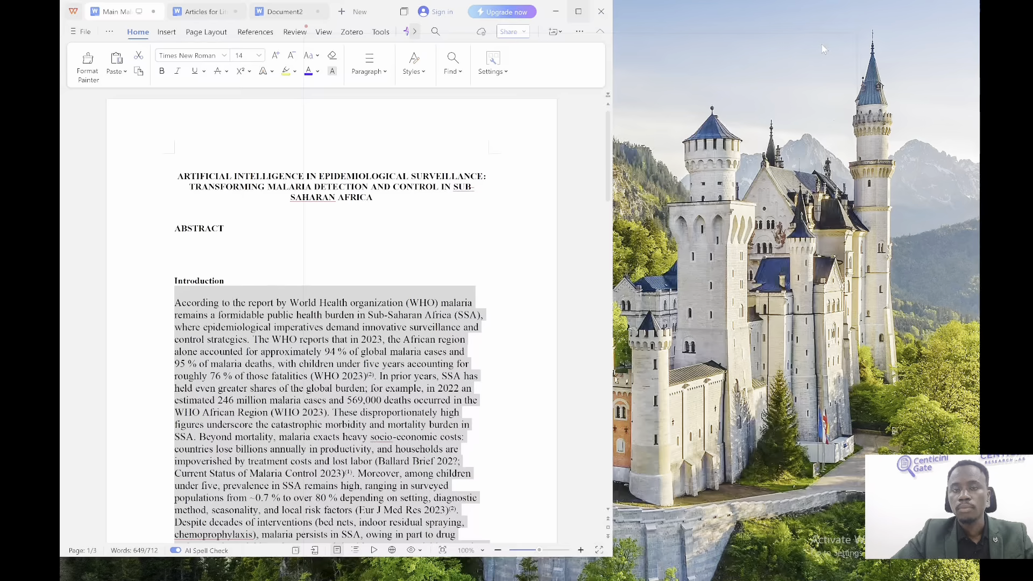
Justify all three introduction paragraphs
{"action": "left_click", "coordinate": [483, 243]}
{"action": "left_click_drag", "start_coordinate": [359, 307], "coordinate": [455, 520]}
{"action": "key", "text": "ctrl+j"}
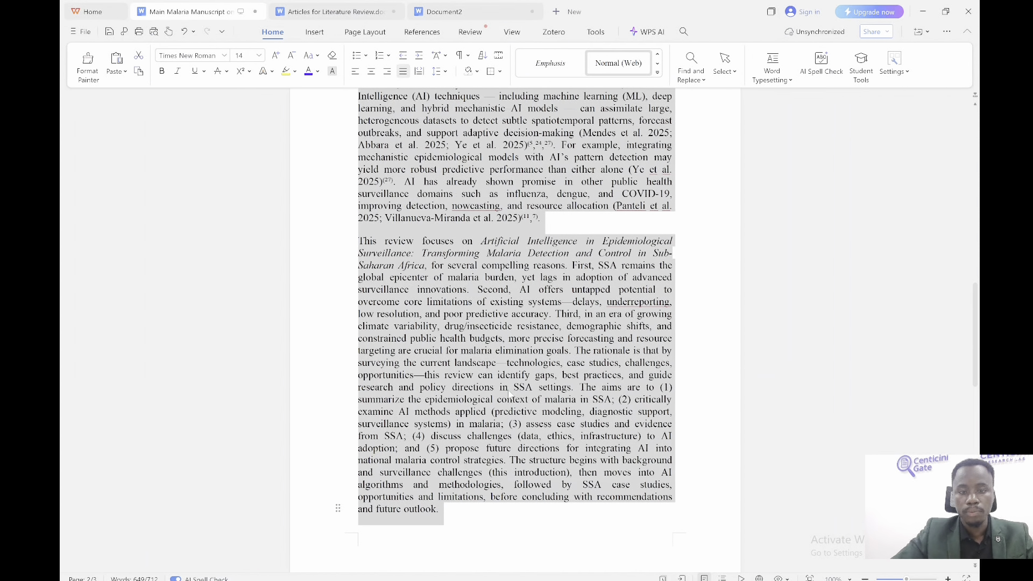
Delete the superscript reference markers and the "(Eur J Med Res 2023)" citation from the first introduction paragraph
{"action": "left_click", "coordinate": [509, 393]}
{"action": "key", "text": "ctrl+Home"}
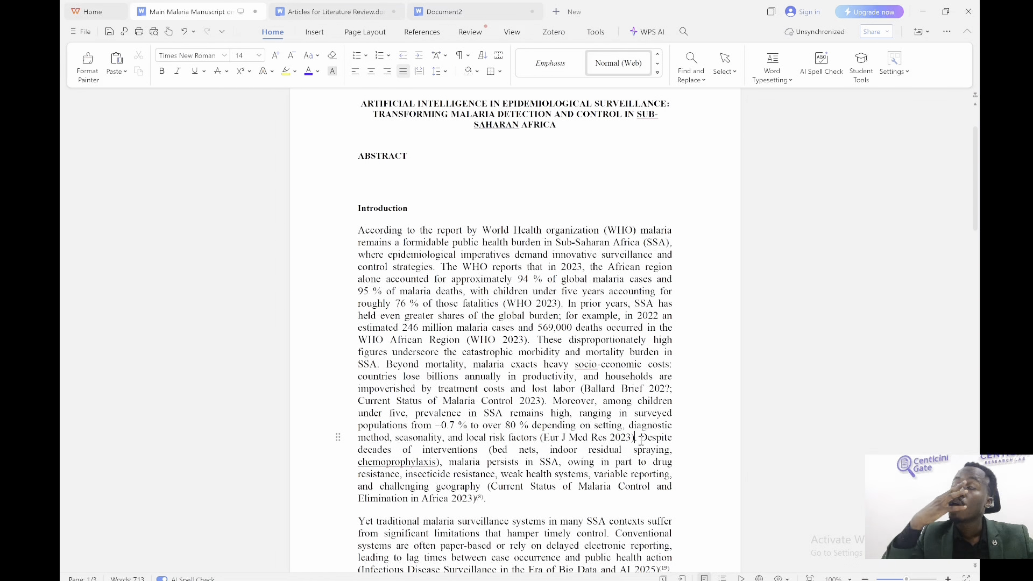
{"action": "mouse_move", "coordinate": [633, 438]}
{"action": "left_mouse_down"}
{"action": "mouse_move", "coordinate": [545, 439]}
{"action": "mouse_move", "coordinate": [631, 433]}
{"action": "left_mouse_up"}
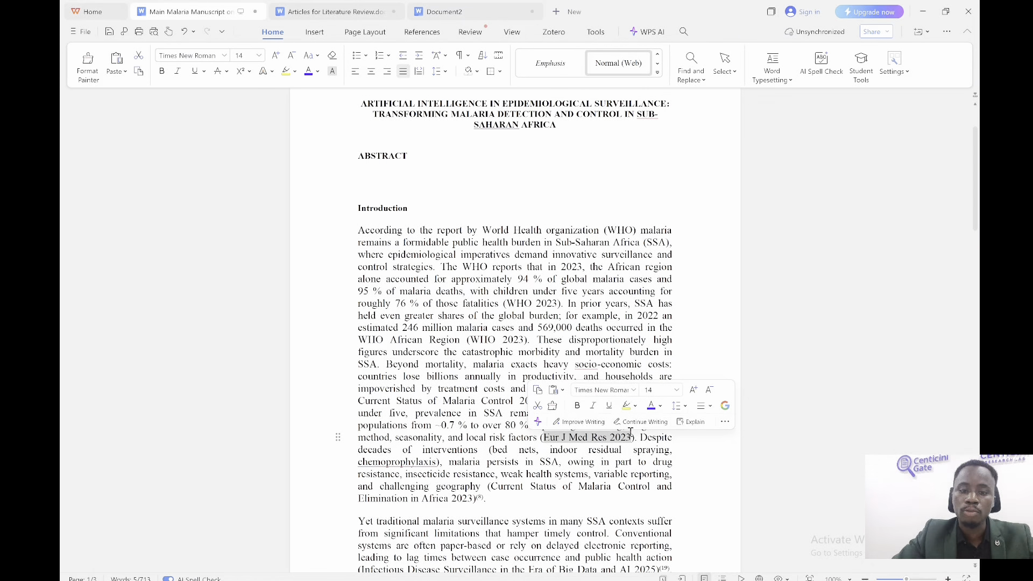
{"action": "key", "text": "Delete"}
{"action": "key", "text": "BackSpace"}
{"action": "key", "text": "BackSpace"}
{"action": "key", "text": "Delete"}
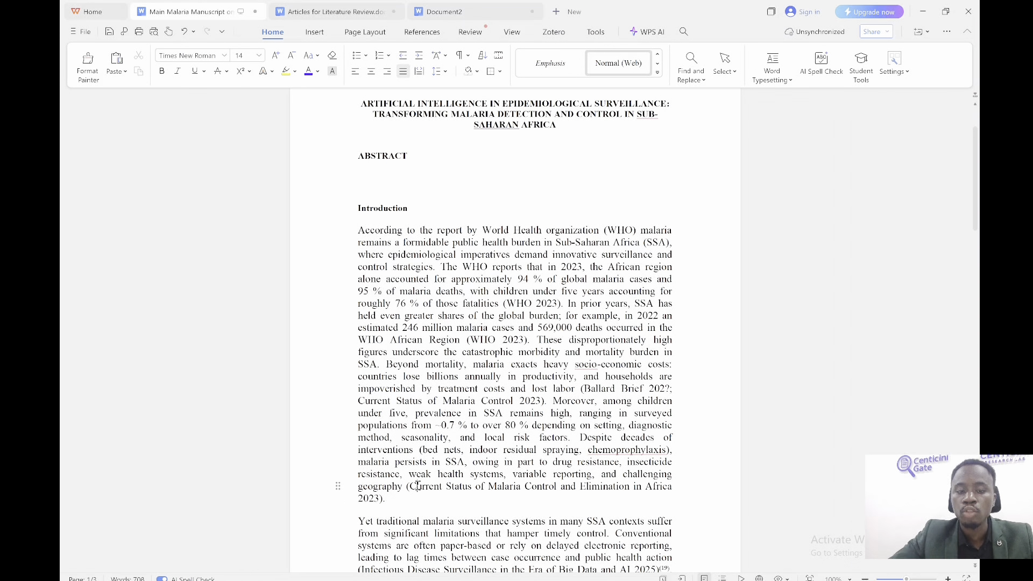
Delete the superscript marker after "Era of Big Data and AI 2025" in the second introduction paragraph
{"action": "scroll", "coordinate": [418, 486], "scroll_direction": "down", "scroll_amount": 6}
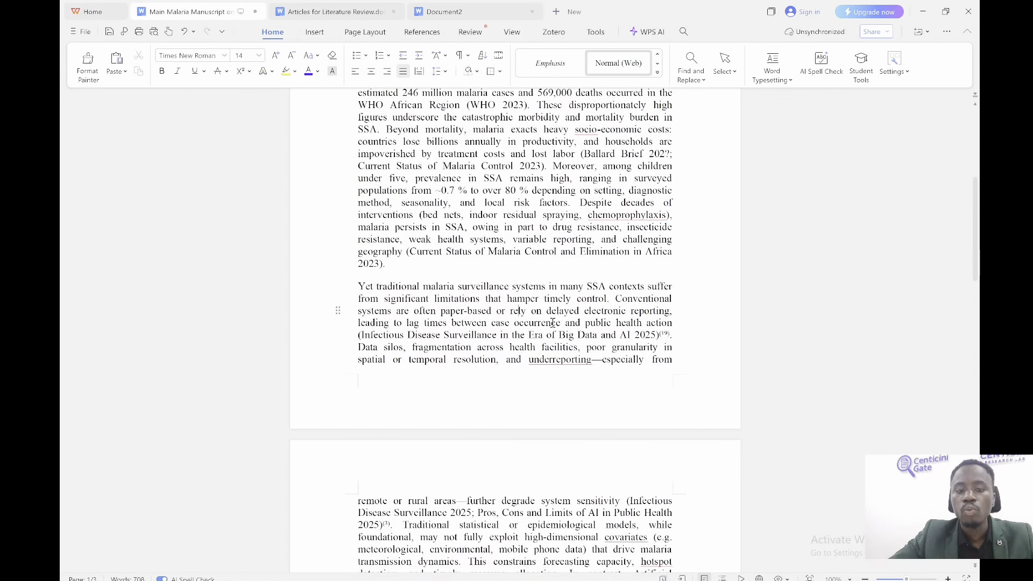
{"action": "key", "text": "BackSpace"}
{"action": "key", "text": "BackSpace"}
{"action": "key", "text": "BackSpace"}
{"action": "key", "text": "BackSpace"}
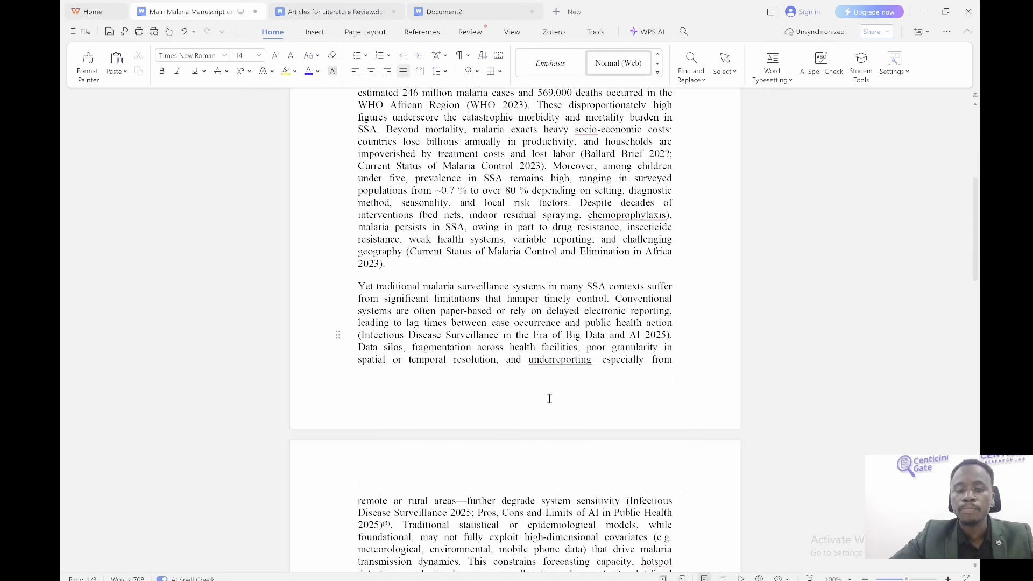
Replace the dash between "rural areas" and "further degrade" in the second paragraph with a space
{"action": "left_click_drag", "start_coordinate": [481, 525], "coordinate": [477, 337]}
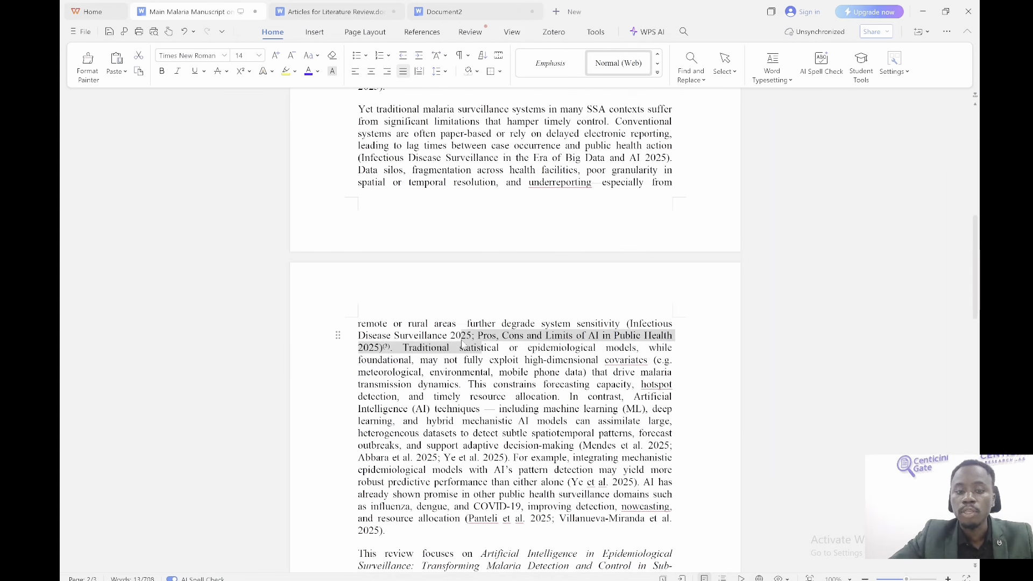
{"action": "left_click", "coordinate": [461, 336]}
{"action": "left_click", "coordinate": [466, 324]}
{"action": "key", "text": "BackSpace"}
{"action": "key", "text": "BackSpace"}
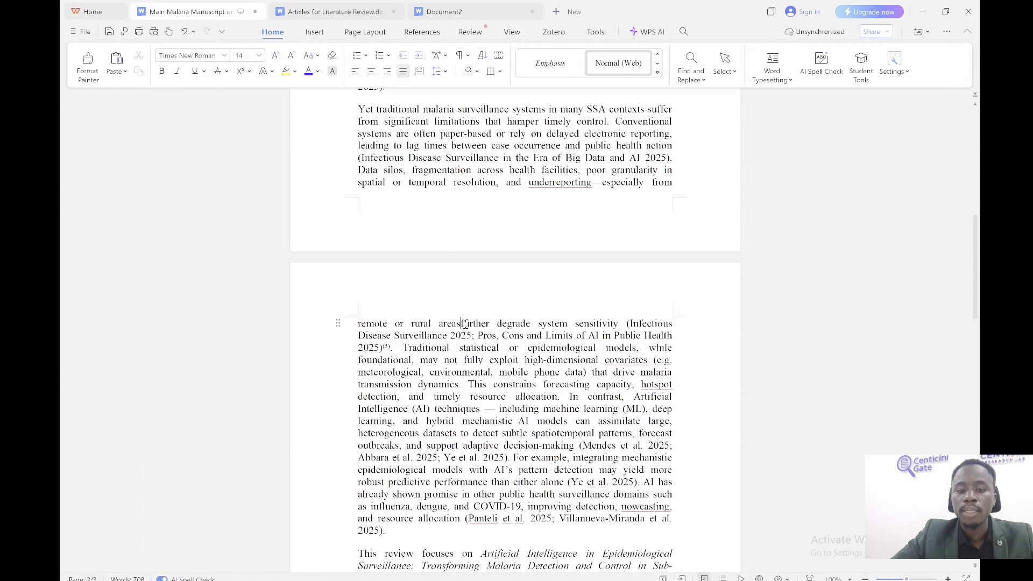
{"action": "type", "text": "s"}
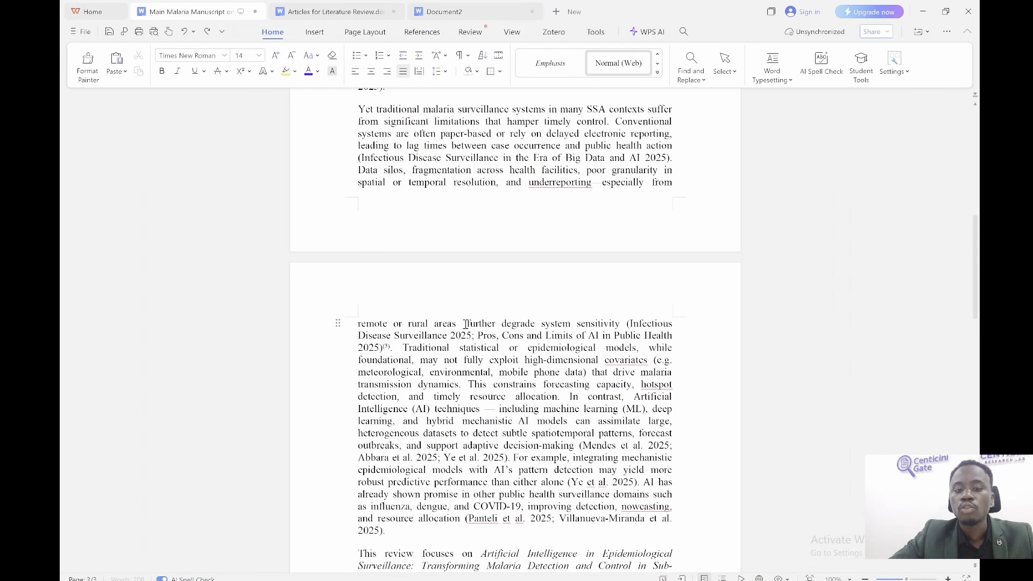
Delete the superscript marker after "Limits of AI in Public Health 2025" and the dash between "techniques" and "including machine learning"
{"action": "left_click", "coordinate": [389, 348]}
{"action": "key", "text": "BackSpace"}
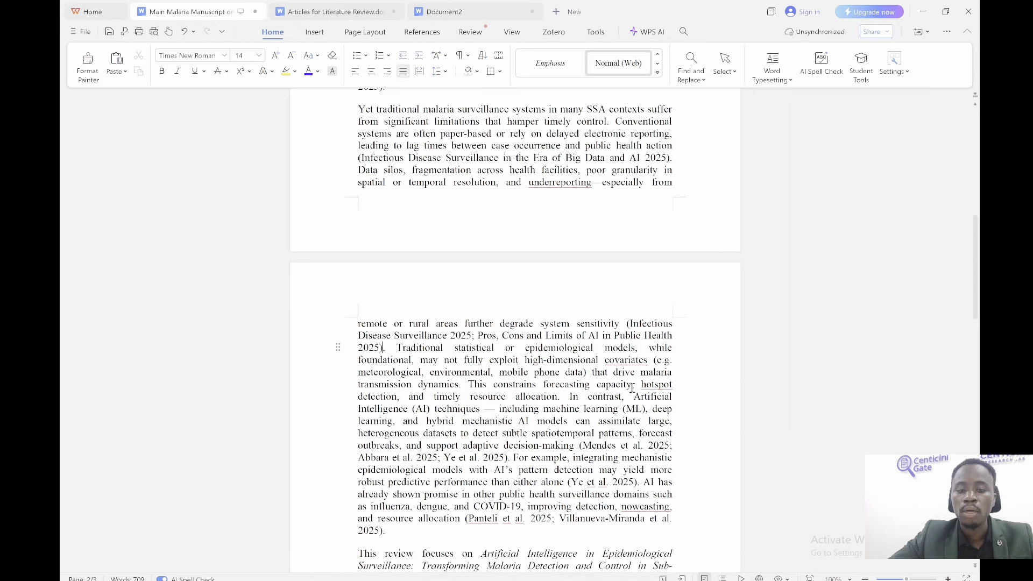
{"action": "key", "text": "Delete"}
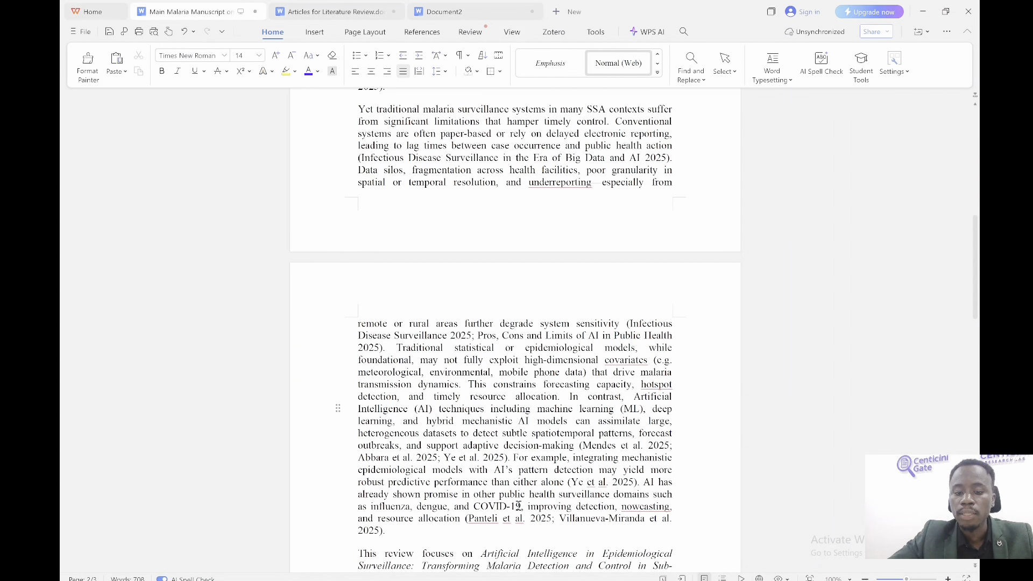
Remove the italics from the review title "Artificial Intelligence in Epidemiological Surveillance: Transforming Malaria Detection and Control in Sub-Saharan Africa" in the third introduction paragraph
{"action": "left_click_drag", "start_coordinate": [448, 507], "coordinate": [474, 417]}
{"action": "key", "text": "ctrl+i"}
{"action": "left_click", "coordinate": [477, 414]}
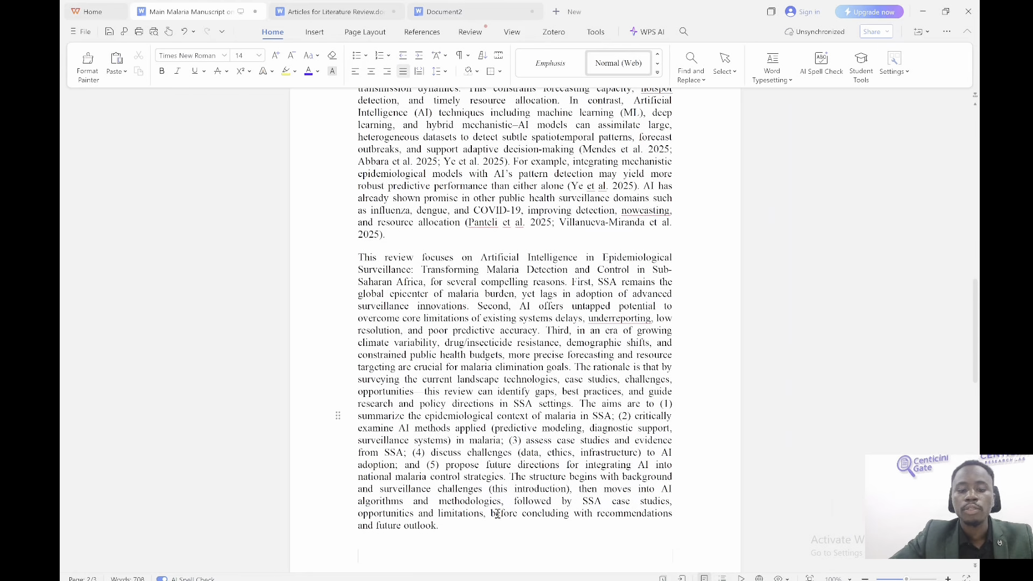
{"action": "left_click_drag", "start_coordinate": [975, 331], "coordinate": [975, 198]}
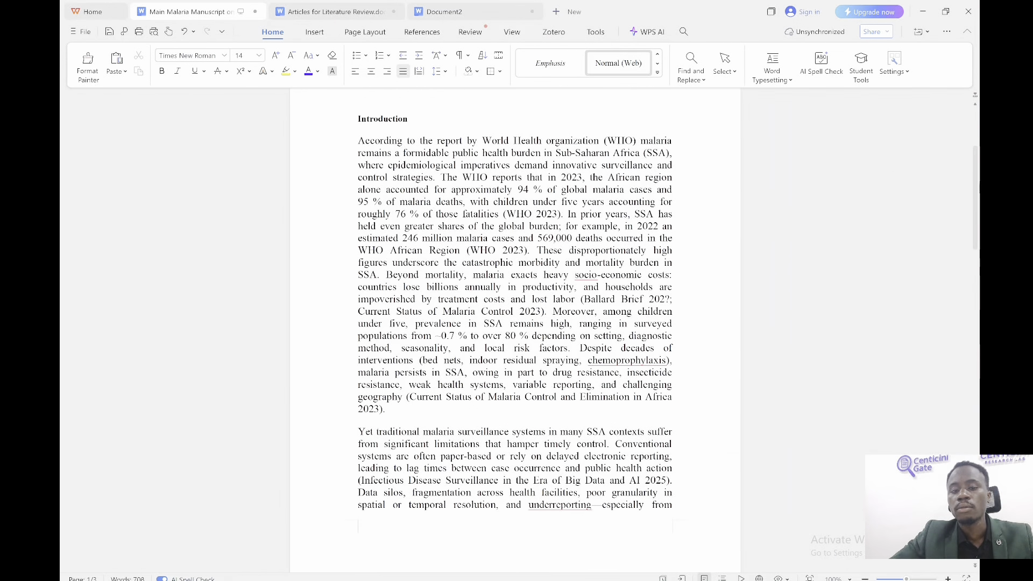
{"action": "left_click", "coordinate": [977, 127]}
{"action": "scroll", "coordinate": [977, 128], "scroll_direction": "down", "scroll_amount": 3}
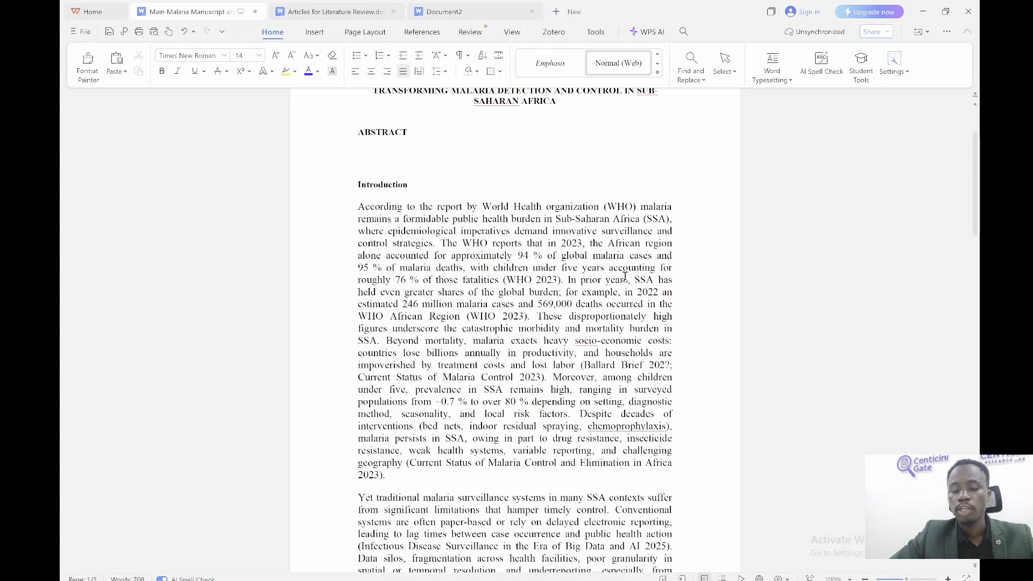
Bring up the QuillBot browser window and arrange it side by side with the WPS manuscript without overlap
{"action": "mouse_move", "coordinate": [696, 580]}
{"action": "mouse_move", "coordinate": [772, 580]}
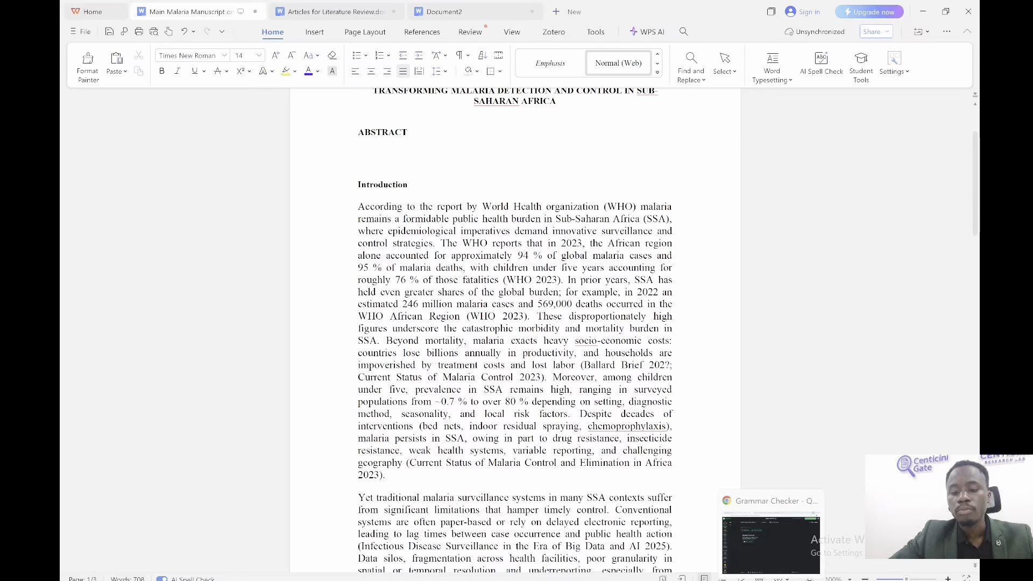
{"action": "left_click", "coordinate": [757, 531]}
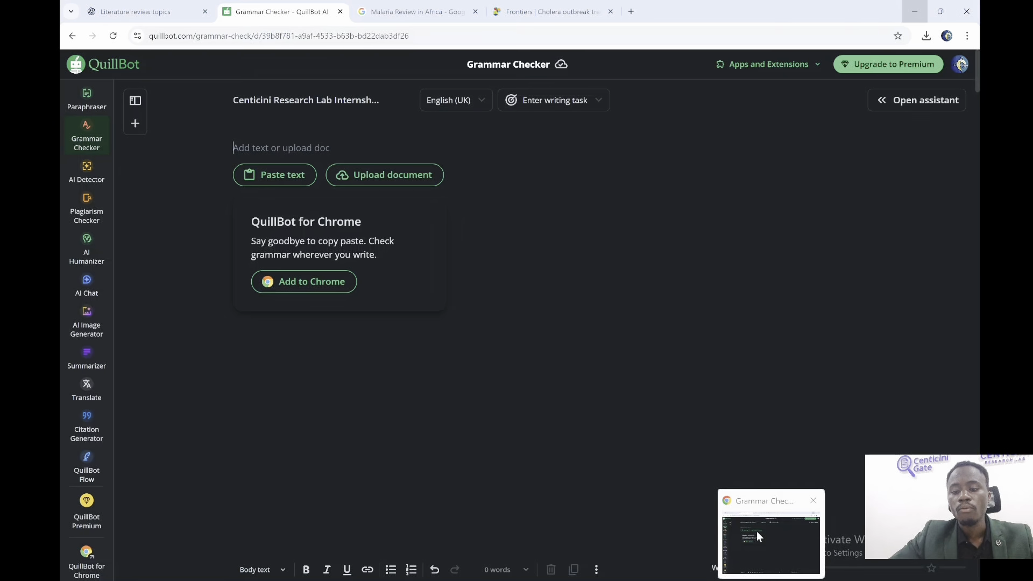
{"action": "left_click", "coordinate": [940, 12]}
{"action": "left_click", "coordinate": [946, 12]}
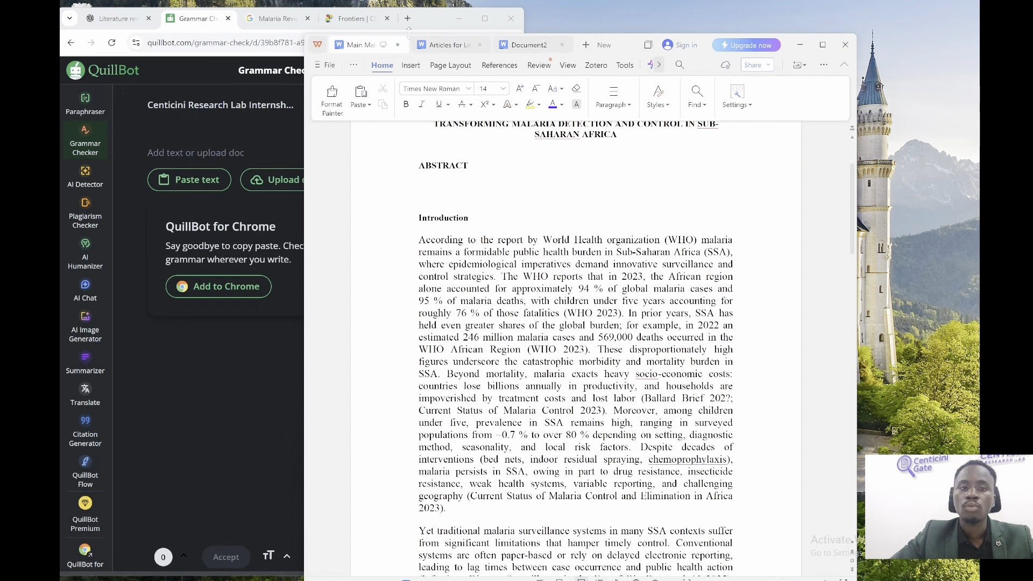
{"action": "left_click_drag", "start_coordinate": [625, 44], "coordinate": [770, 26]}
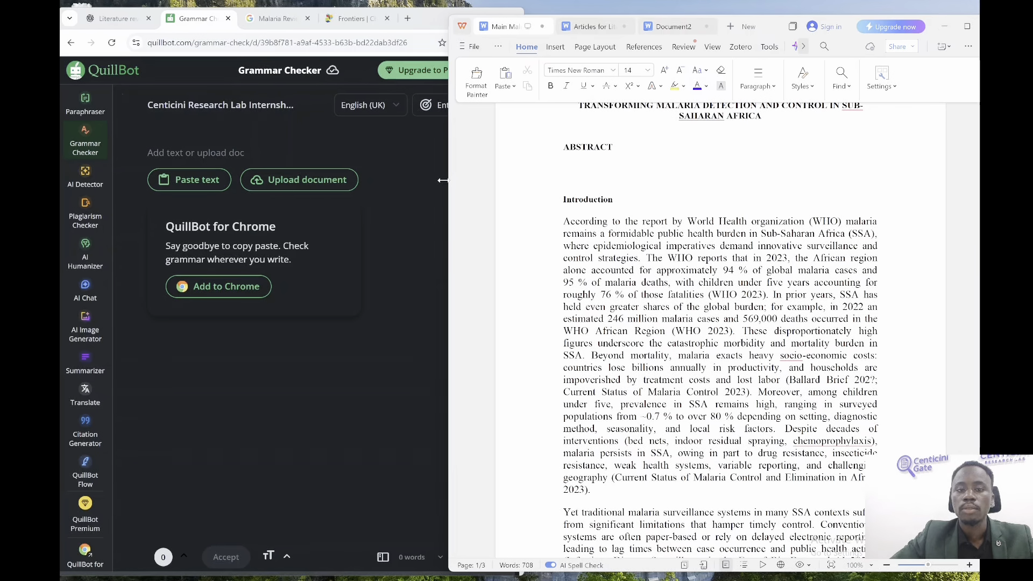
{"action": "left_click_drag", "start_coordinate": [443, 180], "coordinate": [534, 182]}
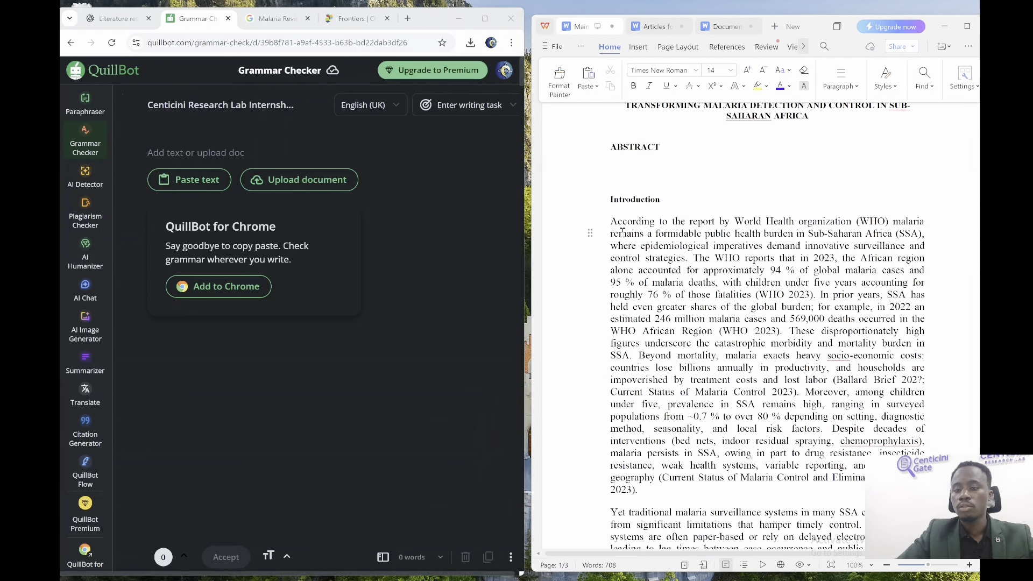
Review the introduction's opening statements, the WHO 2023 statistics and their citations, and the second paragraph in the manuscript
{"action": "left_click_drag", "start_coordinate": [640, 245], "coordinate": [751, 344]}
{"action": "left_click", "coordinate": [751, 344]}
{"action": "scroll", "coordinate": [748, 241], "scroll_direction": "up", "scroll_amount": 10}
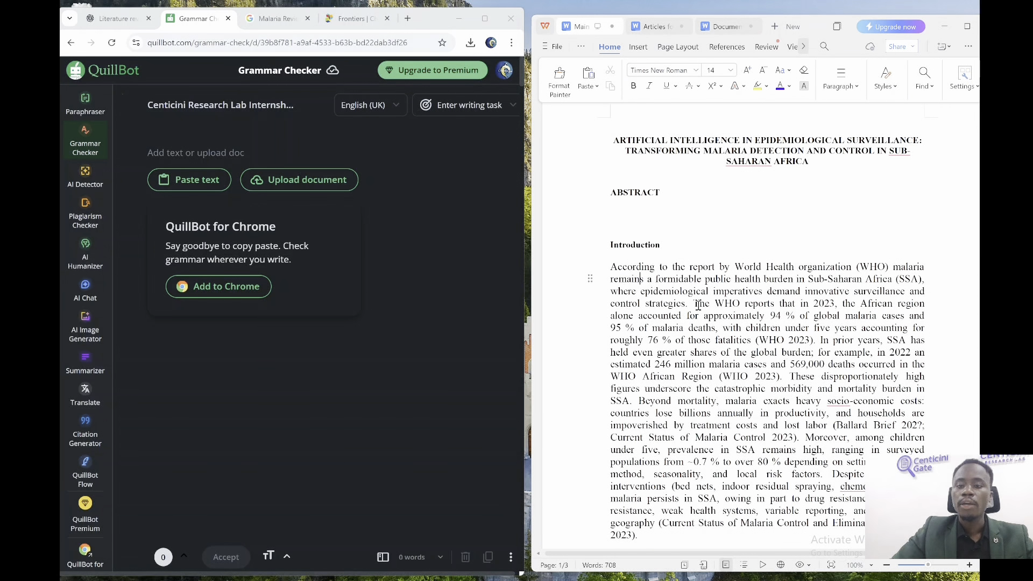
{"action": "left_click_drag", "start_coordinate": [695, 305], "coordinate": [753, 339]}
{"action": "left_click", "coordinate": [766, 341]}
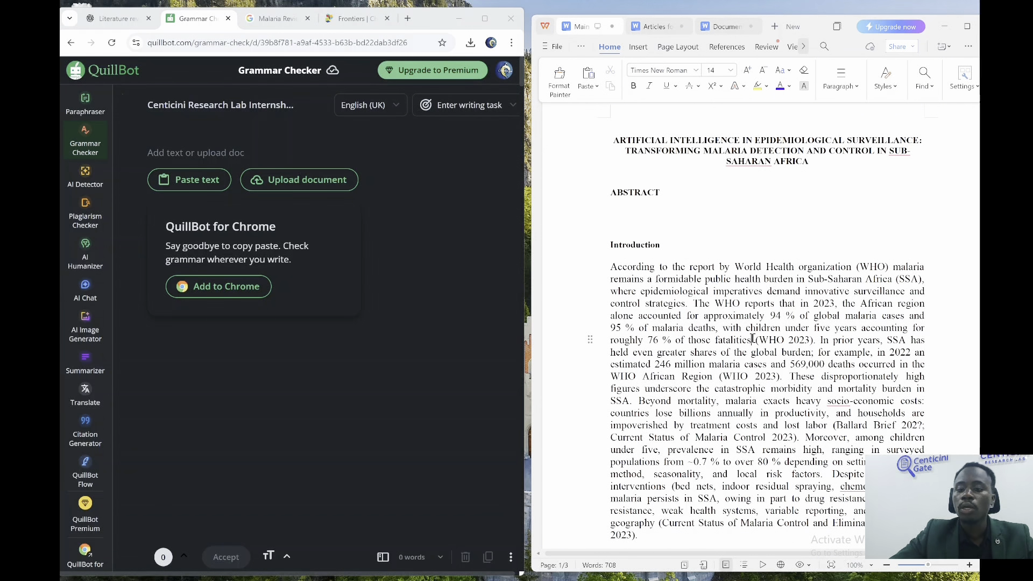
{"action": "left_click_drag", "start_coordinate": [796, 375], "coordinate": [727, 307]}
{"action": "left_click", "coordinate": [769, 343]}
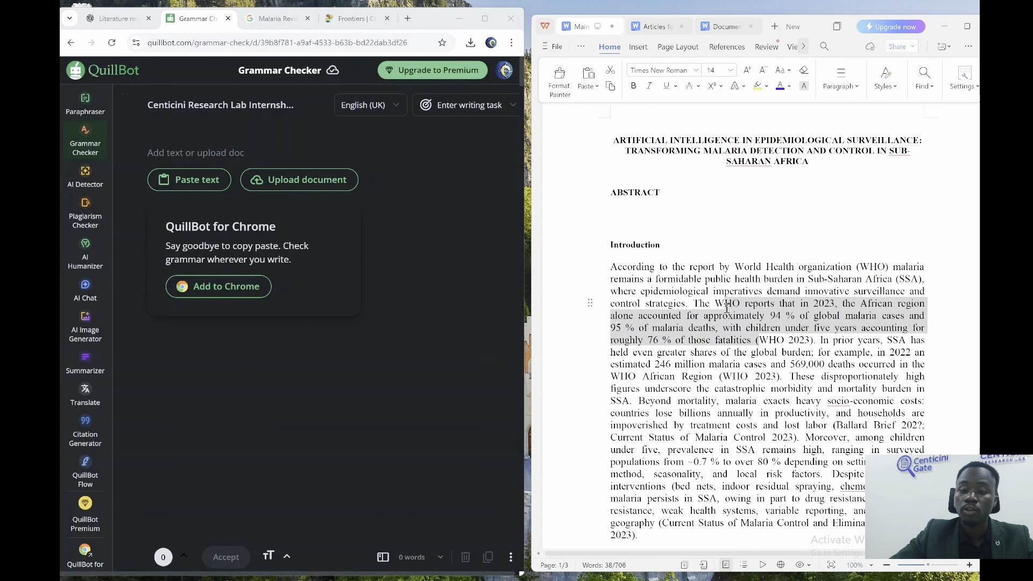
{"action": "left_click", "coordinate": [760, 326]}
{"action": "scroll", "coordinate": [718, 413], "scroll_direction": "down", "scroll_amount": 10}
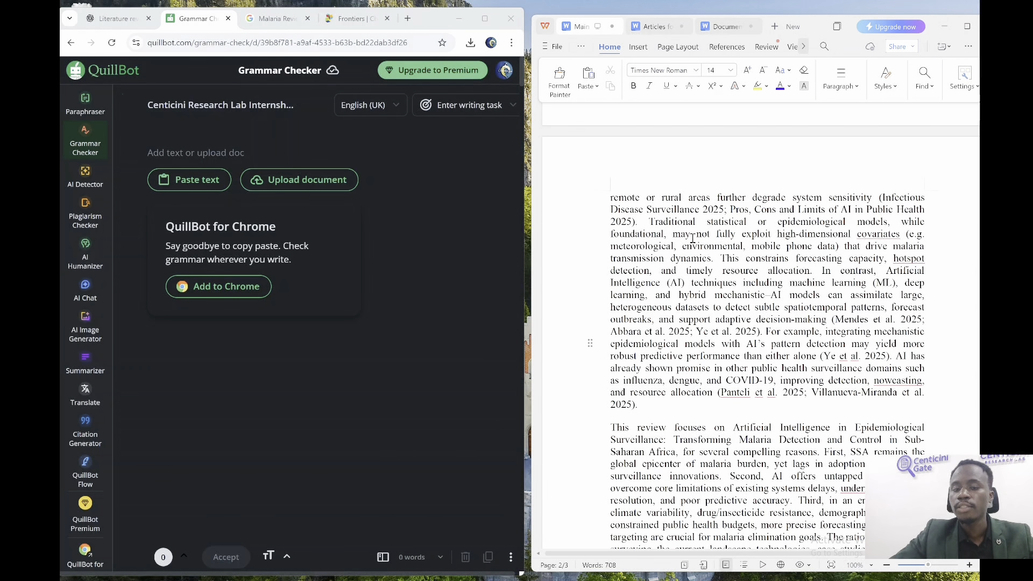
Switch to the ChatGPT conversation and copy outline section 2, "Epidemiological Burden of Malaria in Sub-Saharan Africa", with its four bullet points
{"action": "left_click", "coordinate": [411, 212]}
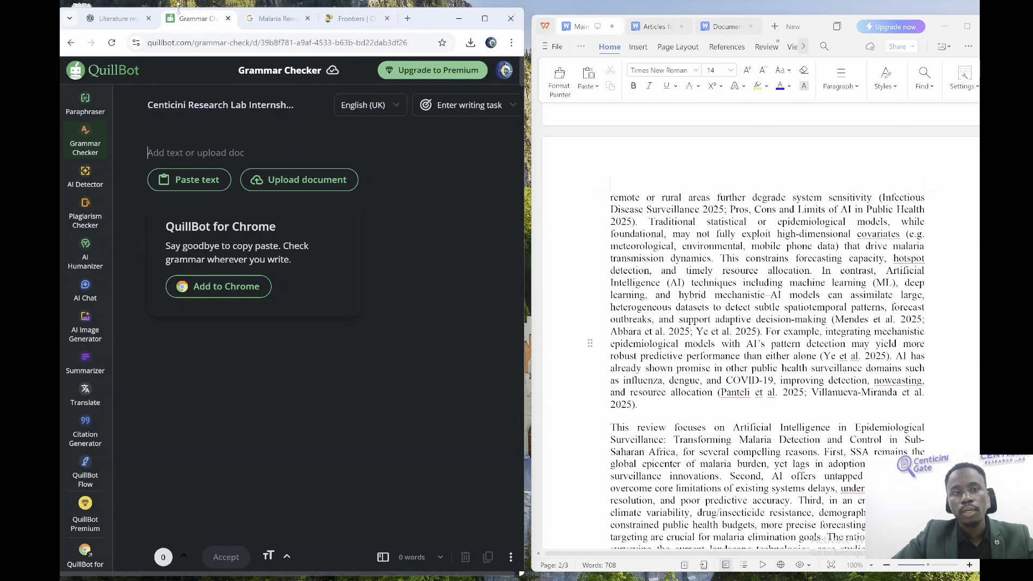
{"action": "left_click", "coordinate": [134, 22]}
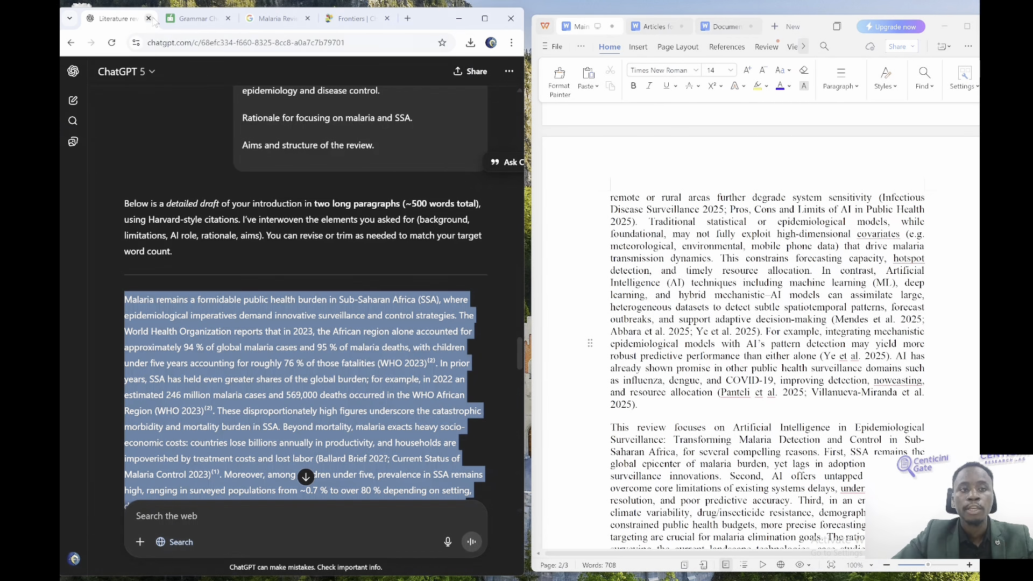
{"action": "left_click", "coordinate": [184, 21]}
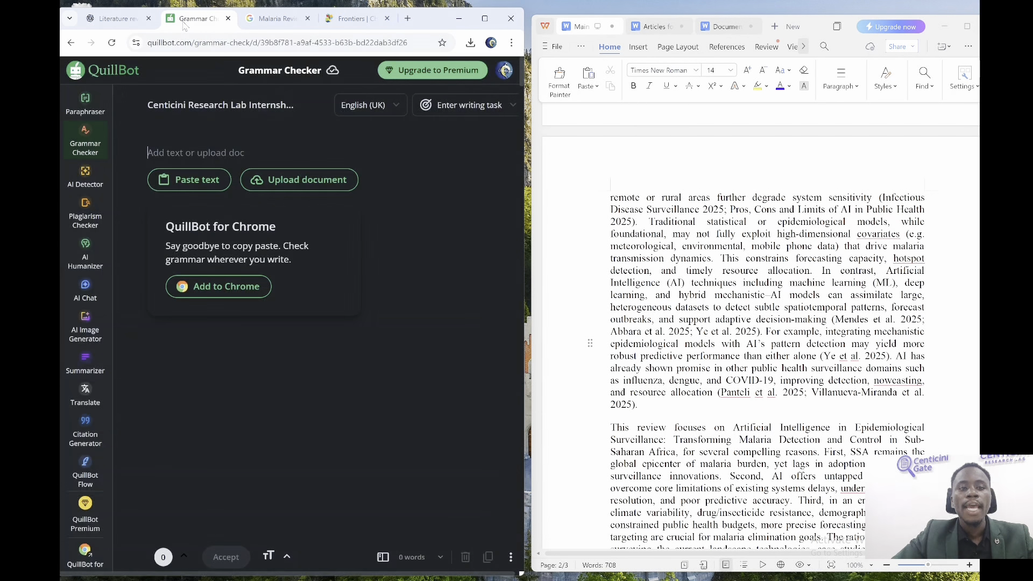
{"action": "left_click", "coordinate": [114, 19]}
{"action": "left_click_drag", "start_coordinate": [520, 363], "coordinate": [521, 371]}
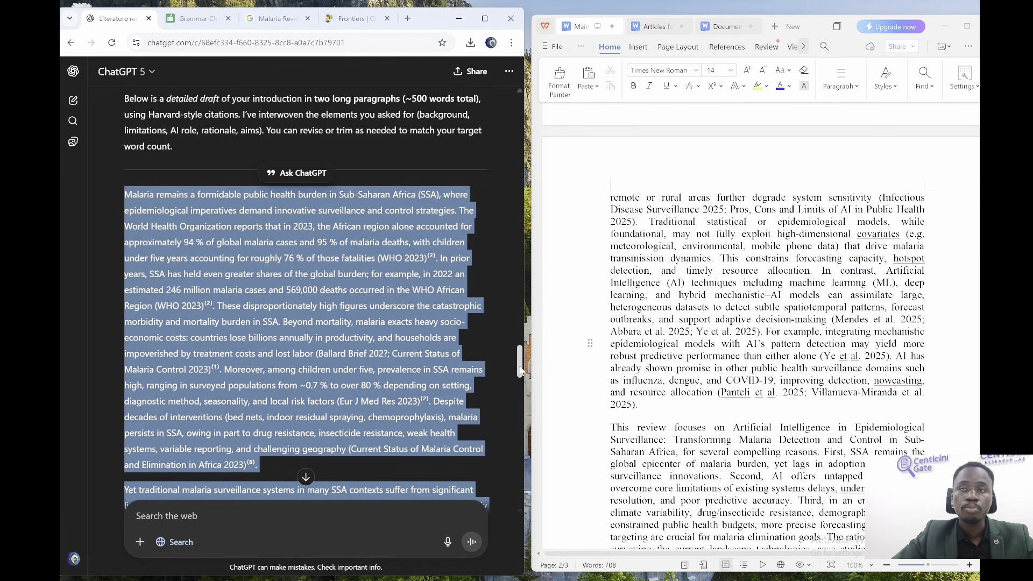
{"action": "left_click_drag", "start_coordinate": [520, 371], "coordinate": [523, 222]}
{"action": "left_click_drag", "start_coordinate": [295, 346], "coordinate": [125, 284]}
{"action": "key", "text": "ctrl+c"}
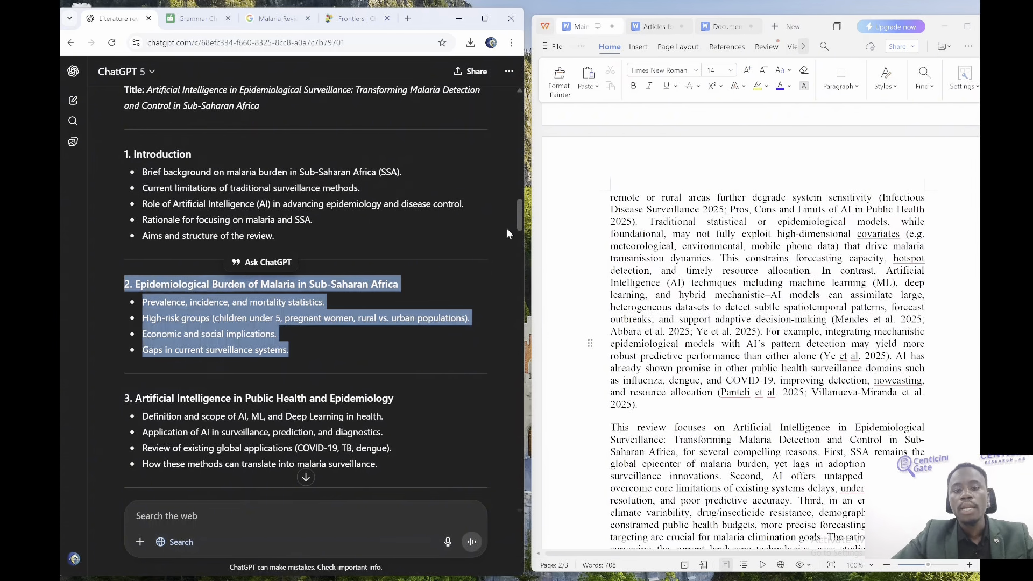
Paste the copied section 2 outline into a new message at the end of the ChatGPT conversation
{"action": "left_click_drag", "start_coordinate": [519, 223], "coordinate": [513, 286]}
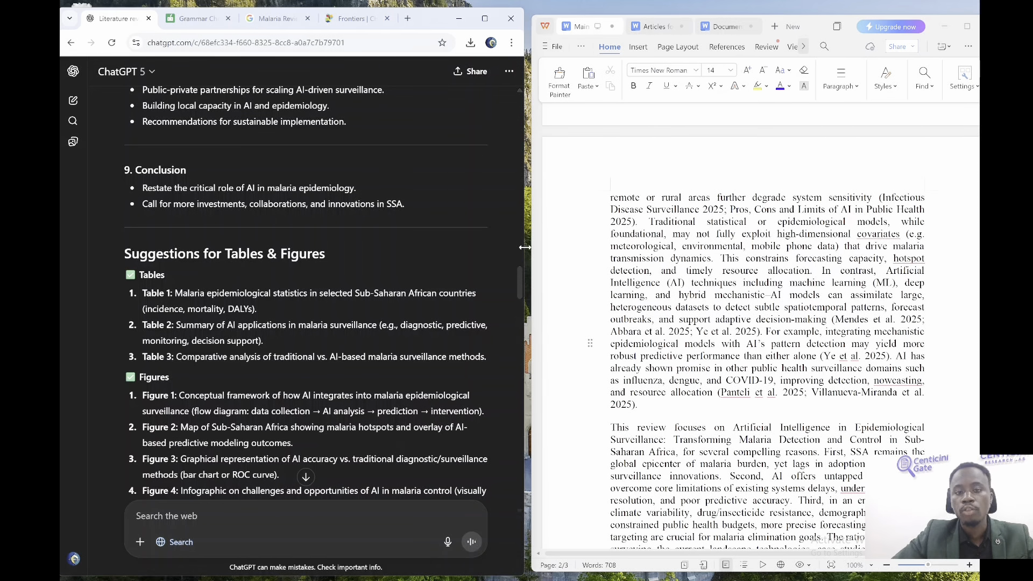
{"action": "left_click_drag", "start_coordinate": [520, 283], "coordinate": [520, 495]}
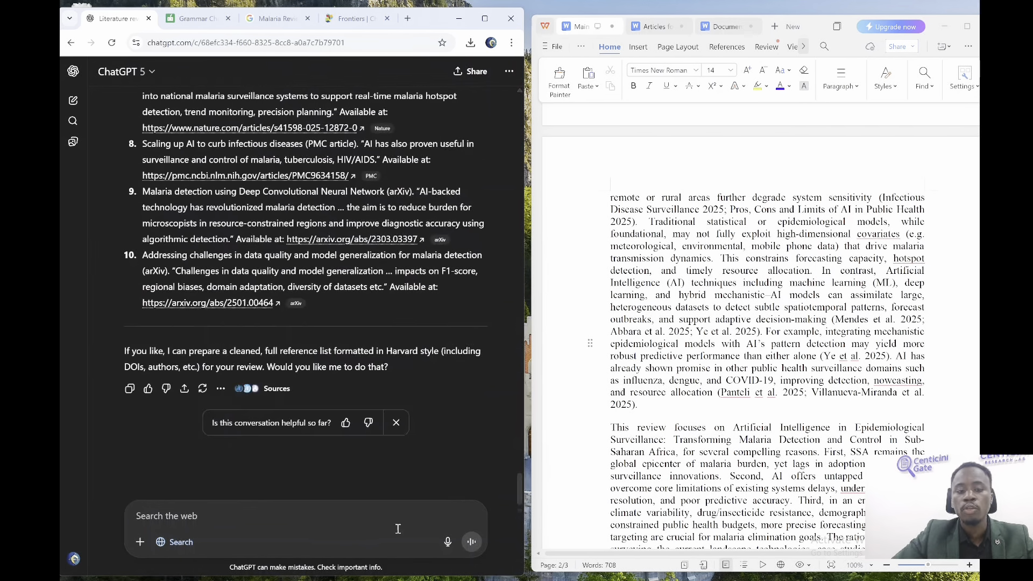
{"action": "key", "text": "ctrl+v"}
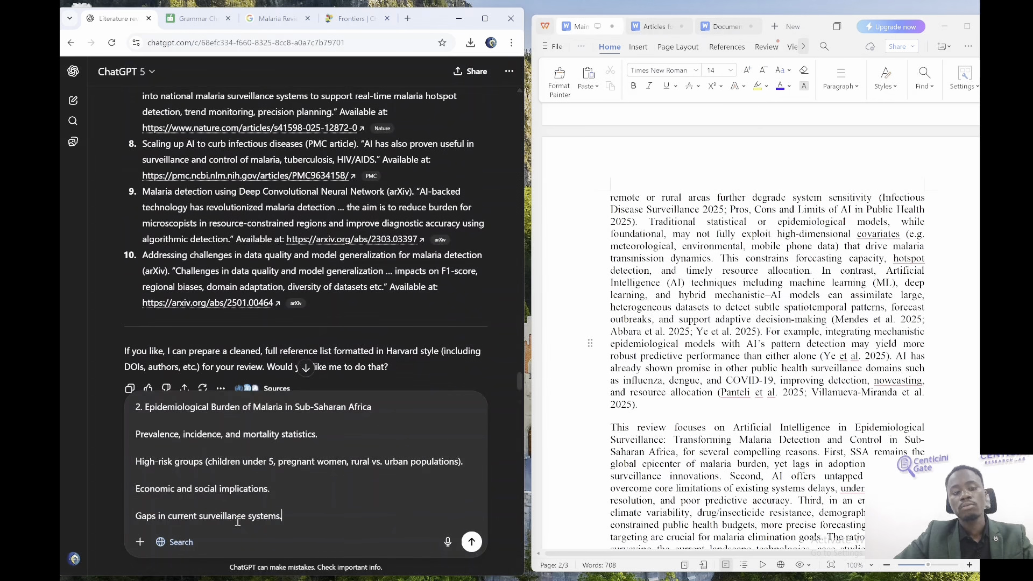
Insert several blank lines above the "2. Epidemiological Burden of Malaria in Sub-Saharan Africa" heading in the unsent message
{"action": "left_click_drag", "start_coordinate": [177, 432], "coordinate": [134, 404]}
{"action": "key", "text": "ctrl+End"}
{"action": "key", "text": "shift+Return"}
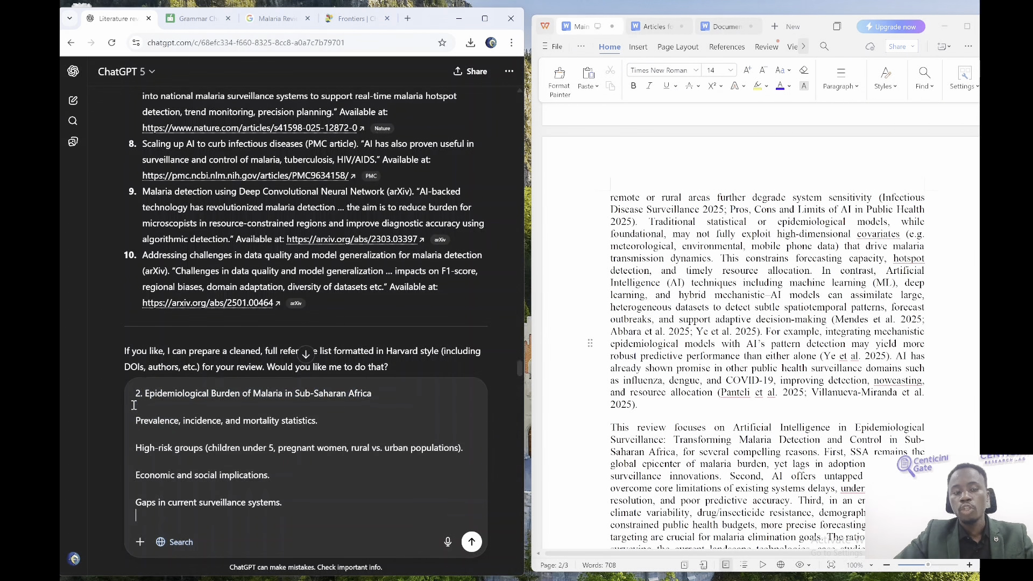
{"action": "key", "text": "shift+Return"}
{"action": "key", "text": "Up"}
{"action": "key", "text": "Up"}
{"action": "key", "text": "Up"}
{"action": "key", "text": "Up"}
{"action": "key", "text": "shift+Return"}
{"action": "key", "text": "shift+Return"}
{"action": "key", "text": "shift+Return"}
{"action": "key", "text": "shift+Return"}
{"action": "key", "text": "shift+Return"}
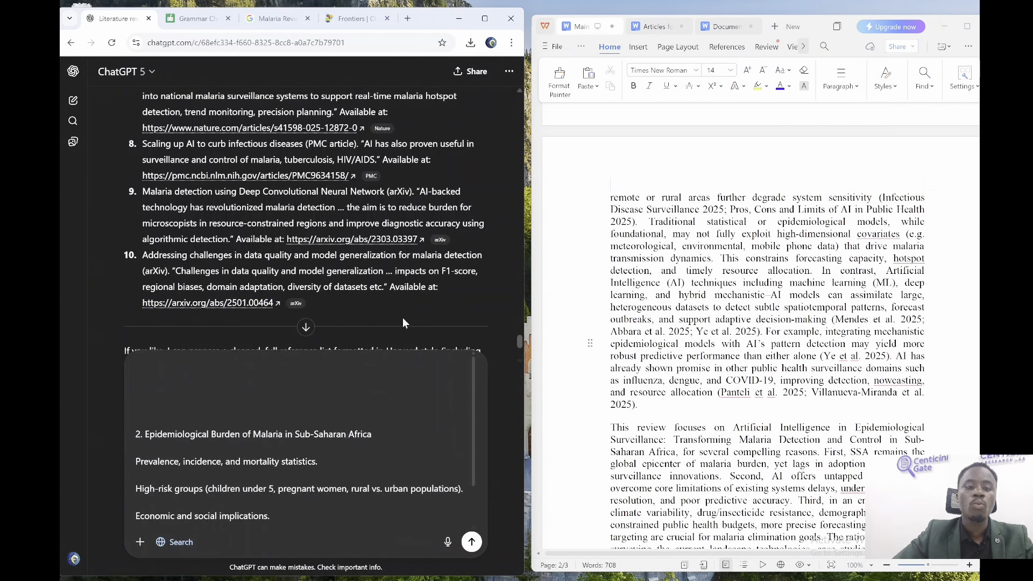
Copy the earlier "Using Harvard citations references discuss this introduction" instruction and paste it above the section 2 outline
{"action": "scroll", "coordinate": [515, 269], "scroll_direction": "up", "scroll_amount": 5}
{"action": "scroll", "coordinate": [515, 269], "scroll_direction": "up", "scroll_amount": 15}
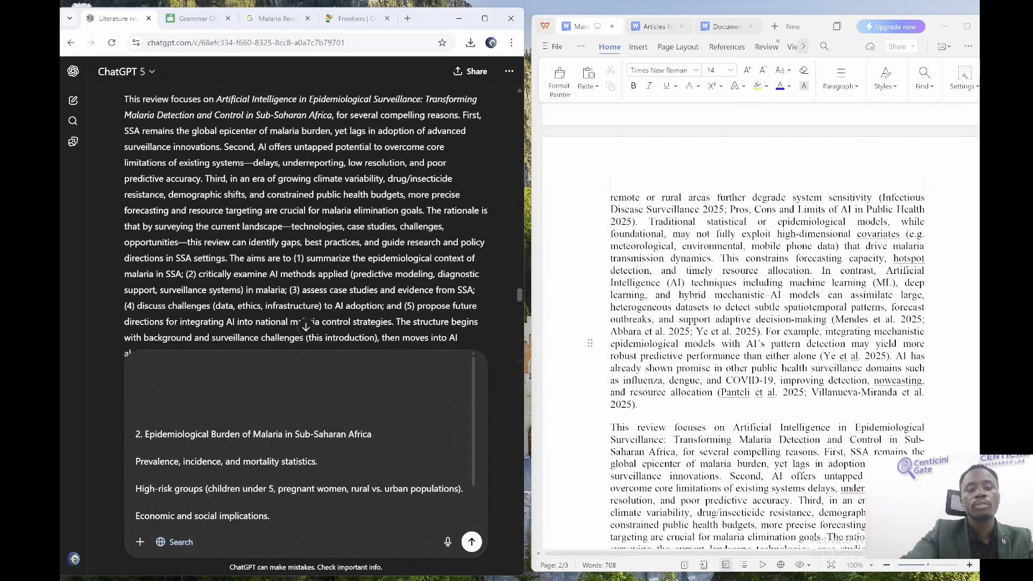
{"action": "scroll", "coordinate": [358, 263], "scroll_direction": "down", "scroll_amount": 5}
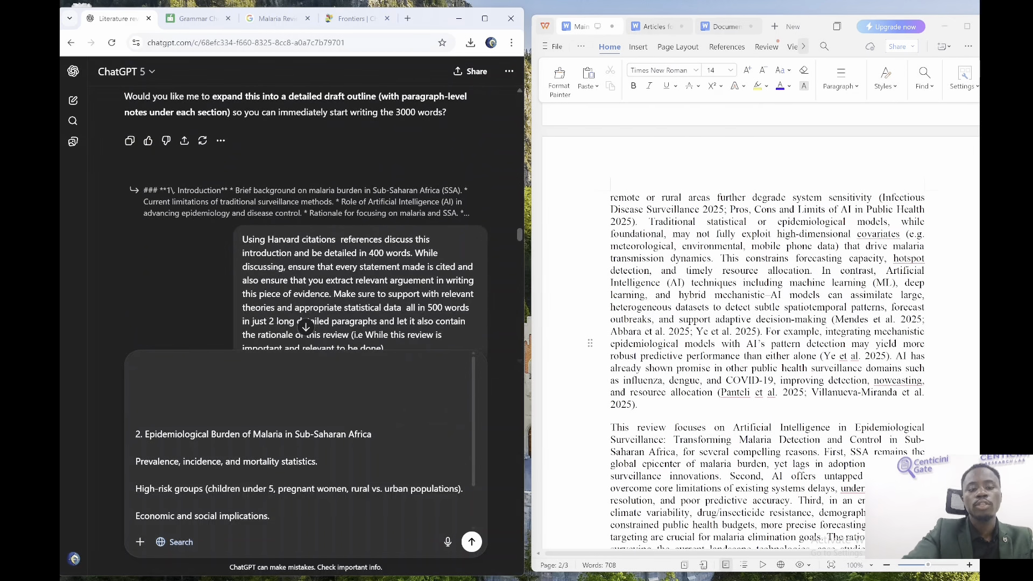
{"action": "triple_click", "coordinate": [358, 262]}
{"action": "key", "text": "ctrl+c"}
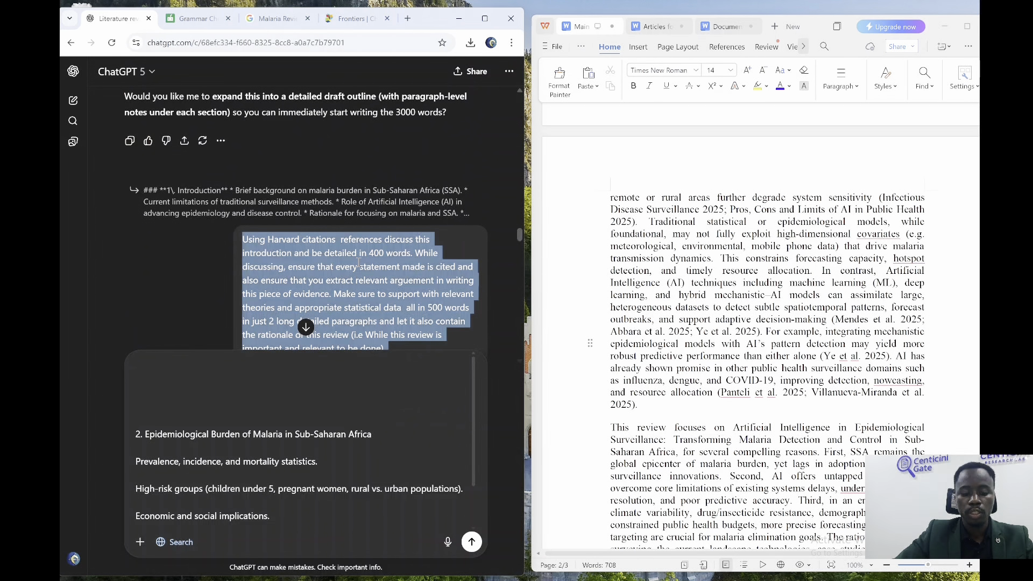
{"action": "left_click", "coordinate": [220, 384]}
{"action": "key", "text": "ctrl+v"}
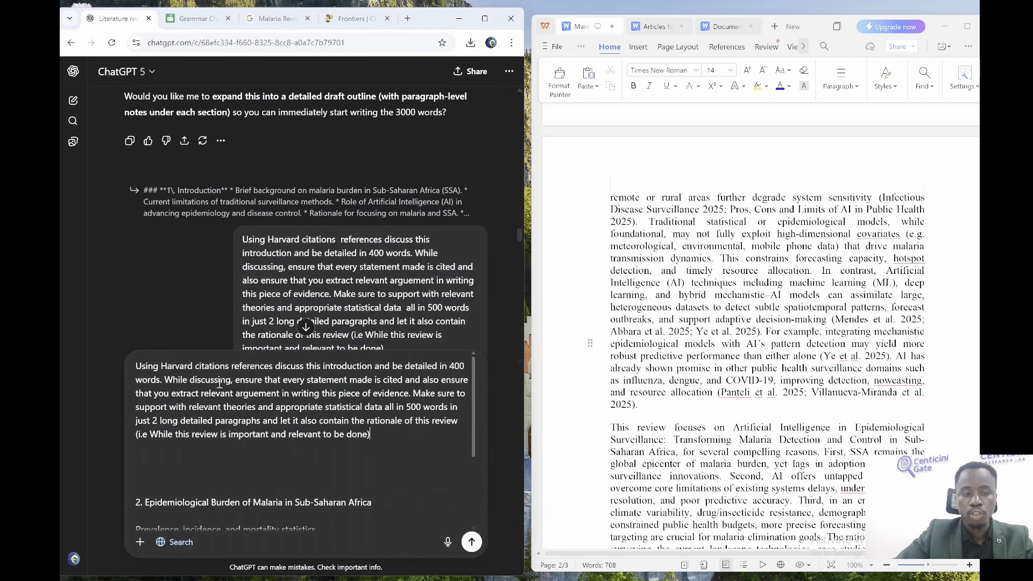
Change the instruction's first word count to 300 and replace "introduction" with "Epidemiological Burden of Malaria in Sub-Saharan Africa"
{"action": "double_click", "coordinate": [457, 366]}
{"action": "type", "text": "300"}
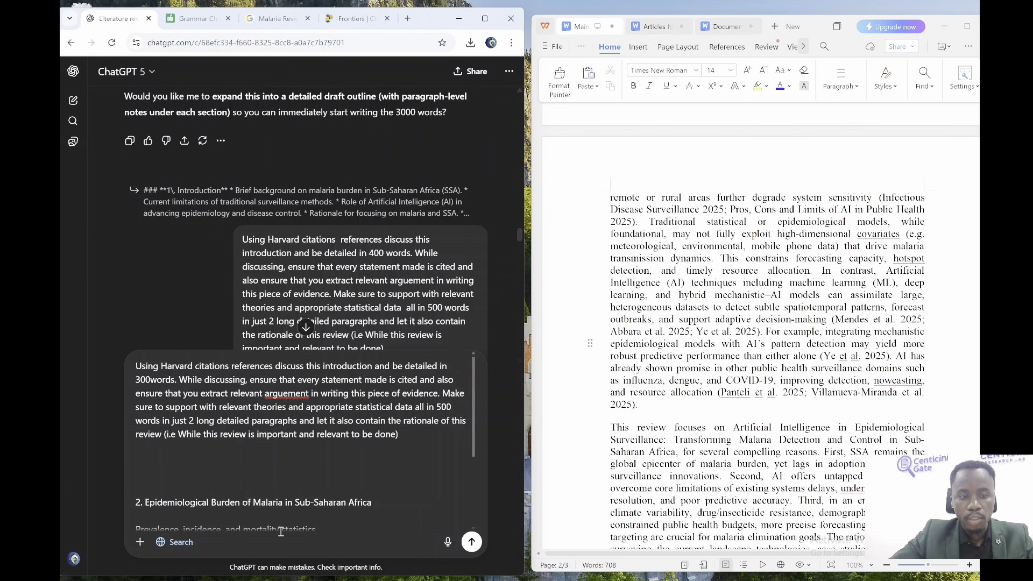
{"action": "left_click_drag", "start_coordinate": [397, 500], "coordinate": [147, 506]}
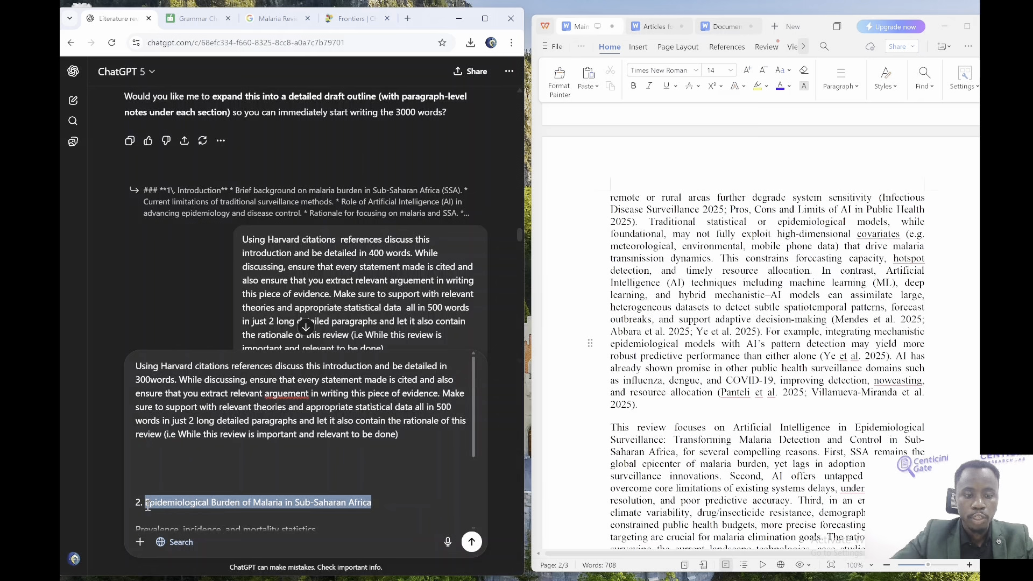
{"action": "key", "text": "ctrl+c"}
{"action": "double_click", "coordinate": [342, 366]}
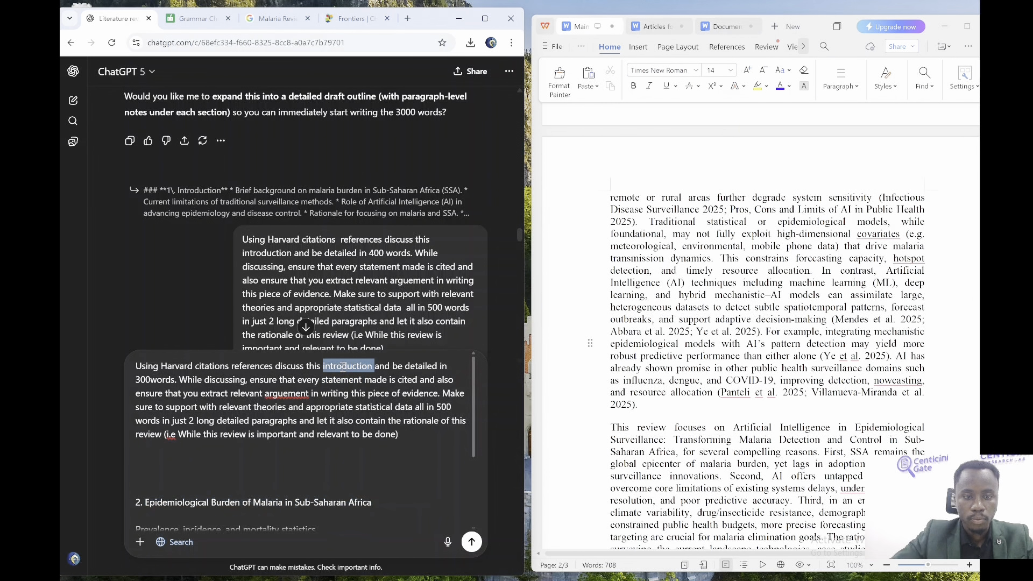
{"action": "key", "text": "ctrl+v"}
{"action": "left_click", "coordinate": [269, 475]}
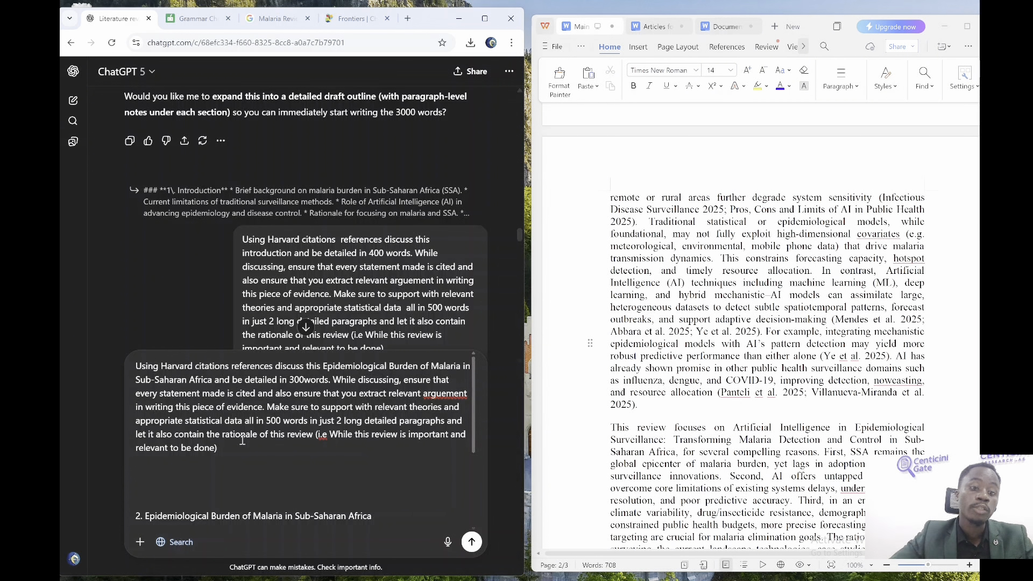
Set the total length in the "all in ... words in just 2 long detailed paragraphs" part to 300 words
{"action": "double_click", "coordinate": [274, 421]}
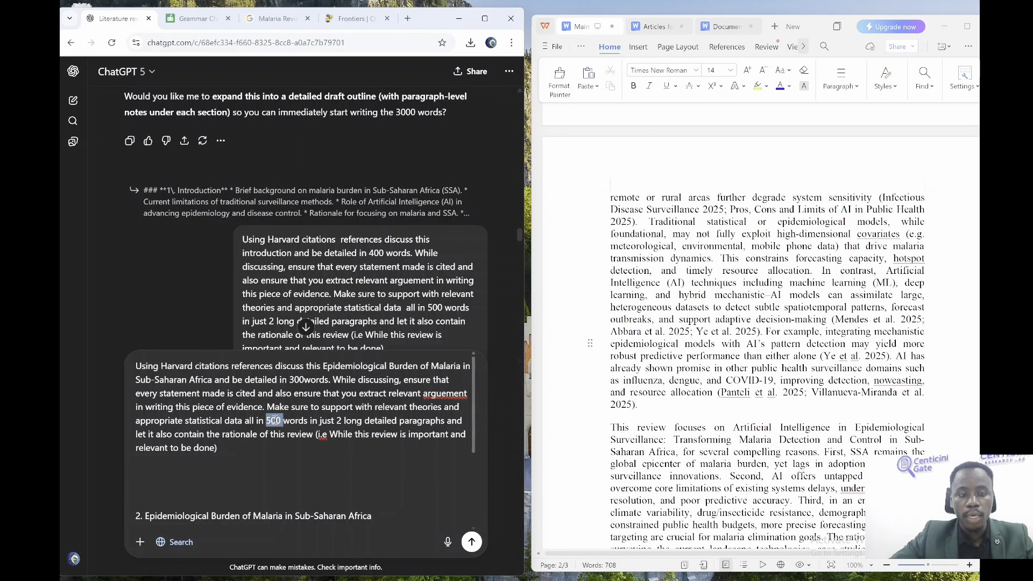
{"action": "type", "text": "300"}
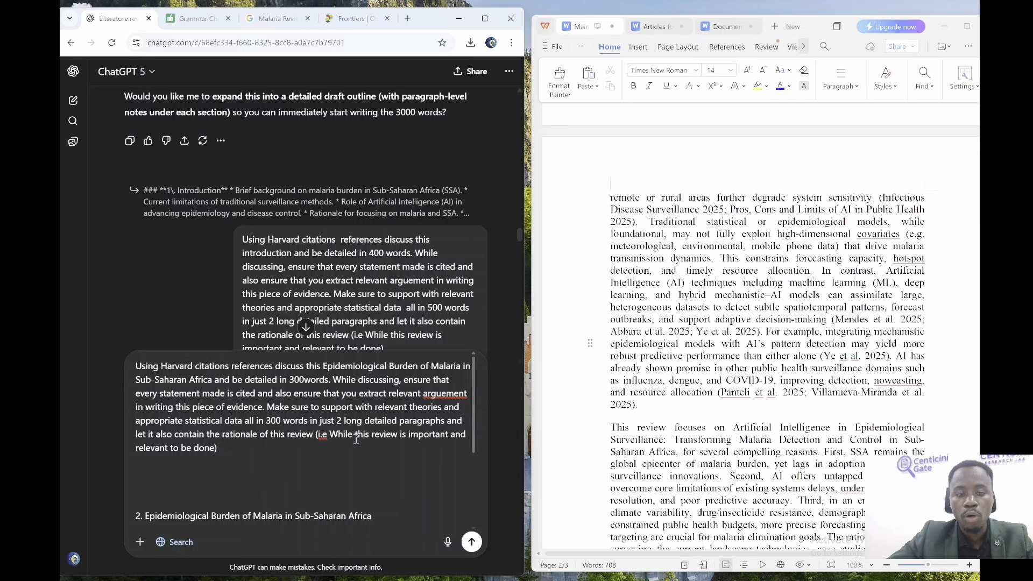
{"action": "left_click_drag", "start_coordinate": [304, 419], "coordinate": [271, 408]}
{"action": "left_click", "coordinate": [270, 407]}
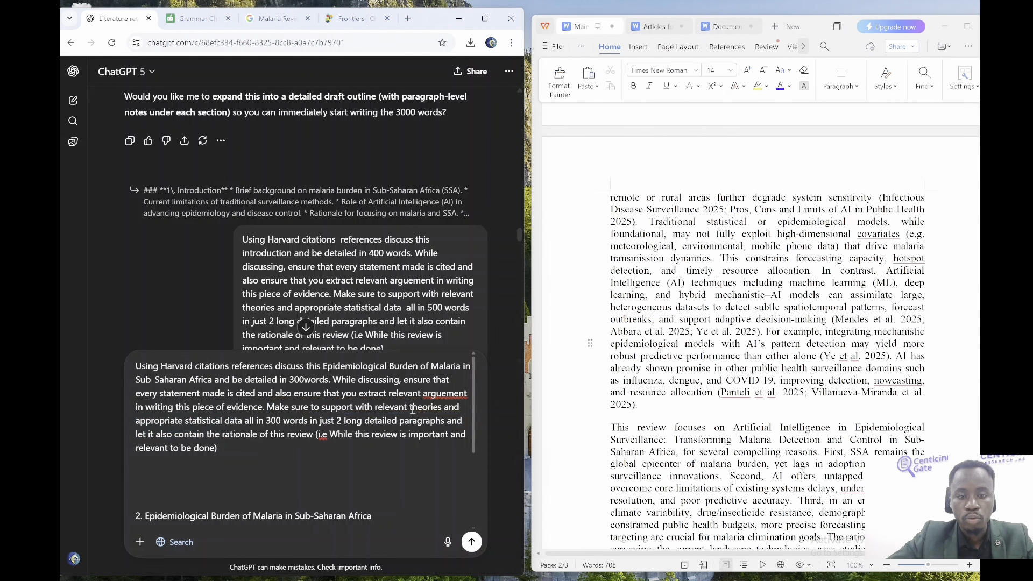
Remove "relevant theories and" from the unsent message so the sentence asks for support with appropriate statistical data only
{"action": "double_click", "coordinate": [423, 407]}
{"action": "key", "text": "Delete"}
{"action": "key", "text": "Delete"}
{"action": "key", "text": "Delete"}
{"action": "key", "text": "Delete"}
{"action": "key", "text": "Delete"}
{"action": "key", "text": "Delete"}
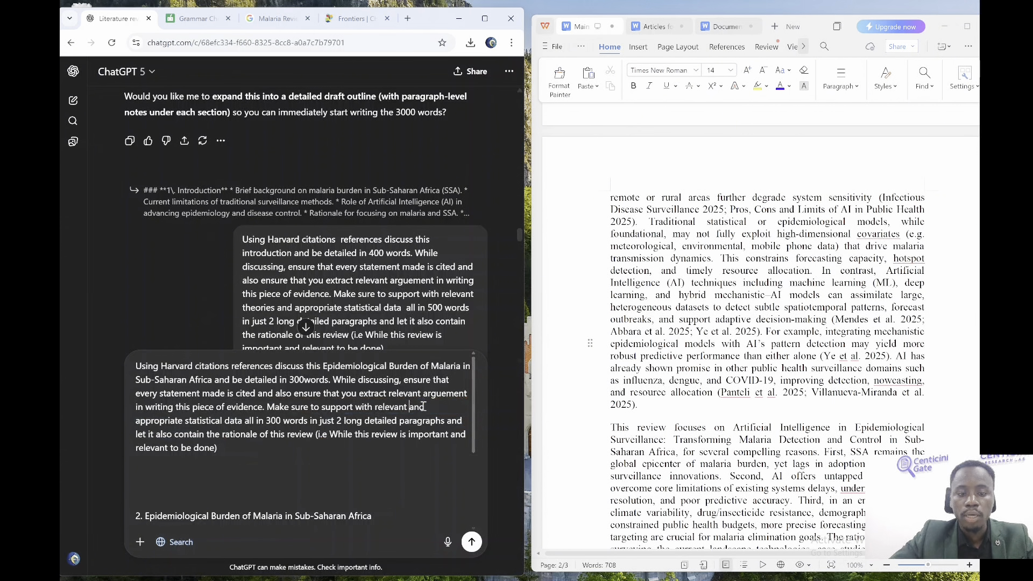
{"action": "key", "text": "BackSpace"}
{"action": "key", "text": "BackSpace"}
{"action": "key", "text": "BackSpace"}
{"action": "key", "text": "BackSpace"}
{"action": "key", "text": "BackSpace"}
{"action": "key", "text": "BackSpace"}
{"action": "key", "text": "BackSpace"}
{"action": "key", "text": "BackSpace"}
{"action": "key", "text": "BackSpace"}
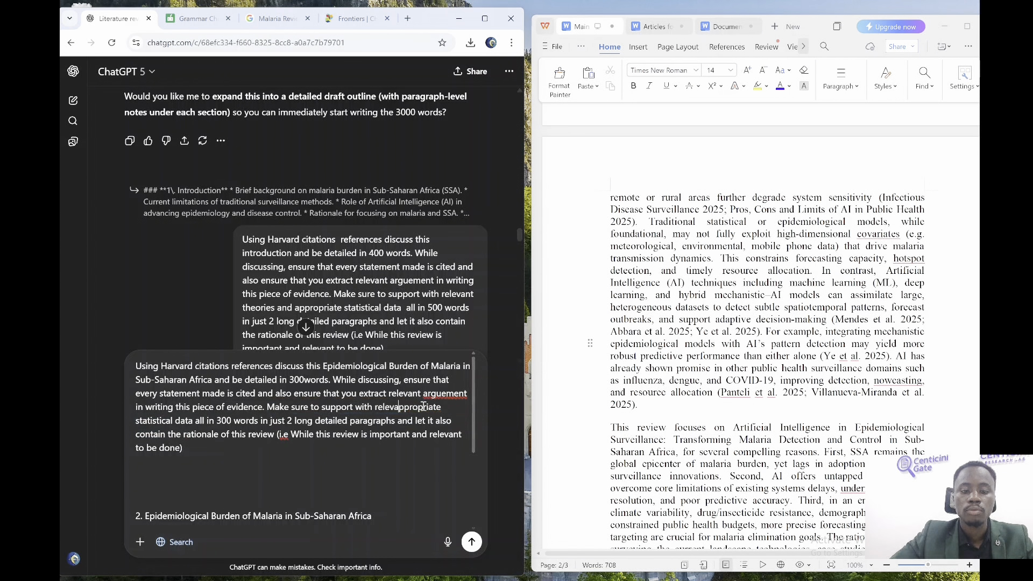
{"action": "type", "text": "a"}
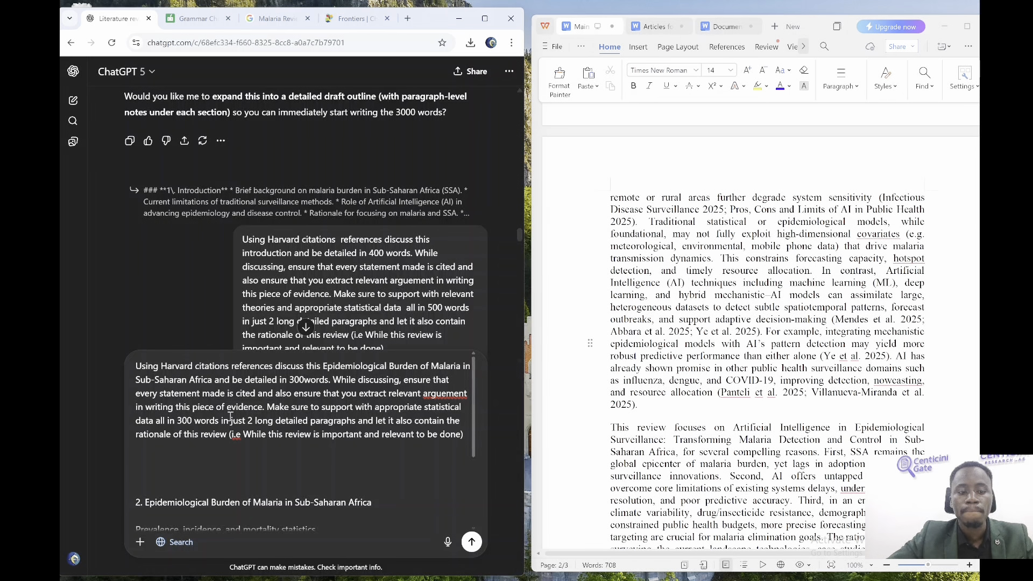
Change "2 long detailed paragraphs" to "a detailed paragraph" in the unsent message
{"action": "double_click", "coordinate": [249, 420]}
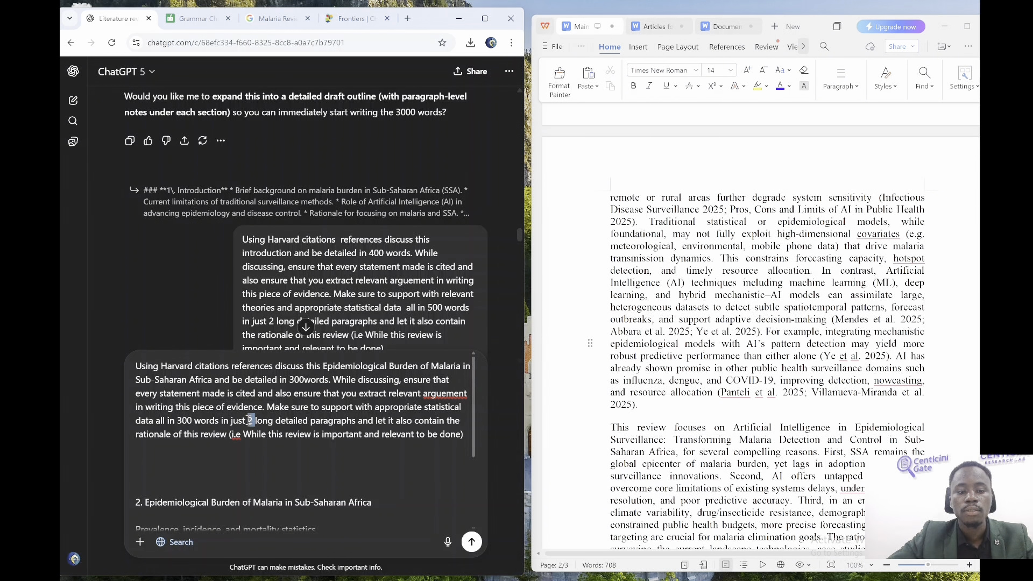
{"action": "triple_click", "coordinate": [249, 420]}
{"action": "double_click", "coordinate": [249, 420]}
{"action": "type", "text": "a"}
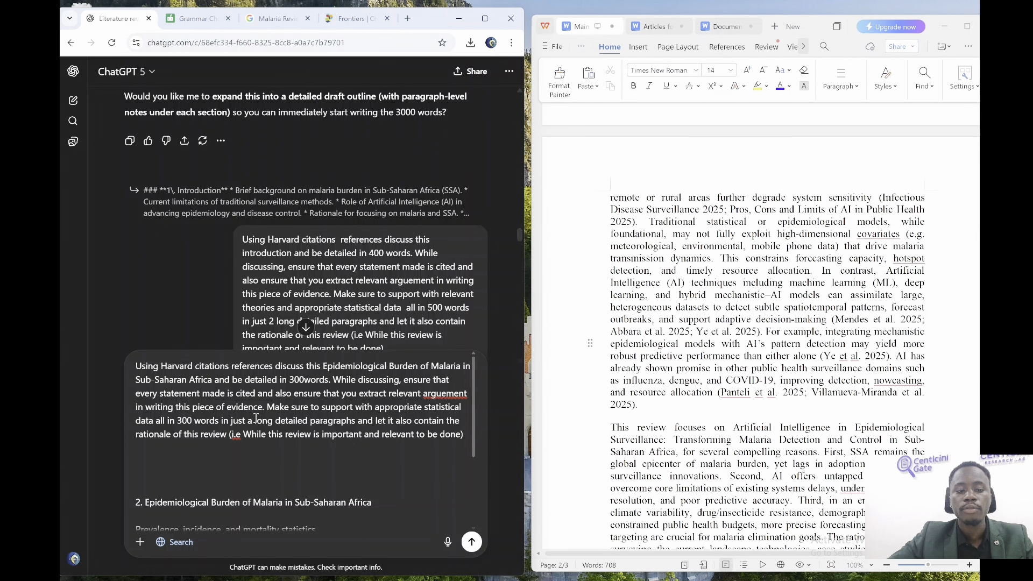
{"action": "double_click", "coordinate": [256, 421]}
{"action": "key", "text": "BackSpace"}
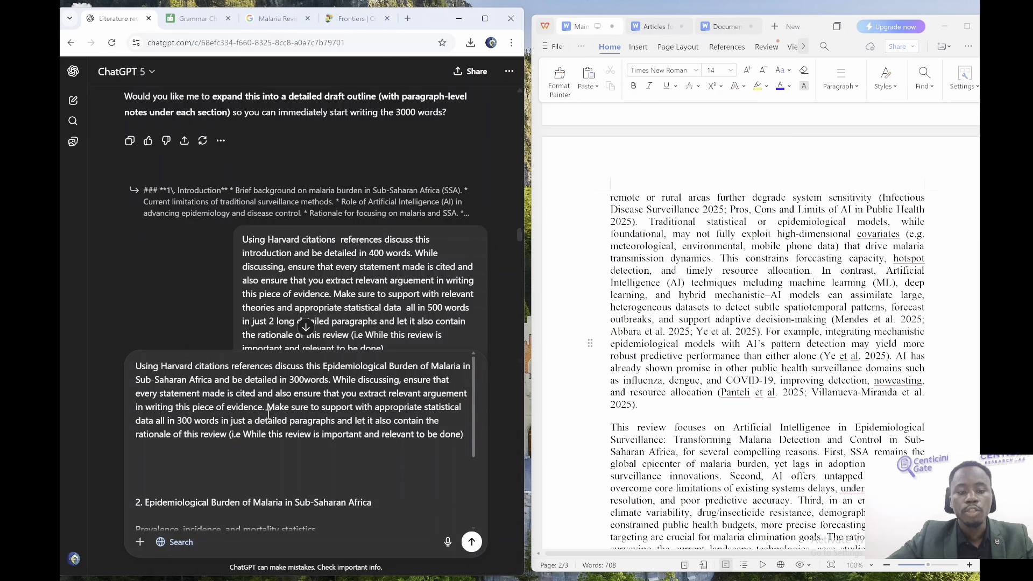
{"action": "double_click", "coordinate": [272, 420]}
{"action": "left_click", "coordinate": [334, 423]}
{"action": "key", "text": "BackSpace"}
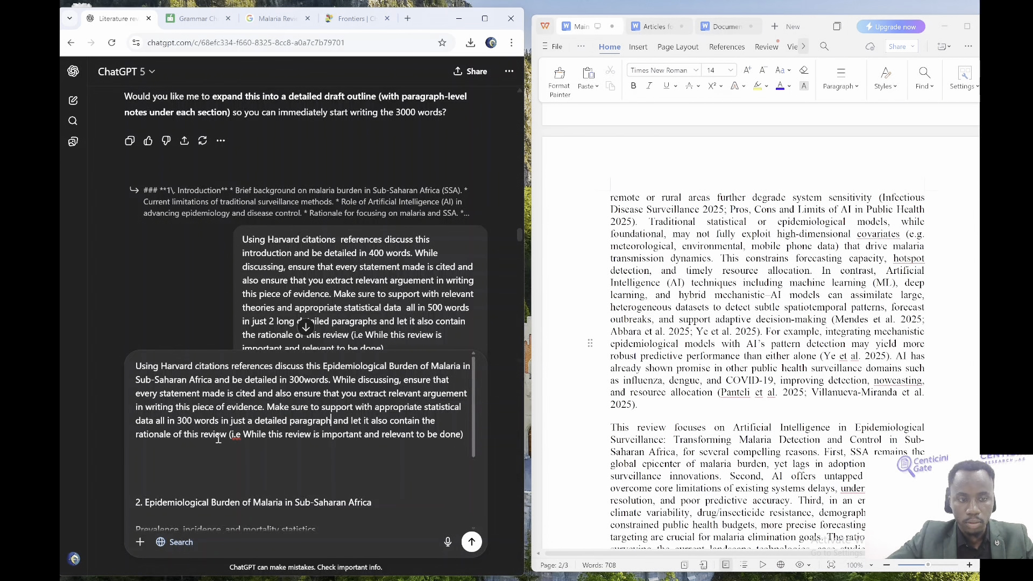
Delete the clause asking for the rationale of the review, end the instruction with a period and start a new line
{"action": "left_click_drag", "start_coordinate": [230, 435], "coordinate": [483, 435]}
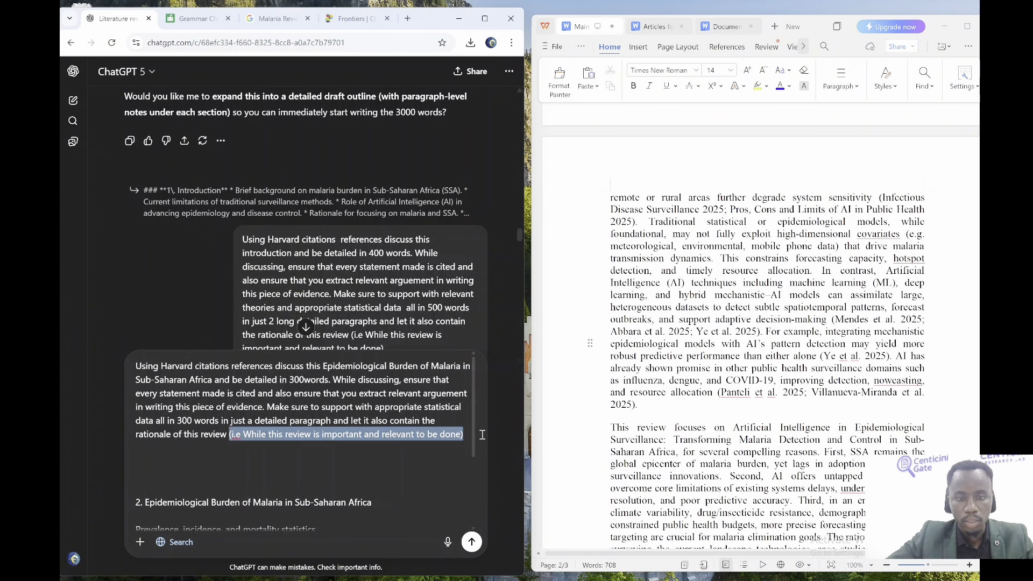
{"action": "key", "text": "BackSpace"}
{"action": "key", "text": "BackSpace"}
{"action": "key", "text": "BackSpace"}
{"action": "key", "text": "BackSpace"}
{"action": "key", "text": "BackSpace"}
{"action": "key", "text": "BackSpace"}
{"action": "key", "text": "BackSpace"}
{"action": "key", "text": "BackSpace"}
{"action": "key", "text": "BackSpace"}
{"action": "key", "text": "BackSpace"}
{"action": "key", "text": "BackSpace"}
{"action": "key", "text": "BackSpace"}
{"action": "key", "text": "BackSpace"}
{"action": "key", "text": "BackSpace"}
{"action": "key", "text": "BackSpace"}
{"action": "key", "text": "BackSpace"}
{"action": "key", "text": "BackSpace"}
{"action": "key", "text": "BackSpace"}
{"action": "key", "text": "BackSpace"}
{"action": "key", "text": "BackSpace"}
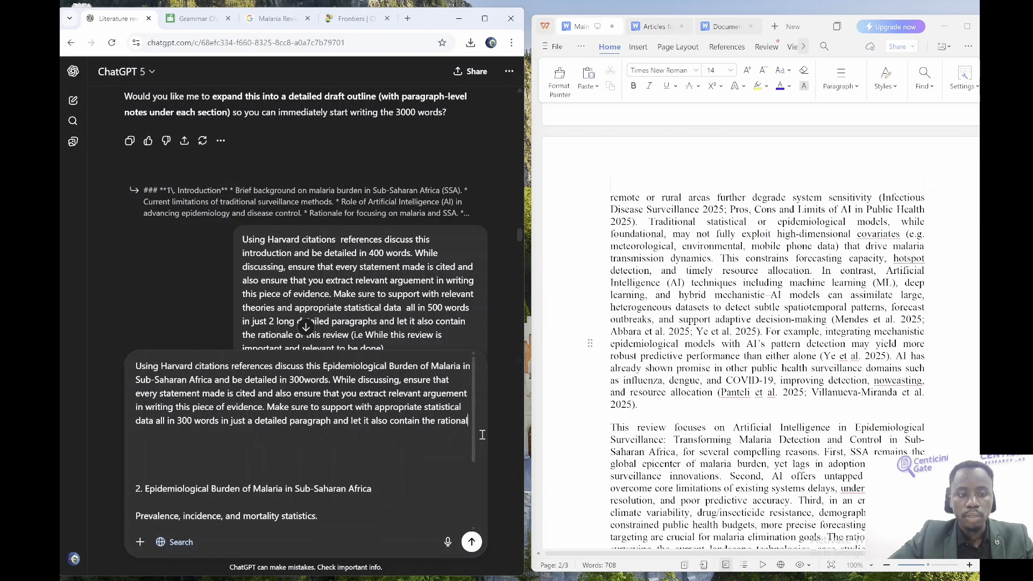
{"action": "key", "text": "BackSpace"}
{"action": "key", "text": "BackSpace"}
{"action": "key", "text": "BackSpace"}
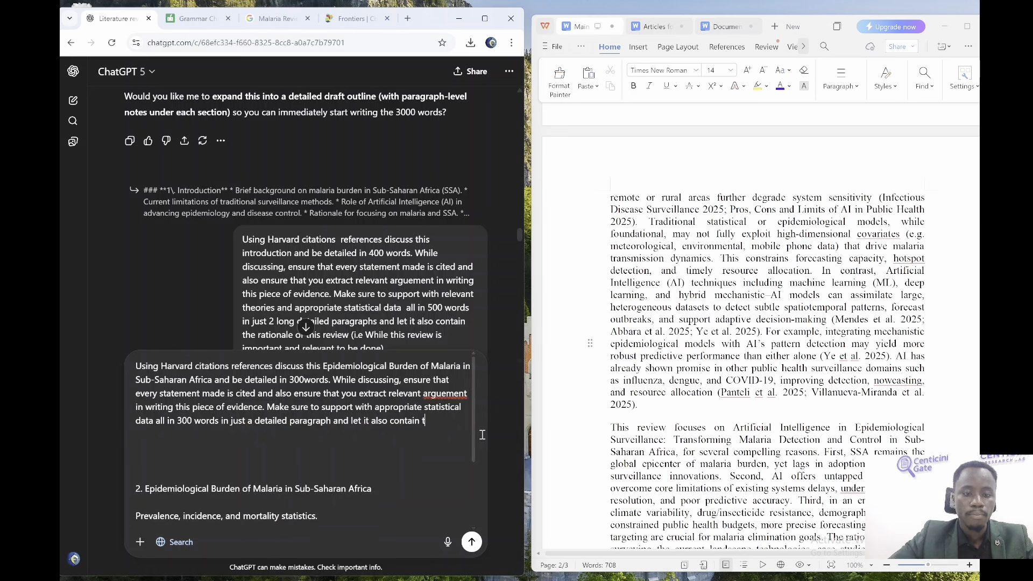
{"action": "key", "text": "BackSpace"}
{"action": "key", "text": "BackSpace"}
{"action": "key", "text": "BackSpace"}
{"action": "key", "text": "BackSpace"}
{"action": "key", "text": "BackSpace"}
{"action": "key", "text": "BackSpace"}
{"action": "key", "text": "BackSpace"}
{"action": "key", "text": "BackSpace"}
{"action": "key", "text": "BackSpace"}
{"action": "key", "text": "BackSpace"}
{"action": "key", "text": "BackSpace"}
{"action": "key", "text": "BackSpace"}
{"action": "key", "text": "BackSpace"}
{"action": "key", "text": "BackSpace"}
{"action": "key", "text": "BackSpace"}
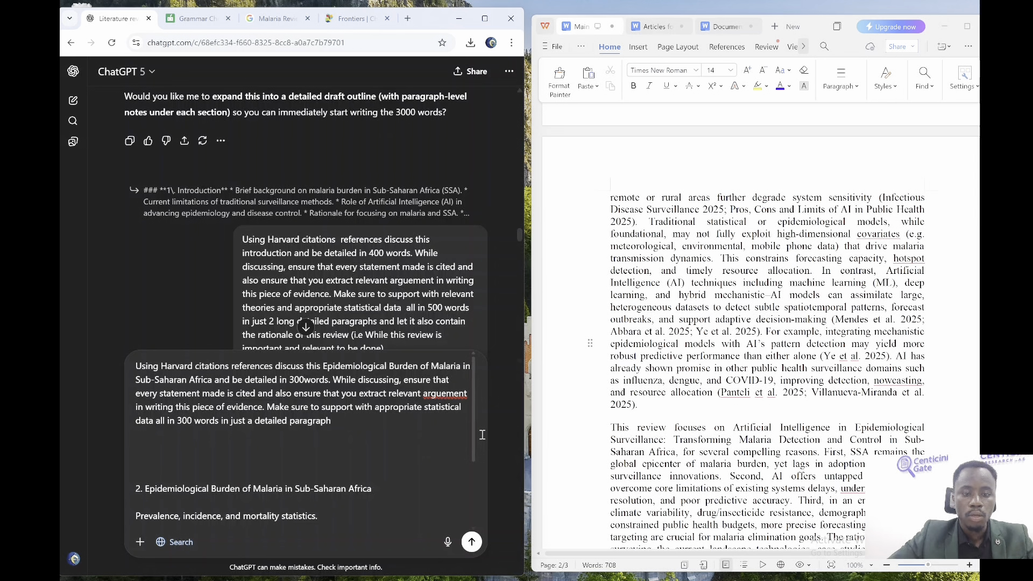
{"action": "key", "text": "shift+Return"}
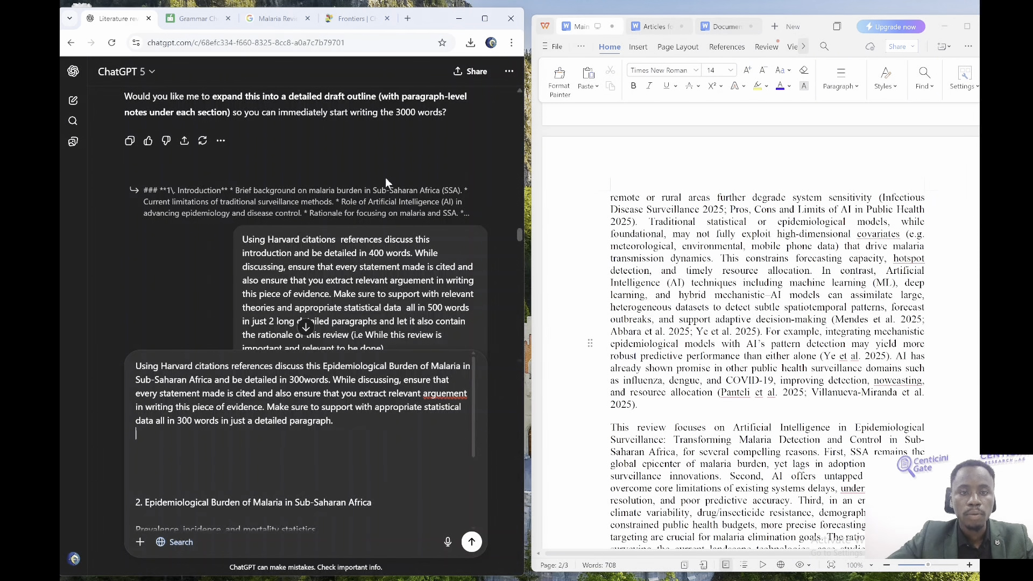
Add "Now follow it up with" plus the copied Table 1 suggestion on malaria epidemiological statistics below the instruction, and send the message
{"action": "scroll", "coordinate": [385, 178], "scroll_direction": "up", "scroll_amount": 6}
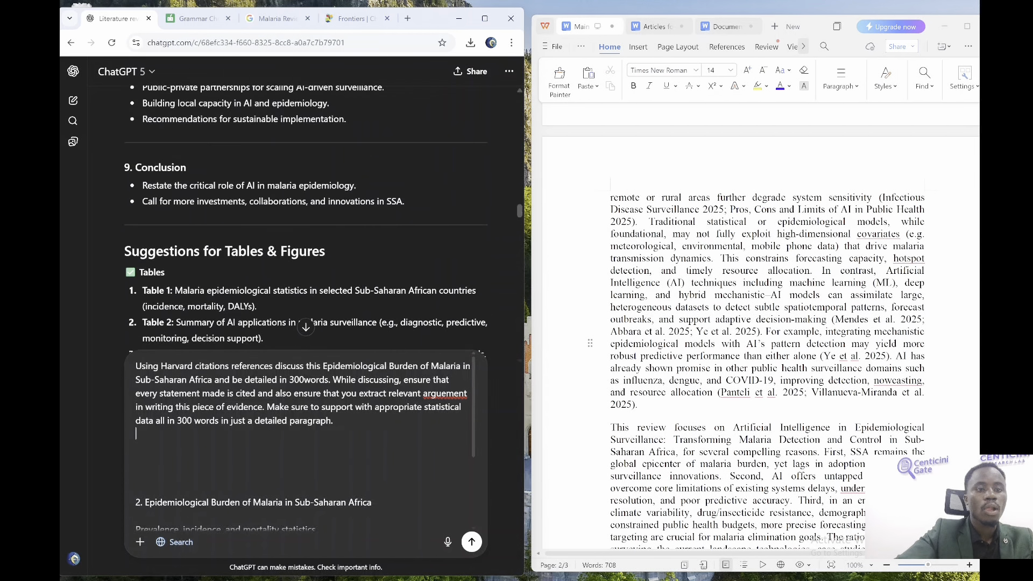
{"action": "scroll", "coordinate": [201, 151], "scroll_direction": "down", "scroll_amount": 3}
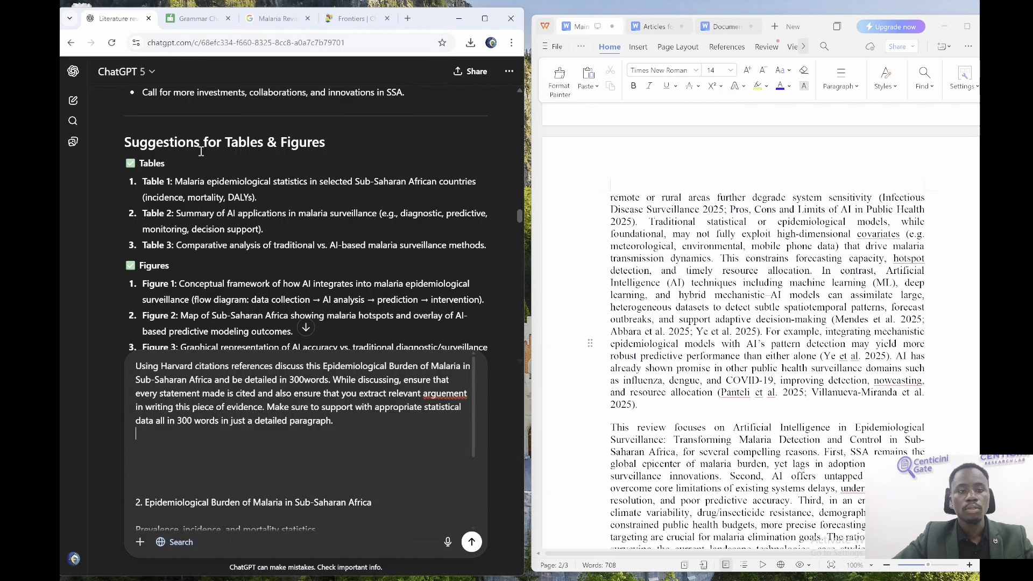
{"action": "double_click", "coordinate": [221, 181]}
{"action": "triple_click", "coordinate": [230, 193]}
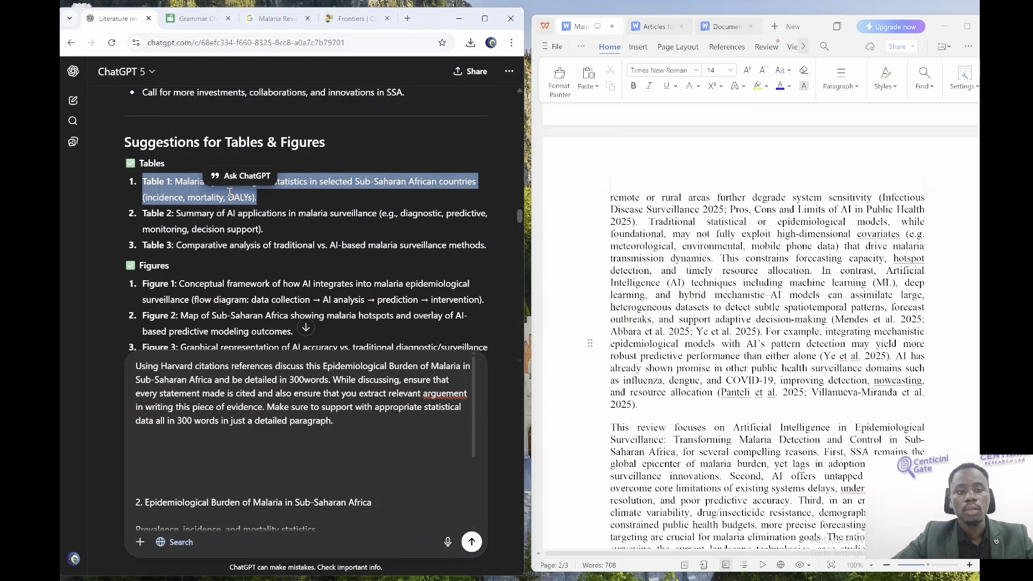
{"action": "left_click", "coordinate": [258, 466]}
{"action": "type", "text": "Now follow it up with"}
{"action": "key", "text": "ctrl+v"}
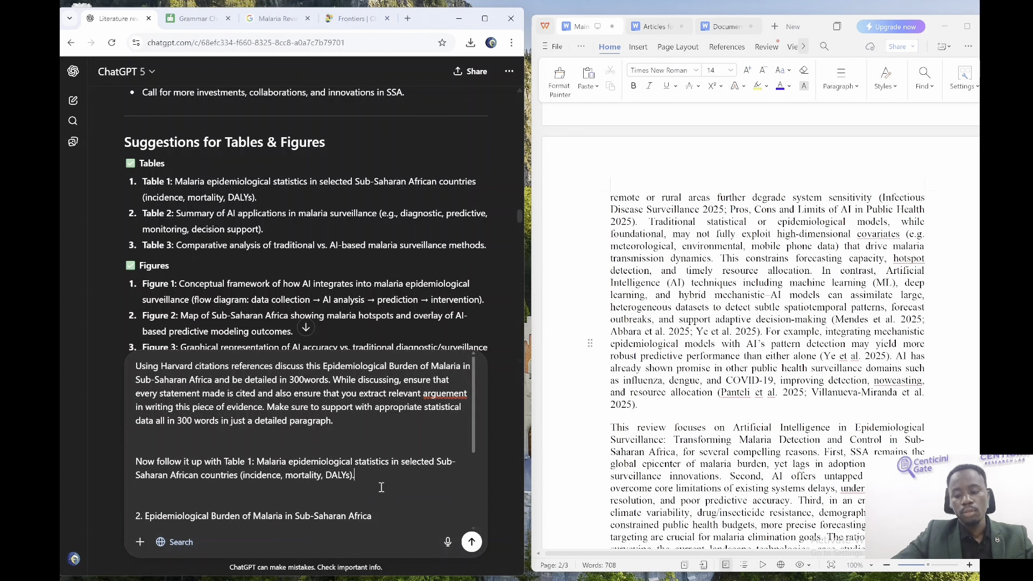
{"action": "key", "text": "Return"}
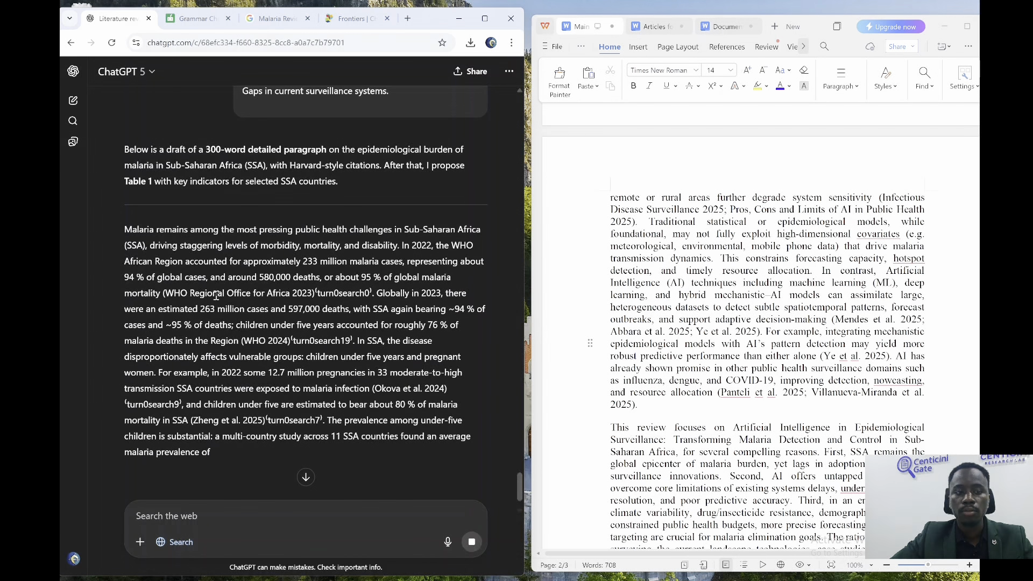
Copy the generated burden paragraph, Table 1 and its notes, and paste them under "Epidemiological Burden of Malaria in Sub-Saharan Africa" in the WPS manuscript
{"action": "triple_click", "coordinate": [258, 277]}
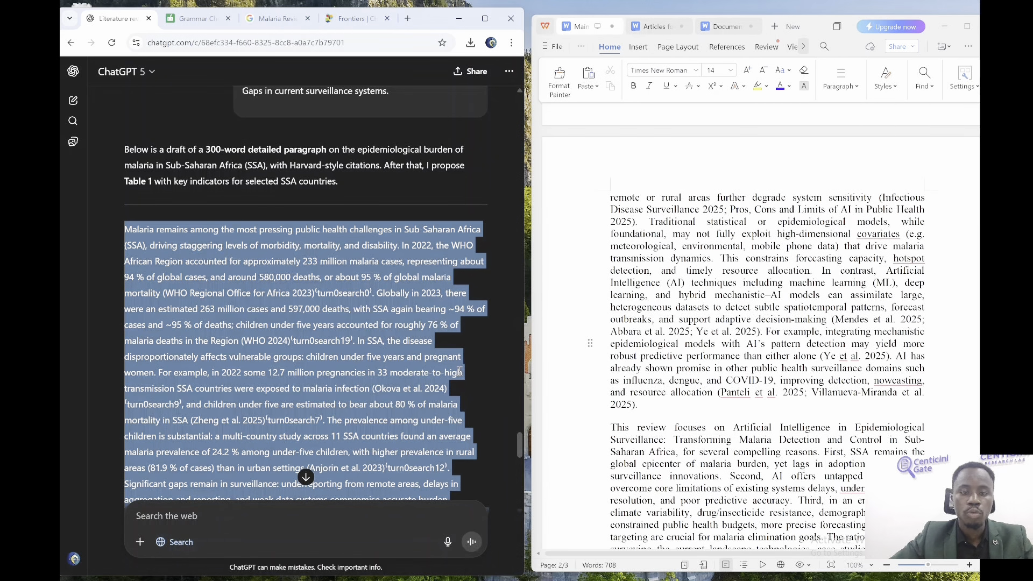
{"action": "left_click_drag", "start_coordinate": [521, 439], "coordinate": [520, 473]}
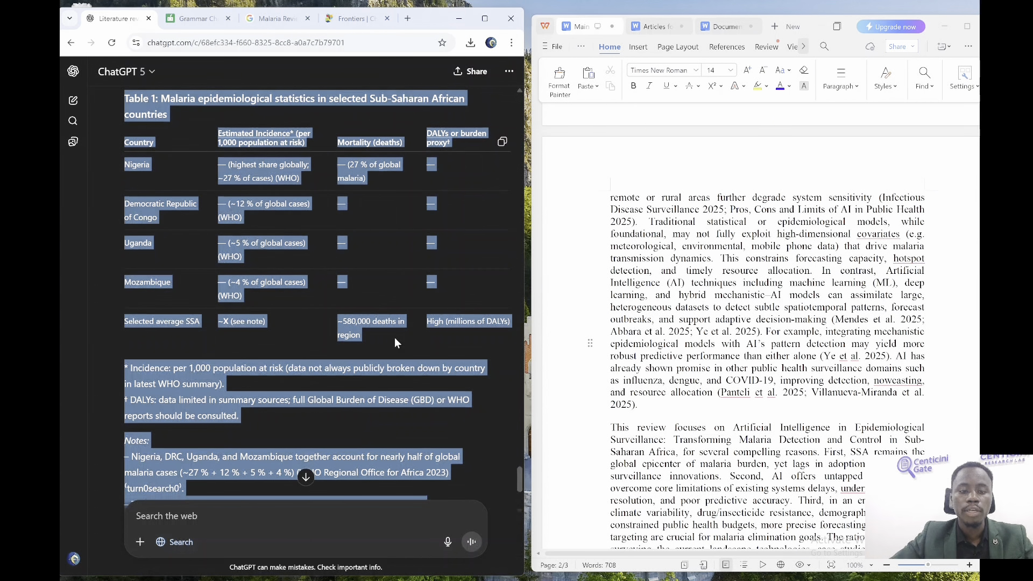
{"action": "left_click", "coordinate": [752, 368]}
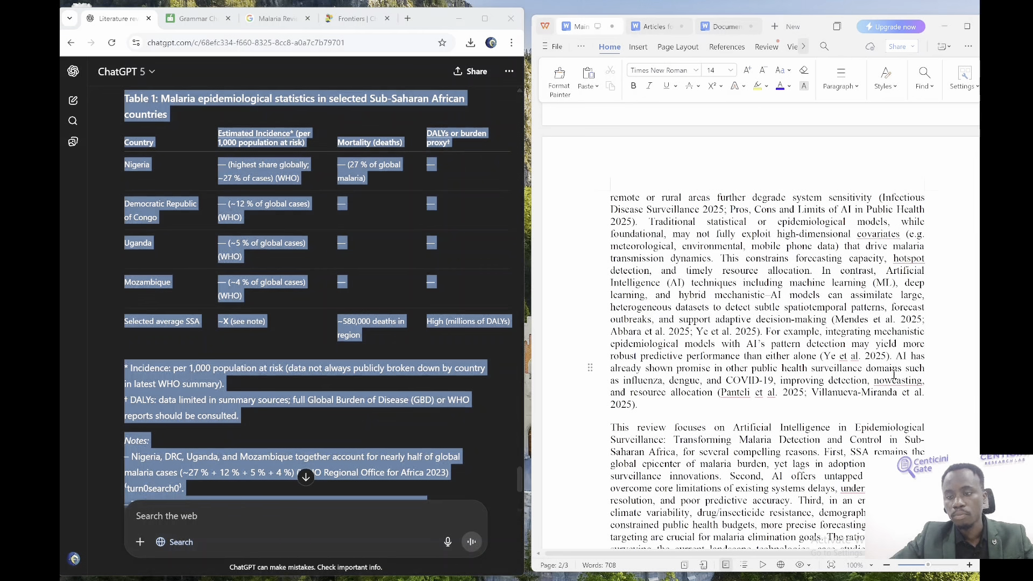
{"action": "scroll", "coordinate": [730, 370], "scroll_direction": "down", "scroll_amount": 10}
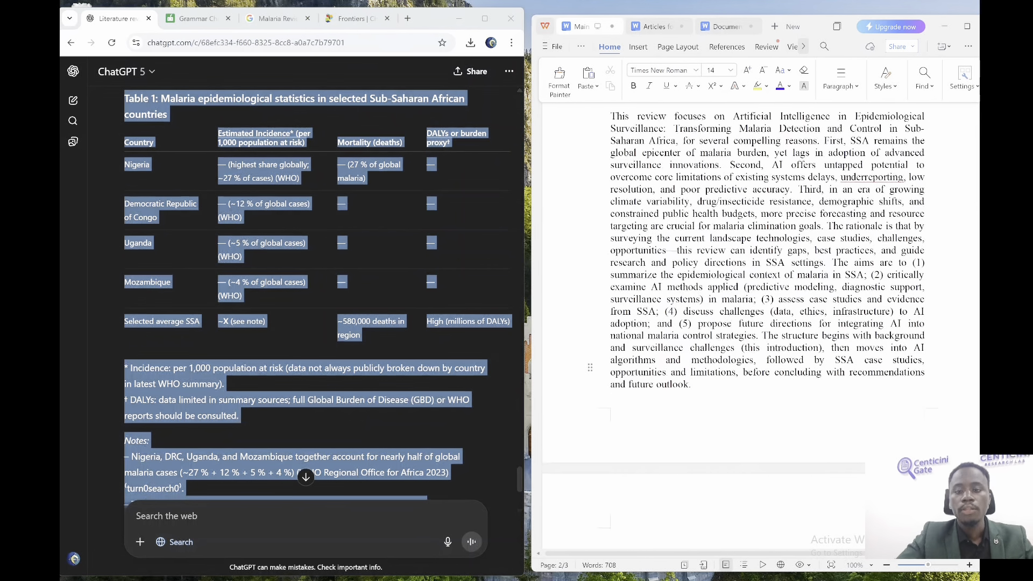
{"action": "left_click", "coordinate": [605, 211]}
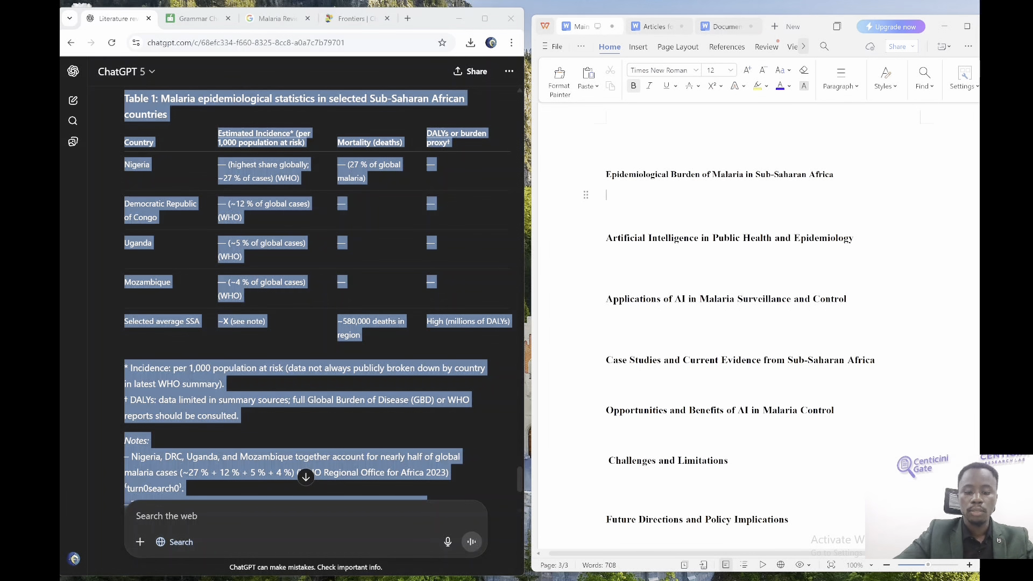
{"action": "key", "text": "ctrl+v"}
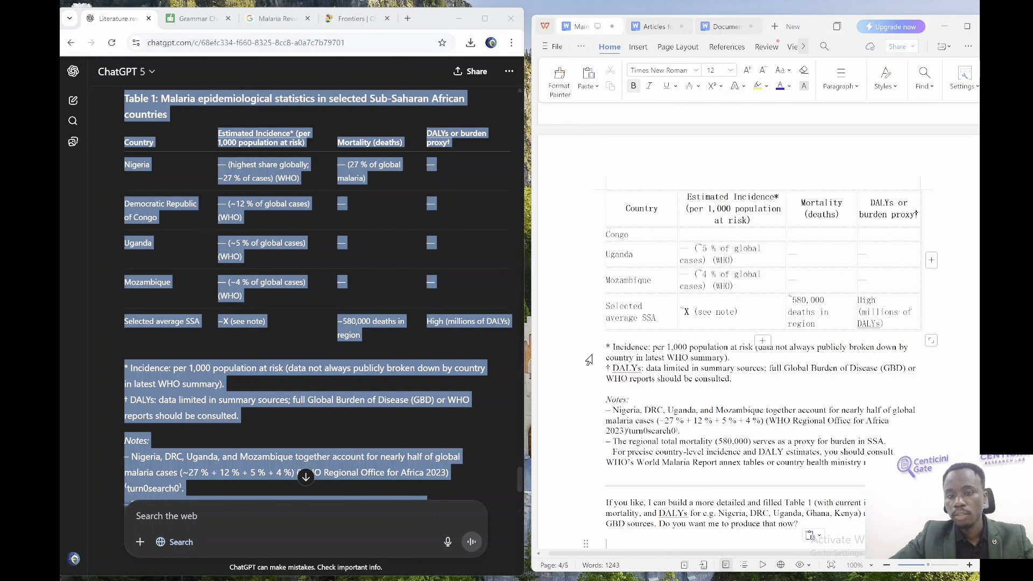
Italicize the "* Incidence" and "† DALYs" footnotes beneath the pasted table
{"action": "left_click_drag", "start_coordinate": [605, 345], "coordinate": [737, 379]}
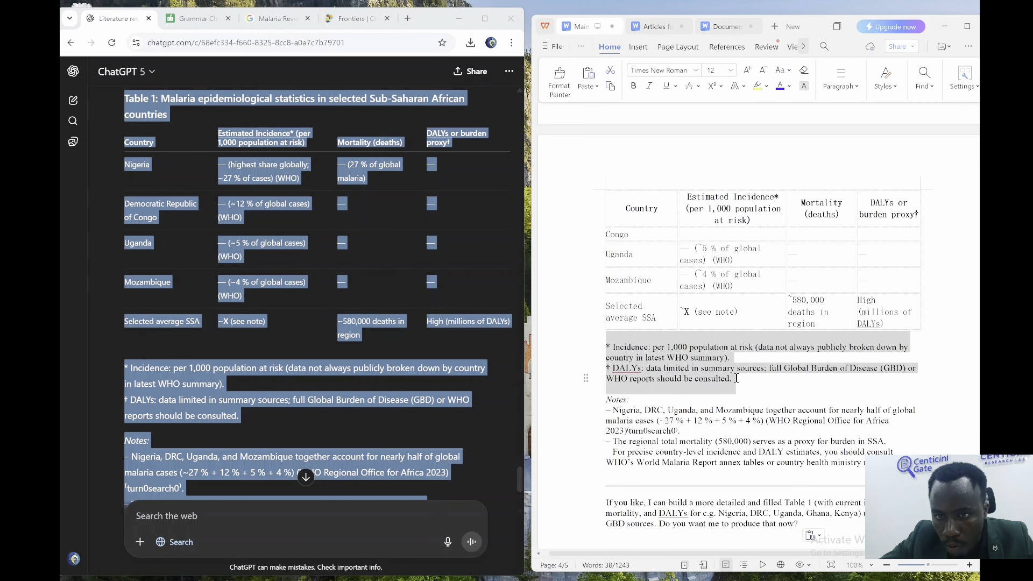
{"action": "key", "text": "ctrl+i"}
{"action": "left_click", "coordinate": [622, 399]}
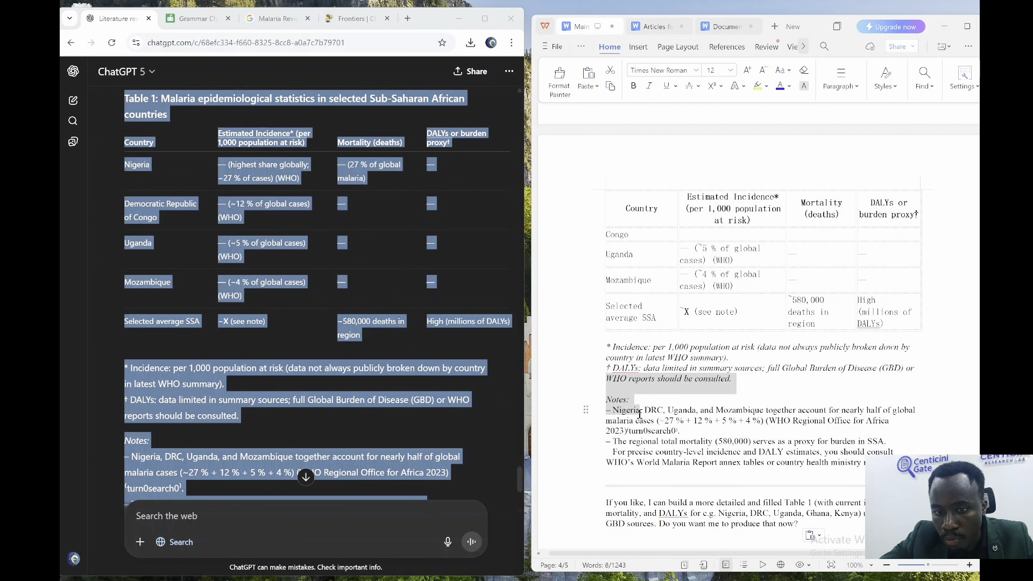
Delete the "Notes:" block and the closing "If you like, I can build..." offer below the table footnotes
{"action": "left_click_drag", "start_coordinate": [806, 517], "coordinate": [652, 482]}
{"action": "left_click", "coordinate": [652, 482]}
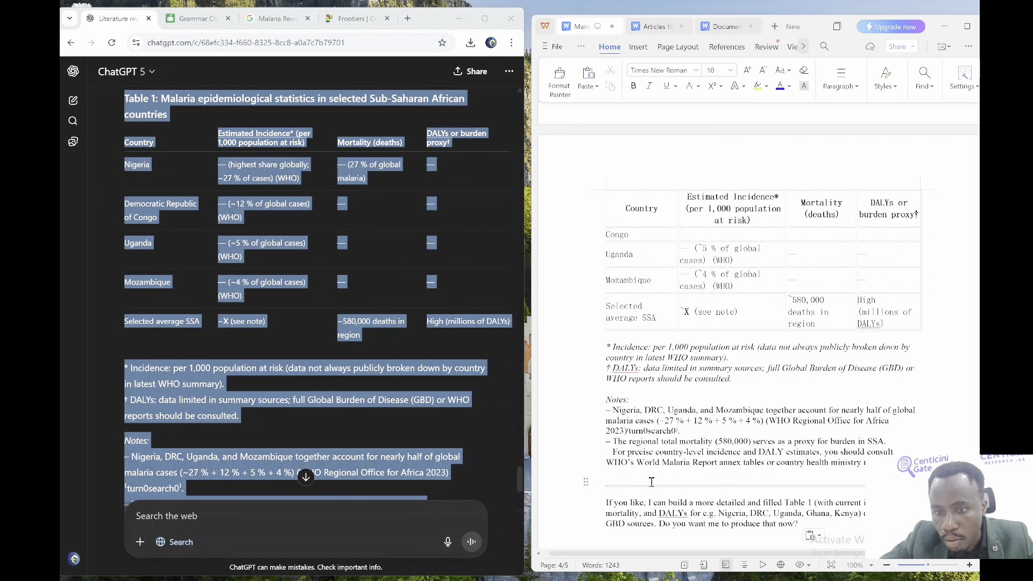
{"action": "left_click_drag", "start_coordinate": [802, 524], "coordinate": [604, 396]}
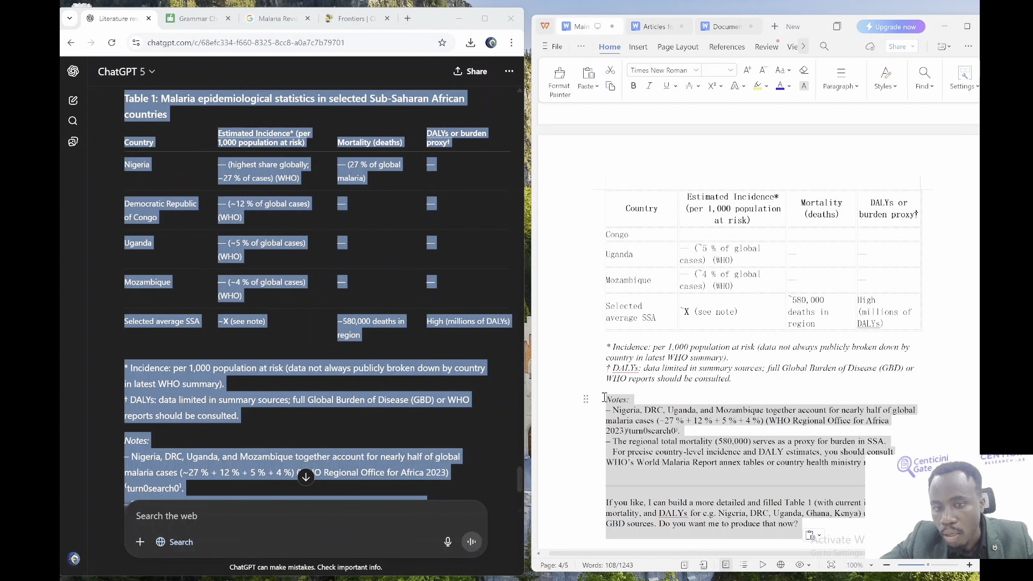
{"action": "key", "text": "BackSpace"}
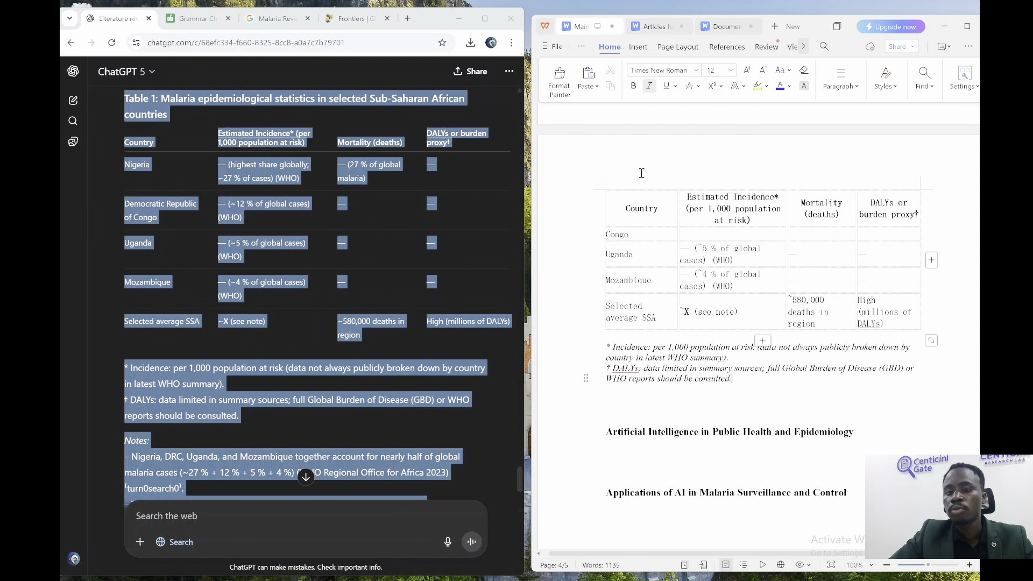
Delete the horizontal line between the burden paragraph and the Table 1 caption
{"action": "scroll", "coordinate": [791, 346], "scroll_direction": "up", "scroll_amount": 10}
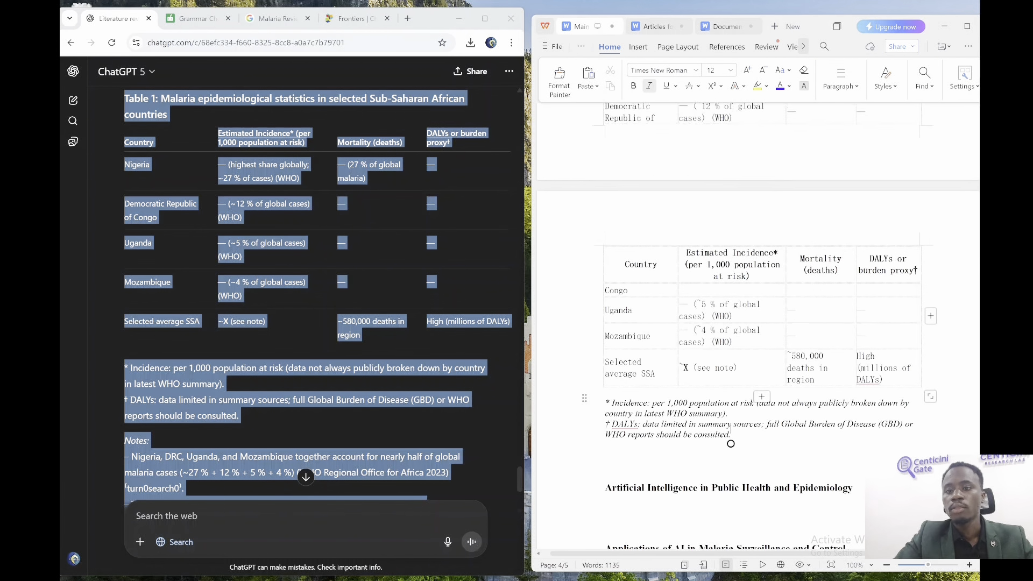
{"action": "scroll", "coordinate": [716, 473], "scroll_direction": "up", "scroll_amount": 3}
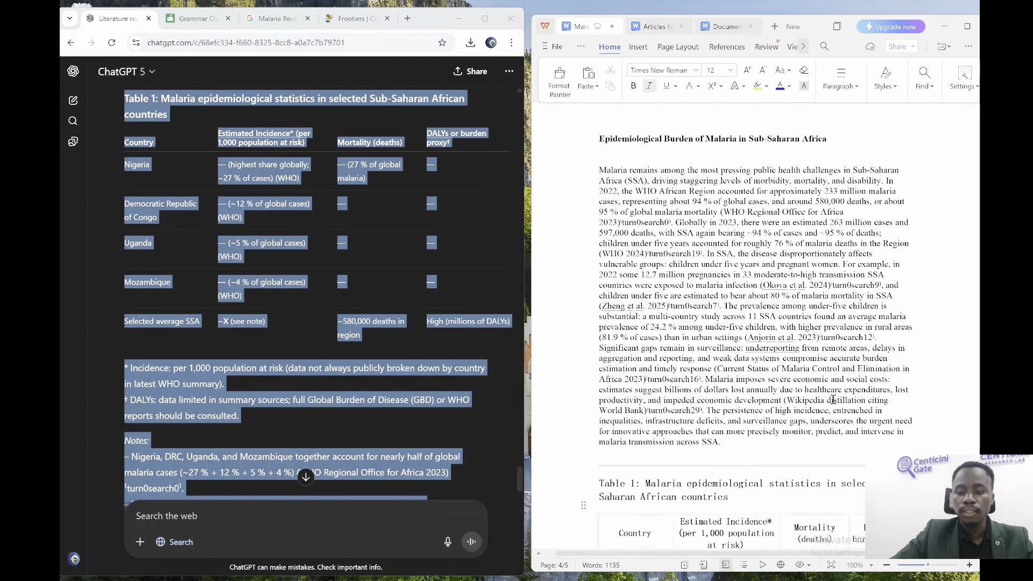
{"action": "left_click", "coordinate": [730, 469]}
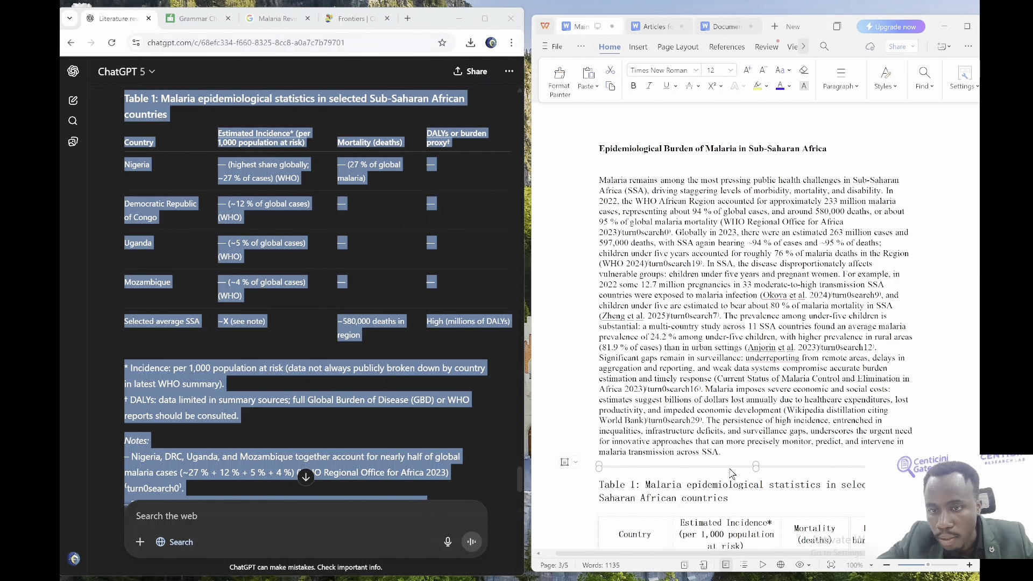
{"action": "key", "text": "Delete"}
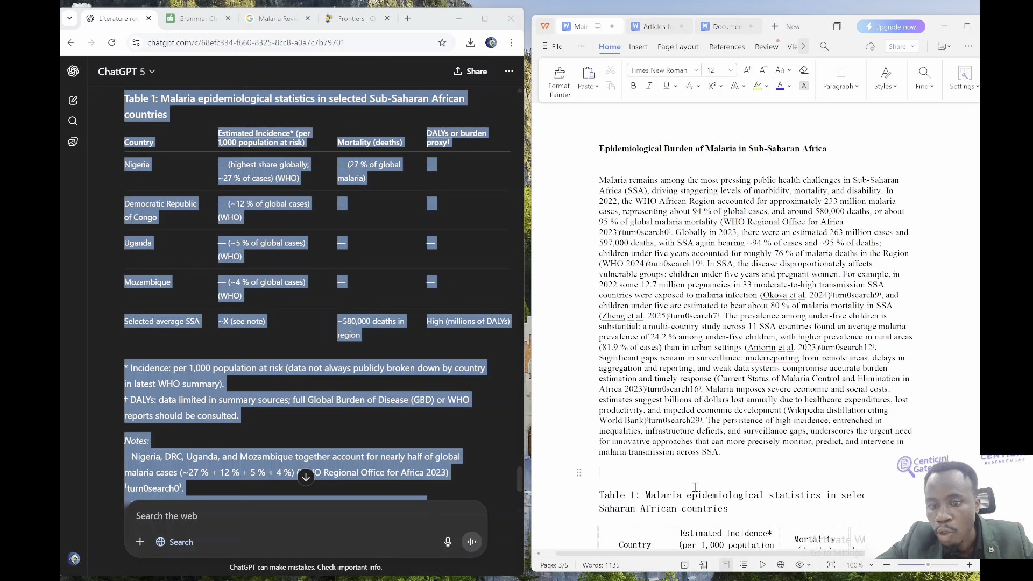
Maximize the document window and justify the paragraph under the epidemiological burden heading
{"action": "left_click", "coordinate": [967, 26]}
{"action": "left_click_drag", "start_coordinate": [360, 163], "coordinate": [518, 433]}
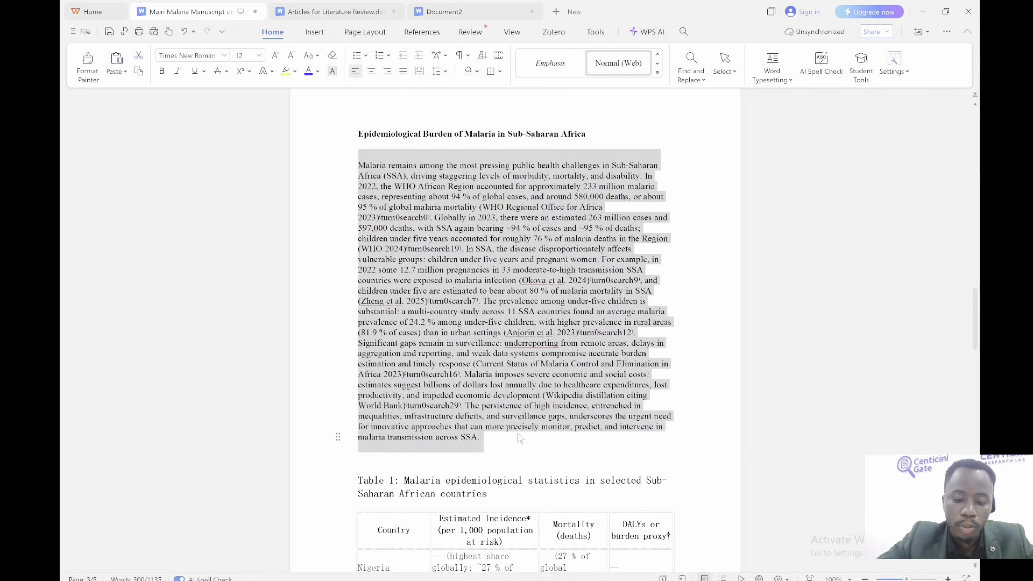
{"action": "key", "text": "ctrl+j"}
{"action": "left_click", "coordinate": [473, 463]}
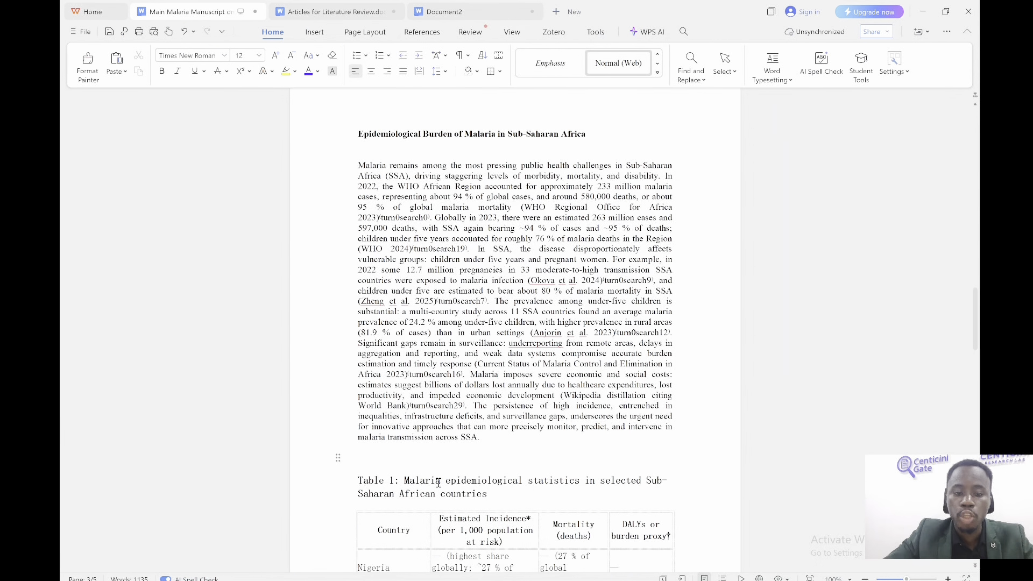
Change the font of the entire document to Times New Roman
{"action": "left_click_drag", "start_coordinate": [499, 493], "coordinate": [375, 462]}
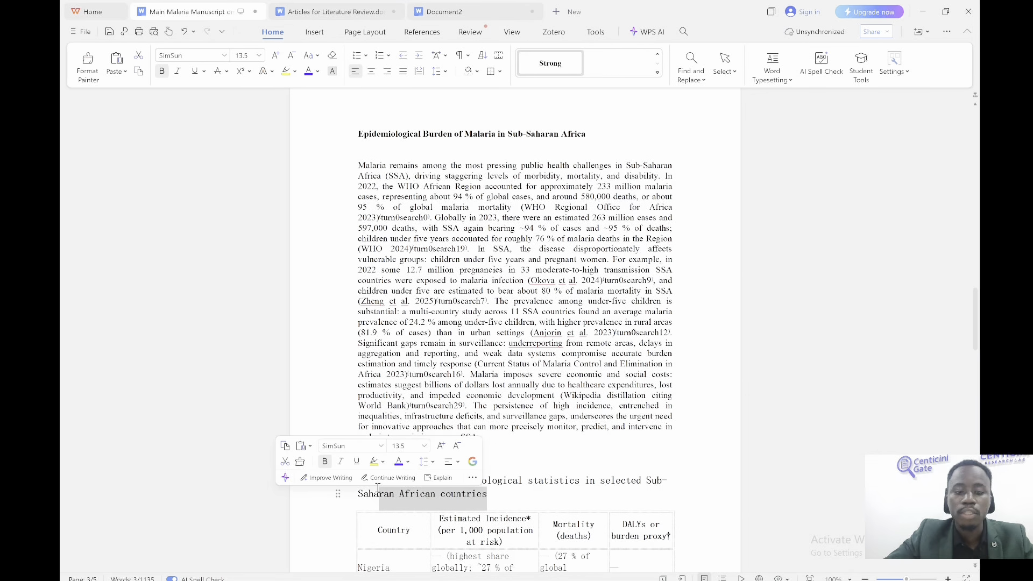
{"action": "key", "text": "ctrl+a"}
{"action": "left_click", "coordinate": [193, 56]}
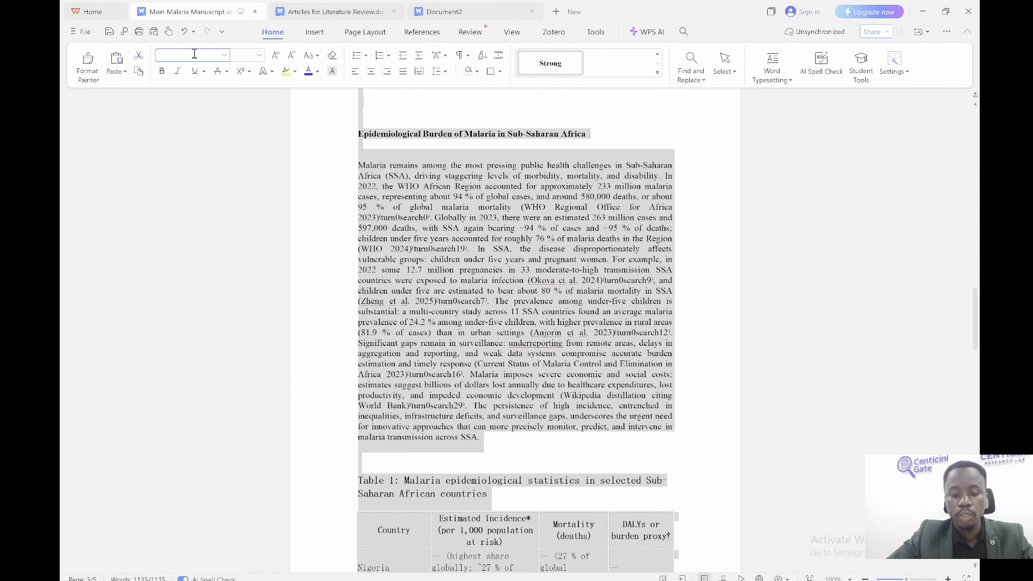
{"action": "type", "text": "t"}
{"action": "left_click", "coordinate": [186, 125]}
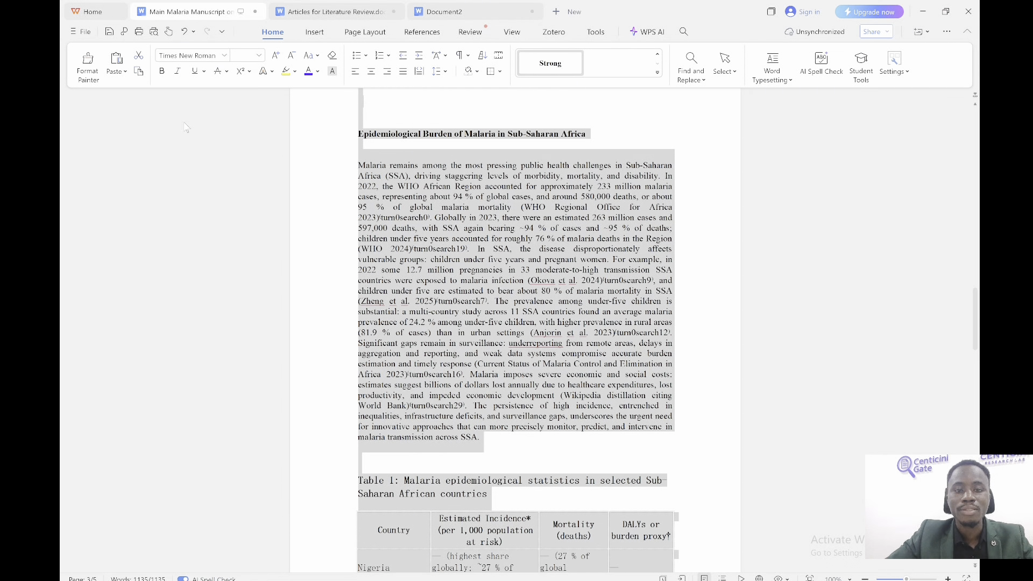
Delete the burden paragraph's opening sentence starting "Malaria remains among the most pressing" and add "(Table 1)" before its final period
{"action": "left_click", "coordinate": [505, 262]}
{"action": "left_click_drag", "start_coordinate": [356, 164], "coordinate": [664, 172]}
{"action": "key", "text": "BackSpace"}
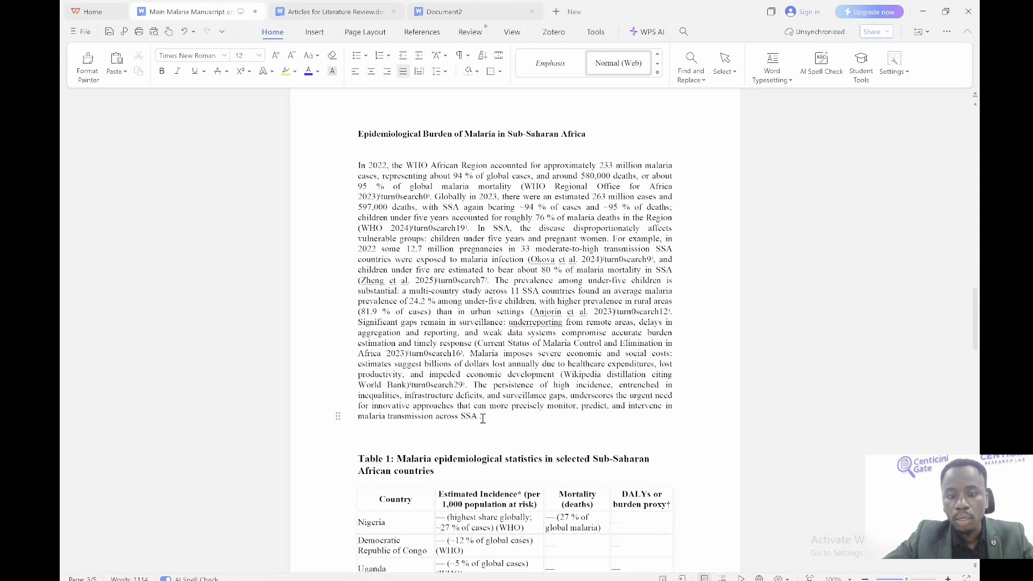
{"action": "type", "text": "able 2"}
{"action": "key", "text": "BackSpace"}
{"action": "type", "text": "1)"}
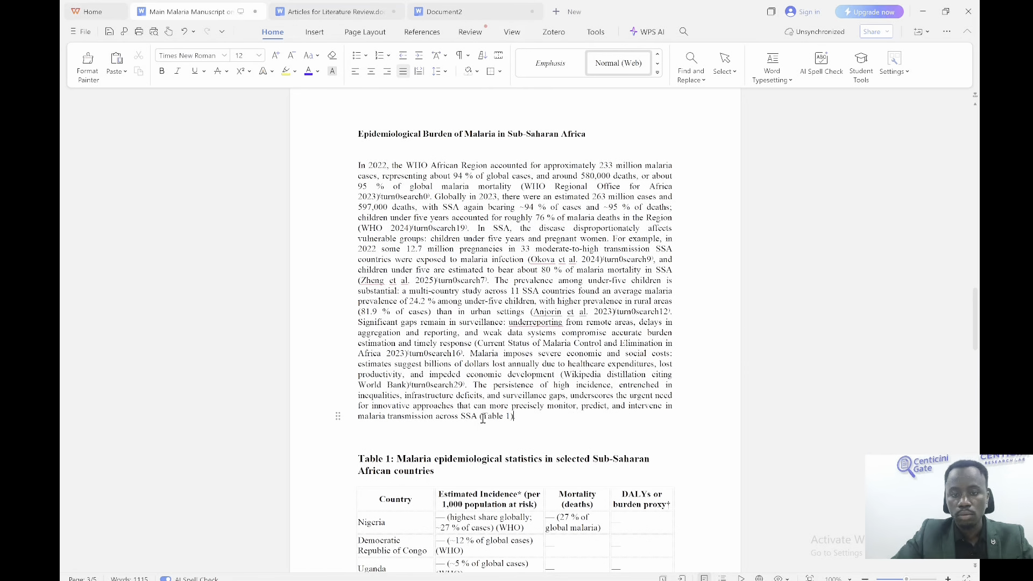
Delete the leftover "turn0search" markers after the 2025 under-five mortality, 2024 pregnancy exposure and "WHO 2024" citations
{"action": "left_click_drag", "start_coordinate": [488, 282], "coordinate": [433, 281]}
{"action": "key", "text": "BackSpace"}
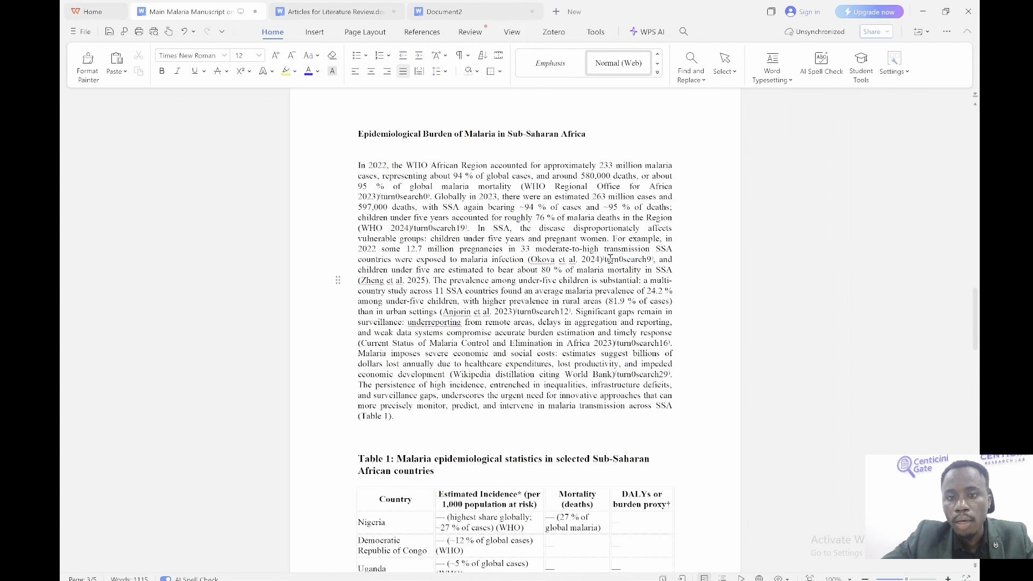
{"action": "left_click_drag", "start_coordinate": [608, 260], "coordinate": [648, 260]}
{"action": "key", "text": "BackSpace"}
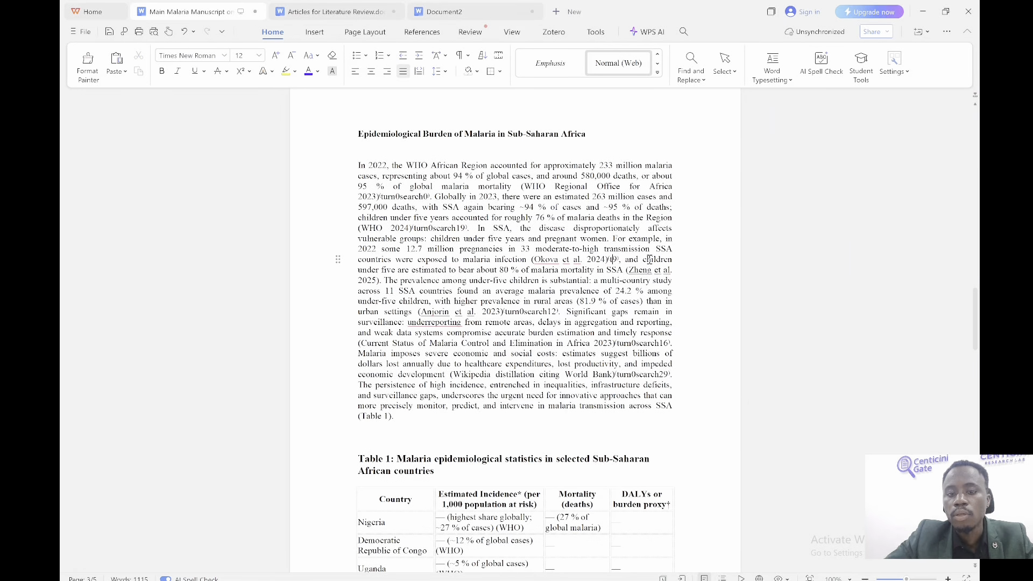
{"action": "key", "text": "BackSpace"}
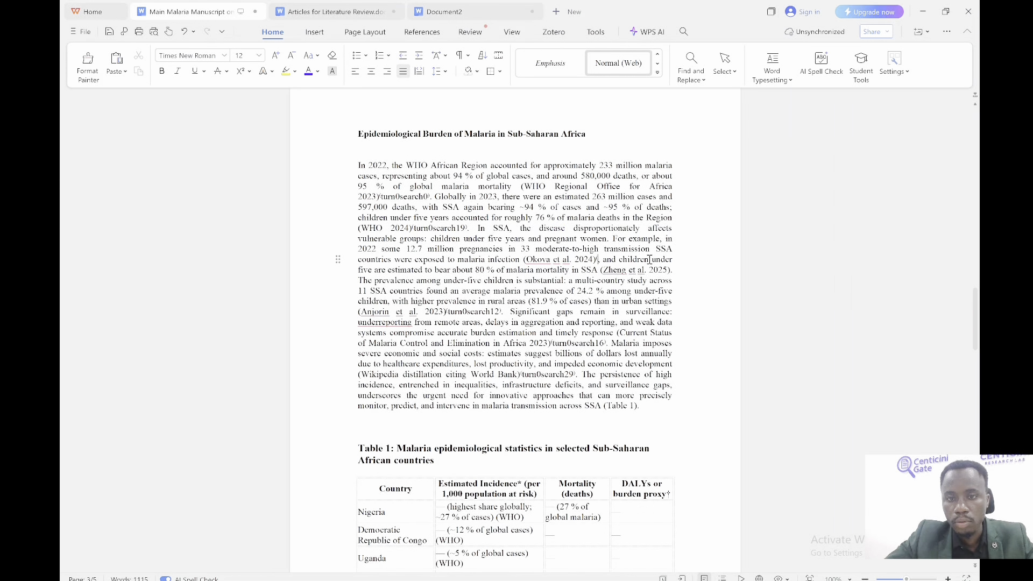
{"action": "left_click_drag", "start_coordinate": [461, 228], "coordinate": [404, 227]}
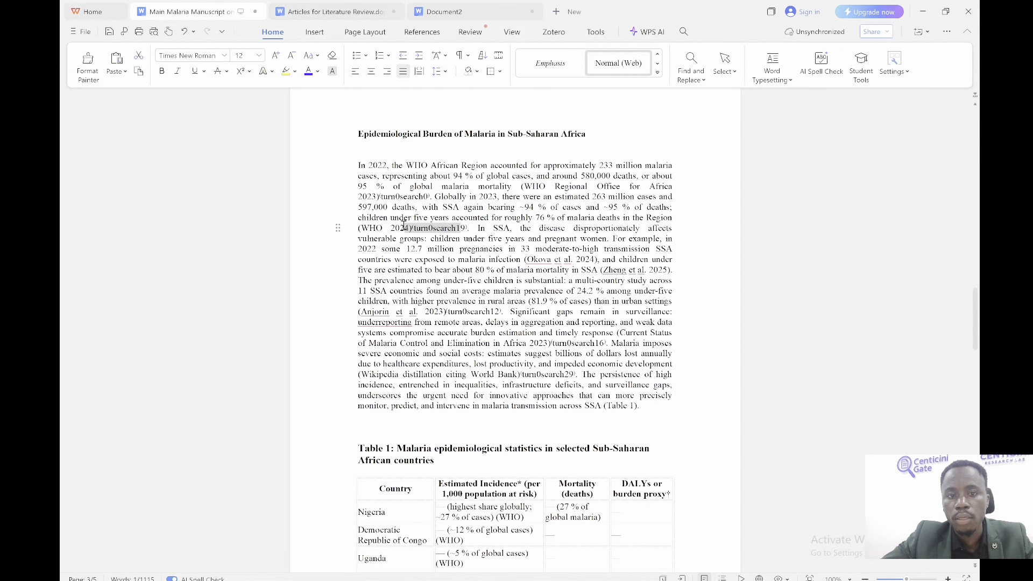
{"action": "key", "text": "BackSpace"}
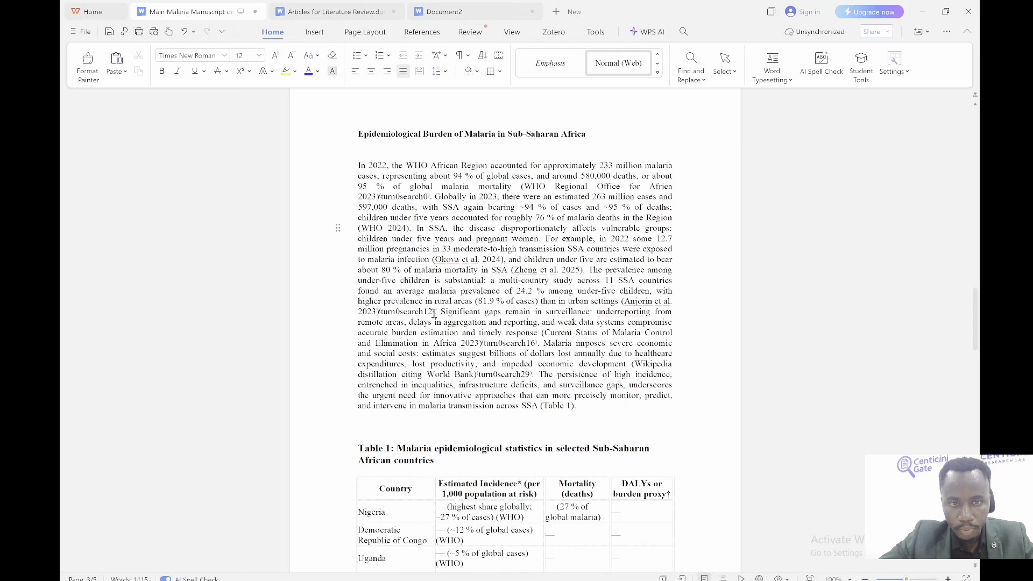
Remove the "turn0search12" and "turn0search16" markers from the urban settings and "Elimination in Africa 2023" citations, keeping the closing parentheses
{"action": "mouse_move", "coordinate": [434, 313]}
{"action": "left_mouse_down"}
{"action": "mouse_move", "coordinate": [673, 313]}
{"action": "mouse_move", "coordinate": [377, 302]}
{"action": "mouse_move", "coordinate": [383, 311]}
{"action": "left_mouse_up"}
{"action": "key", "text": "BackSpace"}
{"action": "key", "text": "Delete"}
{"action": "key", "text": "Delete"}
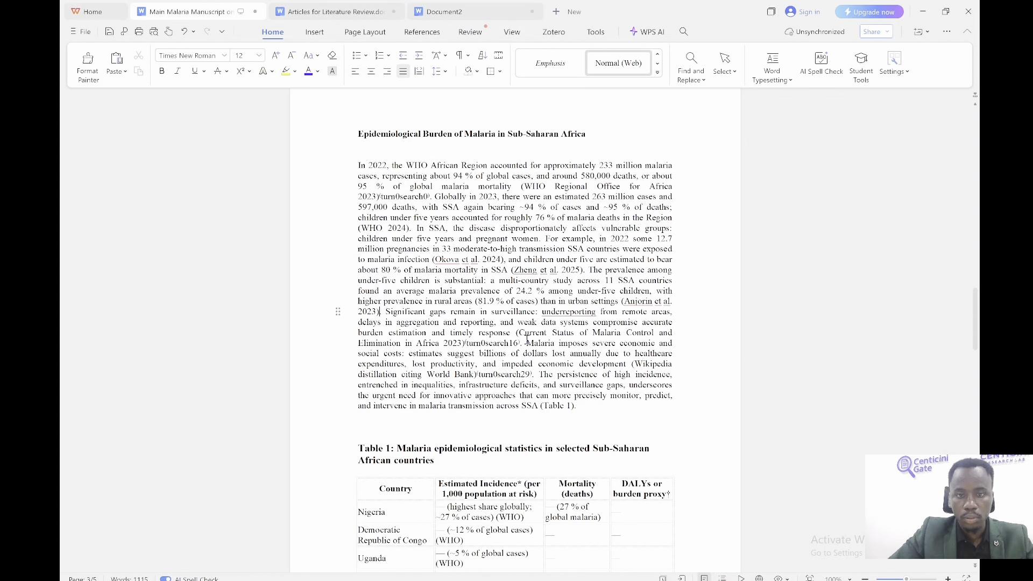
{"action": "left_click_drag", "start_coordinate": [518, 342], "coordinate": [464, 343]}
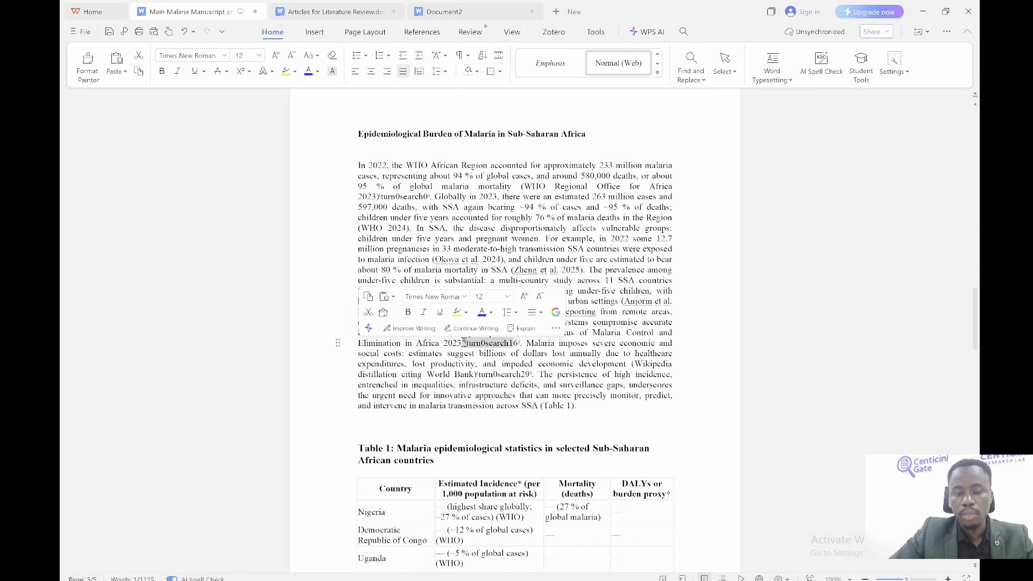
{"action": "key", "text": "BackSpace"}
{"action": "key", "text": "BackSpace"}
{"action": "type", "text": ")"}
Remove the "turn0search" markers after the "World Bank" and "WHO Regional Office for Africa 2023" citations
{"action": "mouse_move", "coordinate": [465, 375]}
{"action": "left_mouse_down"}
{"action": "mouse_move", "coordinate": [391, 375]}
{"action": "mouse_move", "coordinate": [439, 375]}
{"action": "mouse_move", "coordinate": [412, 375]}
{"action": "left_mouse_up"}
{"action": "key", "text": "BackSpace"}
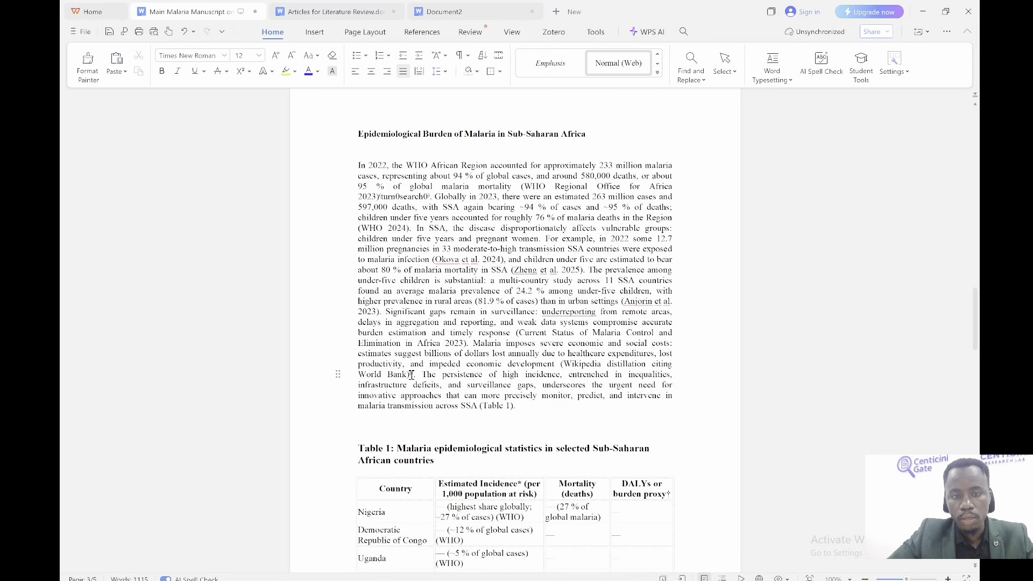
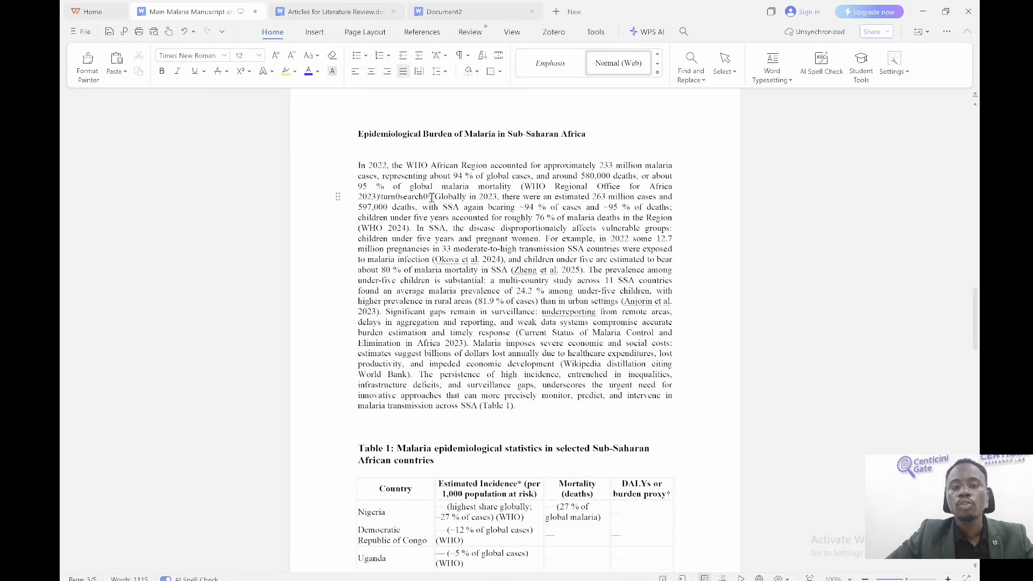
{"action": "left_click_drag", "start_coordinate": [423, 198], "coordinate": [381, 202]}
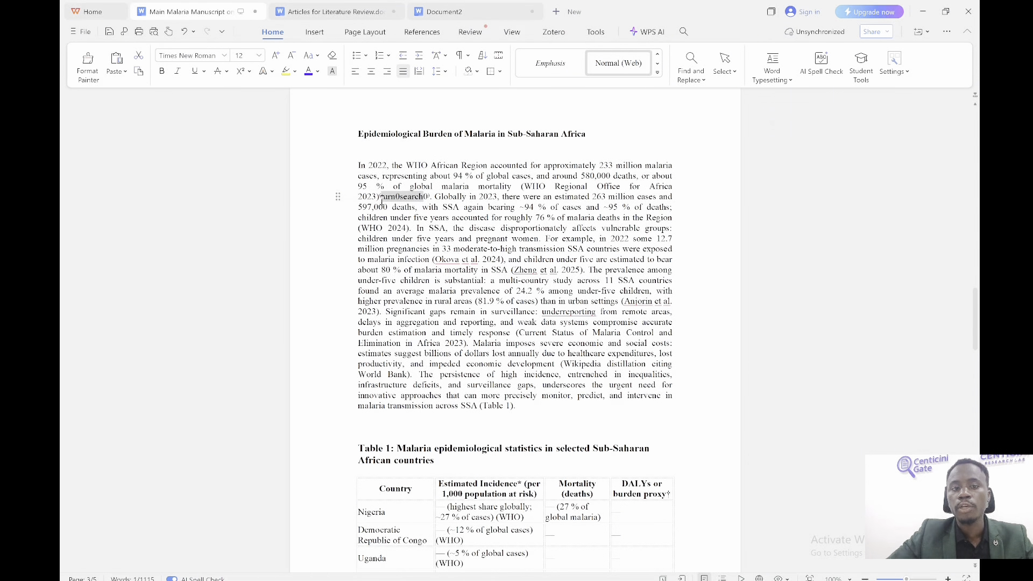
{"action": "key", "text": "BackSpace"}
{"action": "key", "text": "BackSpace"}
{"action": "key", "text": "BackSpace"}
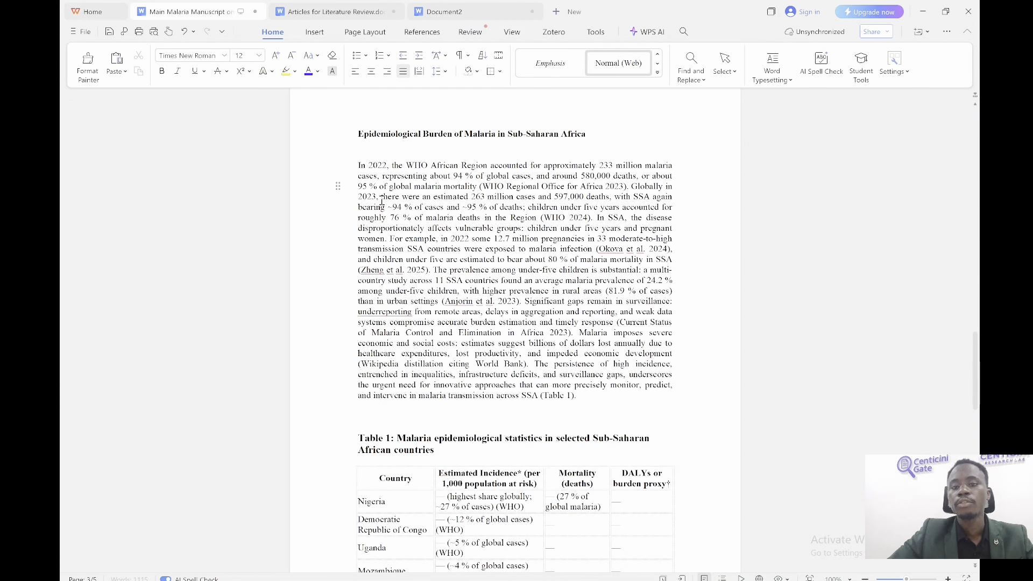
Remove the blank lines between the epidemiological burden heading and its paragraph, starting the text directly on the line below
{"action": "left_click", "coordinate": [371, 146]}
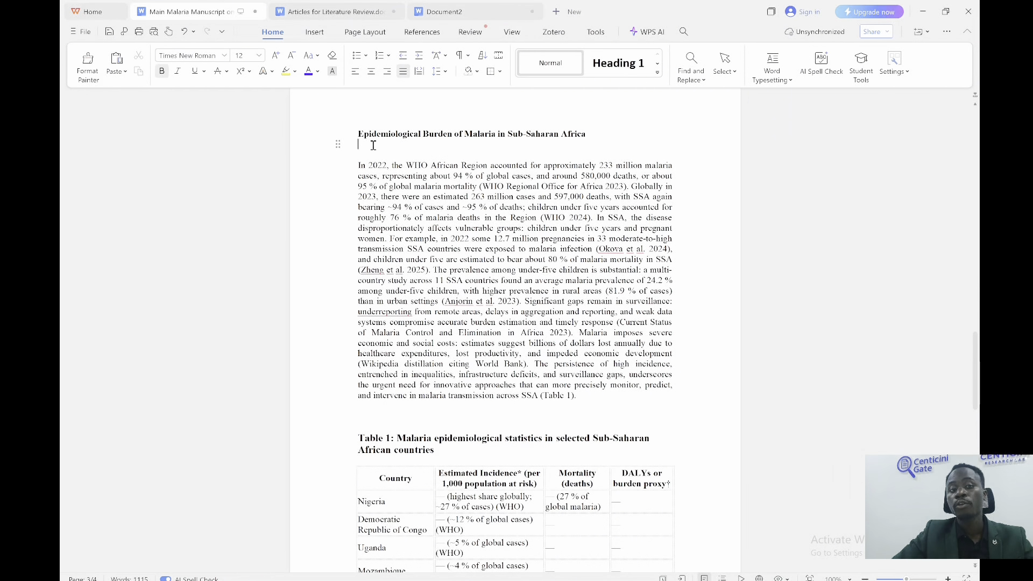
{"action": "key", "text": "BackSpace"}
{"action": "key", "text": "Delete"}
{"action": "key", "text": "Delete"}
{"action": "key", "text": "Return"}
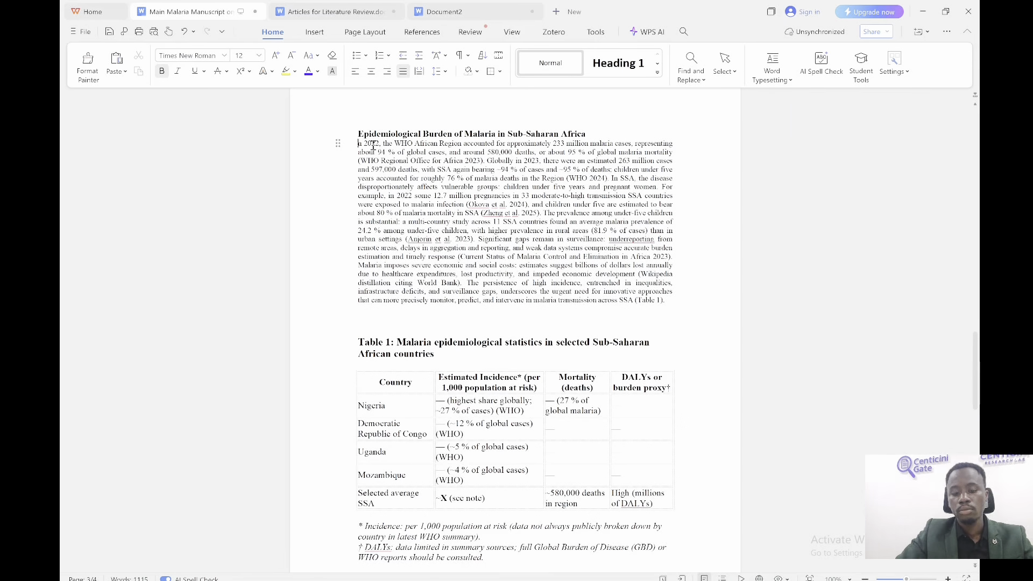
{"action": "type", "text": "I"}
Apply 1.5 line spacing to the burden paragraph and the whole document, and set all text to size 12
{"action": "triple_click", "coordinate": [368, 165]}
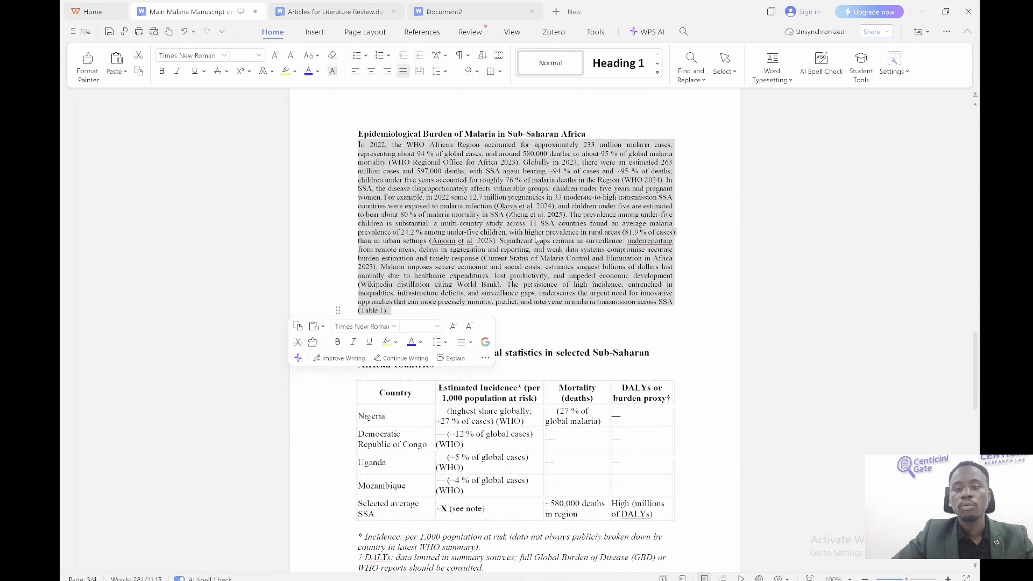
{"action": "left_click", "coordinate": [435, 76]}
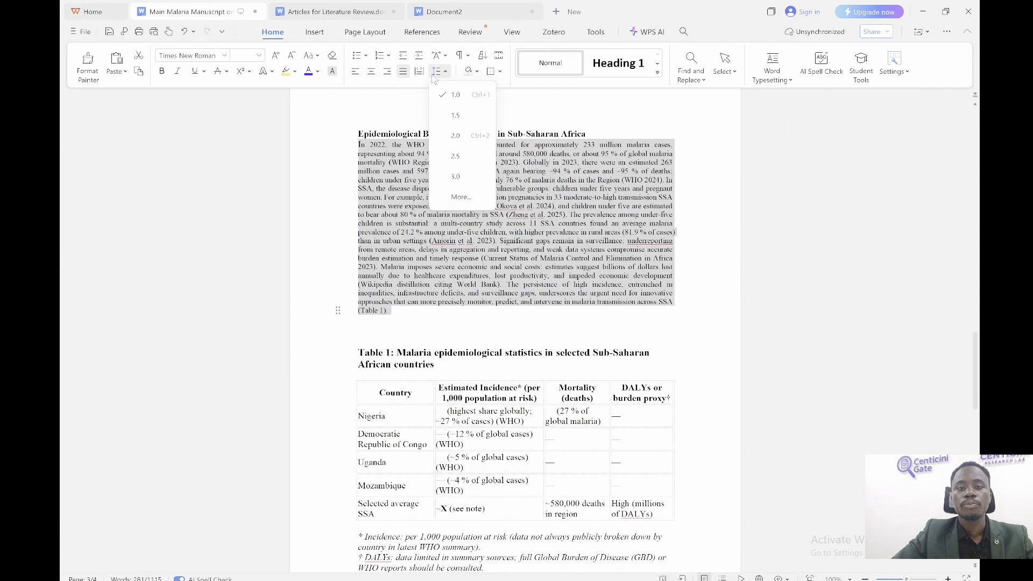
{"action": "left_click", "coordinate": [455, 115]}
{"action": "key", "text": "ctrl+a"}
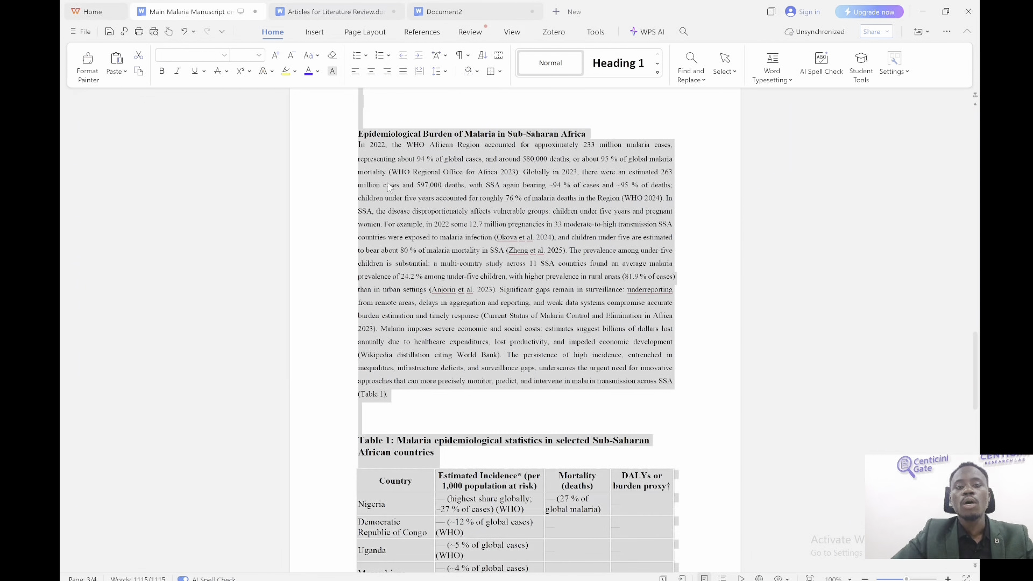
{"action": "left_click", "coordinate": [440, 71]}
{"action": "left_click", "coordinate": [455, 127]}
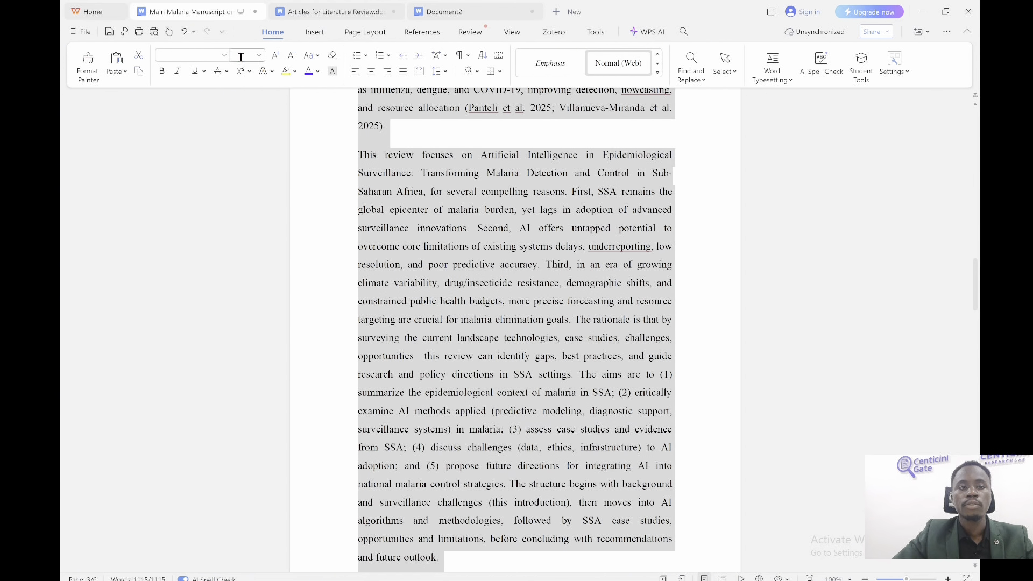
{"action": "key", "text": "Return"}
Delete the blank lines above the "Epidemiological Burden of Malaria in Sub-Saharan Africa" heading
{"action": "left_click", "coordinate": [382, 210]}
{"action": "key", "text": "Delete"}
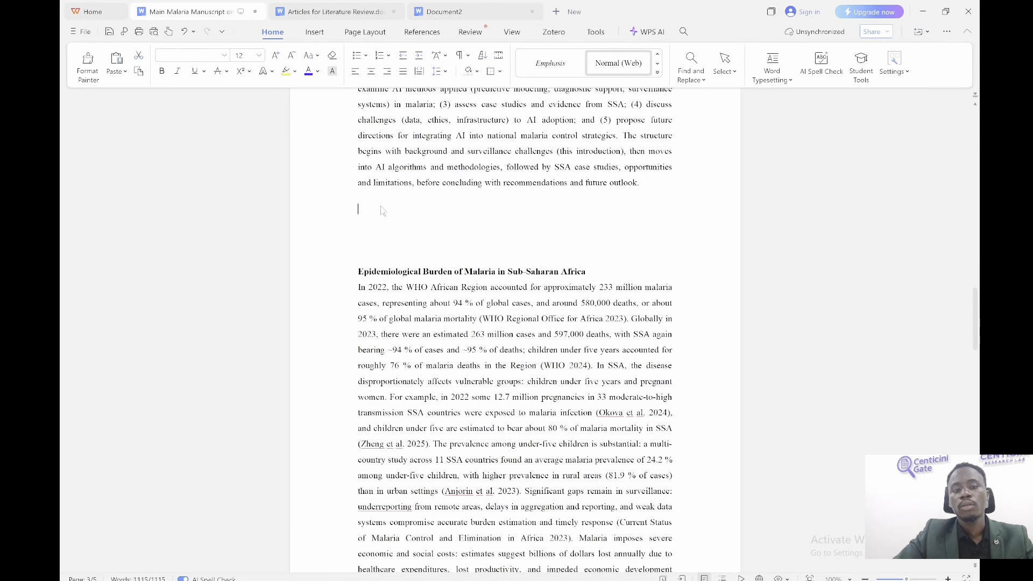
{"action": "key", "text": "Delete"}
{"action": "key", "text": "Delete"}
{"action": "key", "text": "Delete"}
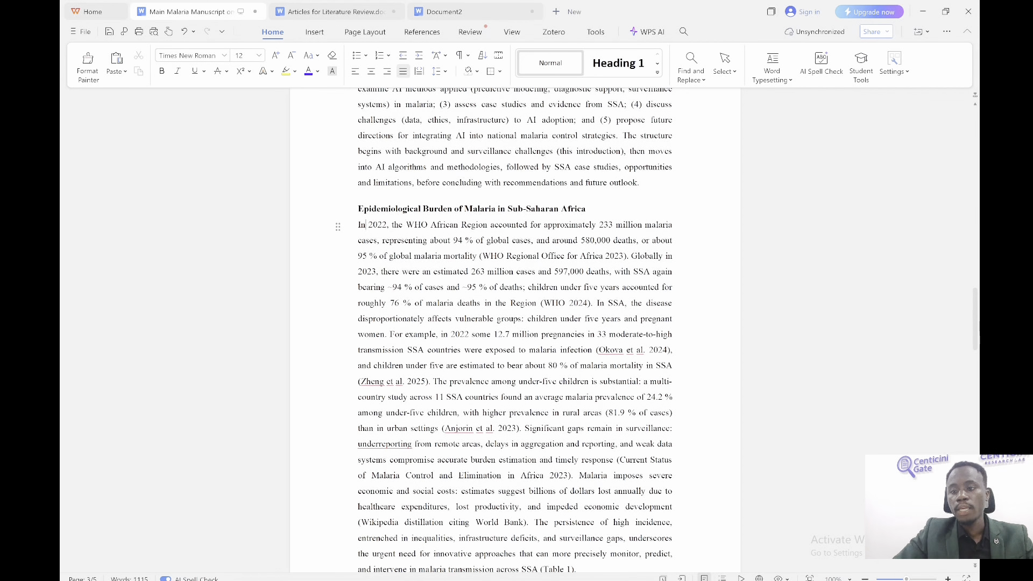
Apply the blue table style with a colored header row and banded rows to Table 1
{"action": "left_click_drag", "start_coordinate": [976, 323], "coordinate": [976, 429]}
{"action": "scroll", "coordinate": [976, 429], "scroll_direction": "up", "scroll_amount": 4}
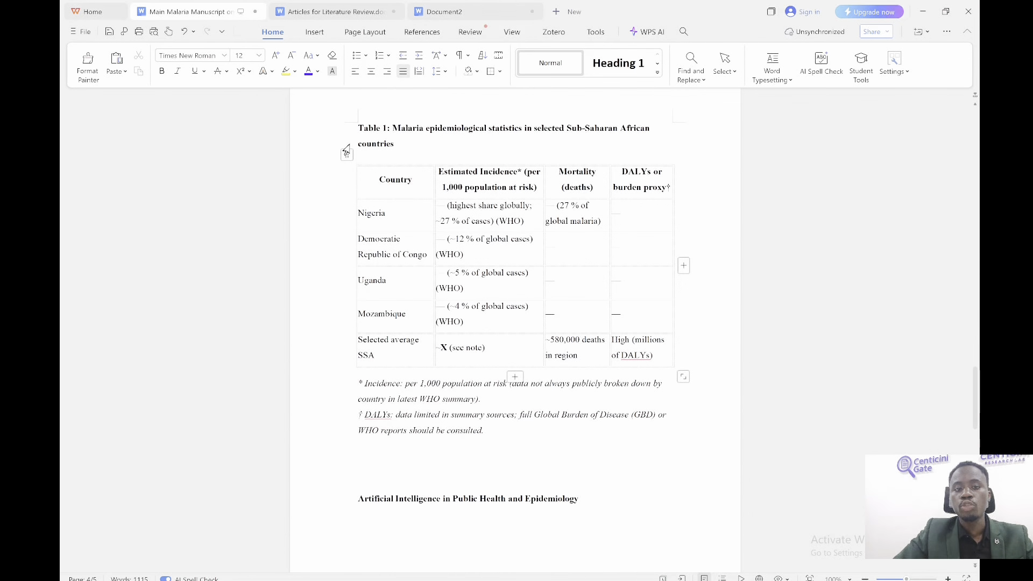
{"action": "left_click", "coordinate": [346, 154]}
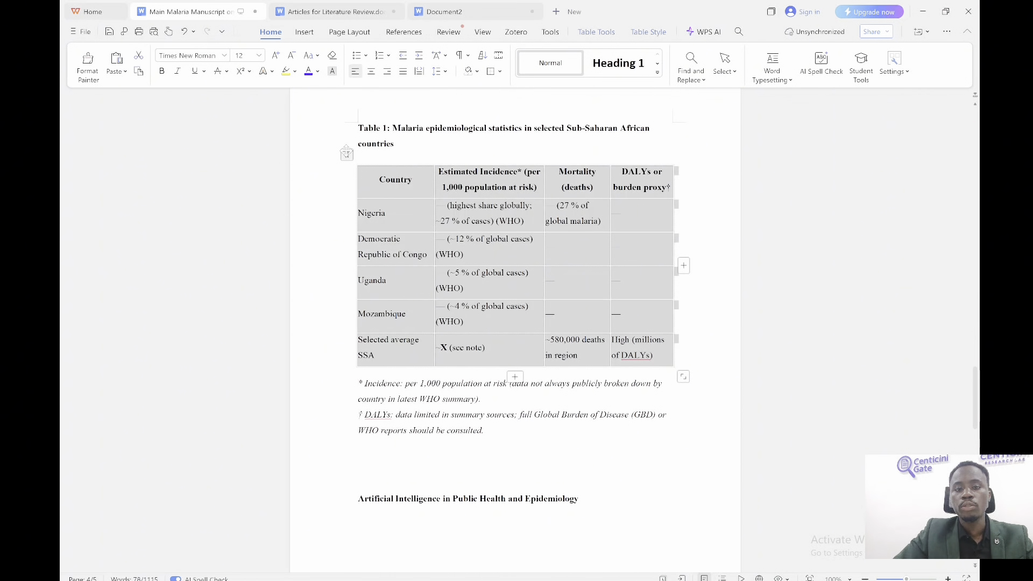
{"action": "left_click", "coordinate": [597, 32]}
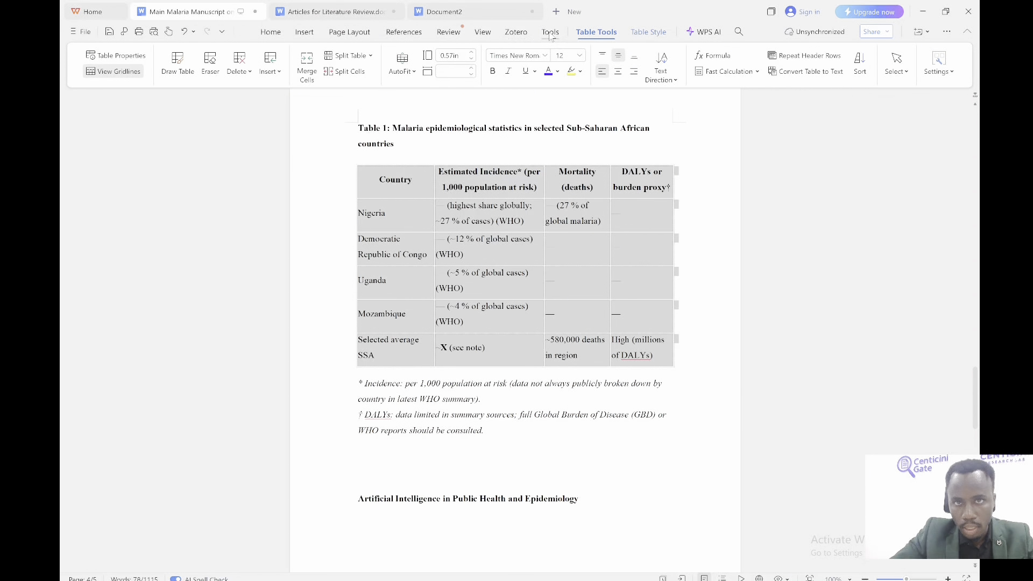
{"action": "left_click", "coordinate": [651, 33]}
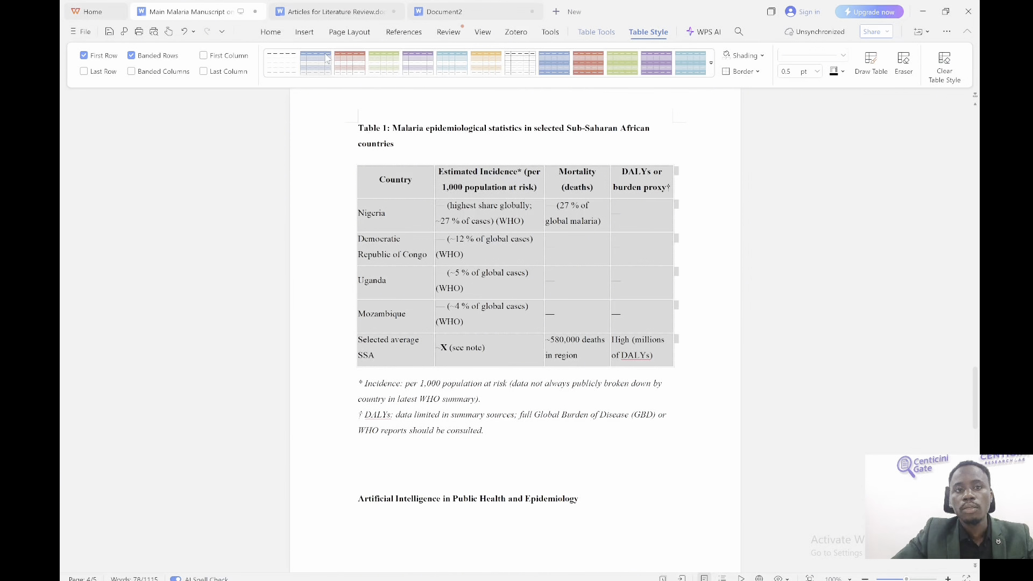
{"action": "left_click", "coordinate": [327, 59]}
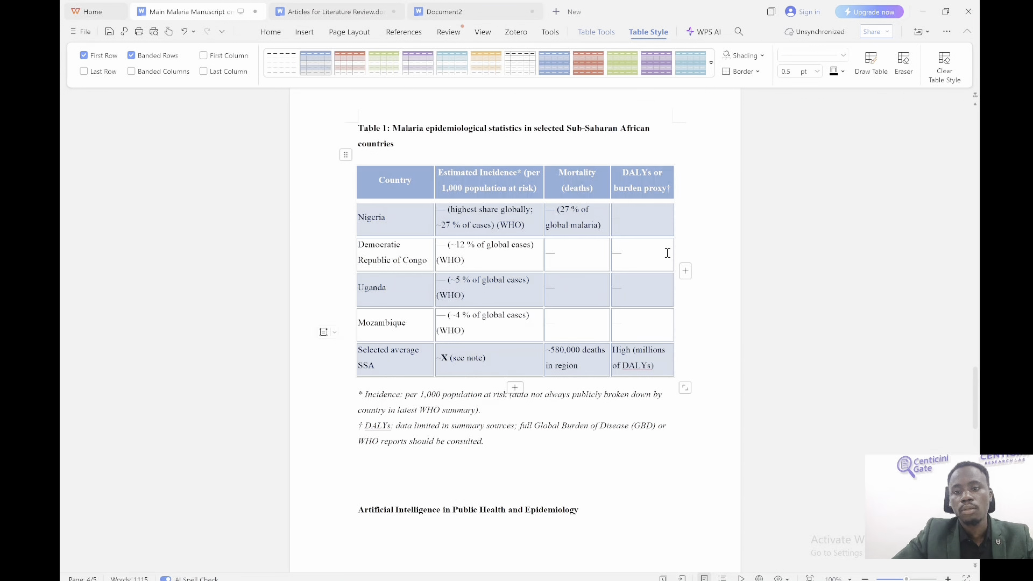
Widen the last column of Table 1 and center the body cells of the mortality and DALYs columns
{"action": "left_click_drag", "start_coordinate": [674, 248], "coordinate": [695, 248]}
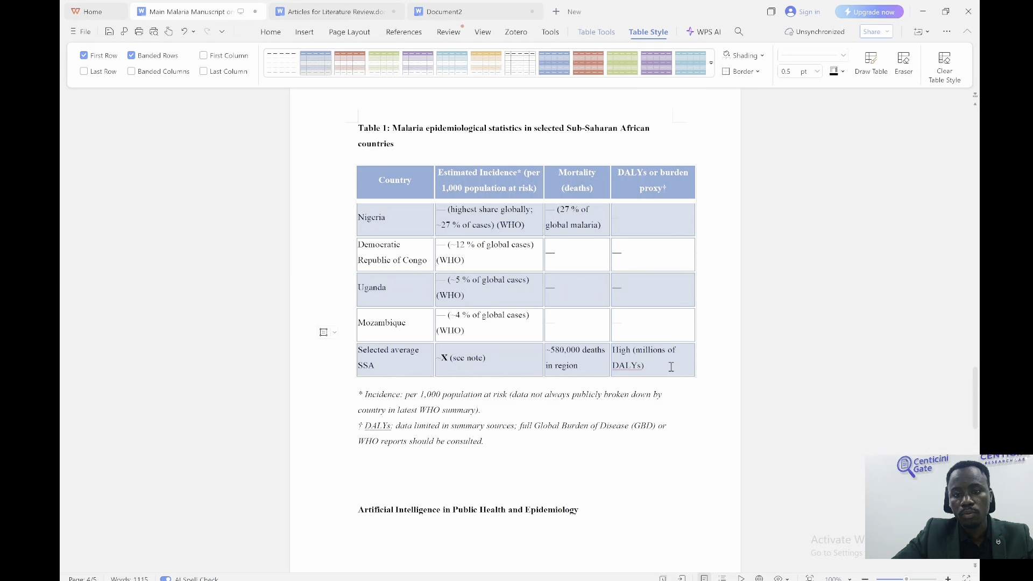
{"action": "left_click_drag", "start_coordinate": [670, 362], "coordinate": [646, 253]}
{"action": "key", "text": "ctrl+e"}
{"action": "left_click_drag", "start_coordinate": [589, 358], "coordinate": [560, 226]}
{"action": "key", "text": "ctrl+e"}
{"action": "mouse_move", "coordinate": [491, 358]}
{"action": "left_mouse_down"}
{"action": "mouse_move", "coordinate": [472, 220]}
{"action": "mouse_move", "coordinate": [496, 341]}
{"action": "mouse_move", "coordinate": [487, 358]}
{"action": "left_mouse_up"}
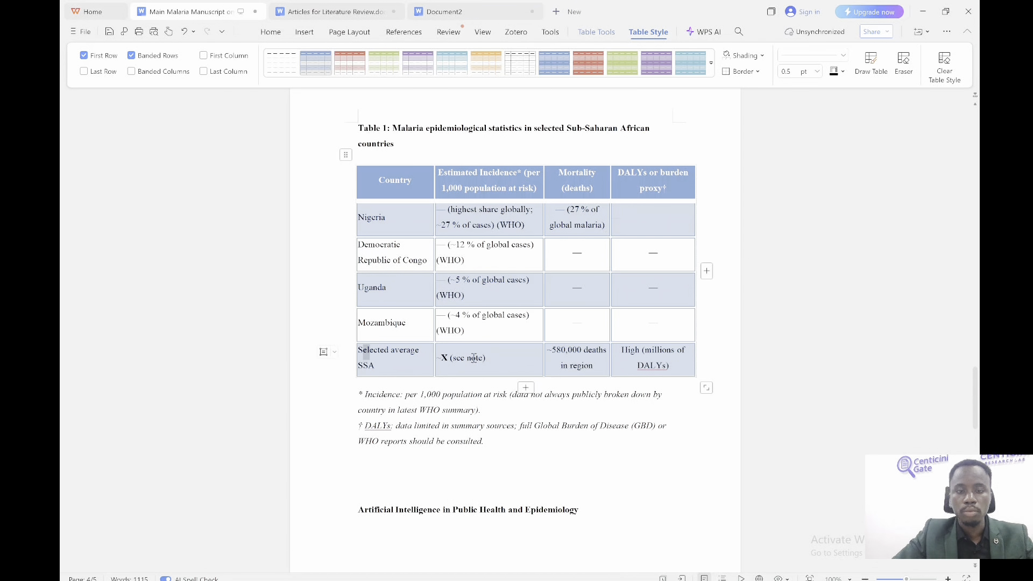
{"action": "left_click_drag", "start_coordinate": [366, 356], "coordinate": [692, 362]}
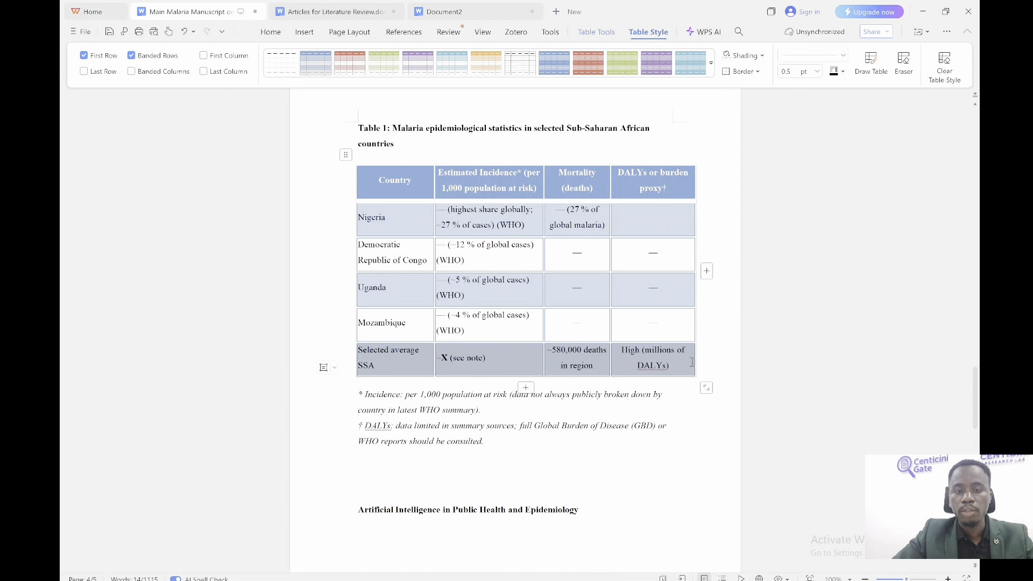
{"action": "double_click", "coordinate": [476, 358]}
{"action": "left_click", "coordinate": [445, 450]}
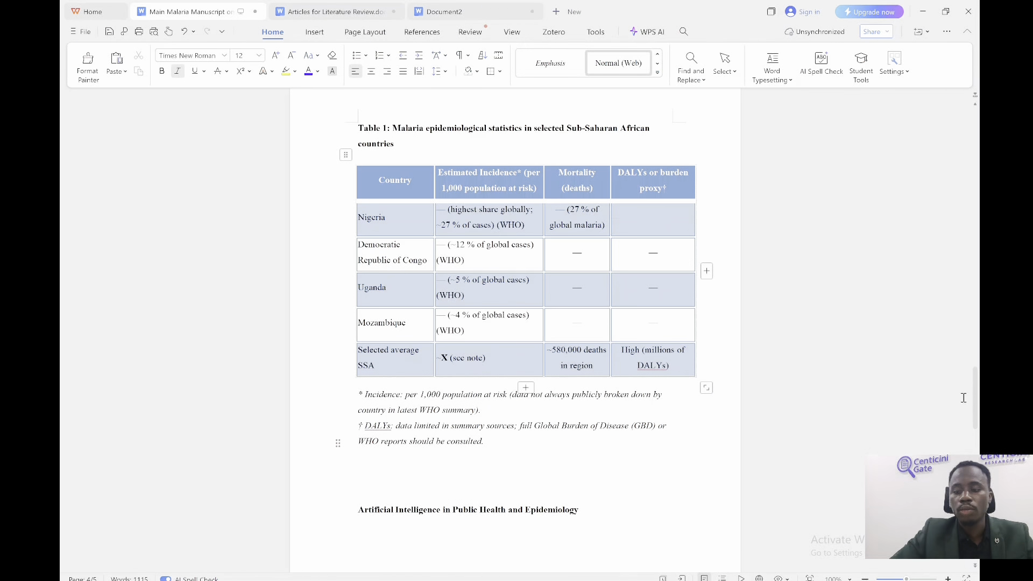
Delete the blank lines above the "Artificial Intelligence in Public Health and Epidemiology" heading
{"action": "left_click_drag", "start_coordinate": [975, 393], "coordinate": [978, 409]}
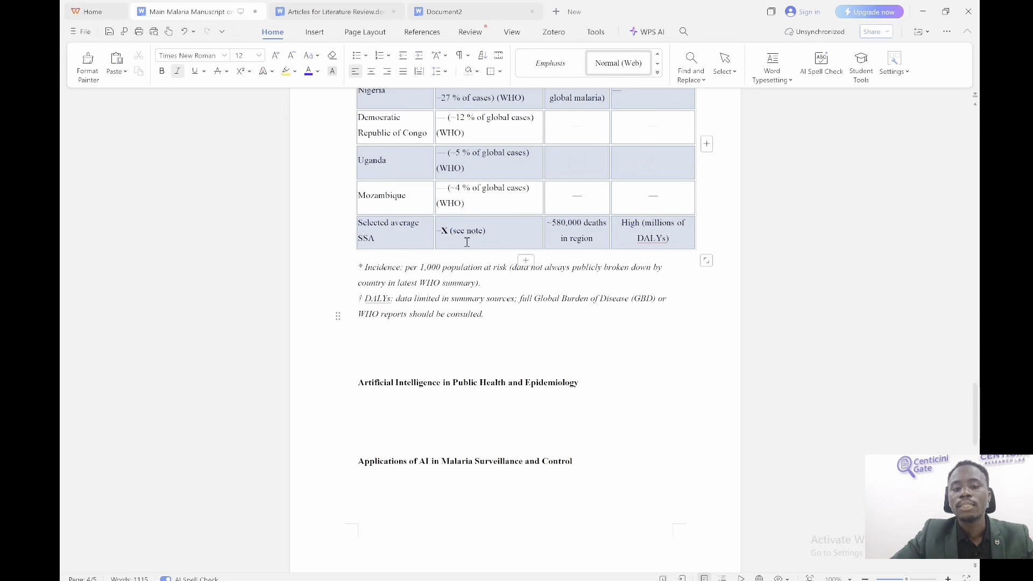
{"action": "left_click", "coordinate": [379, 347]}
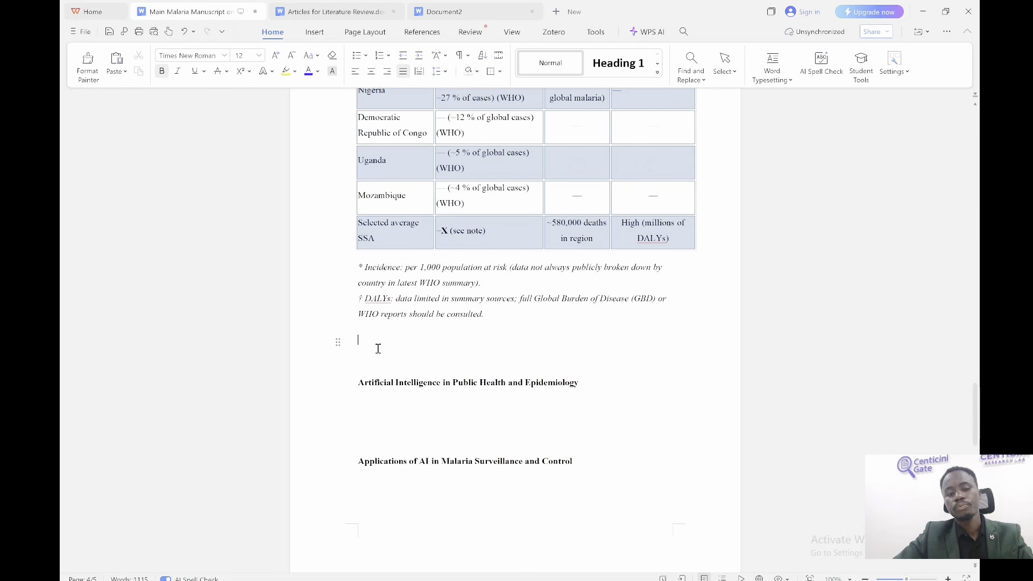
{"action": "key", "text": "Delete"}
{"action": "key", "text": "Delete"}
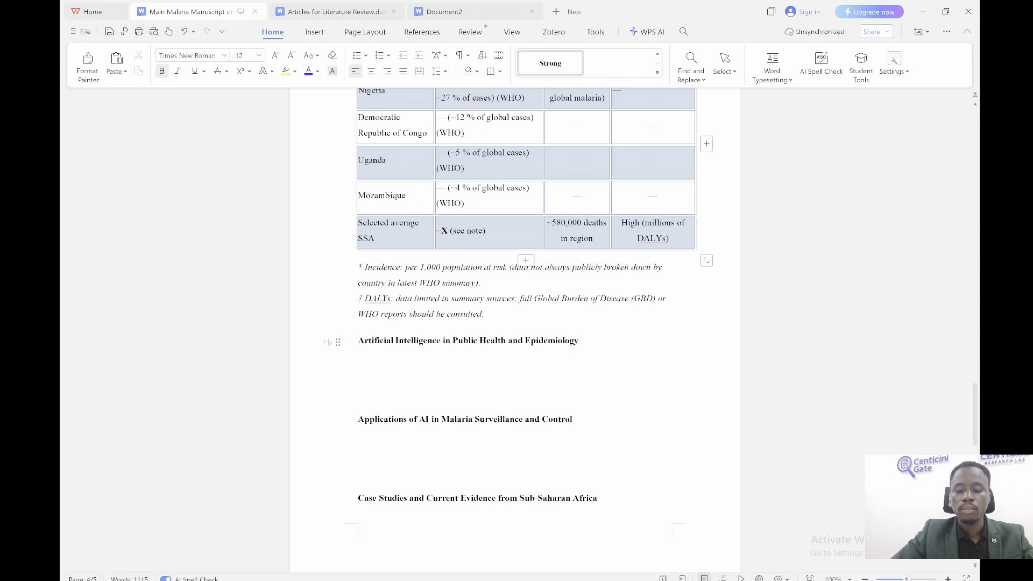
Switch to the ChatGPT conversation and ask it to generate the references with their verifiable links for the last prompt
{"action": "mouse_move", "coordinate": [771, 580]}
{"action": "left_click", "coordinate": [771, 549]}
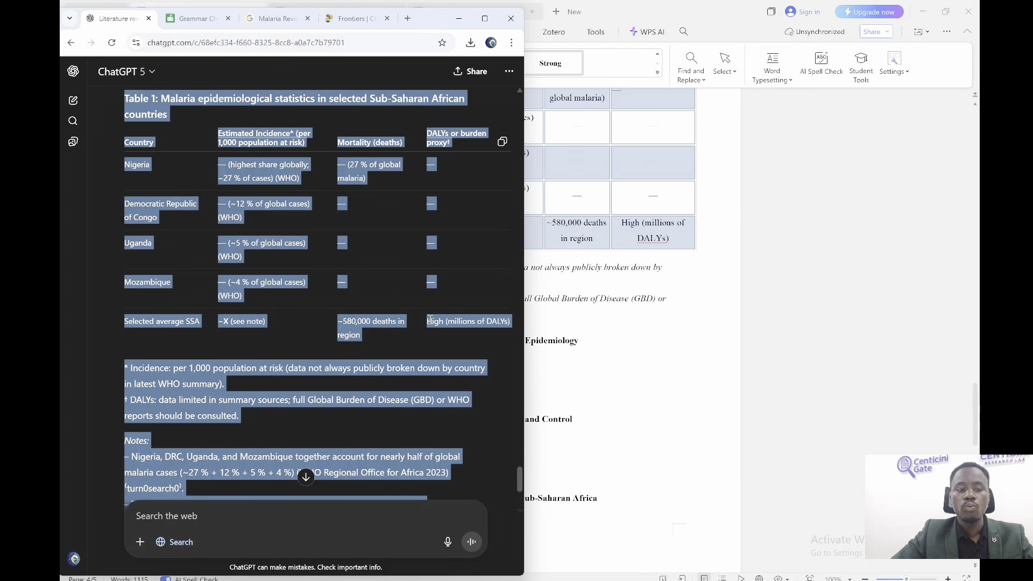
{"action": "left_click", "coordinate": [451, 379]}
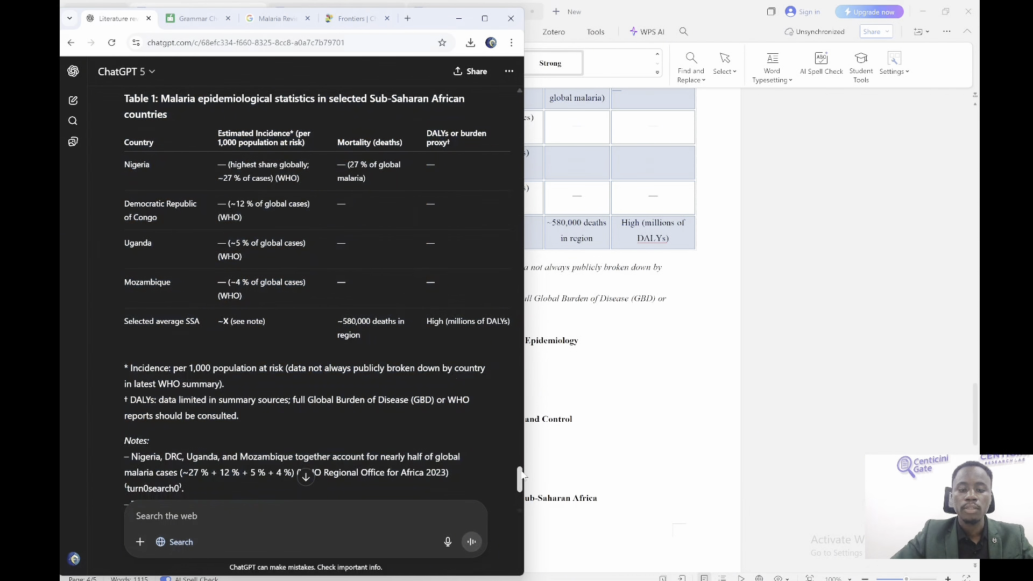
{"action": "scroll", "coordinate": [522, 475], "scroll_direction": "down", "scroll_amount": 5}
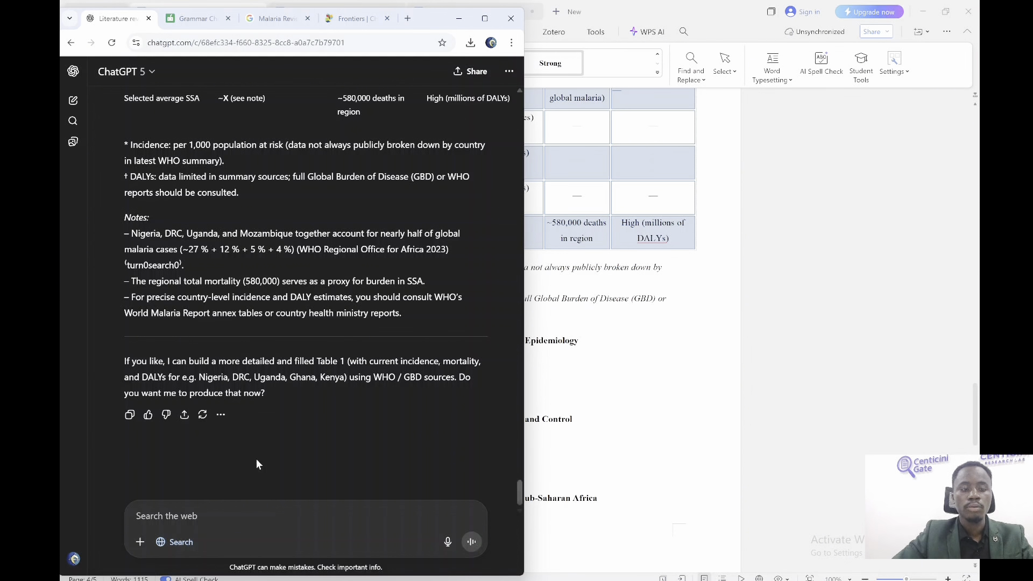
{"action": "type", "text": "Generate"}
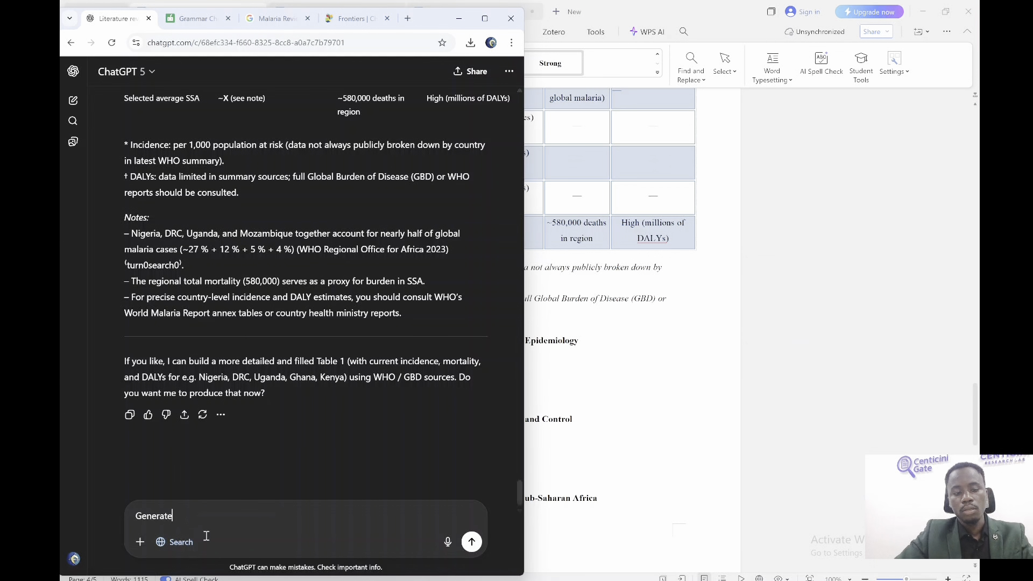
{"action": "type", "text": " the references with their verif"}
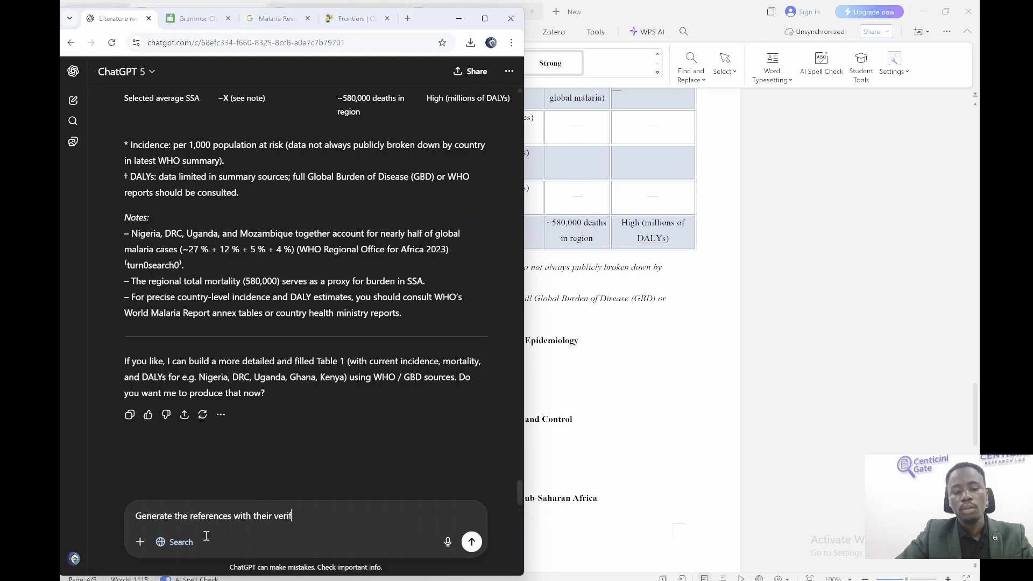
{"action": "type", "text": "iable link for this last promopt"}
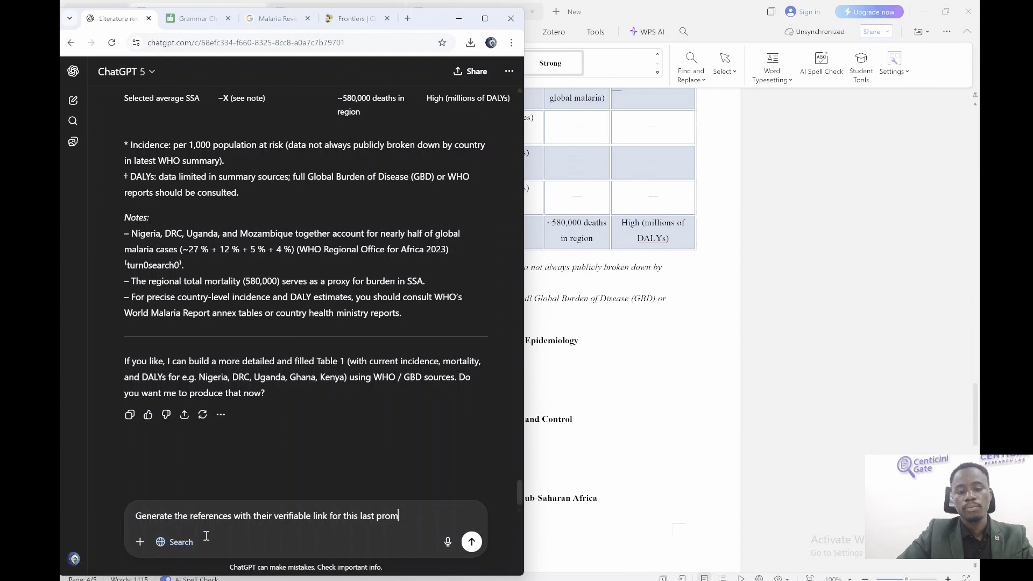
{"action": "key", "text": "Return"}
Copy the outline's "Artificial Intelligence in Public Health and Epidemiology" heading with its four bullet points into a new prompt
{"action": "scroll", "coordinate": [234, 330], "scroll_direction": "up", "scroll_amount": 10}
{"action": "scroll", "coordinate": [306, 290], "scroll_direction": "up", "scroll_amount": 15}
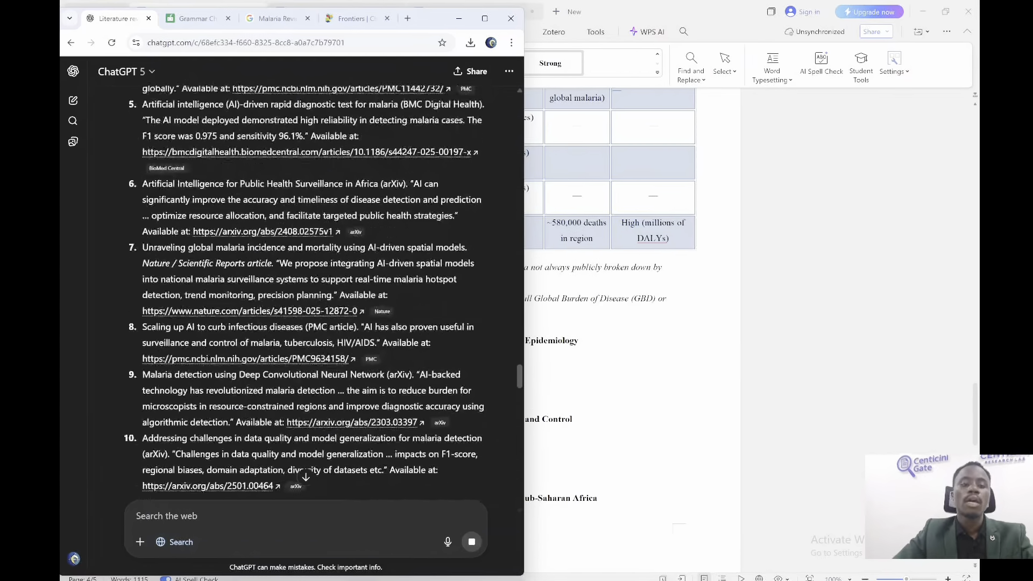
{"action": "scroll", "coordinate": [305, 293], "scroll_direction": "up", "scroll_amount": 10}
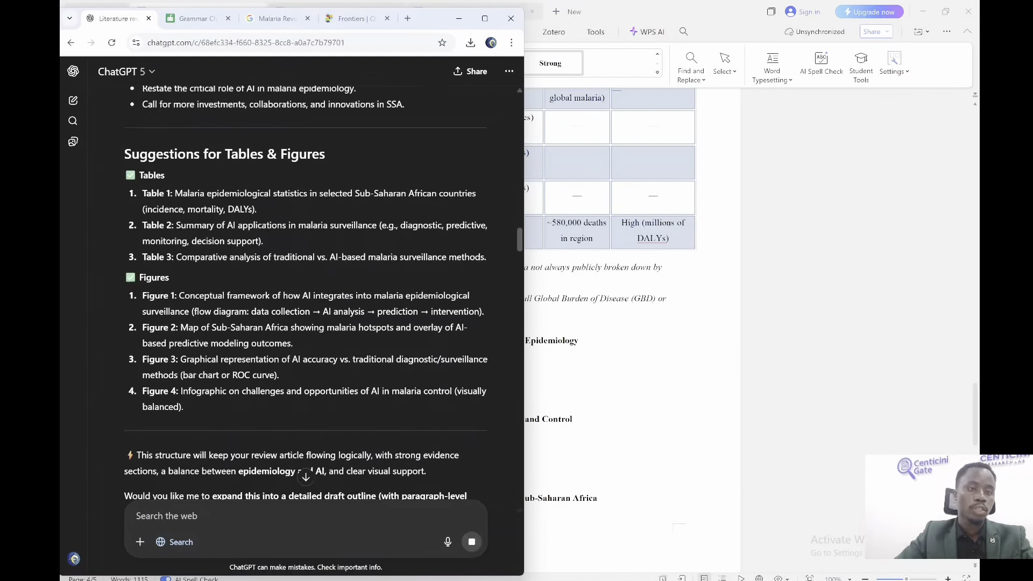
{"action": "scroll", "coordinate": [307, 359], "scroll_direction": "up", "scroll_amount": 10}
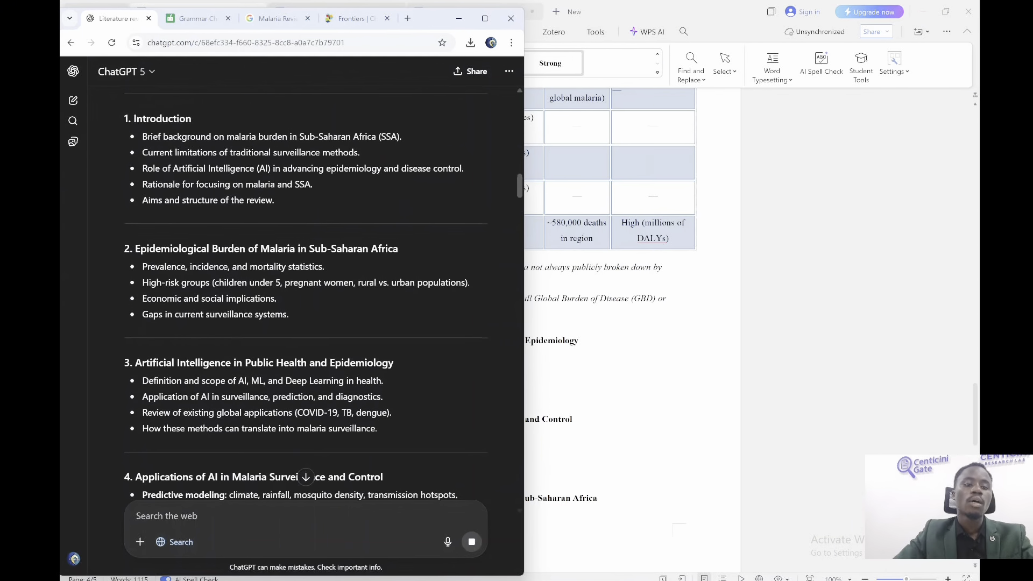
{"action": "left_click_drag", "start_coordinate": [183, 374], "coordinate": [134, 357]}
{"action": "key", "text": "ctrl+c"}
{"action": "left_click", "coordinate": [396, 422]}
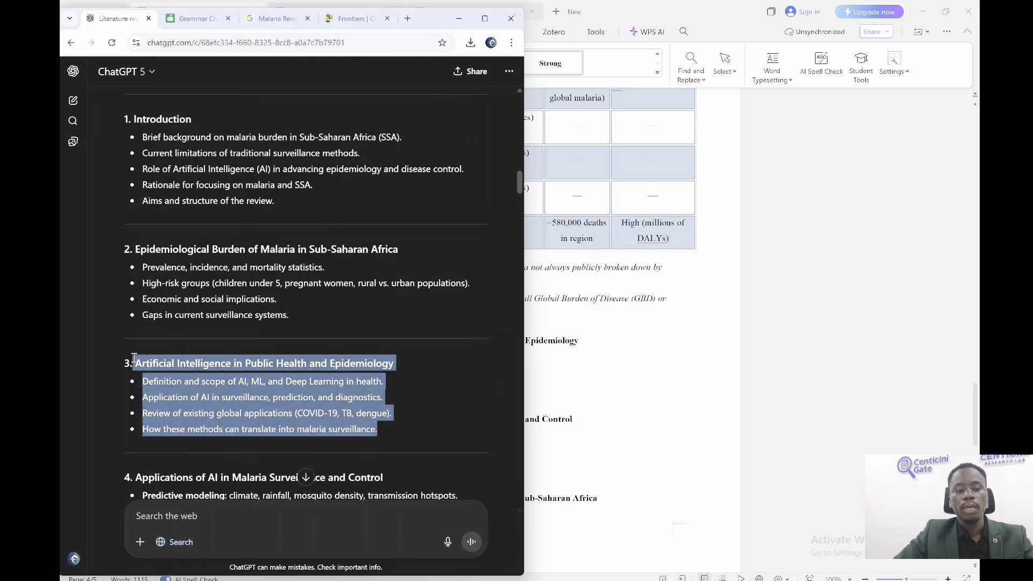
{"action": "left_click_drag", "start_coordinate": [520, 178], "coordinate": [530, 440]}
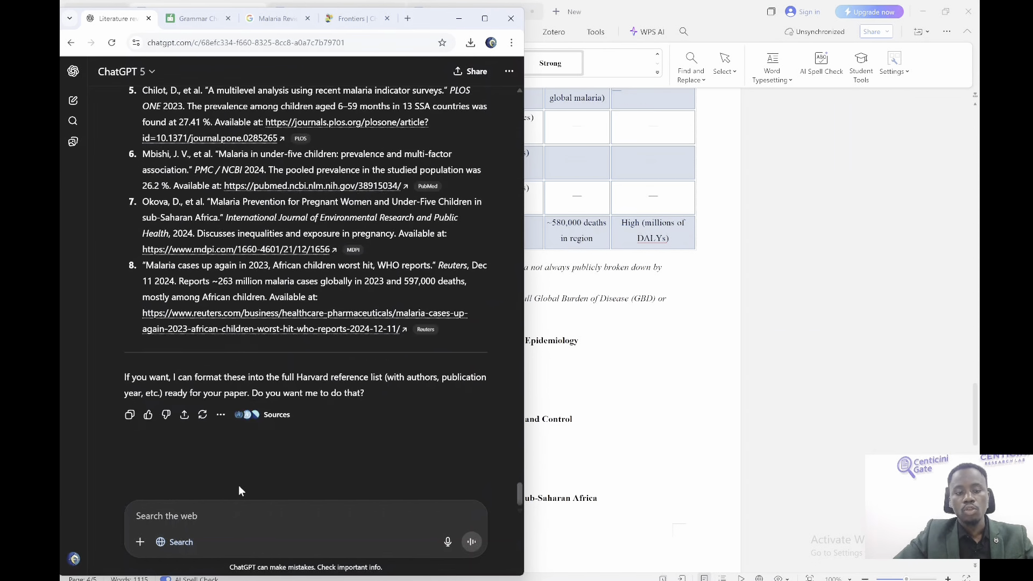
{"action": "key", "text": "ctrl+v"}
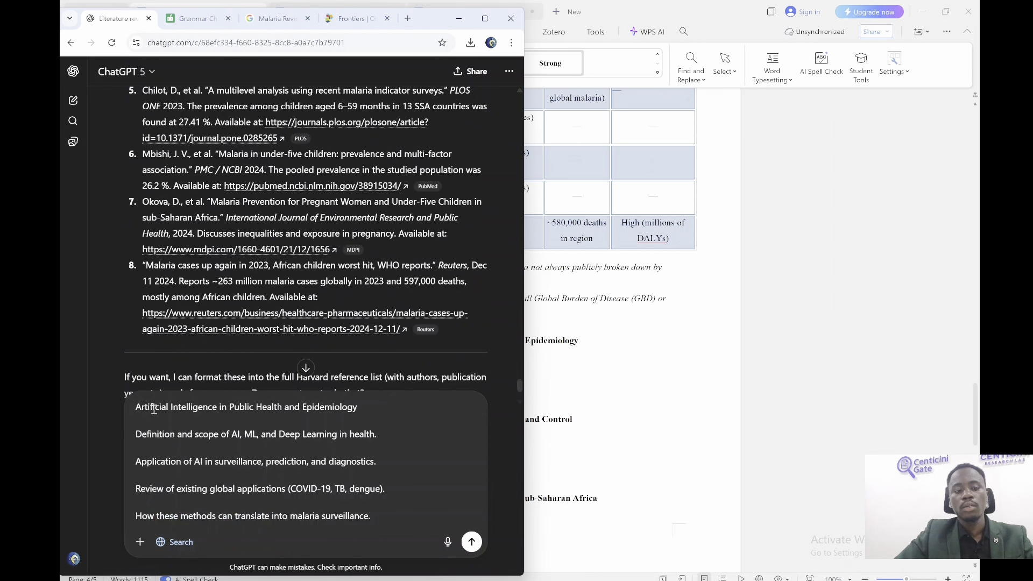
Add blank lines at the start of the prompt and paste the earlier 300-word Harvard citation instruction paragraph there
{"action": "key", "text": "Left"}
{"action": "key", "text": "shift+Return"}
{"action": "key", "text": "shift+Return"}
{"action": "key", "text": "shift+Return"}
{"action": "key", "text": "shift+Return"}
{"action": "key", "text": "shift+Return"}
{"action": "scroll", "coordinate": [305, 216], "scroll_direction": "up", "scroll_amount": 15}
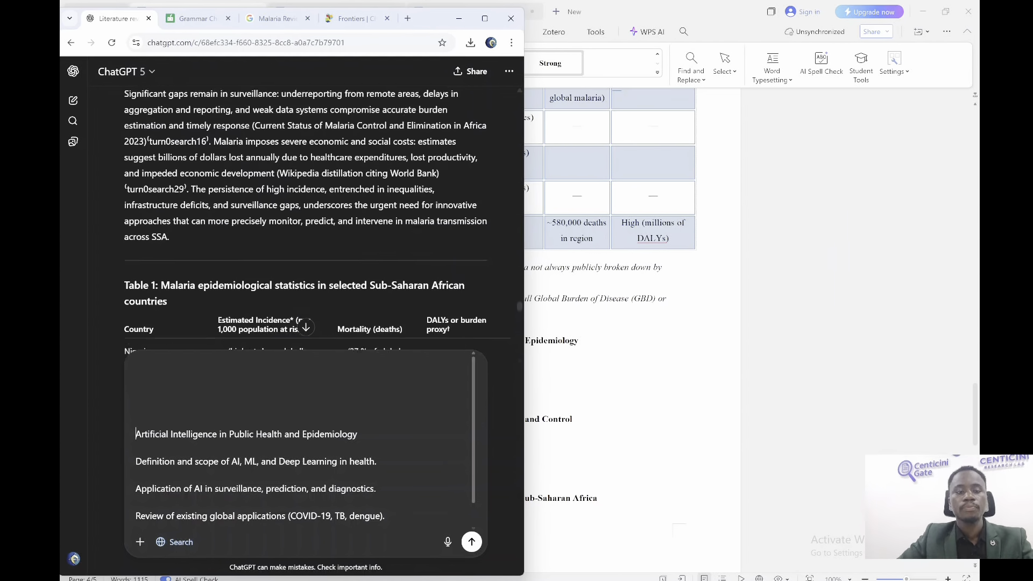
{"action": "scroll", "coordinate": [306, 215], "scroll_direction": "up", "scroll_amount": 10}
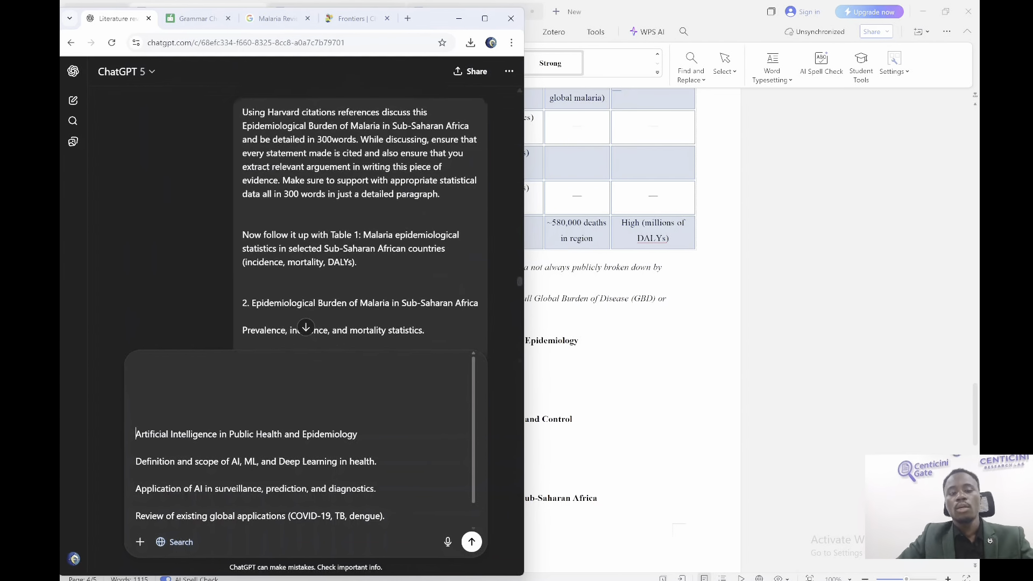
{"action": "scroll", "coordinate": [301, 199], "scroll_direction": "up", "scroll_amount": 1}
{"action": "triple_click", "coordinate": [301, 199]}
{"action": "key", "text": "ctrl+c"}
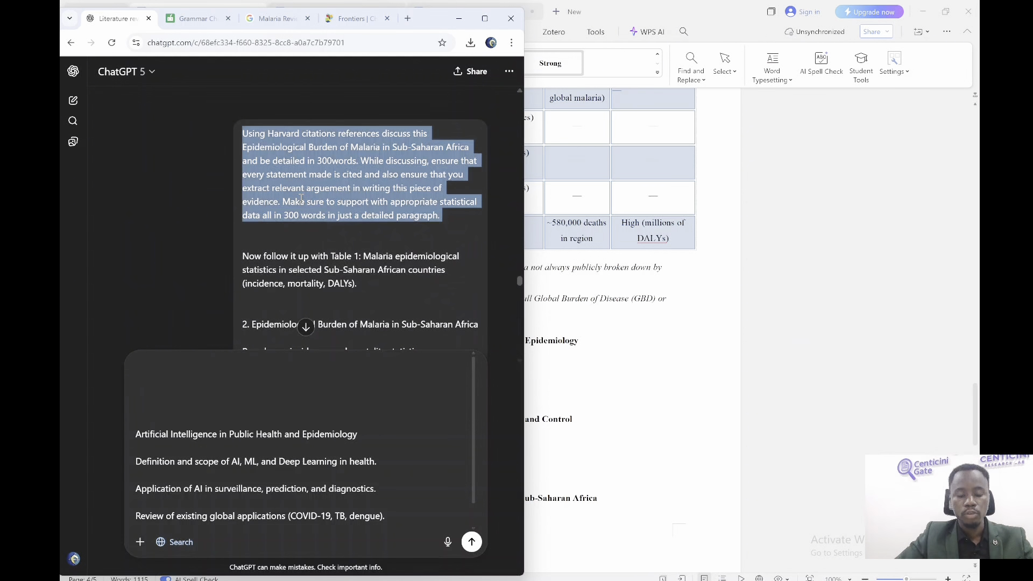
{"action": "left_click", "coordinate": [151, 368]}
{"action": "key", "text": "ctrl+v"}
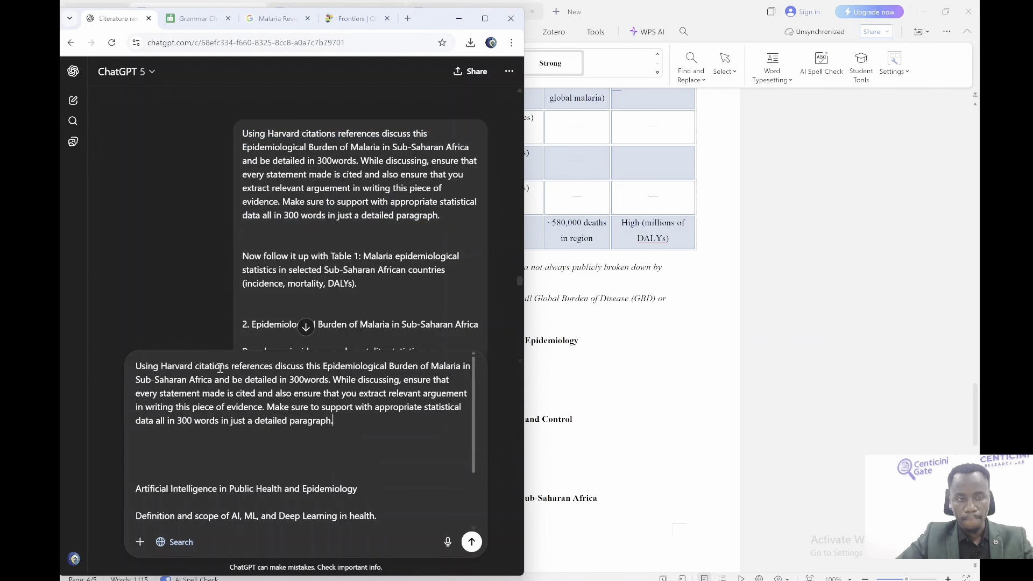
Replace "Epidemiological Burden of Malaria in Sub-Saharan Africa" in the instruction with "Artificial Intelligence in Public Health and Epidemiology"
{"action": "double_click", "coordinate": [149, 488]}
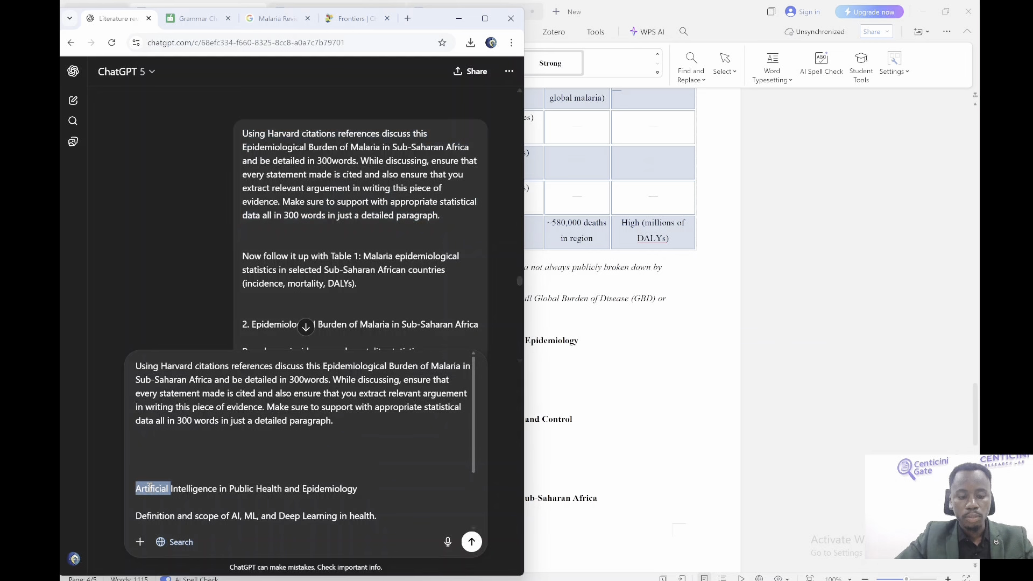
{"action": "triple_click", "coordinate": [150, 488]}
{"action": "key", "text": "ctrl+c"}
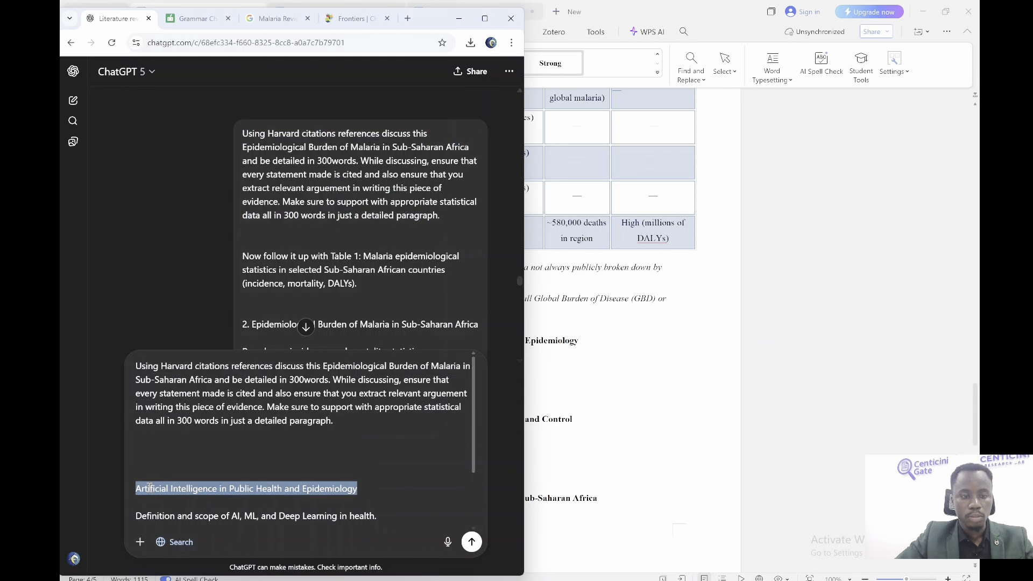
{"action": "left_click_drag", "start_coordinate": [325, 364], "coordinate": [215, 380]}
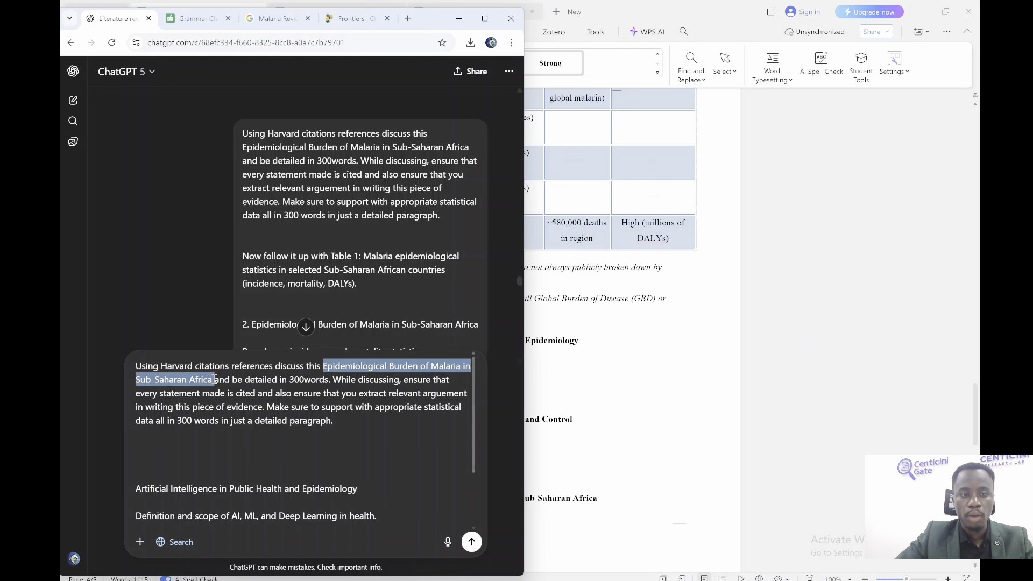
{"action": "key", "text": "ctrl+v"}
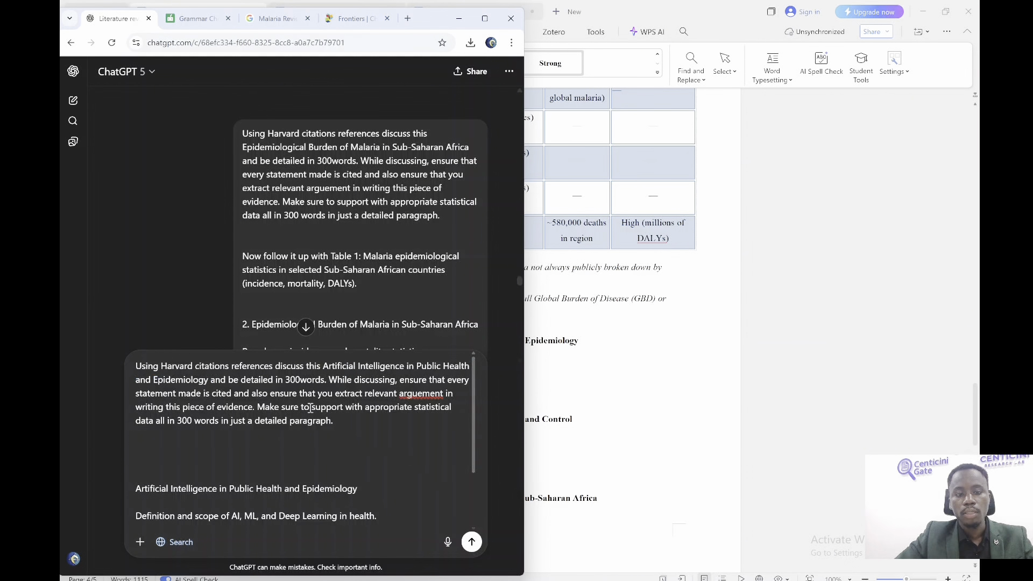
Copy the Table 2 suggestion about AI applications in malaria surveillance from the earlier tables and figures list
{"action": "left_click_drag", "start_coordinate": [518, 285], "coordinate": [527, 186]}
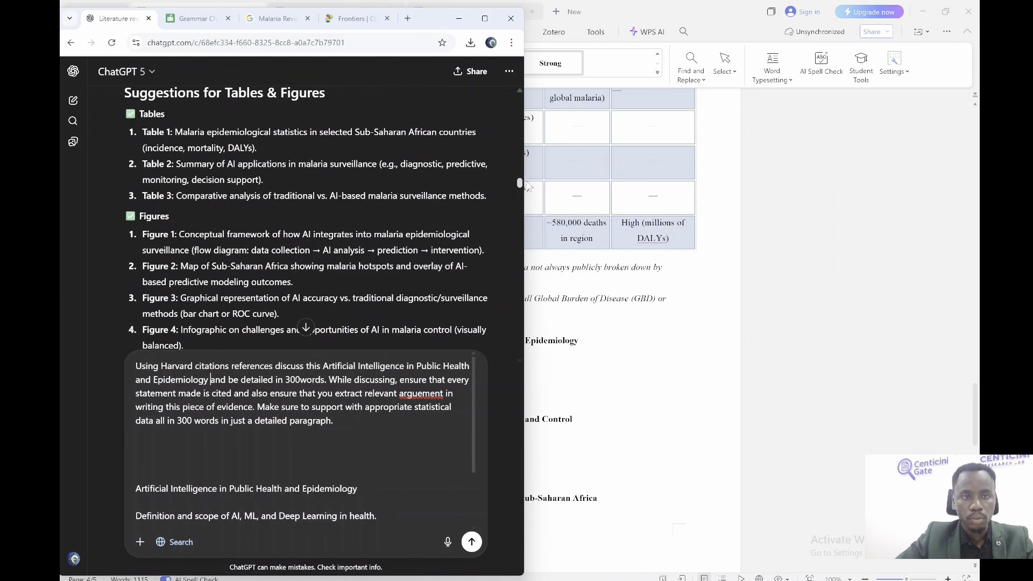
{"action": "triple_click", "coordinate": [235, 175]}
{"action": "key", "text": "ctrl+c"}
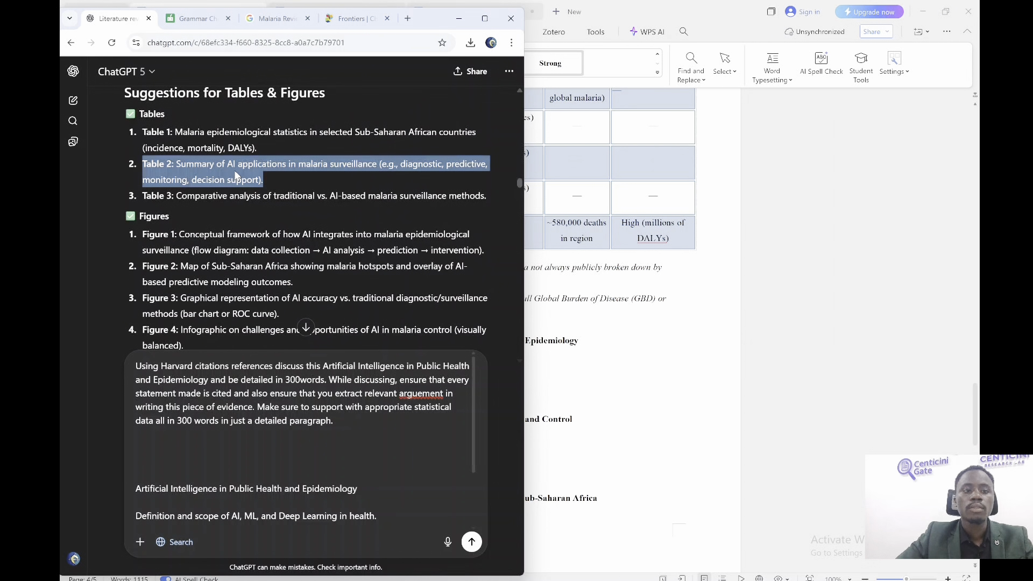
{"action": "left_click", "coordinate": [291, 442]}
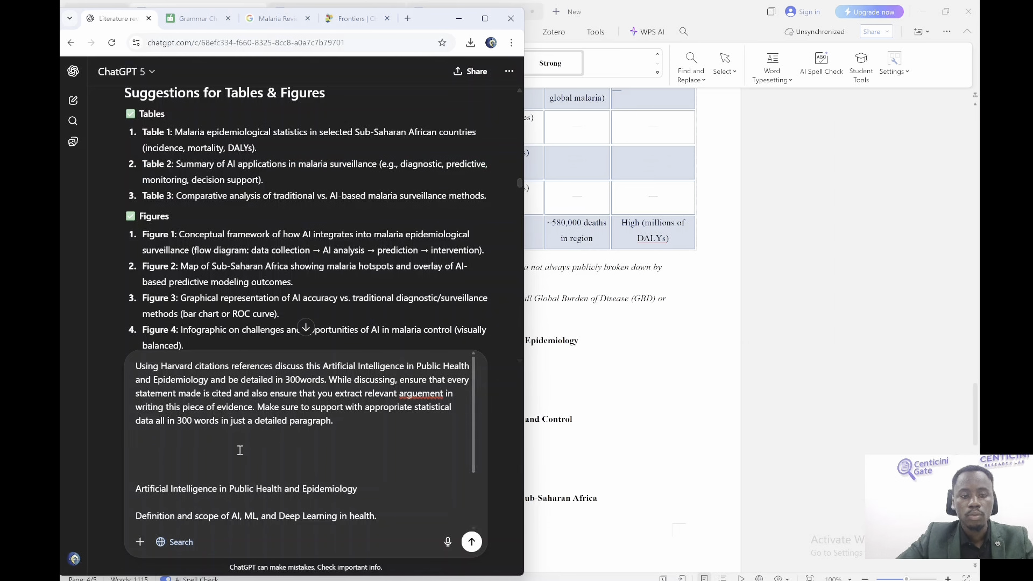
Add the line "Please no repetition of what have been said from the beginning of this conversation" below the instruction paragraph
{"action": "left_click", "coordinate": [358, 430]}
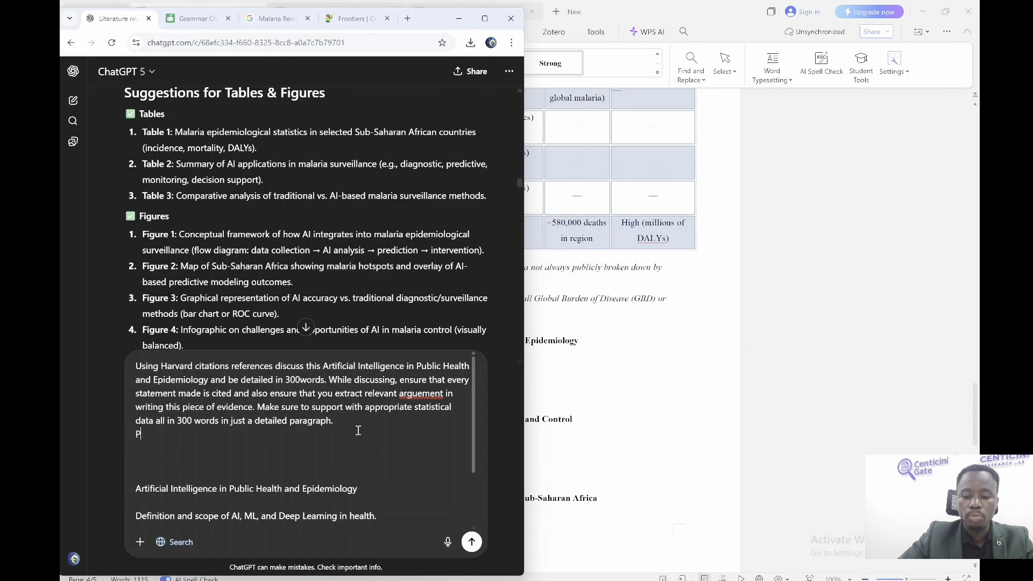
{"action": "type", "text": "Please no"}
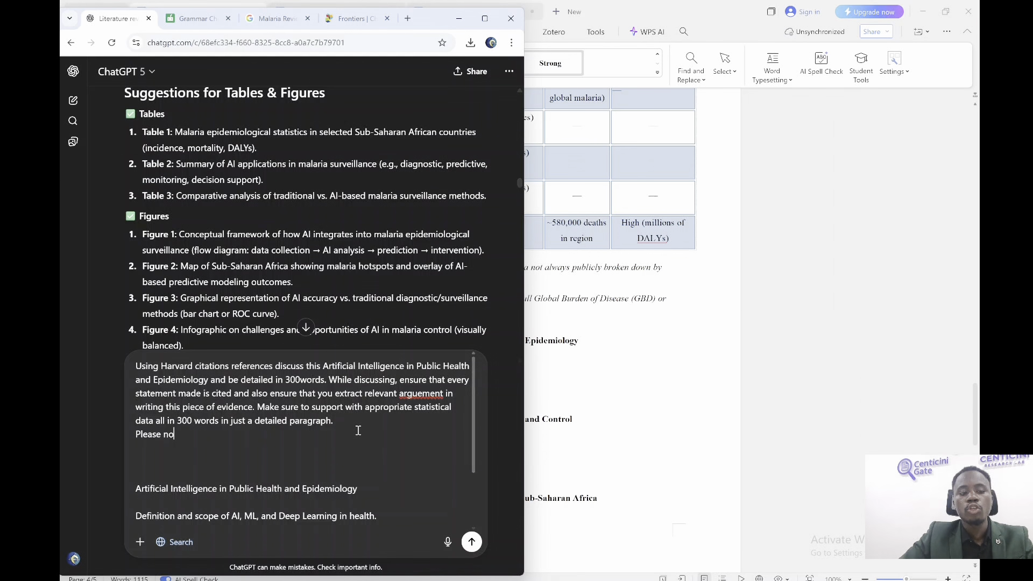
{"action": "type", "text": " repetition of what have"}
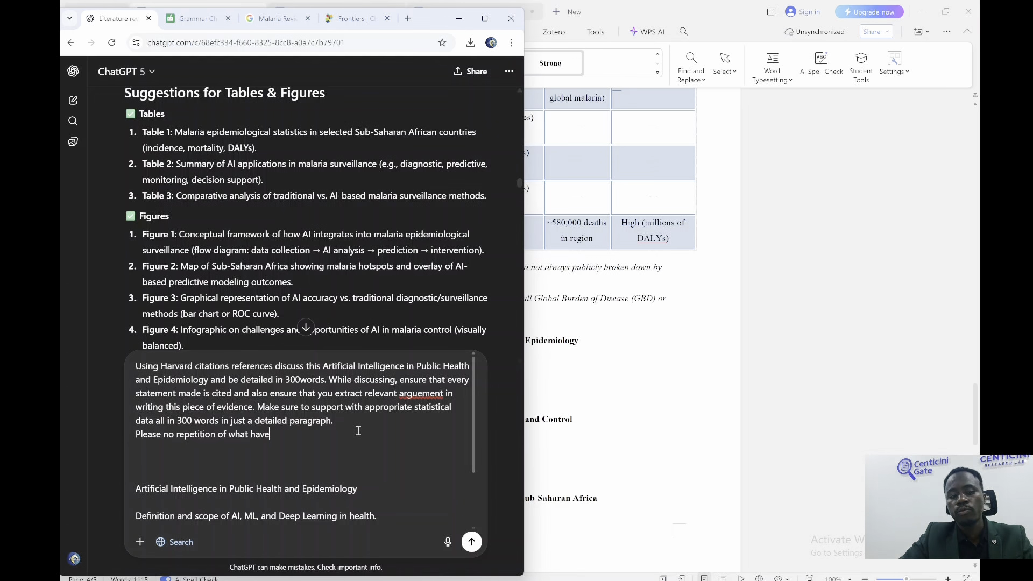
{"action": "type", "text": " heen said "}
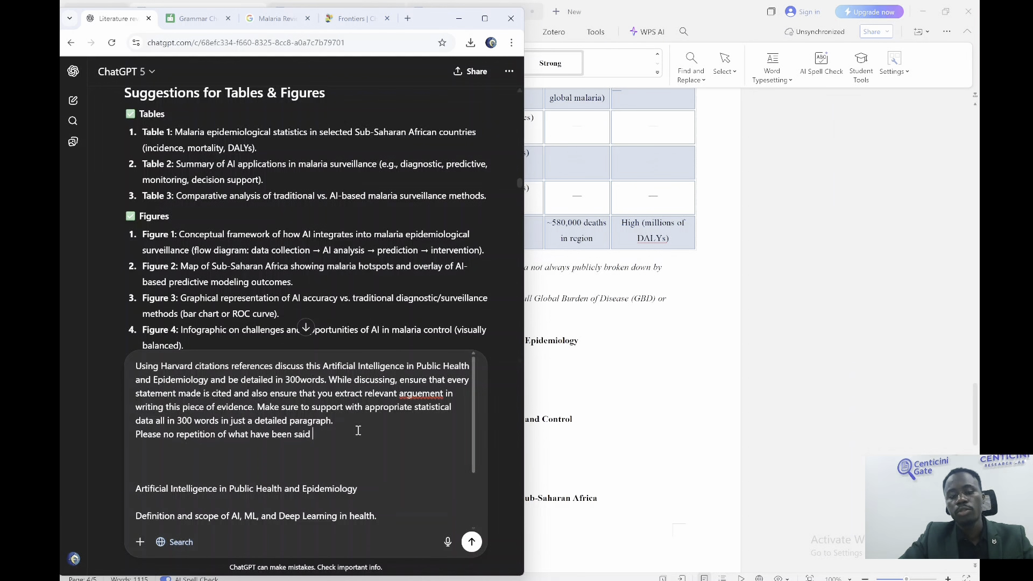
{"action": "type", "text": "from the be"}
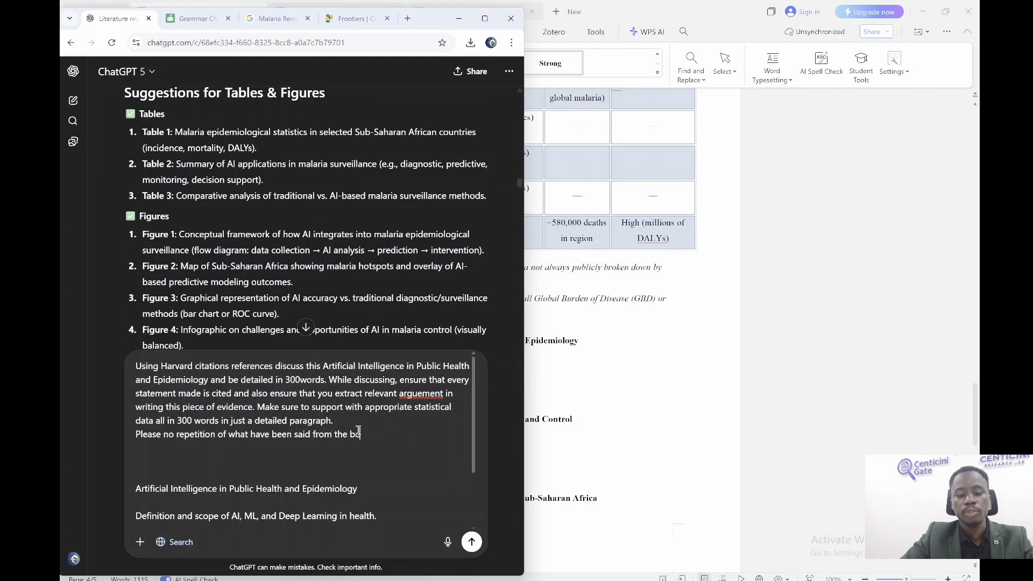
{"action": "type", "text": "ginning of t"}
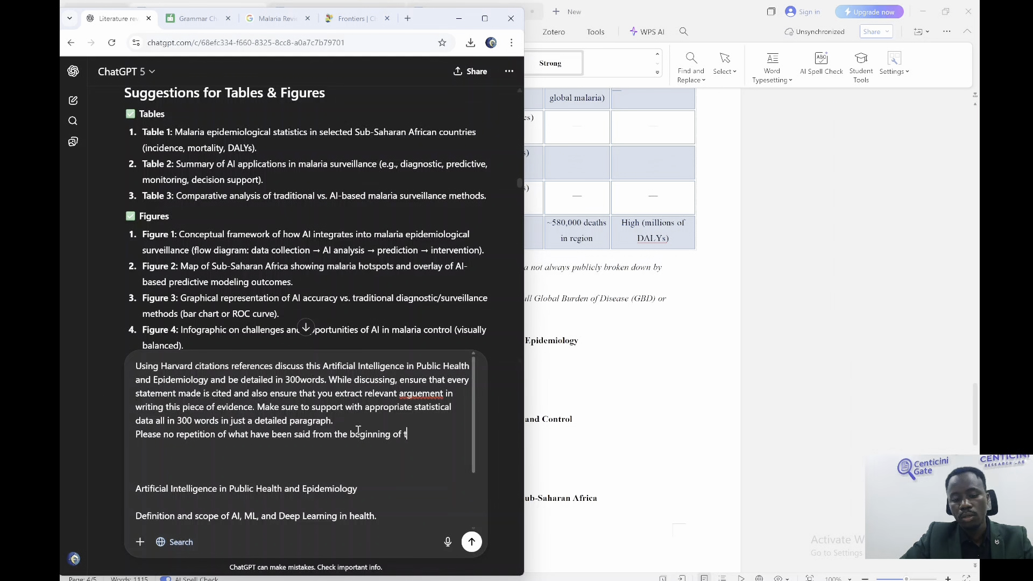
{"action": "type", "text": "his conversation"}
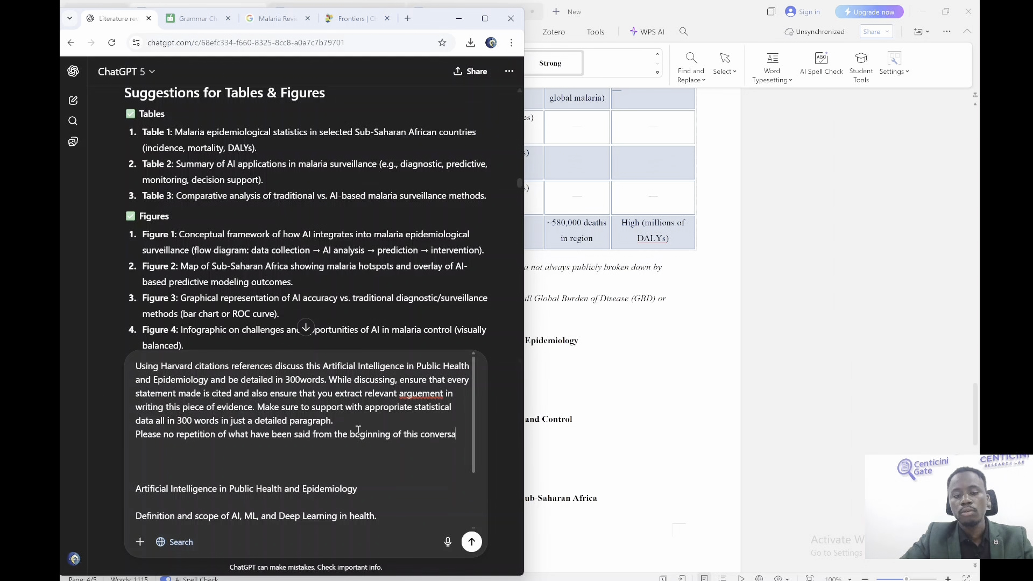
Paste the Table 2 description on AI applications in malaria surveillance below the no-repetition line, separated by blank lines
{"action": "key", "text": "Return"}
{"action": "key", "text": "Return"}
{"action": "key", "text": "Return"}
{"action": "type", "text": "v"}
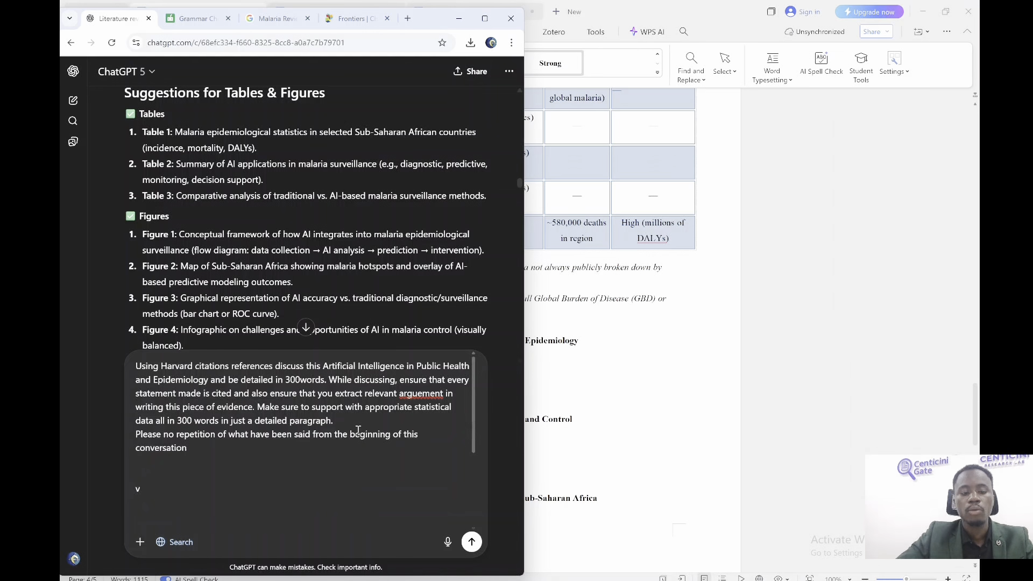
{"action": "key", "text": "BackSpace"}
{"action": "key", "text": "ctrl+v"}
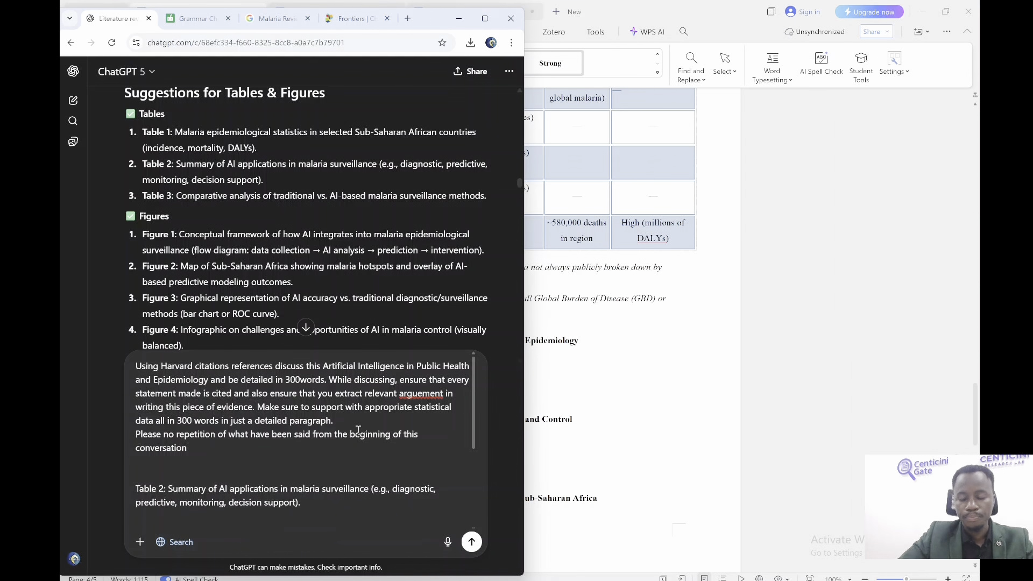
Insert "At the end, get us" in front of the Table 2 description in the prompt
{"action": "key", "text": "Down"}
{"action": "type", "text": "At the end"}
{"action": "key", "text": "BackSpace"}
{"action": "type", "text": ", imp"}
{"action": "key", "text": "BackSpace"}
{"action": "key", "text": "BackSpace"}
{"action": "key", "text": "BackSpace"}
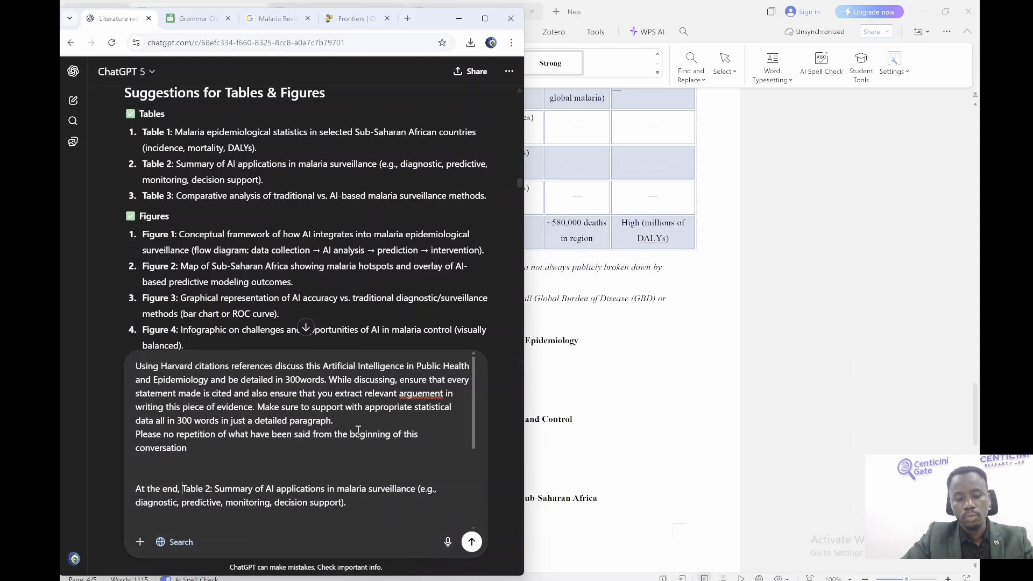
{"action": "type", "text": "get us "}
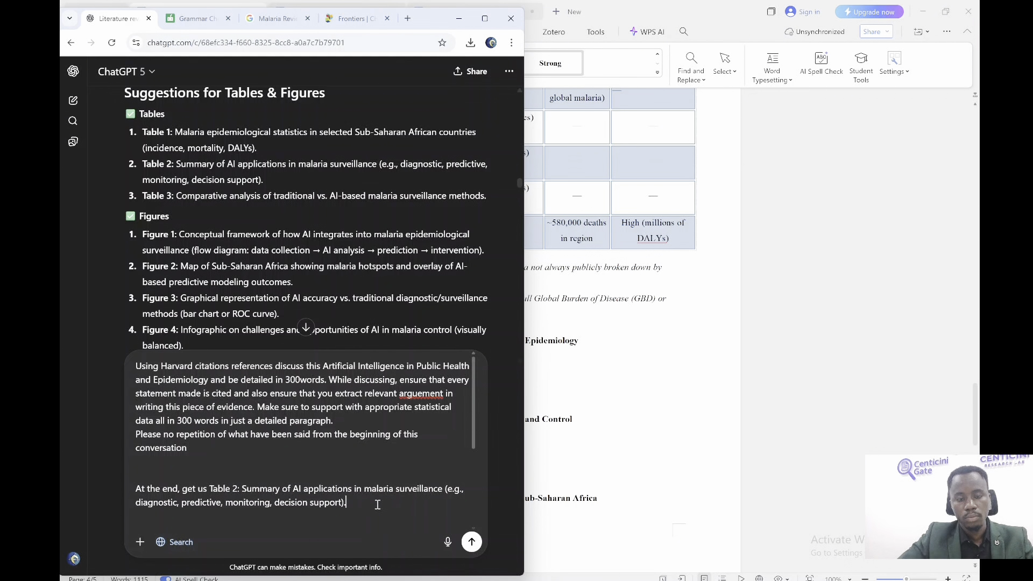
Add "(make sure the table is valid with it's data" after the Table 2 description and send the prompt
{"action": "type", "text": "make sure the t"}
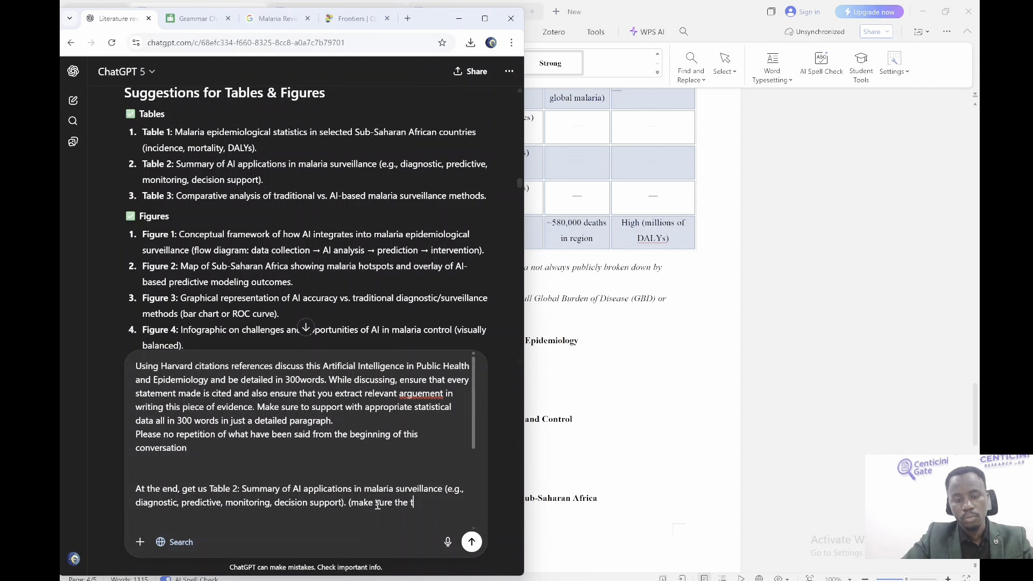
{"action": "type", "text": "abkle is"}
{"action": "key", "text": "BackSpace"}
{"action": "key", "text": "BackSpace"}
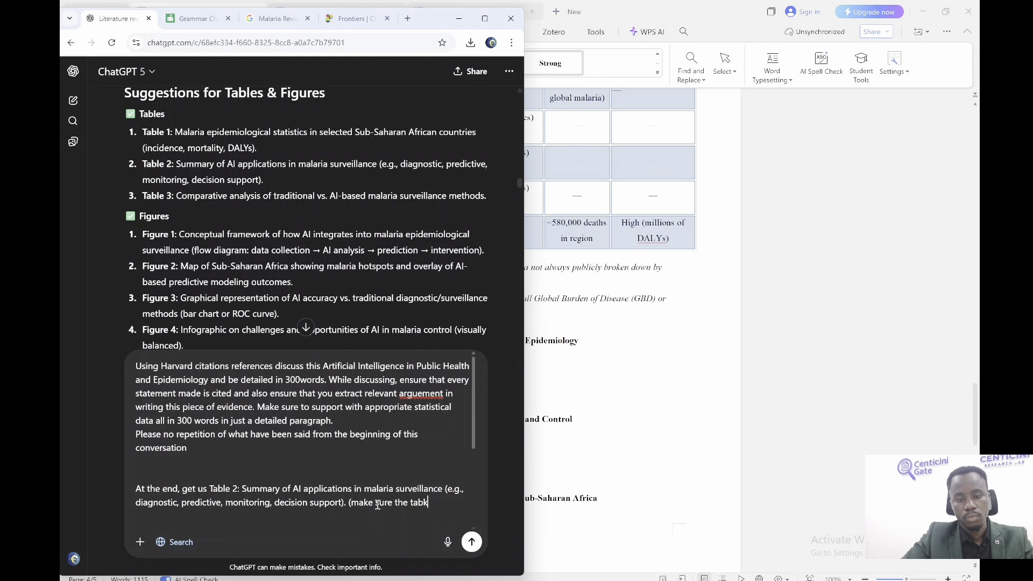
{"action": "type", "text": "e is valude"}
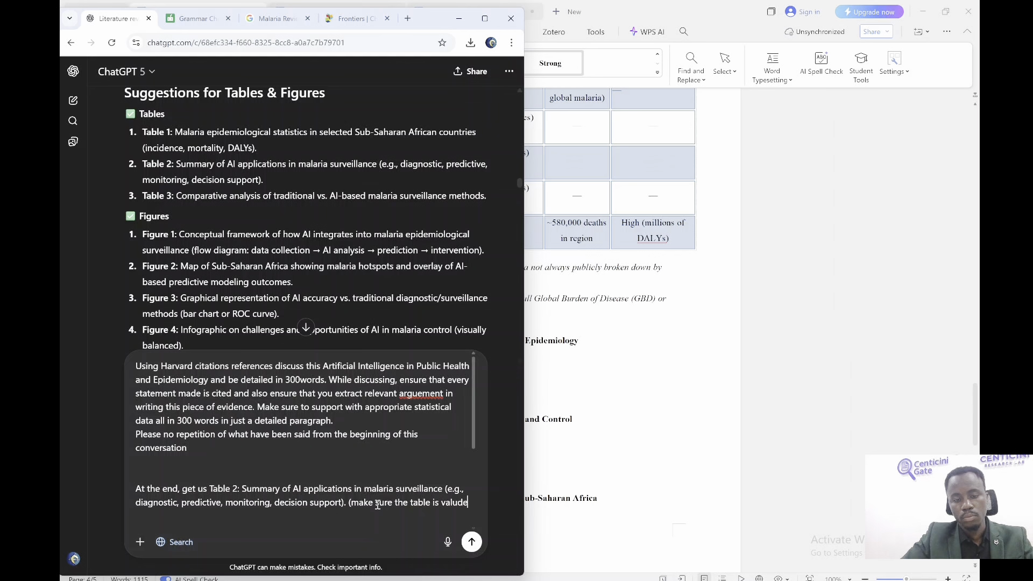
{"action": "key", "text": "BackSpace"}
{"action": "key", "text": "BackSpace"}
{"action": "key", "text": "BackSpace"}
{"action": "type", "text": "id with it's data"}
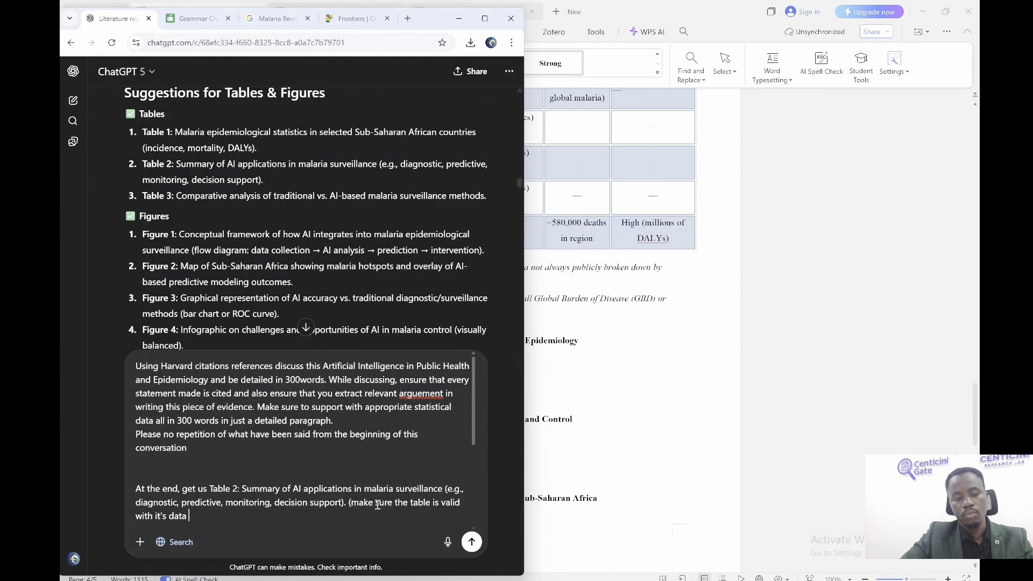
{"action": "key", "text": "Return"}
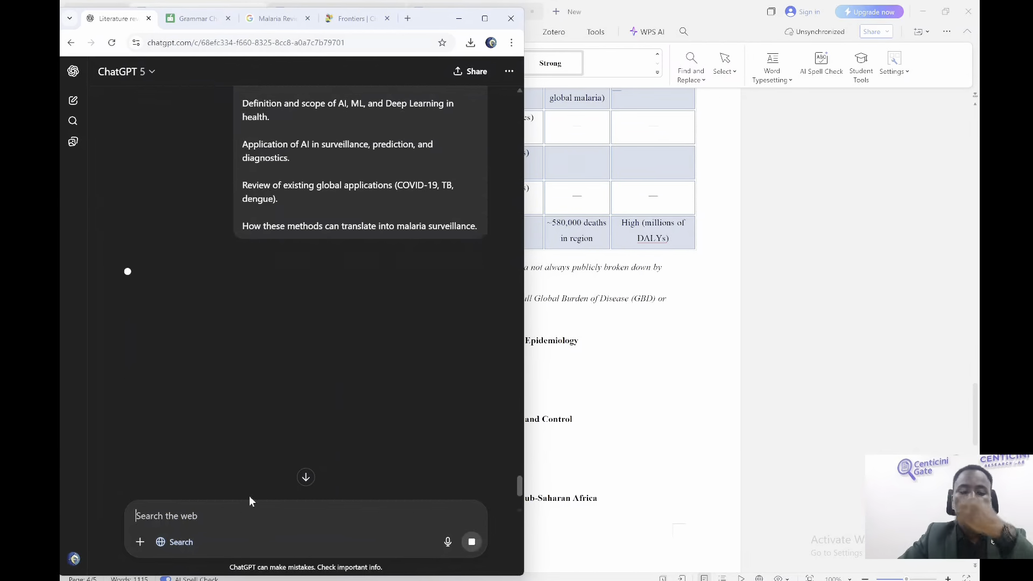
Switch to the manuscript in WPS Writer and slightly narrow the third column of the malaria statistics table
{"action": "left_click", "coordinate": [620, 318]}
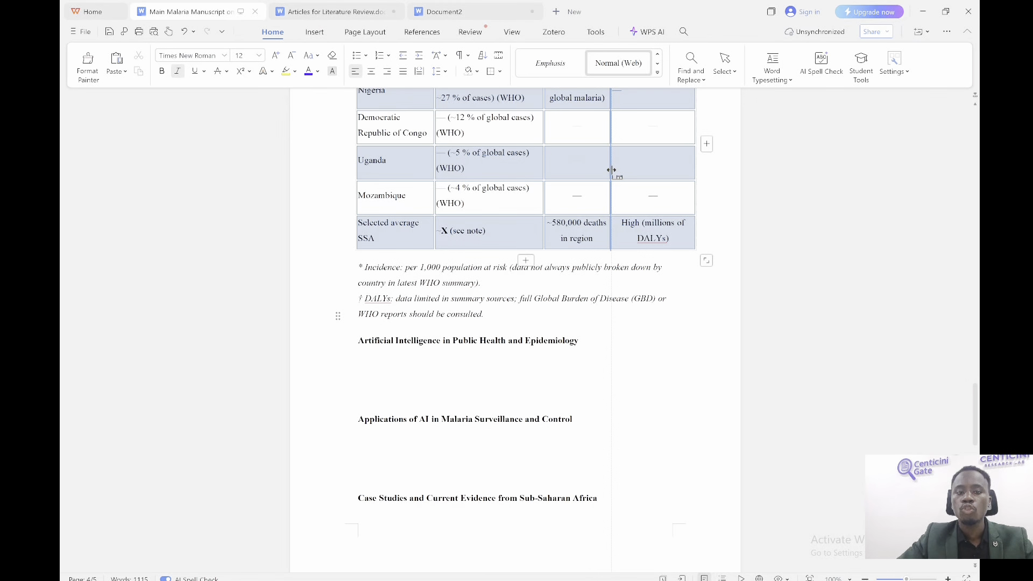
{"action": "left_click_drag", "start_coordinate": [605, 170], "coordinate": [602, 169]}
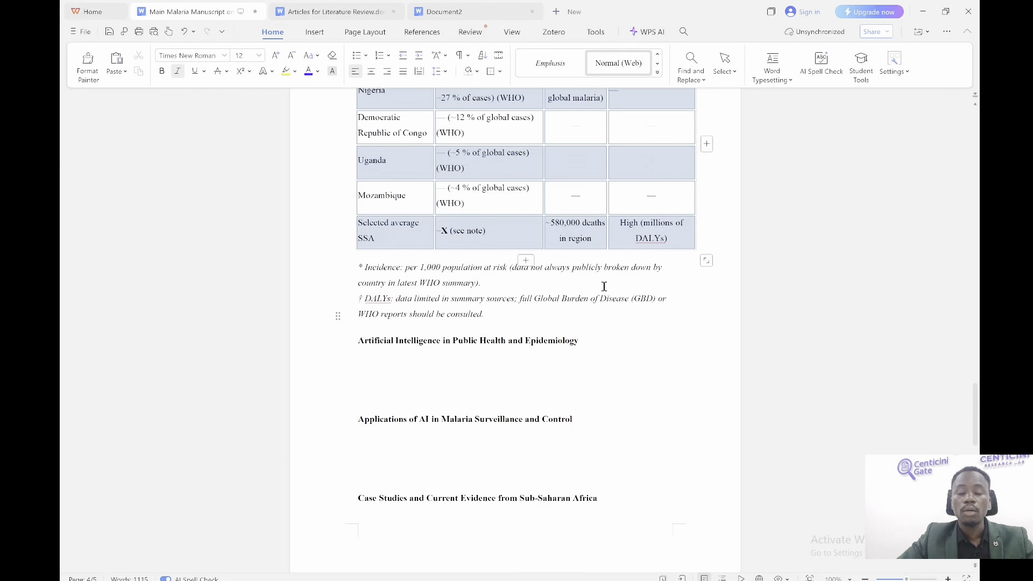
Copy ChatGPT's generated AI paragraph and paste it under the manuscript heading "Artificial Intelligence in Public Health and Epidemiology"
{"action": "left_click_drag", "start_coordinate": [438, 340], "coordinate": [422, 376]}
{"action": "left_click", "coordinate": [413, 366]}
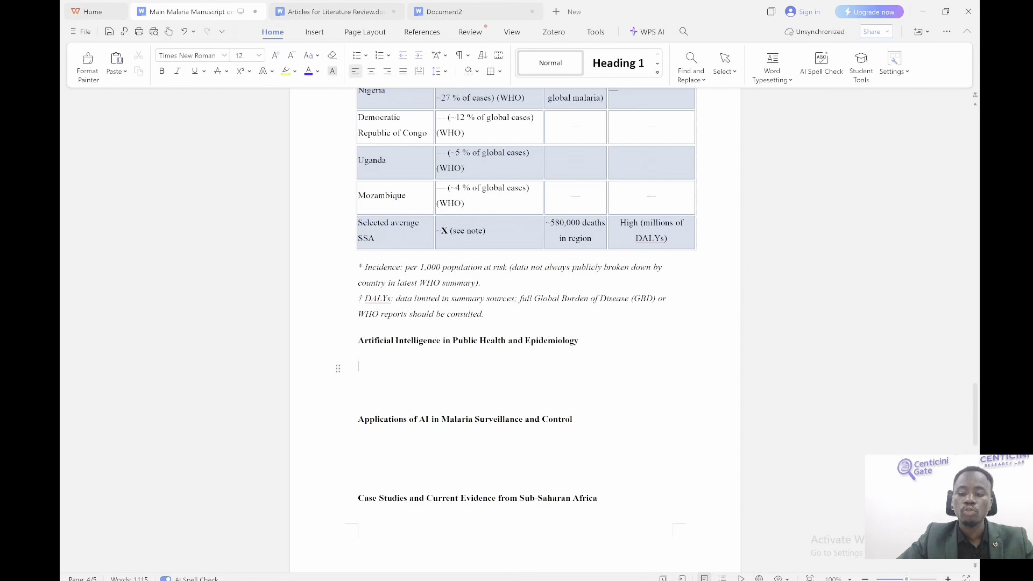
{"action": "key", "text": "alt+Tab"}
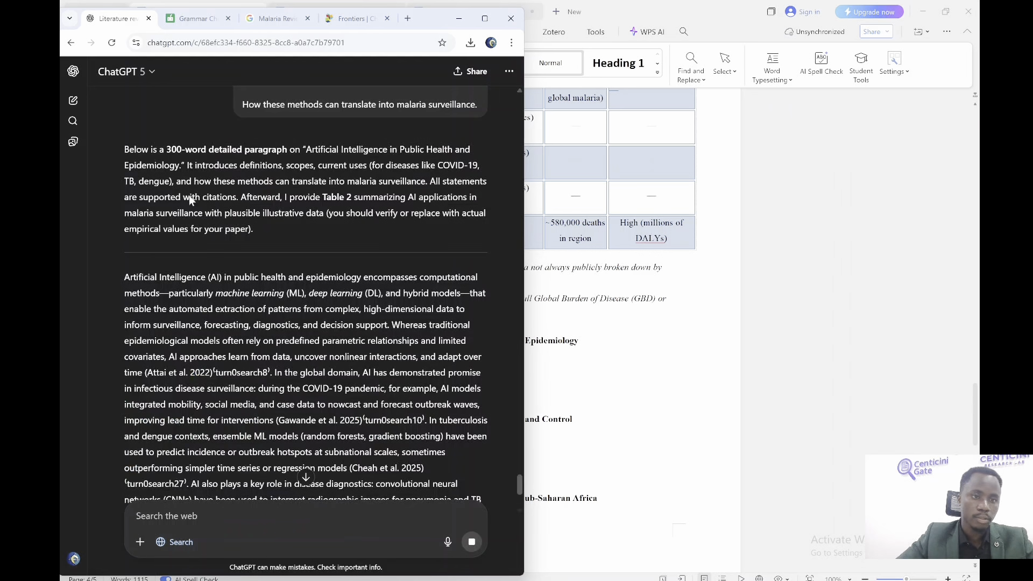
{"action": "triple_click", "coordinate": [127, 278]}
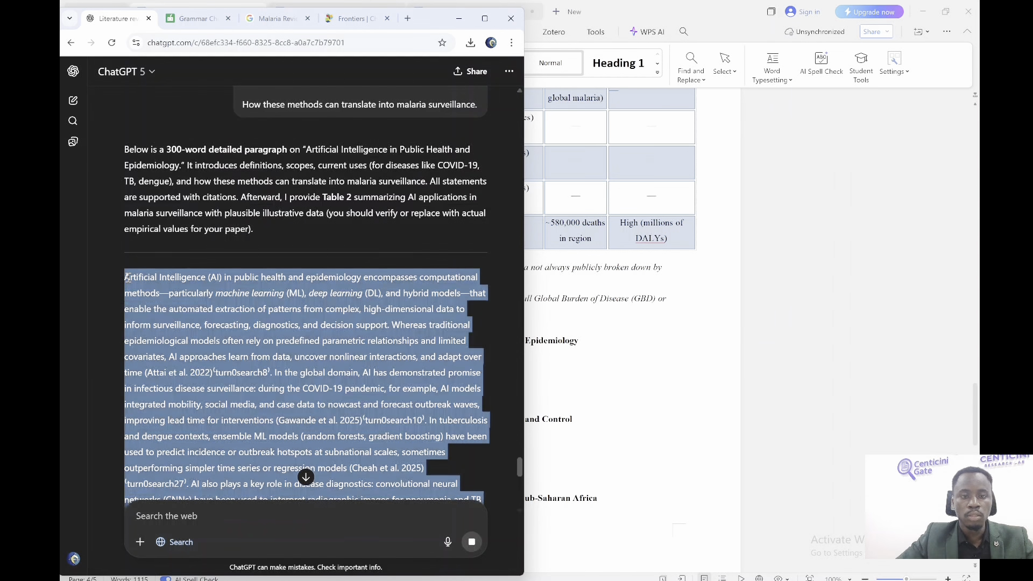
{"action": "left_click", "coordinate": [576, 350]}
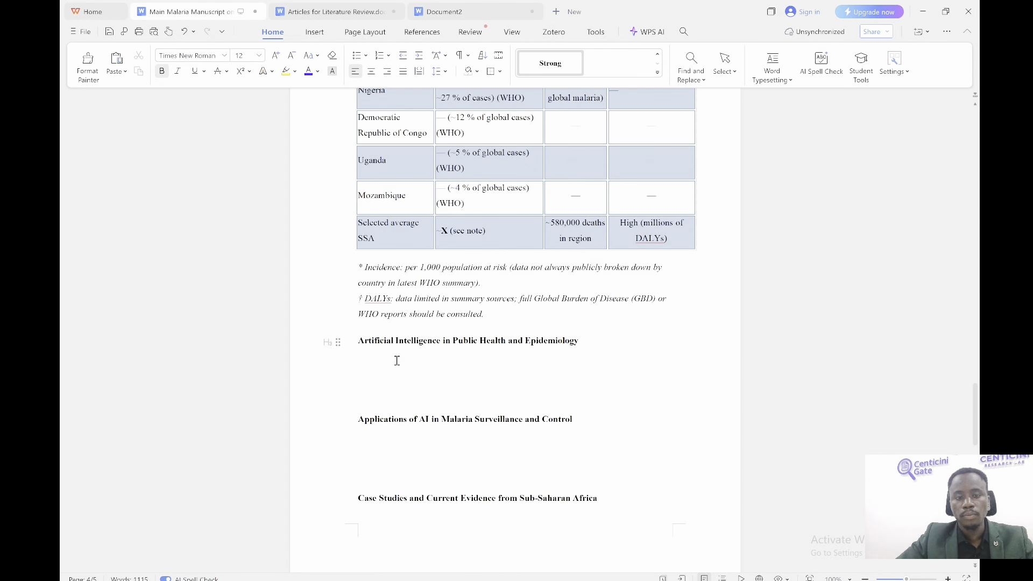
{"action": "left_click", "coordinate": [395, 362]}
{"action": "key", "text": "ctrl+v"}
Shorten the pasted paragraph's opening "Artificial Intelligence (AI)" to "AI"
{"action": "left_click_drag", "start_coordinate": [493, 129], "coordinate": [356, 385]}
{"action": "left_click", "coordinate": [437, 362]}
{"action": "key", "text": "Delete"}
{"action": "key", "text": "Delete"}
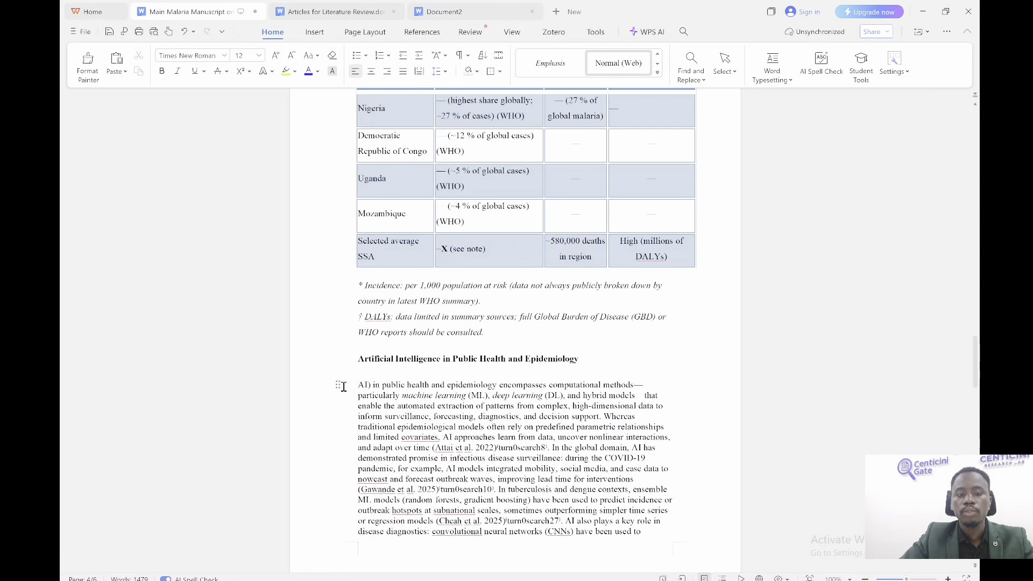
{"action": "key", "text": "Right"}
{"action": "key", "text": "Right"}
{"action": "key", "text": "Delete"}
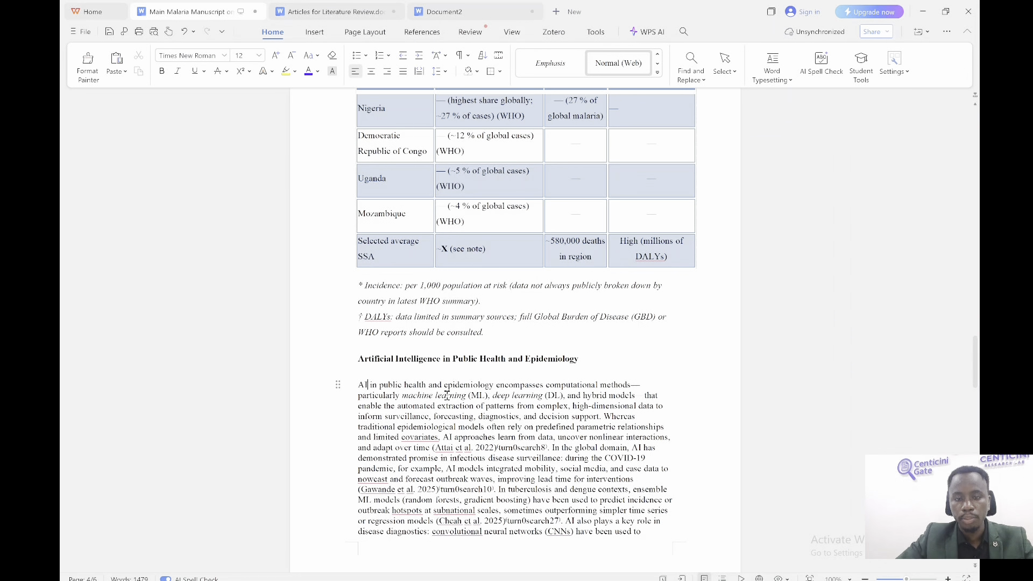
Remove the dashes after "computational methods" and "hybrid models" in the paragraph's first sentence
{"action": "left_click", "coordinate": [634, 379]}
{"action": "left_click", "coordinate": [645, 384]}
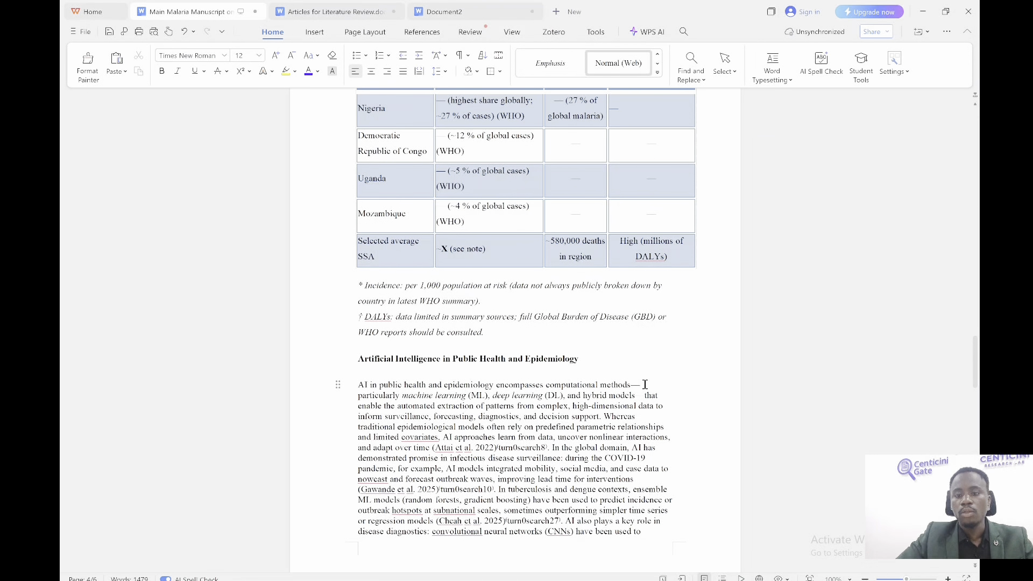
{"action": "key", "text": "BackSpace"}
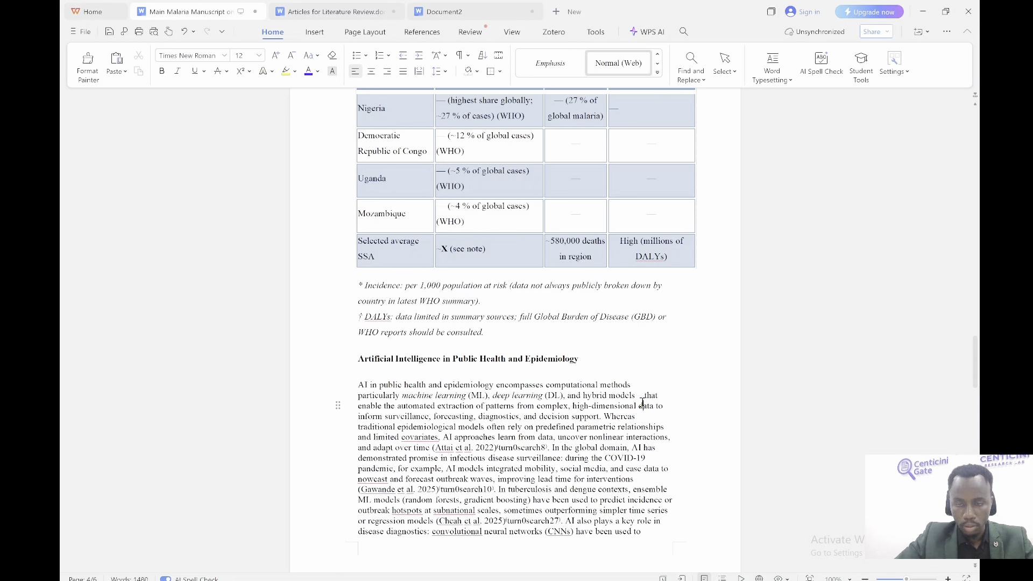
{"action": "left_click", "coordinate": [642, 398]}
{"action": "key", "text": "BackSpace"}
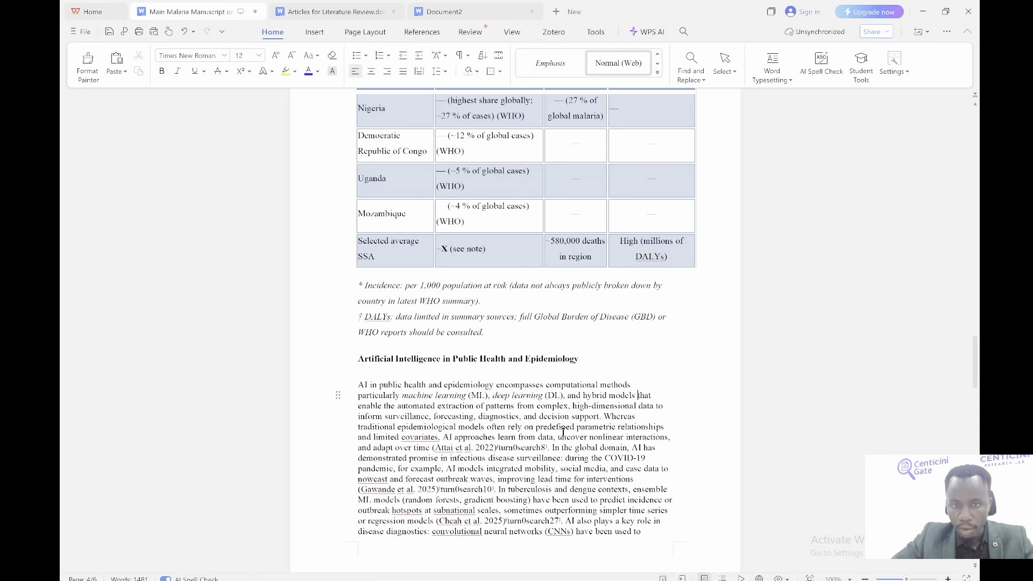
Delete the turn0search markers after the TB detection and "infectious disease contexts" citations, and the dash after "paradigm"
{"action": "left_click_drag", "start_coordinate": [517, 407], "coordinate": [521, 349]}
{"action": "left_click", "coordinate": [520, 348]}
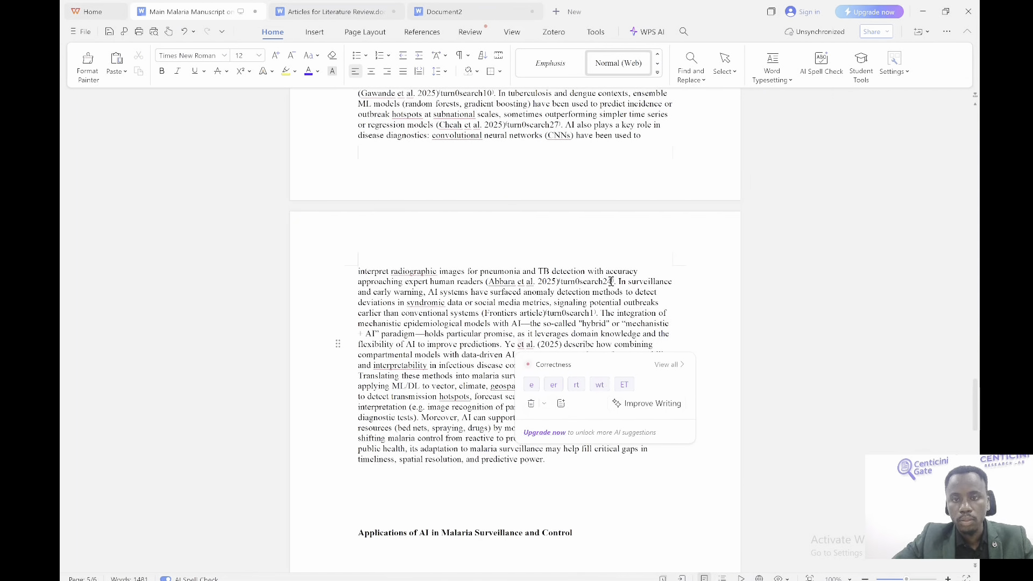
{"action": "left_click_drag", "start_coordinate": [612, 281], "coordinate": [562, 282]}
{"action": "key", "text": "BackSpace"}
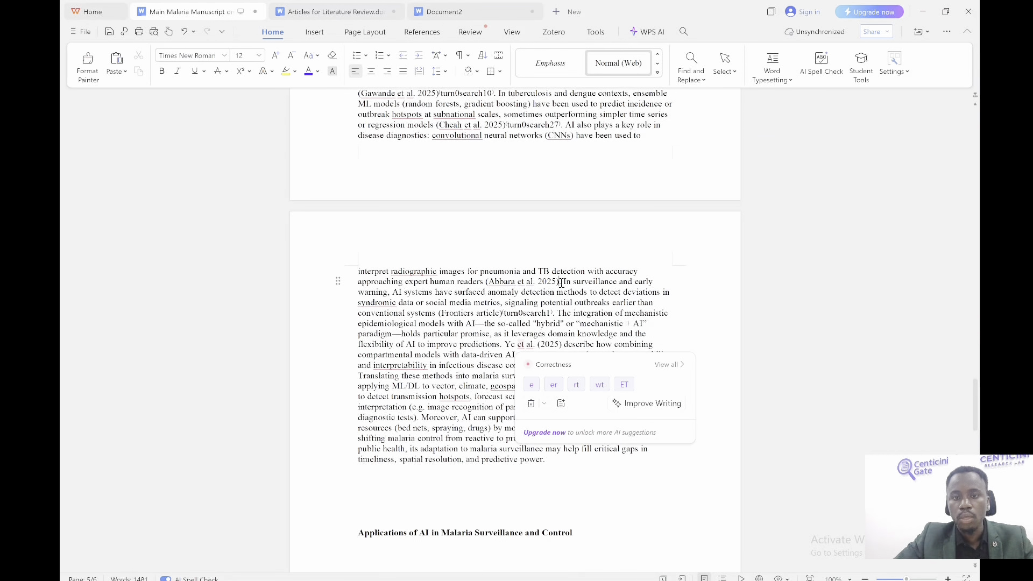
{"action": "left_click", "coordinate": [447, 344]}
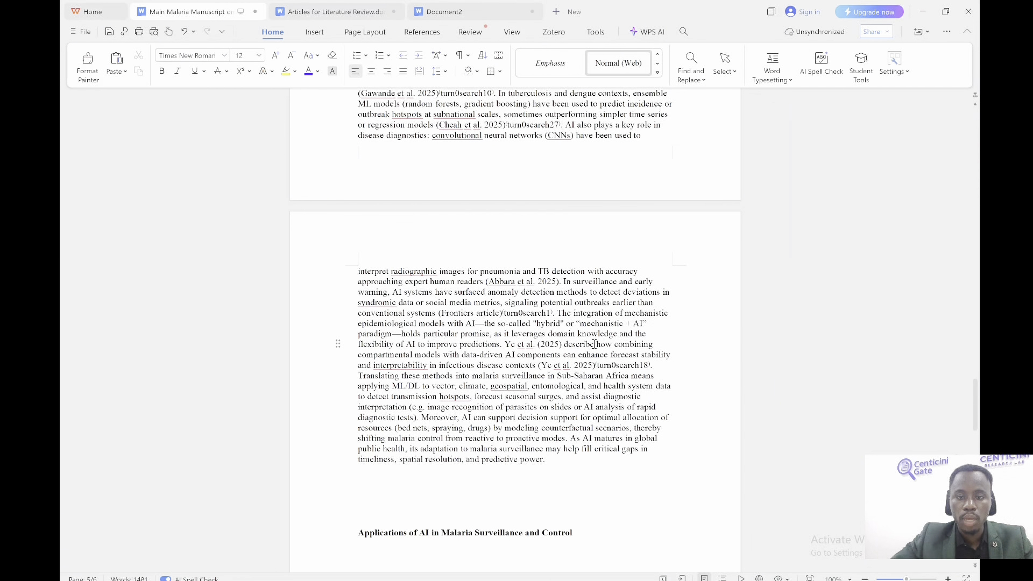
{"action": "left_click_drag", "start_coordinate": [650, 366], "coordinate": [596, 366]}
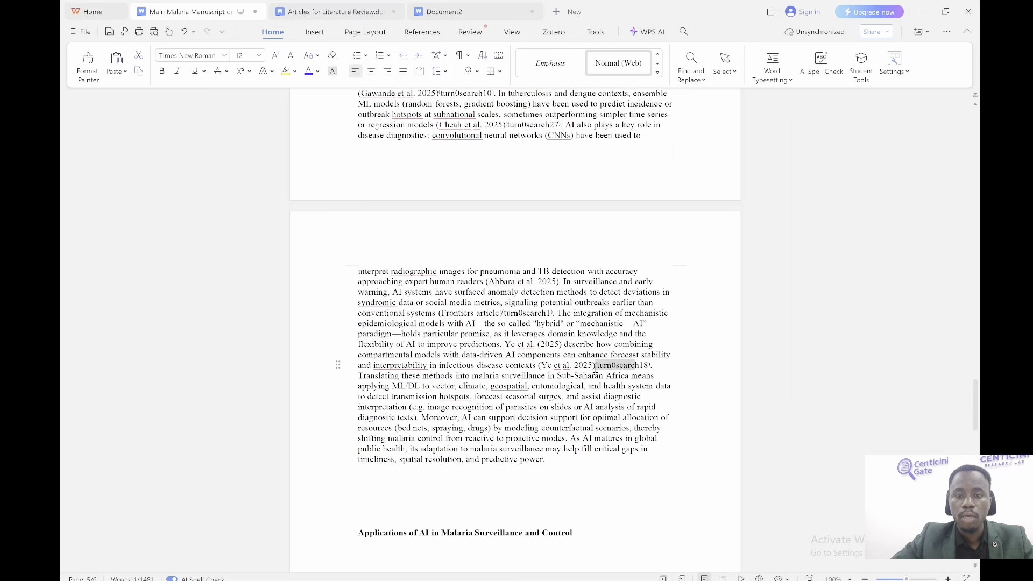
{"action": "key", "text": "BackSpace"}
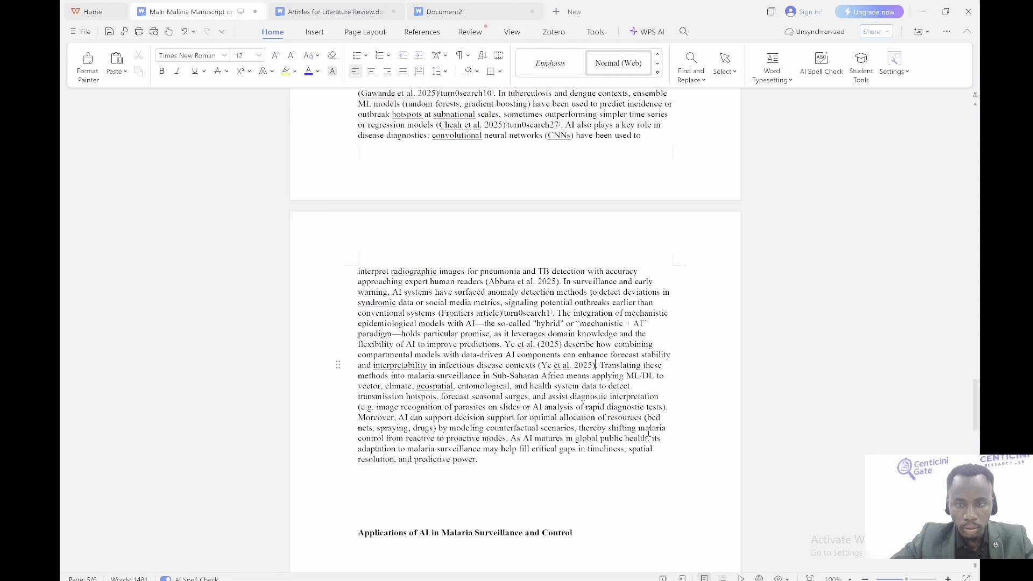
{"action": "key", "text": "BackSpace"}
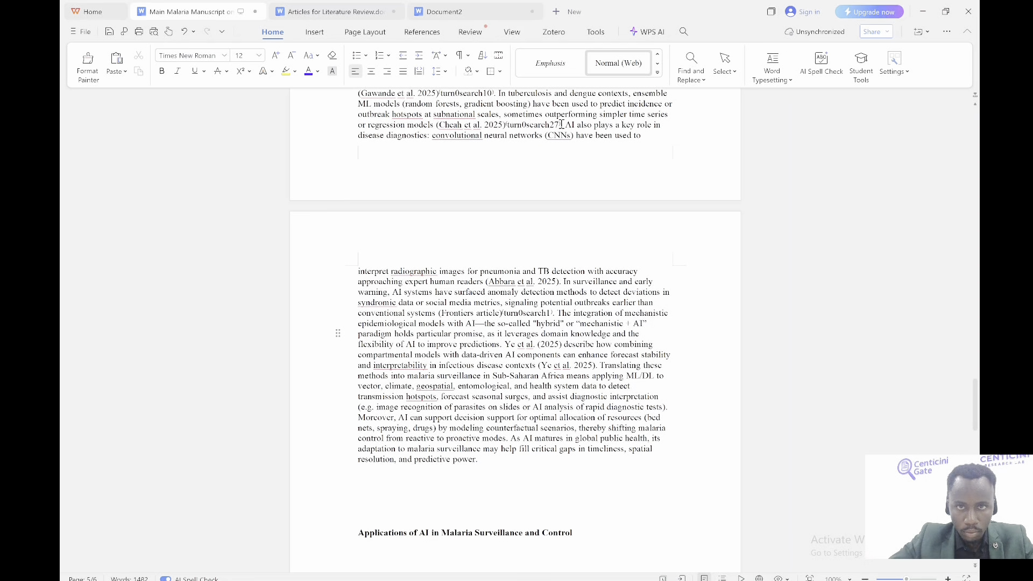
Delete the turn0search markers after the citations for regression models, COVID-19 interventions and "adapt over time"
{"action": "left_click_drag", "start_coordinate": [561, 124], "coordinate": [507, 124]}
{"action": "key", "text": "BackSpace"}
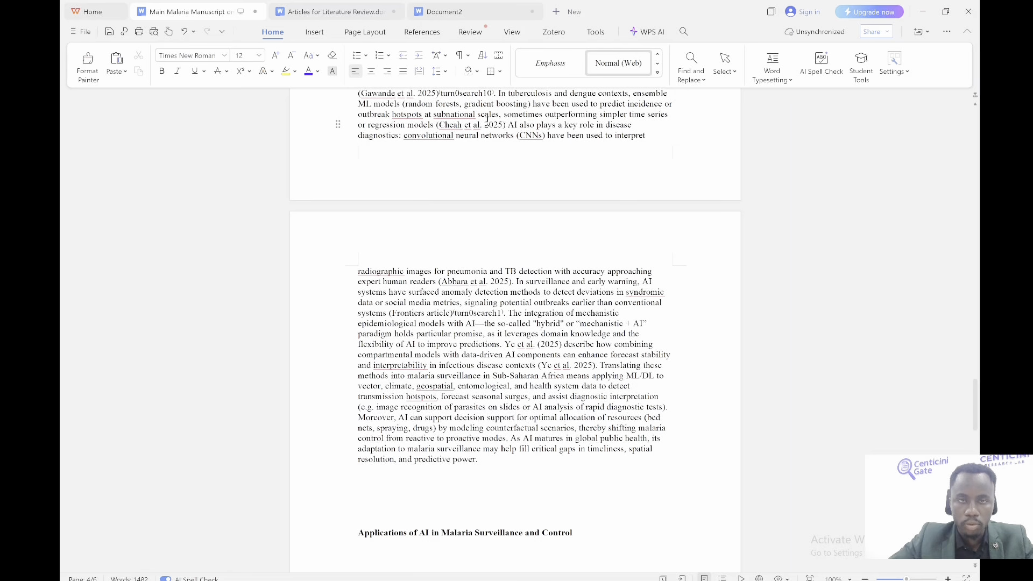
{"action": "scroll", "coordinate": [473, 113], "scroll_direction": "up", "scroll_amount": 1}
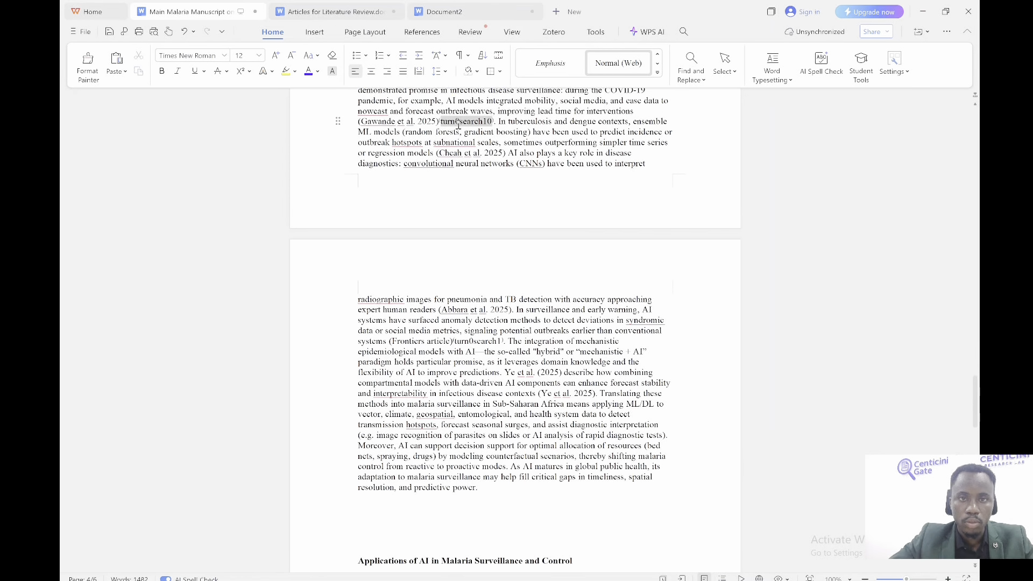
{"action": "double_click", "coordinate": [459, 123]}
{"action": "key", "text": "BackSpace"}
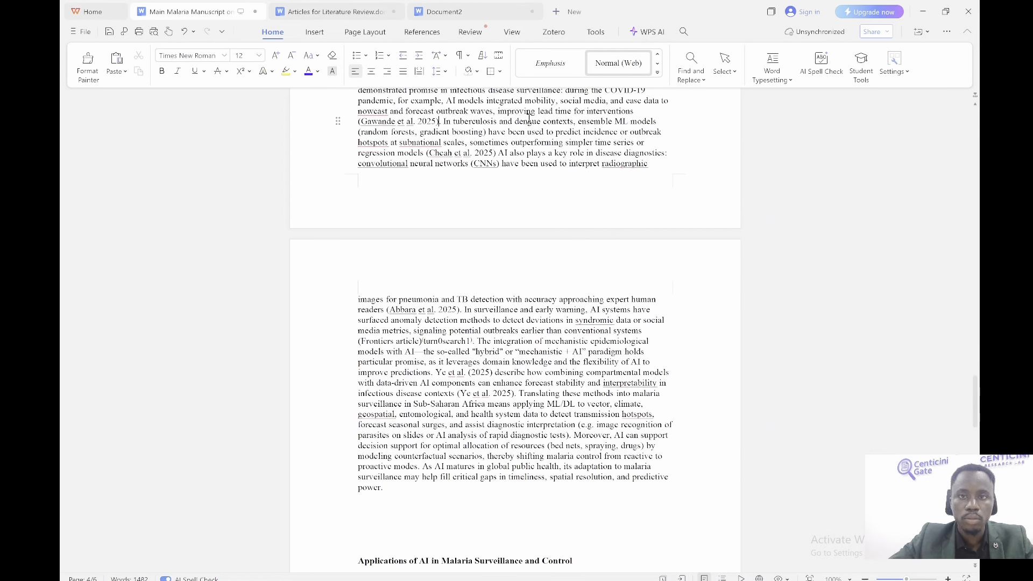
{"action": "scroll", "coordinate": [528, 119], "scroll_direction": "up", "scroll_amount": 5}
{"action": "double_click", "coordinate": [510, 222]}
{"action": "key", "text": "BackSpace"}
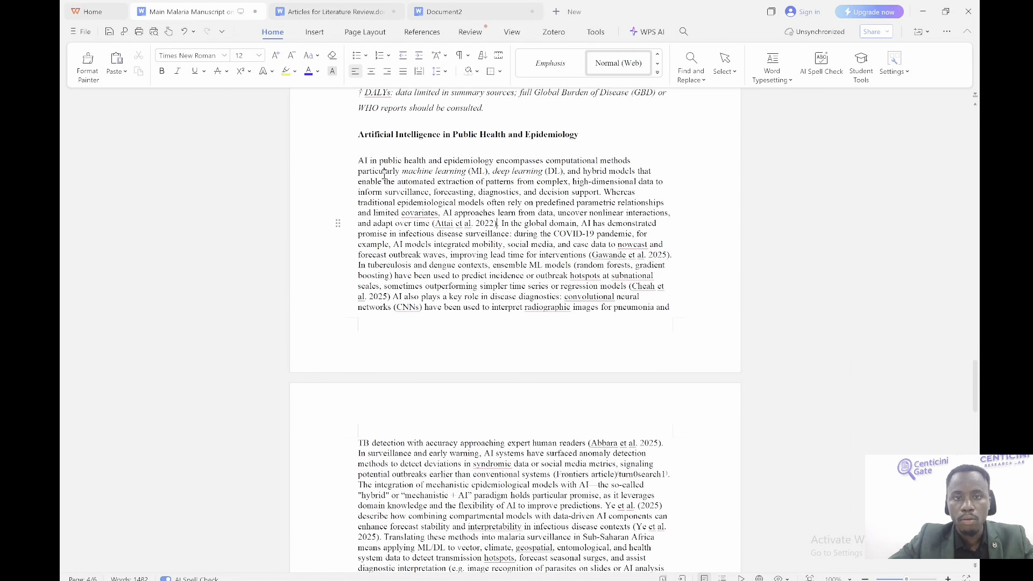
Justify the full text of the Artificial Intelligence in Public Health and Epidemiology section
{"action": "left_click_drag", "start_coordinate": [360, 160], "coordinate": [458, 472]}
{"action": "scroll", "coordinate": [442, 485], "scroll_direction": "down", "scroll_amount": 1}
{"action": "left_click", "coordinate": [457, 471]}
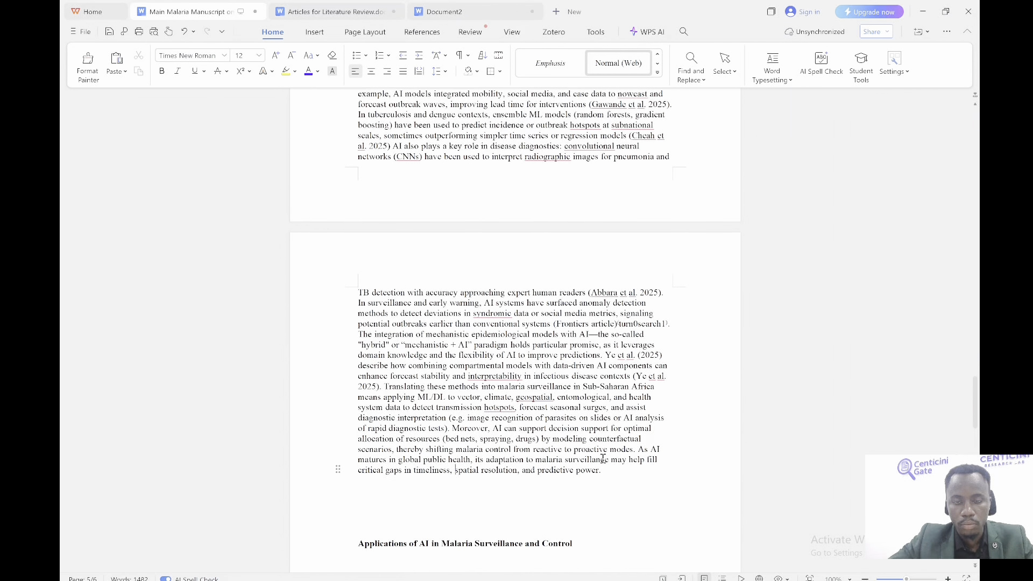
{"action": "left_click_drag", "start_coordinate": [607, 472], "coordinate": [495, 193]}
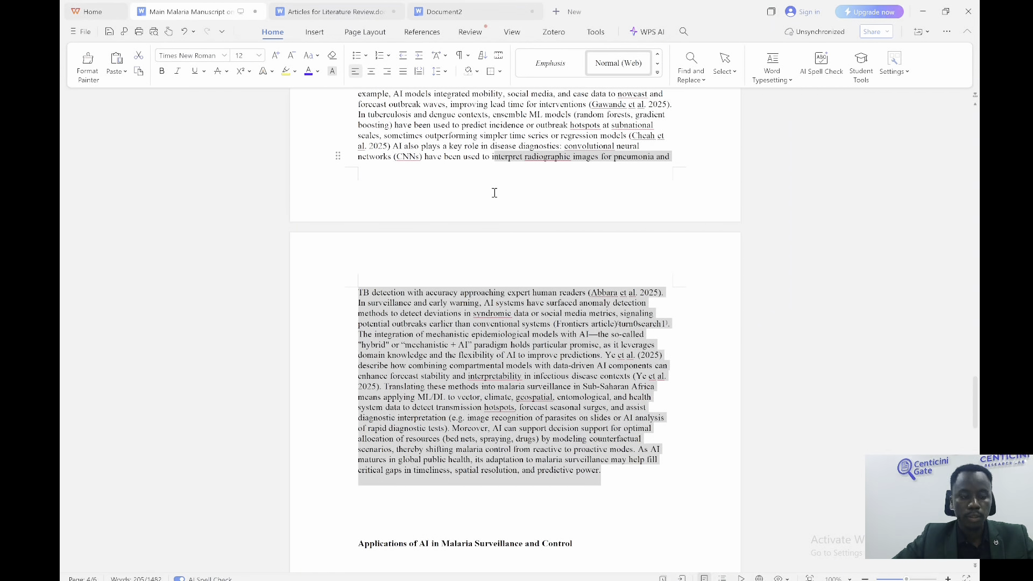
{"action": "left_click_drag", "start_coordinate": [495, 192], "coordinate": [360, 214]}
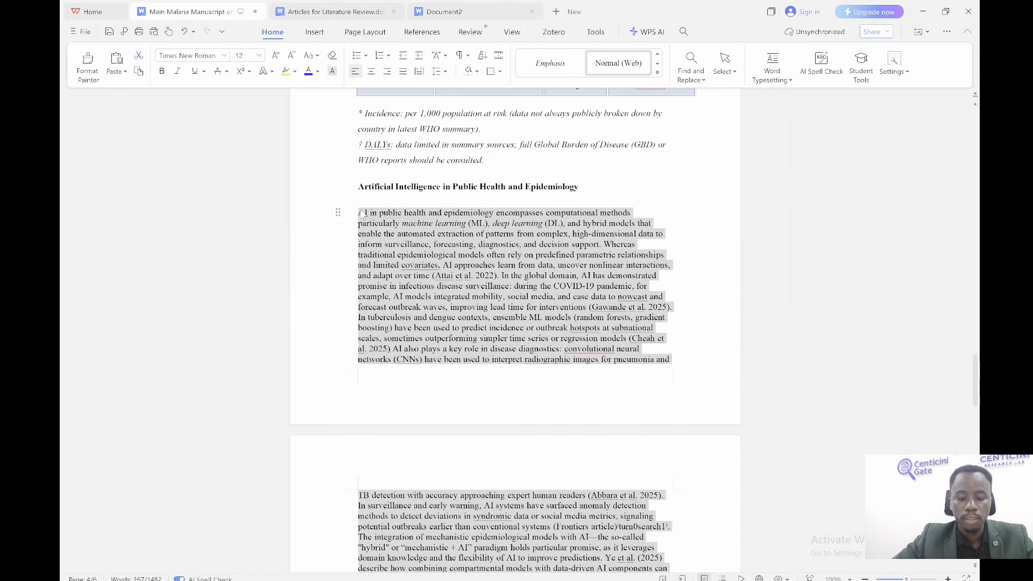
{"action": "key", "text": "ctrl+j"}
{"action": "left_click", "coordinate": [539, 287]}
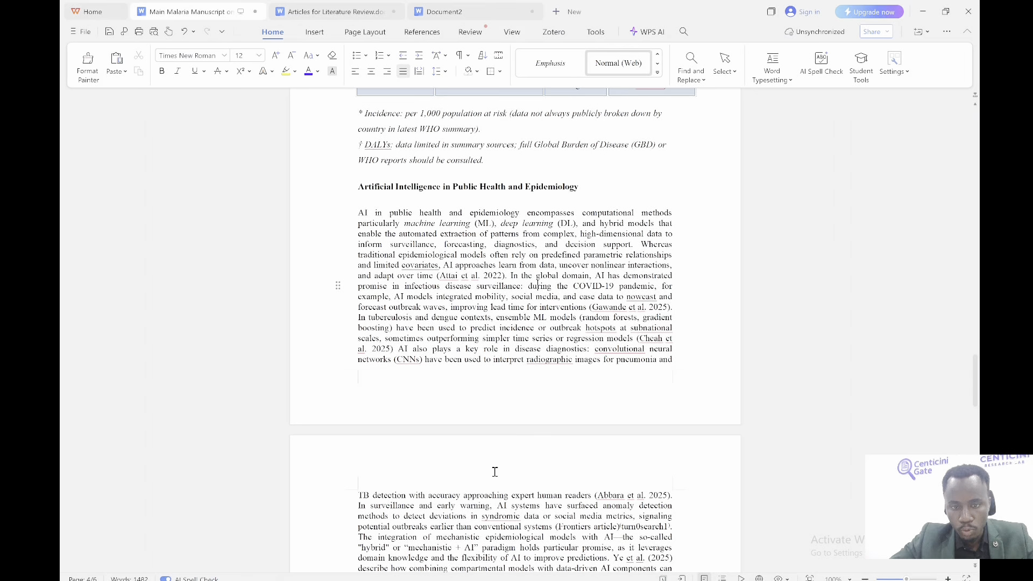
Split the section's text into a new paragraph starting at "In surveillance and early warning"
{"action": "left_click", "coordinate": [677, 490]}
{"action": "key", "text": "Return"}
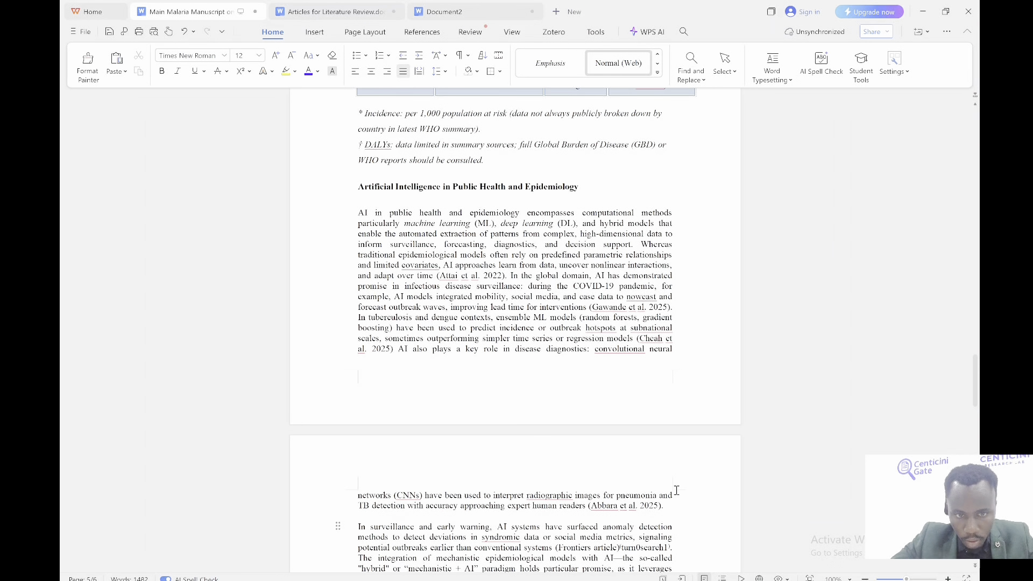
Add a bold "Table 2:" label on the line below the section's last paragraph
{"action": "key", "text": "Down"}
{"action": "key", "text": "Down"}
{"action": "key", "text": "Down"}
{"action": "key", "text": "Down"}
{"action": "key", "text": "Down"}
{"action": "key", "text": "Down"}
{"action": "key", "text": "Down"}
{"action": "key", "text": "Down"}
{"action": "key", "text": "Down"}
{"action": "key", "text": "Down"}
{"action": "key", "text": "Down"}
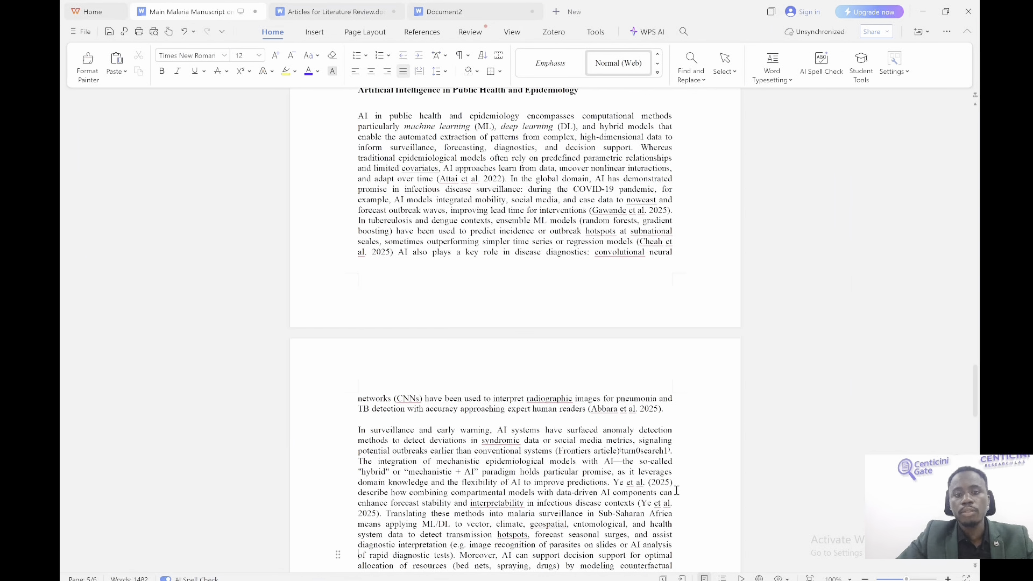
{"action": "key", "text": "Down"}
{"action": "key", "text": "Down"}
{"action": "key", "text": "Down"}
{"action": "key", "text": "Down"}
{"action": "key", "text": "Down"}
{"action": "left_click_drag", "start_coordinate": [547, 114], "coordinate": [542, 227]}
{"action": "left_click", "coordinate": [589, 453]}
{"action": "left_click_drag", "start_coordinate": [570, 549], "coordinate": [477, 367]}
{"action": "left_click", "coordinate": [476, 367]}
{"action": "key", "text": "Down"}
{"action": "type", "text": "Table 2:"}
{"action": "left_click_drag", "start_coordinate": [384, 388], "coordinate": [360, 395]}
{"action": "key", "text": "ctrl+b"}
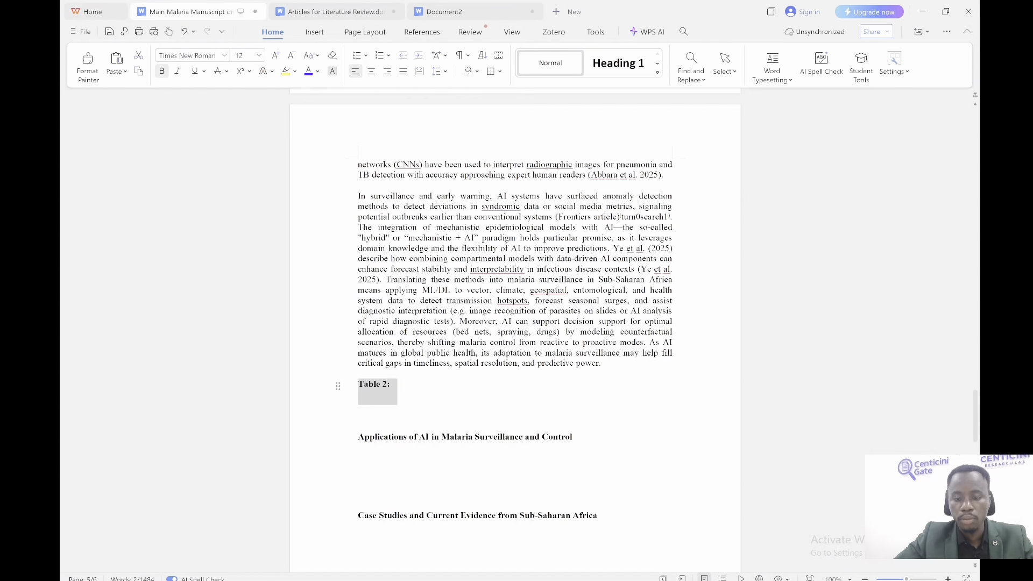
Copy the Summary of AI Applications in Malaria Surveillance table from the ChatGPT answer and paste it after the manuscript's "Table 2:" label
{"action": "key", "text": "alt+Tab"}
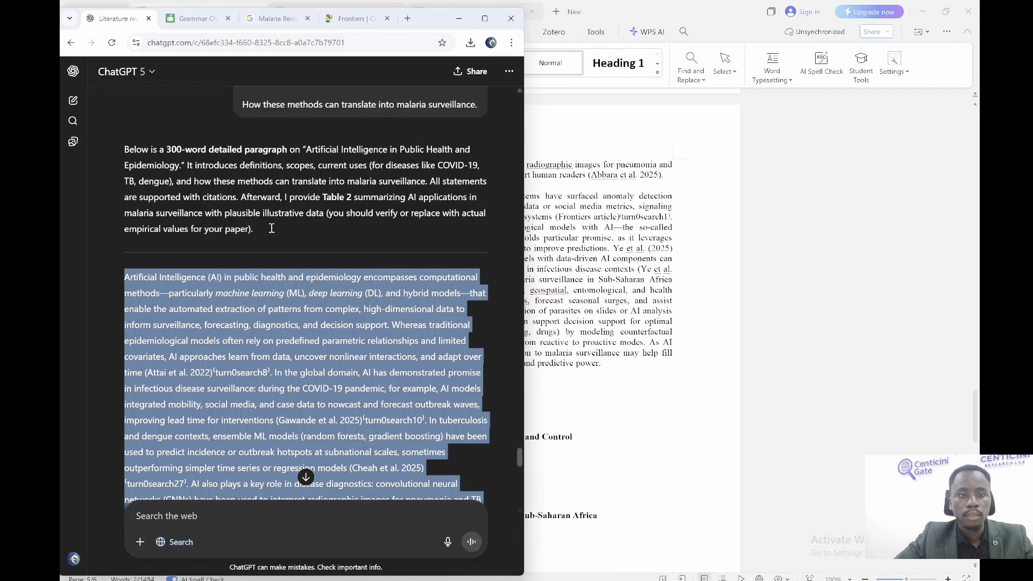
{"action": "left_click", "coordinate": [264, 275]}
{"action": "scroll", "coordinate": [265, 274], "scroll_direction": "down", "scroll_amount": 12}
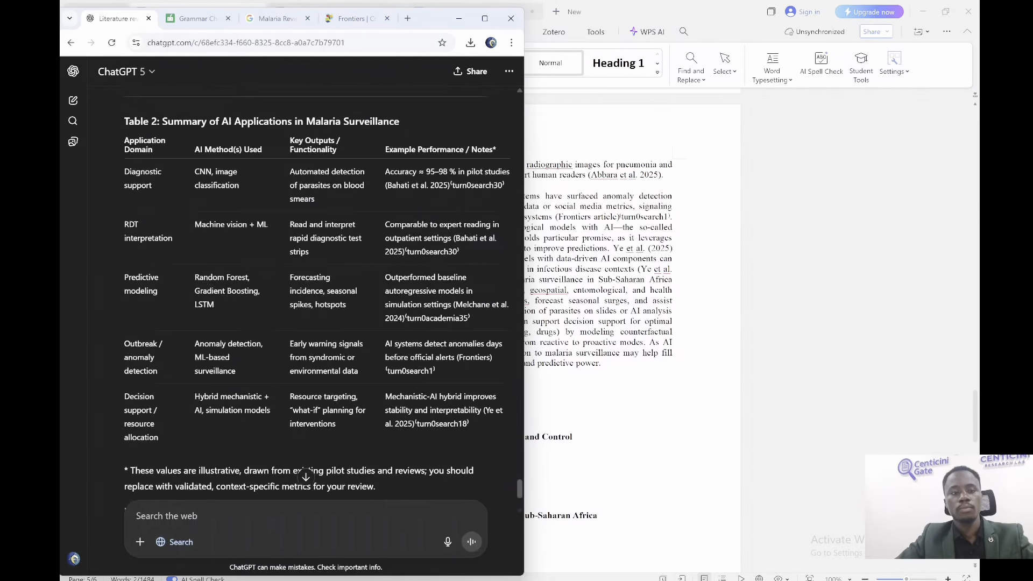
{"action": "left_click_drag", "start_coordinate": [127, 177], "coordinate": [244, 449]}
{"action": "mouse_move", "coordinate": [191, 504]}
{"action": "left_mouse_down"}
{"action": "mouse_move", "coordinate": [176, 561]}
{"action": "mouse_move", "coordinate": [234, 336]}
{"action": "mouse_move", "coordinate": [262, 322]}
{"action": "mouse_move", "coordinate": [225, 283]}
{"action": "mouse_move", "coordinate": [239, 308]}
{"action": "left_mouse_up"}
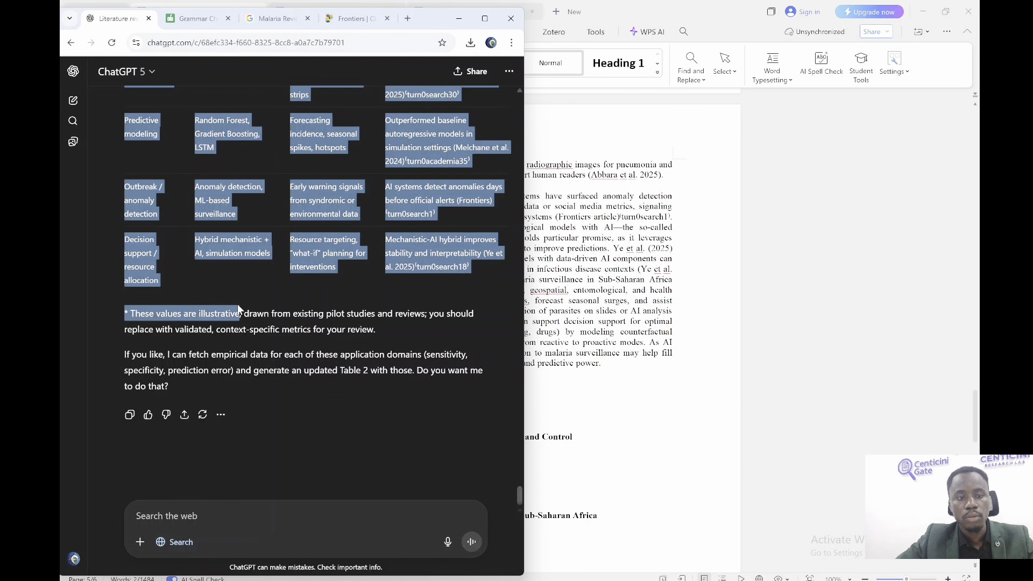
{"action": "left_click", "coordinate": [554, 422]}
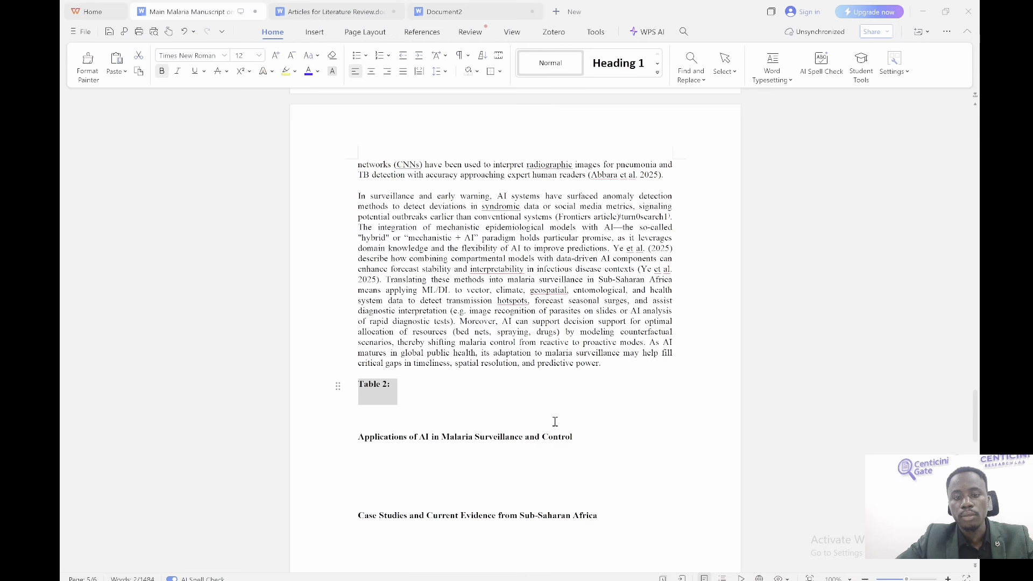
{"action": "left_click", "coordinate": [398, 403]}
{"action": "key", "text": "ctrl+v"}
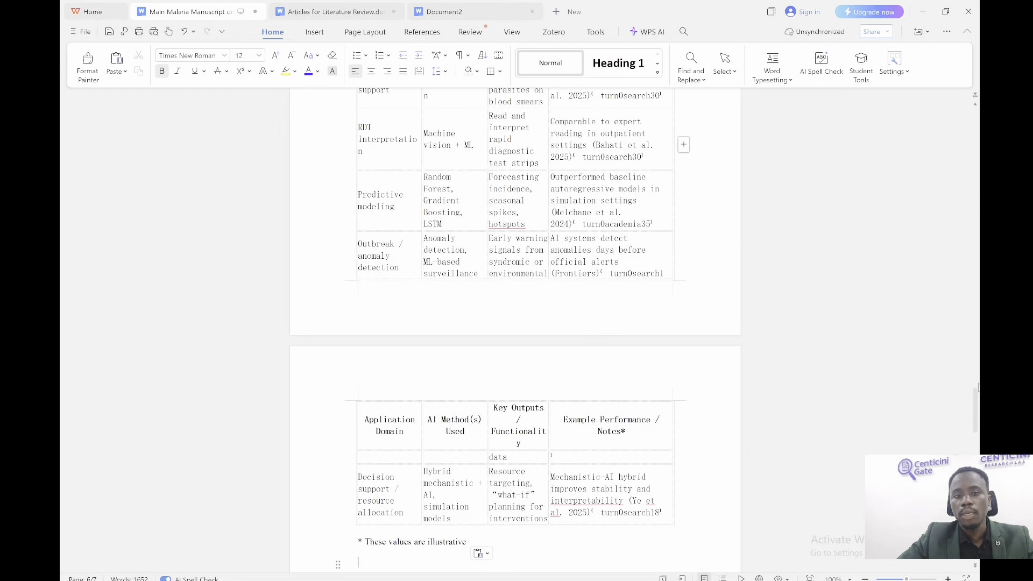
Set the font of the entire manuscript, including the pasted table, to Times New Roman
{"action": "left_click_drag", "start_coordinate": [977, 401], "coordinate": [977, 368]}
{"action": "triple_click", "coordinate": [391, 326]}
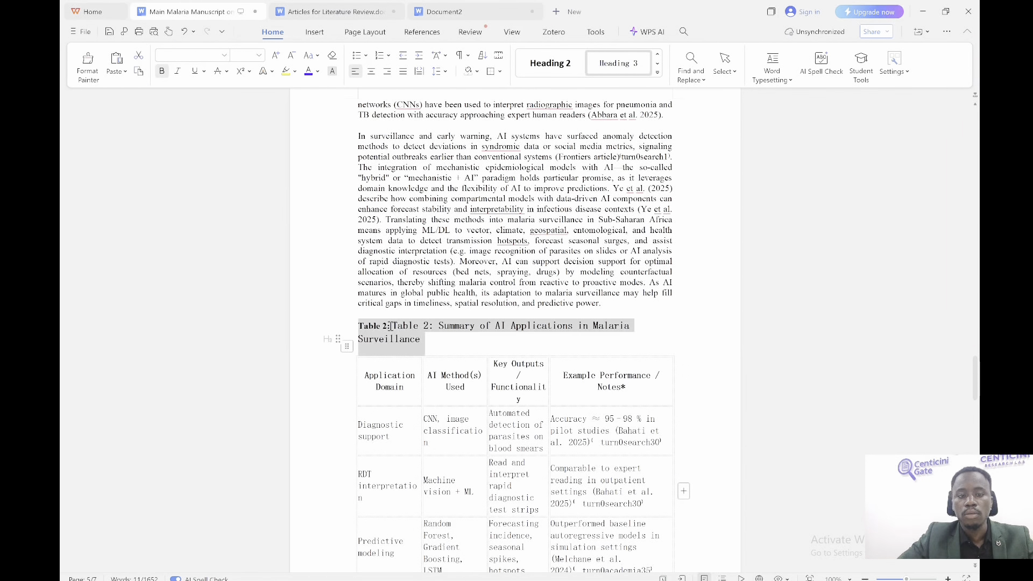
{"action": "key", "text": "ctrl+a"}
{"action": "left_click", "coordinate": [206, 53]}
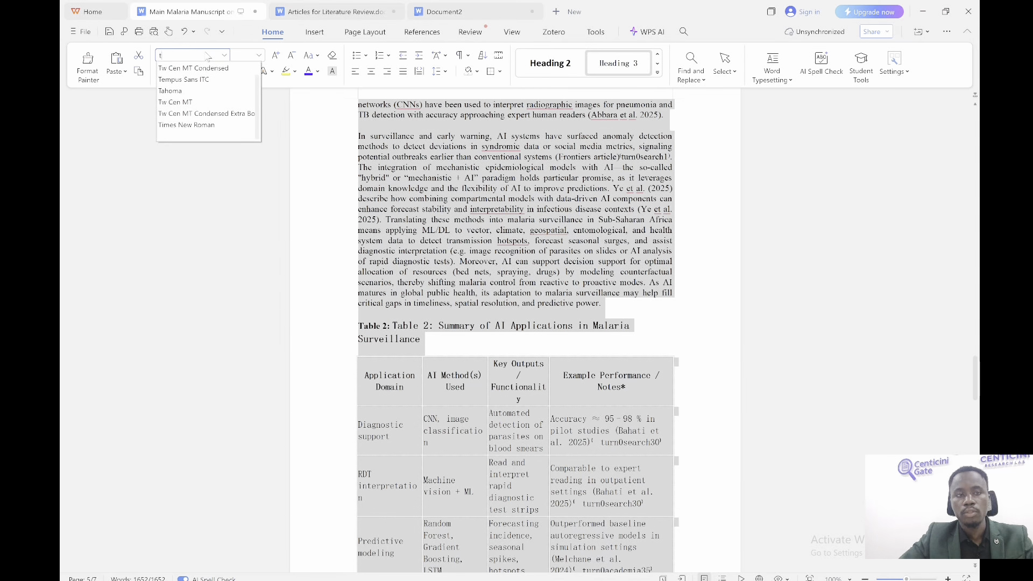
{"action": "left_click", "coordinate": [195, 131]}
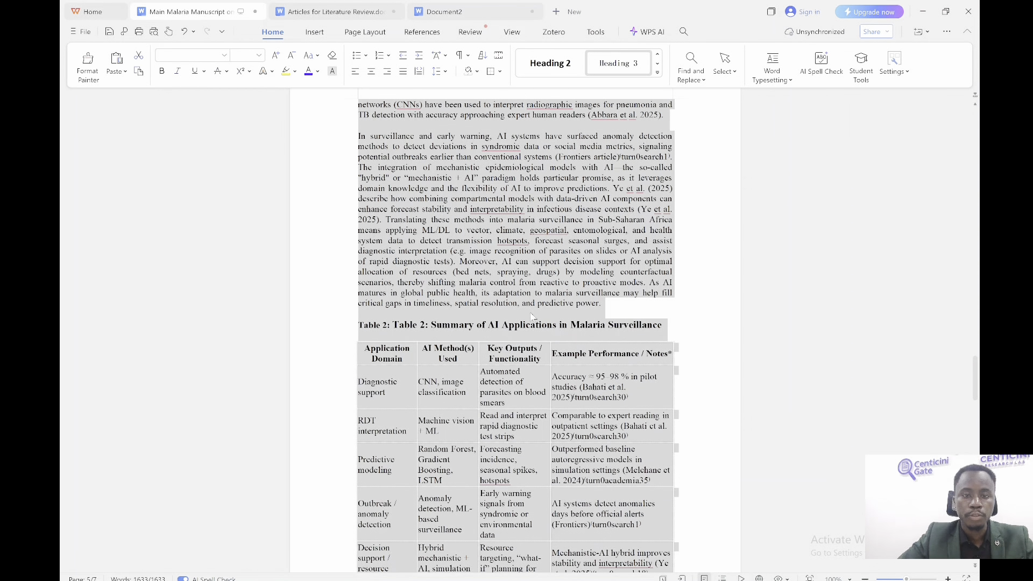
Delete the duplicate "Table 2:" from the caption so it reads "Table 2: Summary of AI Applications in Malaria Surveillance"
{"action": "left_click", "coordinate": [431, 326]}
{"action": "double_click", "coordinate": [406, 330]}
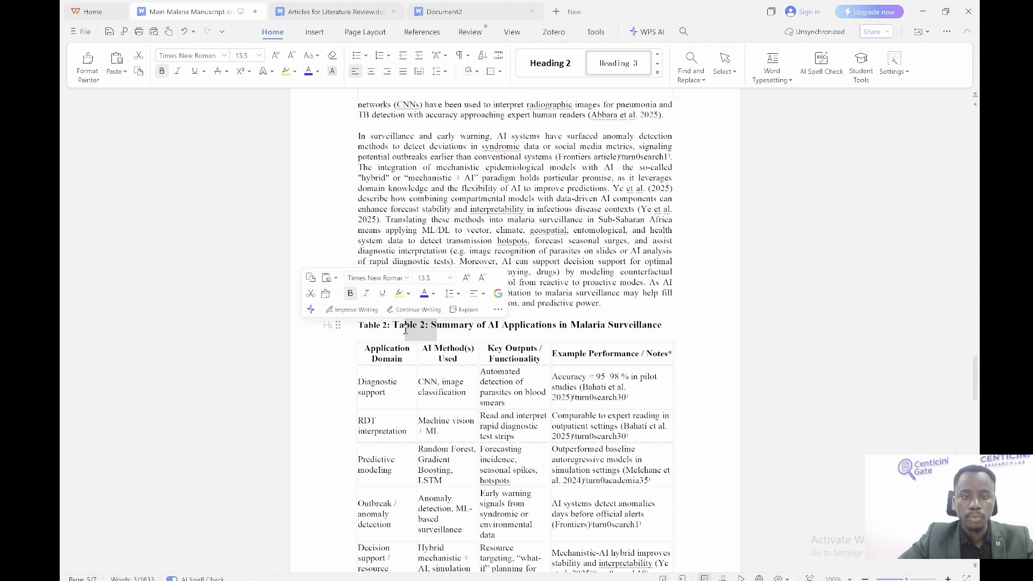
{"action": "key", "text": "Delete"}
{"action": "key", "text": "Delete"}
{"action": "key", "text": "Delete"}
{"action": "key", "text": "Delete"}
{"action": "key", "text": "Delete"}
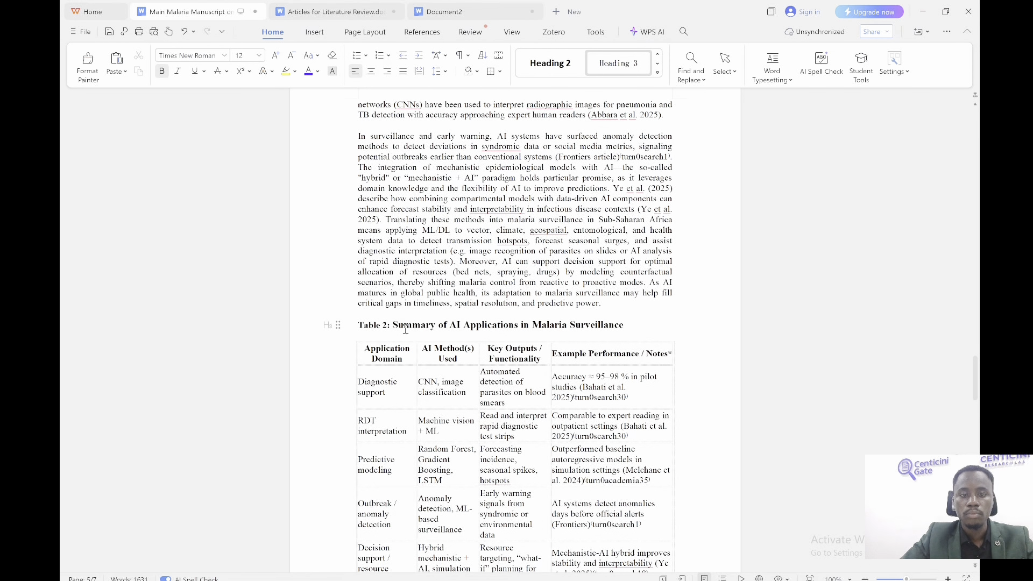
Apply the blue banded table style with a shaded header row to the whole of Table 2
{"action": "left_click", "coordinate": [362, 354]}
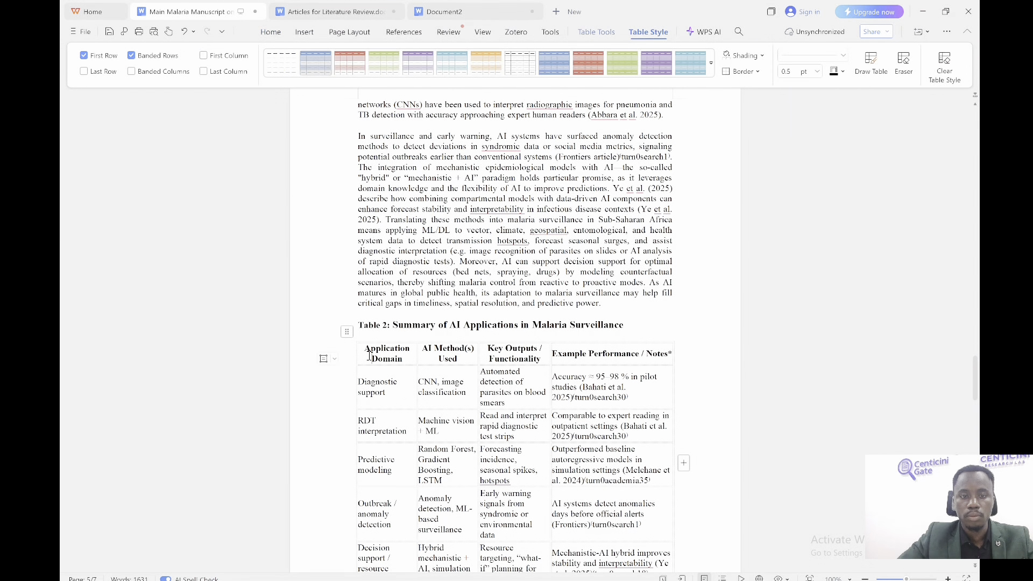
{"action": "left_click", "coordinate": [344, 331]}
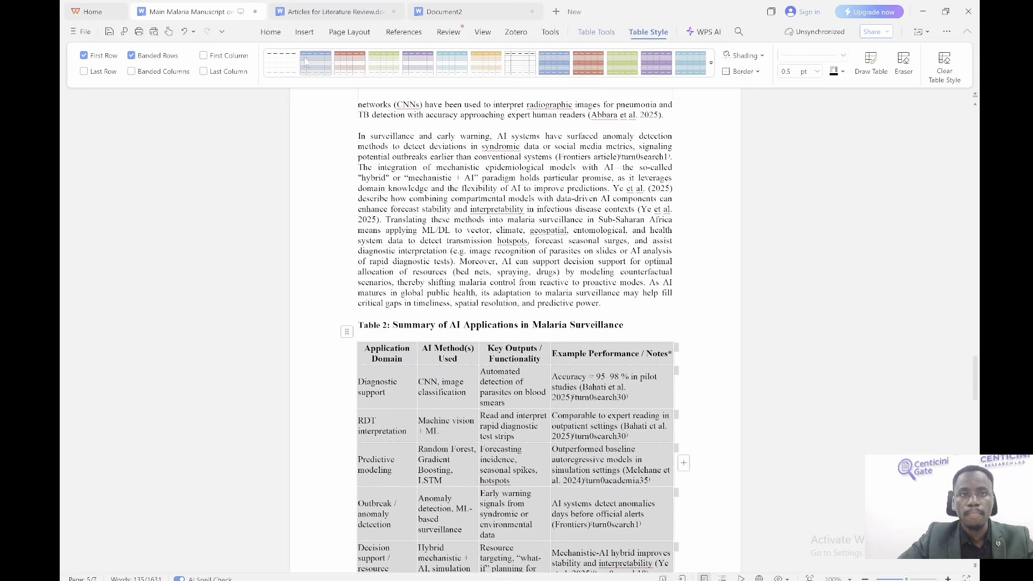
{"action": "left_click", "coordinate": [308, 63]}
{"action": "left_click", "coordinate": [514, 323]}
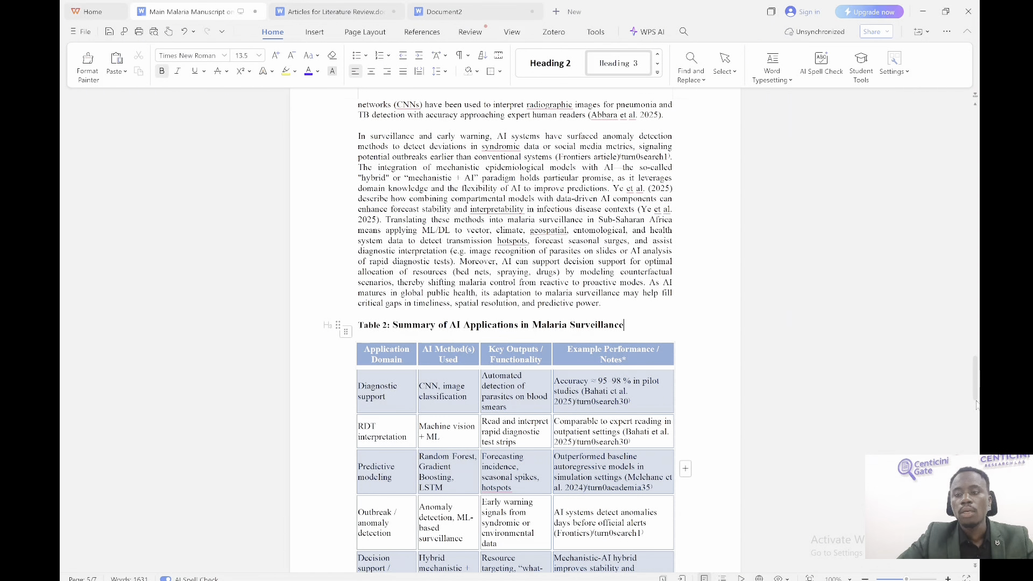
{"action": "left_click", "coordinate": [583, 264]}
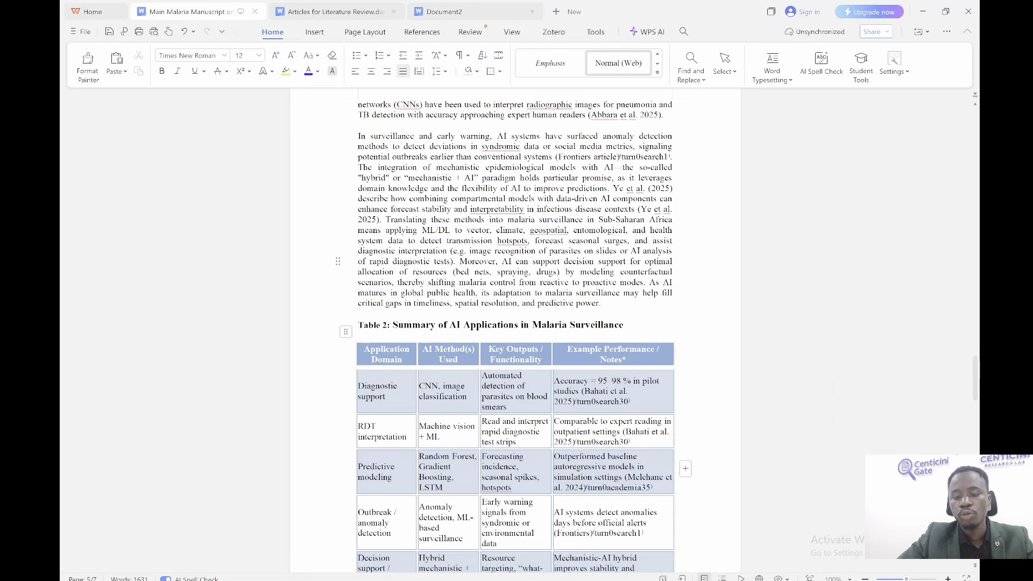
{"action": "mouse_move", "coordinate": [646, 580]}
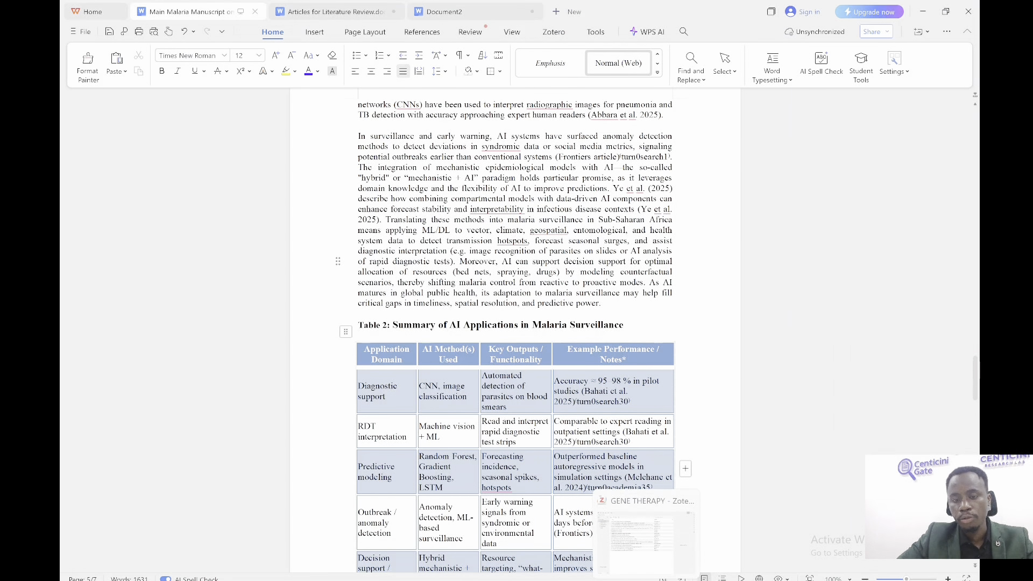
{"action": "left_click", "coordinate": [634, 557]}
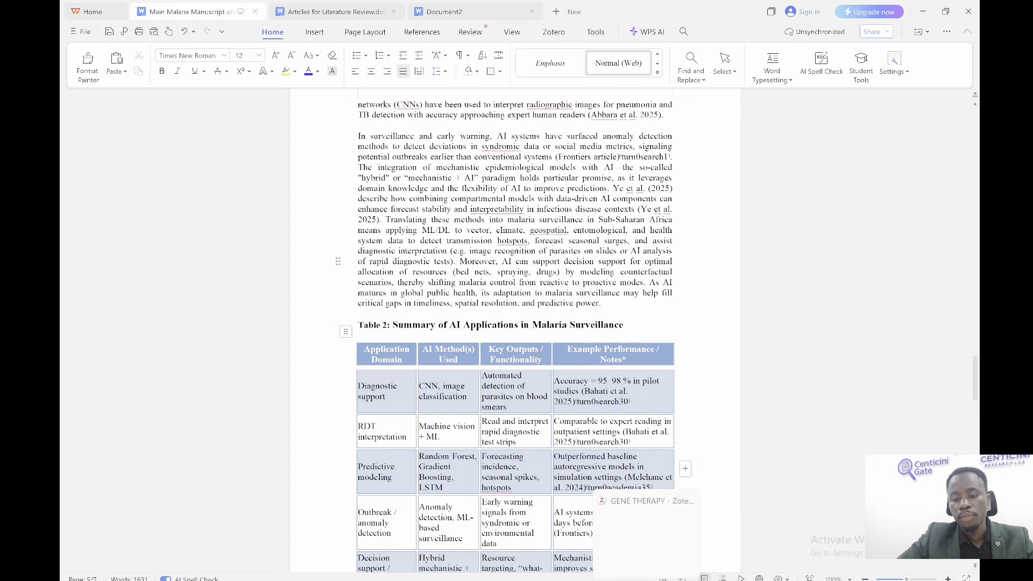
{"action": "mouse_move", "coordinate": [696, 580]}
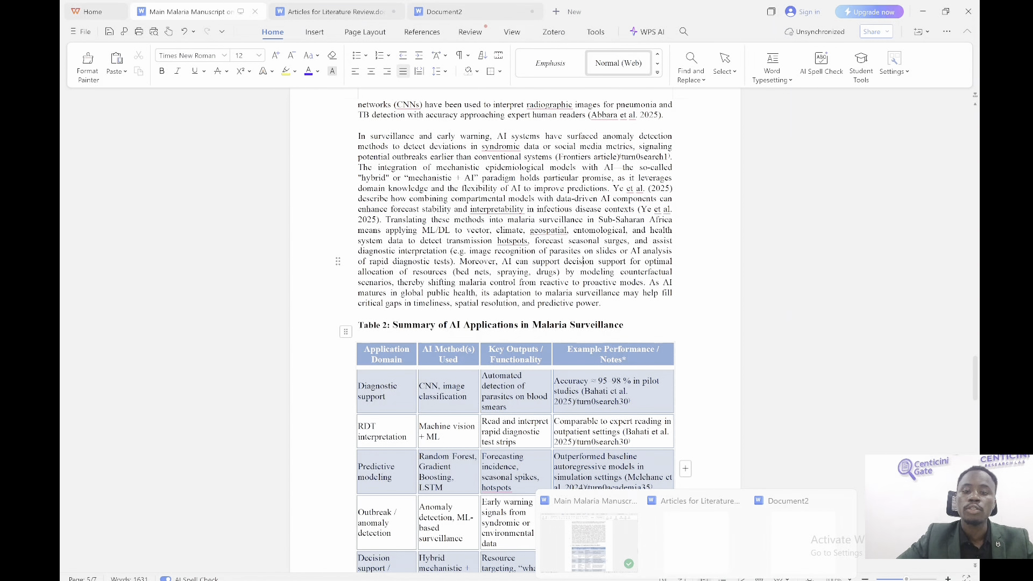
Switch to the ChatGPT conversation and send the prompt "List the references with verifiable link"
{"action": "left_click", "coordinate": [773, 580]}
{"action": "left_click", "coordinate": [439, 349]}
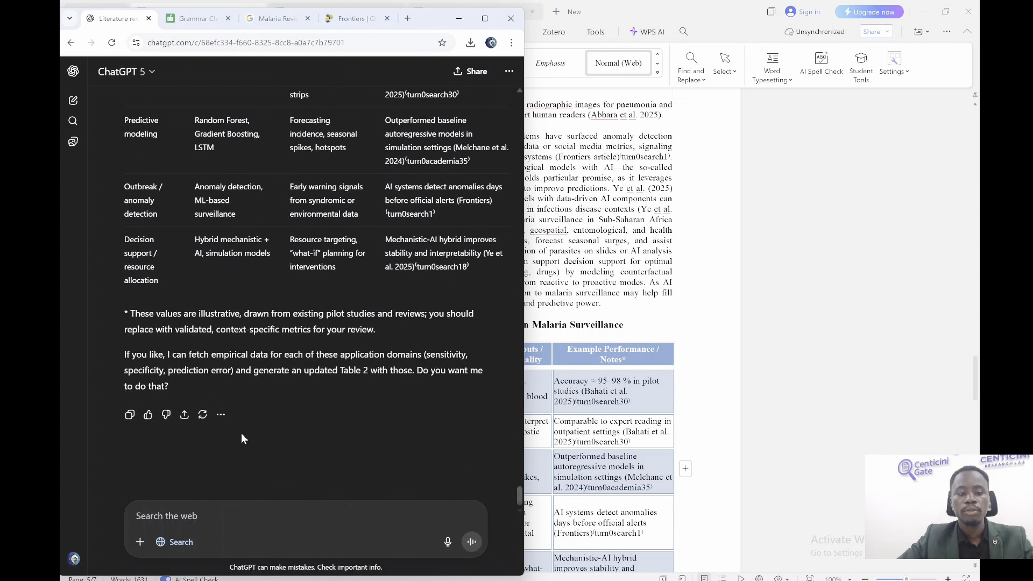
{"action": "type", "text": "List the references wi"}
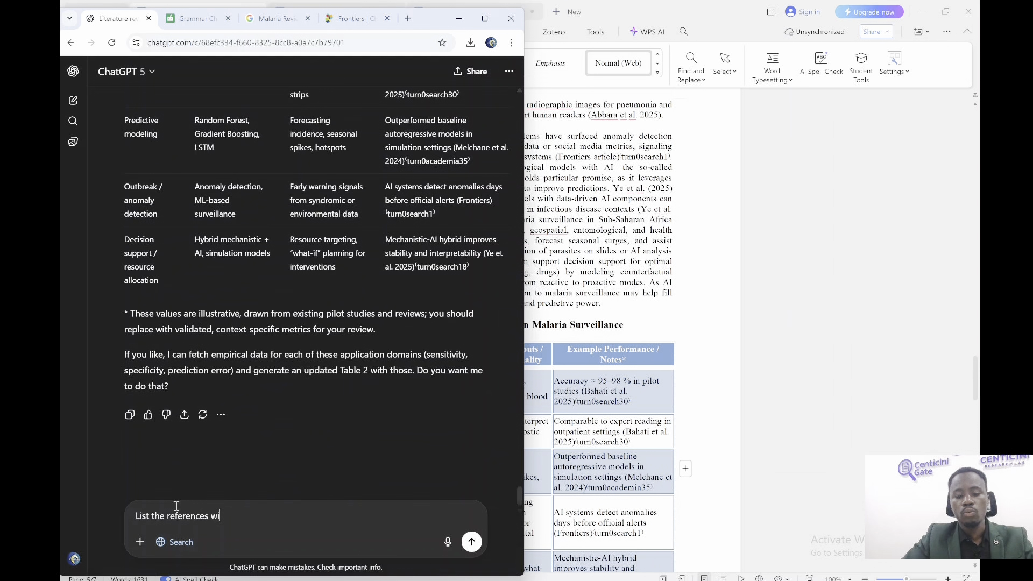
{"action": "type", "text": "th verifiable link"}
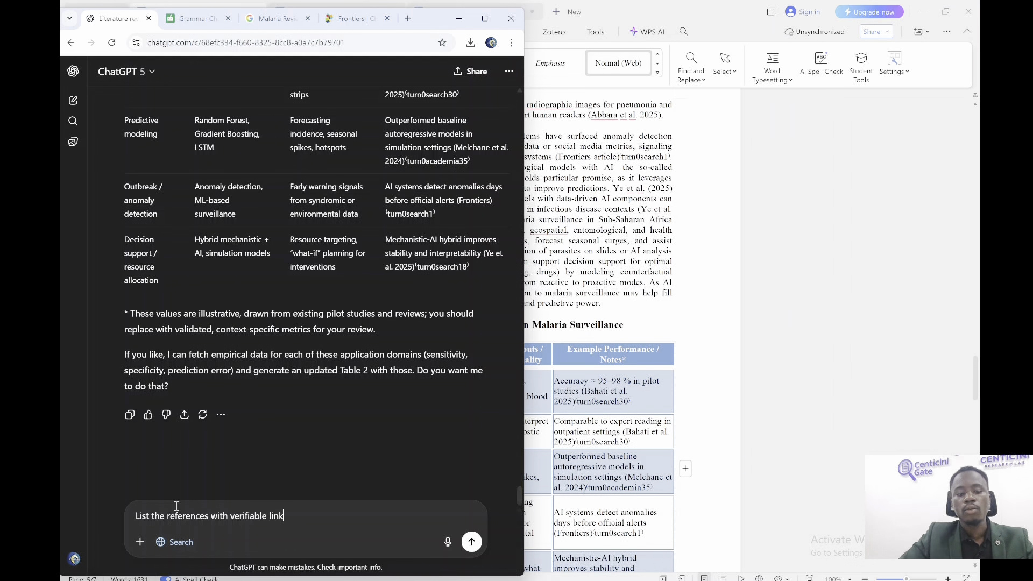
{"action": "key", "text": "Return"}
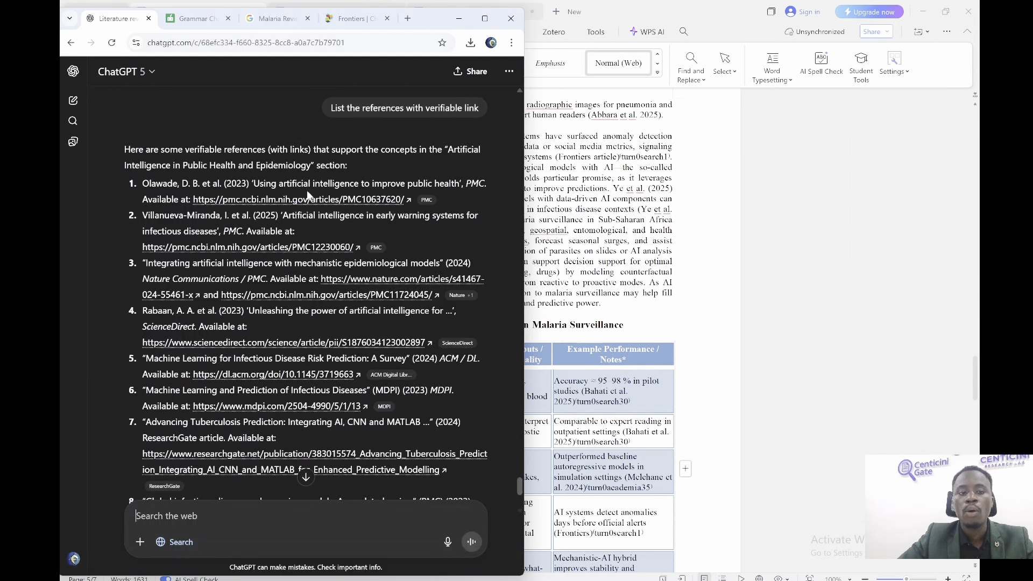
Open the first three listed references, the PMC10637620, PMC12230060 and Nature Communications articles, to check them, returning to the list each time
{"action": "left_click", "coordinate": [301, 200]}
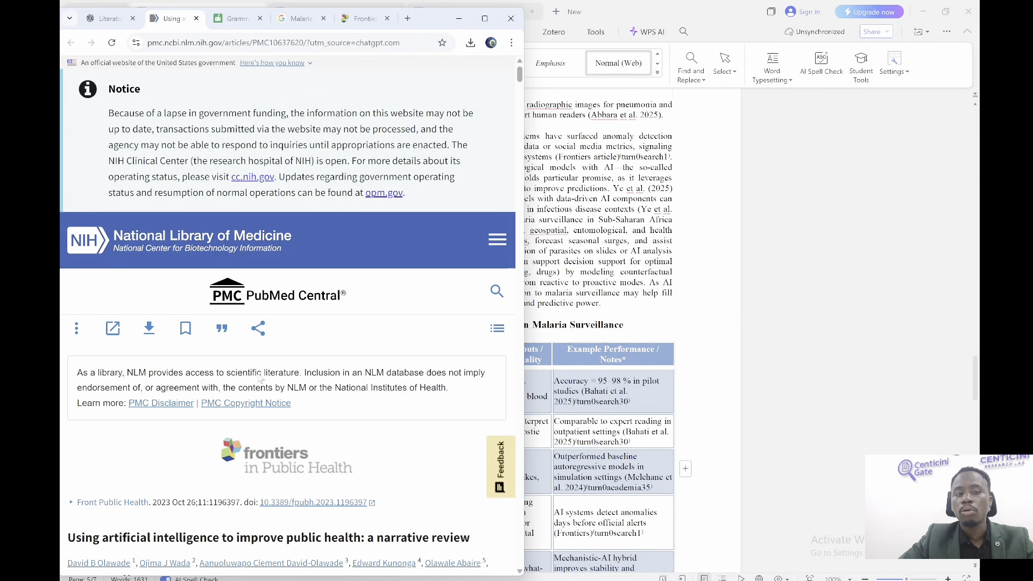
{"action": "left_click", "coordinate": [110, 19]}
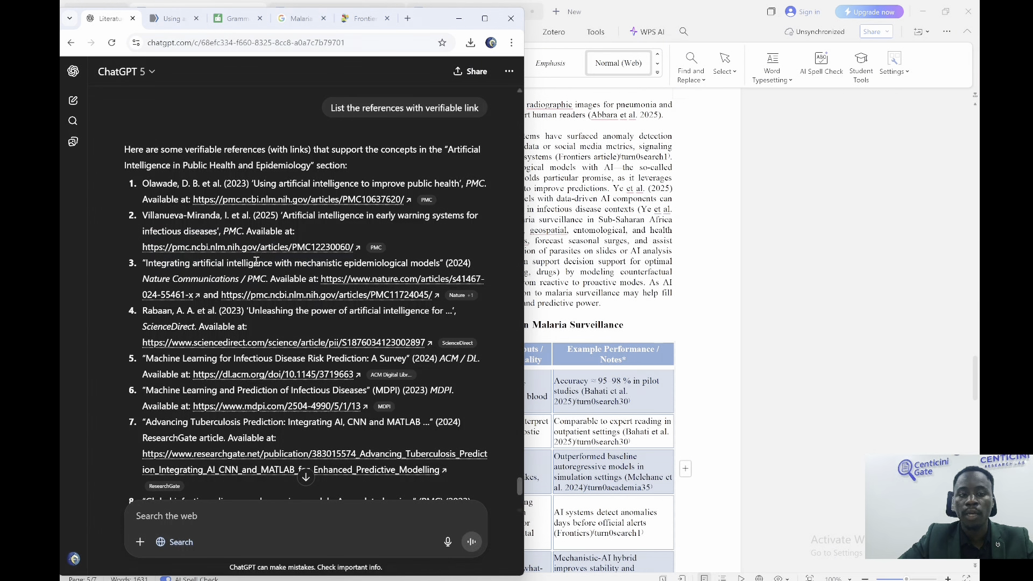
{"action": "left_click", "coordinate": [275, 248]}
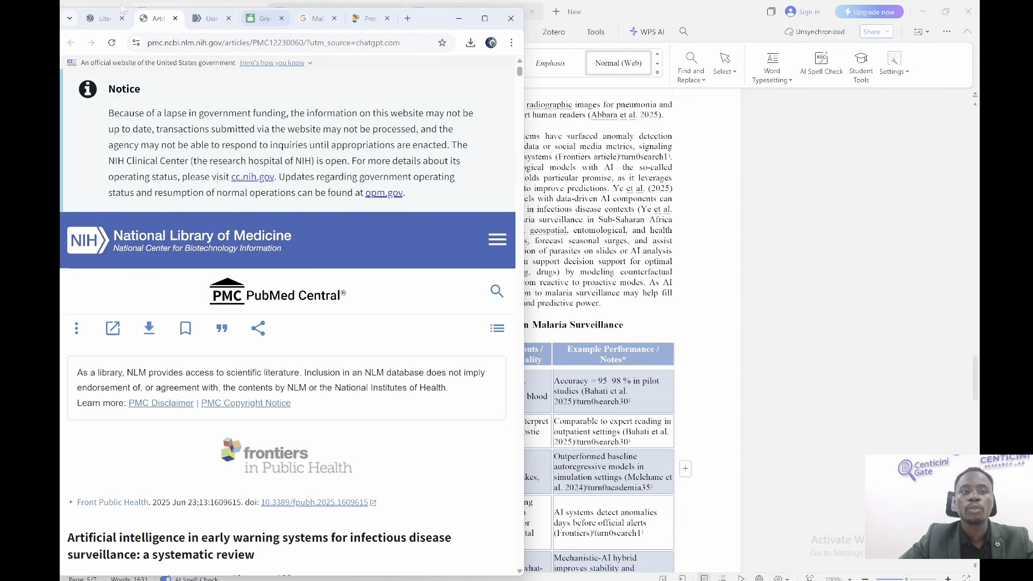
{"action": "left_click", "coordinate": [102, 18]}
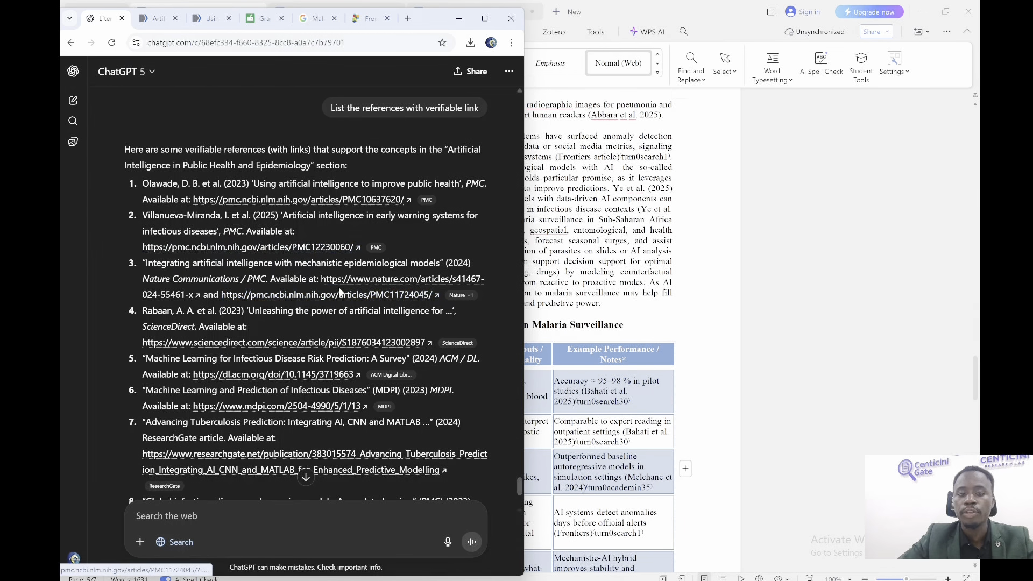
{"action": "left_click", "coordinate": [370, 280]}
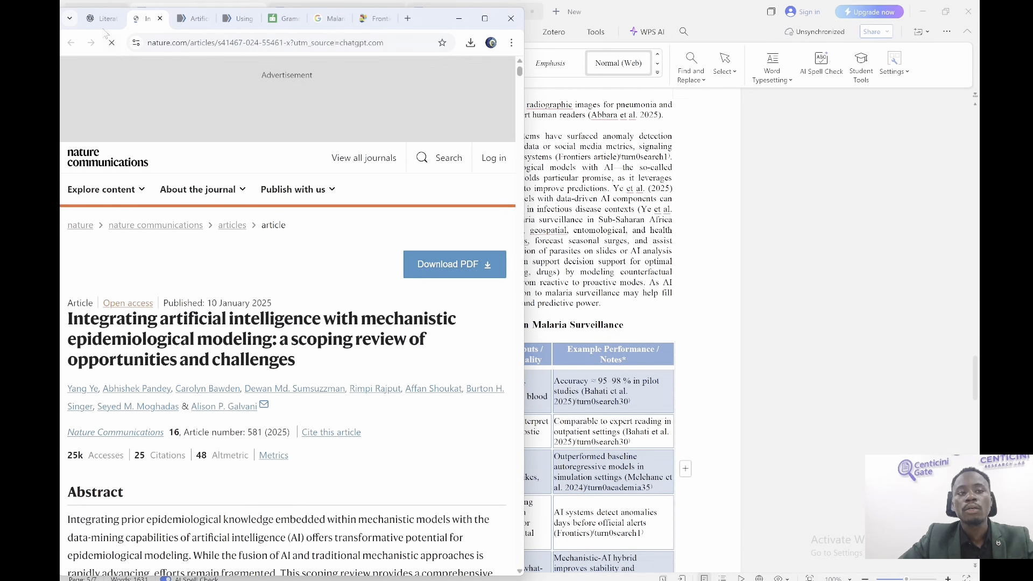
{"action": "left_click", "coordinate": [105, 21]}
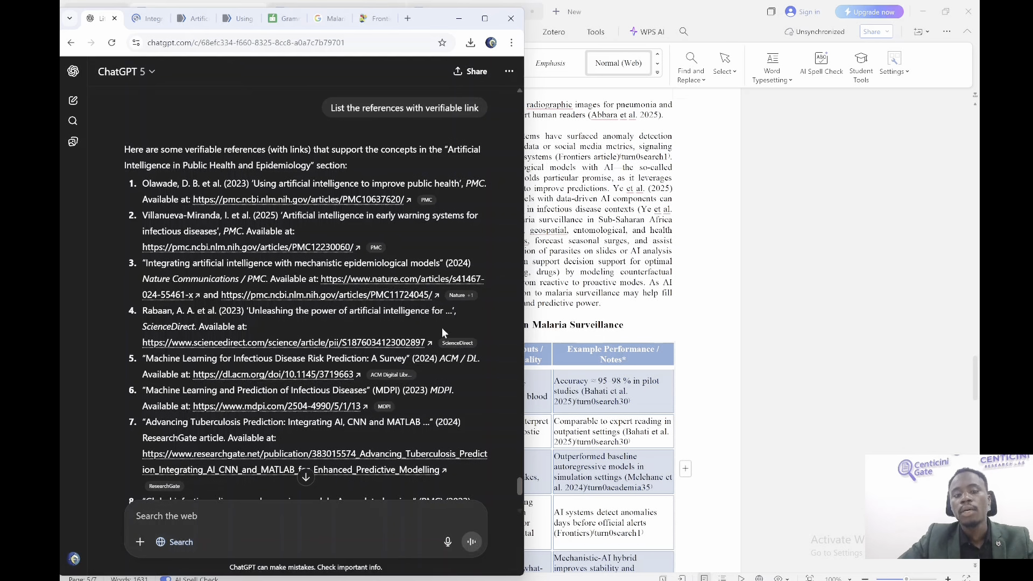
Look back at the end of Table 2 in the ChatGPT answer and return to the main malaria manuscript in WPS Writer
{"action": "scroll", "coordinate": [502, 305], "scroll_direction": "up", "scroll_amount": 3}
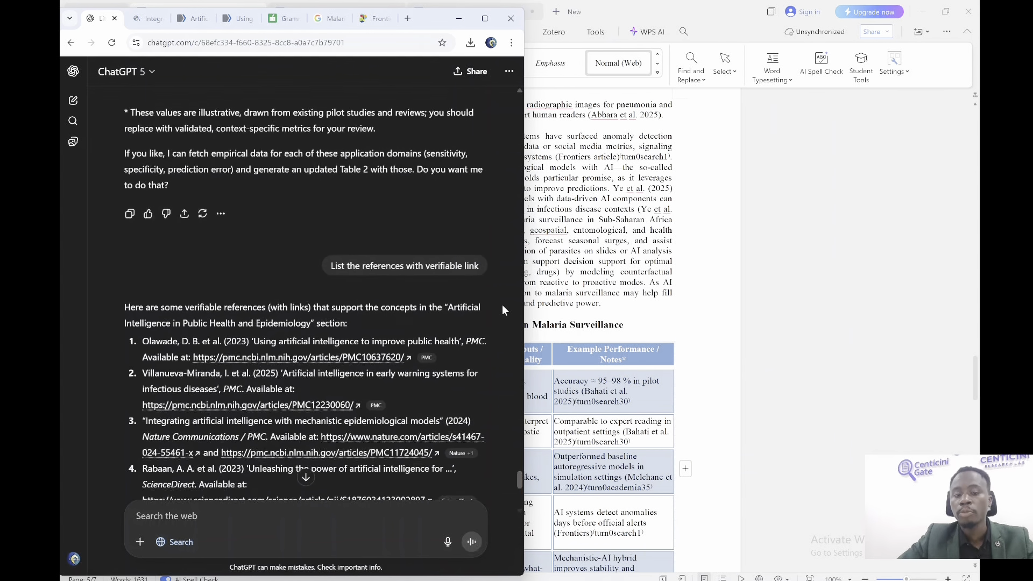
{"action": "scroll", "coordinate": [502, 305], "scroll_direction": "up", "scroll_amount": 2}
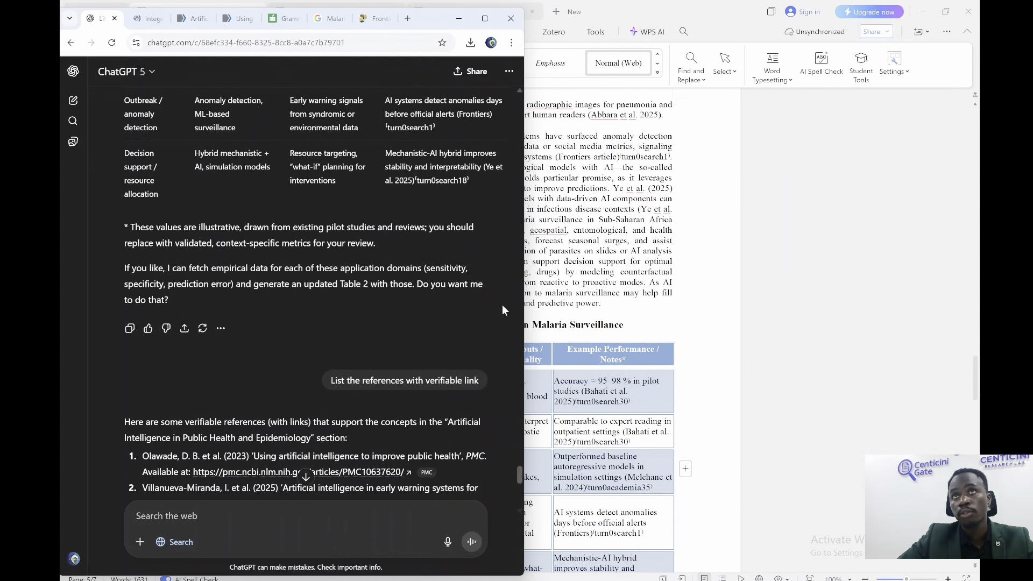
{"action": "left_click", "coordinate": [685, 248]}
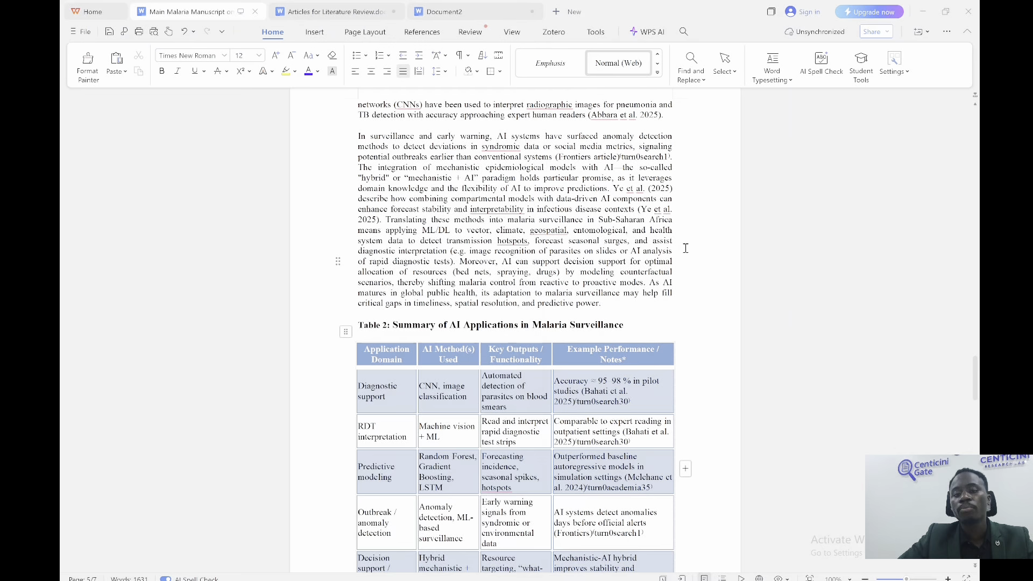
{"action": "key", "text": "super+Right"}
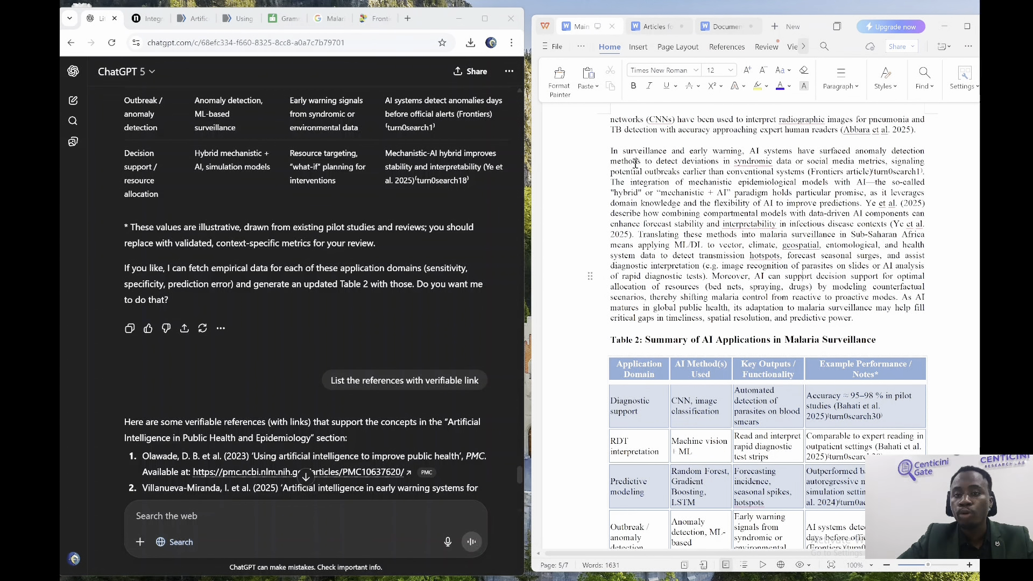
{"action": "left_click_drag", "start_coordinate": [614, 150], "coordinate": [783, 161]}
{"action": "left_click", "coordinate": [782, 161]}
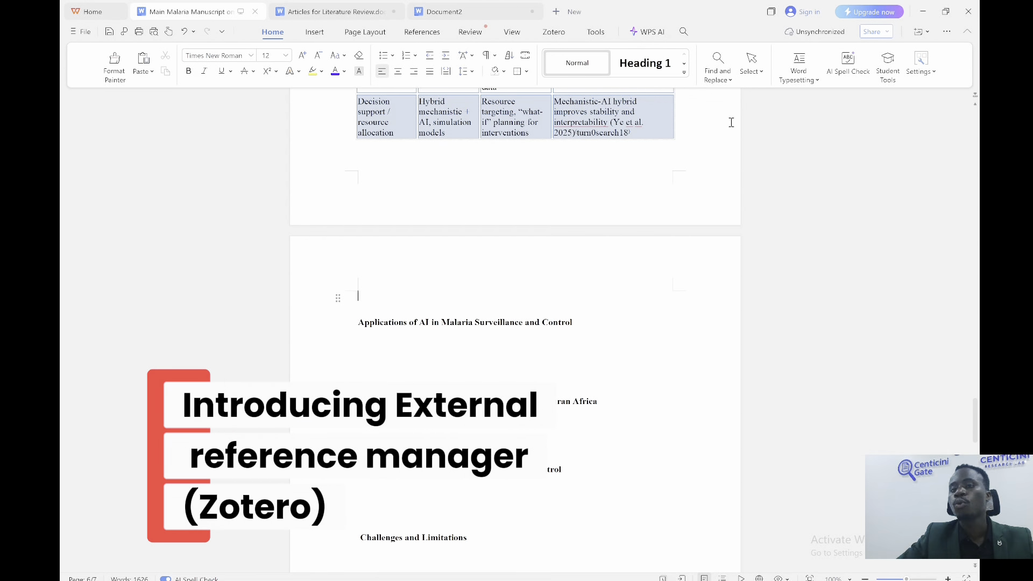
Switch to Zotero, look over the GENE THERAPY collection and My Publications, and return to the manuscript
{"action": "mouse_move", "coordinate": [645, 580]}
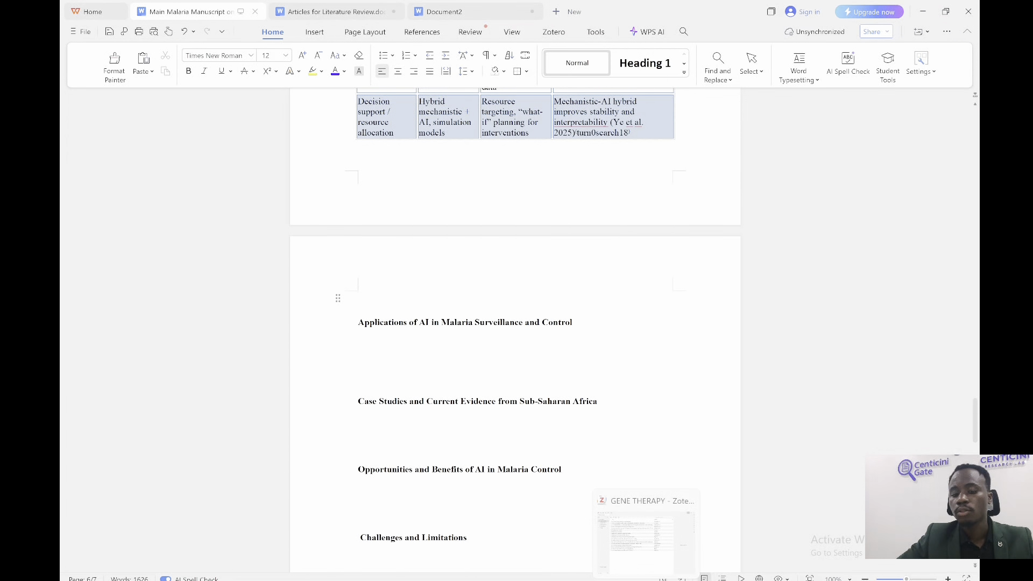
{"action": "left_click", "coordinate": [646, 533]}
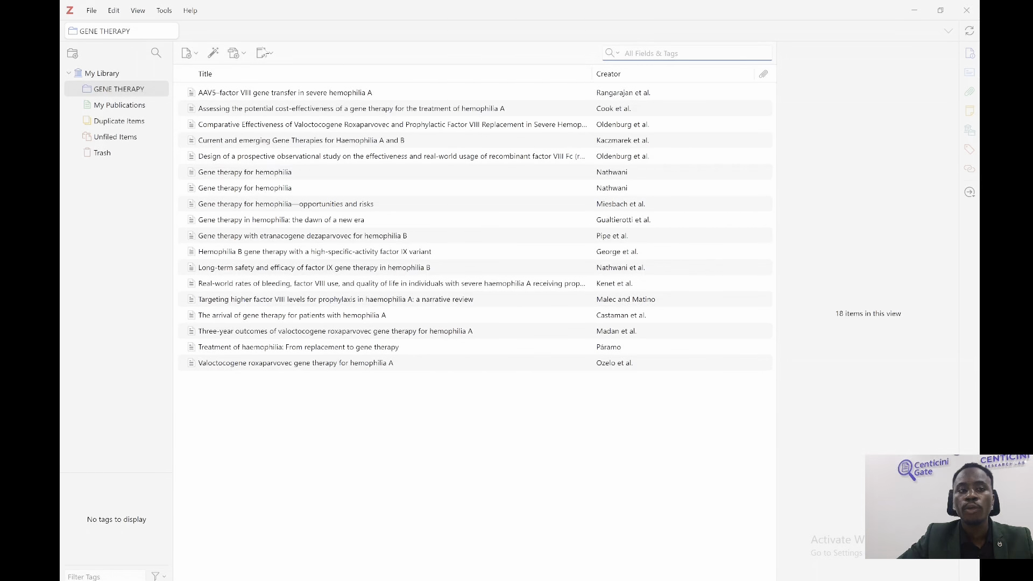
{"action": "left_click", "coordinate": [92, 10]}
{"action": "key", "text": "Escape"}
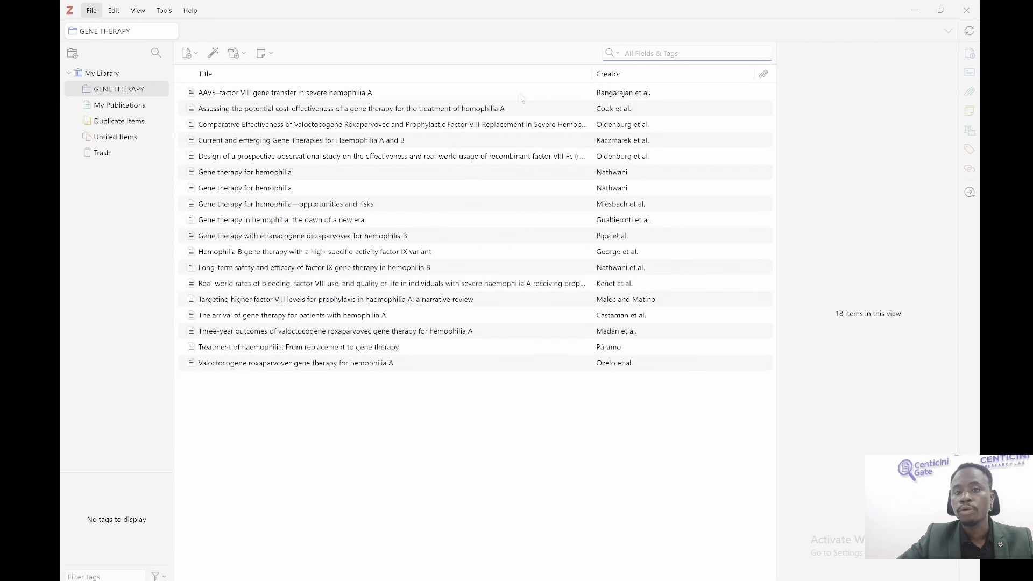
{"action": "left_click", "coordinate": [119, 105]}
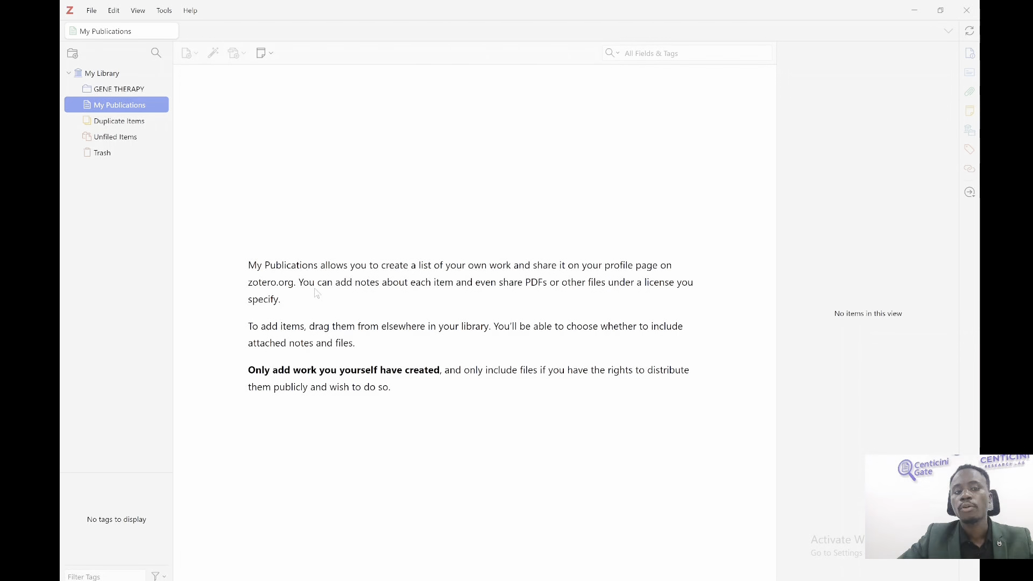
{"action": "left_click", "coordinate": [914, 15]}
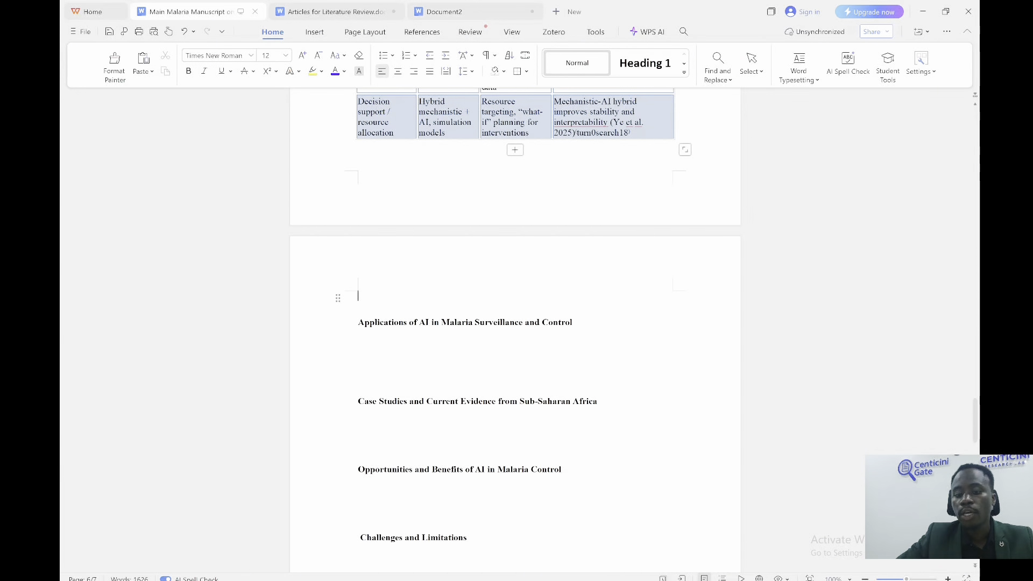
Highlight in yellow the opening sentence under "Artificial Intelligence in Public Health and Epidemiology", ending at "decision support"
{"action": "mouse_move", "coordinate": [771, 580]}
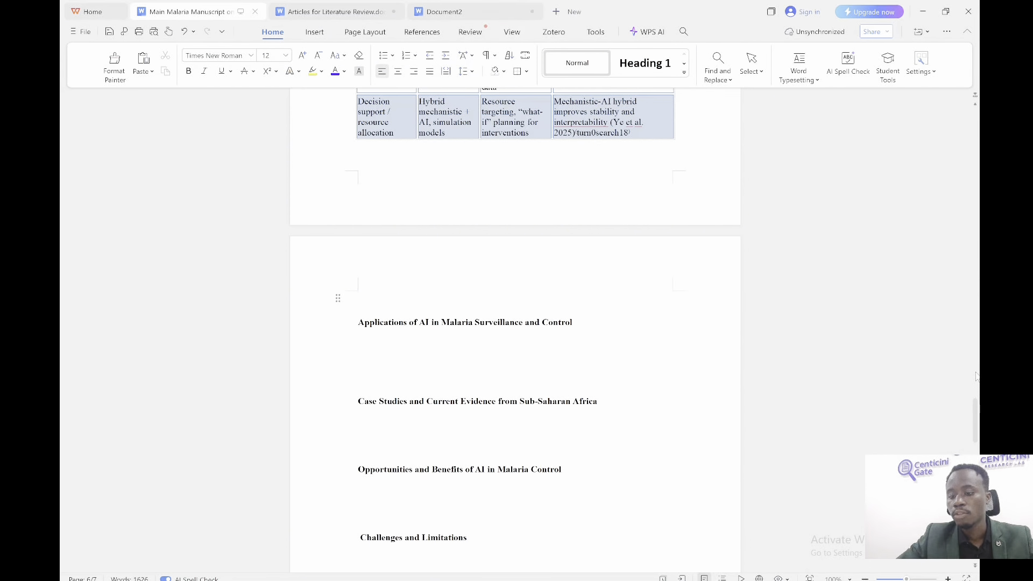
{"action": "left_click", "coordinate": [975, 346]}
{"action": "left_click_drag", "start_coordinate": [975, 356], "coordinate": [975, 269]}
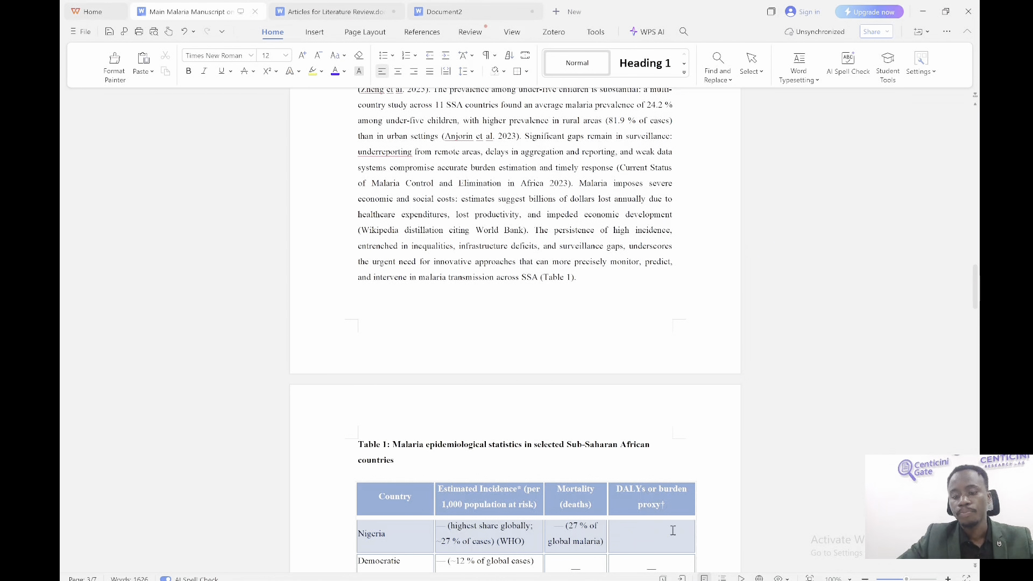
{"action": "mouse_move", "coordinate": [662, 580]}
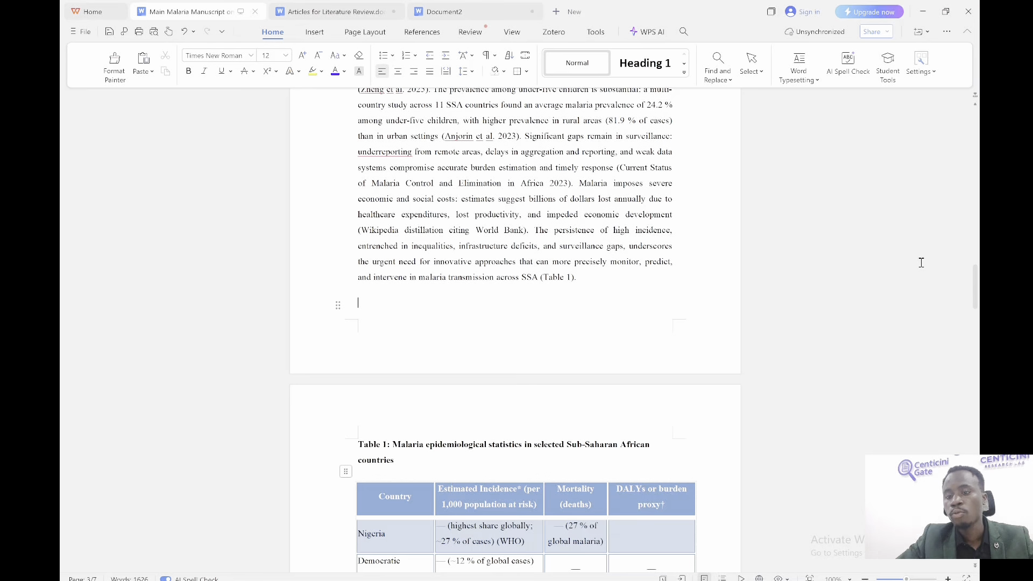
{"action": "left_click_drag", "start_coordinate": [975, 285], "coordinate": [977, 329]}
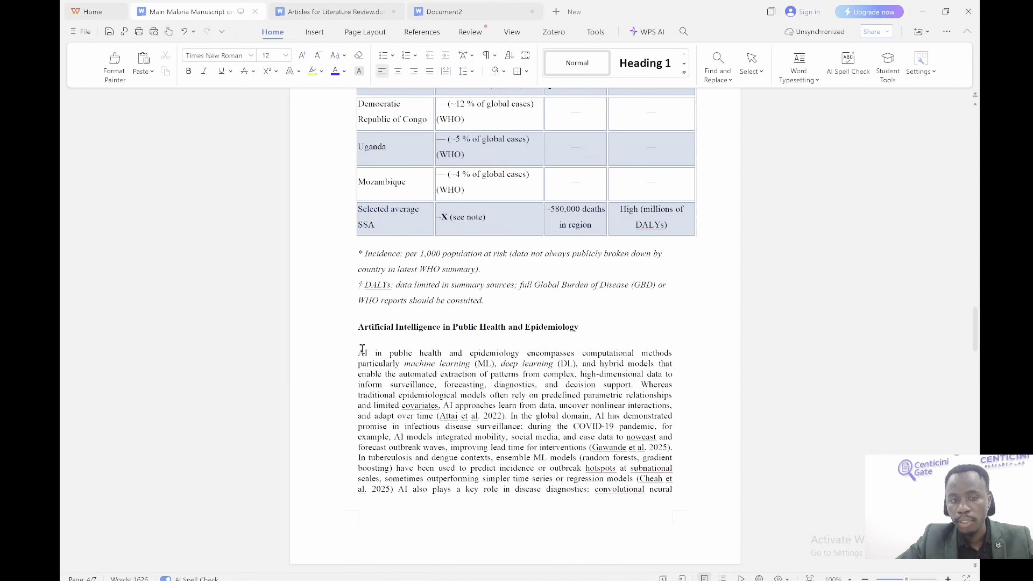
{"action": "left_click_drag", "start_coordinate": [362, 351], "coordinate": [634, 385]}
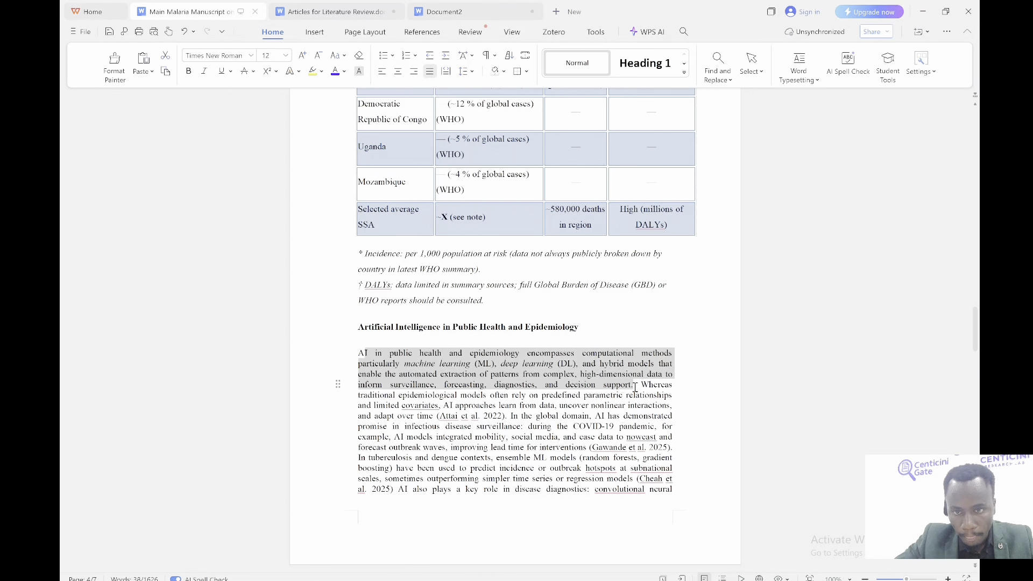
{"action": "left_click", "coordinate": [313, 73]}
{"action": "left_click", "coordinate": [663, 397]}
{"action": "left_click_drag", "start_coordinate": [634, 384], "coordinate": [348, 355]}
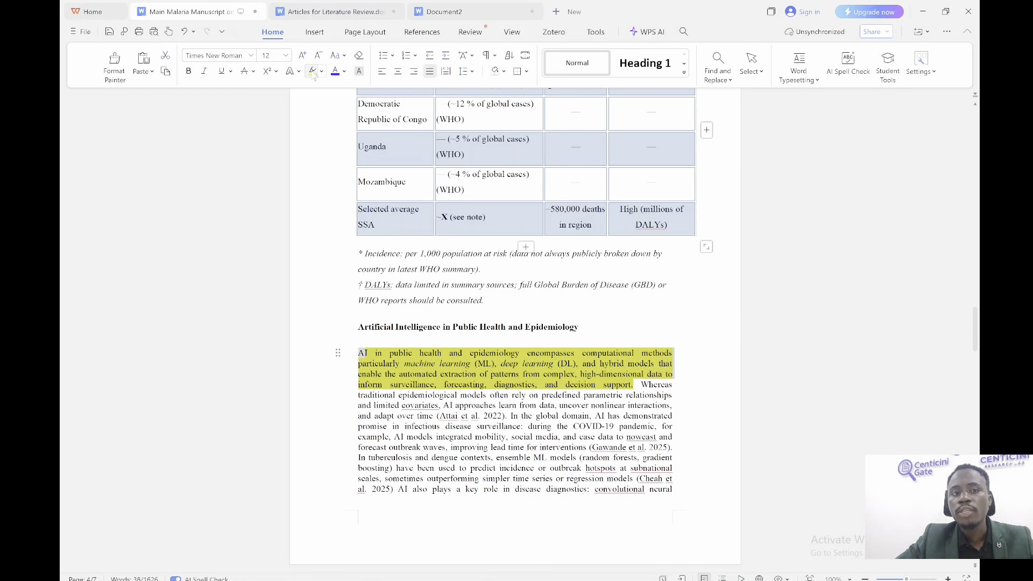
{"action": "left_click", "coordinate": [605, 395]}
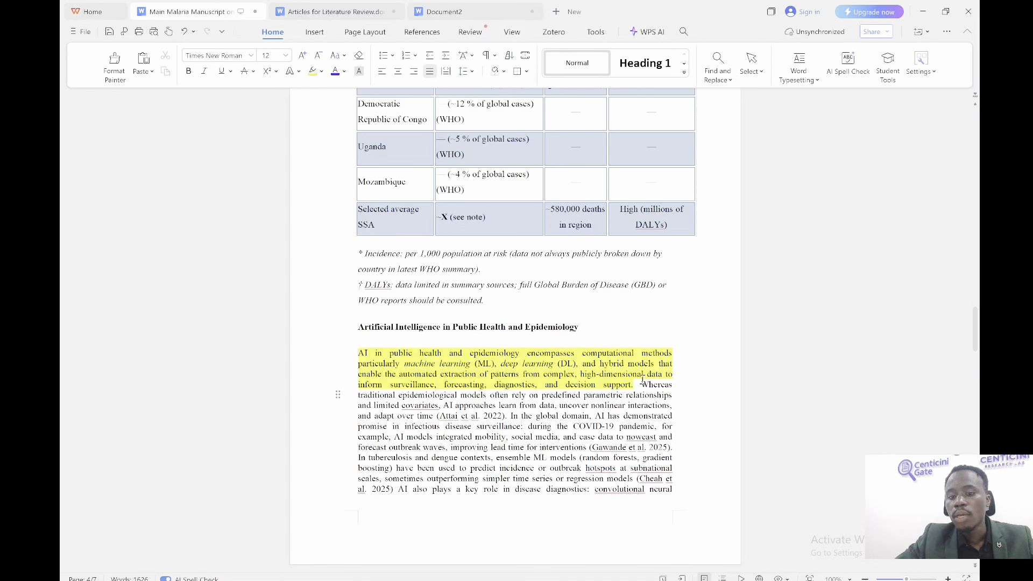
{"action": "left_click_drag", "start_coordinate": [634, 384], "coordinate": [632, 387]}
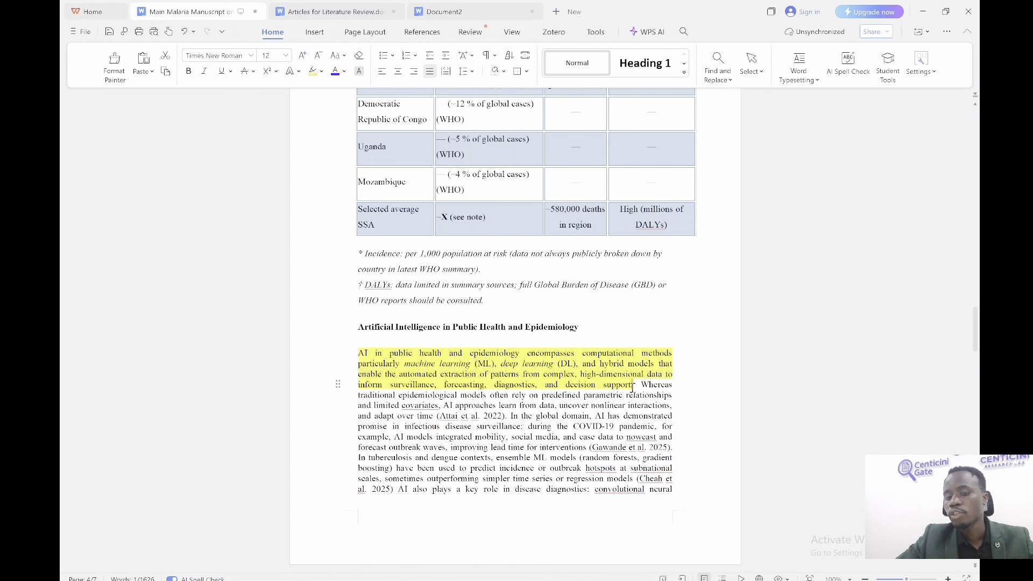
{"action": "left_click", "coordinate": [633, 387]}
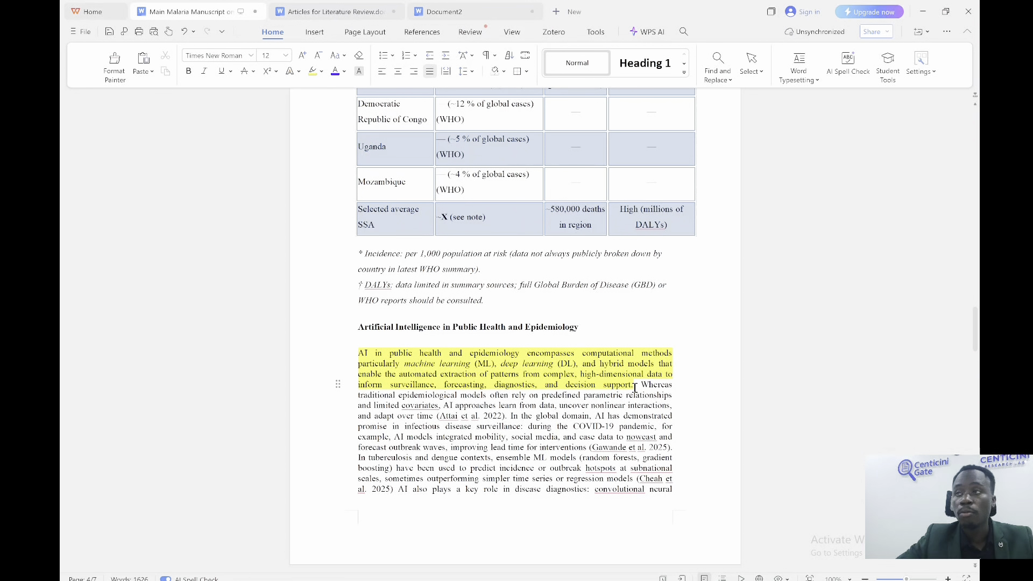
{"action": "left_click_drag", "start_coordinate": [636, 386], "coordinate": [357, 354]}
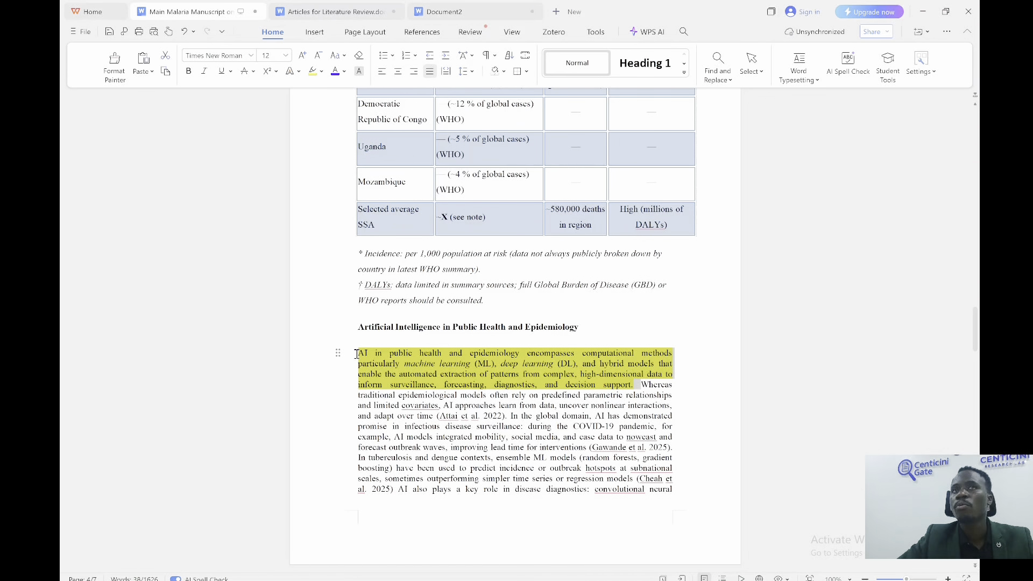
{"action": "left_click_drag", "start_coordinate": [432, 330], "coordinate": [354, 357]}
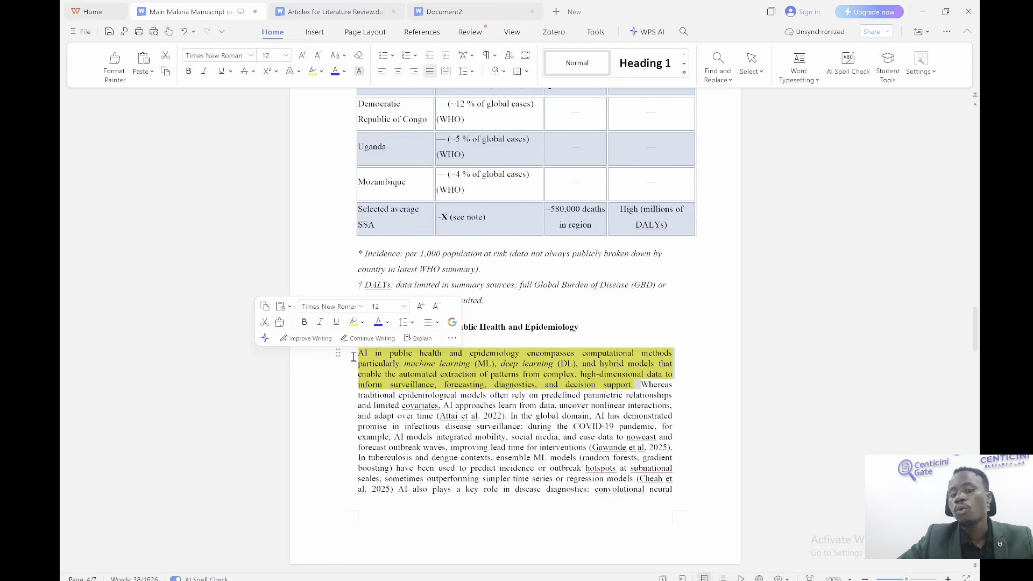
{"action": "left_click_drag", "start_coordinate": [595, 458], "coordinate": [610, 451]}
{"action": "left_click", "coordinate": [610, 450]}
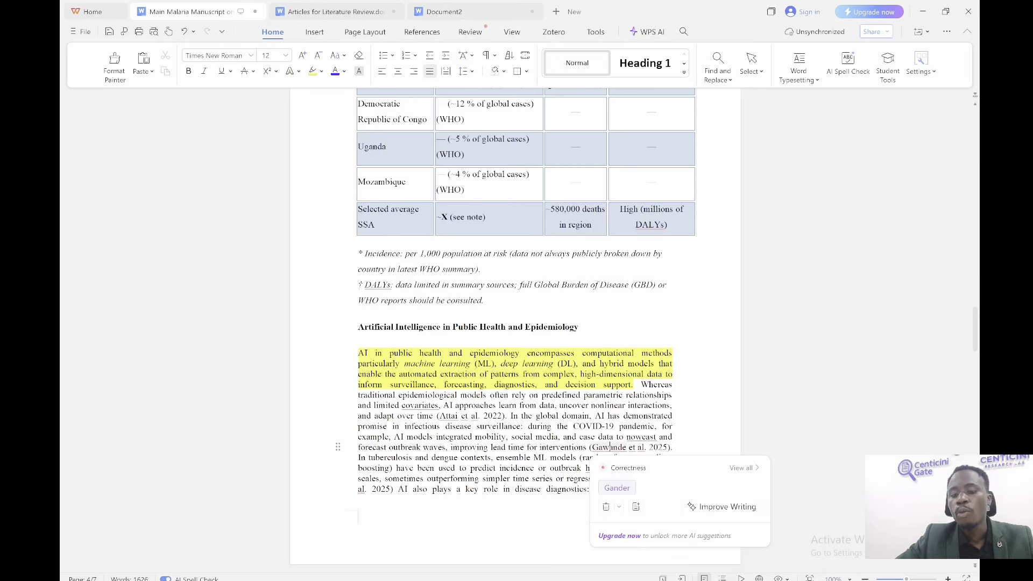
Switch to the browser to view the Google results for "Malaria Review in Africa", and return to the WPS manuscript
{"action": "key", "text": "alt+Tab"}
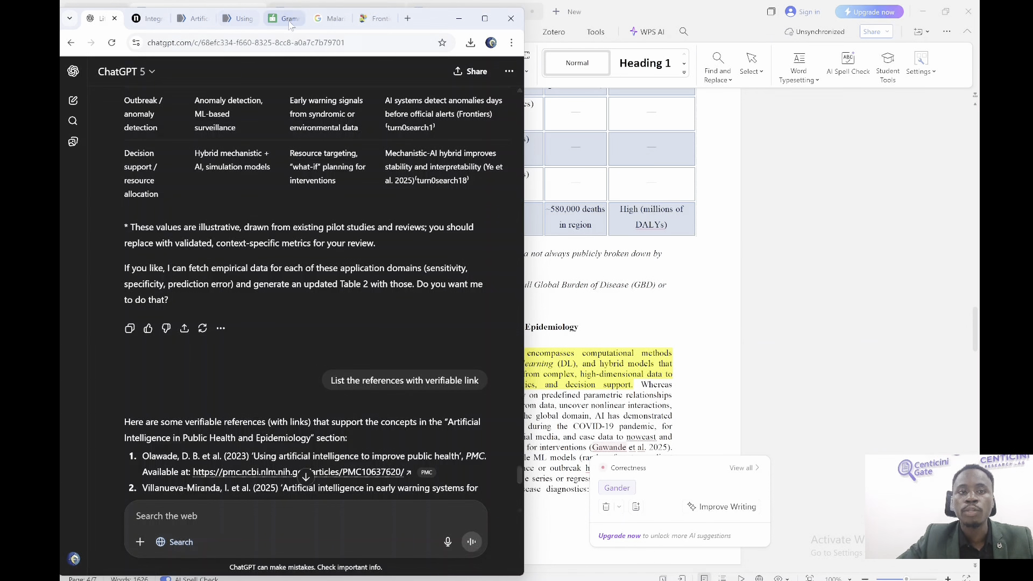
{"action": "left_click", "coordinate": [334, 18]}
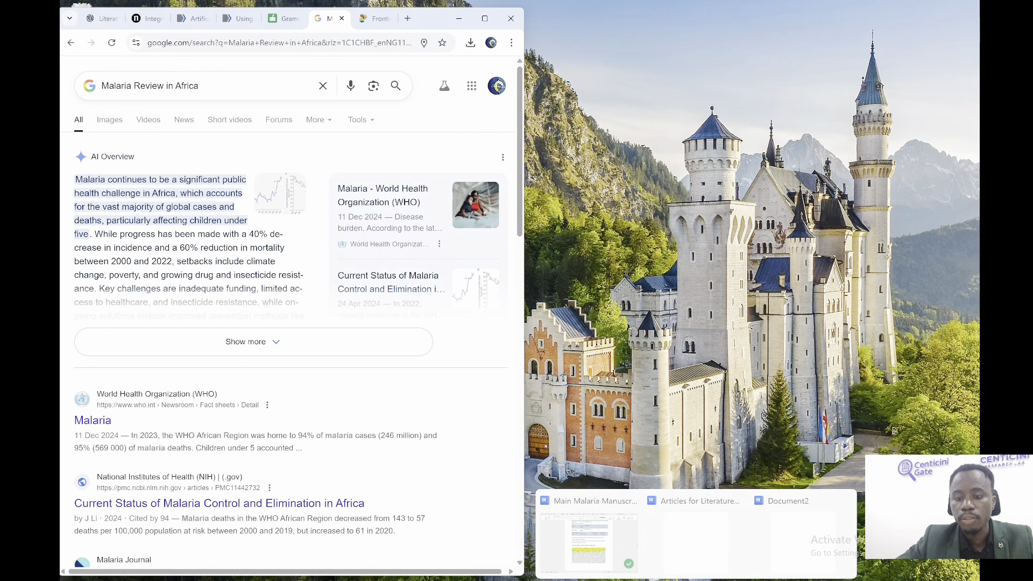
{"action": "left_click", "coordinate": [589, 538]}
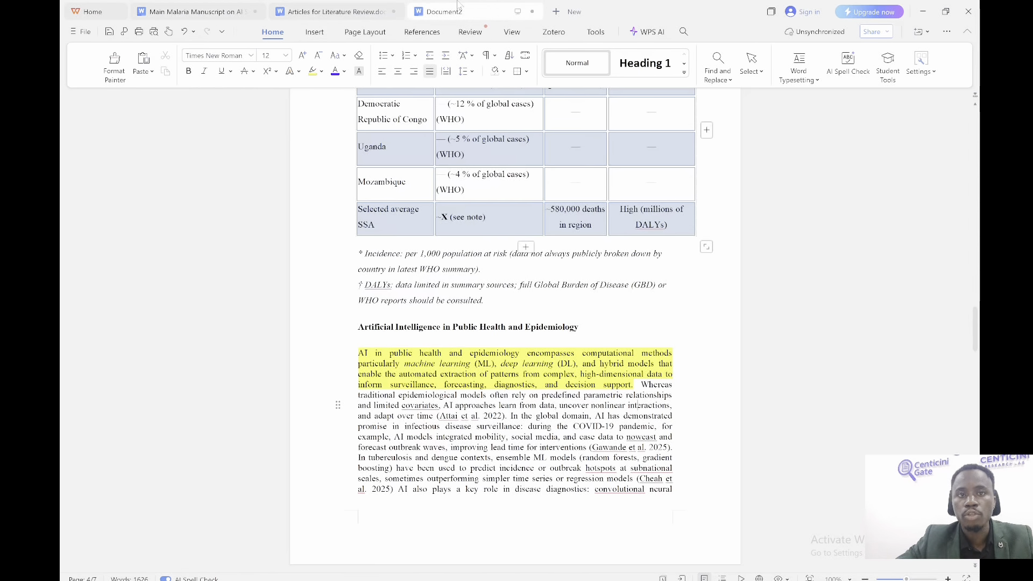
In Document2, insert the terms AI and Artificial Intelligence before Malaria in the Boolean search string
{"action": "left_click", "coordinate": [444, 11]}
{"action": "double_click", "coordinate": [466, 188]}
{"action": "left_click", "coordinate": [569, 205]}
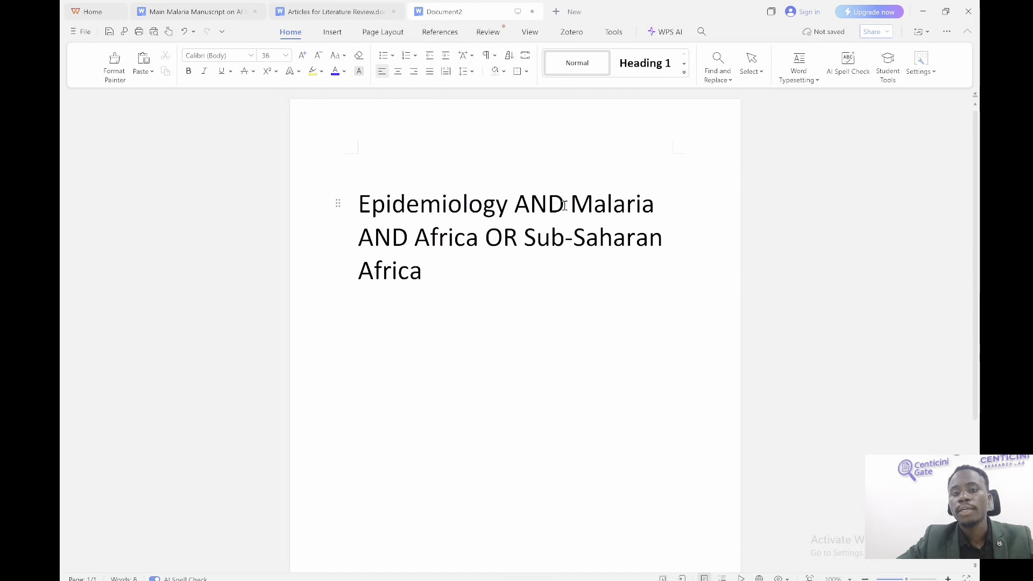
{"action": "key", "text": "BackSpace"}
{"action": "type", "text": "AI "}
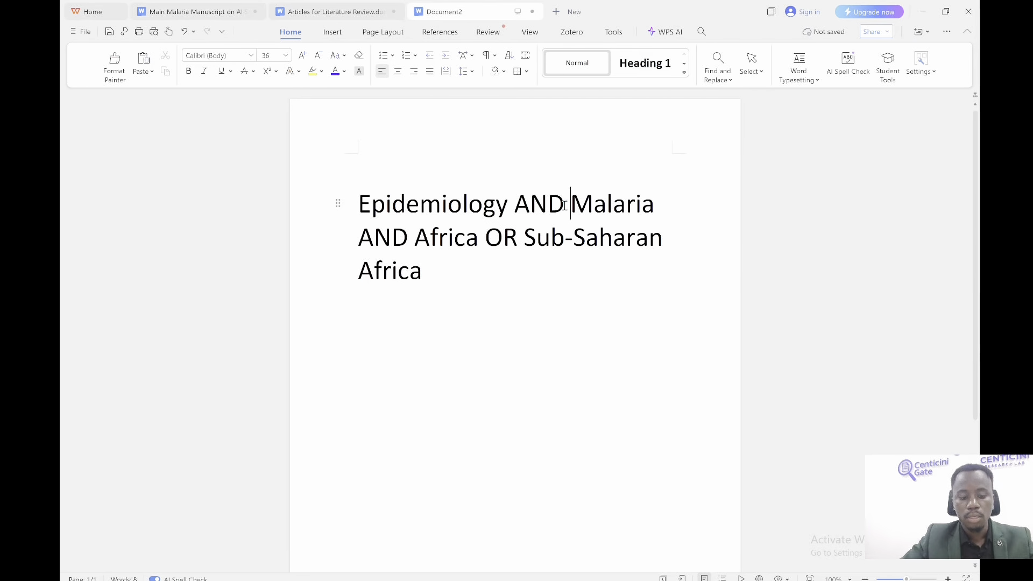
{"action": "type", "text": "AND A"}
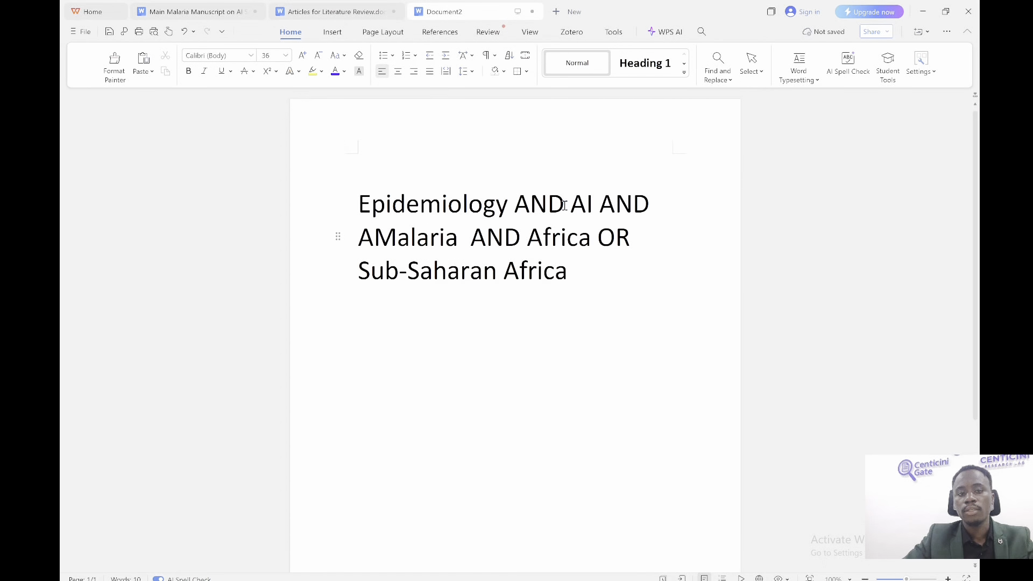
{"action": "type", "text": "rticMalaria  AND Afri"}
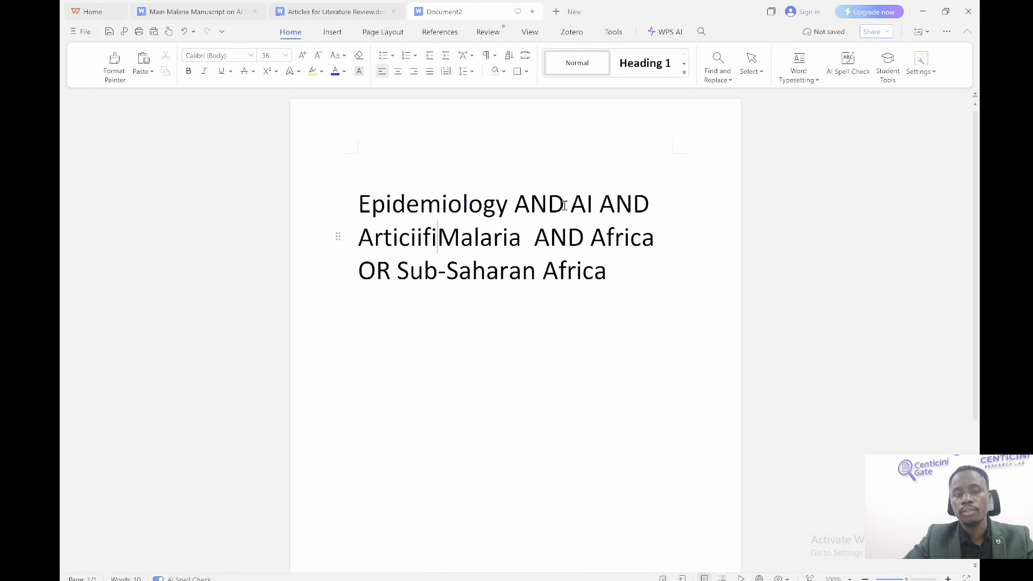
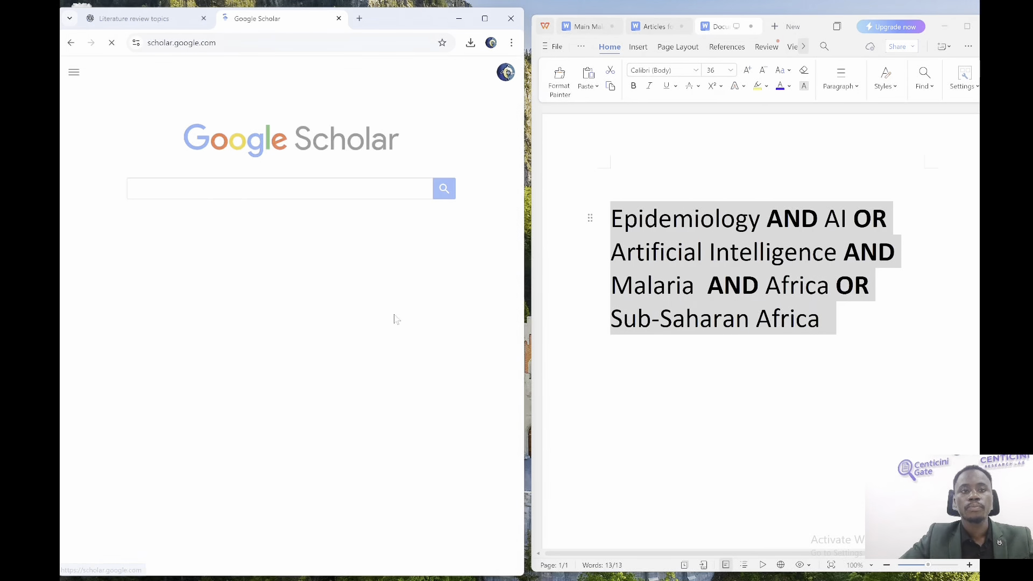
Search Google Scholar for "Epidemiology AND AI OR Artificial Intelligence AND Malaria AND Africa OR Sub-Saharan Africa" and skim the results
{"action": "type", "text": "Epidemiology AND AI OR Artificial Intelligence AND Malaria  AND Africa OR Sub-Saharan Africa"}
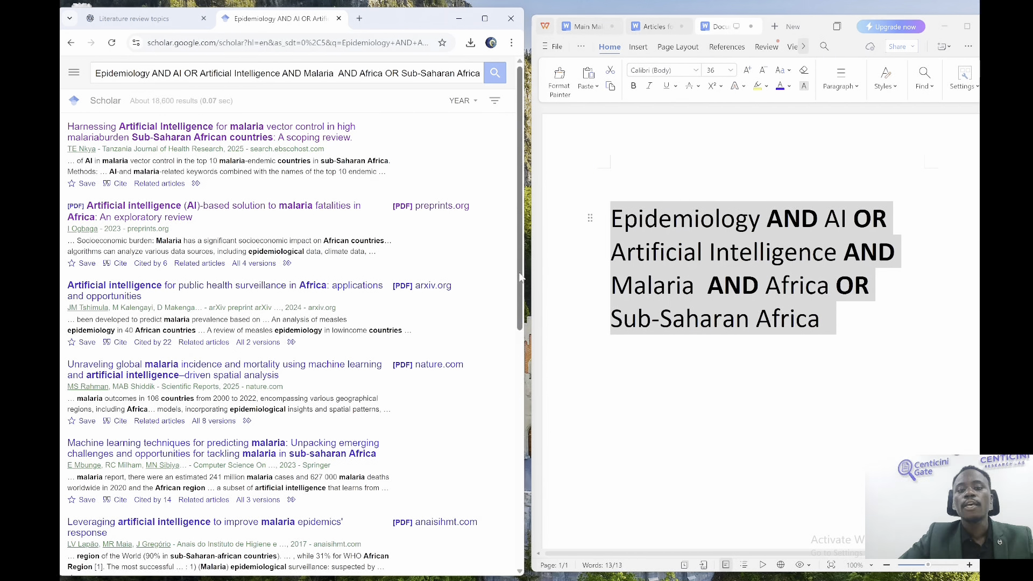
{"action": "scroll", "coordinate": [518, 318], "scroll_direction": "down", "scroll_amount": 2}
{"action": "scroll", "coordinate": [517, 318], "scroll_direction": "up", "scroll_amount": 2}
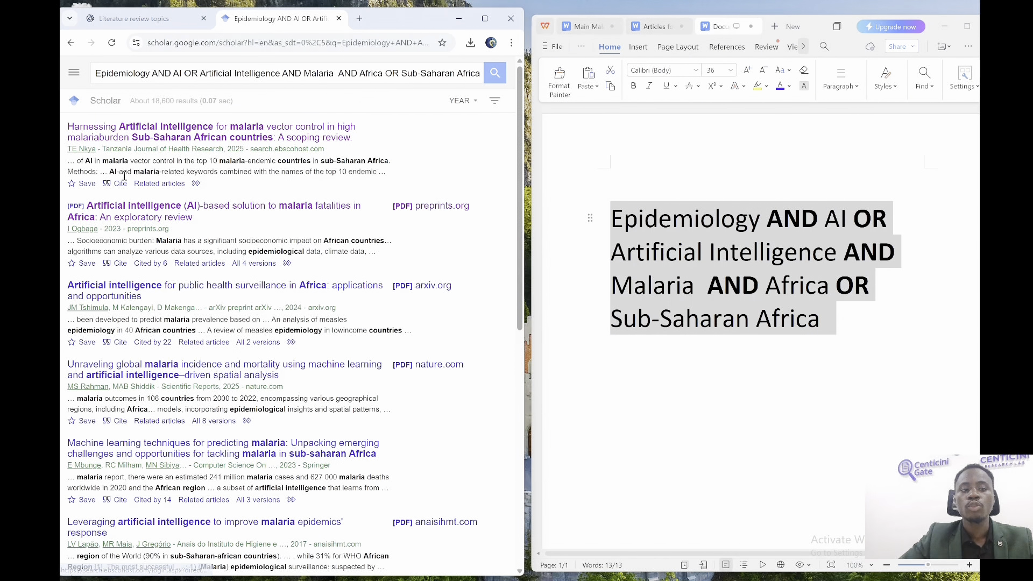
Save the first result, on harnessing artificial intelligence for malaria vector control, to the Scholar library under a new label "Malaria Epidemiology"
{"action": "left_click", "coordinate": [87, 184]}
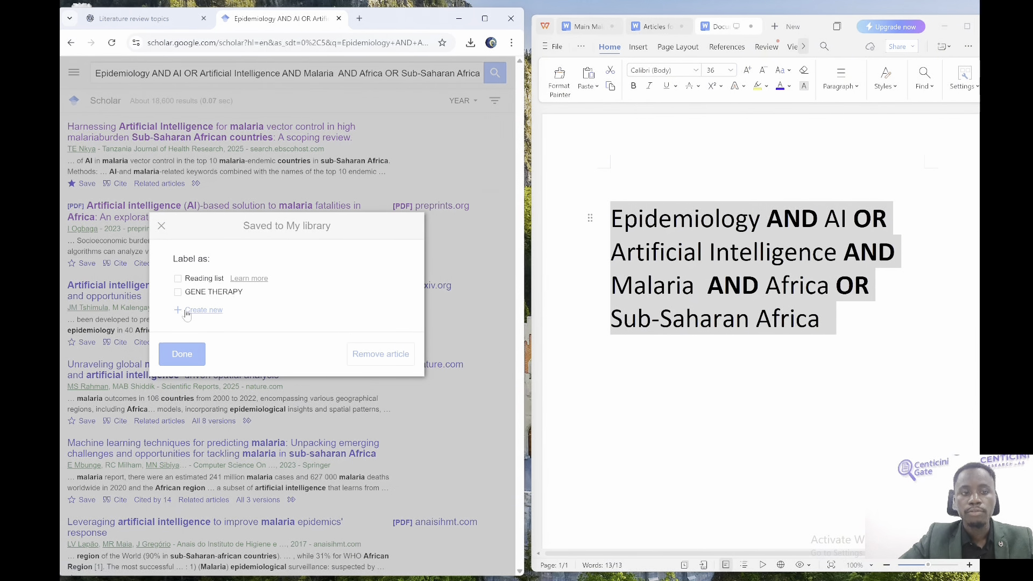
{"action": "left_click", "coordinate": [189, 312]}
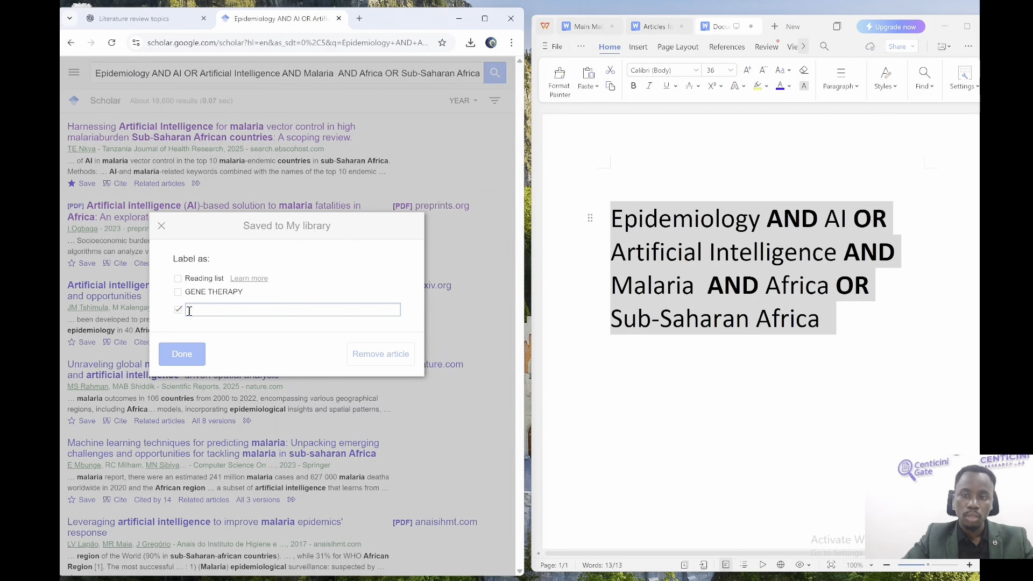
{"action": "type", "text": "Malaria "}
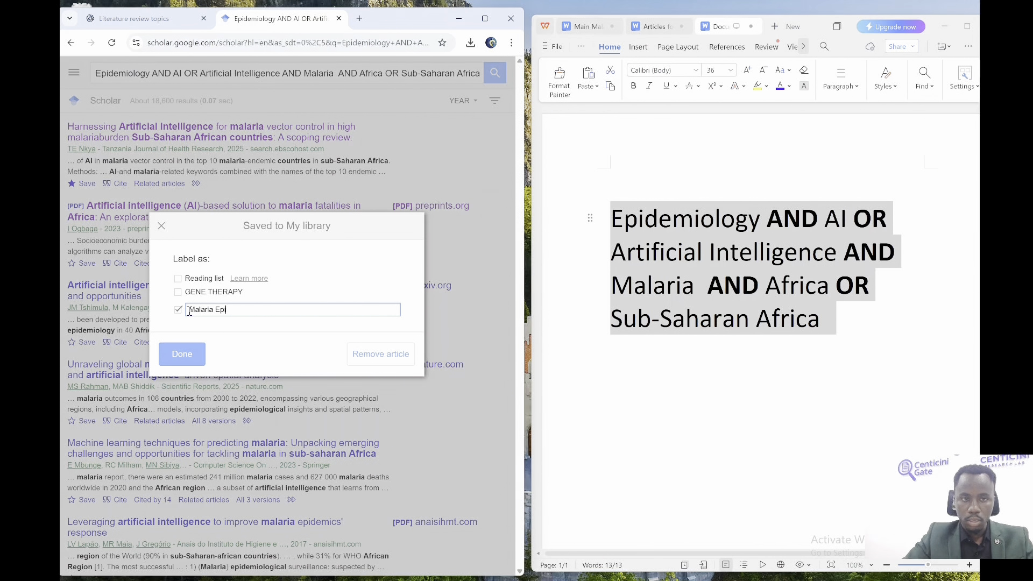
{"action": "type", "text": "Epidemiology"}
{"action": "key", "text": "Return"}
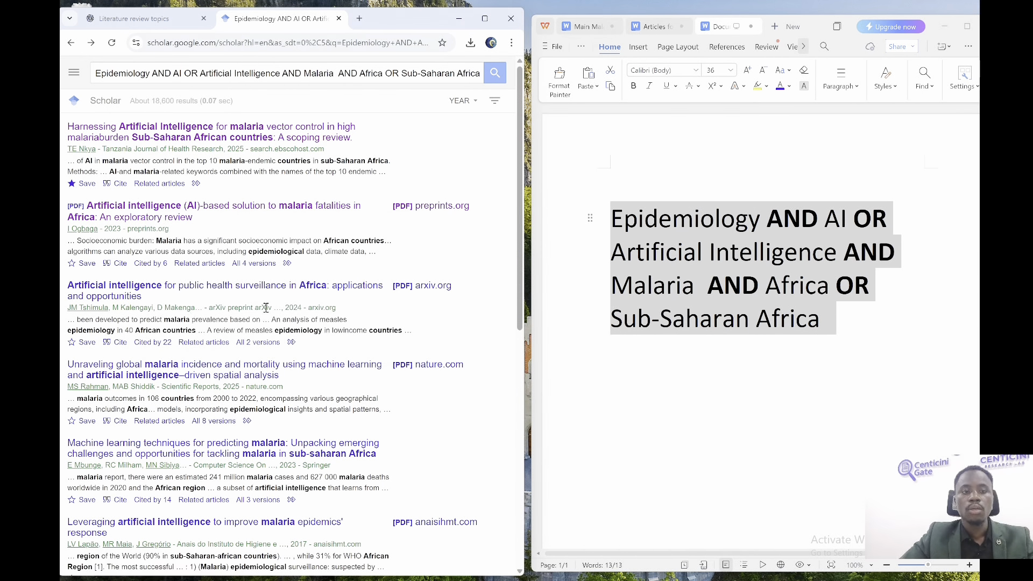
Reopen the saved-article labels of the first result and check that Malaria Epidemiology is assigned
{"action": "left_click", "coordinate": [116, 186]}
{"action": "left_click", "coordinate": [144, 181]}
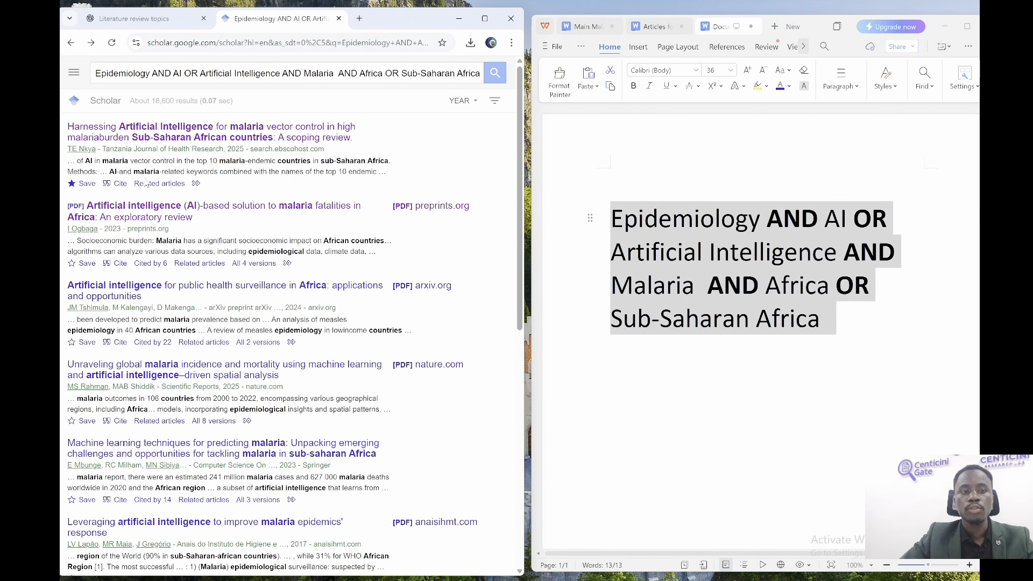
{"action": "left_click", "coordinate": [83, 184]}
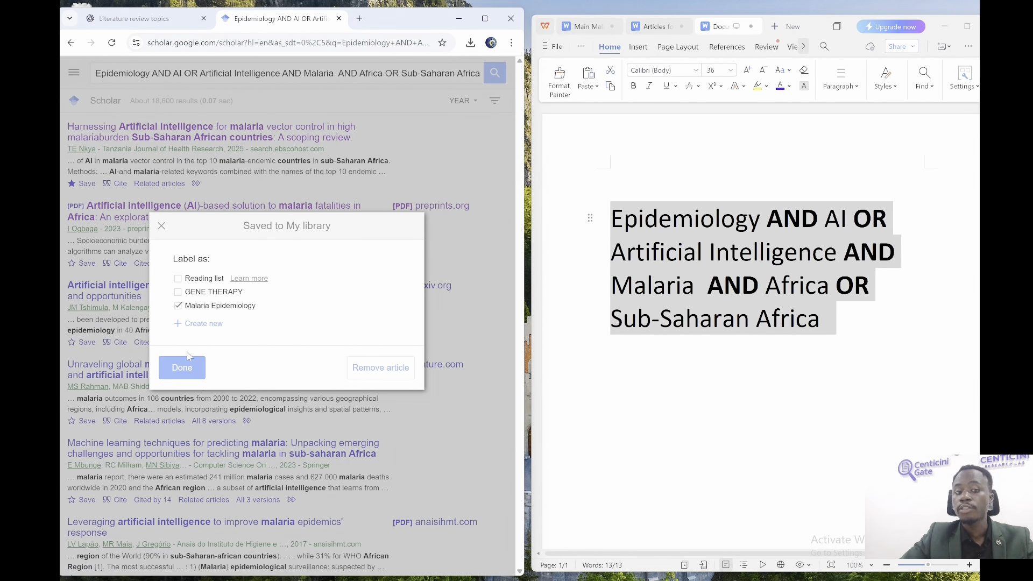
{"action": "left_click", "coordinate": [182, 370]}
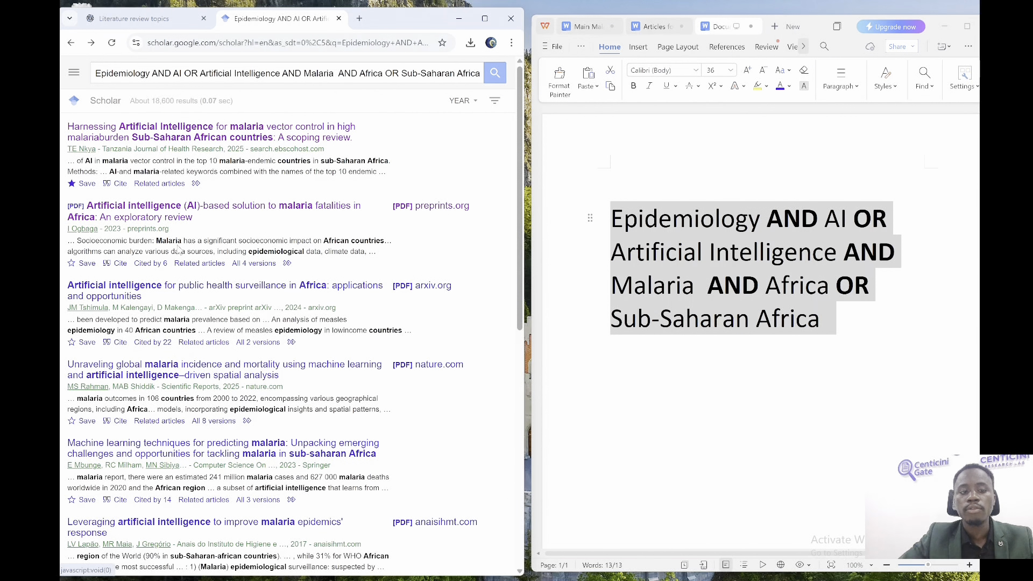
Save the second and third results, on malaria fatalities and public health surveillance in Africa, under the label Malaria Epidemiology
{"action": "left_click", "coordinate": [84, 263]}
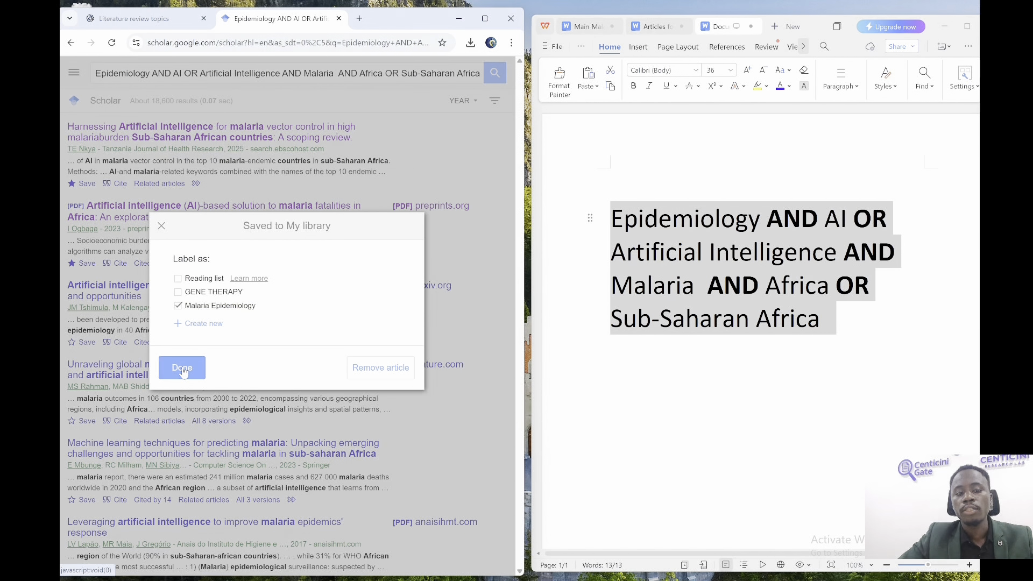
{"action": "left_click", "coordinate": [182, 369]}
{"action": "left_click", "coordinate": [81, 344]}
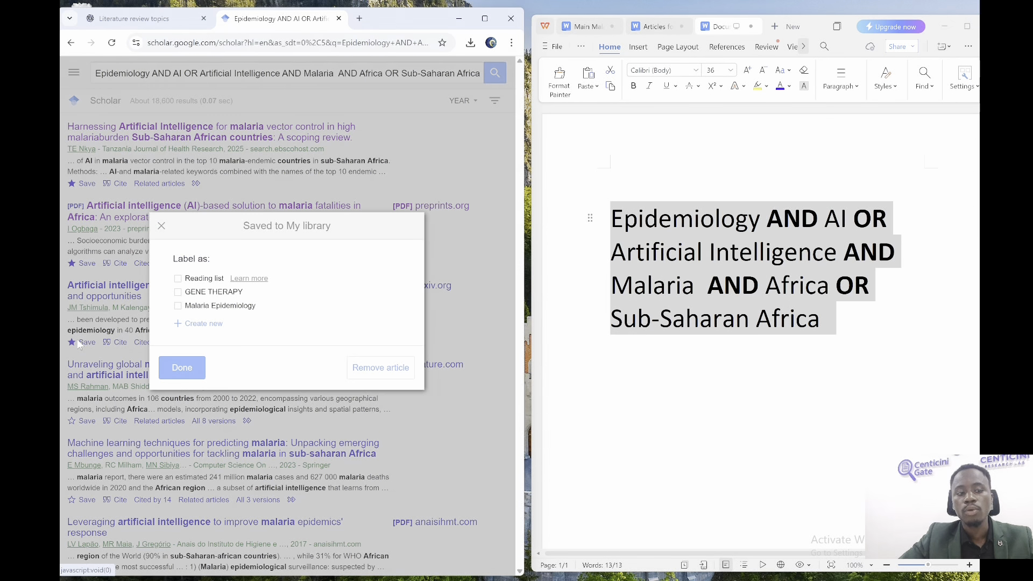
{"action": "left_click", "coordinate": [191, 307]}
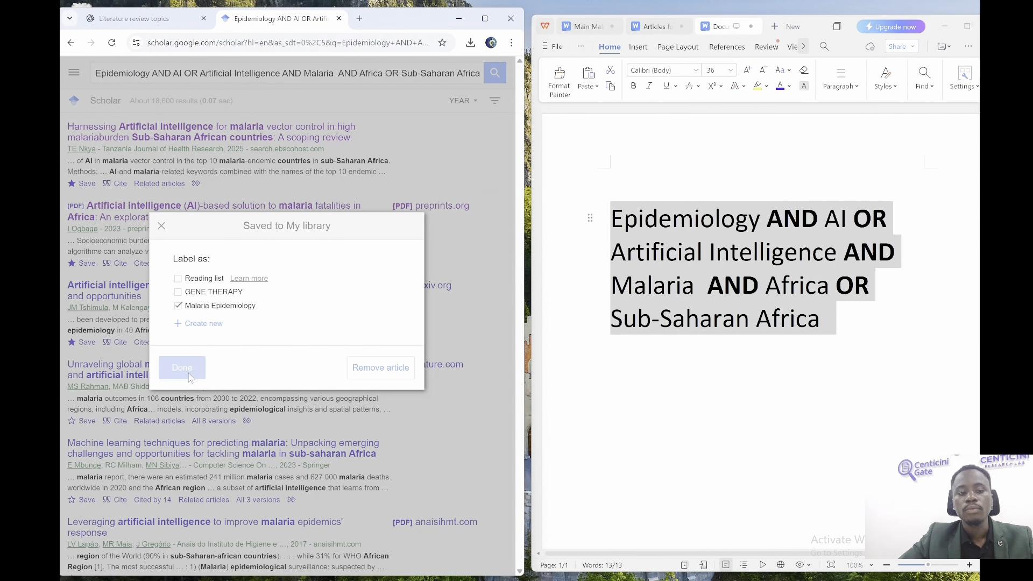
{"action": "left_click", "coordinate": [189, 377]}
Save the fourth and fifth results, on global malaria incidence and machine learning for predicting malaria, under the label Malaria Epidemiology
{"action": "left_click", "coordinate": [83, 421]}
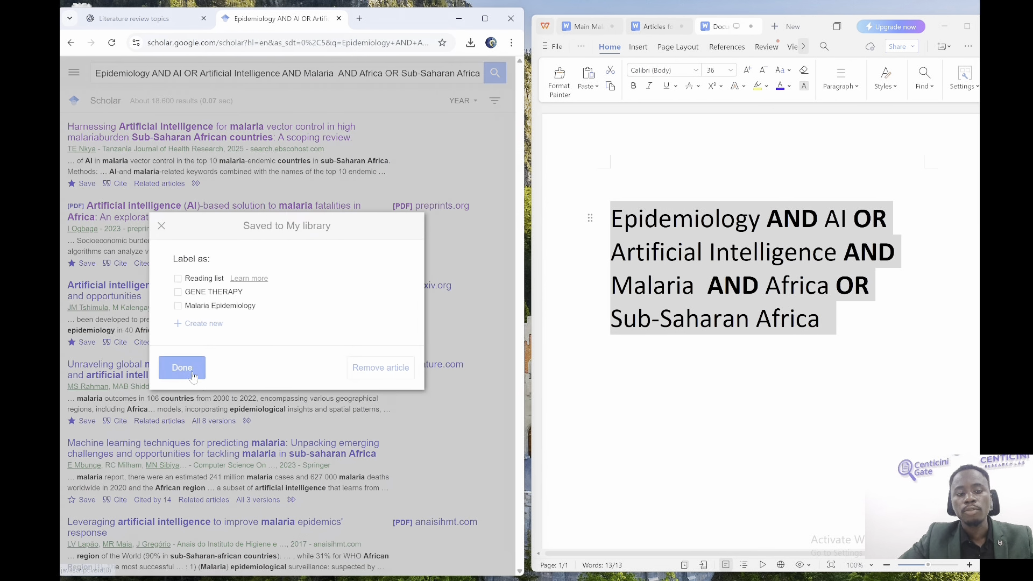
{"action": "left_click", "coordinate": [204, 306]}
{"action": "left_click", "coordinate": [182, 371]}
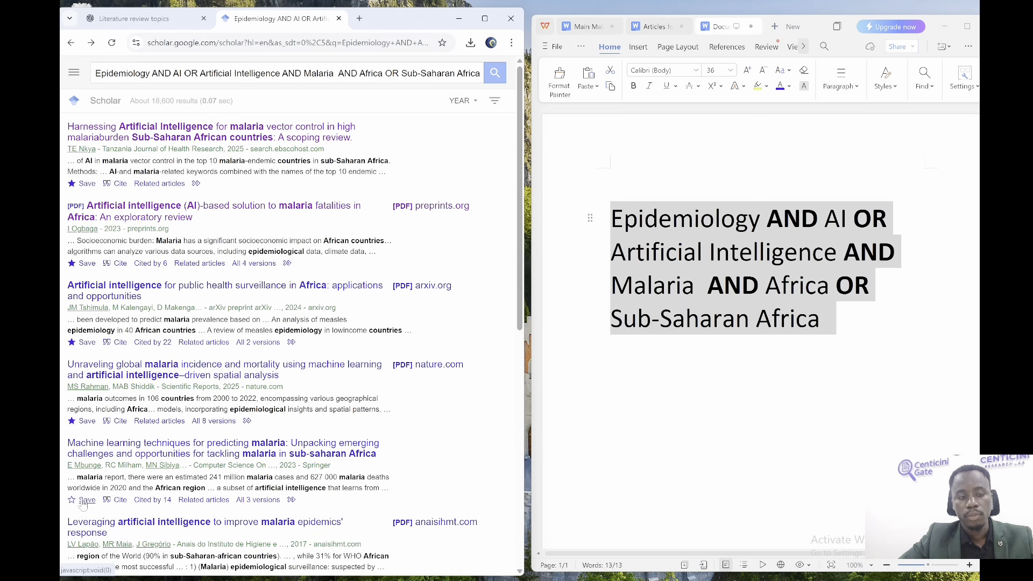
{"action": "left_click", "coordinate": [84, 501]}
{"action": "left_click", "coordinate": [201, 306]}
{"action": "left_click", "coordinate": [182, 367]}
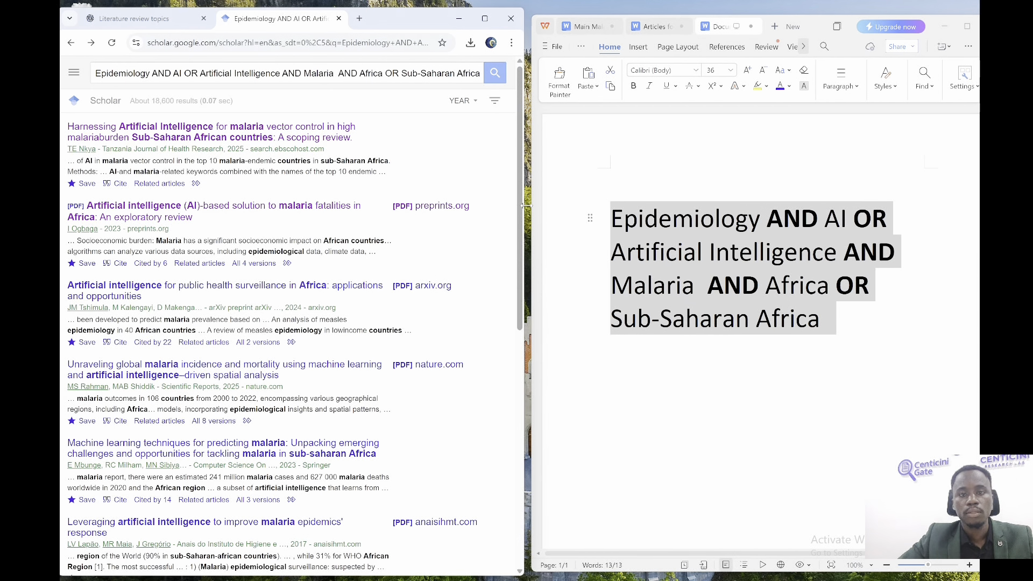
Save the articles on improving malaria epidemics' response and malaria vector control in East Africa under the label Malaria Epidemiology
{"action": "scroll", "coordinate": [98, 387], "scroll_direction": "down", "scroll_amount": 3}
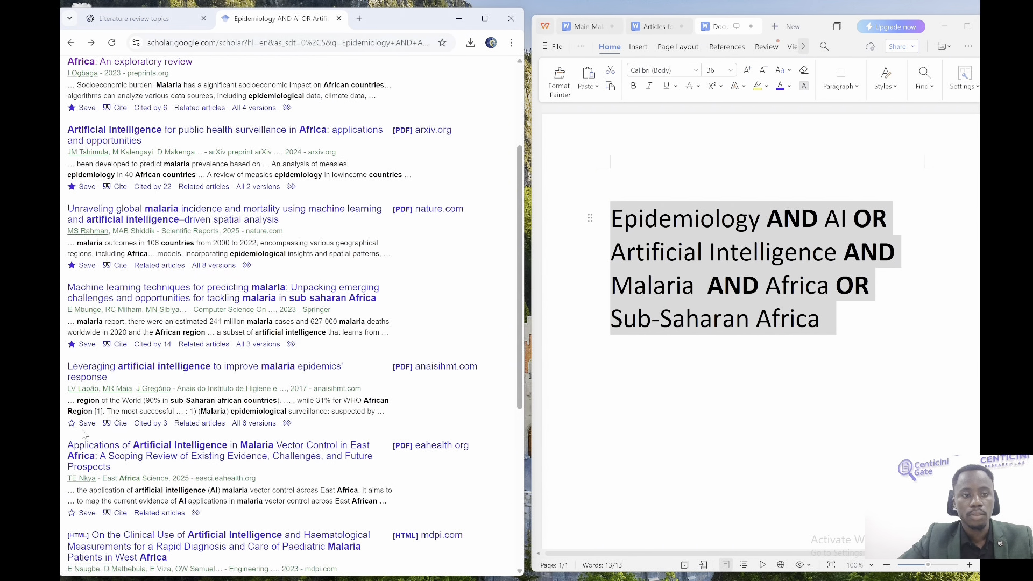
{"action": "left_click", "coordinate": [85, 423]}
{"action": "left_click", "coordinate": [200, 306]}
{"action": "left_click", "coordinate": [190, 367]}
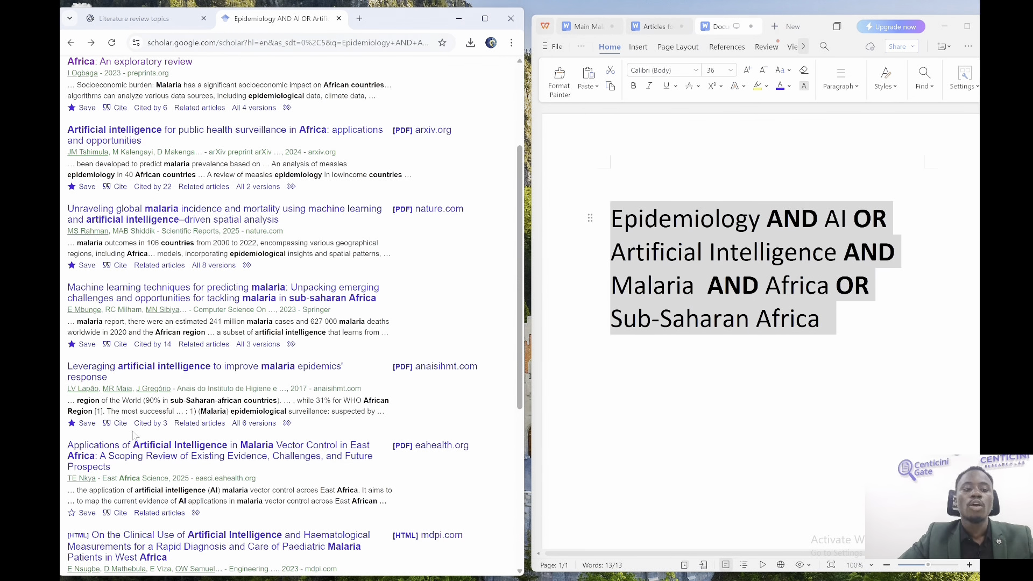
{"action": "left_click", "coordinate": [86, 514]}
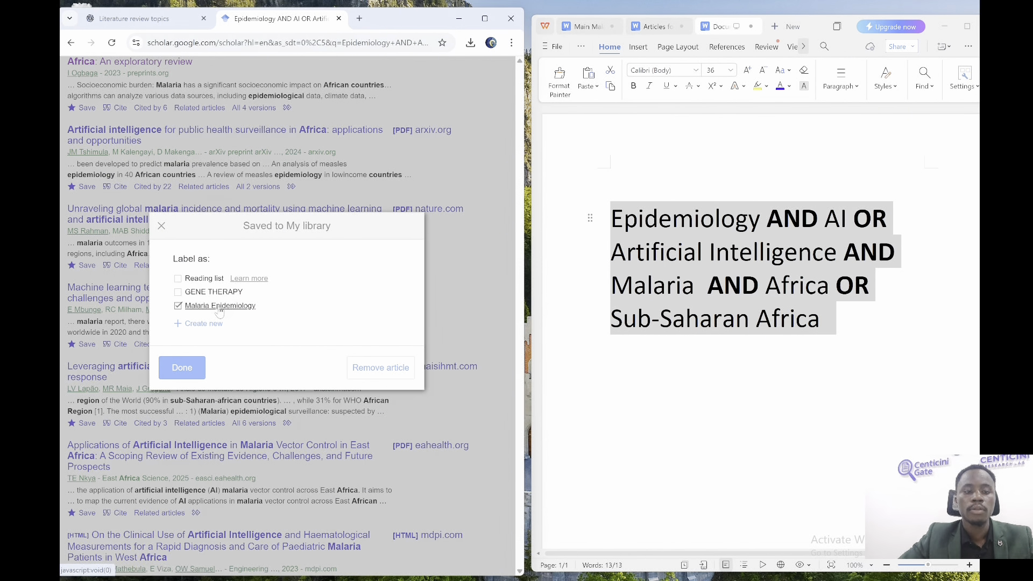
{"action": "left_click", "coordinate": [176, 374]}
Save the articles on paediatric malaria diagnosis in West Africa and oncology innovations in sub-Saharan Africa under the label Malaria Epidemiology
{"action": "scroll", "coordinate": [269, 290], "scroll_direction": "down", "scroll_amount": 5}
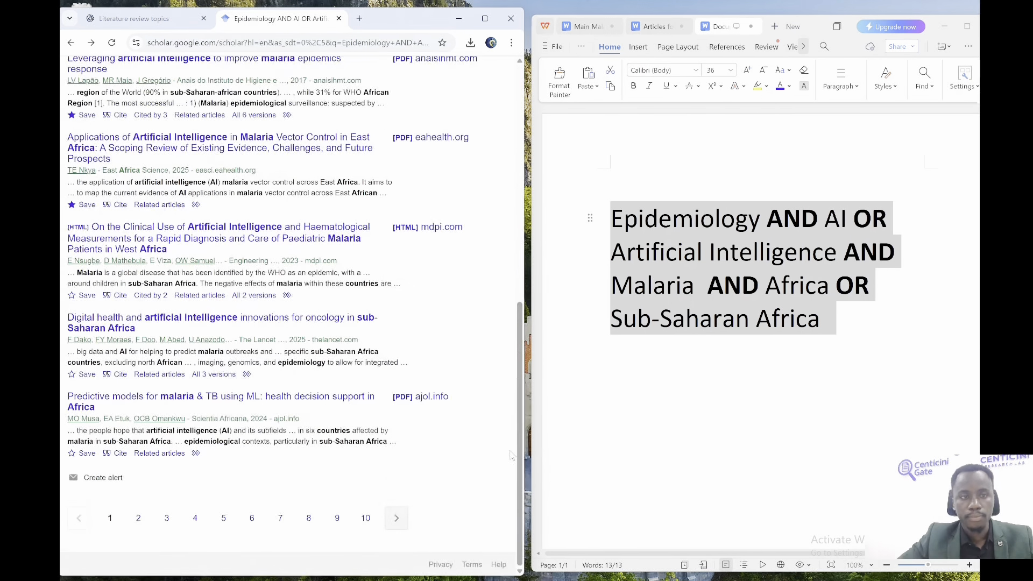
{"action": "left_click", "coordinate": [80, 296]}
{"action": "left_click", "coordinate": [178, 306]}
{"action": "left_click", "coordinate": [181, 368]}
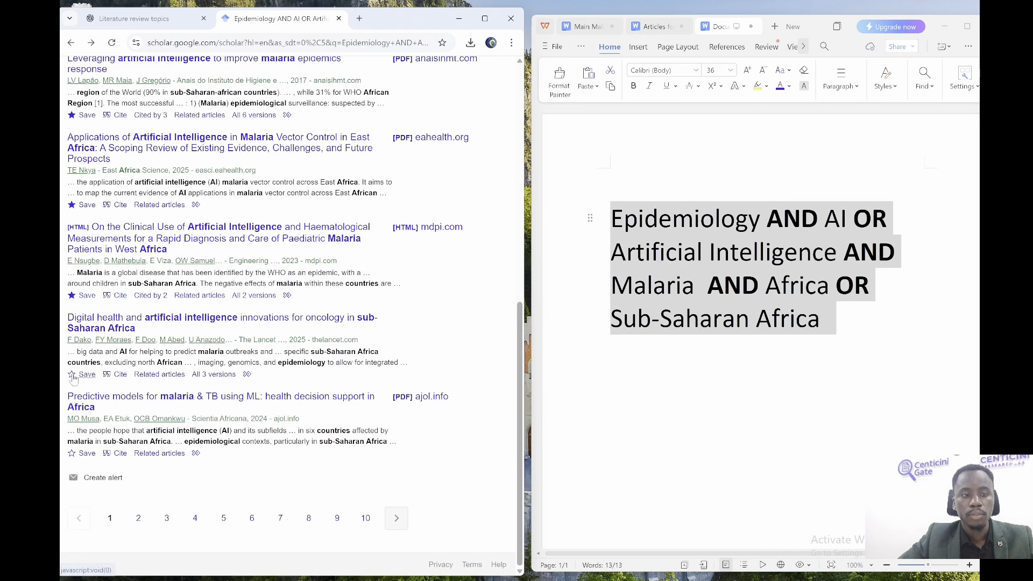
{"action": "left_click", "coordinate": [81, 374]}
{"action": "left_click", "coordinate": [218, 307]}
{"action": "left_click", "coordinate": [182, 368]}
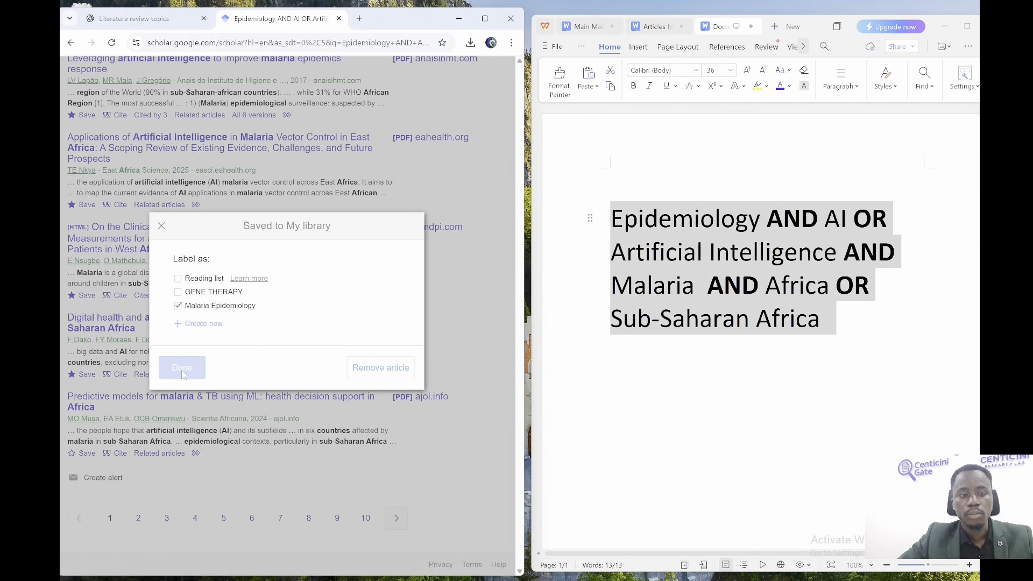
Save the last result on the page, on predictive models for malaria and TB, under the label Malaria Epidemiology
{"action": "left_click", "coordinate": [86, 454]}
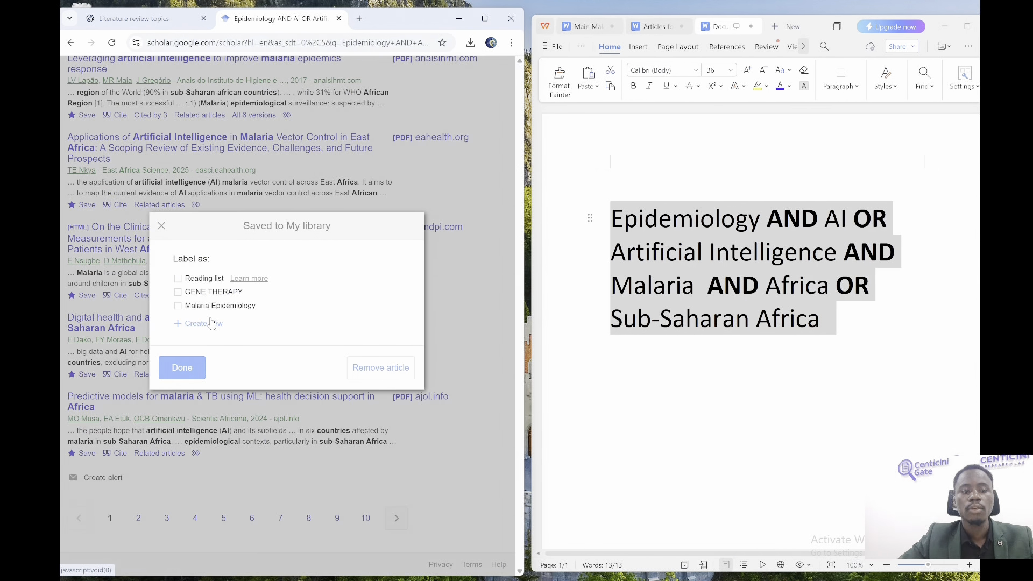
{"action": "left_click", "coordinate": [215, 305]}
{"action": "left_click", "coordinate": [182, 370]}
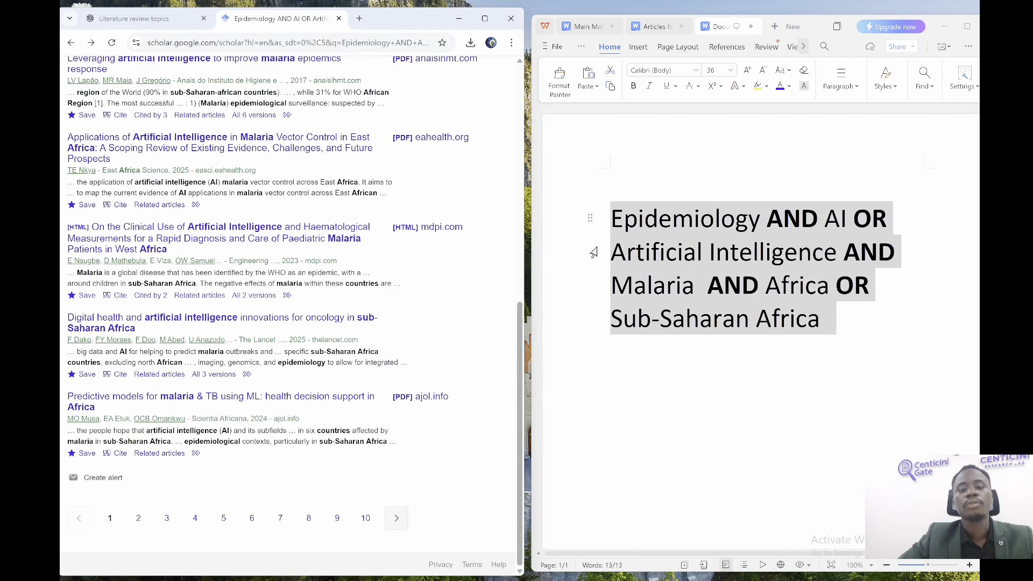
Maximize the browser window and show the articles labelled Malaria Epidemiology in the Scholar library
{"action": "left_click_drag", "start_coordinate": [519, 309], "coordinate": [520, 69]}
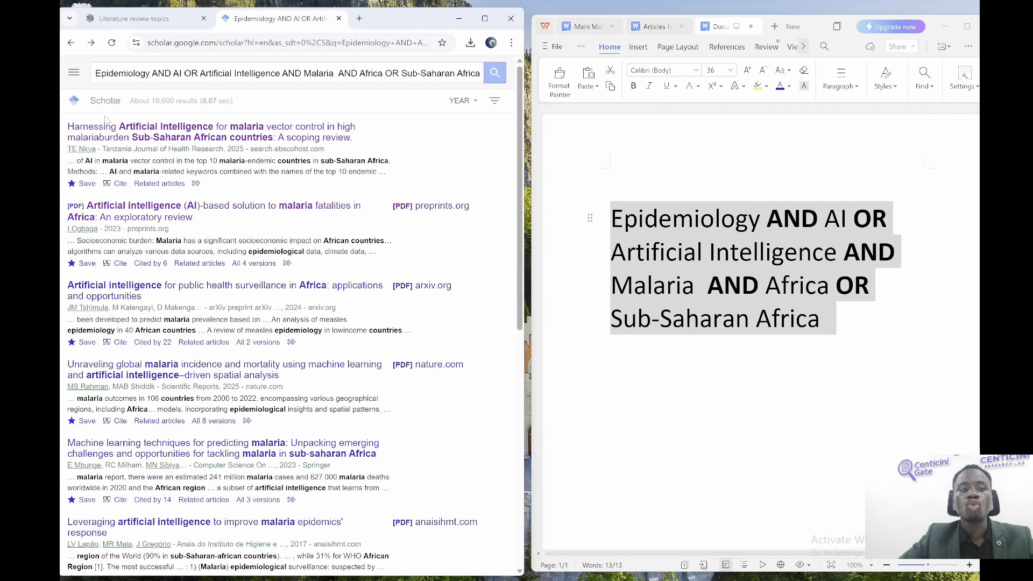
{"action": "left_click", "coordinate": [75, 72]}
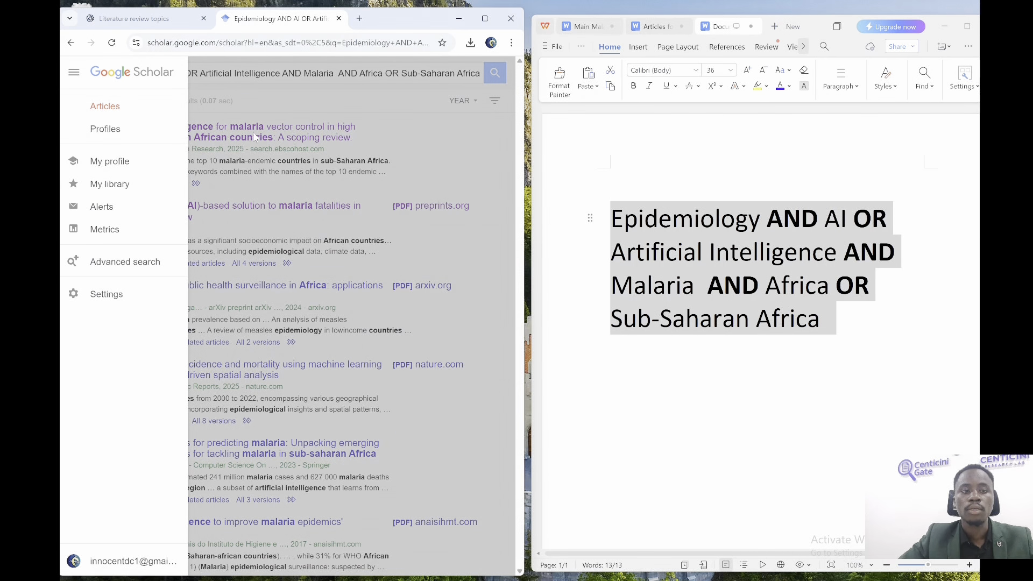
{"action": "left_click", "coordinate": [411, 156]}
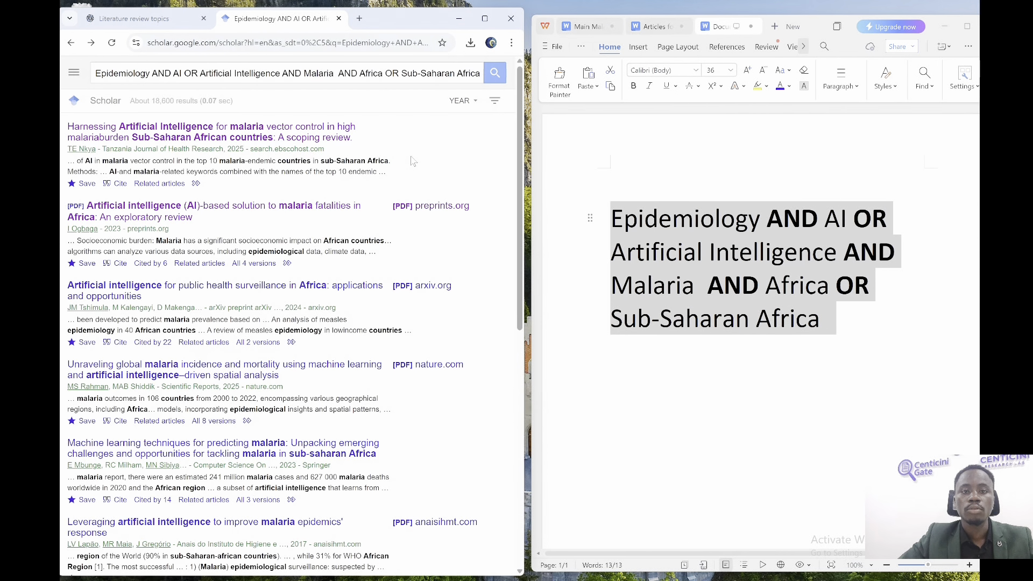
{"action": "left_click", "coordinate": [485, 20]}
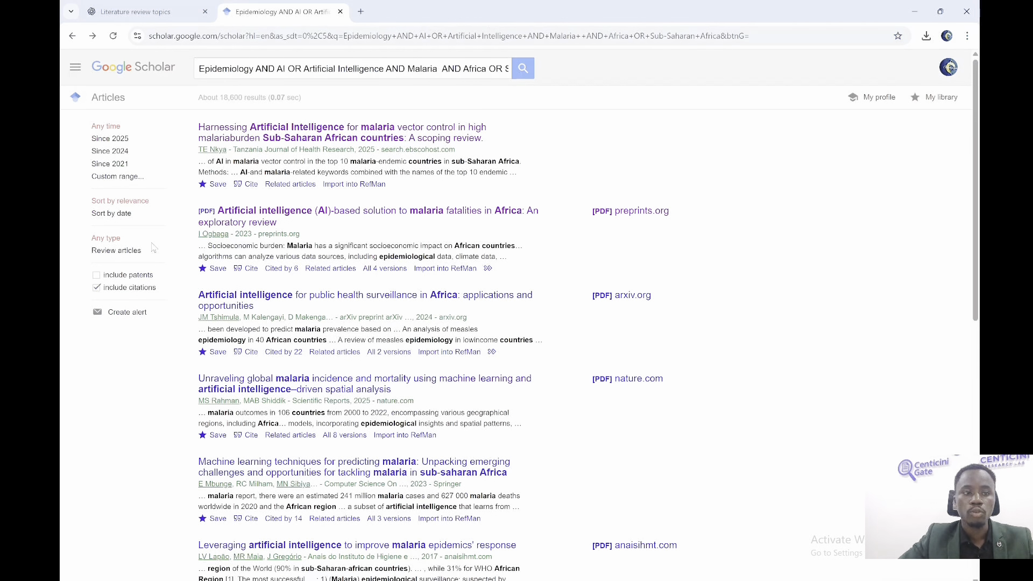
{"action": "left_click", "coordinate": [931, 103]}
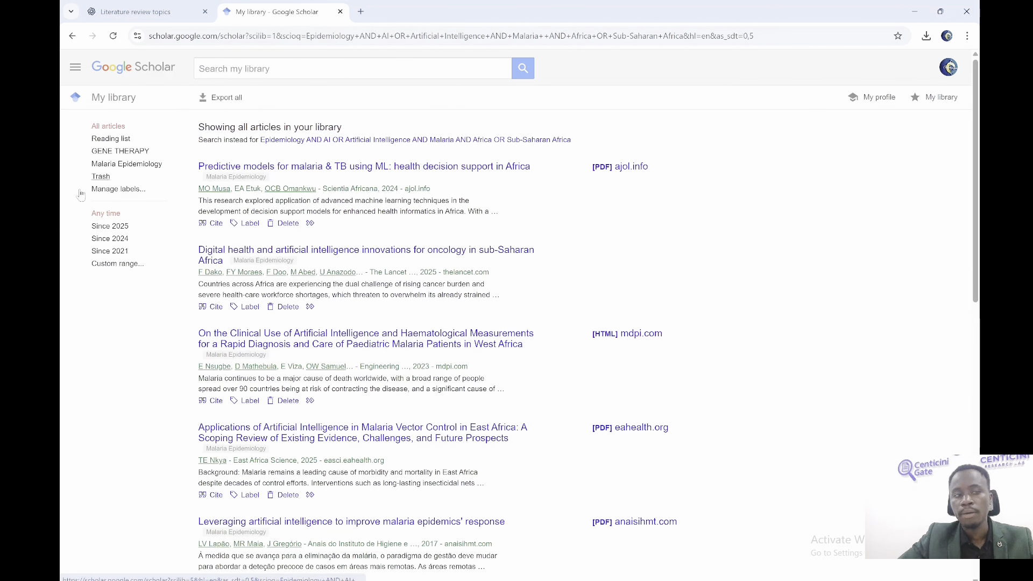
{"action": "left_click", "coordinate": [114, 166]}
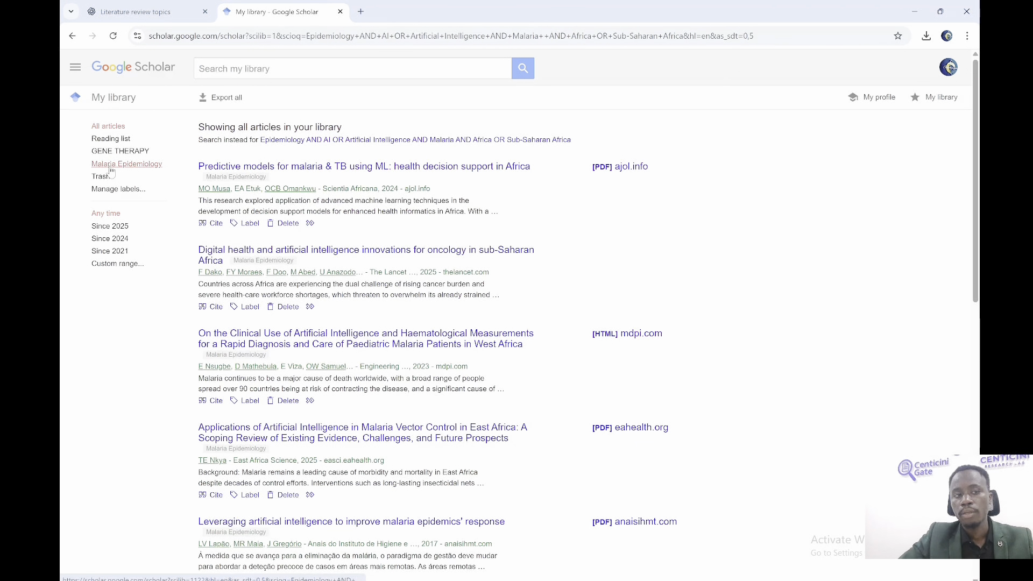
Export all Malaria Epidemiology articles in RefMan format and check the downloaded file in the browser's recent downloads
{"action": "left_click", "coordinate": [221, 99]}
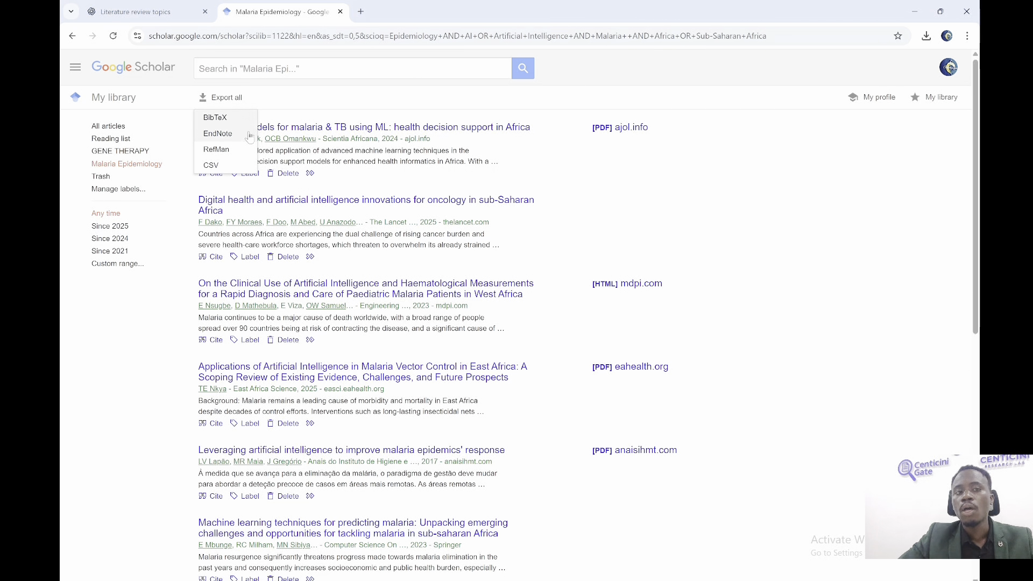
{"action": "left_click", "coordinate": [226, 153]}
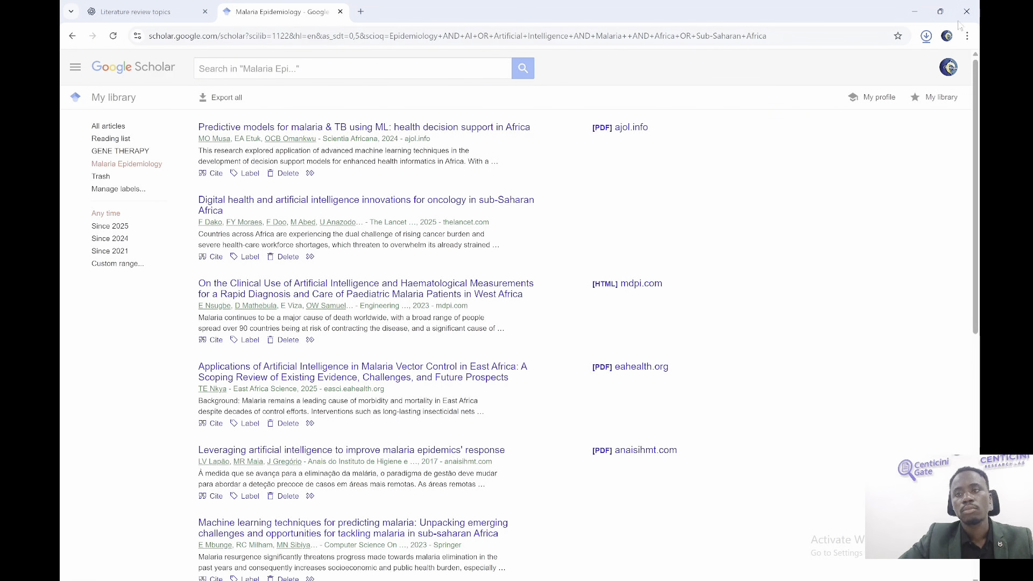
{"action": "left_click", "coordinate": [926, 35]}
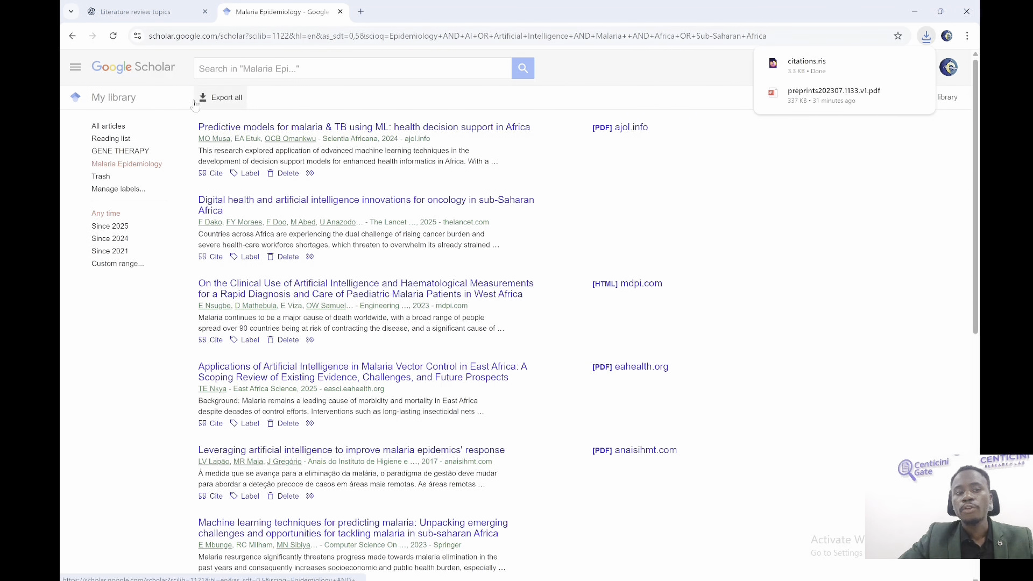
Export all Malaria Epidemiology articles as CSV and open the downloaded citations.csv in WPS
{"action": "left_click", "coordinate": [212, 98]}
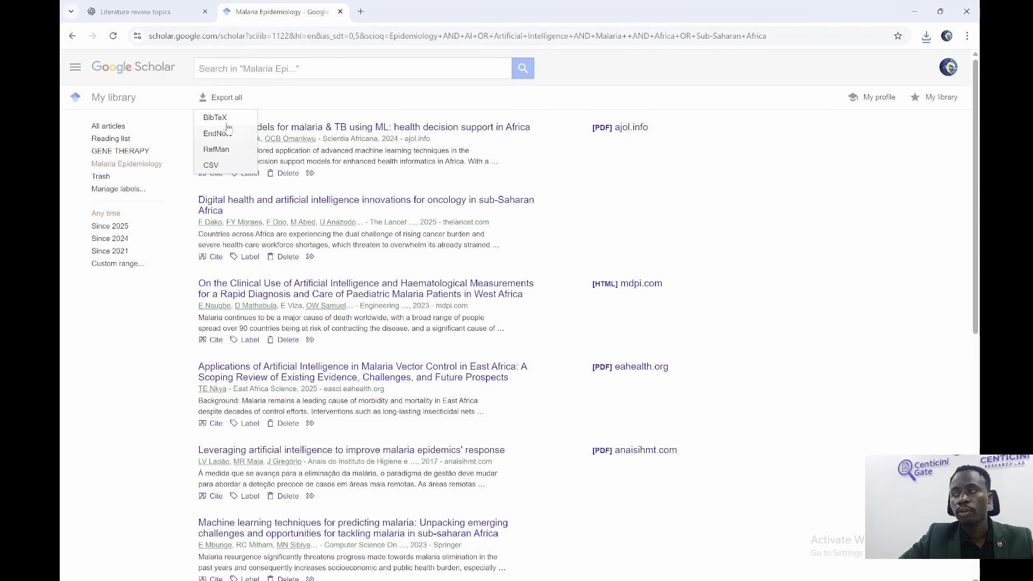
{"action": "left_click", "coordinate": [211, 166]}
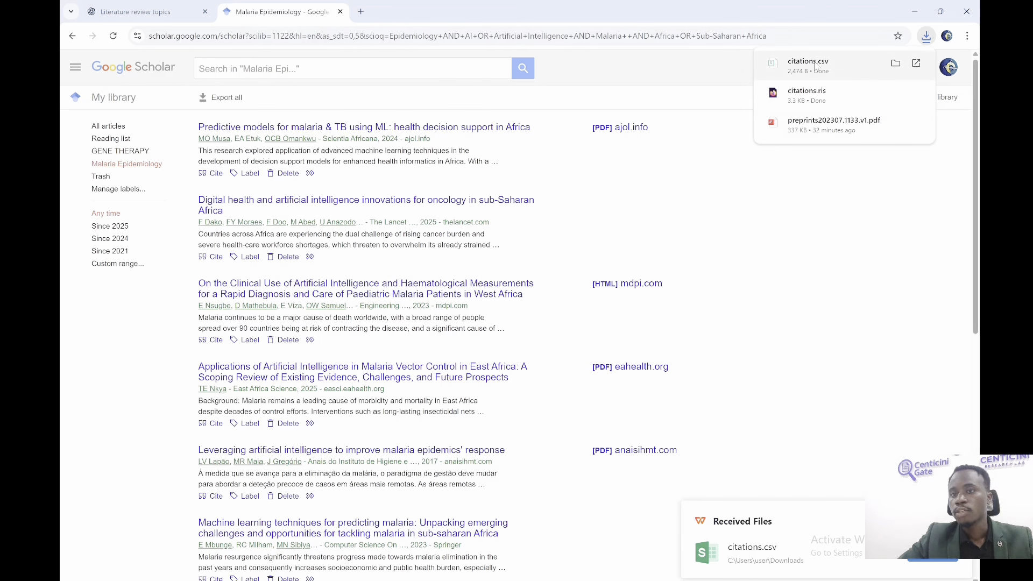
{"action": "left_click", "coordinate": [813, 62]}
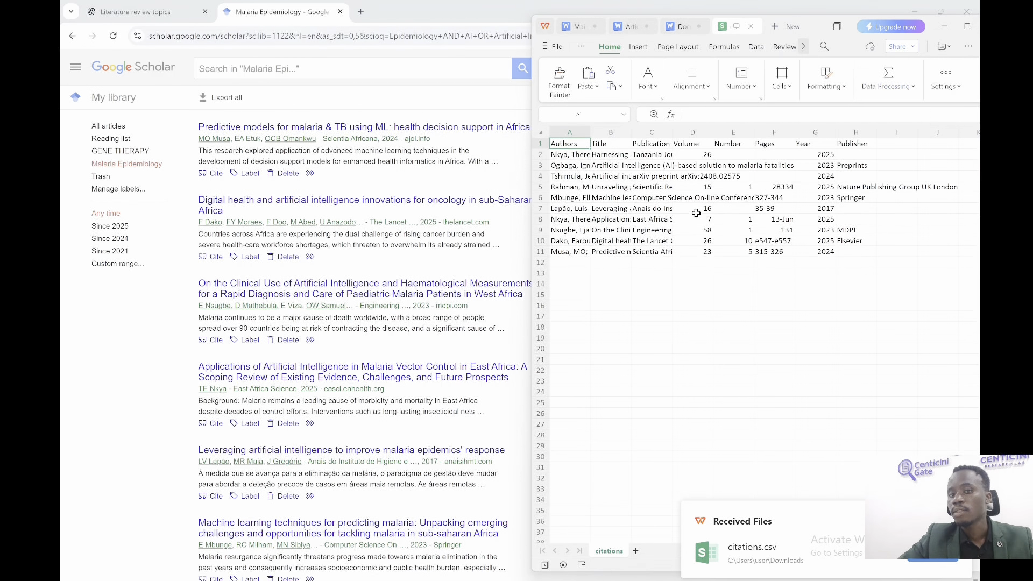
Inspect the volume and publisher entries in the citations spreadsheet, and close the file
{"action": "left_click", "coordinate": [693, 225]}
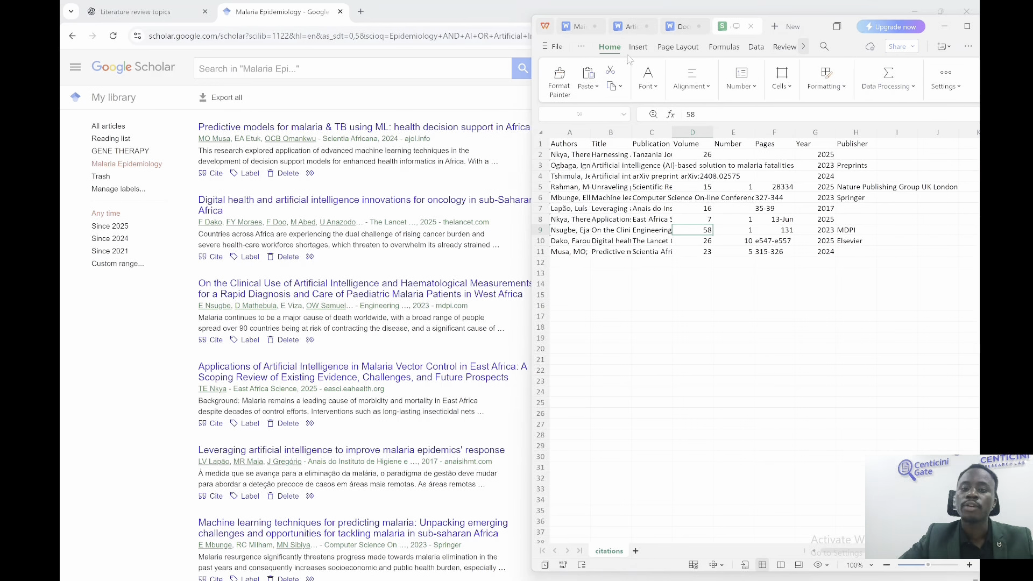
{"action": "left_click", "coordinate": [838, 183]}
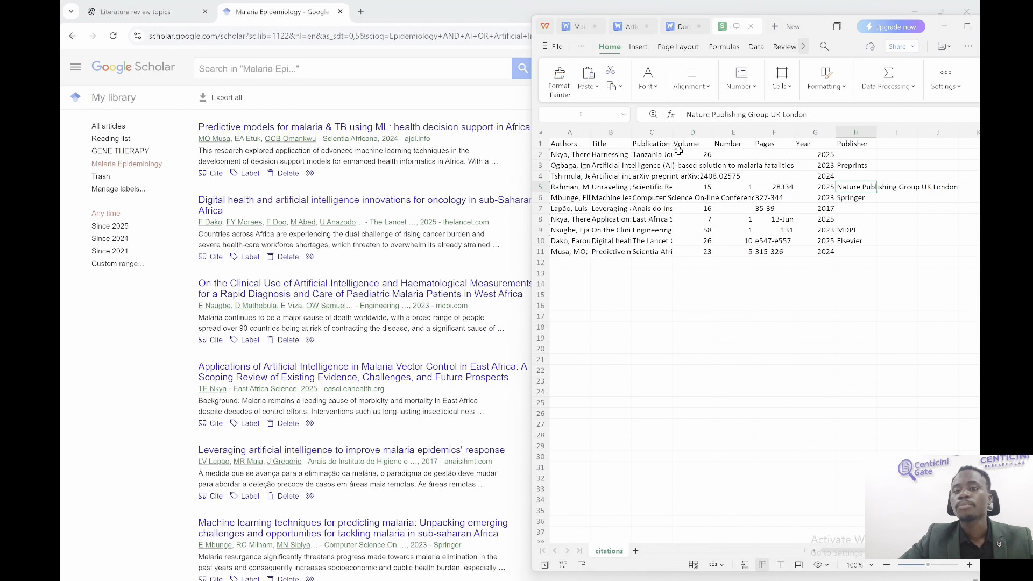
{"action": "left_click", "coordinate": [751, 27]}
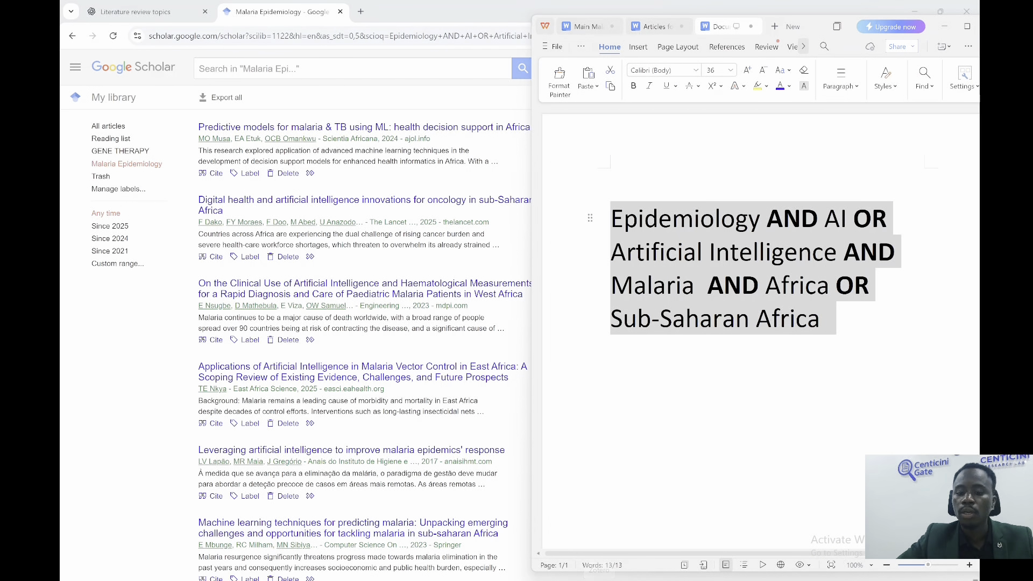
Check the export formats offered for the Malaria Epidemiology articles in Google Scholar
{"action": "left_click", "coordinate": [645, 580]}
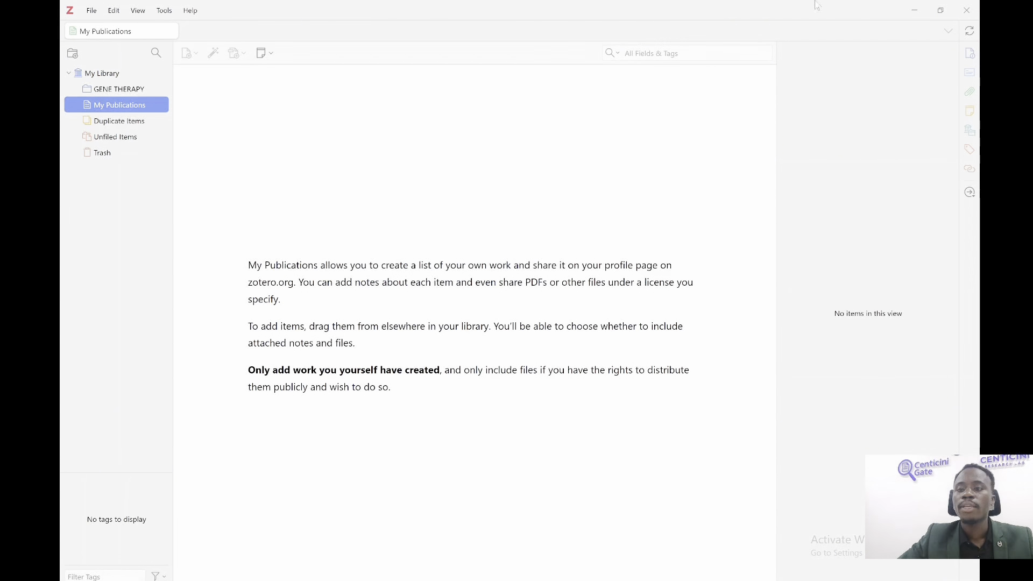
{"action": "left_click", "coordinate": [915, 10]}
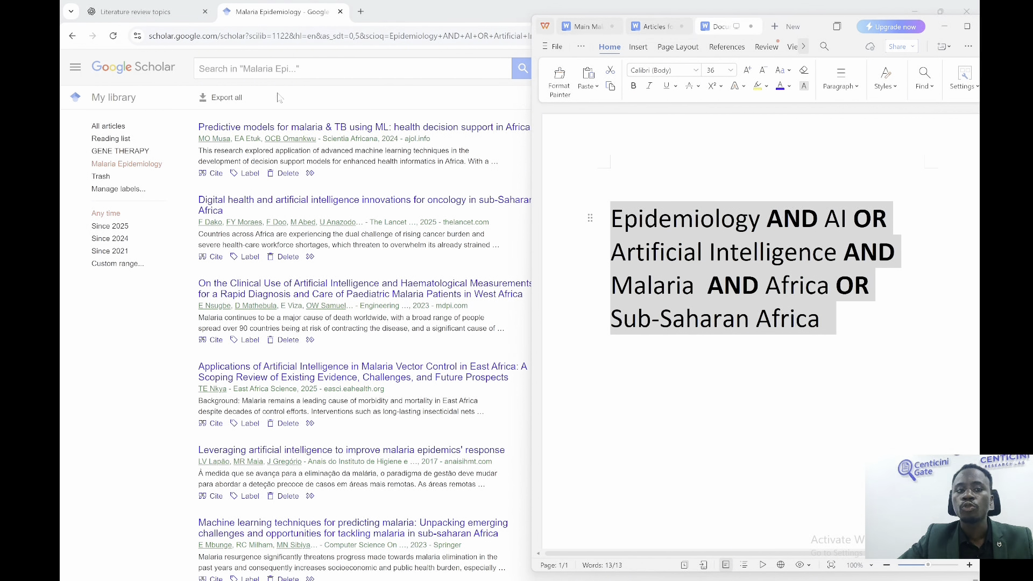
{"action": "left_click", "coordinate": [219, 99]}
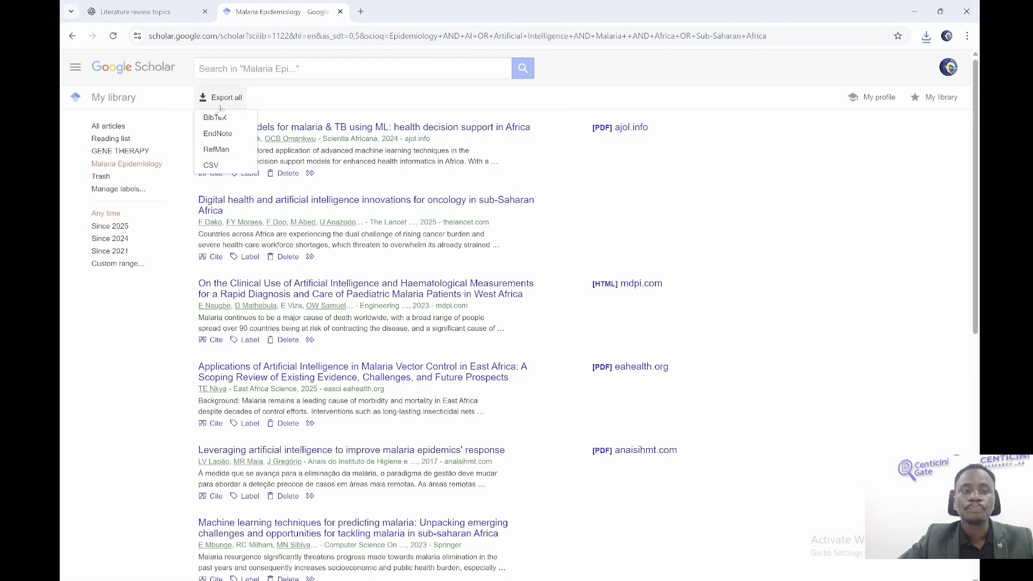
{"action": "left_click", "coordinate": [793, 177]}
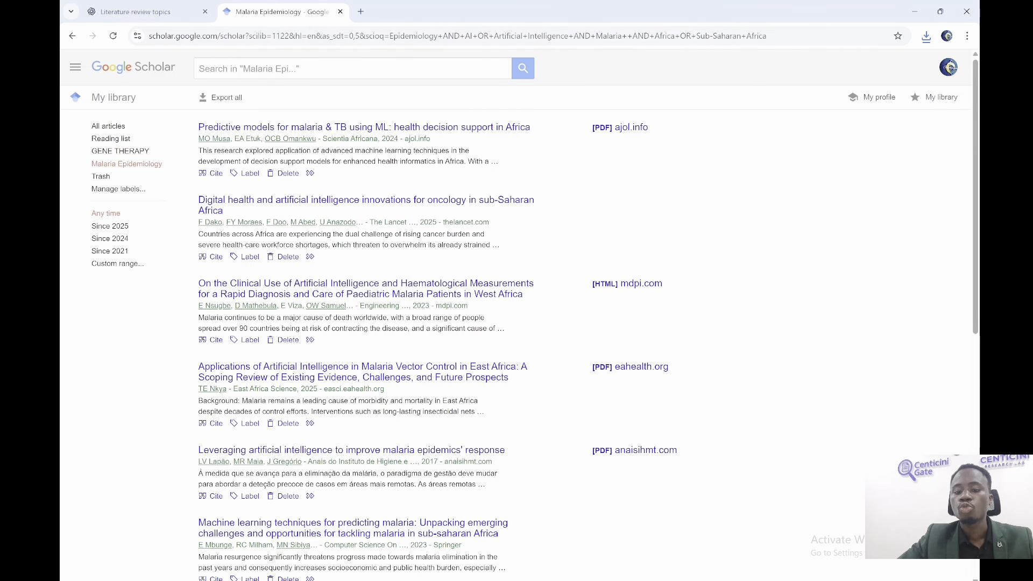
Switch to Zotero and create a collection named Malaria Epidemiology in My Library
{"action": "left_click", "coordinate": [646, 580]}
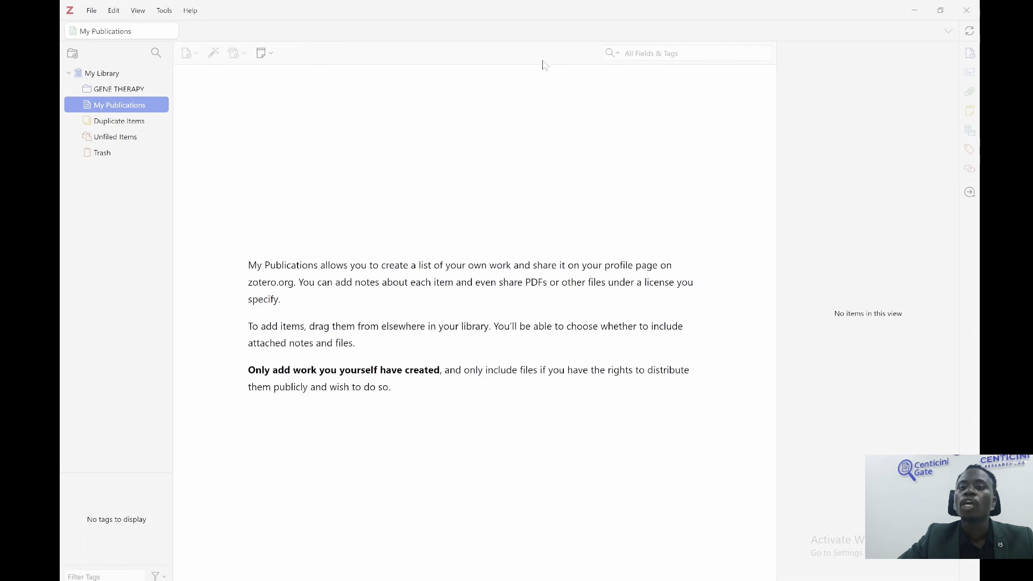
{"action": "left_click", "coordinate": [91, 11]}
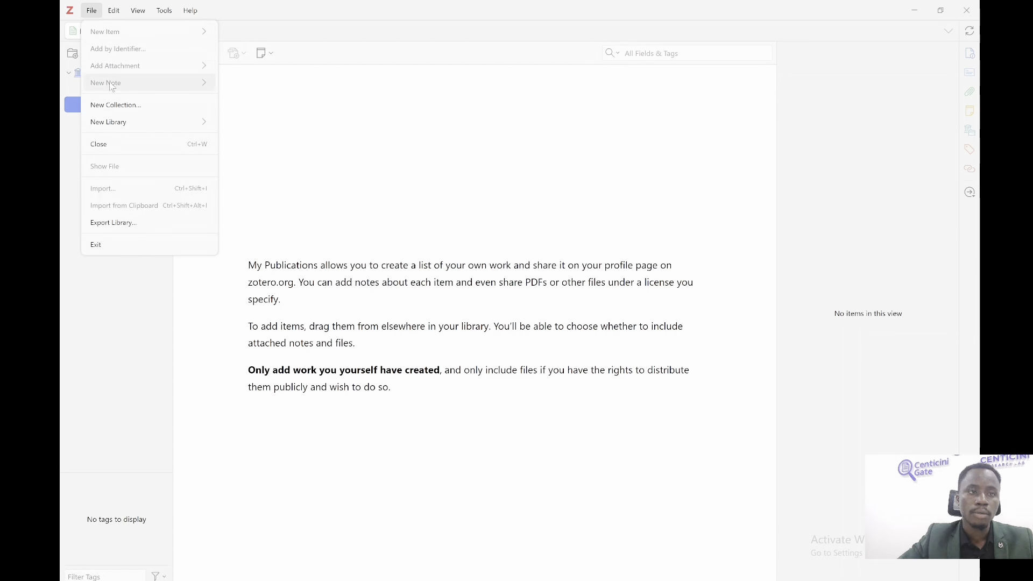
{"action": "left_click", "coordinate": [124, 111]}
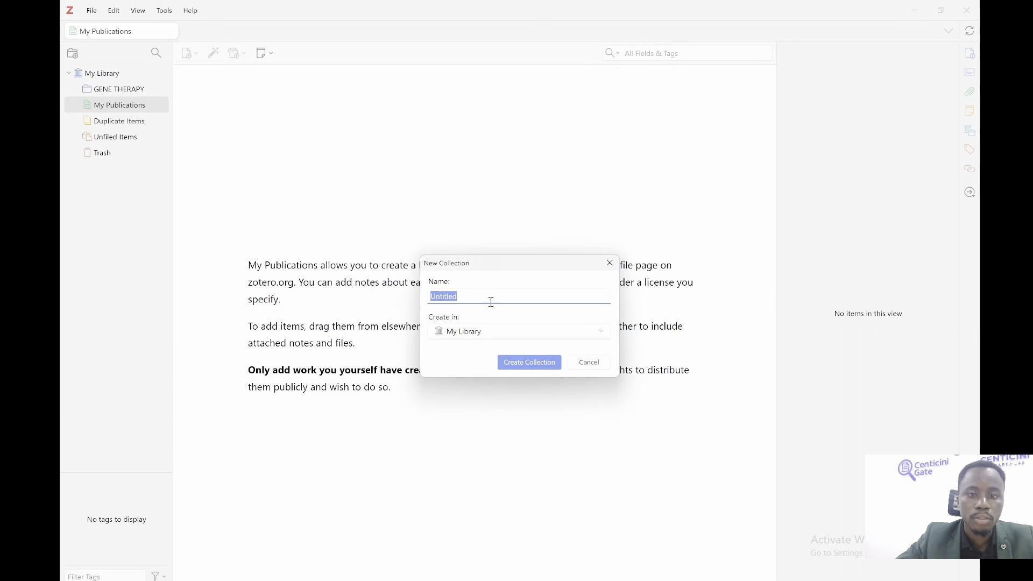
{"action": "type", "text": "Malaria Epidemi"}
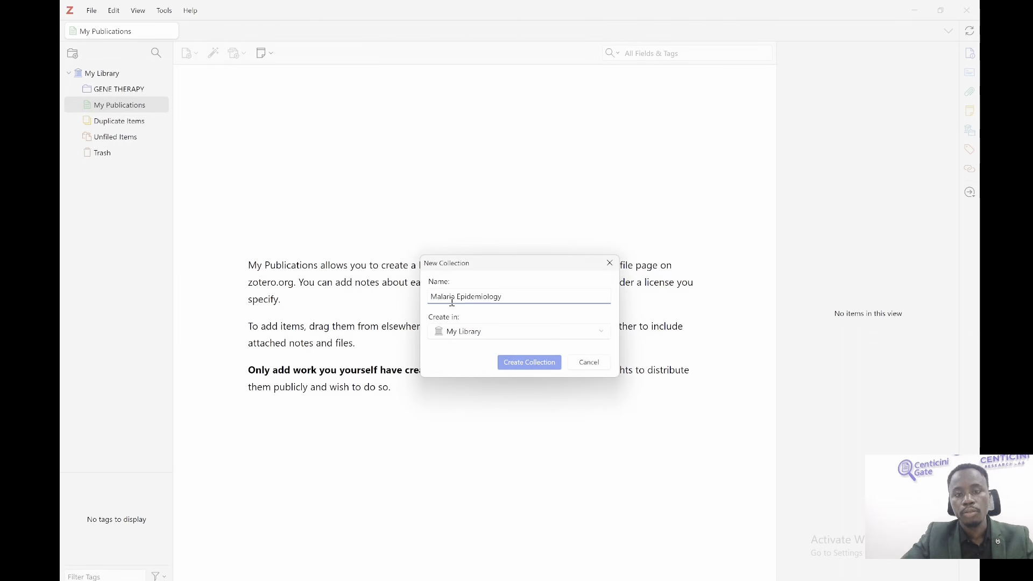
{"action": "type", "text": "ology"}
{"action": "key", "text": "Return"}
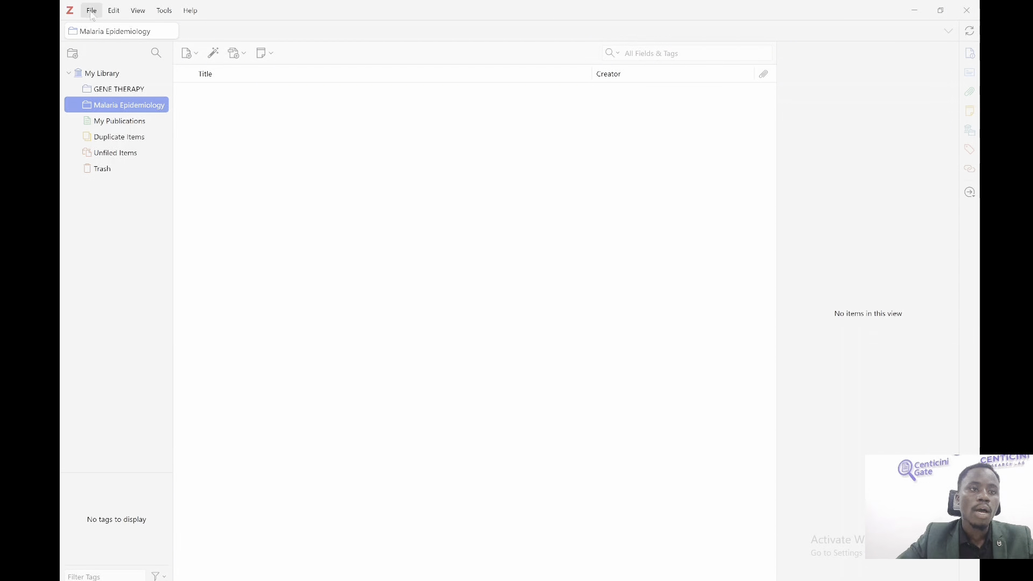
Import the Research Information citations file from the Downloads folder into the Zotero library
{"action": "left_click", "coordinate": [92, 11]}
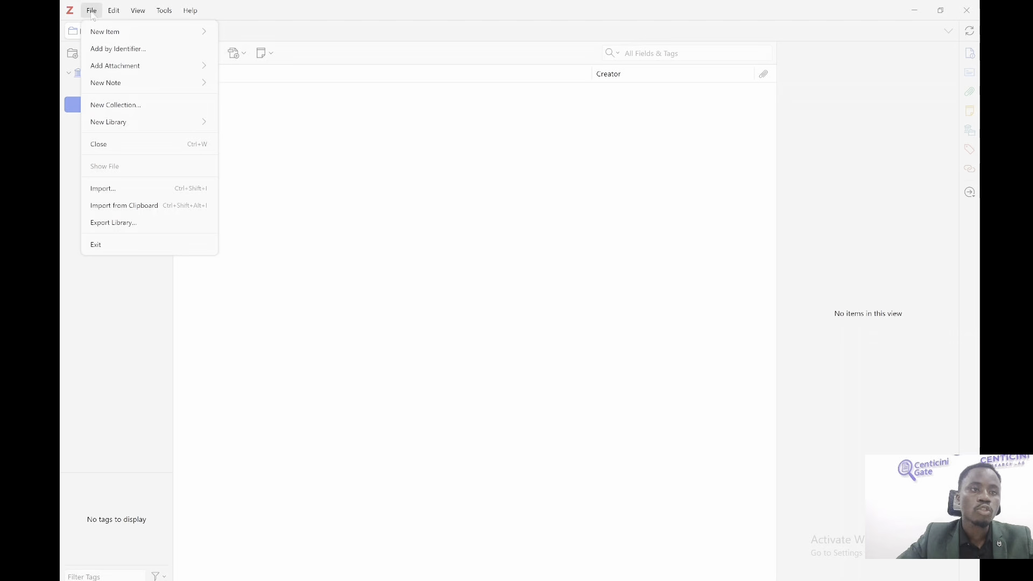
{"action": "left_click", "coordinate": [103, 189]}
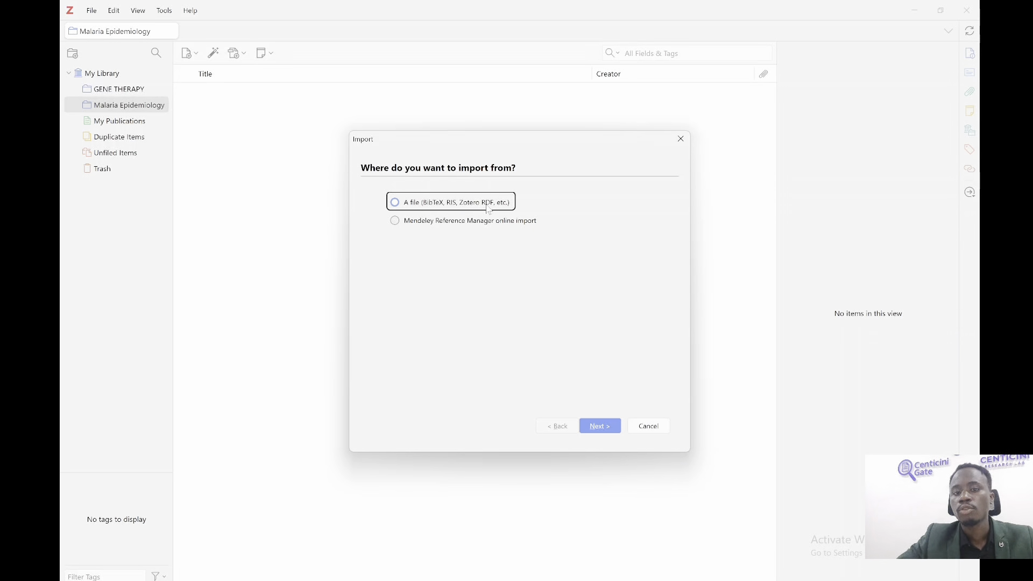
{"action": "left_click", "coordinate": [597, 425]}
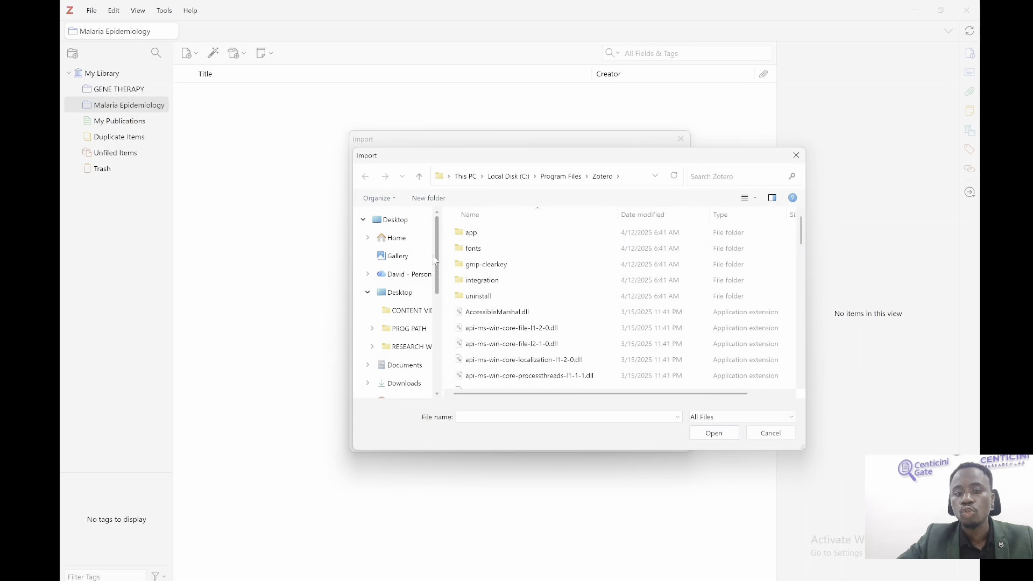
{"action": "scroll", "coordinate": [437, 262], "scroll_direction": "down", "scroll_amount": 2}
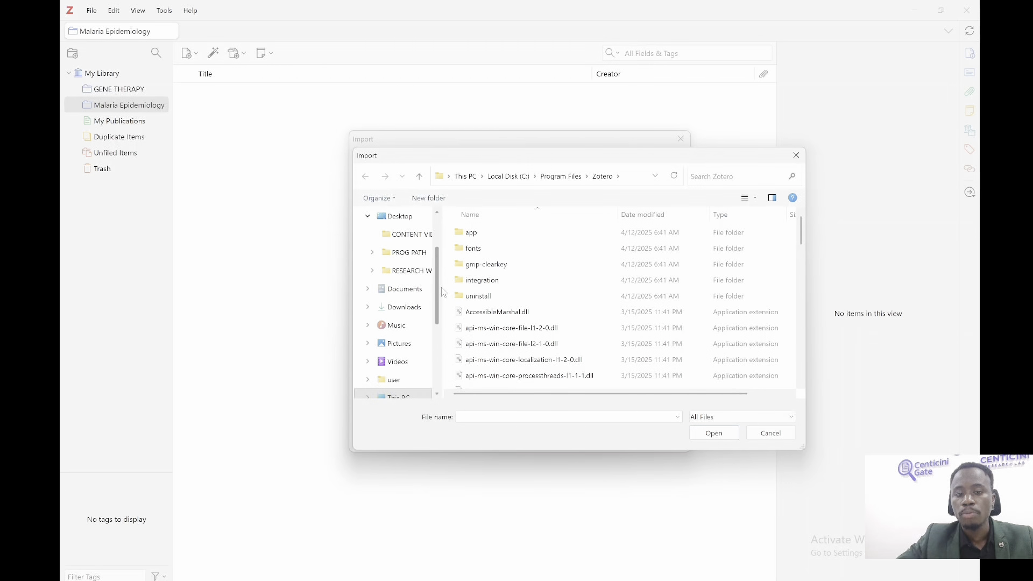
{"action": "left_click", "coordinate": [405, 308]}
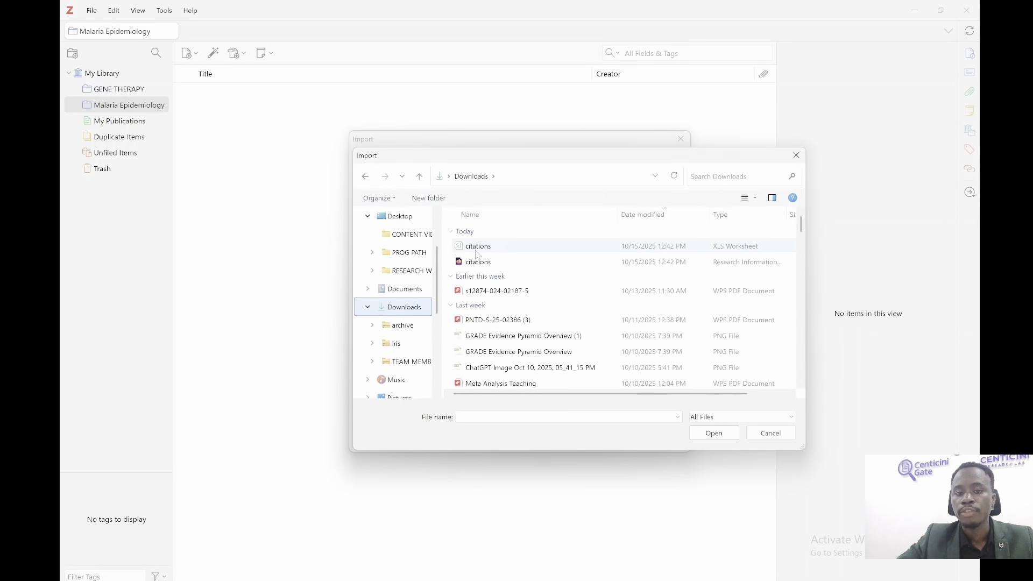
{"action": "double_click", "coordinate": [500, 262]}
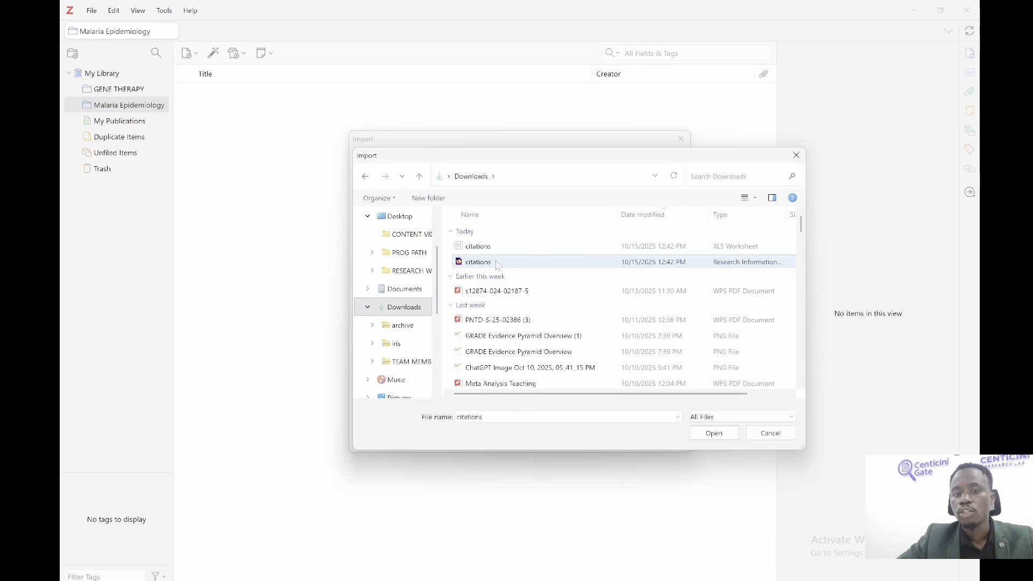
{"action": "left_click", "coordinate": [597, 426]}
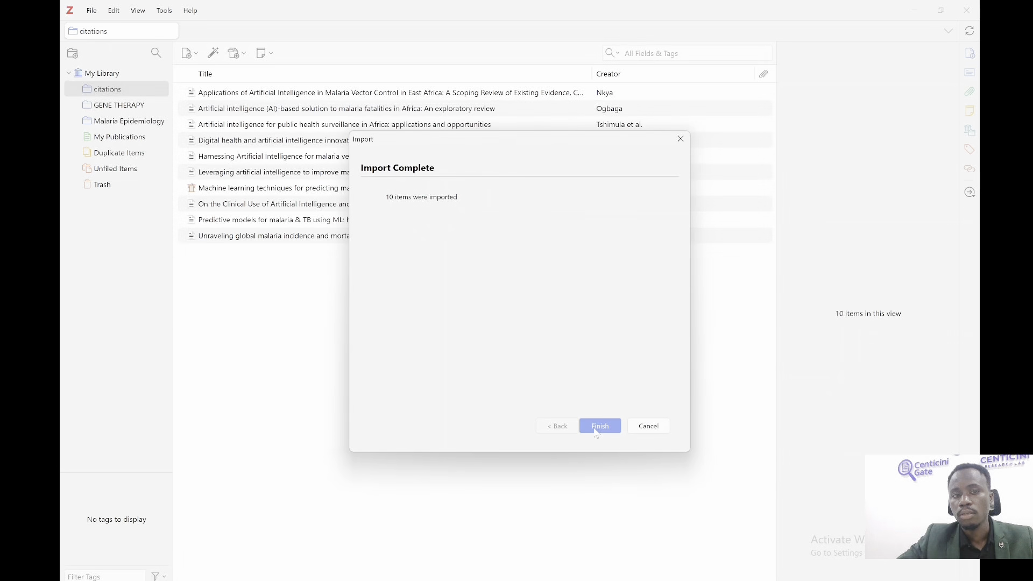
{"action": "left_click", "coordinate": [598, 428]}
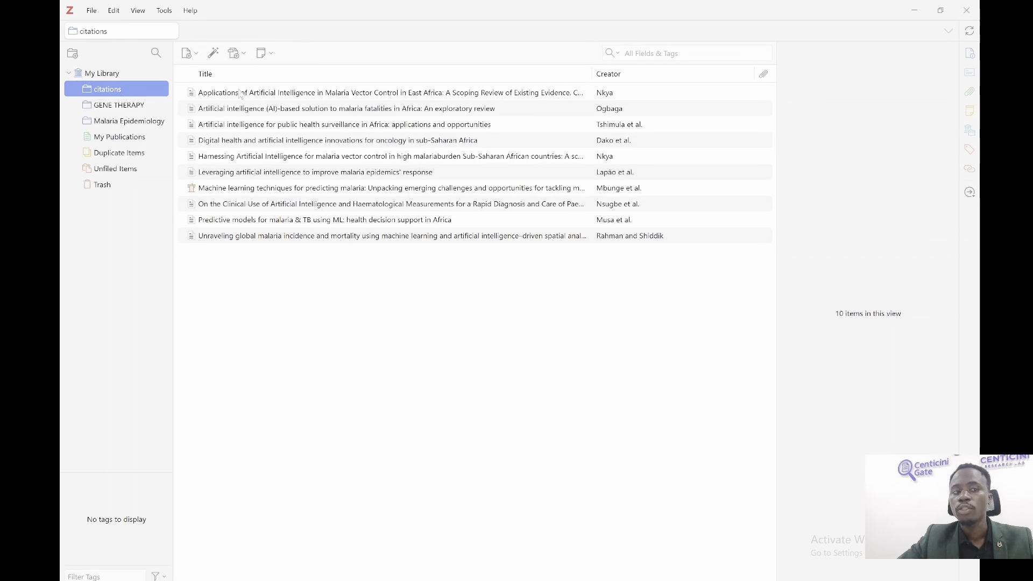
Move the imported citations collection into Malaria Epidemiology and rename it My AI Refs
{"action": "left_click_drag", "start_coordinate": [106, 100], "coordinate": [115, 126]}
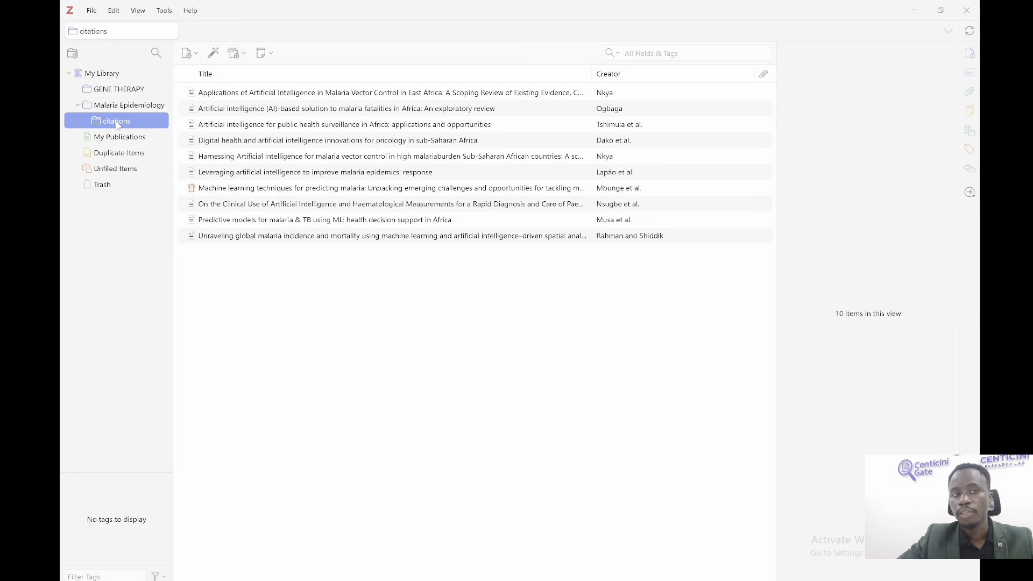
{"action": "left_click", "coordinate": [118, 122]}
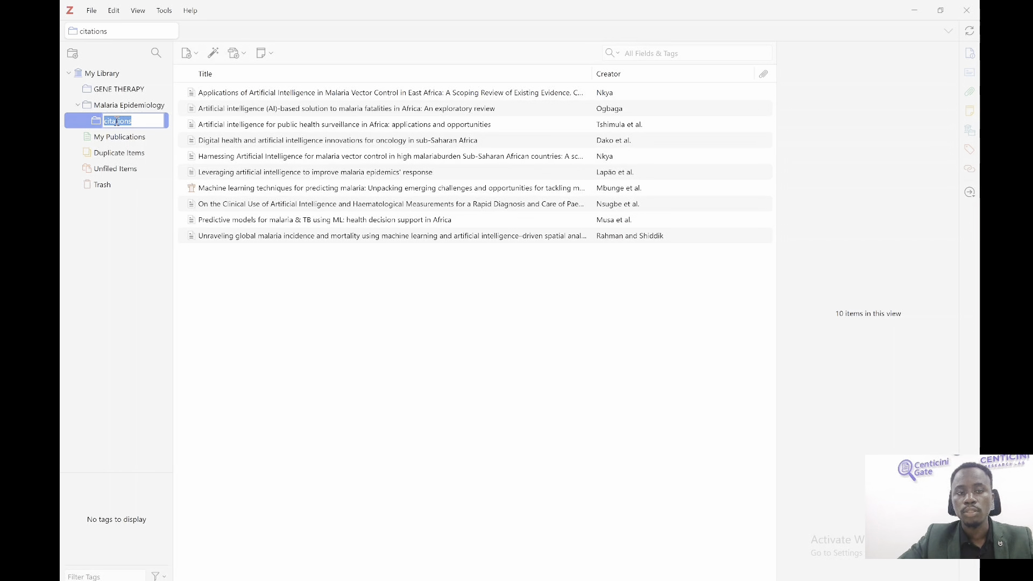
{"action": "type", "text": "My AI Refs"}
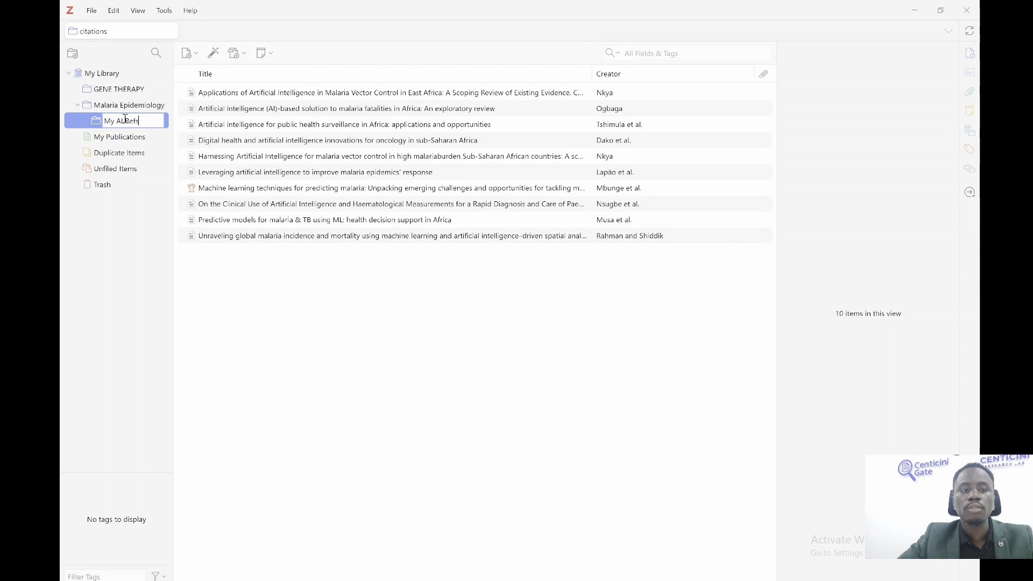
{"action": "key", "text": "Return"}
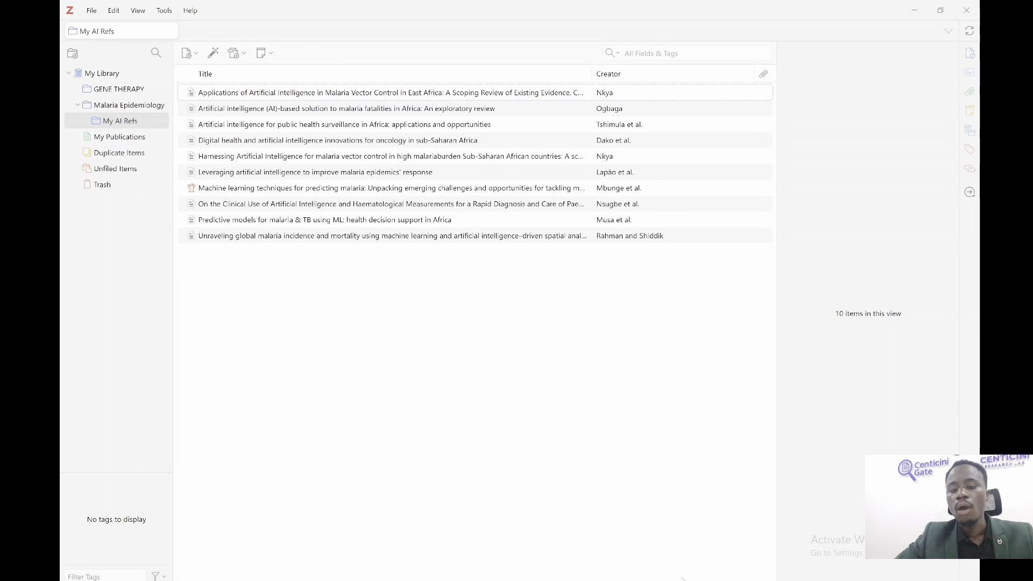
Switch to WPS, show the Main Malaria Manuscript document and maximize its window
{"action": "key", "text": "alt+Tab"}
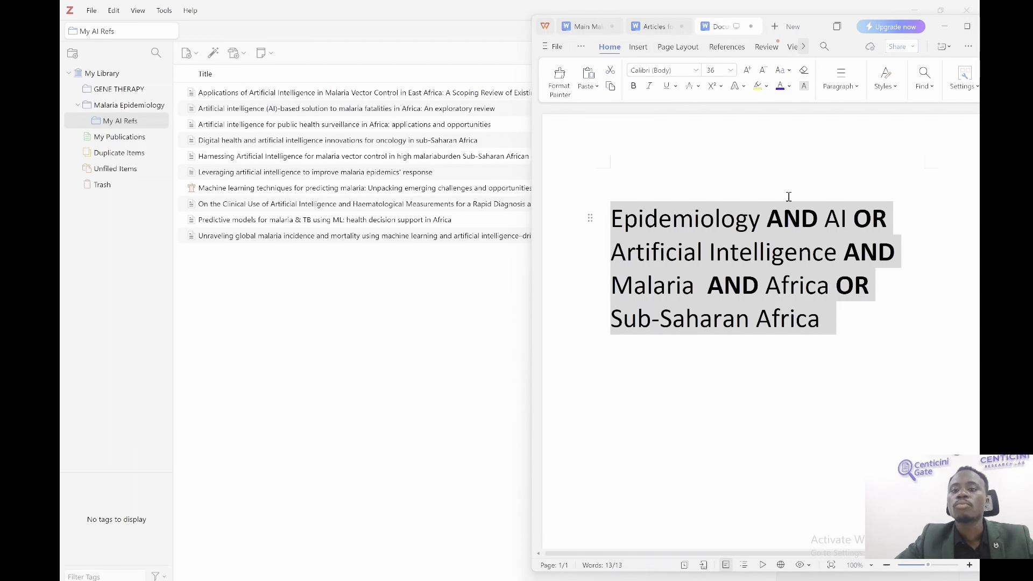
{"action": "left_click", "coordinate": [591, 28]}
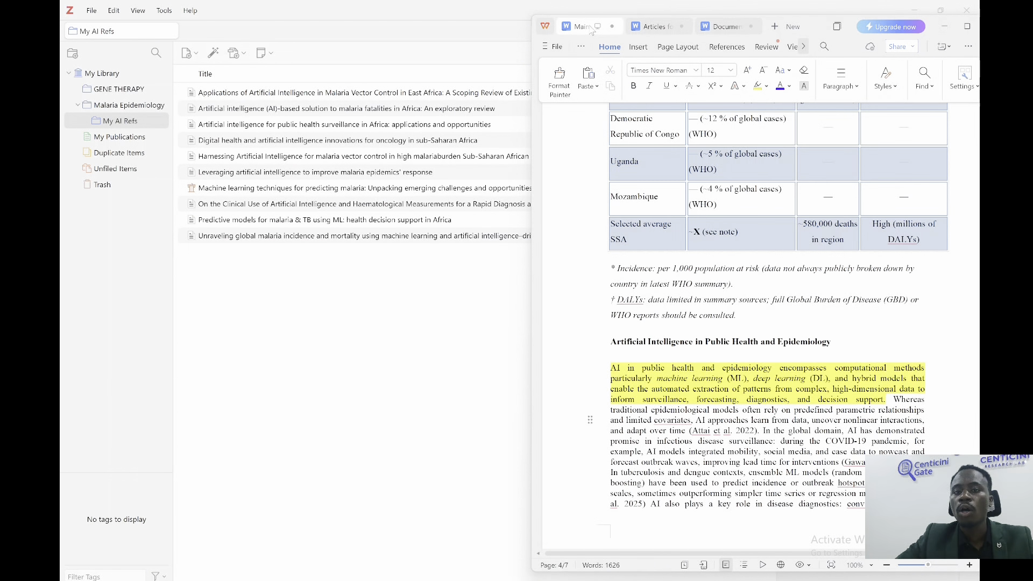
{"action": "left_click", "coordinate": [776, 342]}
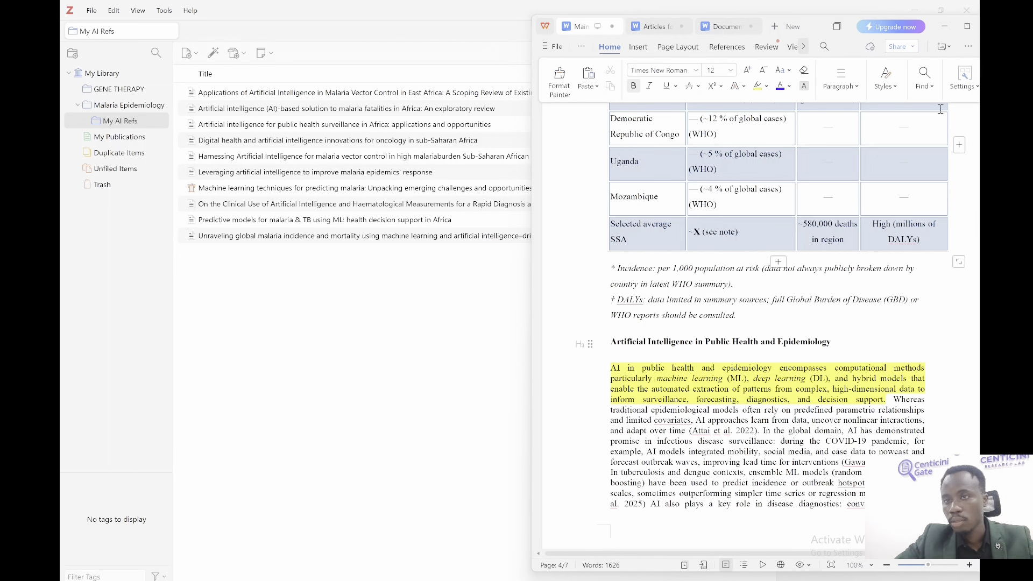
{"action": "left_click", "coordinate": [967, 26]}
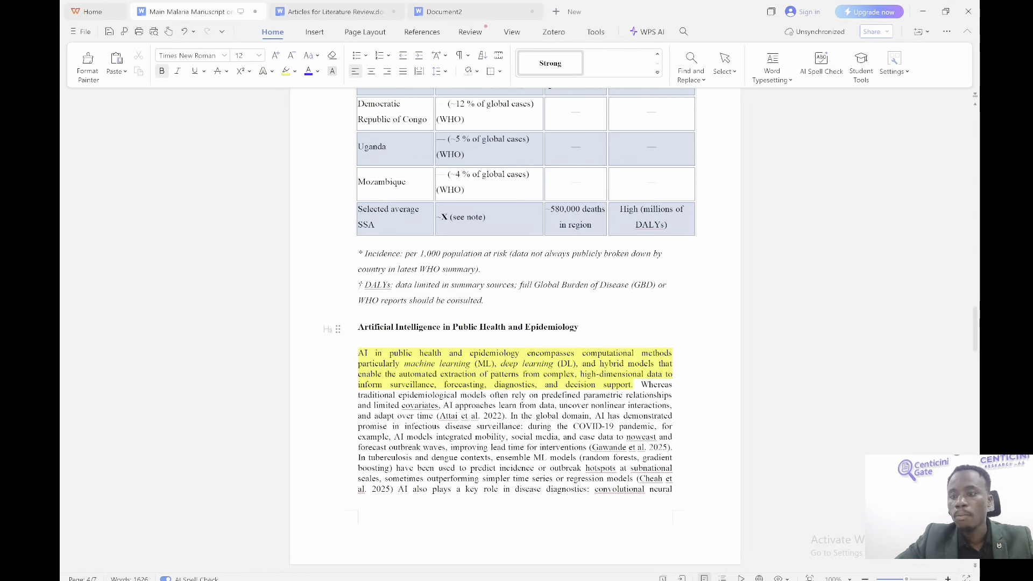
Examine the Introduction sentence beginning "These disproportionately high figures" as a place that needs a citation
{"action": "left_click_drag", "start_coordinate": [976, 340], "coordinate": [979, 129]}
{"action": "left_click_drag", "start_coordinate": [444, 443], "coordinate": [475, 377]}
{"action": "scroll", "coordinate": [482, 511], "scroll_direction": "down", "scroll_amount": 2}
{"action": "left_click", "coordinate": [475, 375]}
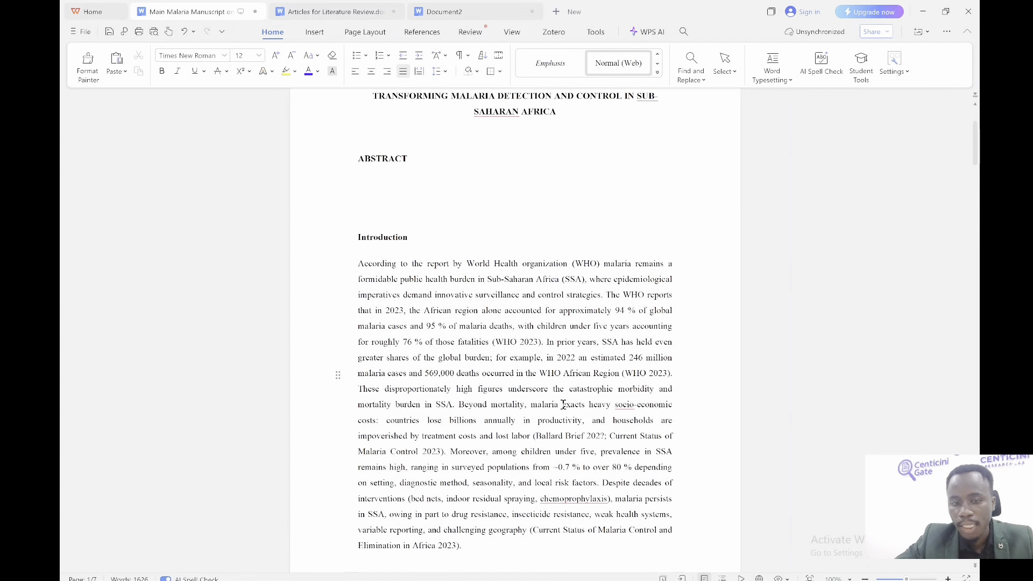
{"action": "left_click_drag", "start_coordinate": [358, 388], "coordinate": [455, 407]}
{"action": "left_click", "coordinate": [456, 409]}
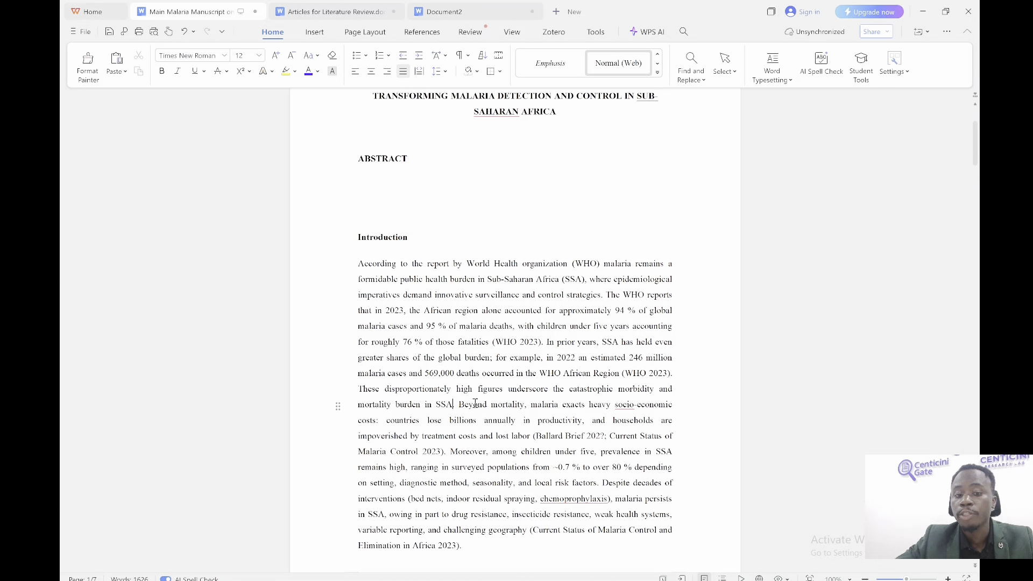
{"action": "left_click_drag", "start_coordinate": [459, 405], "coordinate": [359, 391]}
{"action": "left_click", "coordinate": [361, 394]}
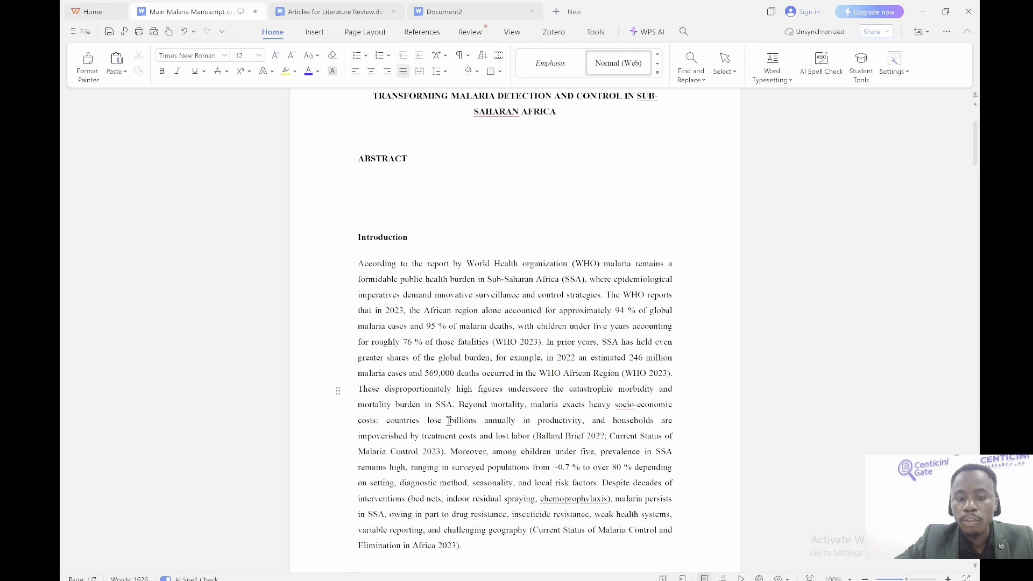
Show the Zotero citation commands and look through the manuscript between its title and the REFERENCES heading
{"action": "left_click", "coordinate": [562, 33]}
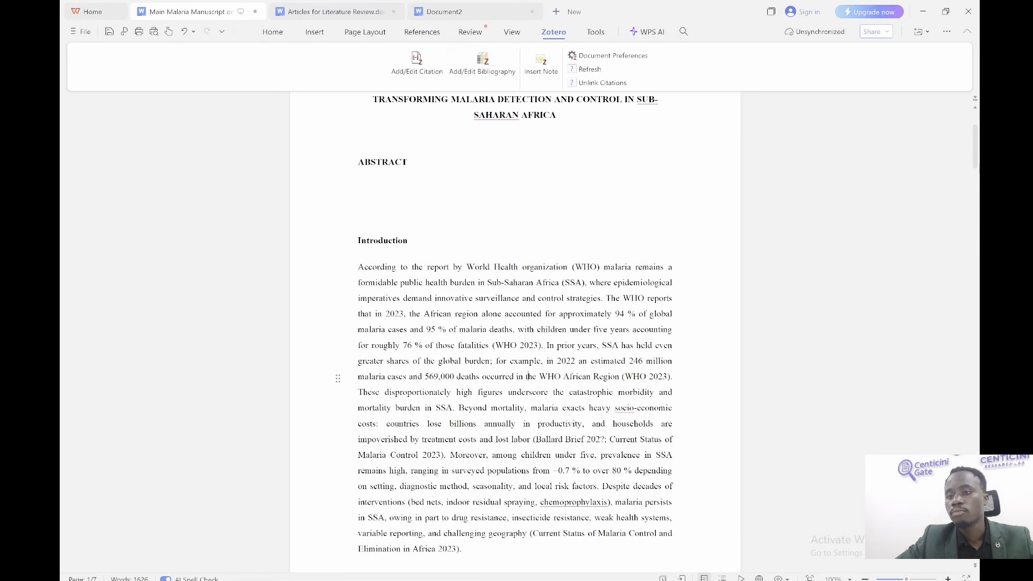
{"action": "left_click_drag", "start_coordinate": [977, 134], "coordinate": [966, 431]}
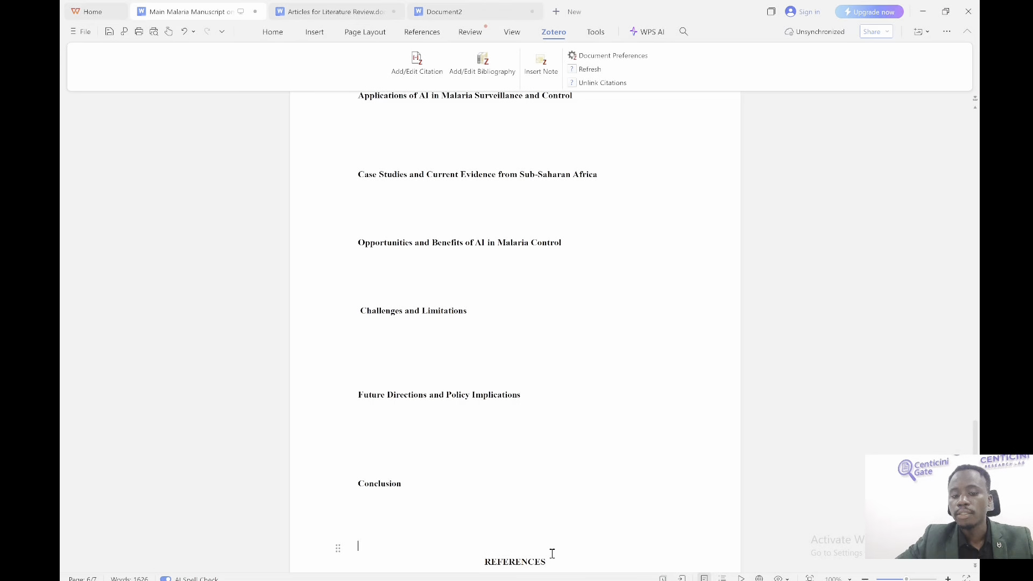
{"action": "scroll", "coordinate": [576, 563], "scroll_direction": "down", "scroll_amount": 1}
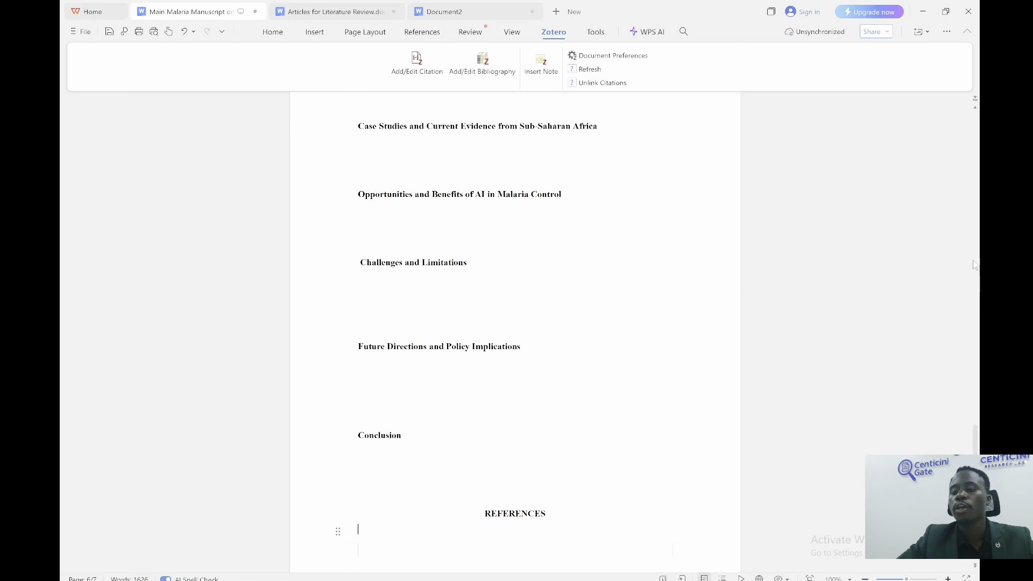
{"action": "left_click", "coordinate": [977, 400]}
{"action": "left_click_drag", "start_coordinate": [977, 400], "coordinate": [975, 218]}
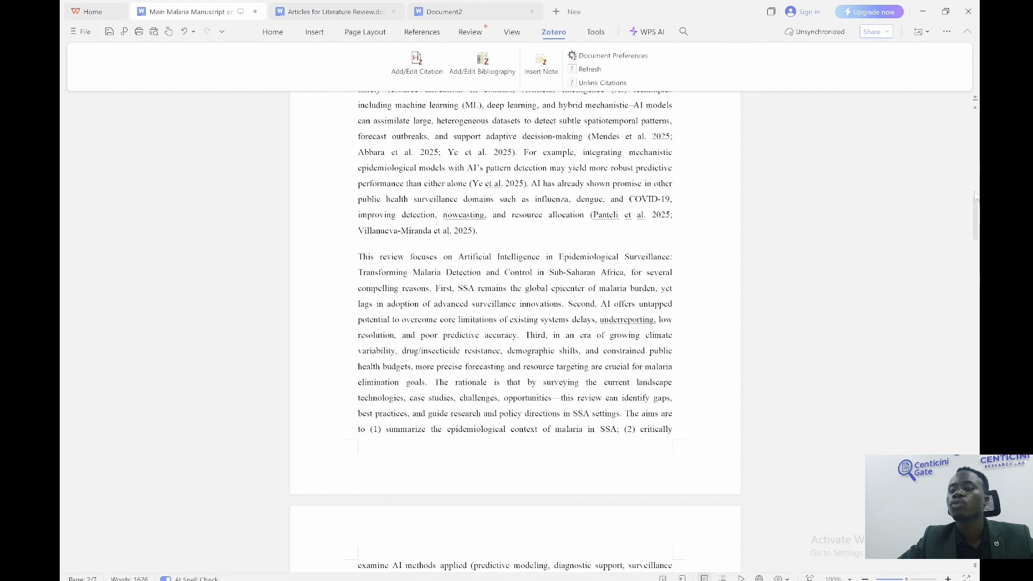
{"action": "left_click", "coordinate": [976, 153]}
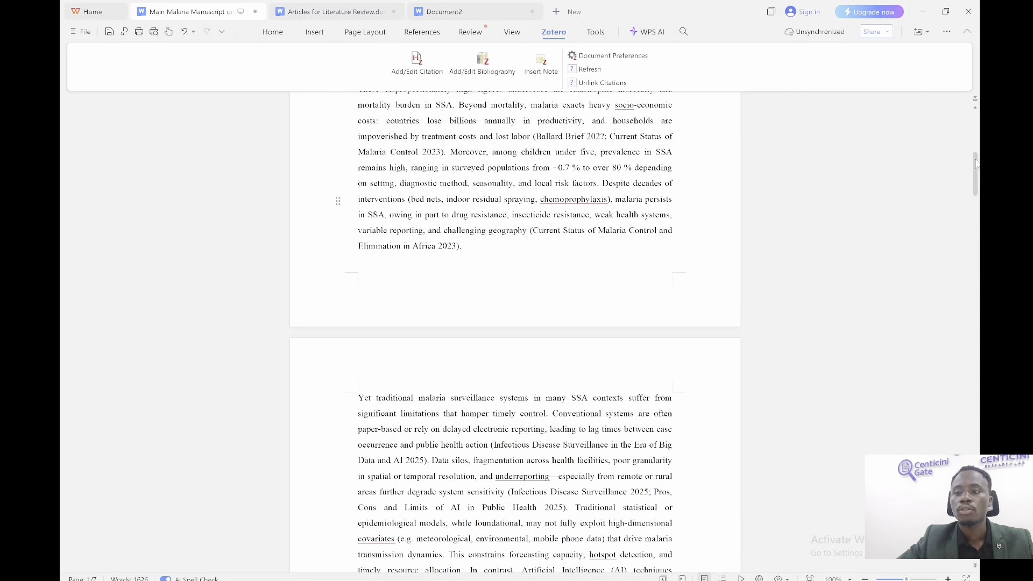
{"action": "scroll", "coordinate": [578, 238], "scroll_direction": "up", "scroll_amount": 8}
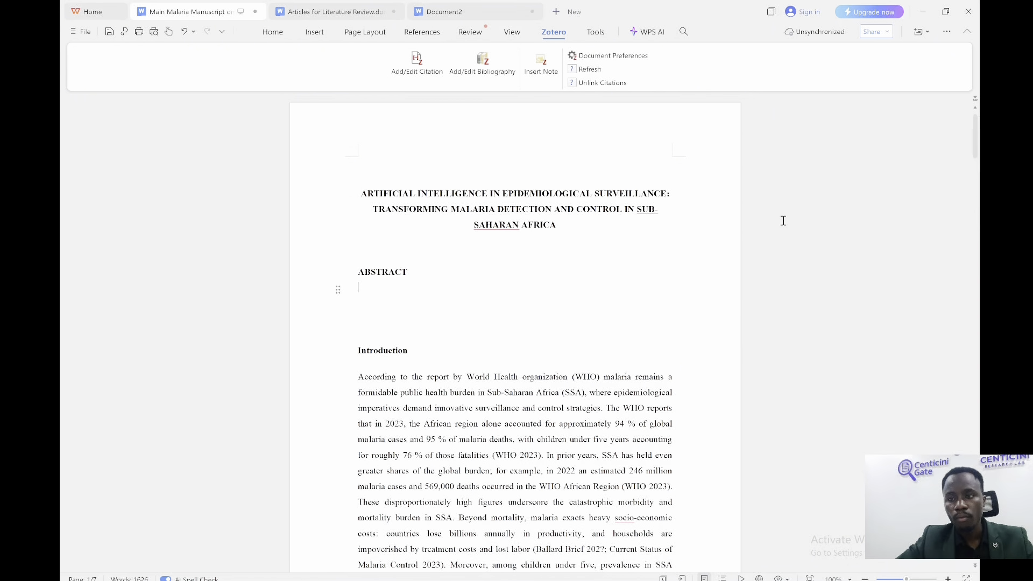
{"action": "left_click_drag", "start_coordinate": [973, 138], "coordinate": [956, 415]}
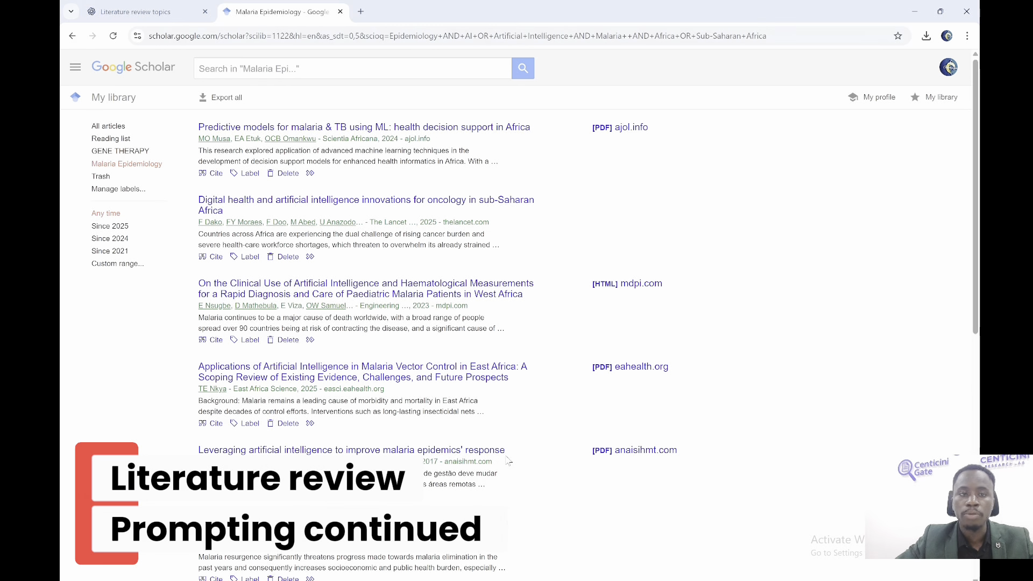
Switch to the ChatGPT conversation and copy outline section 4, Applications of AI in Malaria Surveillance and Control, with its four bullets into the prompt
{"action": "left_click", "coordinate": [139, 9]}
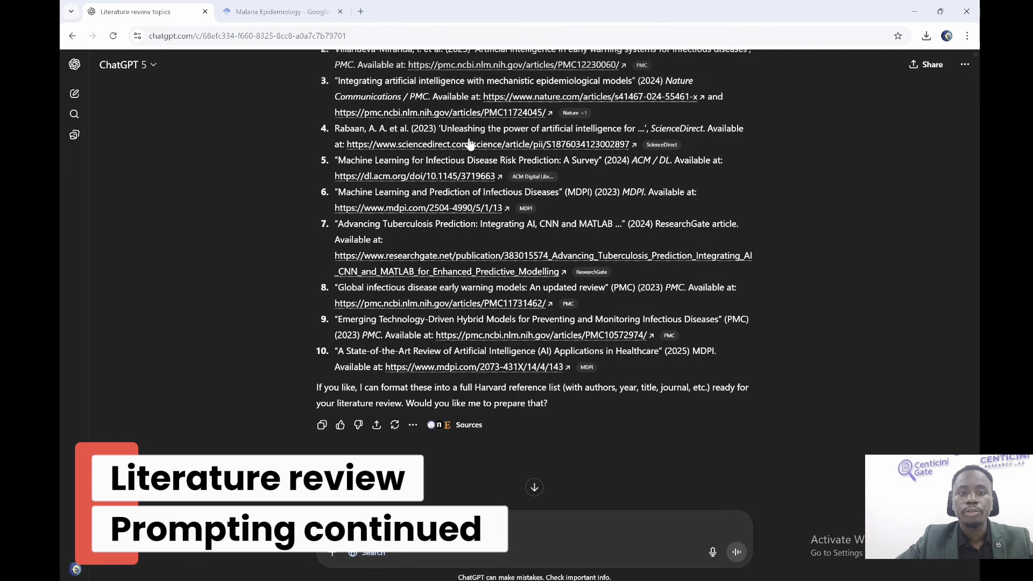
{"action": "left_click_drag", "start_coordinate": [976, 544], "coordinate": [977, 151]}
{"action": "scroll", "coordinate": [348, 253], "scroll_direction": "up", "scroll_amount": 3}
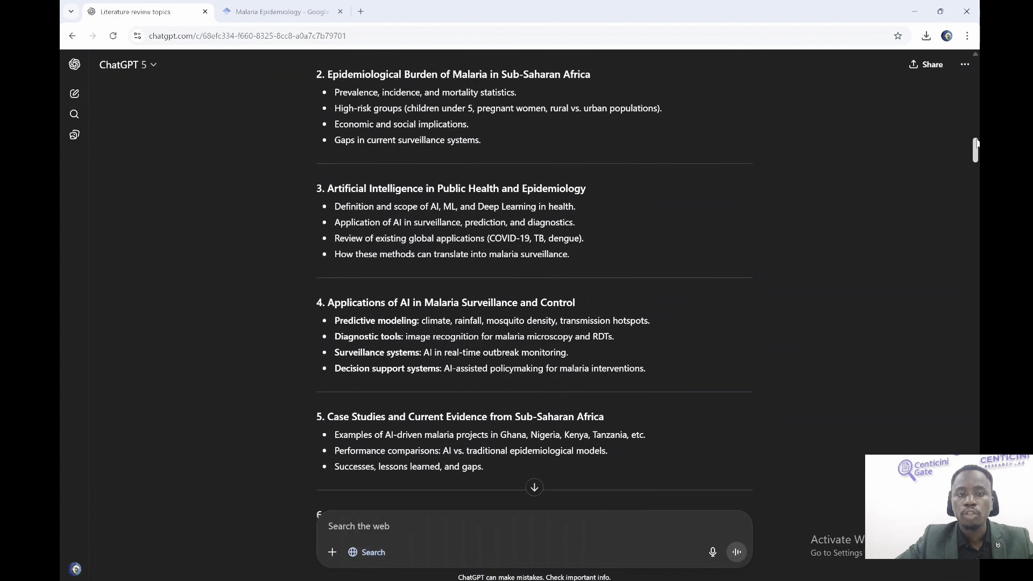
{"action": "left_click_drag", "start_coordinate": [655, 364], "coordinate": [296, 291]}
{"action": "key", "text": "ctrl+c"}
{"action": "left_click", "coordinate": [363, 525]}
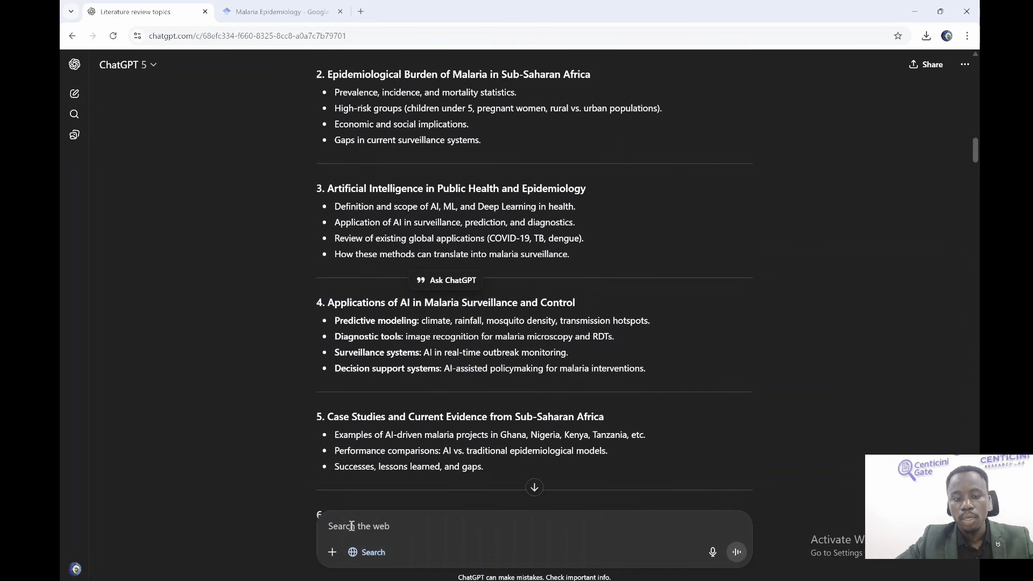
{"action": "key", "text": "ctrl+v"}
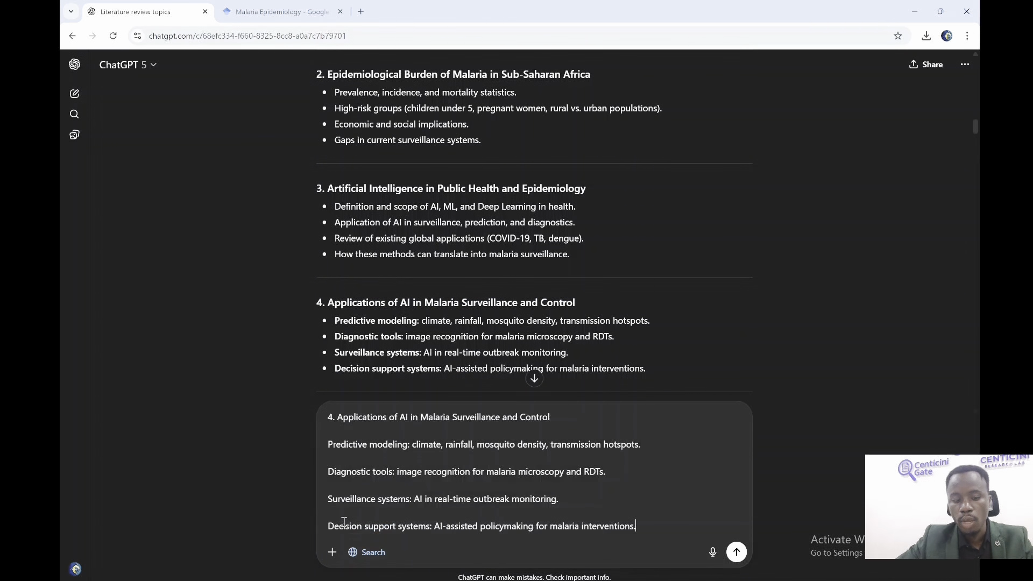
Reuse the earlier "Using Harvard citations references discuss this..." instructions above the section 4 outline in the unsent prompt, leaving blank lines between them
{"action": "left_click", "coordinate": [976, 114]}
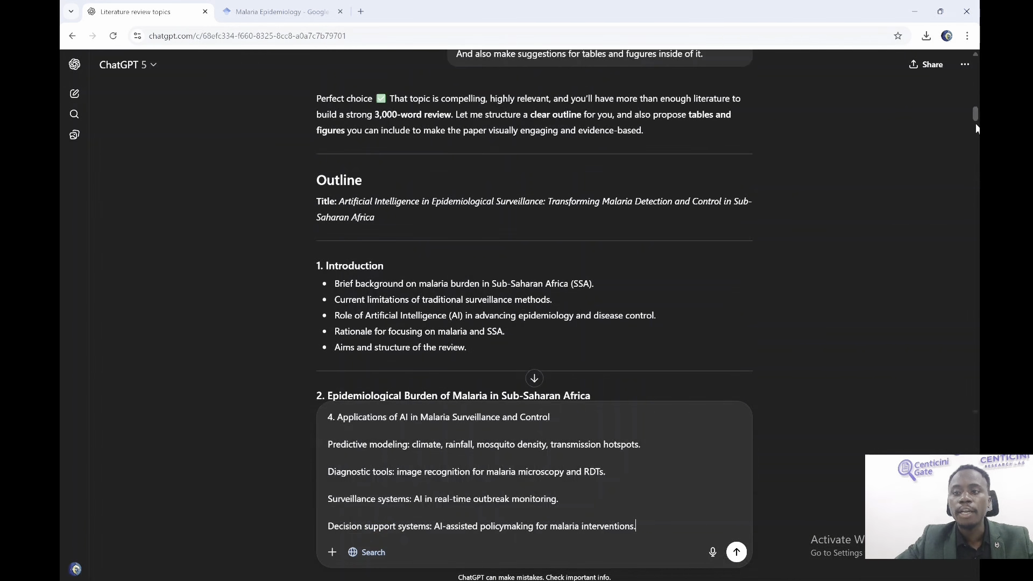
{"action": "left_click_drag", "start_coordinate": [975, 115], "coordinate": [975, 348]}
{"action": "scroll", "coordinate": [645, 105], "scroll_direction": "up", "scroll_amount": 6}
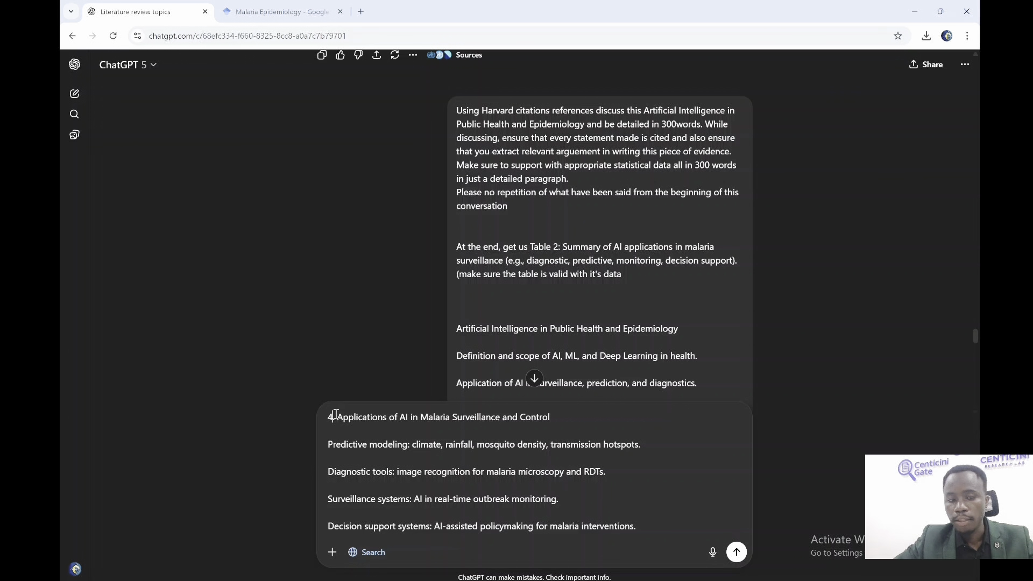
{"action": "key", "text": "shift+Return"}
{"action": "type", "text": "Using Harvard citations references discuss this Artificial Intelligence in Public Health and Epidemiology and be detailed in 300words. While discussing, ensure that every statement made is cited and also ensure that you extract relevant arguement in writing this piece of evidence. Make sure to support with appropriate statistical data all in 300 words in just a detailed paragraph."}
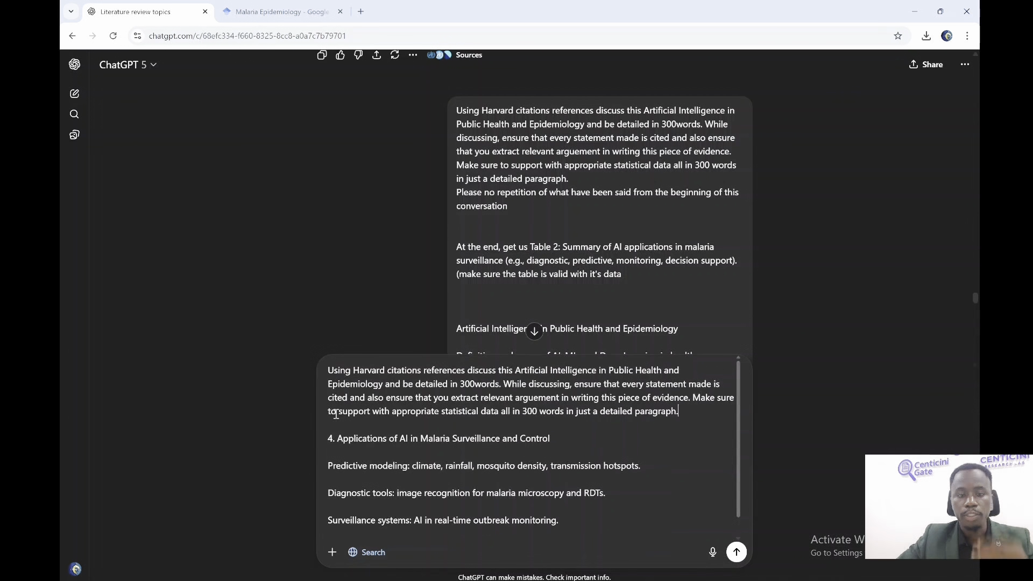
{"action": "key", "text": "shift+Return"}
{"action": "key", "text": "shift+Return"}
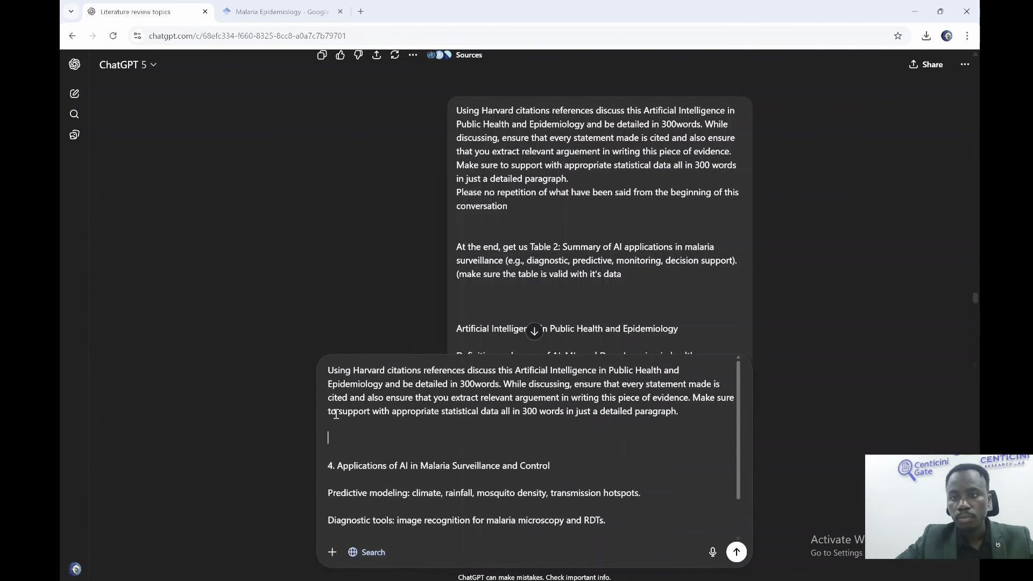
Locate Table 2, Summary of AI Applications in Malaria Surveillance, in the conversation and reduce the WPS manuscript window from full screen to compare it
{"action": "left_click_drag", "start_coordinate": [974, 297], "coordinate": [976, 339]}
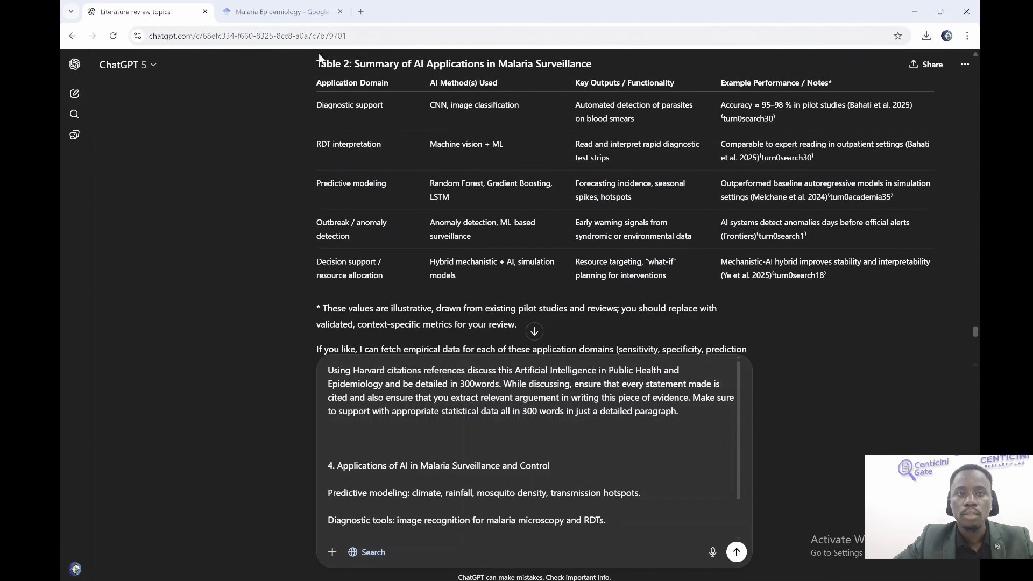
{"action": "left_click_drag", "start_coordinate": [318, 60], "coordinate": [537, 299]}
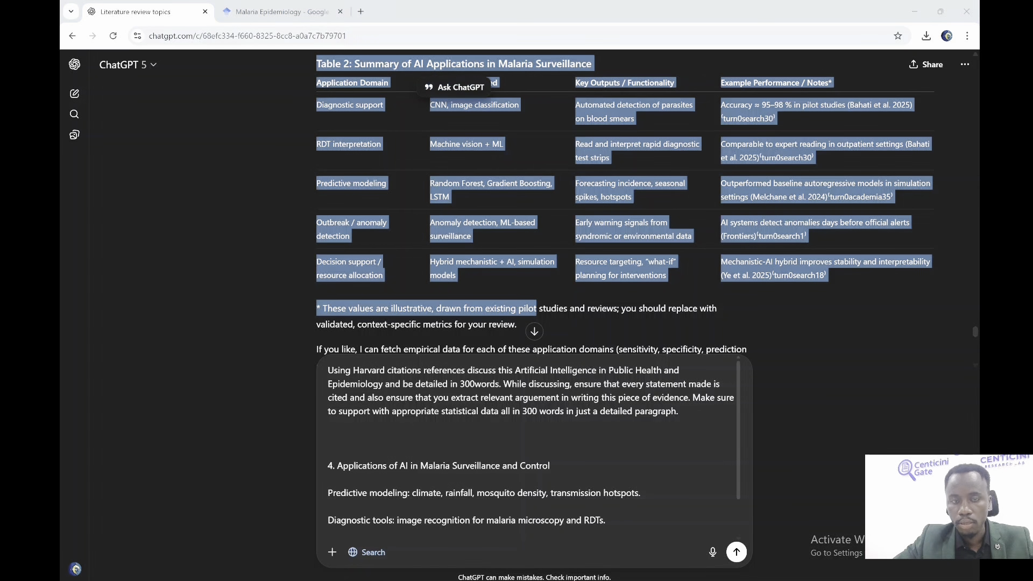
{"action": "key", "text": "alt+Tab"}
{"action": "left_click", "coordinate": [948, 12]}
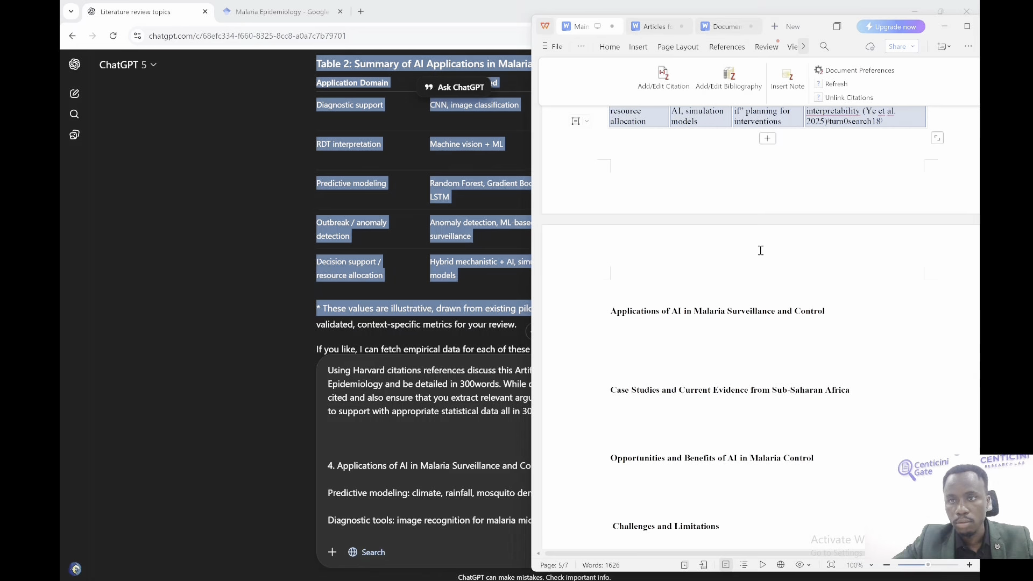
{"action": "left_click", "coordinate": [495, 270]}
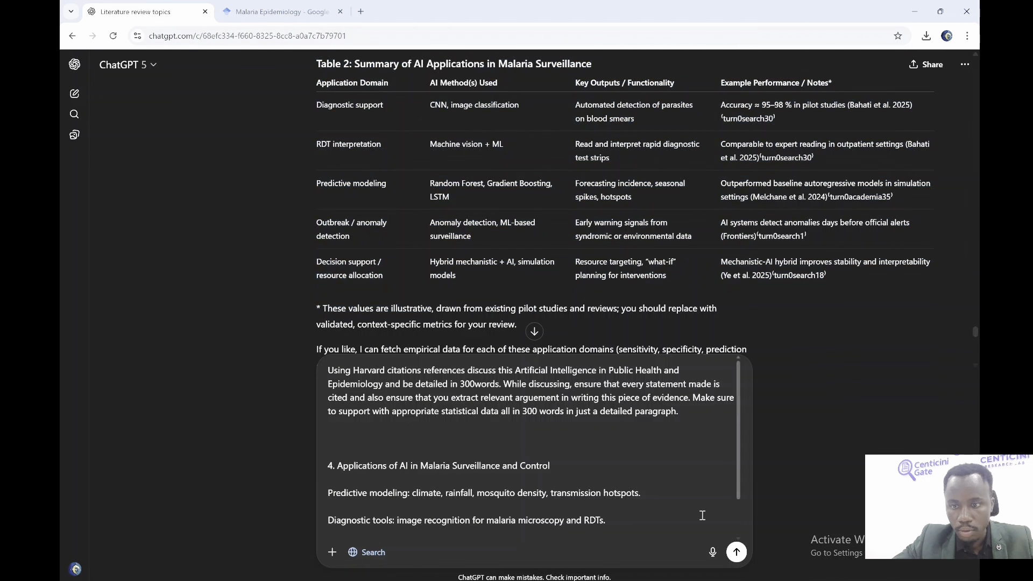
Show the browser side by side with the manuscript and check Table 2 and the Applications of AI in Malaria Surveillance and Control heading
{"action": "scroll", "coordinate": [825, 332], "scroll_direction": "up", "scroll_amount": 3}
{"action": "scroll", "coordinate": [825, 332], "scroll_direction": "up", "scroll_amount": 10}
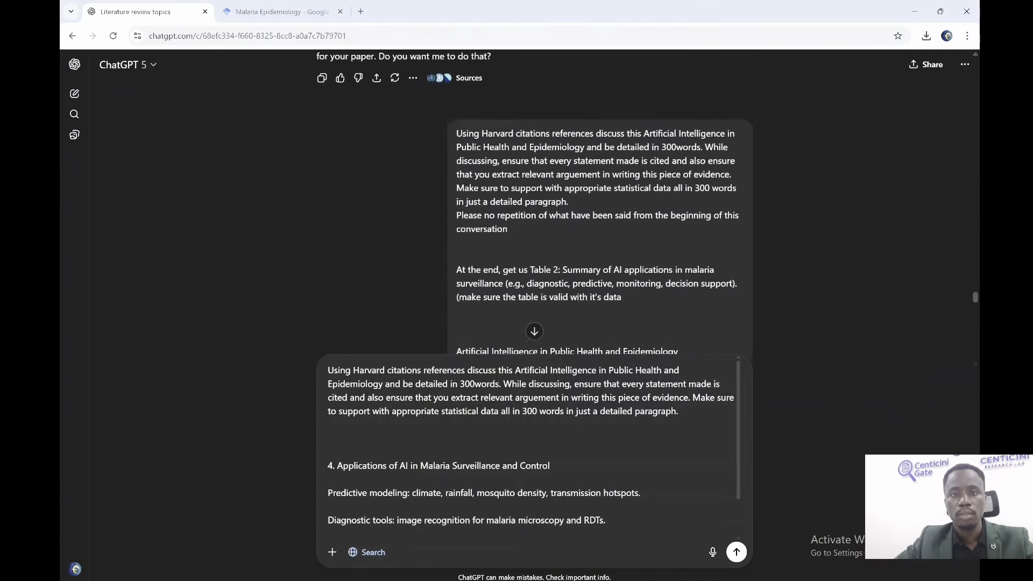
{"action": "scroll", "coordinate": [824, 333], "scroll_direction": "up", "scroll_amount": 12}
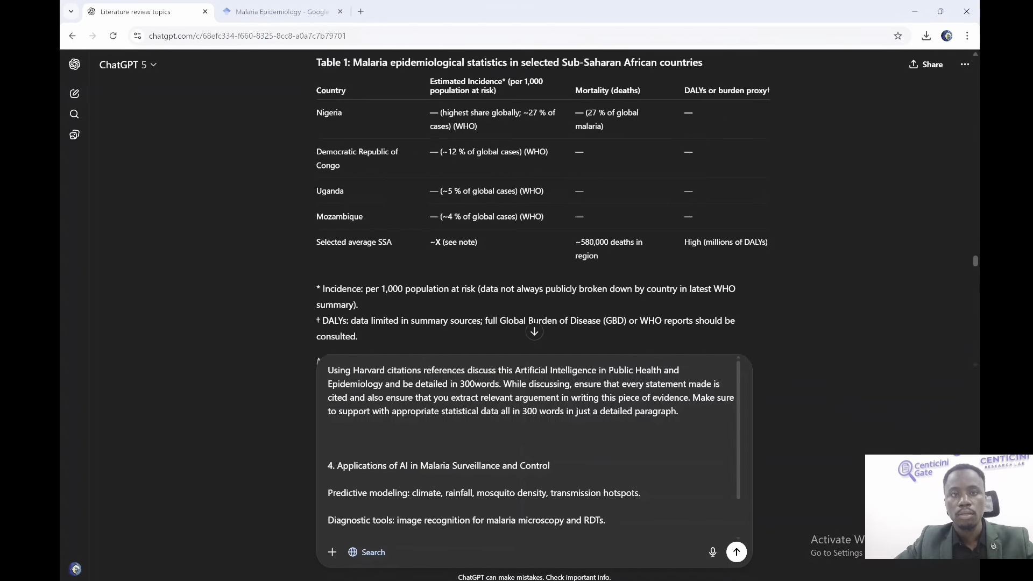
{"action": "scroll", "coordinate": [532, 204], "scroll_direction": "down", "scroll_amount": 15}
{"action": "scroll", "coordinate": [532, 205], "scroll_direction": "down", "scroll_amount": 8}
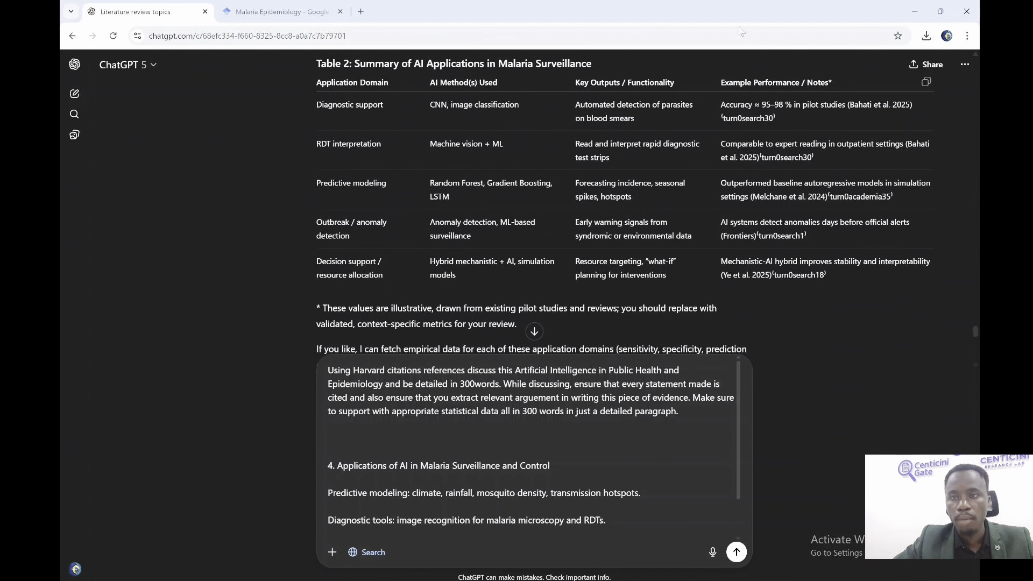
{"action": "left_click", "coordinate": [940, 11]}
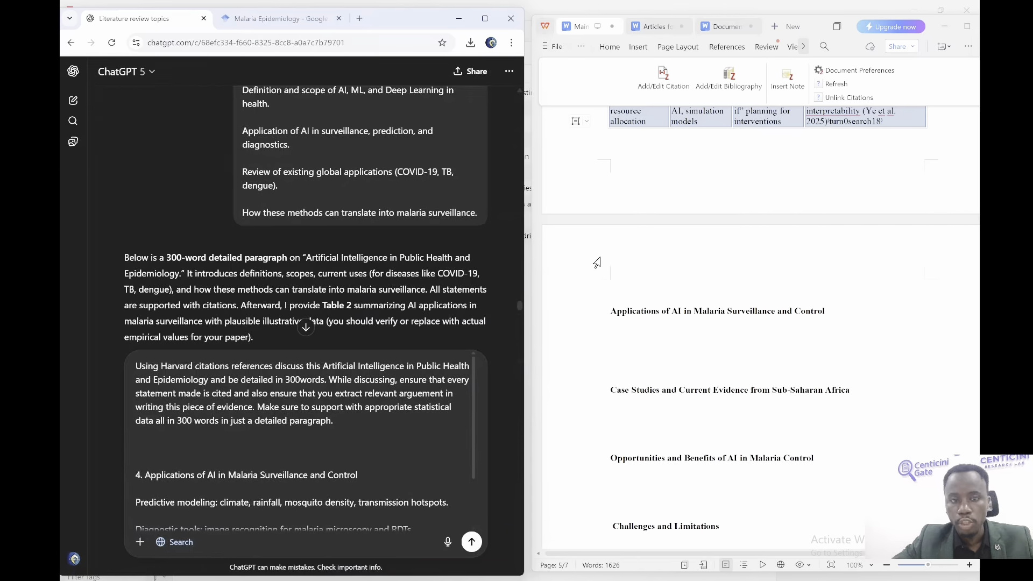
{"action": "scroll", "coordinate": [323, 242], "scroll_direction": "down", "scroll_amount": 15}
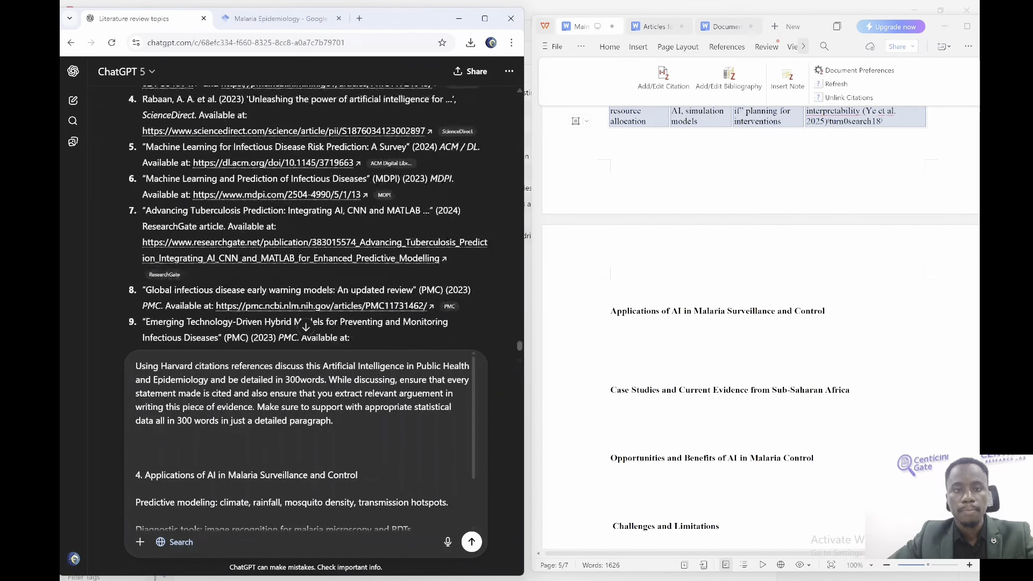
{"action": "scroll", "coordinate": [305, 216], "scroll_direction": "up", "scroll_amount": 5}
{"action": "scroll", "coordinate": [306, 216], "scroll_direction": "down", "scroll_amount": 2}
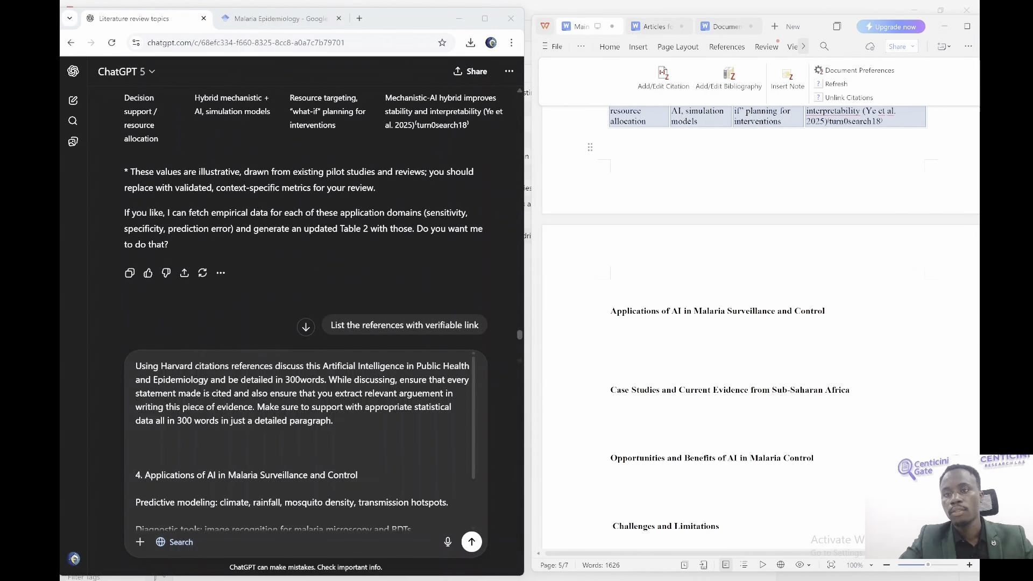
{"action": "scroll", "coordinate": [834, 154], "scroll_direction": "up", "scroll_amount": 3}
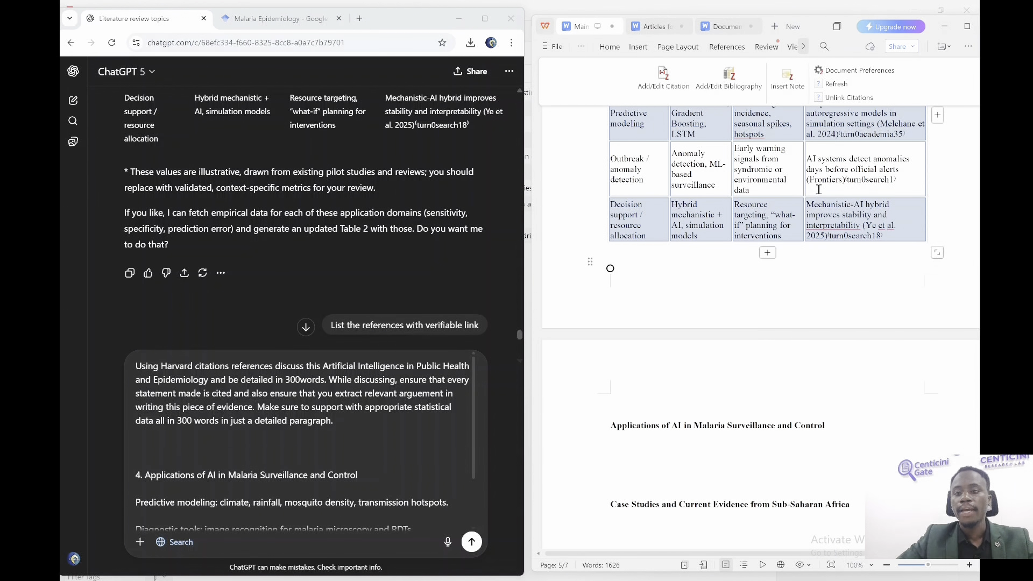
{"action": "left_click", "coordinate": [650, 425]}
{"action": "left_click", "coordinate": [322, 433]}
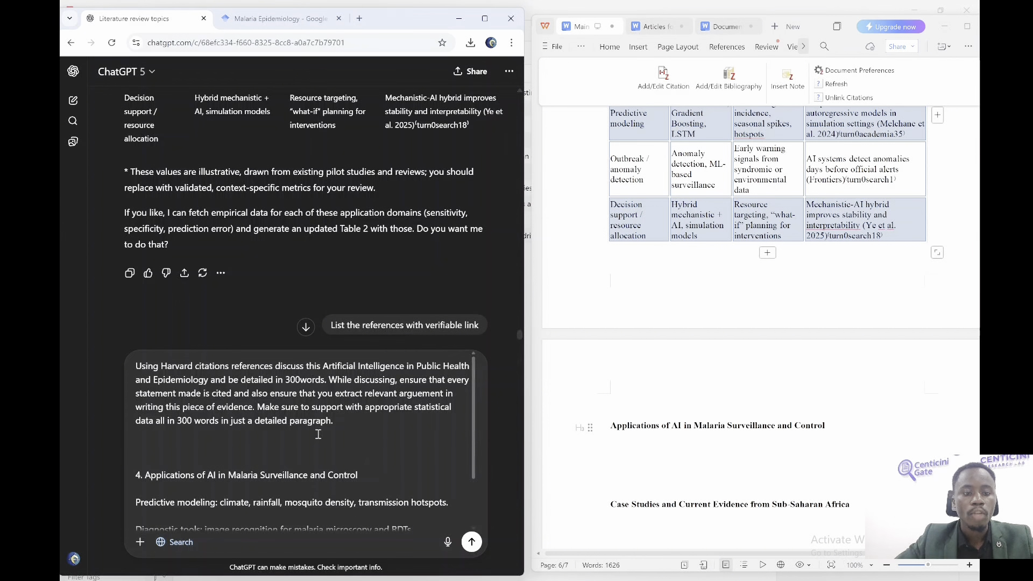
Replace the topic in the prompt's first sentence with "Applications of AI in Malaria Surveillance and Control", keeping the sentence on one line
{"action": "left_click_drag", "start_coordinate": [370, 483], "coordinate": [145, 475]}
{"action": "key", "text": "ctrl+c"}
{"action": "left_click", "coordinate": [321, 364]}
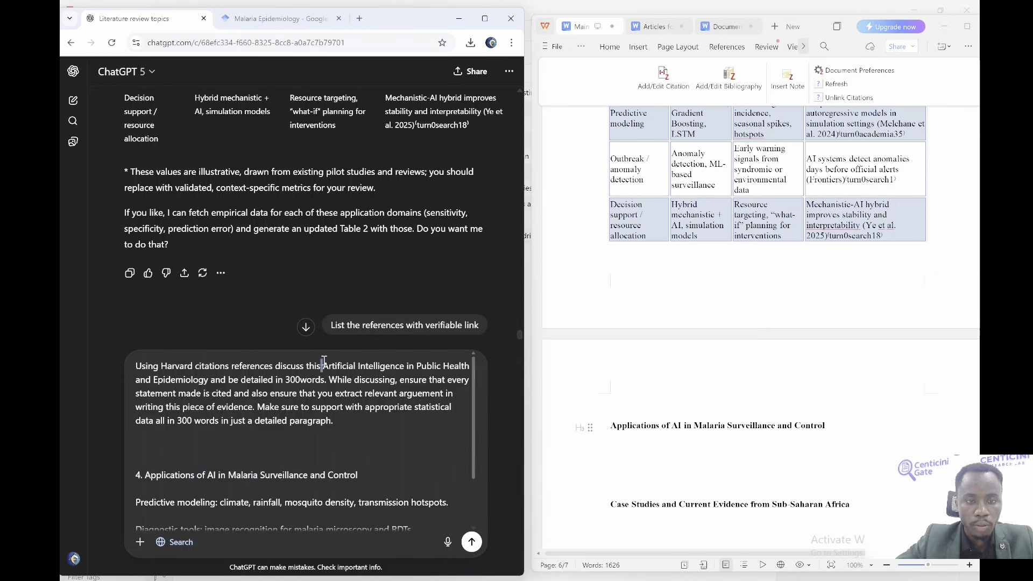
{"action": "mouse_move", "coordinate": [324, 366]}
{"action": "left_mouse_down"}
{"action": "mouse_move", "coordinate": [137, 367]}
{"action": "mouse_move", "coordinate": [206, 385]}
{"action": "left_mouse_up"}
{"action": "key", "text": "ctrl+v"}
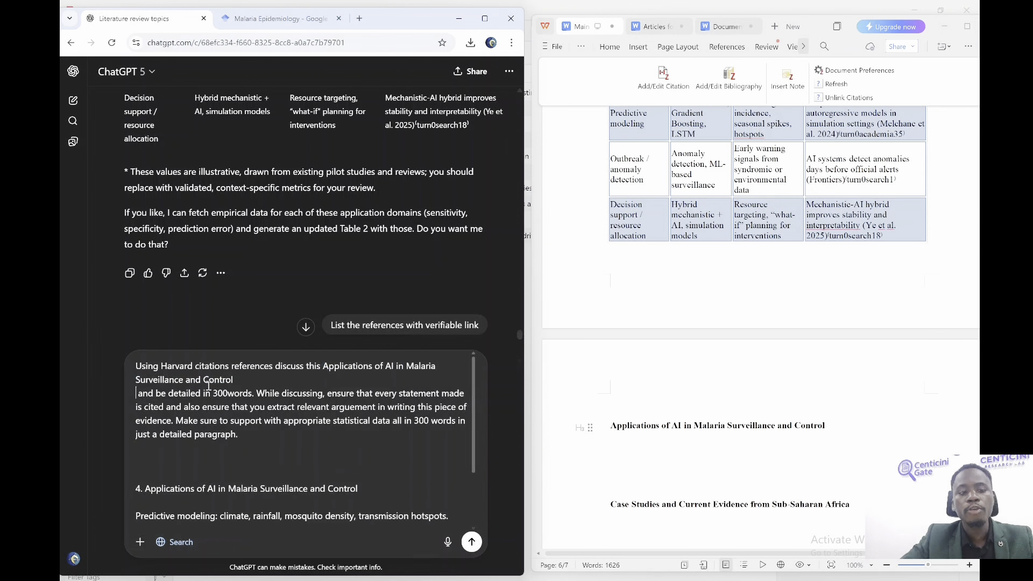
{"action": "key", "text": "BackSpace"}
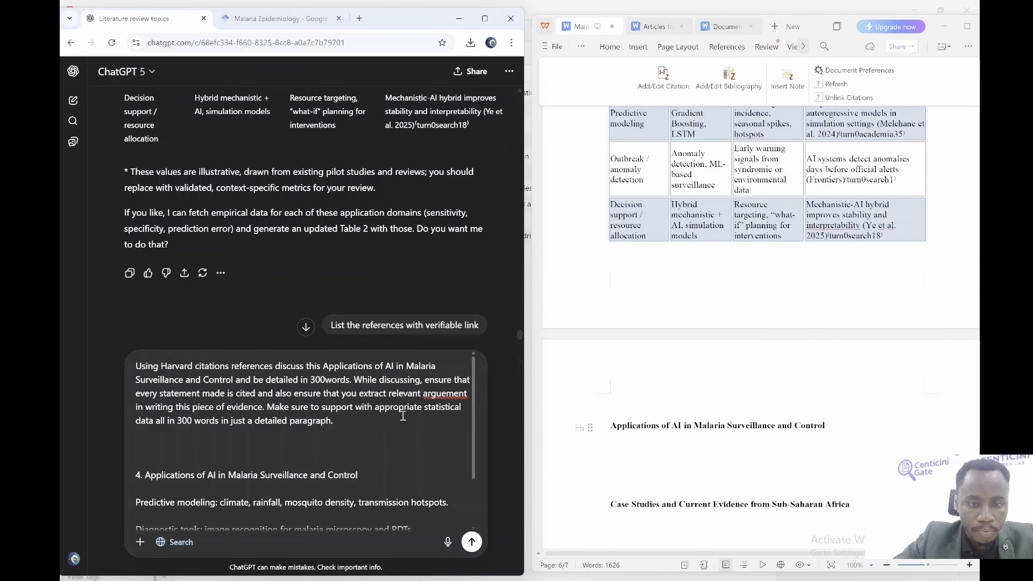
Insert "and back it with theories" after "appropriate statistical" in the prompt and place the cursor on the blank line above the outline
{"action": "double_click", "coordinate": [445, 405]}
{"action": "left_click", "coordinate": [477, 407]}
{"action": "scroll", "coordinate": [392, 390], "scroll_direction": "down", "scroll_amount": 2}
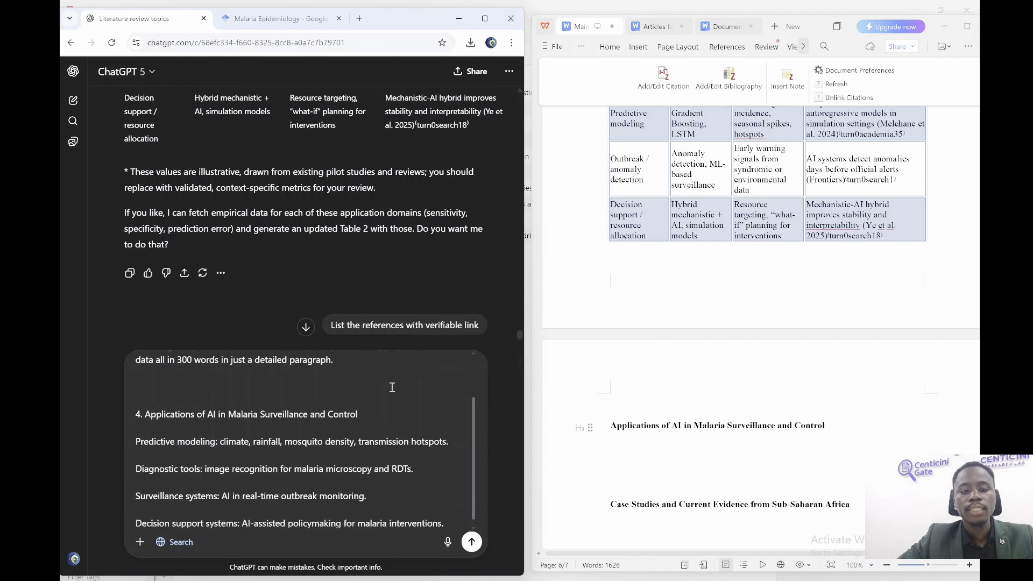
{"action": "scroll", "coordinate": [427, 428], "scroll_direction": "up", "scroll_amount": 2}
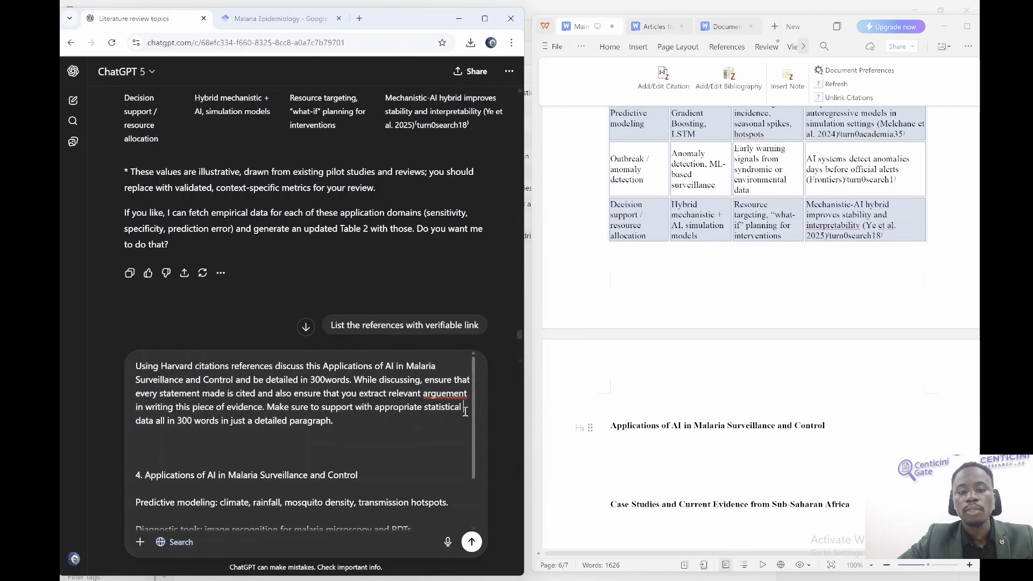
{"action": "type", "text": "and back it with theories"}
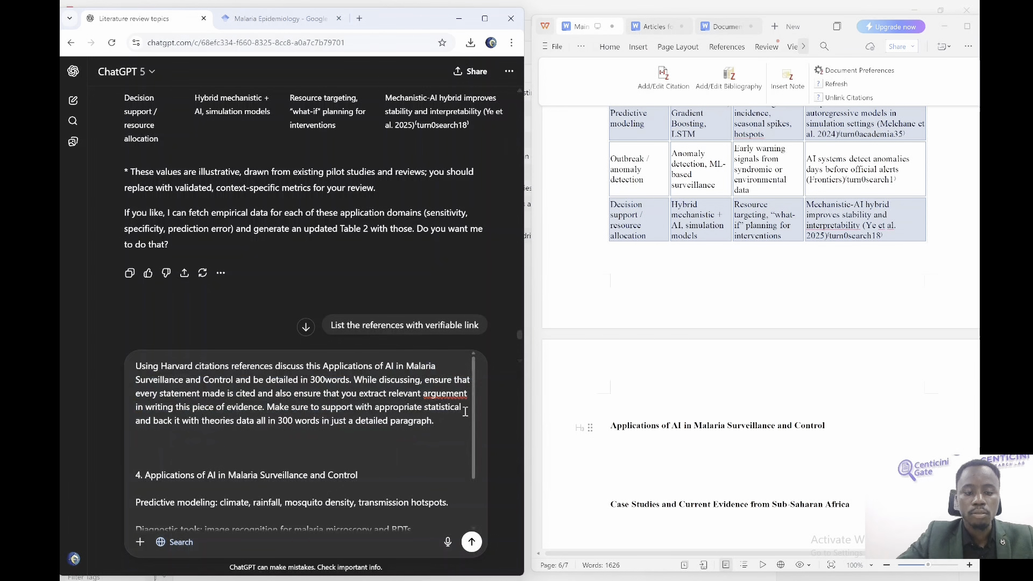
{"action": "key", "text": "Right"}
{"action": "key", "text": "Right"}
{"action": "key", "text": "Right"}
{"action": "key", "text": "Right"}
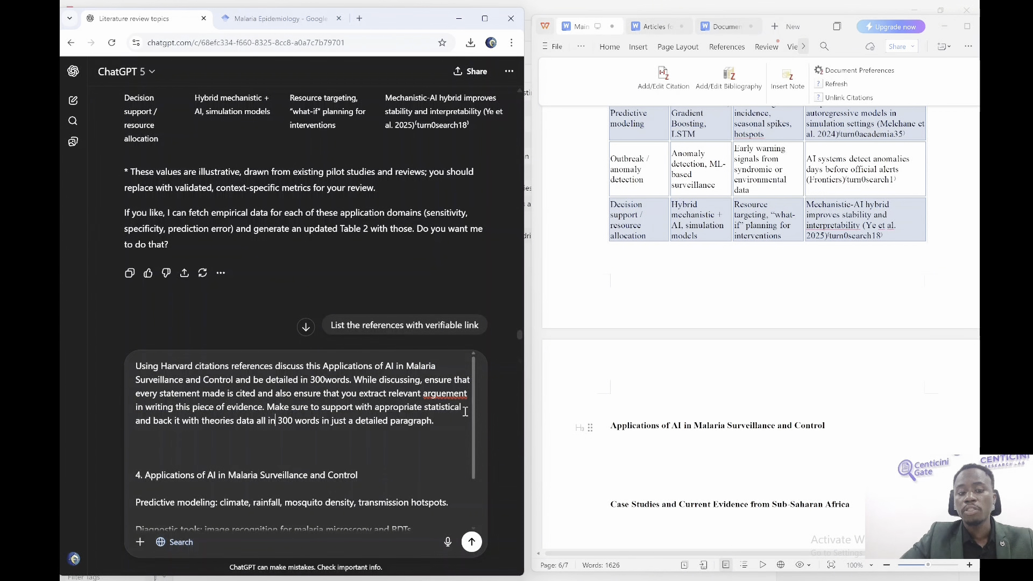
{"action": "key", "text": "Down"}
{"action": "key", "text": "Down"}
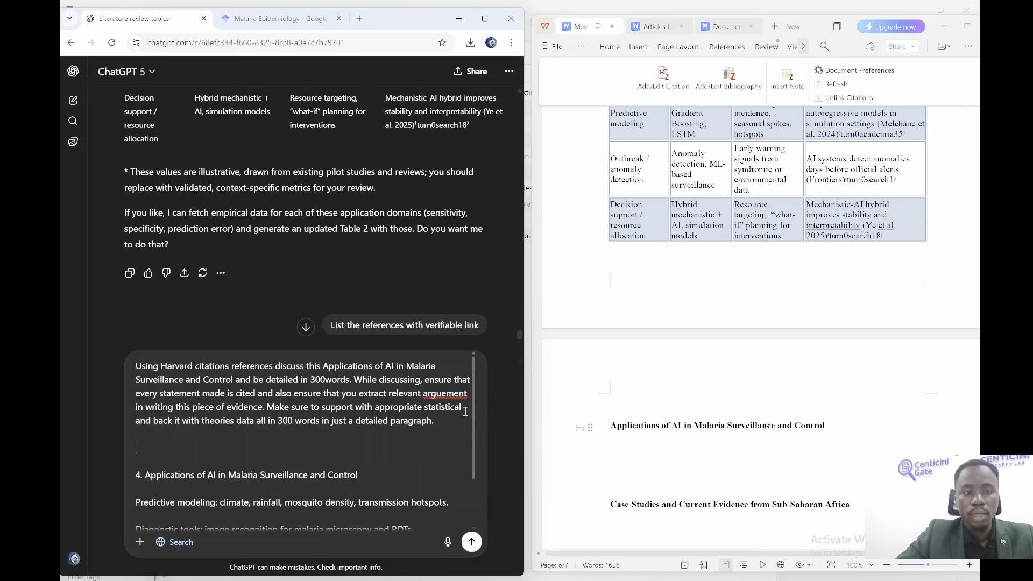
Find the suggested figures in the conversation and copy Figure 2's description, the map of Sub-Saharan Africa showing malaria hotspots and predictive modeling outcomes
{"action": "scroll", "coordinate": [427, 240], "scroll_direction": "up", "scroll_amount": 15}
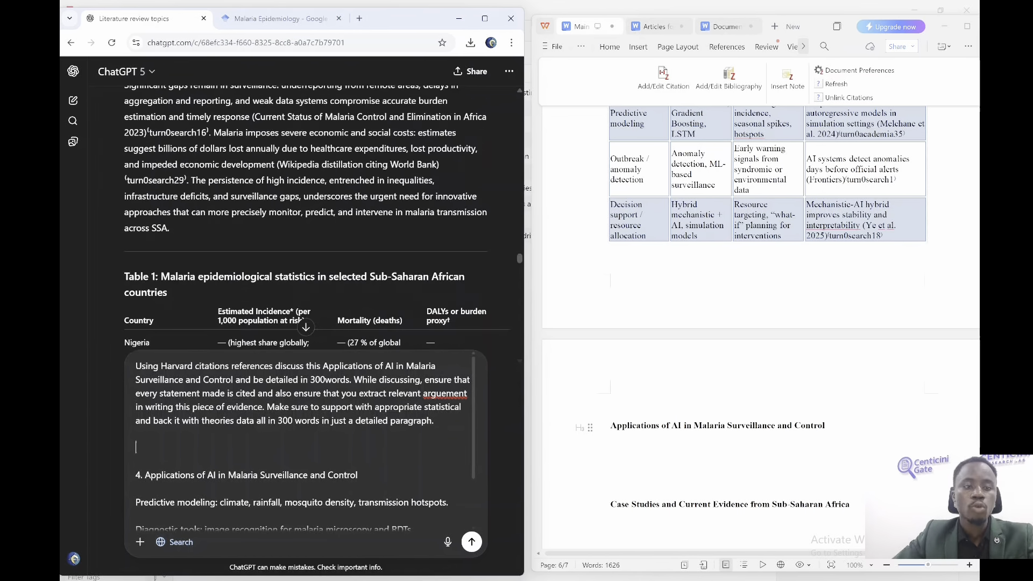
{"action": "scroll", "coordinate": [306, 218], "scroll_direction": "down", "scroll_amount": 4}
{"action": "scroll", "coordinate": [306, 218], "scroll_direction": "up", "scroll_amount": 14}
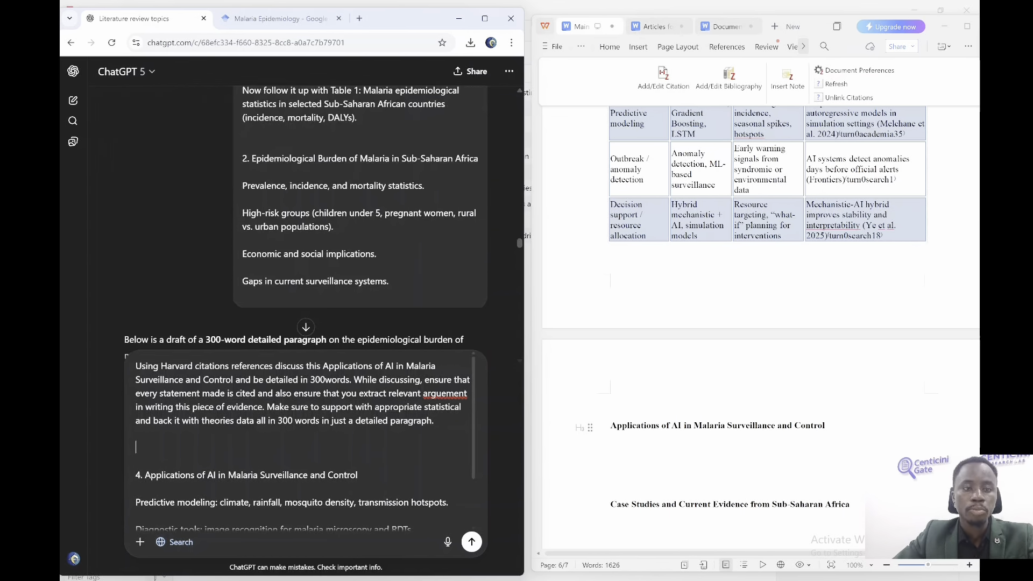
{"action": "scroll", "coordinate": [306, 218], "scroll_direction": "up", "scroll_amount": 15}
{"action": "scroll", "coordinate": [305, 218], "scroll_direction": "down", "scroll_amount": 15}
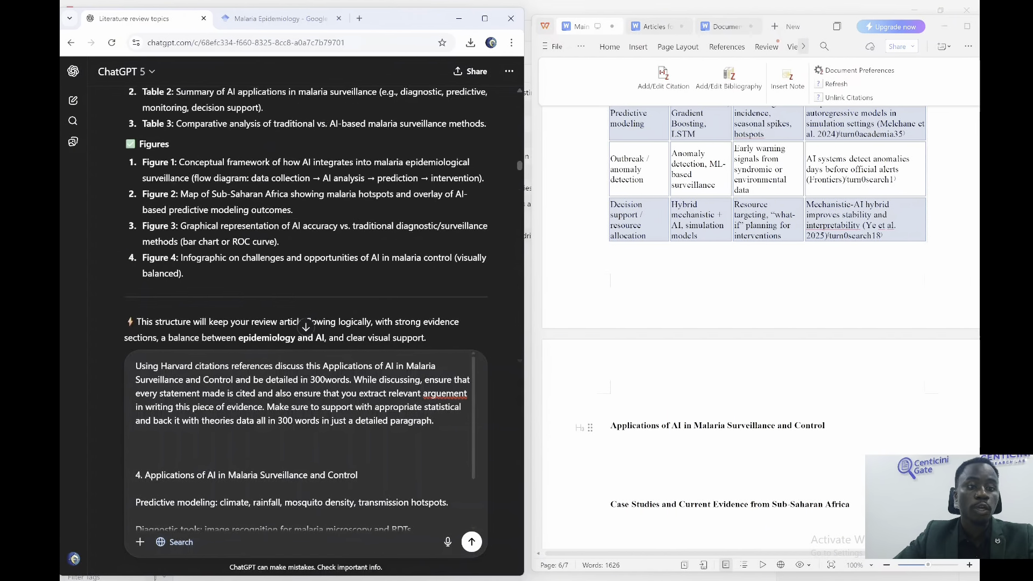
{"action": "scroll", "coordinate": [306, 218], "scroll_direction": "down", "scroll_amount": 4}
{"action": "scroll", "coordinate": [305, 218], "scroll_direction": "up", "scroll_amount": 1}
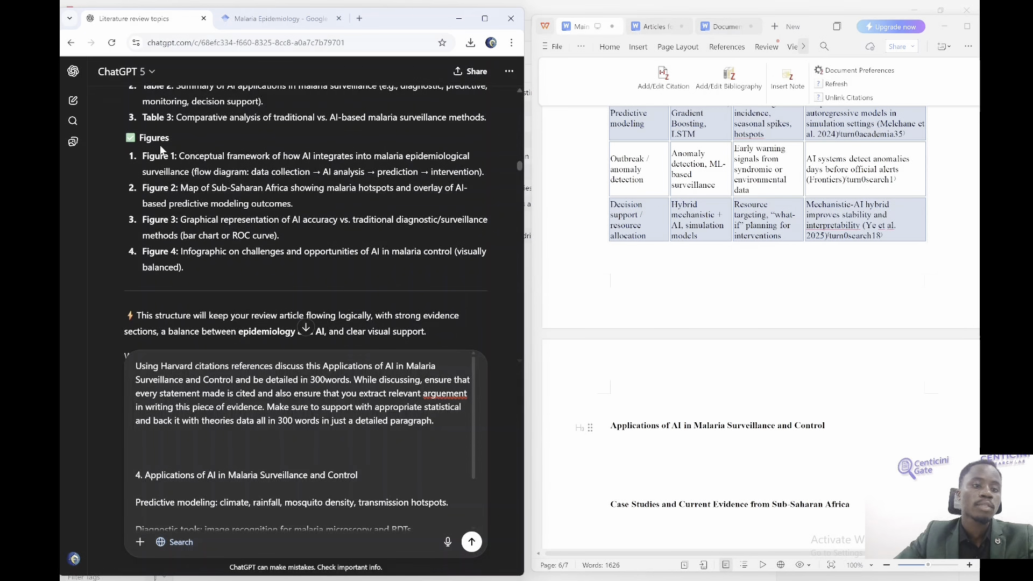
{"action": "left_click_drag", "start_coordinate": [295, 206], "coordinate": [182, 188]}
{"action": "key", "text": "ctrl+c"}
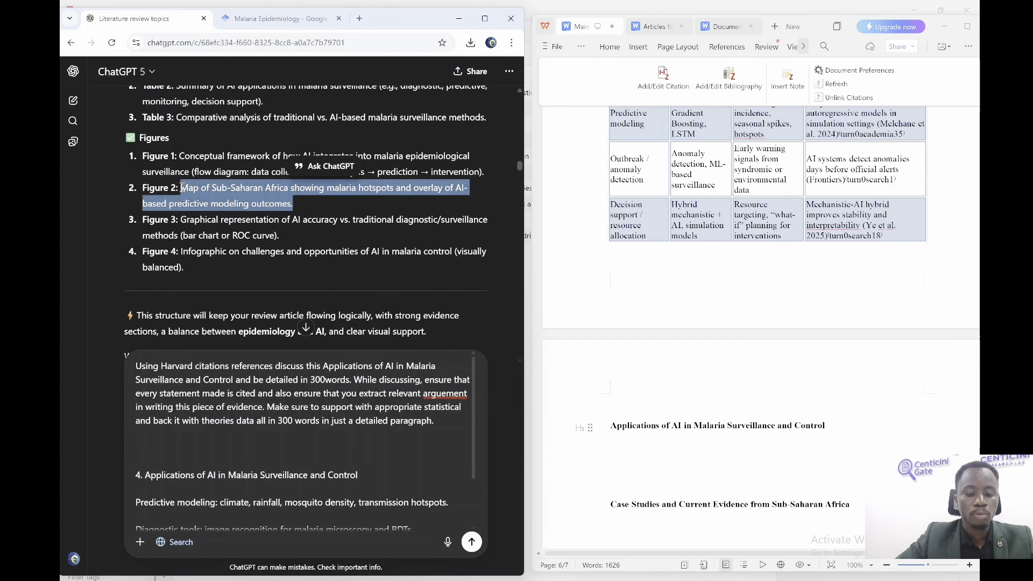
Open vercel.com in a new browser tab
{"action": "left_click", "coordinate": [359, 19]}
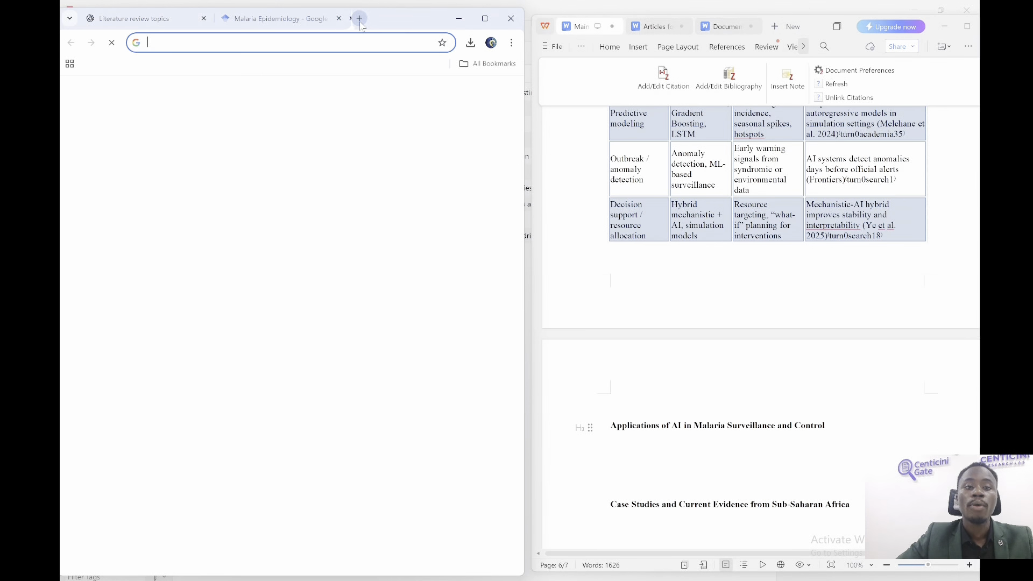
{"action": "type", "text": "vercel"}
{"action": "key", "text": "Return"}
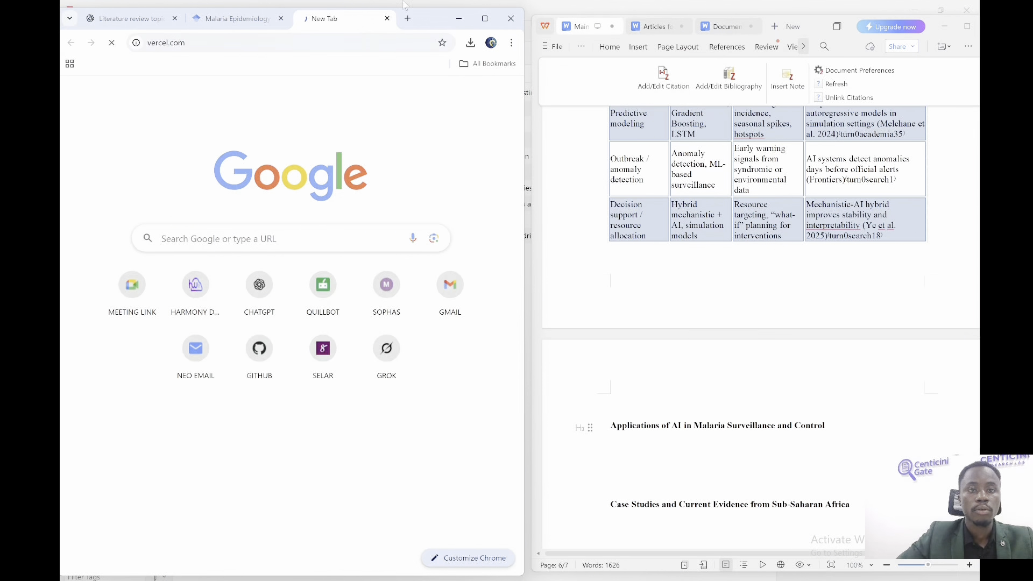
Run an image search for the copied Figure 2 description, the map of Sub-Saharan Africa showing malaria hotspots, in a new browser tab
{"action": "left_click", "coordinate": [387, 18]}
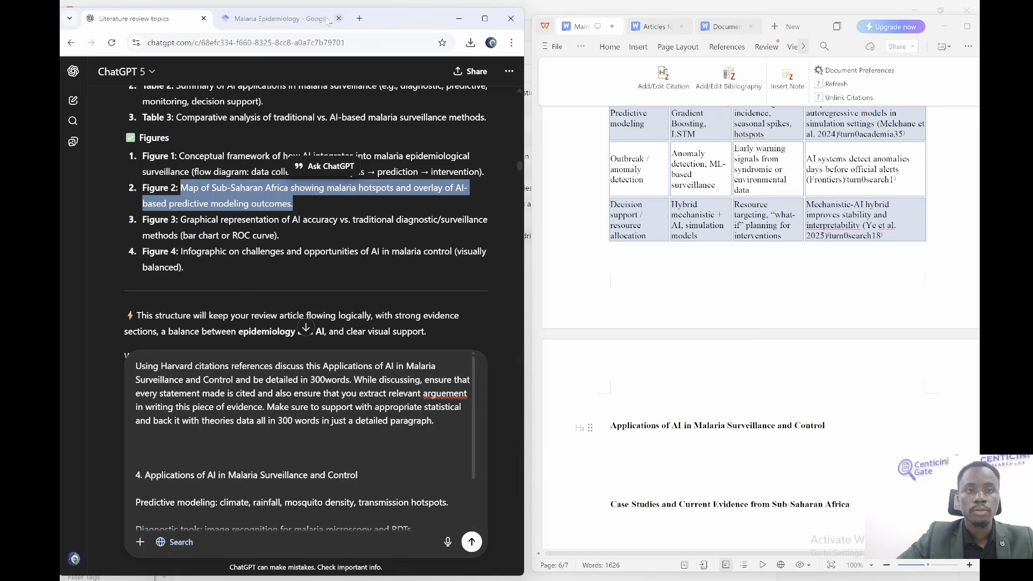
{"action": "left_click", "coordinate": [366, 17]}
{"action": "key", "text": "ctrl+v"}
{"action": "key", "text": "Return"}
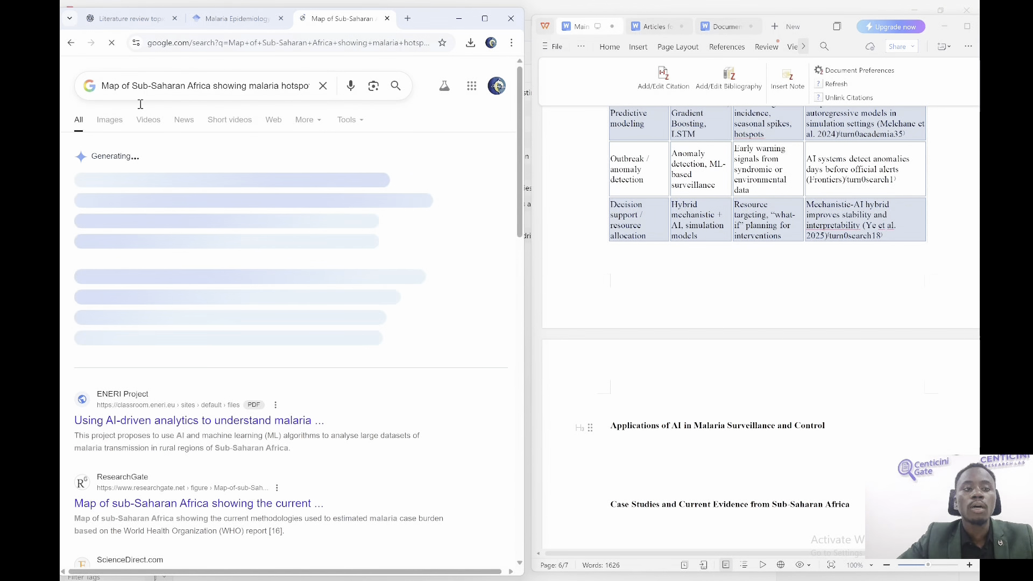
{"action": "left_click", "coordinate": [110, 120]}
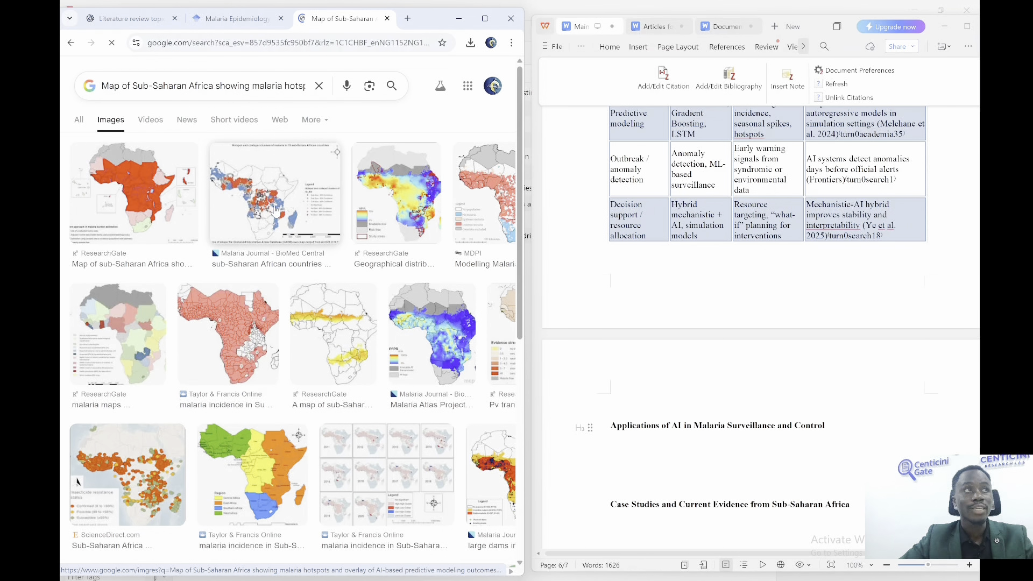
Preview the Malaria Journal map of hotspot and coldspot clusters in sub-Saharan African countries and copy the image
{"action": "left_click", "coordinate": [265, 195]}
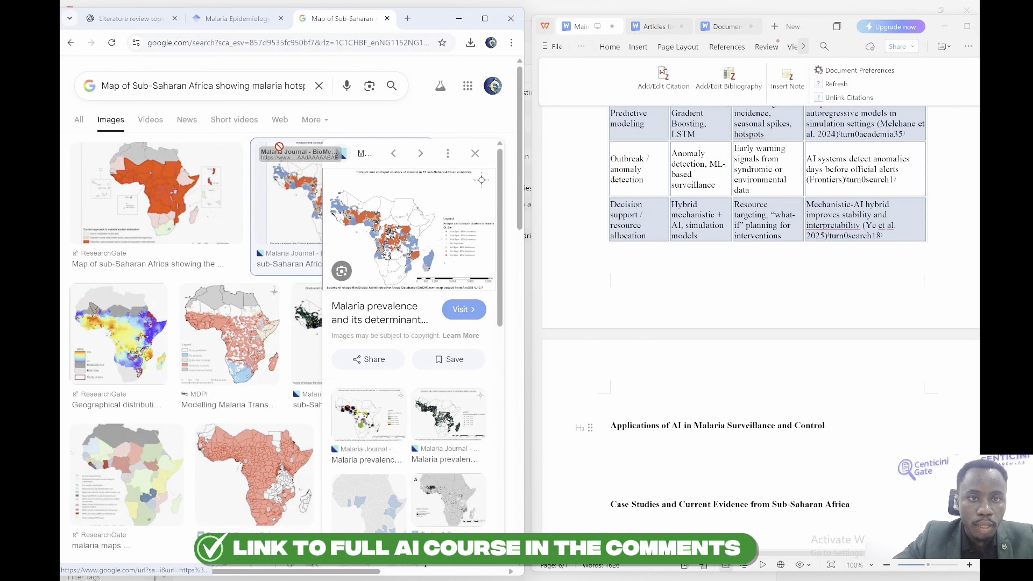
{"action": "right_click", "coordinate": [437, 218]}
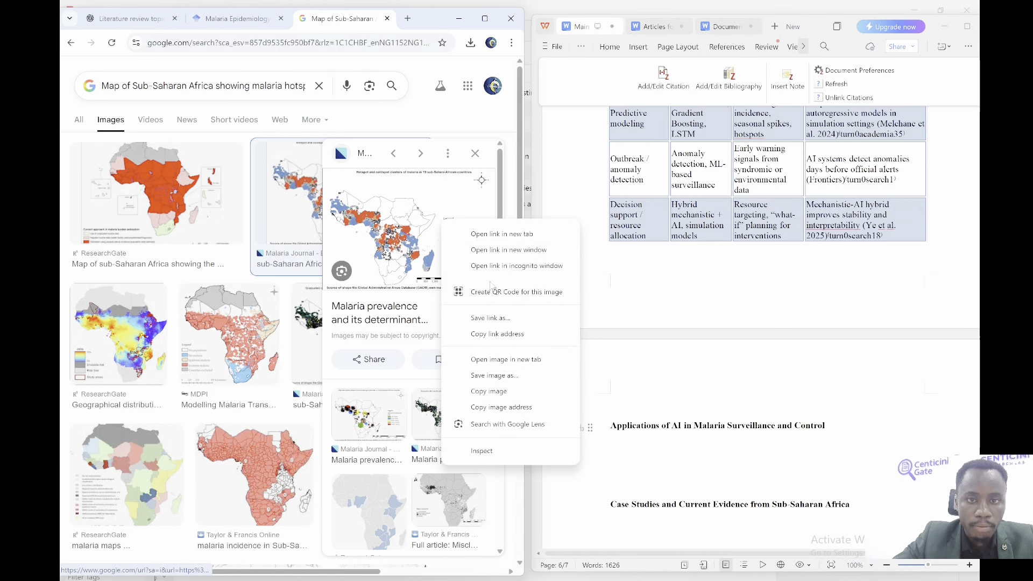
{"action": "left_click", "coordinate": [486, 391]}
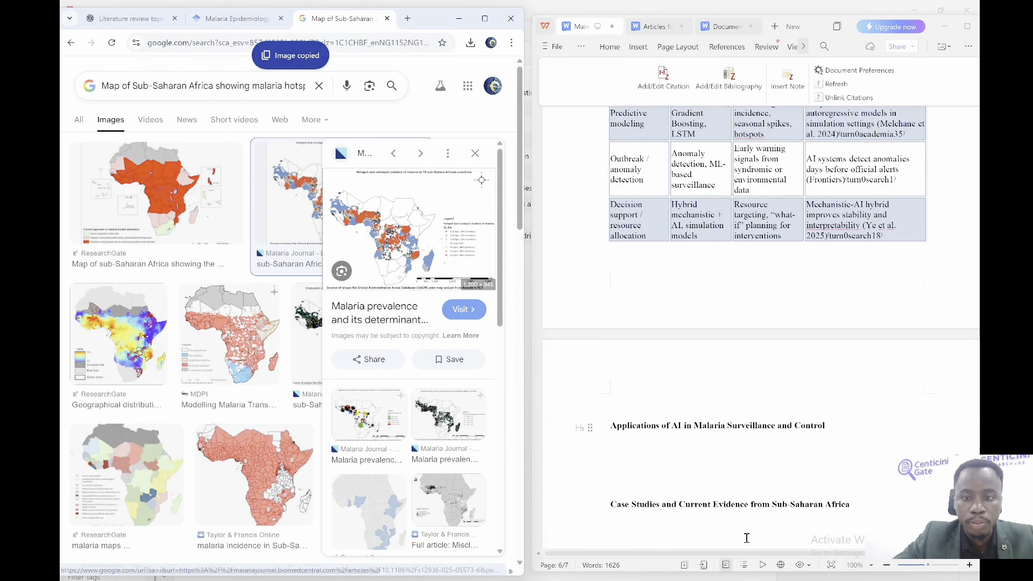
Add blank lines under the "Applications of AI in Malaria Surveillance and Control" heading in the manuscript and enter the label "Figure 1:"
{"action": "left_click", "coordinate": [649, 474]}
{"action": "key", "text": "Return"}
{"action": "key", "text": "Return"}
{"action": "key", "text": "Return"}
{"action": "type", "text": "Figure "}
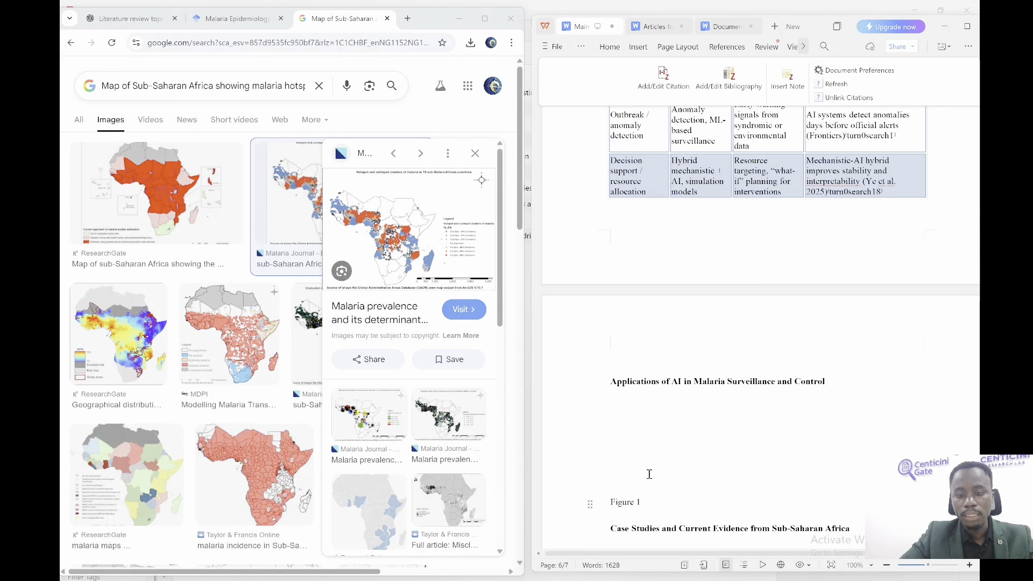
{"action": "type", "text": "1:"}
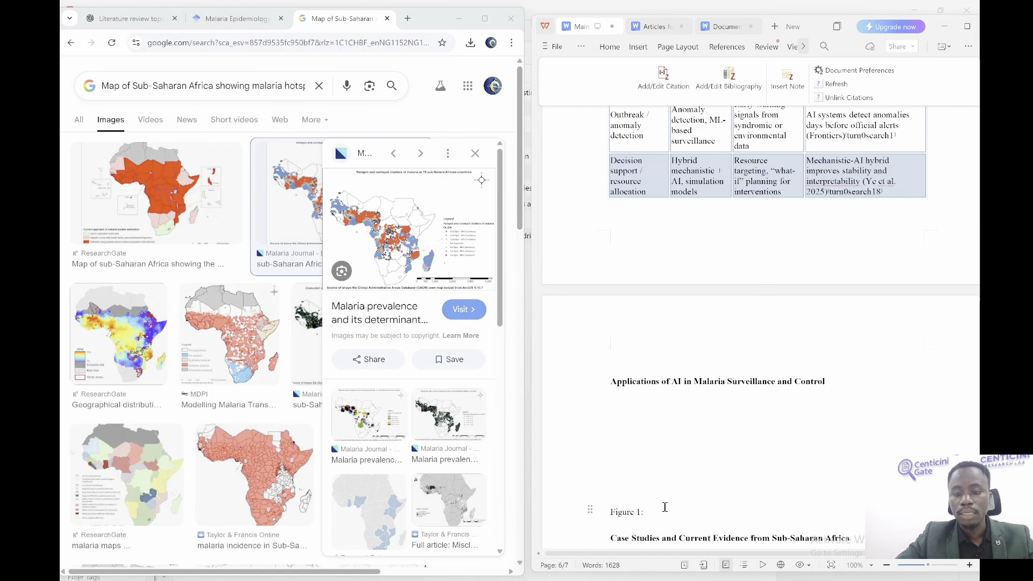
Try pasting the copied map image after the "Figure 1:" label and remove the pasted picture
{"action": "key", "text": "ctrl+v"}
{"action": "left_click", "coordinate": [655, 503]}
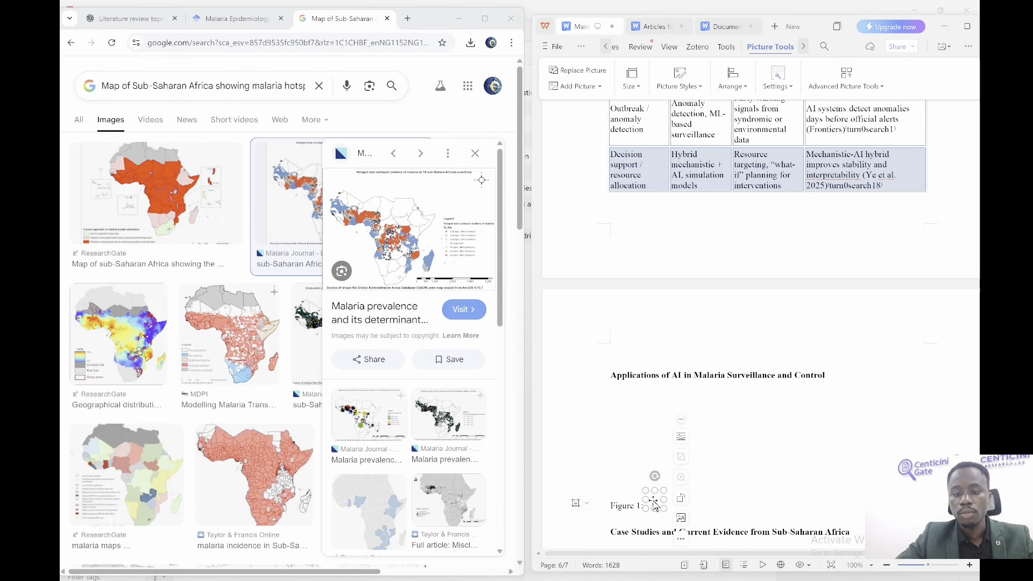
{"action": "key", "text": "BackSpace"}
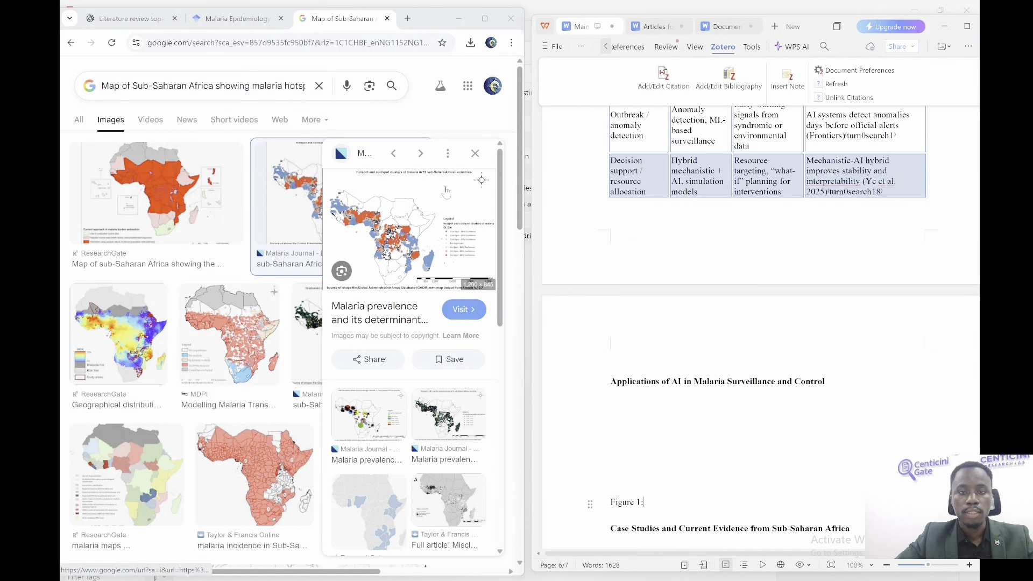
Save the previewed malaria cluster map to the Desktop as a PNG file named "Malaria Picture"
{"action": "right_click", "coordinate": [429, 201]}
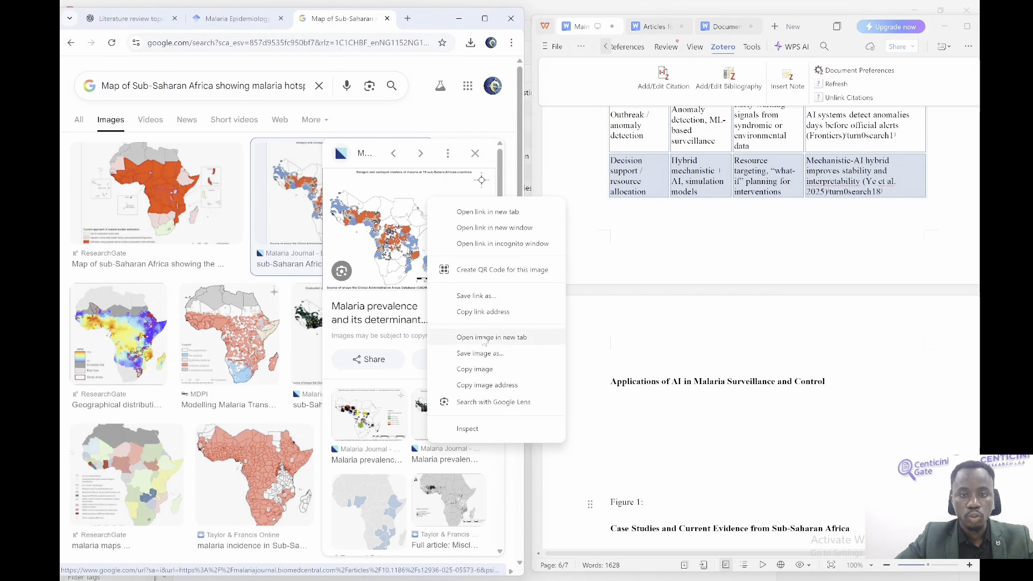
{"action": "left_click", "coordinate": [479, 364]}
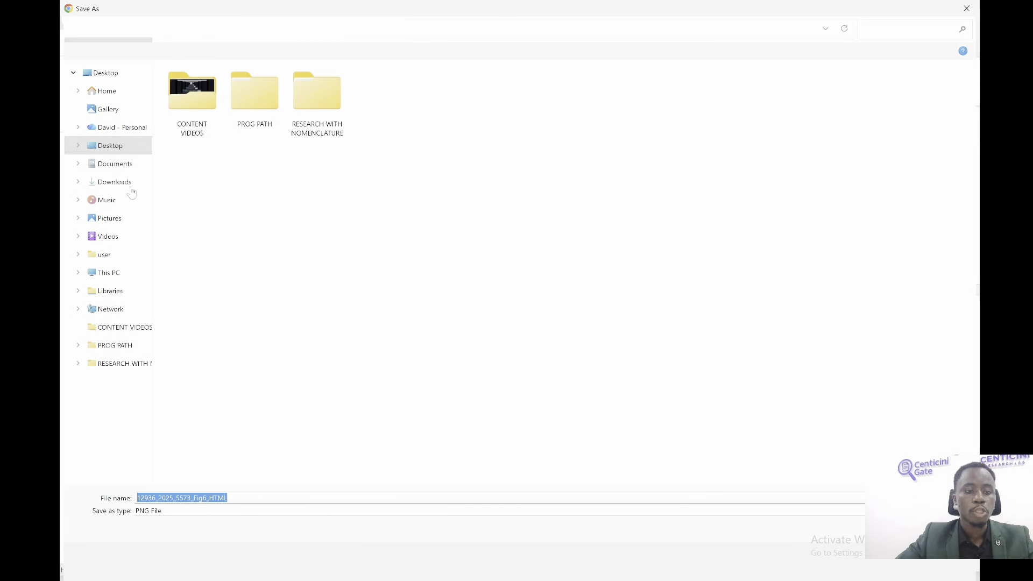
{"action": "type", "text": "Malaria Pictu"}
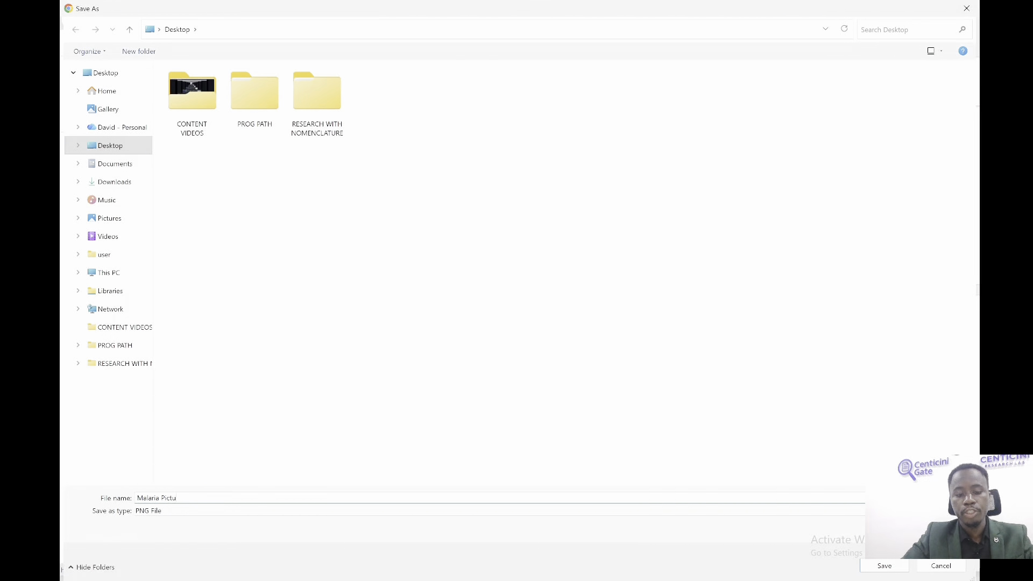
{"action": "key", "text": "Return"}
Copy the saved Malaria Picture file from the desktop and paste it into the manuscript after the "Figure 1:" label
{"action": "left_click", "coordinate": [915, 10]}
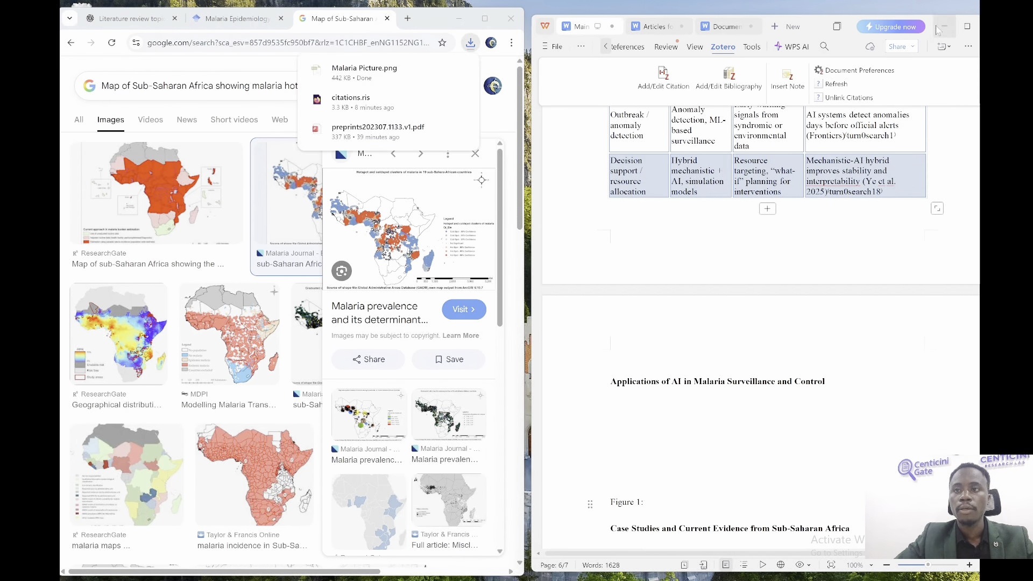
{"action": "left_click", "coordinate": [944, 26]}
{"action": "left_click", "coordinate": [459, 22]}
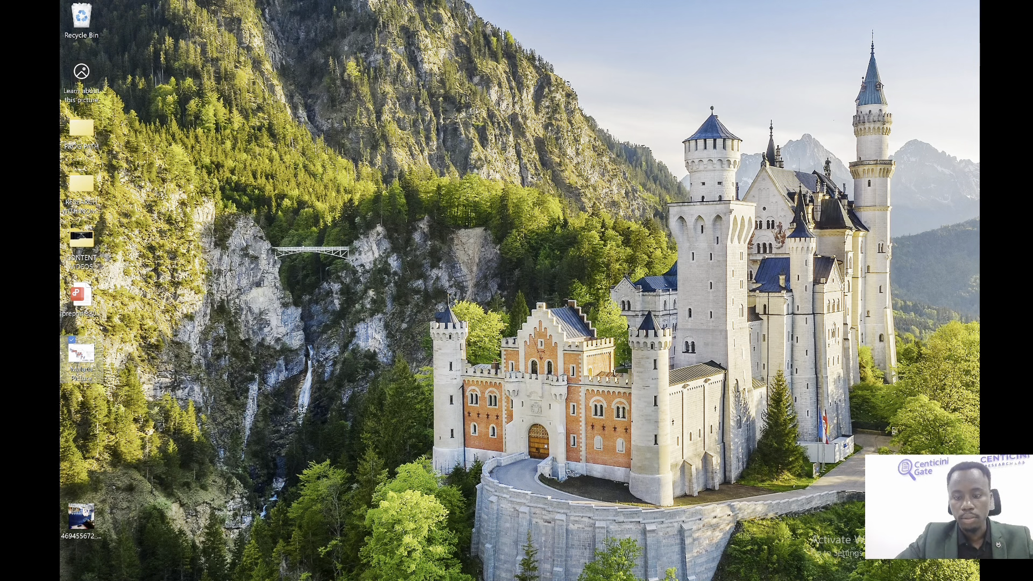
{"action": "left_click", "coordinate": [597, 580]}
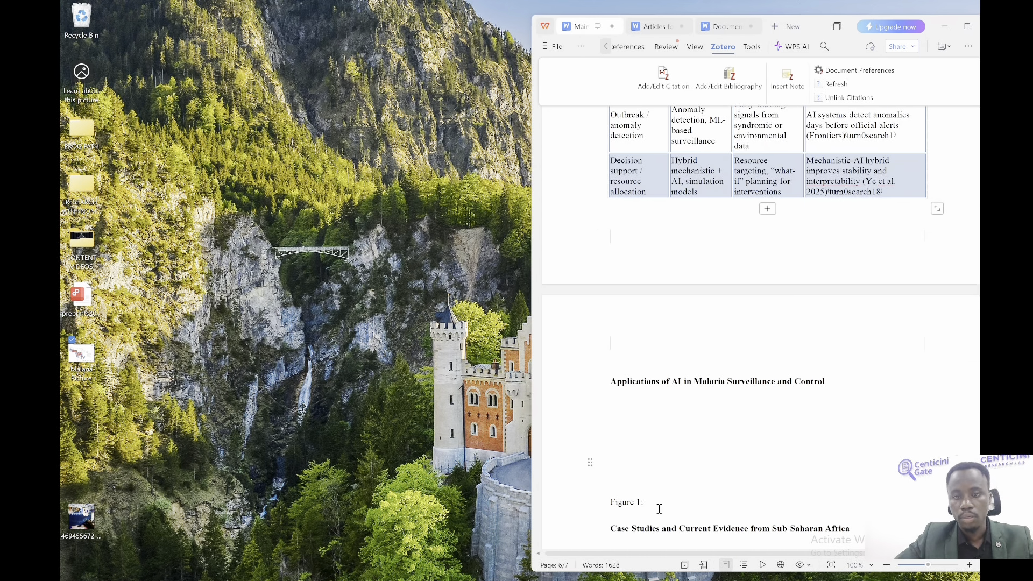
{"action": "key", "text": "ctrl+v"}
Shrink the pasted malaria map slightly and delete the word "Figure" above it
{"action": "left_click", "coordinate": [800, 352]}
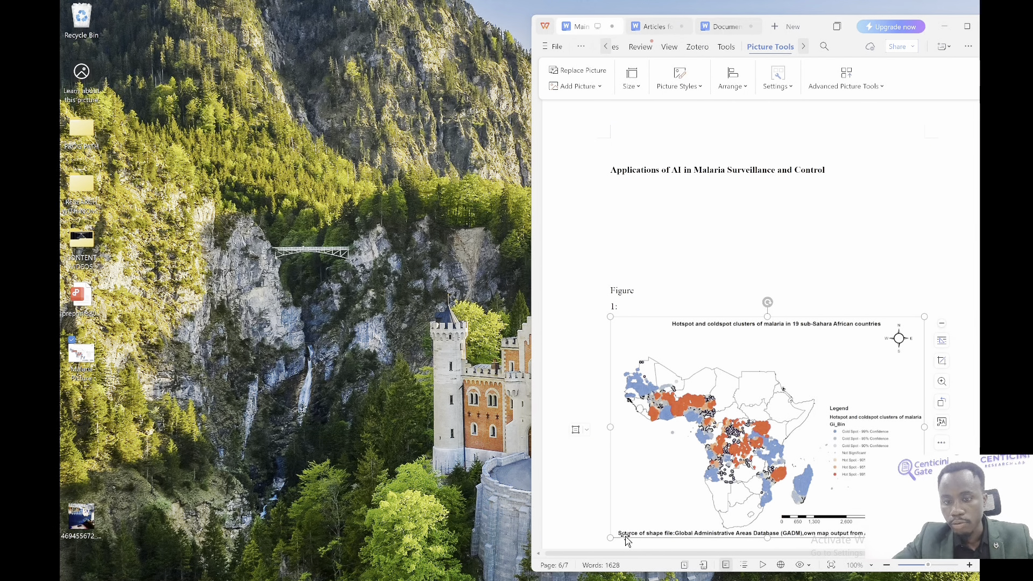
{"action": "left_click_drag", "start_coordinate": [611, 537], "coordinate": [620, 519]}
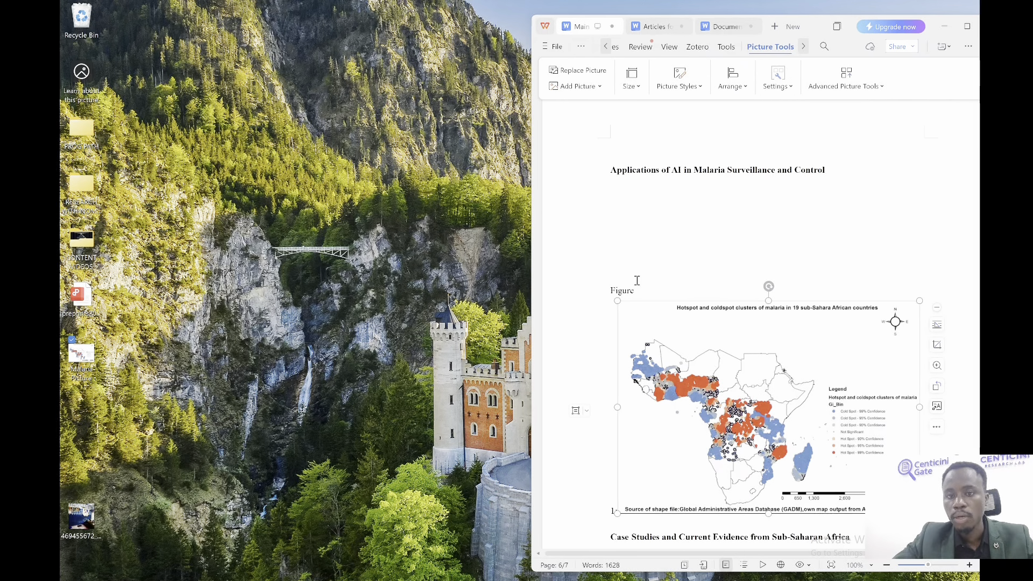
{"action": "left_click", "coordinate": [591, 284]}
{"action": "key", "text": "BackSpace"}
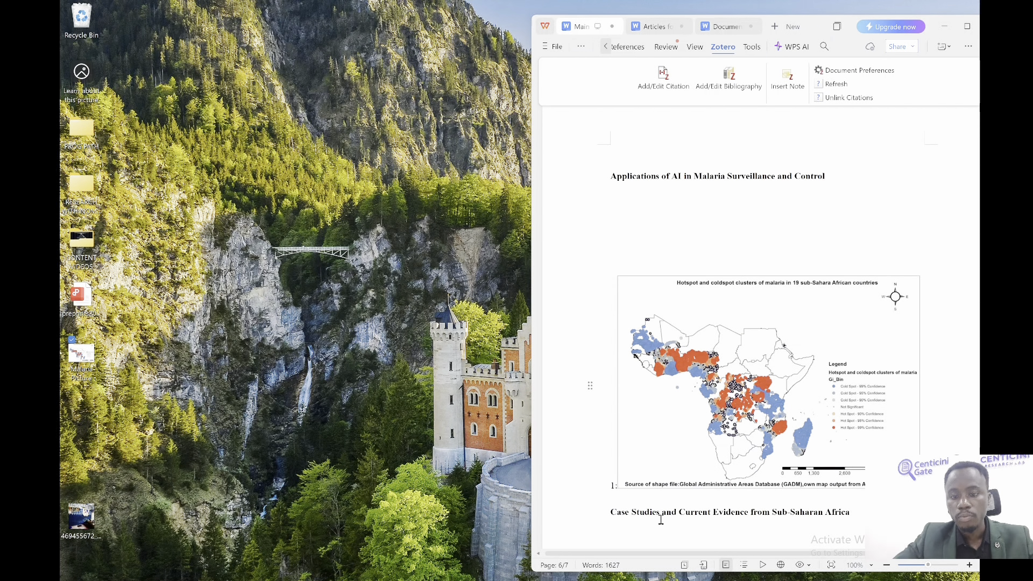
Start a caption line reading "Figure 1:" below the map, undoing the stray paste after it
{"action": "key", "text": "Return"}
{"action": "type", "text": "Figu"}
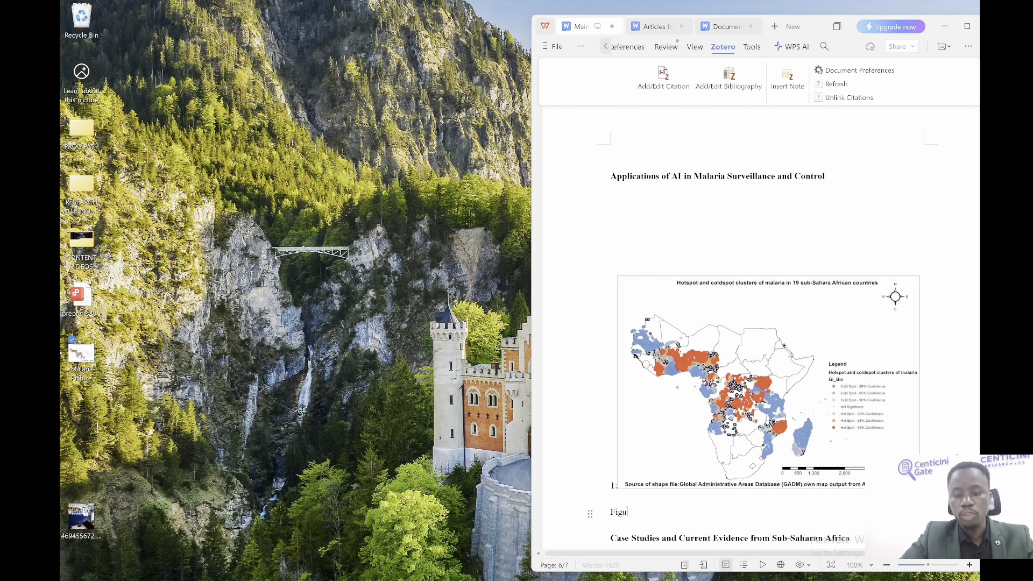
{"action": "type", "text": "re 1:"}
{"action": "key", "text": "ctrl+v"}
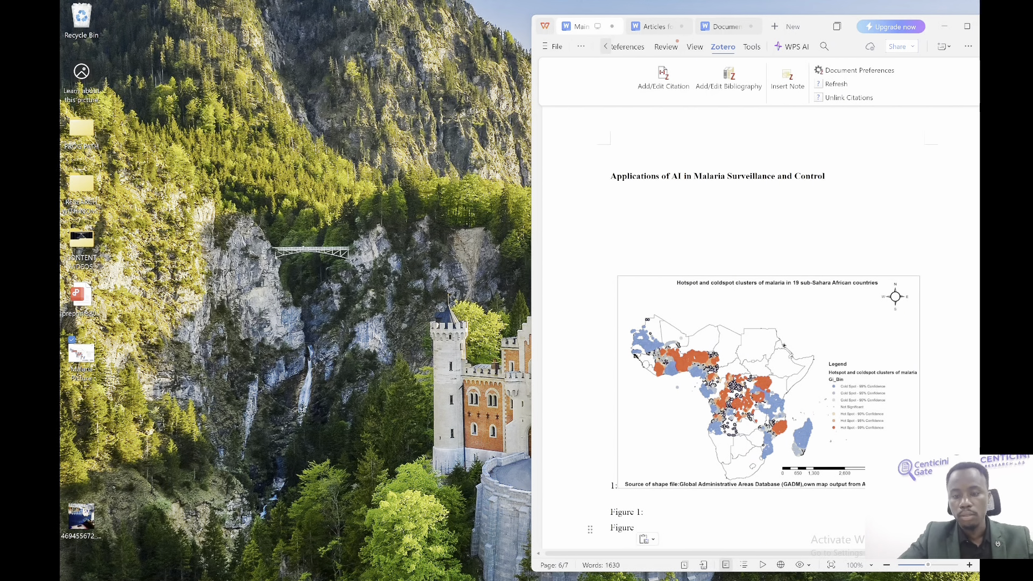
{"action": "key", "text": "ctrl+z"}
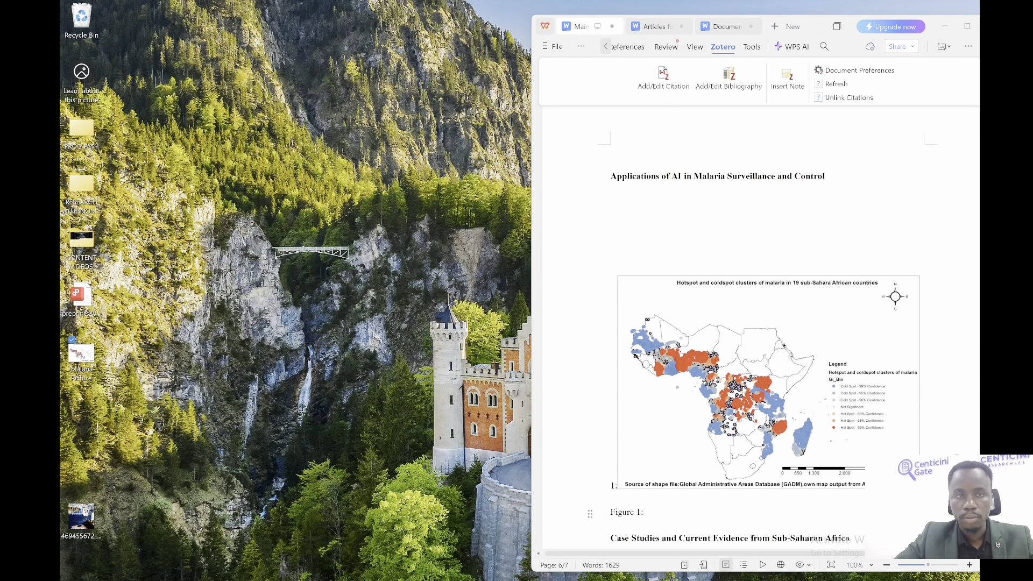
Copy ChatGPT's Figure 2 description, the Sub-Saharan Africa malaria hotspots map, into the caption after "Figure 1:" and bold the label
{"action": "key", "text": "alt+Tab"}
{"action": "left_click", "coordinate": [144, 17]}
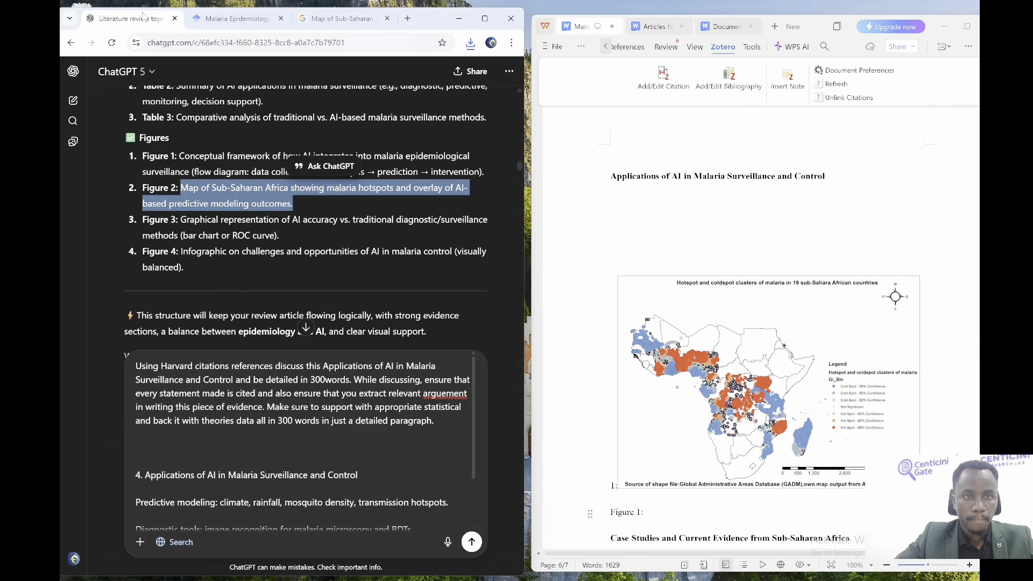
{"action": "left_click", "coordinate": [257, 221]}
{"action": "left_click_drag", "start_coordinate": [293, 207], "coordinate": [182, 190]}
{"action": "key", "text": "ctrl+c"}
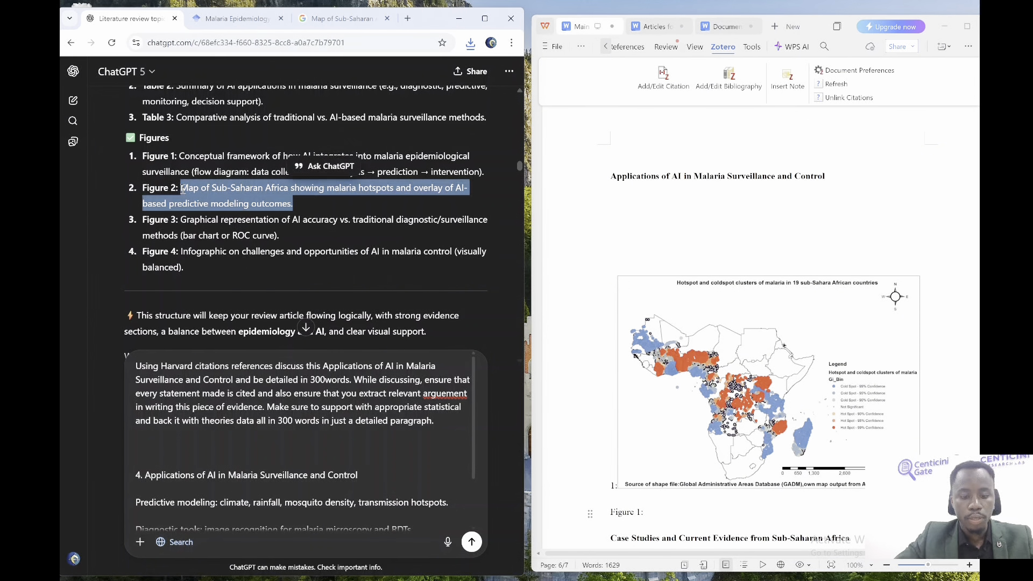
{"action": "left_click", "coordinate": [650, 512]}
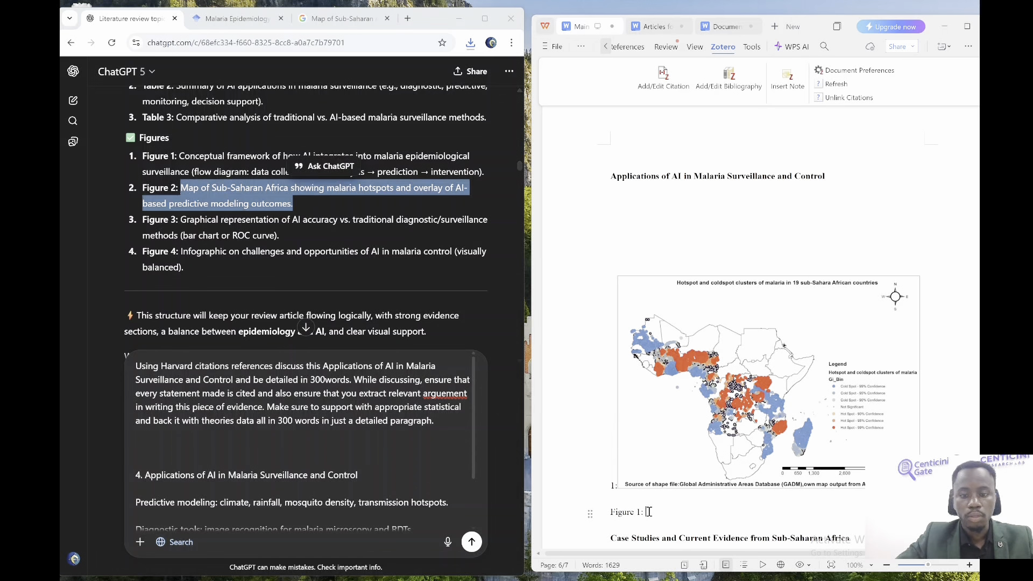
{"action": "key", "text": "ctrl+v"}
{"action": "triple_click", "coordinate": [655, 515]}
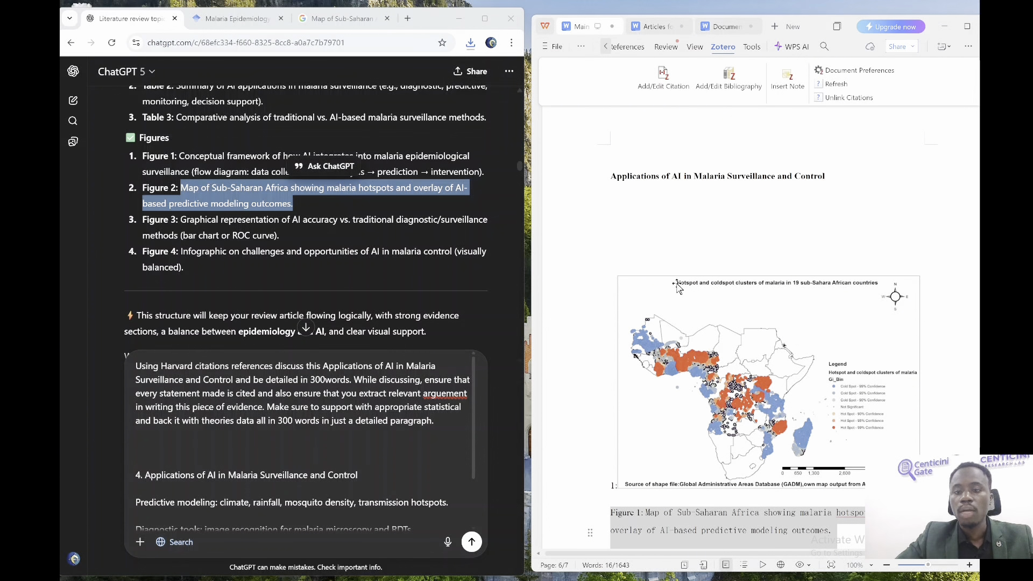
Submit the prepared 300-word prompt on Applications of AI in Malaria Surveillance and Control to ChatGPT
{"action": "left_click", "coordinate": [651, 223]}
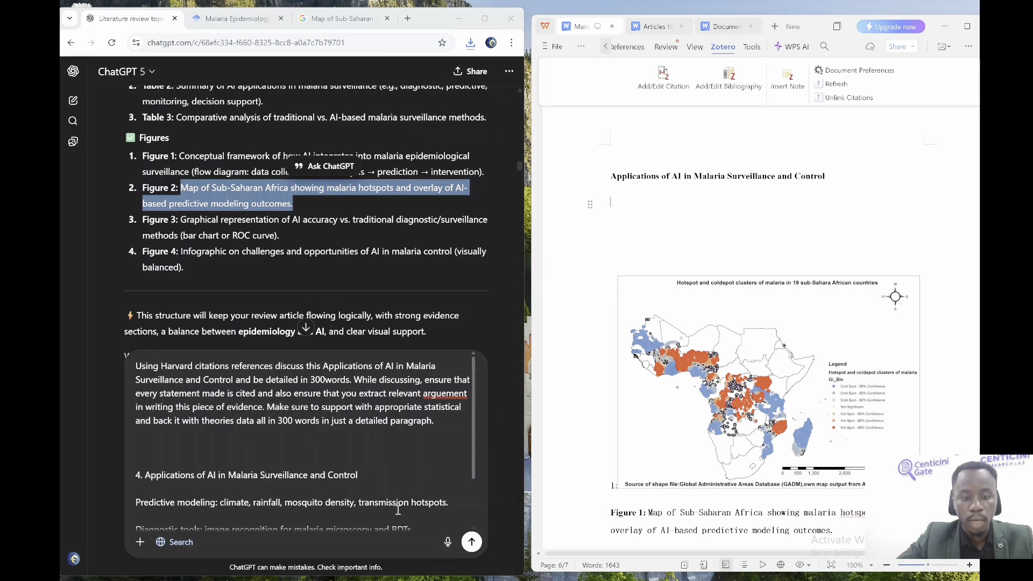
{"action": "left_click", "coordinate": [402, 453]}
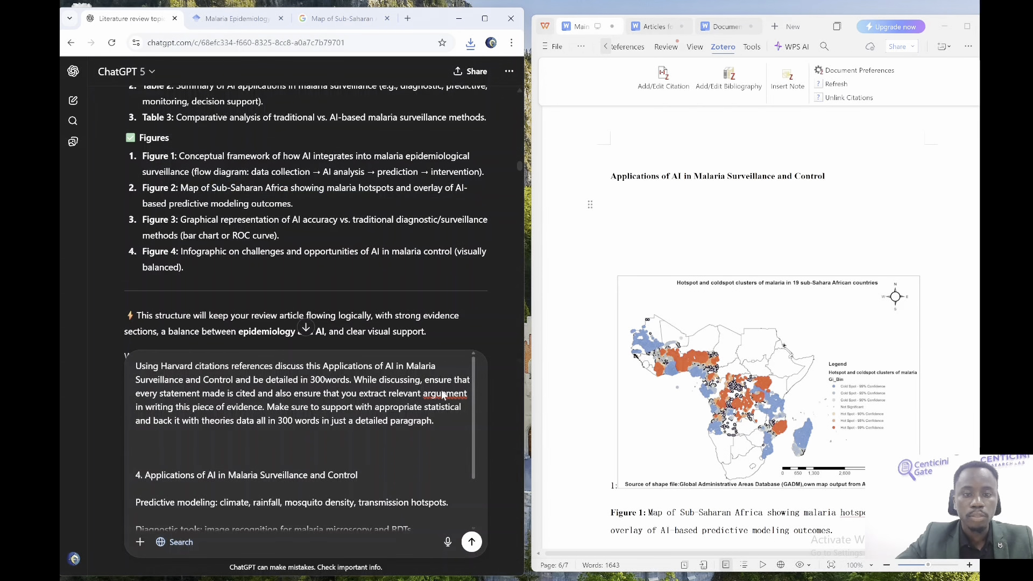
{"action": "key", "text": "Return"}
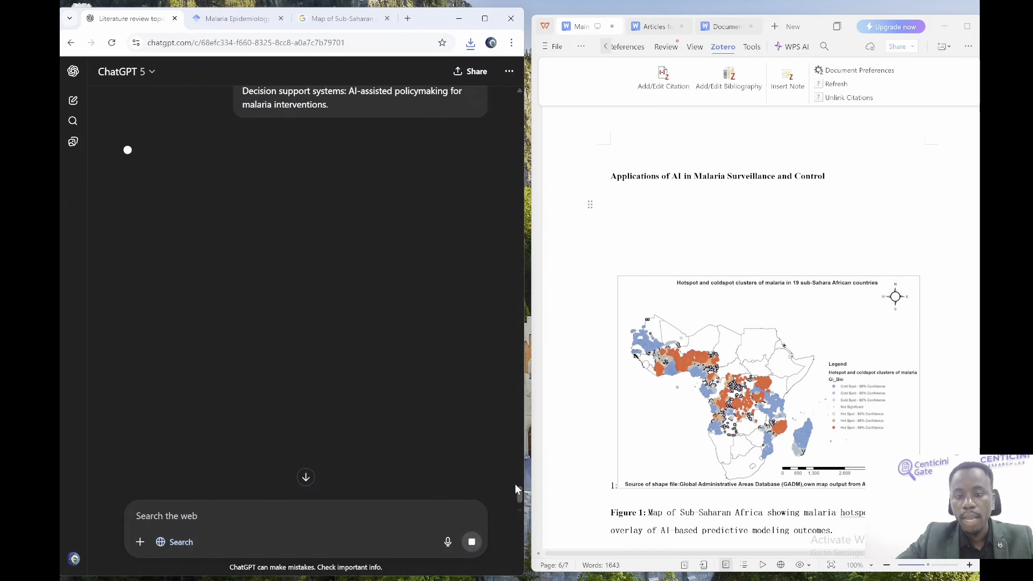
Review the suggested tables and figures in the conversation and return to the generated paragraph on Applications of AI in Malaria Surveillance and Control
{"action": "left_click_drag", "start_coordinate": [520, 495], "coordinate": [519, 144]}
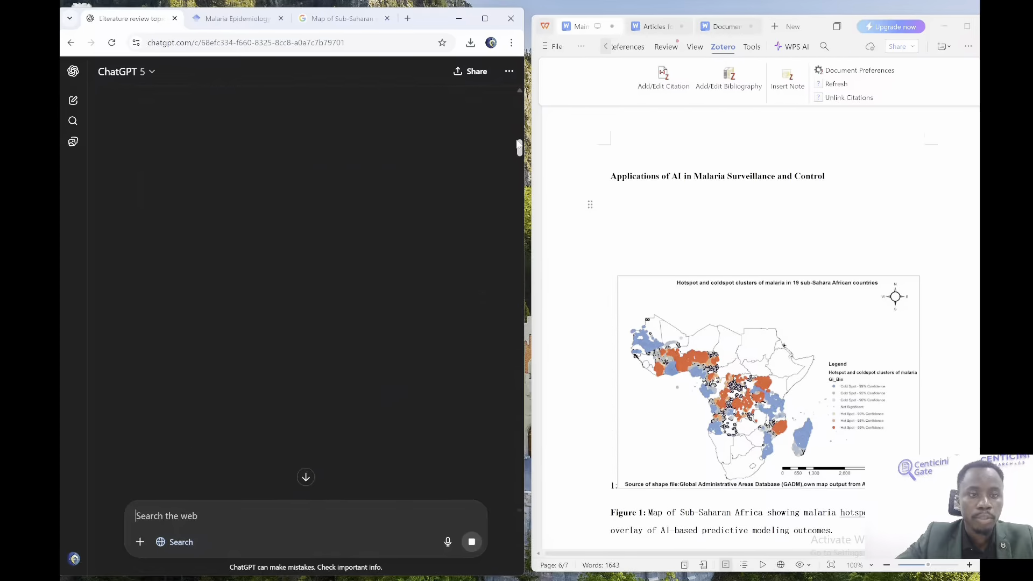
{"action": "left_click_drag", "start_coordinate": [520, 141], "coordinate": [509, 186]}
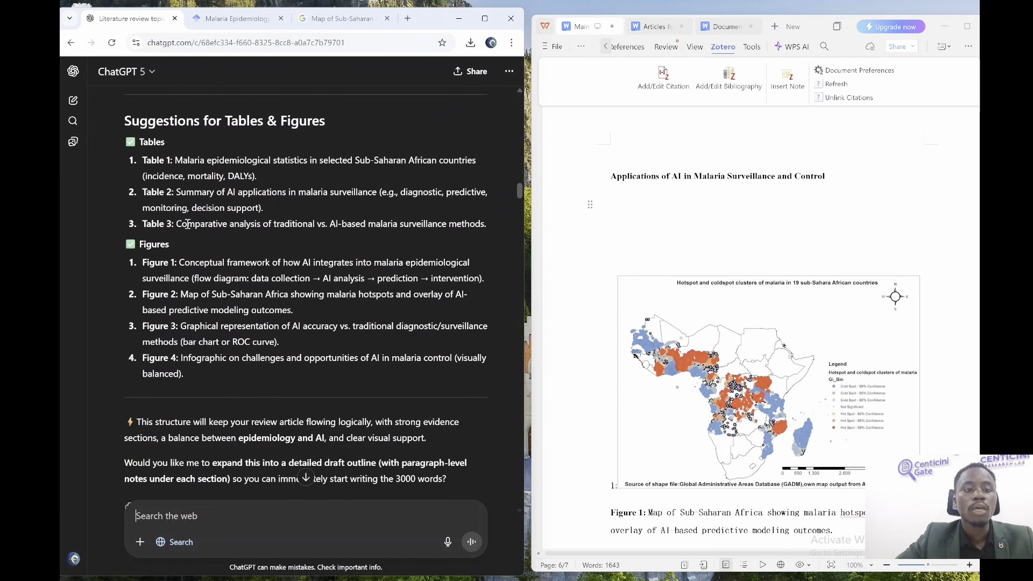
{"action": "double_click", "coordinate": [214, 207]}
{"action": "double_click", "coordinate": [214, 207]}
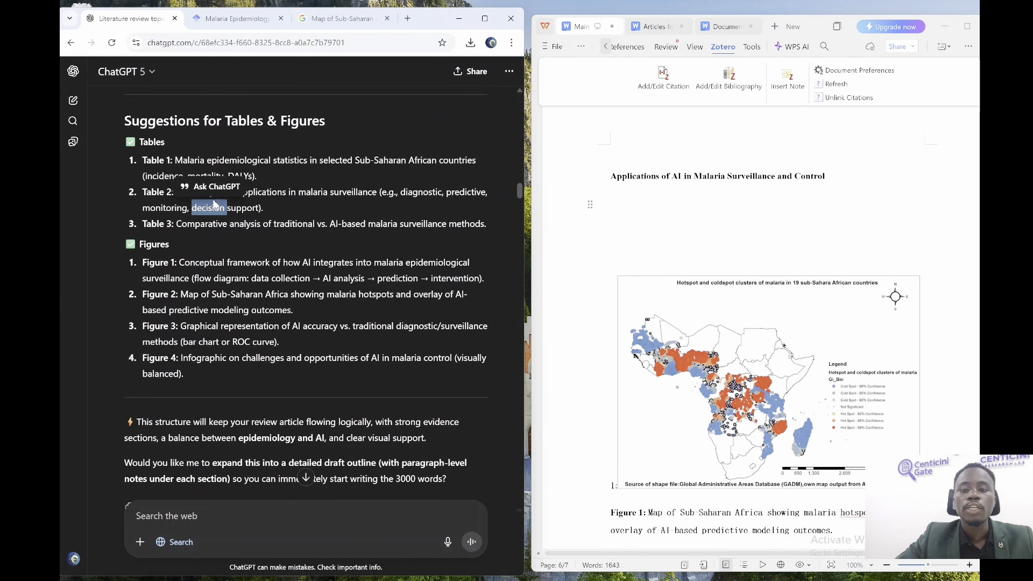
{"action": "left_click", "coordinate": [663, 247]}
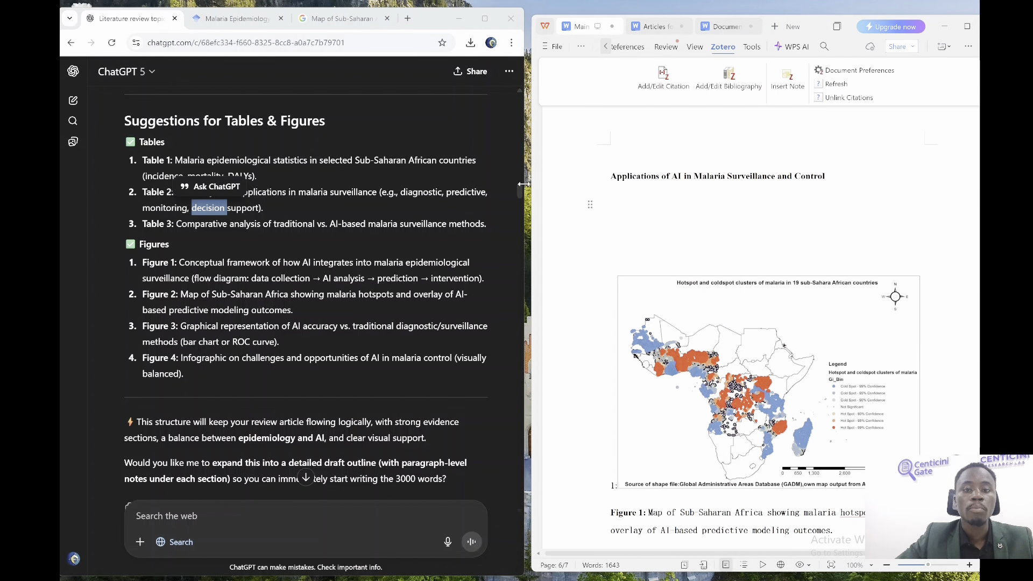
{"action": "left_click_drag", "start_coordinate": [520, 190], "coordinate": [544, 379]}
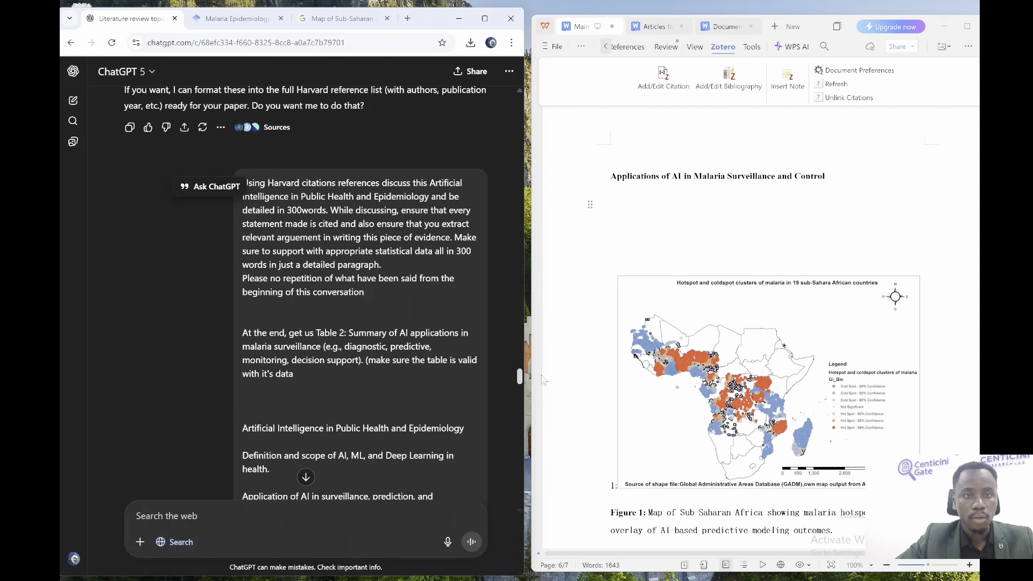
{"action": "left_click_drag", "start_coordinate": [543, 380], "coordinate": [540, 474]}
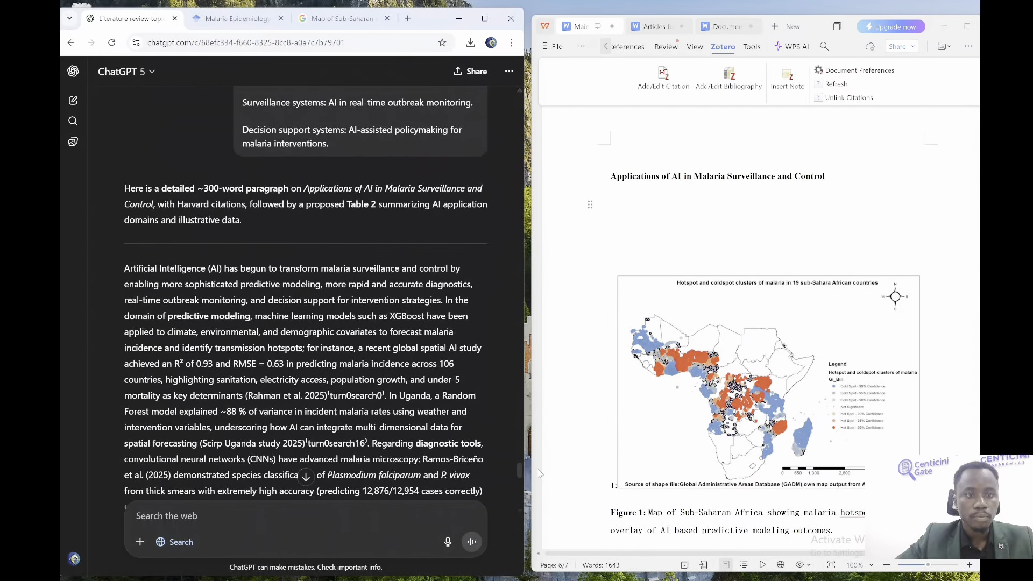
Copy ChatGPT's generated paragraph and paste it under the Applications of AI in Malaria Surveillance and Control heading in the manuscript
{"action": "triple_click", "coordinate": [357, 391]}
{"action": "key", "text": "ctrl+c"}
{"action": "left_click", "coordinate": [639, 196]}
{"action": "key", "text": "ctrl+v"}
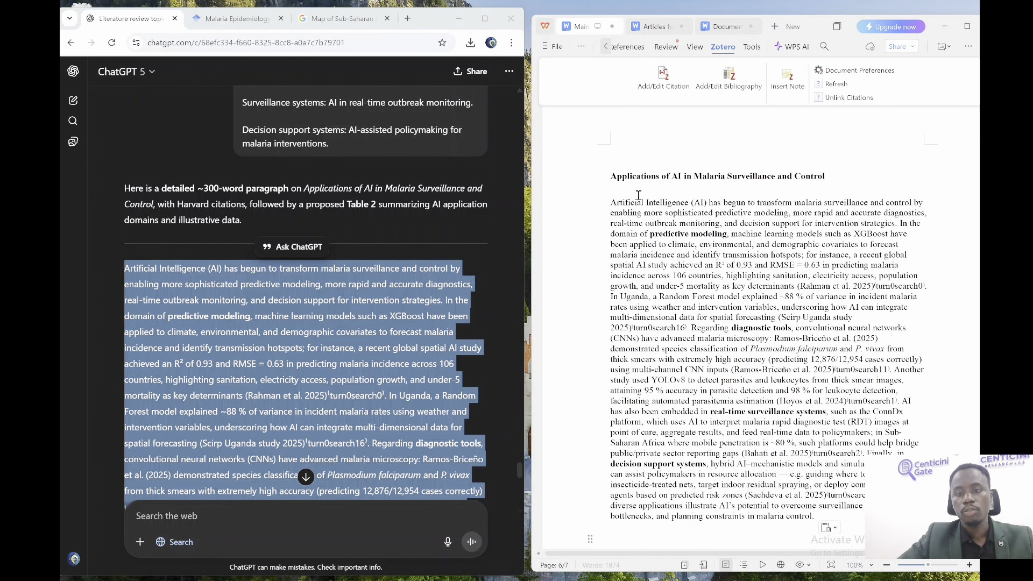
Remove the bold formatting from the pasted Applications of AI paragraph and justify its text
{"action": "triple_click", "coordinate": [678, 216]}
{"action": "key", "text": "ctrl+b"}
{"action": "key", "text": "ctrl+b"}
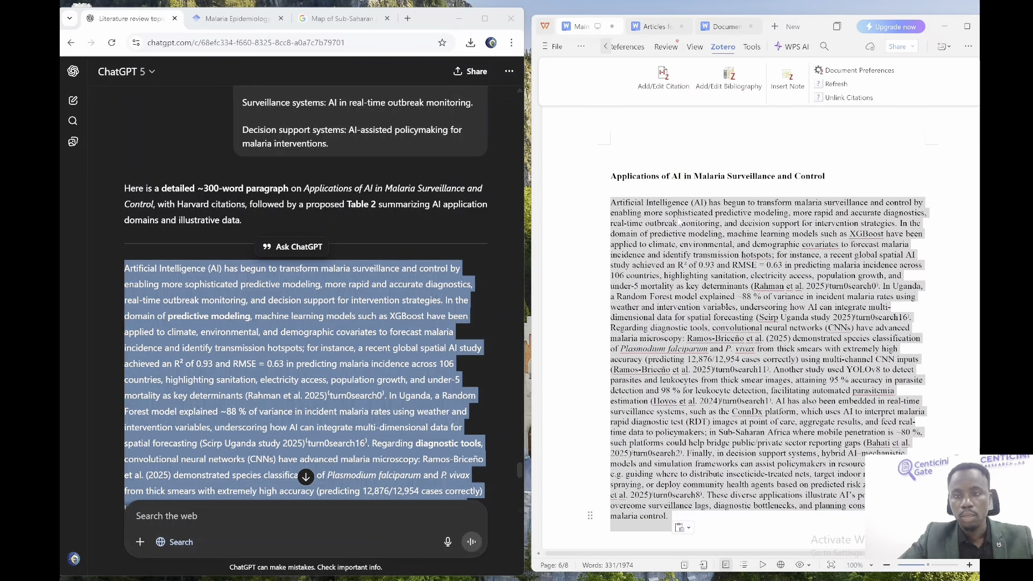
{"action": "key", "text": "ctrl+j"}
{"action": "left_click", "coordinate": [875, 268]}
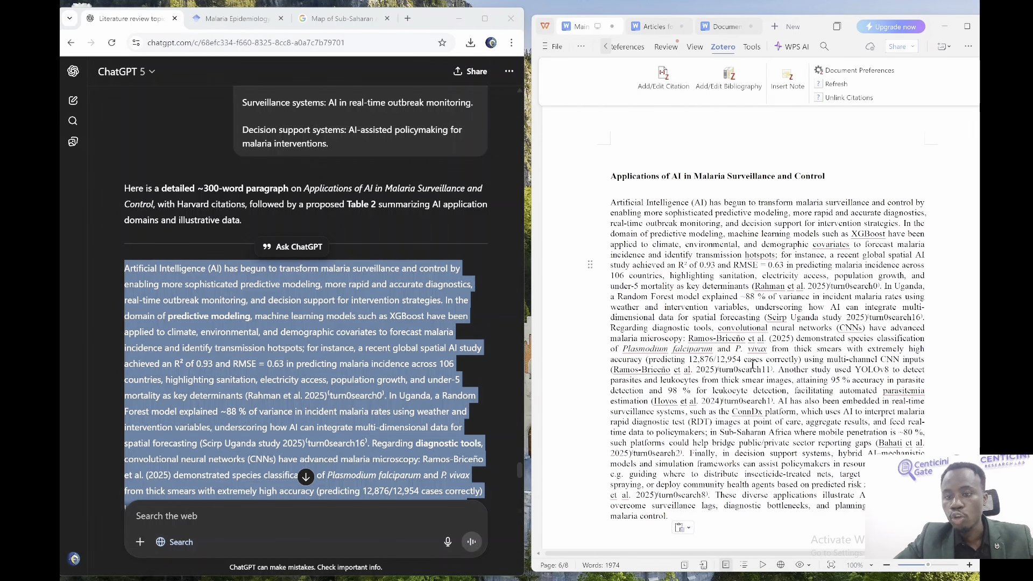
Copy the stray marker "turn0search11" from the manuscript paragraph and return to the Applications of AI prompt in the ChatGPT conversation
{"action": "left_click_drag", "start_coordinate": [765, 370], "coordinate": [723, 370]}
{"action": "key", "text": "ctrl+c"}
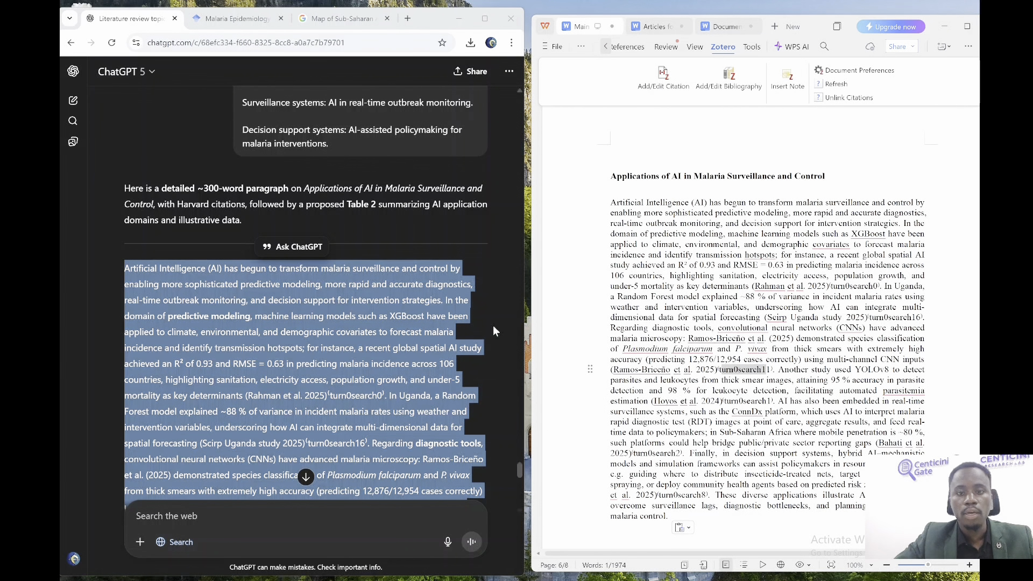
{"action": "scroll", "coordinate": [496, 424], "scroll_direction": "down", "scroll_amount": 7}
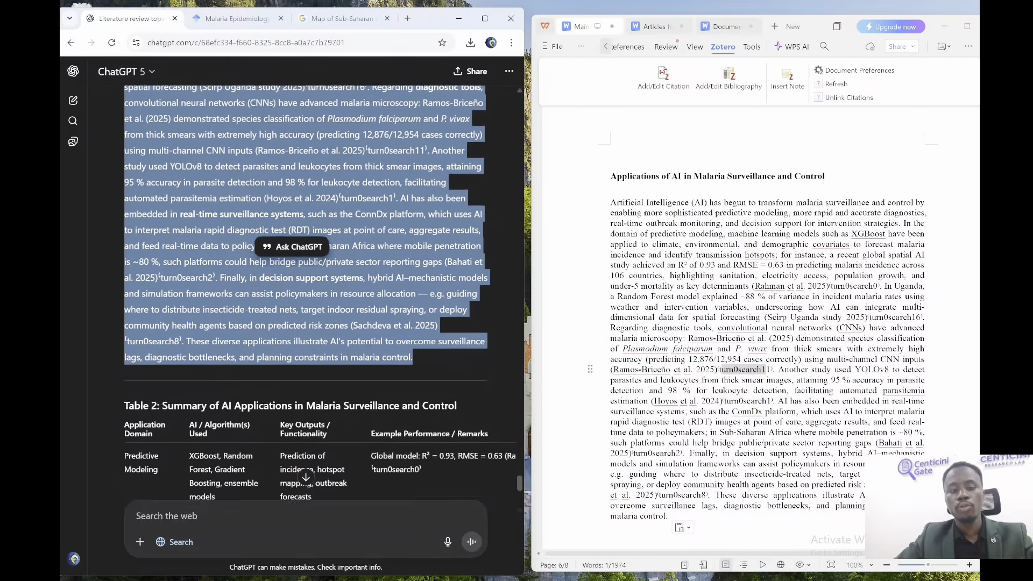
{"action": "scroll", "coordinate": [497, 424], "scroll_direction": "down", "scroll_amount": 4}
{"action": "scroll", "coordinate": [496, 424], "scroll_direction": "up", "scroll_amount": 12}
{"action": "scroll", "coordinate": [496, 424], "scroll_direction": "up", "scroll_amount": 8}
{"action": "scroll", "coordinate": [497, 424], "scroll_direction": "down", "scroll_amount": 7}
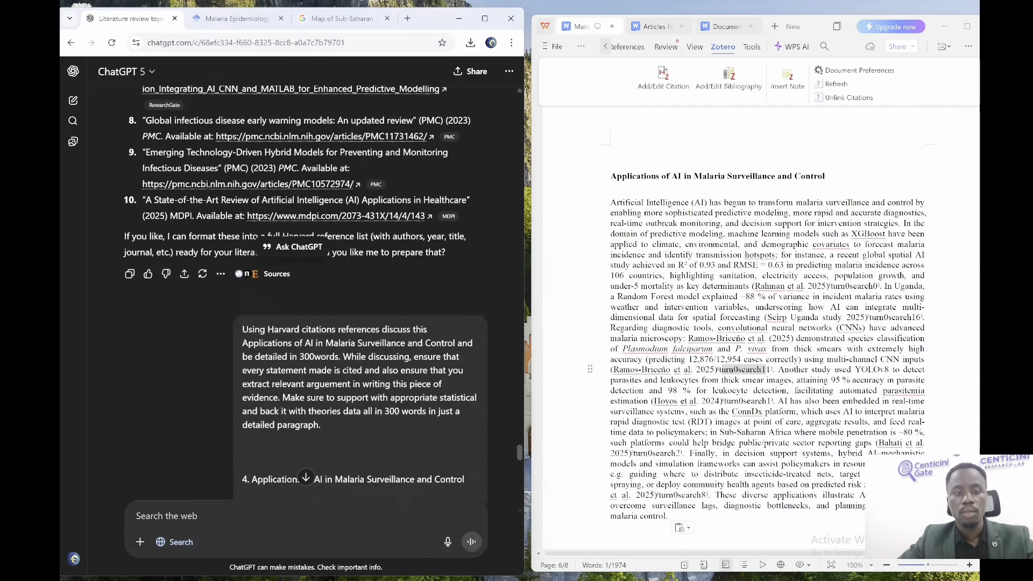
{"action": "scroll", "coordinate": [459, 266], "scroll_direction": "down", "scroll_amount": 7}
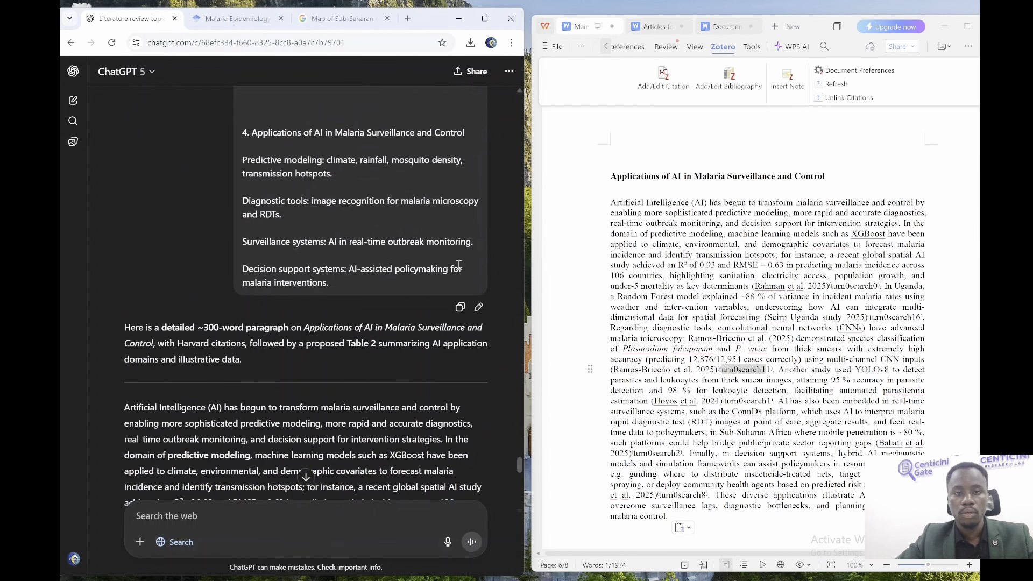
Edit the sent prompt to add "Don't add any table and let it be in Harvard citations don't add "turn0search11"" and resubmit it
{"action": "left_click", "coordinate": [479, 306]}
{"action": "left_click", "coordinate": [219, 396]}
{"action": "type", "text": "Don't add any table and let it be in Harvard citations"}
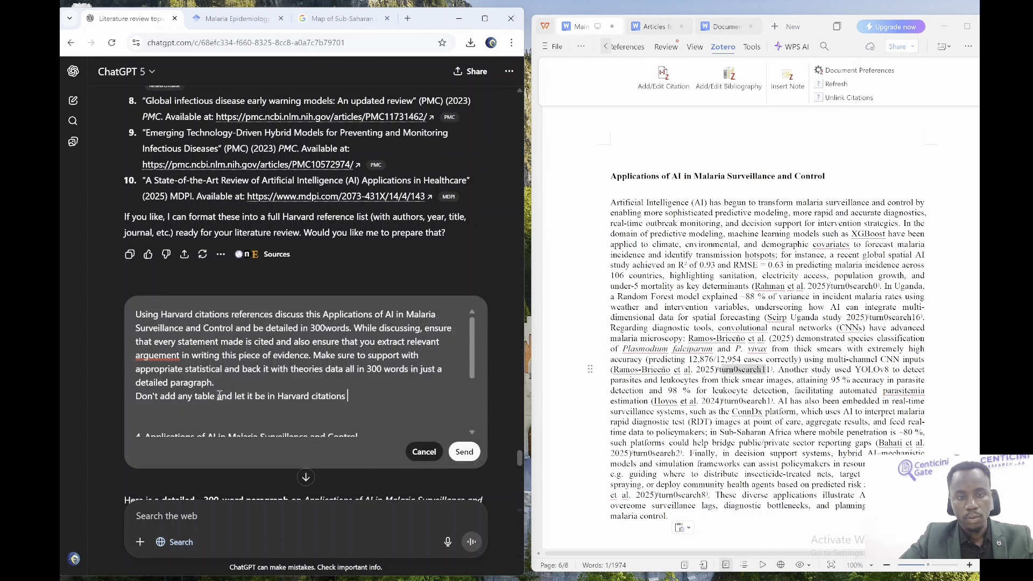
{"action": "type", "text": "don't add"}
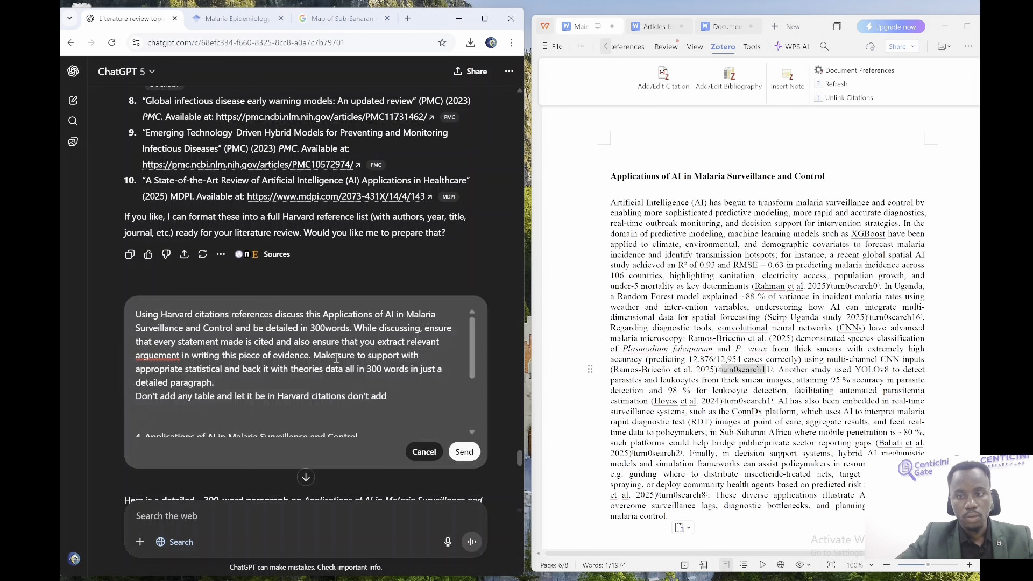
{"action": "left_click", "coordinate": [741, 379]}
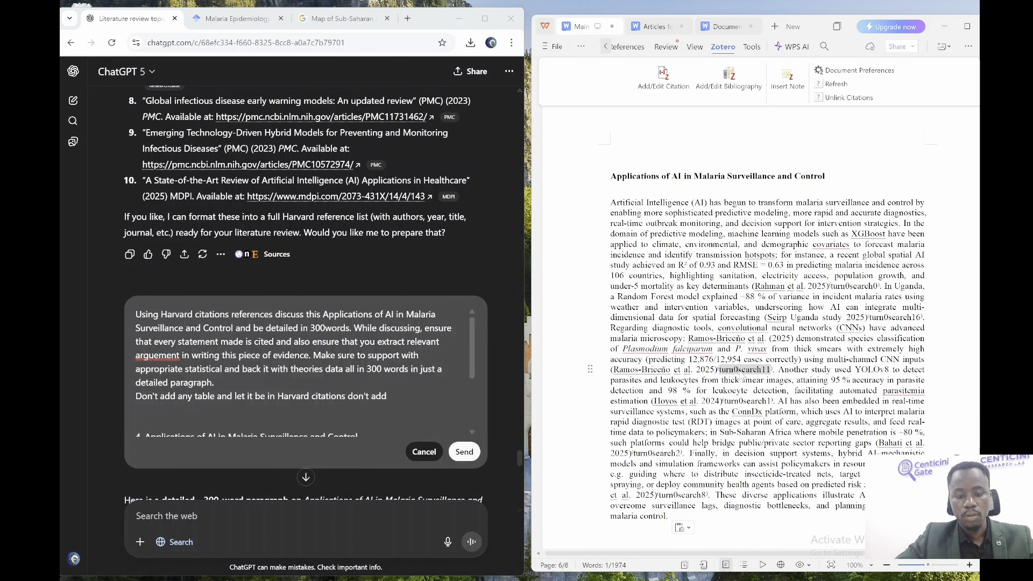
{"action": "left_click", "coordinate": [390, 396]}
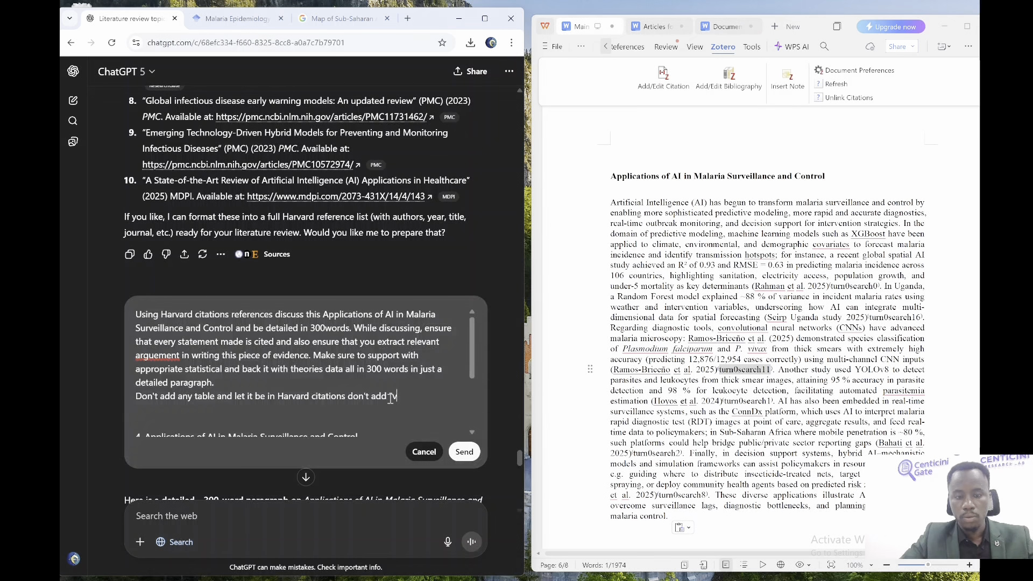
{"action": "key", "text": "ctrl+v"}
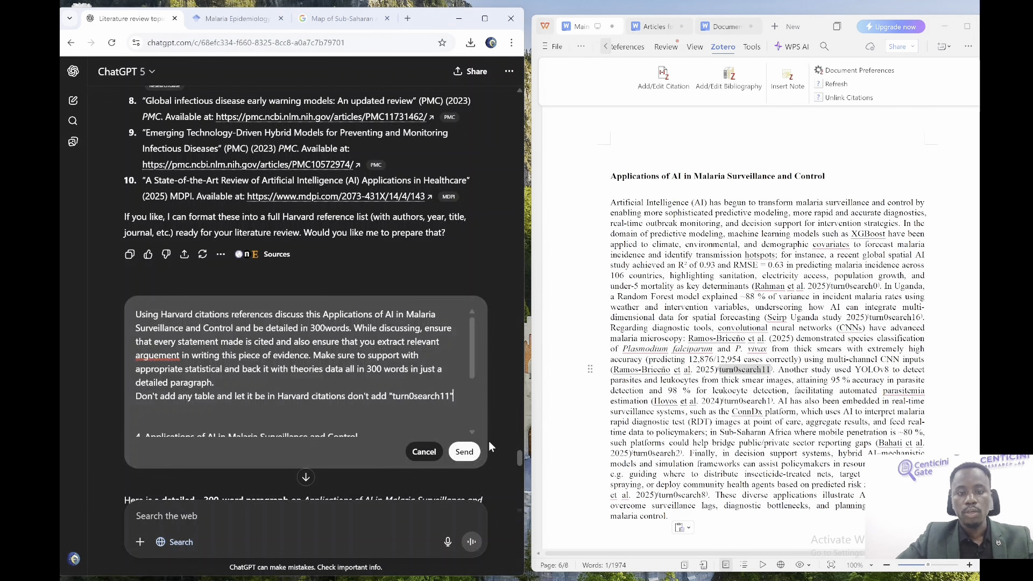
{"action": "left_click", "coordinate": [463, 452]}
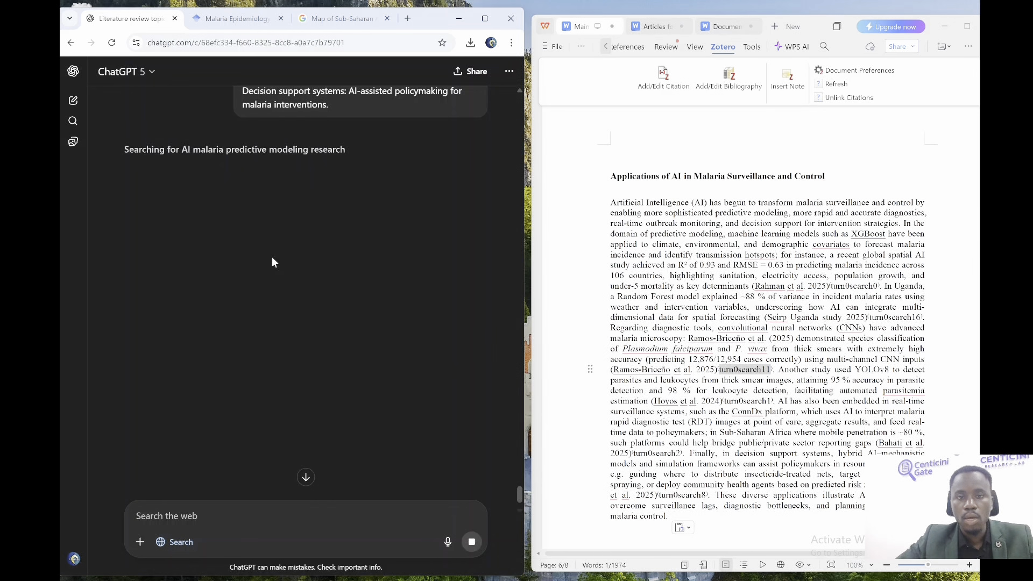
Undo the pasted Applications of AI paragraph and its formatting in the manuscript
{"action": "left_click", "coordinate": [864, 283]}
{"action": "key", "text": "ctrl+z"}
{"action": "key", "text": "ctrl+z"}
{"action": "key", "text": "ctrl+z"}
{"action": "key", "text": "ctrl+z"}
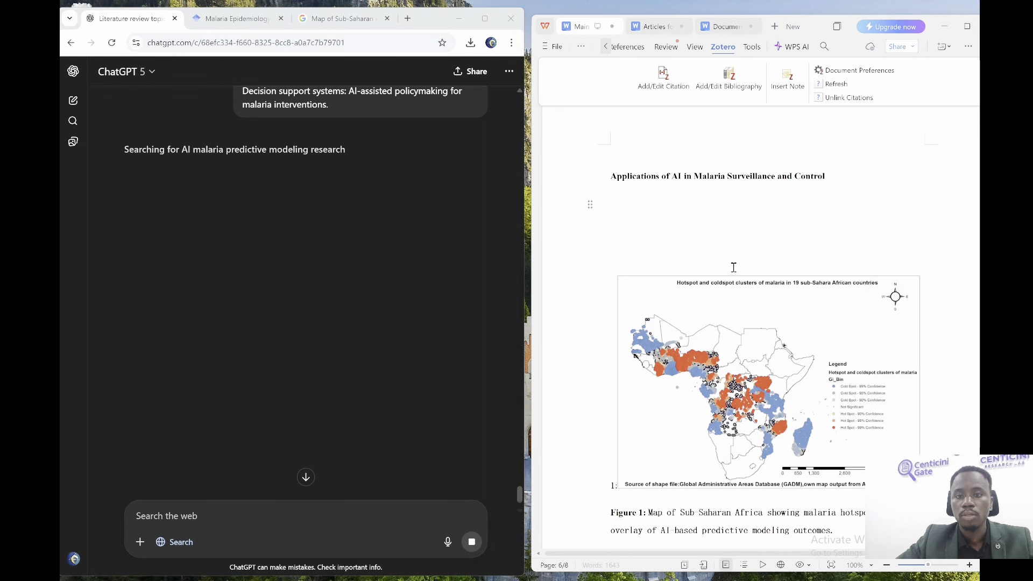
Set the font of the entire manuscript to Times New Roman and check the remaining section headings below the map
{"action": "triple_click", "coordinate": [626, 525]}
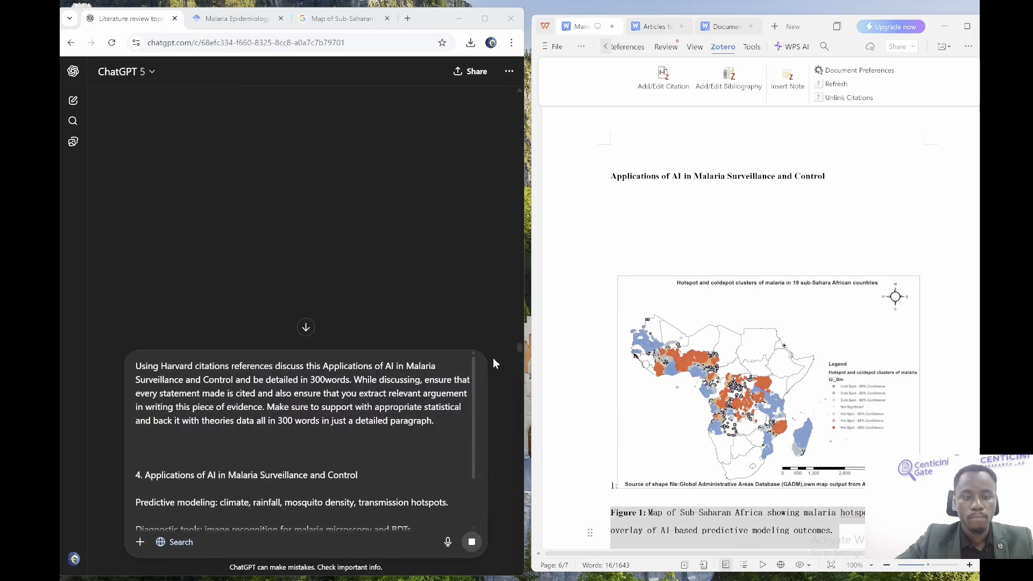
{"action": "key", "text": "ctrl+a"}
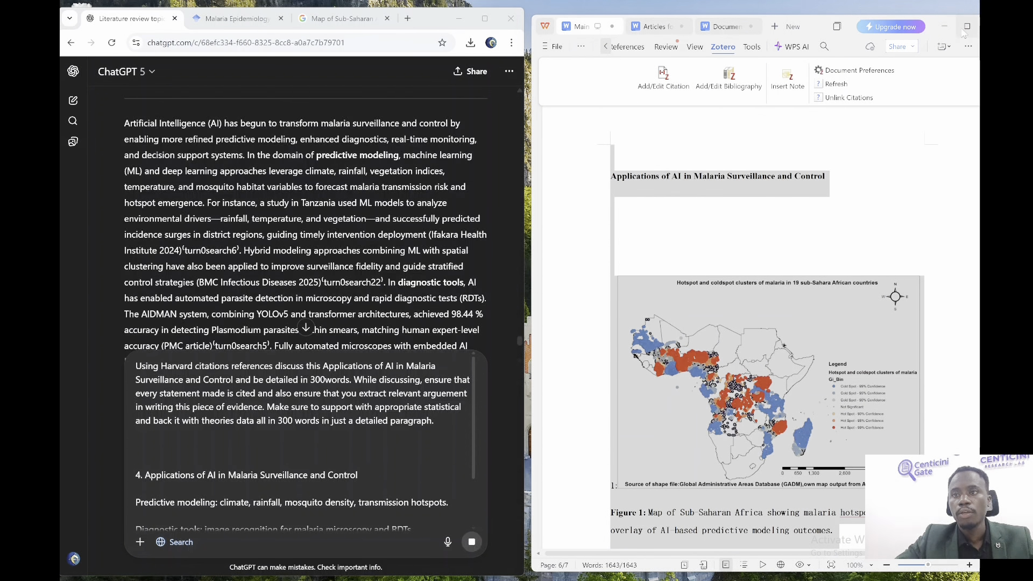
{"action": "left_click", "coordinate": [967, 26]}
{"action": "left_click", "coordinate": [273, 32]}
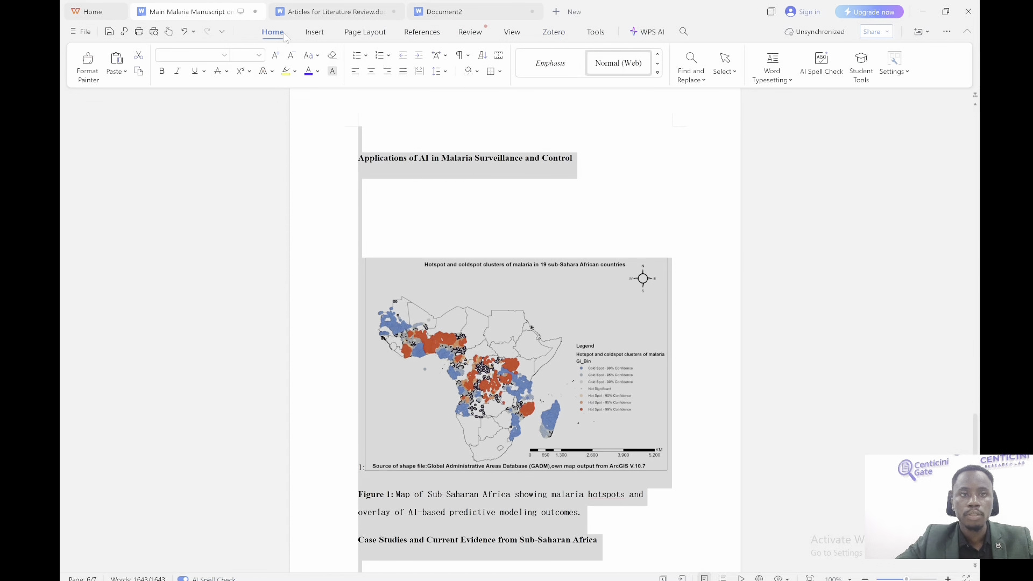
{"action": "left_click", "coordinate": [169, 50]}
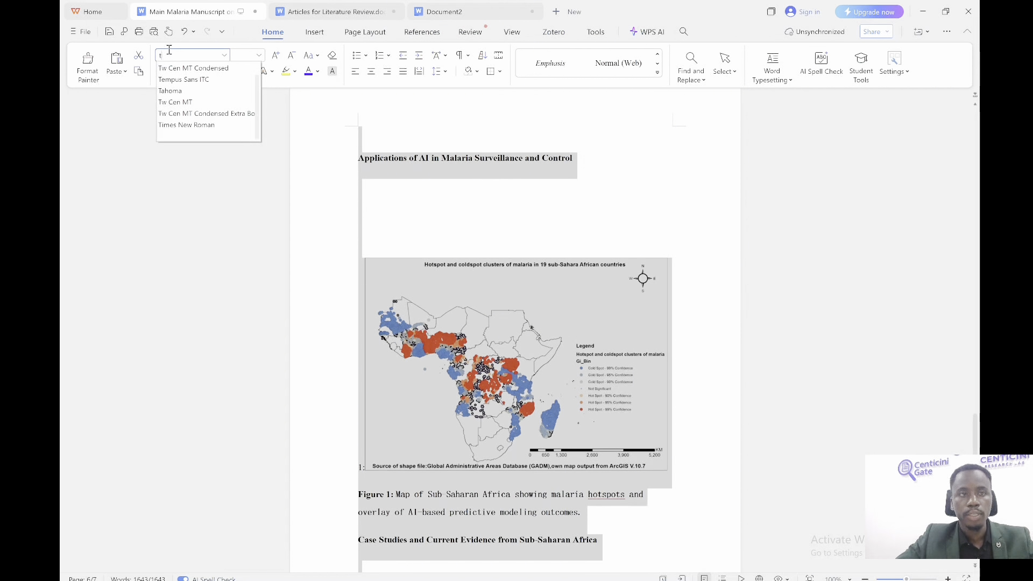
{"action": "left_click", "coordinate": [178, 130]}
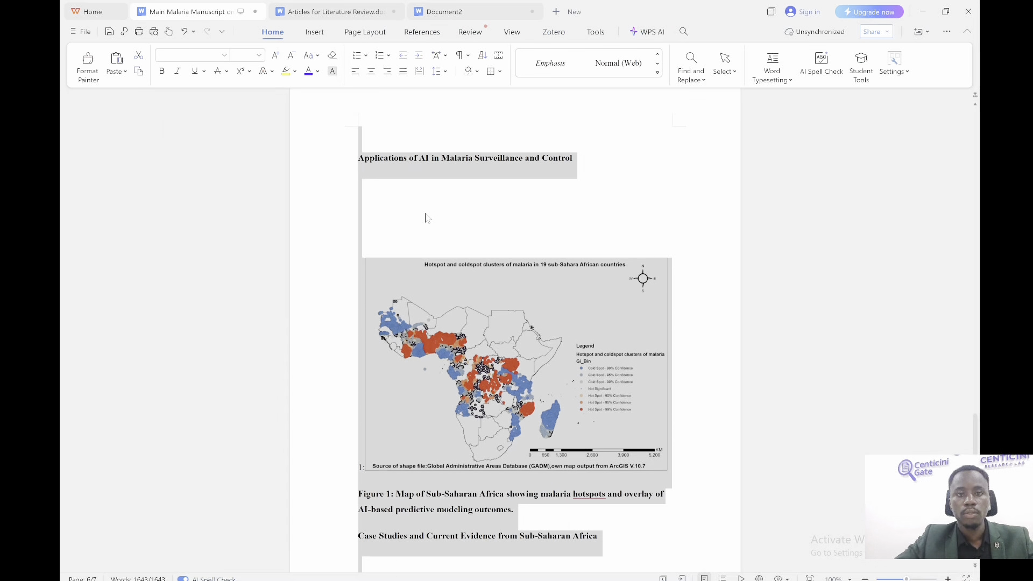
{"action": "left_click", "coordinate": [372, 189]}
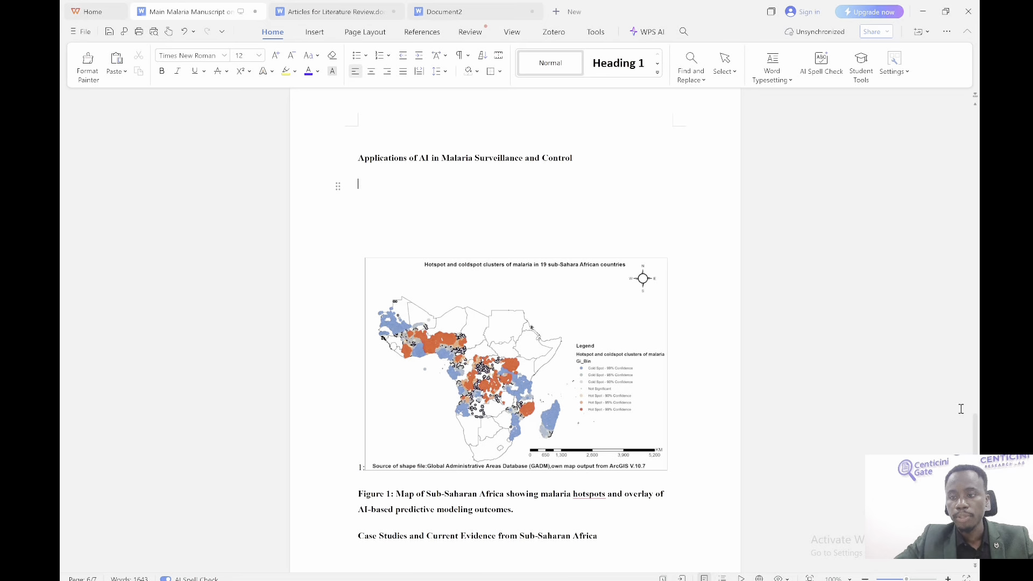
{"action": "left_click_drag", "start_coordinate": [973, 425], "coordinate": [974, 457]}
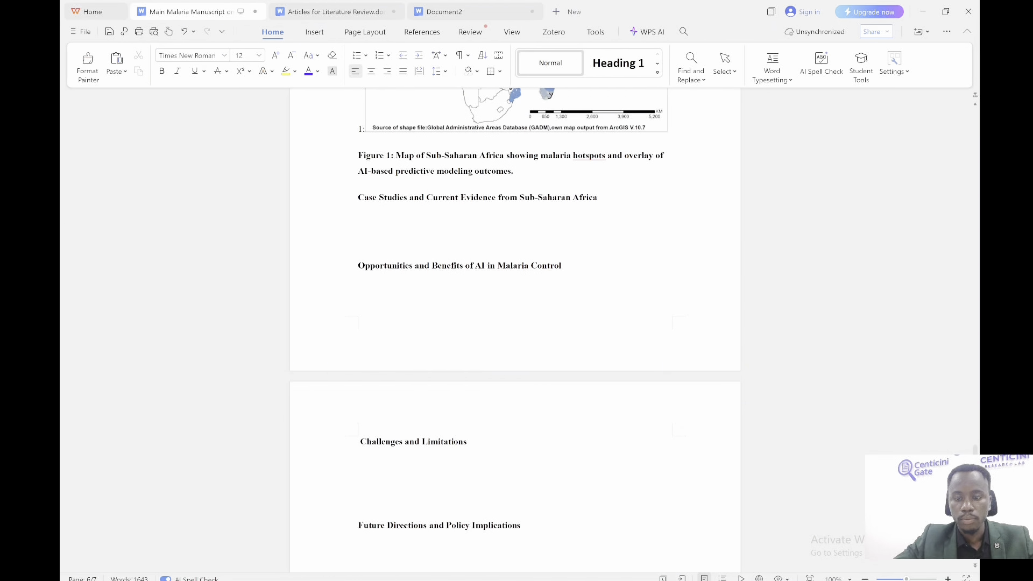
Switch to ChatGPT and examine the regenerated Applications of AI answer for leftover search markers after the citations
{"action": "left_click", "coordinate": [773, 580]}
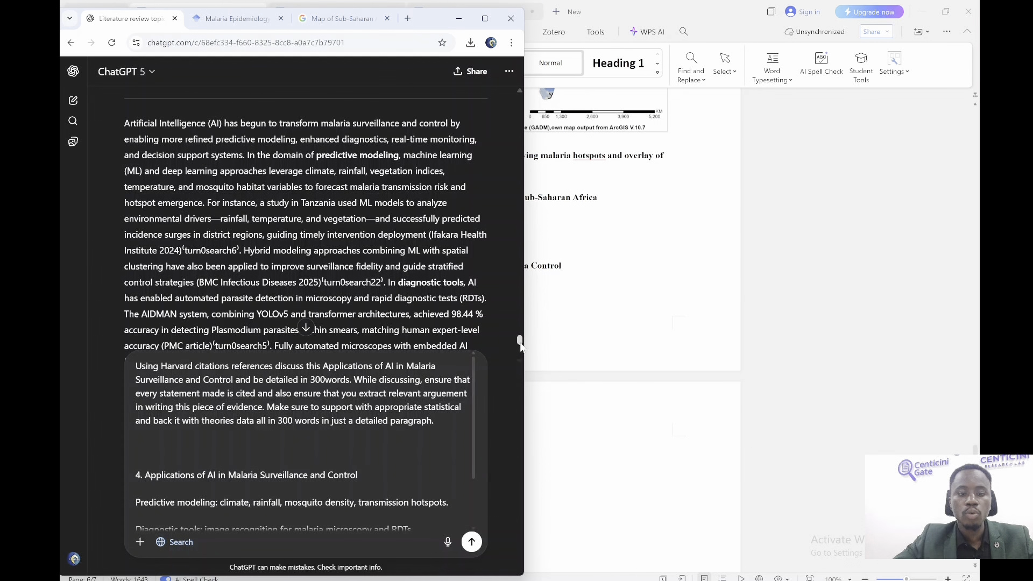
{"action": "left_click_drag", "start_coordinate": [520, 344], "coordinate": [527, 376]}
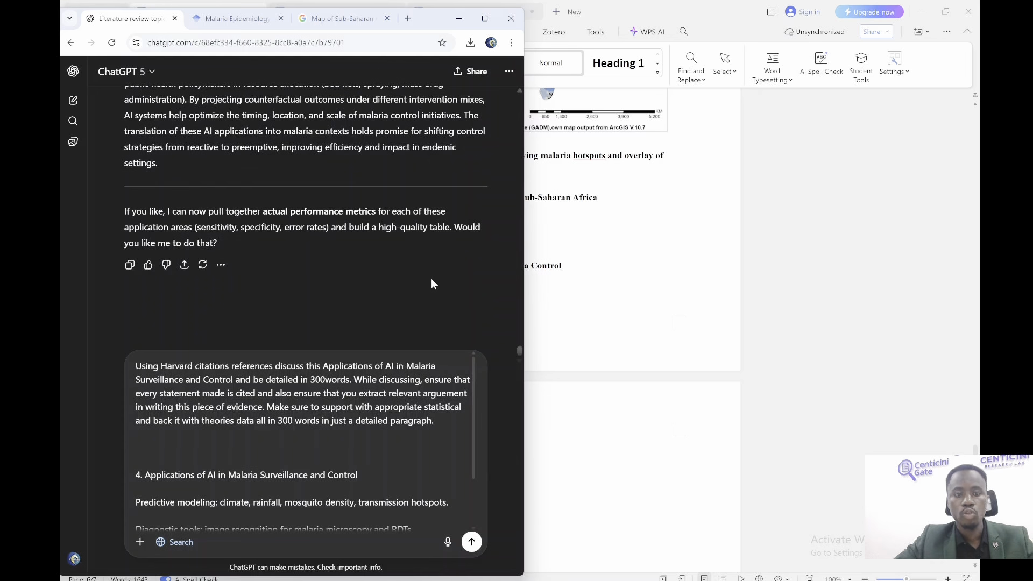
{"action": "scroll", "coordinate": [148, 271], "scroll_direction": "up", "scroll_amount": 1}
{"action": "scroll", "coordinate": [307, 323], "scroll_direction": "up", "scroll_amount": 20}
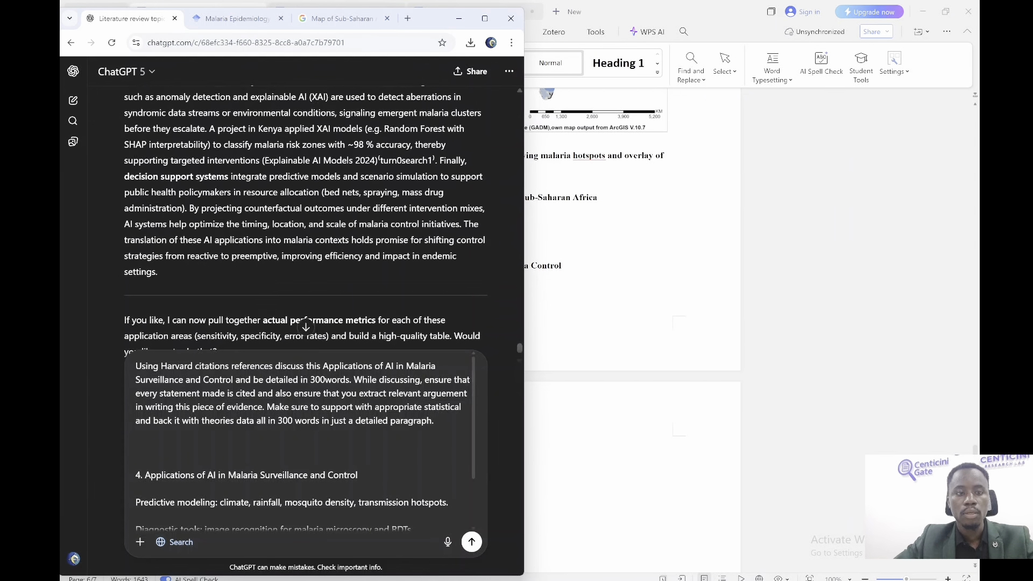
{"action": "scroll", "coordinate": [306, 325], "scroll_direction": "down", "scroll_amount": 10}
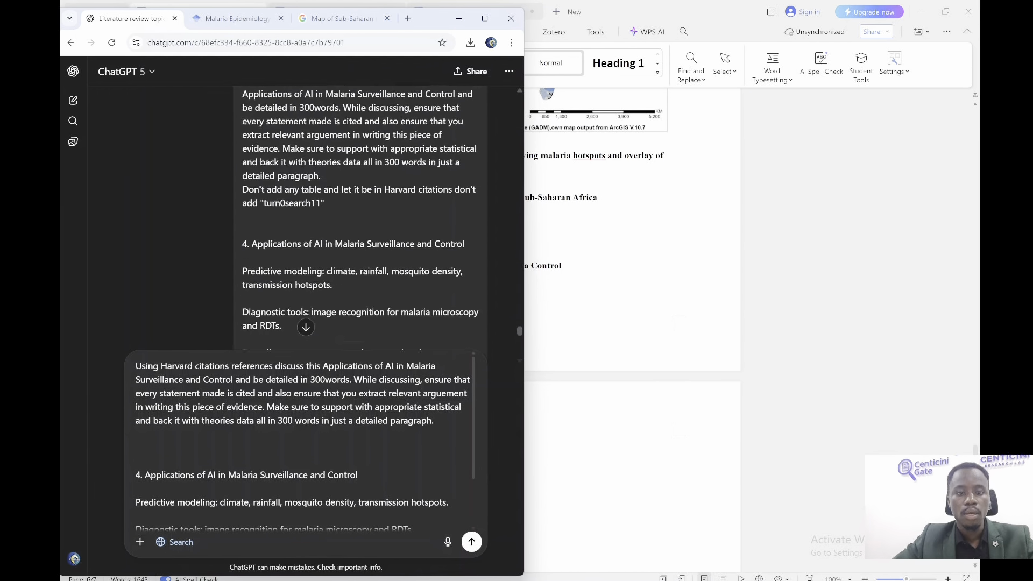
{"action": "scroll", "coordinate": [306, 325], "scroll_direction": "down", "scroll_amount": 8}
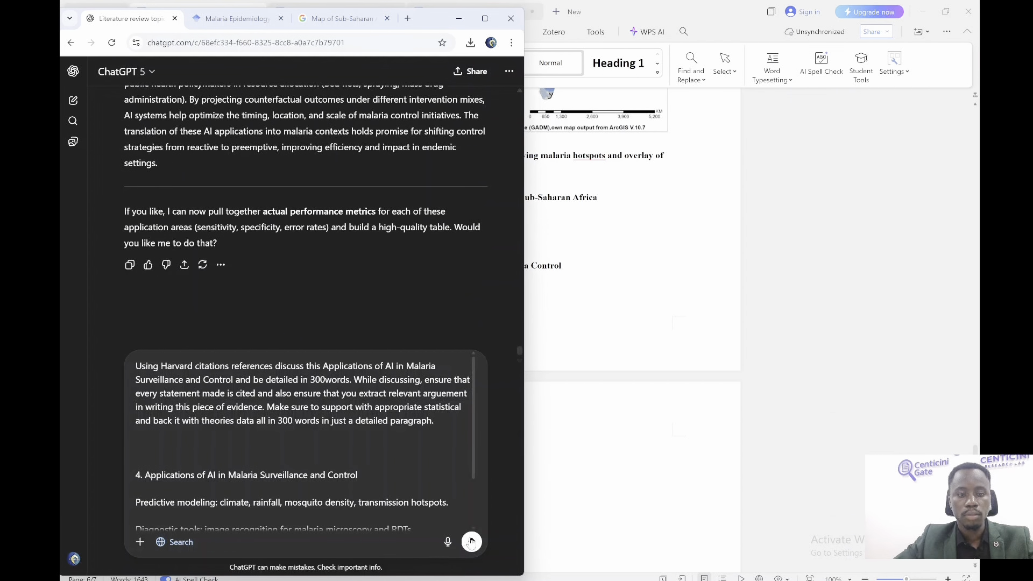
Add the instruction "Don't add any table and let it just be simple" to the prepared prompt, above the section 4 outline
{"action": "left_click", "coordinate": [289, 445]}
{"action": "key", "text": "BackSpace"}
{"action": "type", "text": "Do"}
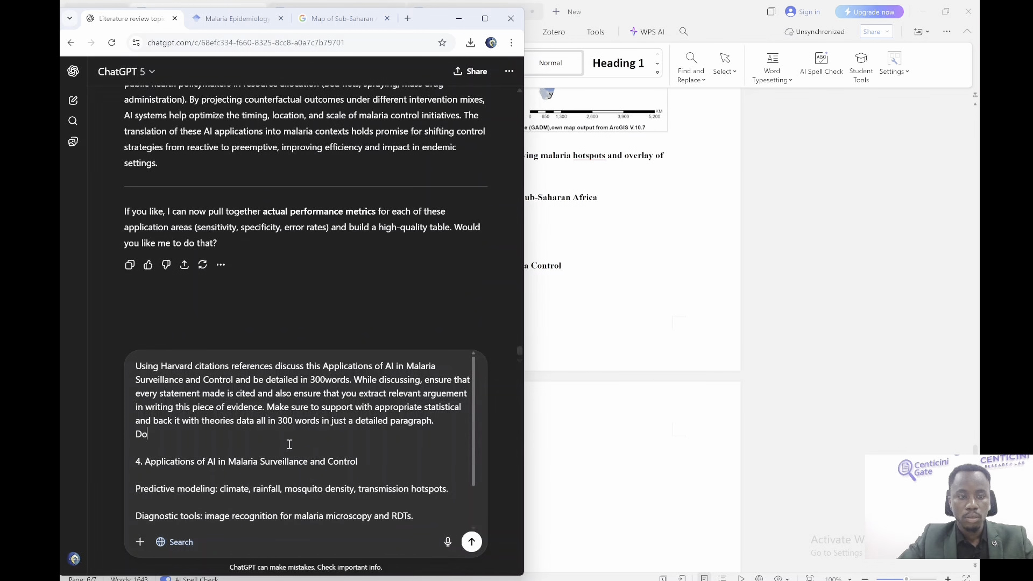
{"action": "type", "text": "n't add any pictu"}
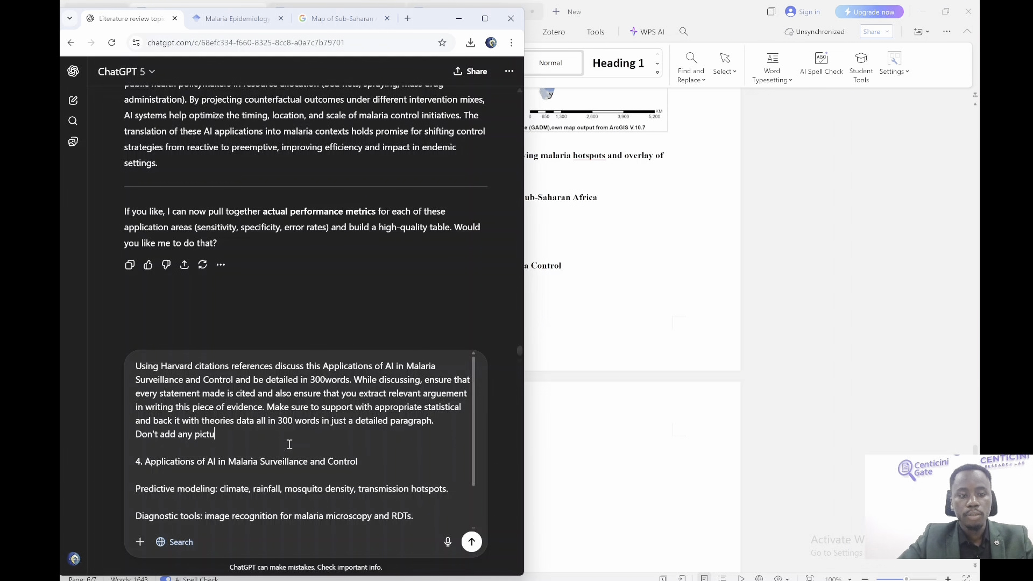
{"action": "key", "text": "BackSpace"}
{"action": "key", "text": "BackSpace"}
{"action": "key", "text": "BackSpace"}
{"action": "key", "text": "BackSpace"}
{"action": "key", "text": "BackSpace"}
{"action": "type", "text": "table and let it just"}
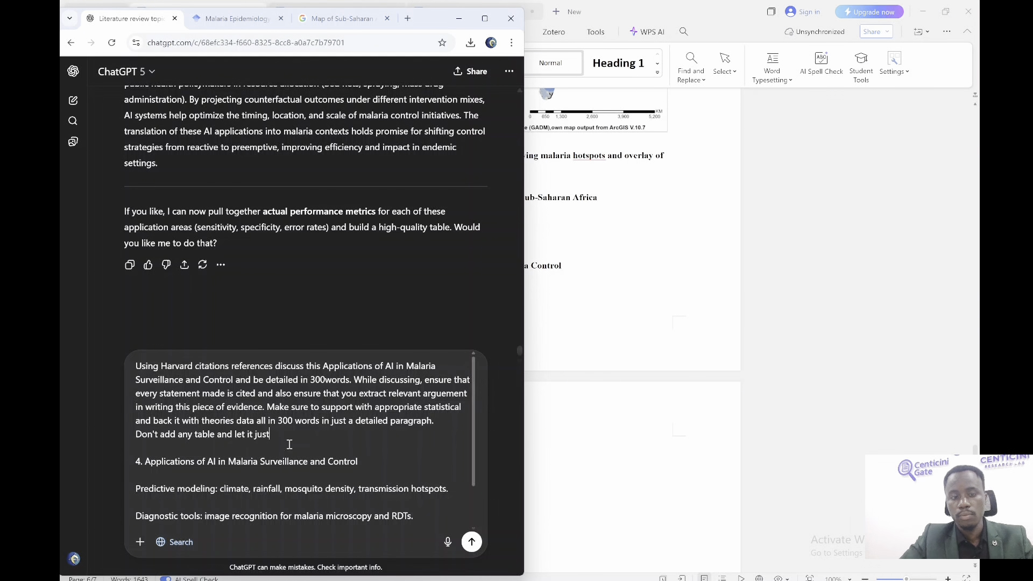
{"action": "type", "text": " be simple"}
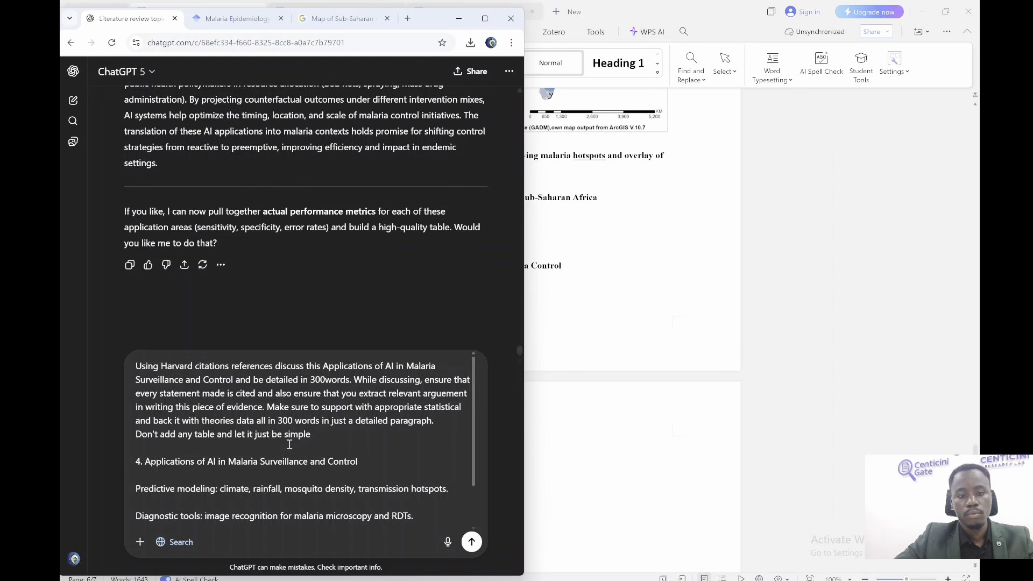
Extend the prompt's added instruction with "and cited nothing else added after the citation" and submit the prompt
{"action": "type", "text": " and cited"}
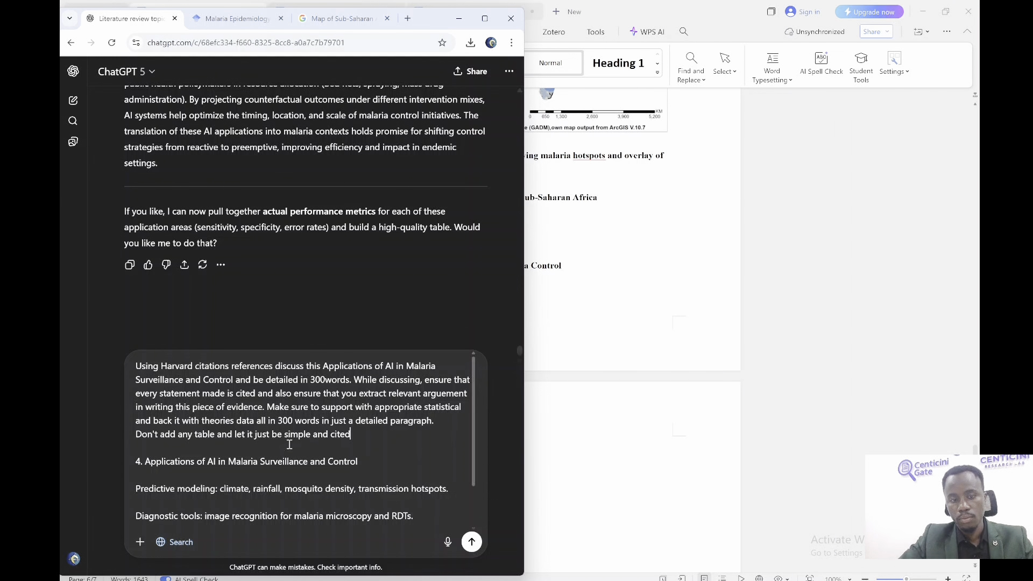
{"action": "type", "text": " nothing else "}
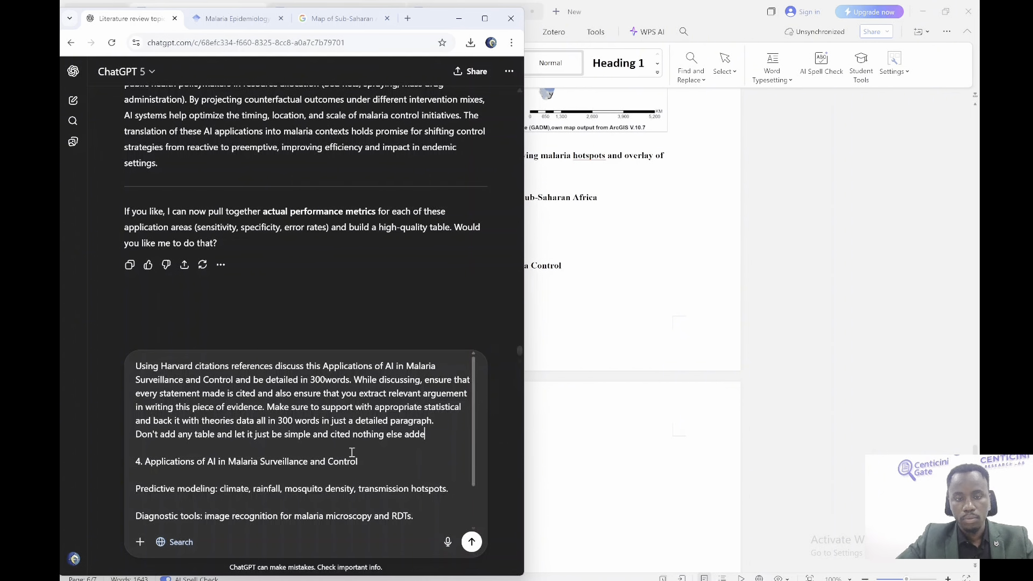
{"action": "type", "text": "added aftet th"}
{"action": "key", "text": "BackSpace"}
{"action": "key", "text": "BackSpace"}
{"action": "key", "text": "BackSpace"}
{"action": "key", "text": "BackSpace"}
{"action": "type", "text": "r the cita"}
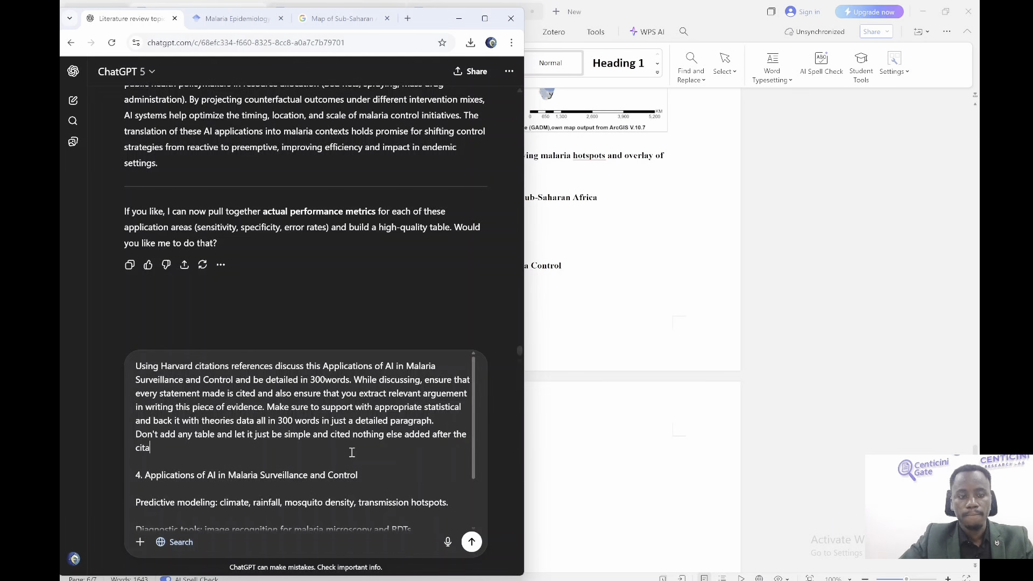
{"action": "type", "text": "tion"}
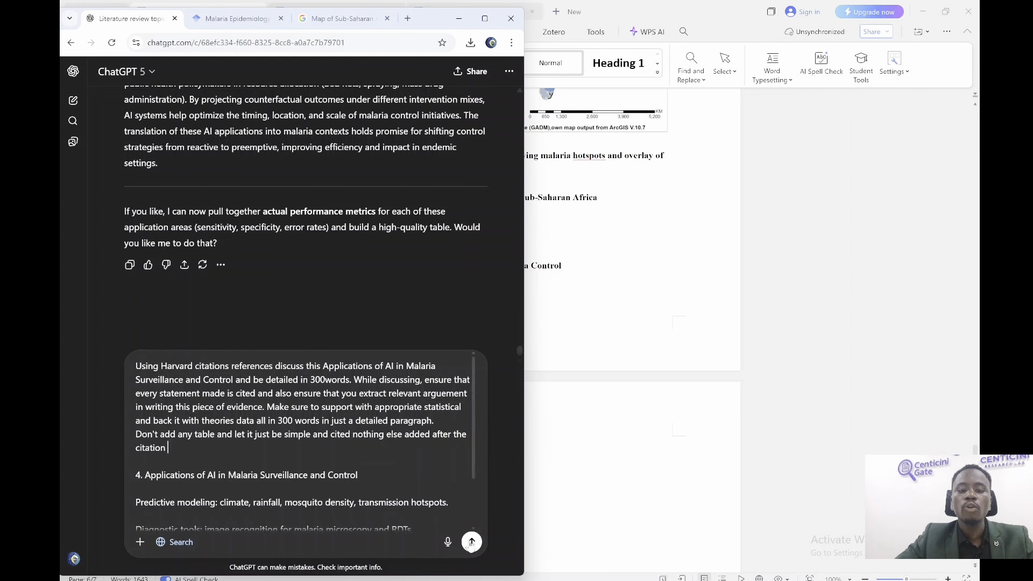
{"action": "left_click", "coordinate": [472, 541]}
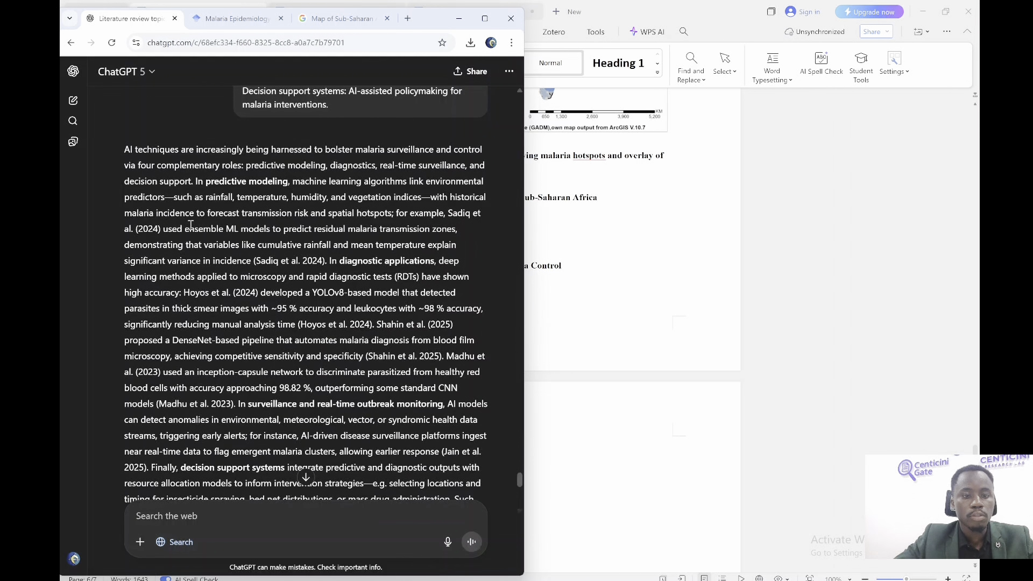
Copy the body text of ChatGPT's regenerated answer and paste it into the manuscript under "Applications of AI in Malaria Surveillance and Control"
{"action": "left_click_drag", "start_coordinate": [128, 152], "coordinate": [326, 259]}
{"action": "key", "text": "ctrl+c"}
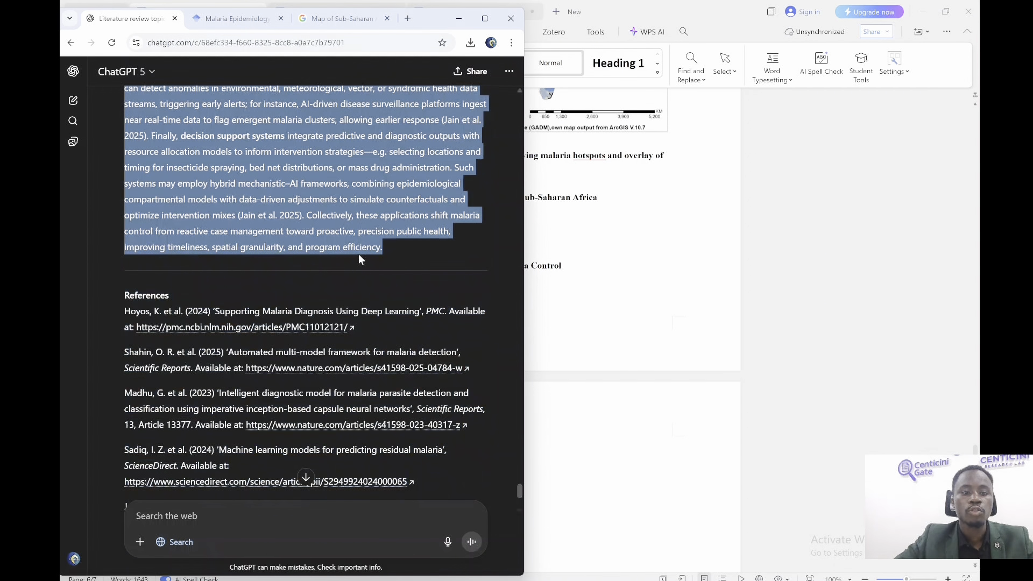
{"action": "left_click", "coordinate": [657, 284]}
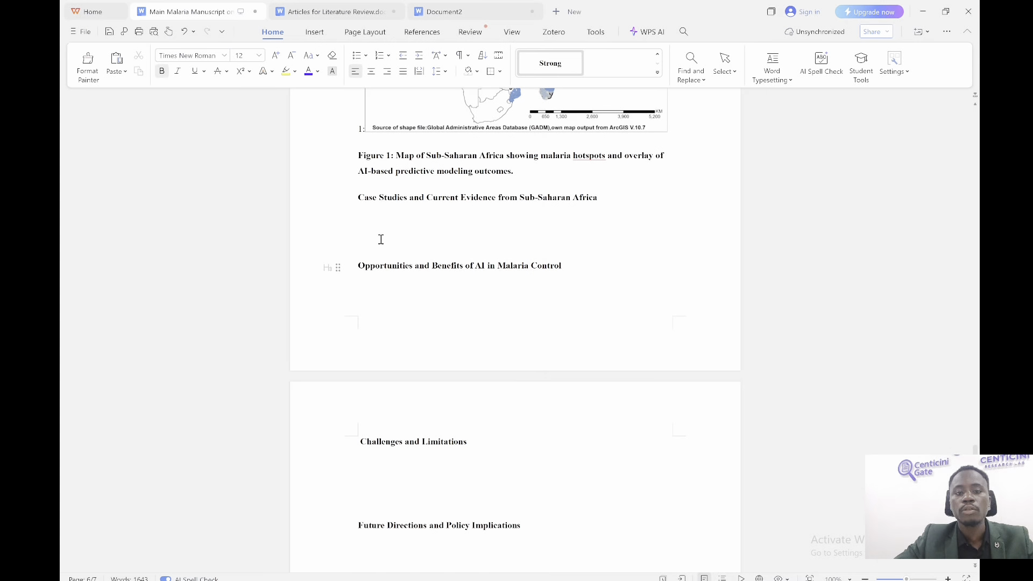
{"action": "left_click_drag", "start_coordinate": [603, 155], "coordinate": [432, 431]}
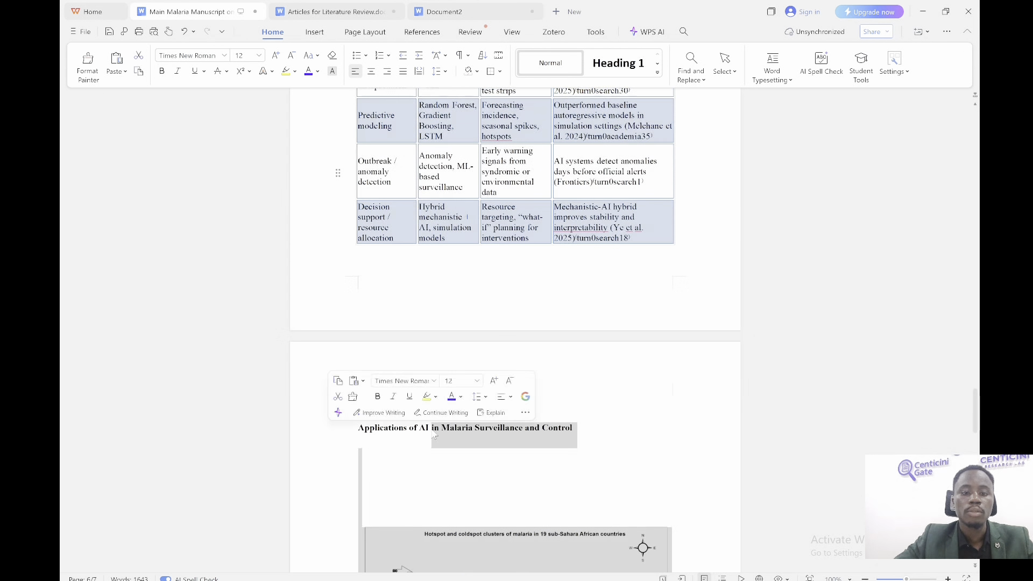
{"action": "left_click", "coordinate": [372, 455]}
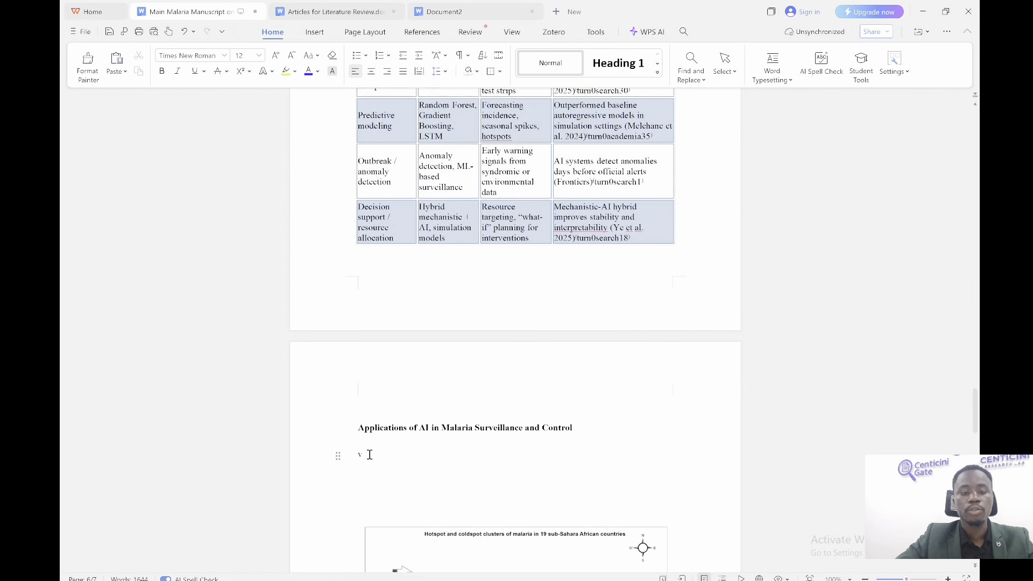
{"action": "key", "text": "ctrl+v"}
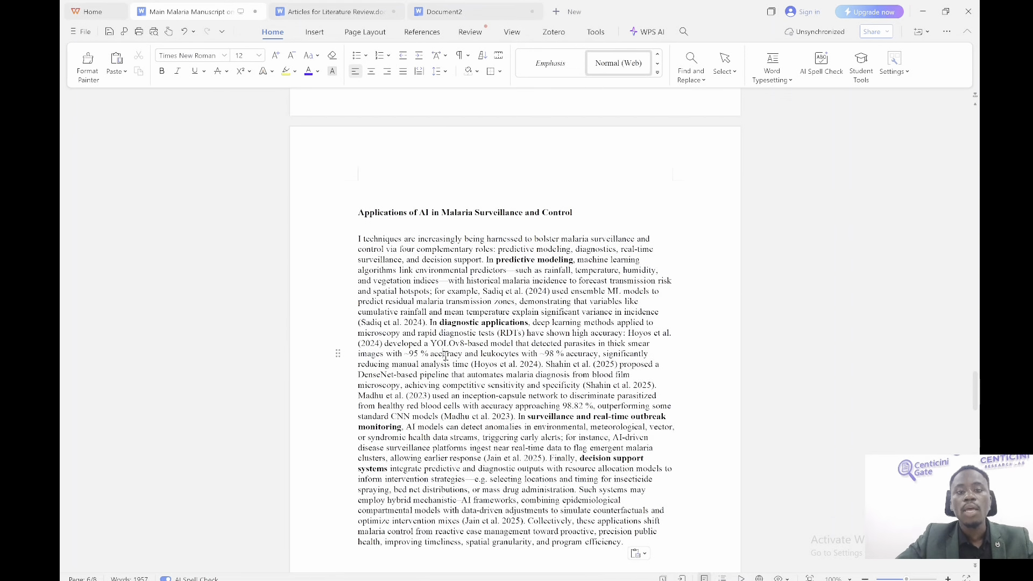
Clear the bold formatting from the pasted Applications section and correct its opening words to "AI techniques" after checking the ChatGPT original
{"action": "key", "text": "ctrl+b"}
{"action": "key", "text": "ctrl+b"}
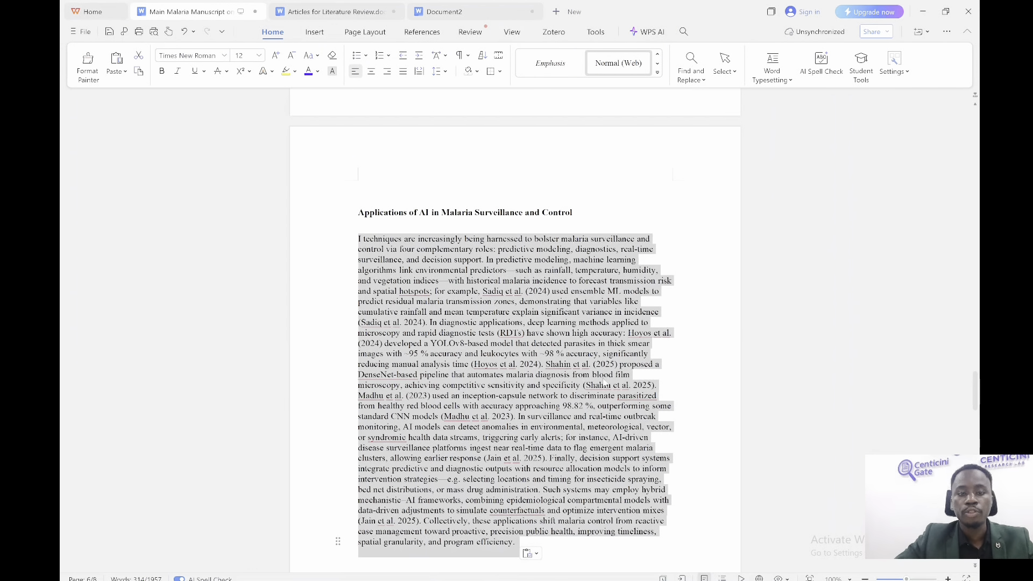
{"action": "left_click", "coordinate": [769, 580]}
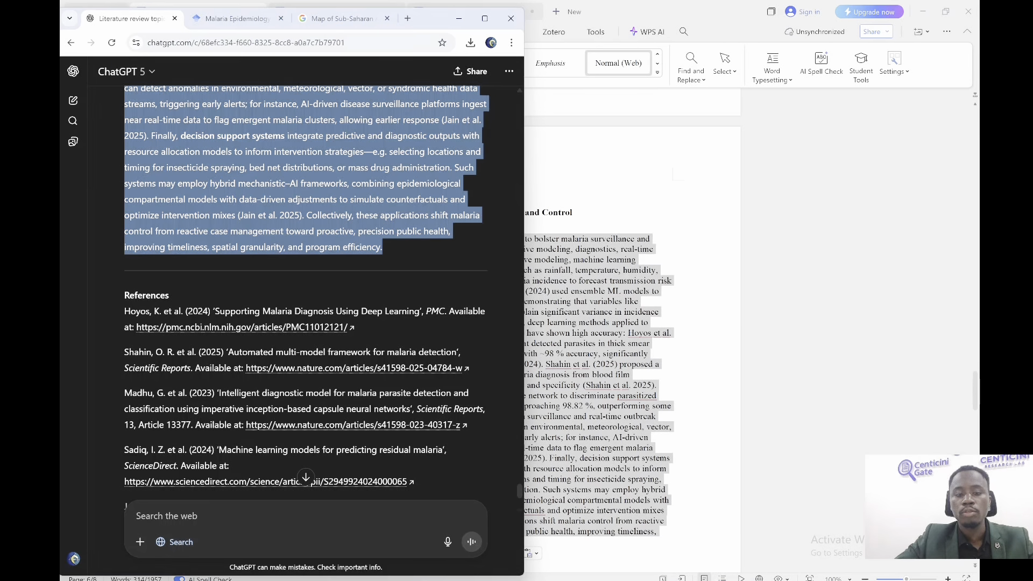
{"action": "scroll", "coordinate": [273, 259], "scroll_direction": "up", "scroll_amount": 7}
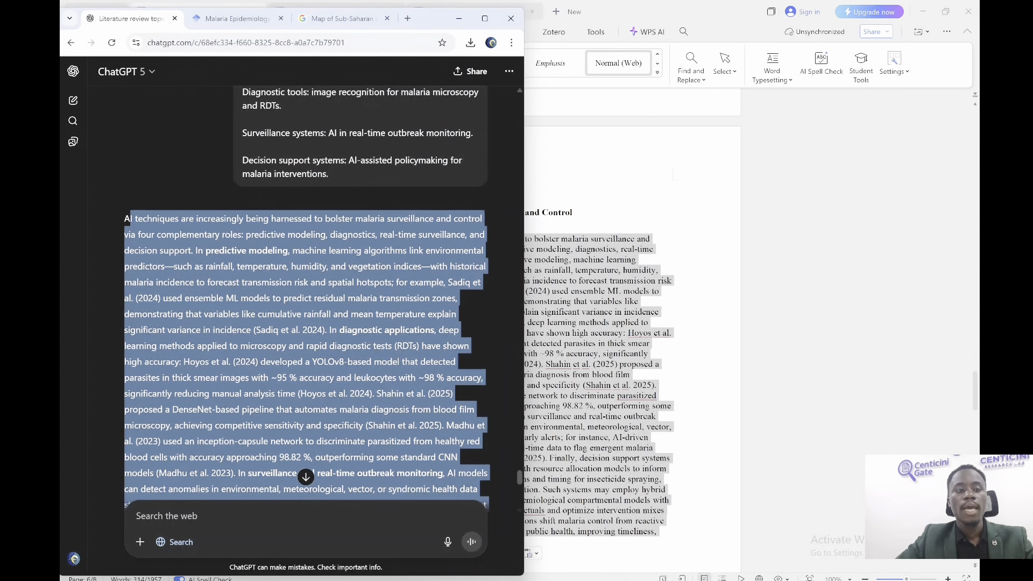
{"action": "left_click", "coordinate": [575, 260]}
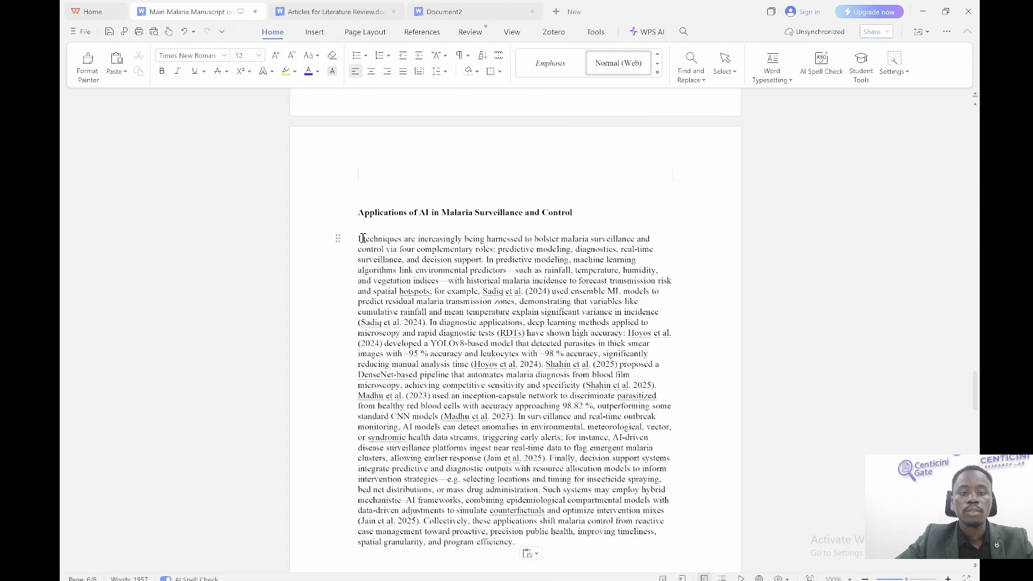
{"action": "type", "text": "AI t"}
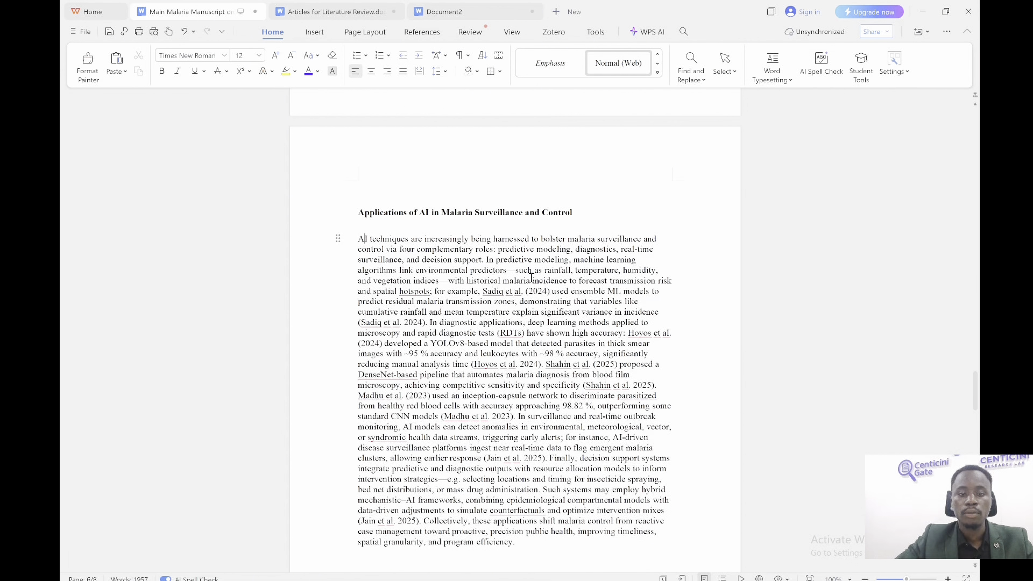
Replace the dashes before "such as rainfall" and after "vegetation indices" with spaces, and justify the Applications paragraph
{"action": "key", "text": "BackSpace"}
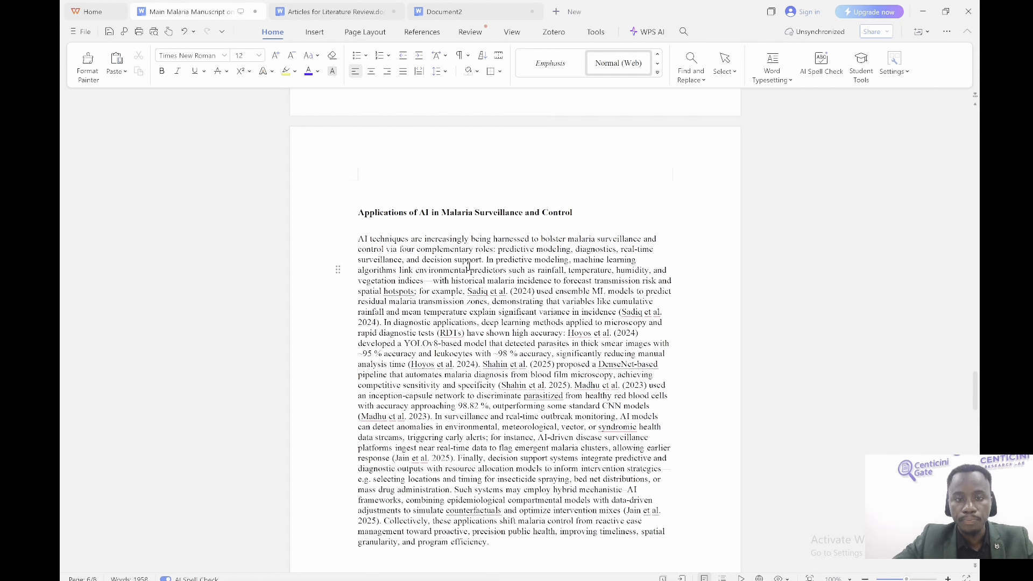
{"action": "left_click", "coordinate": [431, 286]}
{"action": "key", "text": "BackSpace"}
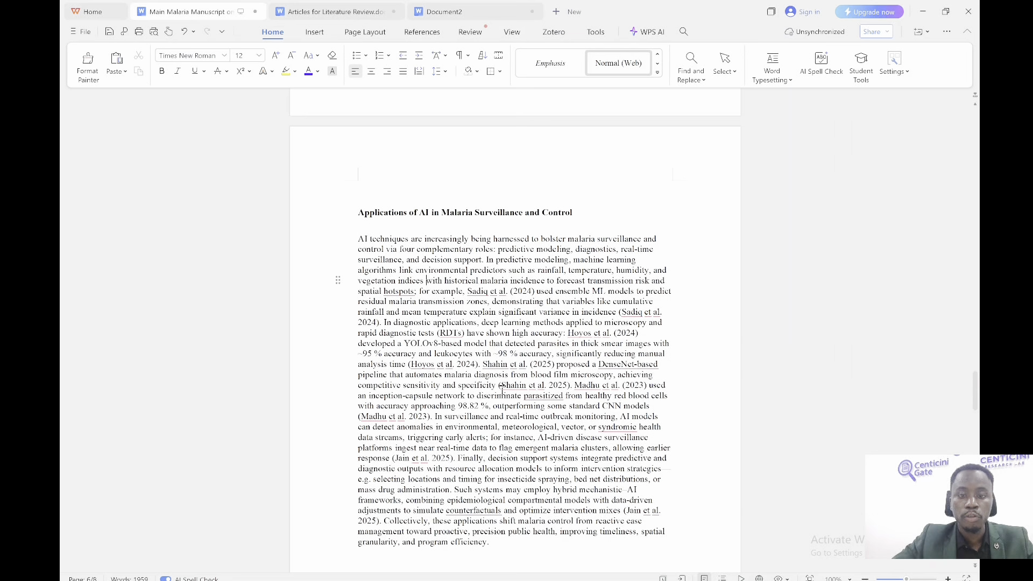
{"action": "left_click_drag", "start_coordinate": [496, 363], "coordinate": [622, 384]}
{"action": "left_click", "coordinate": [622, 384]}
{"action": "triple_click", "coordinate": [622, 384]}
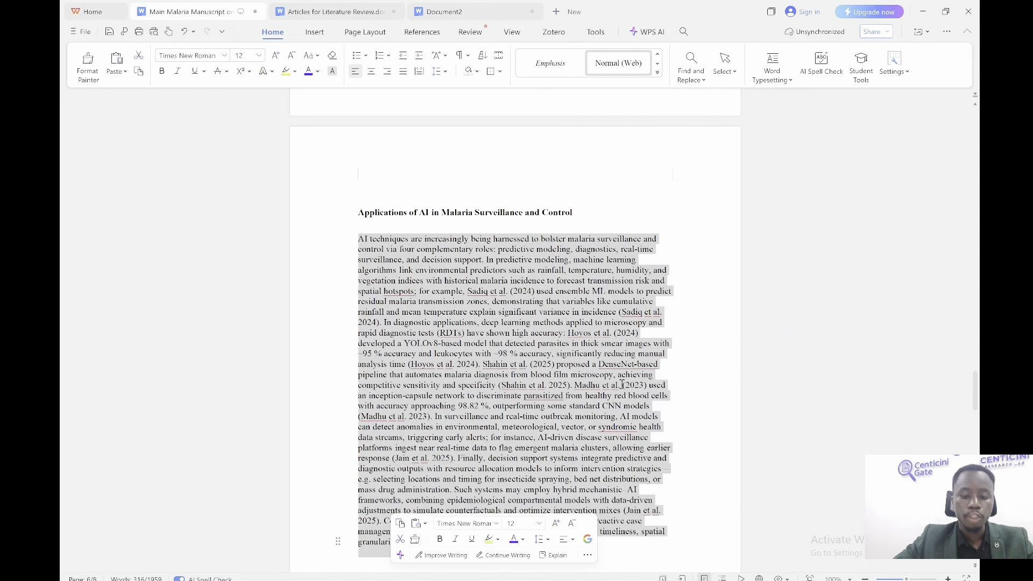
{"action": "key", "text": "ctrl+j"}
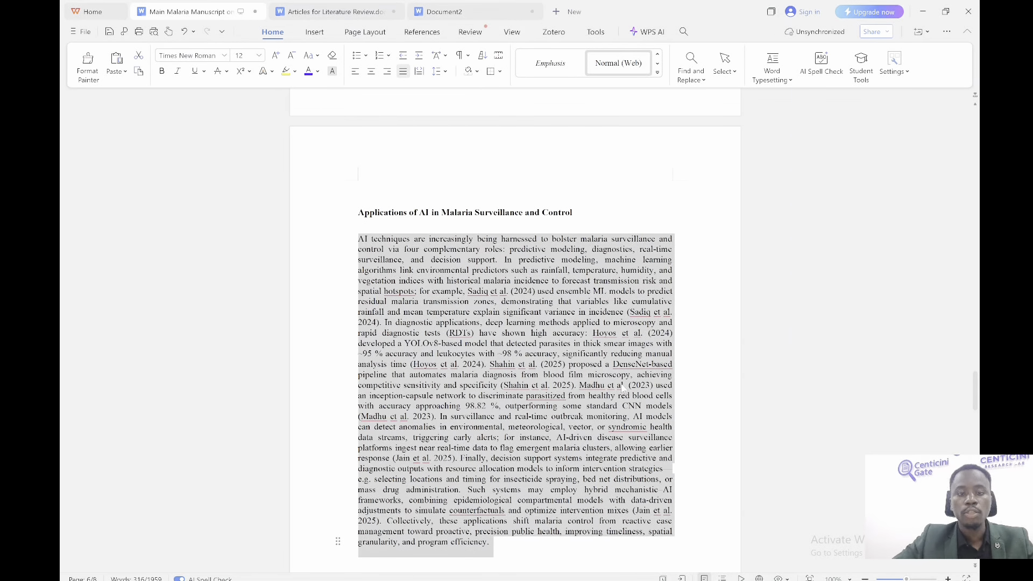
Try to remove the gap between the Applications heading and its paragraph, and undo the attempt
{"action": "left_click", "coordinate": [356, 244]}
{"action": "key", "text": "BackSpace"}
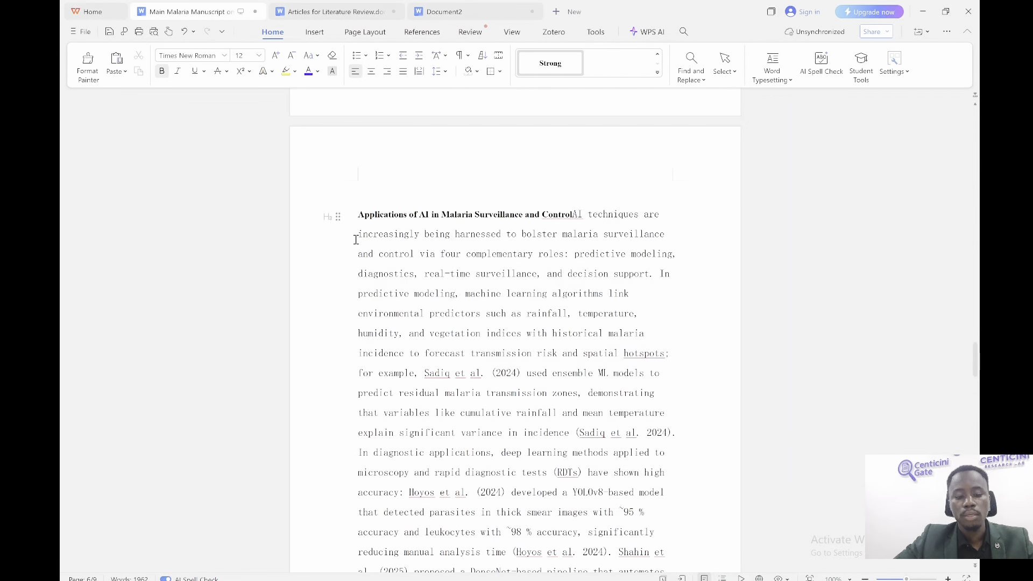
{"action": "key", "text": "ctrl+z"}
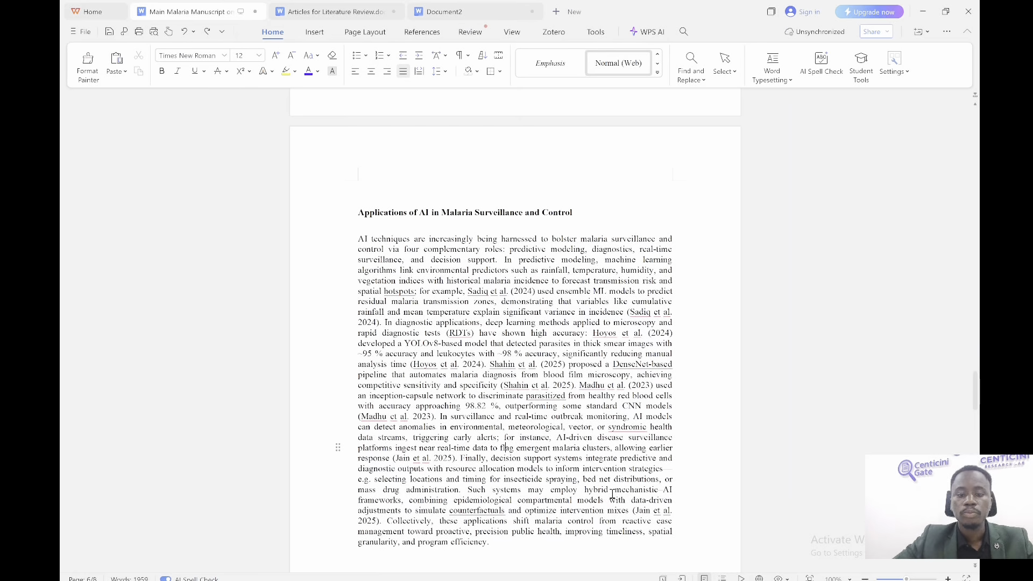
Cut the hotspot map with its Figure 1 caption from below the Applications section and delete the leftover "1:" there
{"action": "left_click_drag", "start_coordinate": [612, 493], "coordinate": [592, 542]}
{"action": "key", "text": "alt+Tab"}
{"action": "left_click", "coordinate": [631, 542]}
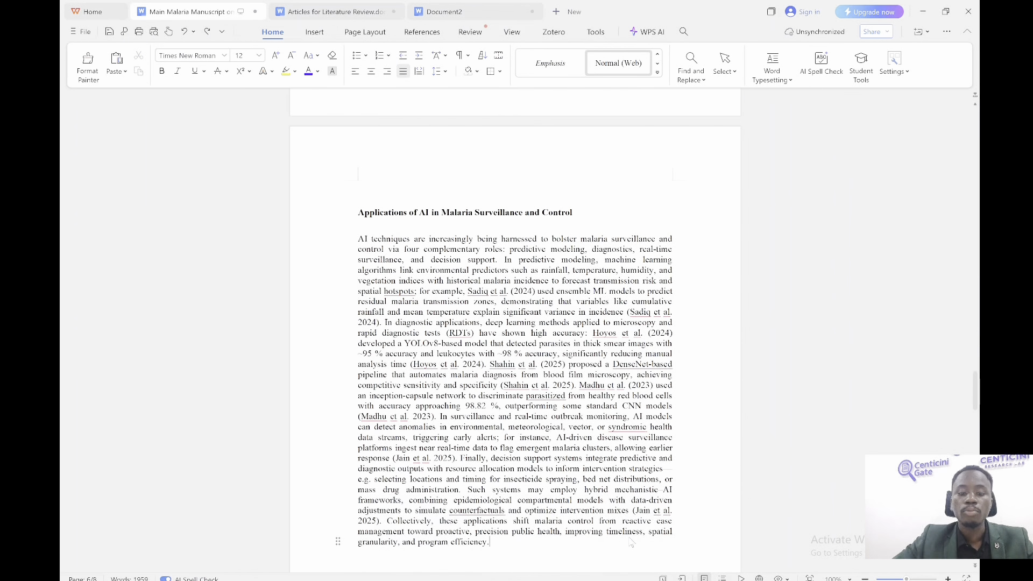
{"action": "left_click_drag", "start_coordinate": [627, 542], "coordinate": [371, 323]}
{"action": "left_click", "coordinate": [544, 466]}
{"action": "key", "text": "Delete"}
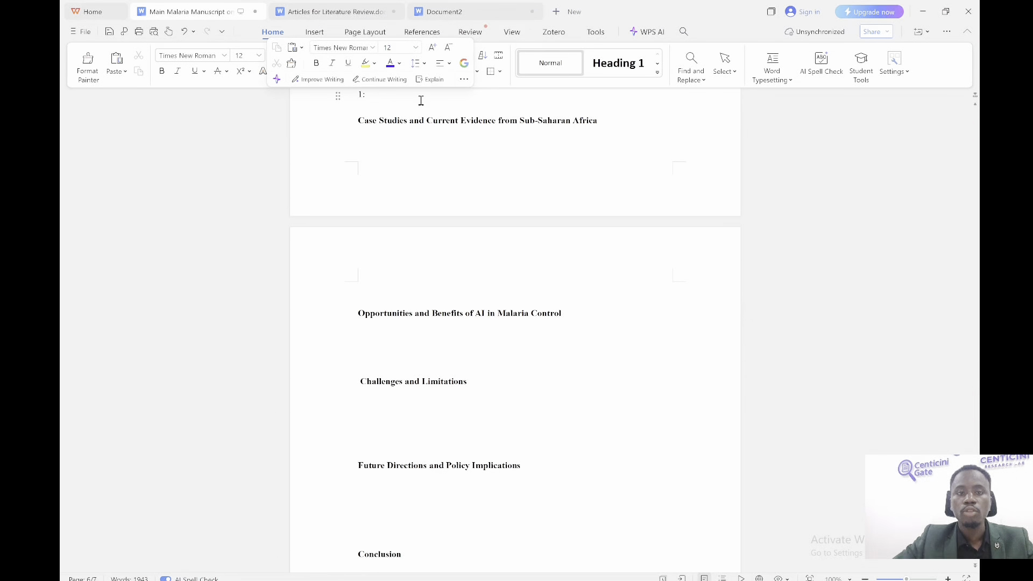
{"action": "left_click", "coordinate": [374, 103]}
{"action": "key", "text": "BackSpace"}
{"action": "key", "text": "BackSpace"}
Remove the yellow highlighting from the opening paragraph of the "Artificial Intelligence in Public Health and Epidemiology" section
{"action": "left_click_drag", "start_coordinate": [376, 101], "coordinate": [376, 200]}
{"action": "scroll", "coordinate": [377, 140], "scroll_direction": "up", "scroll_amount": 15}
{"action": "double_click", "coordinate": [373, 228]}
{"action": "triple_click", "coordinate": [375, 238]}
{"action": "left_click", "coordinate": [295, 72]}
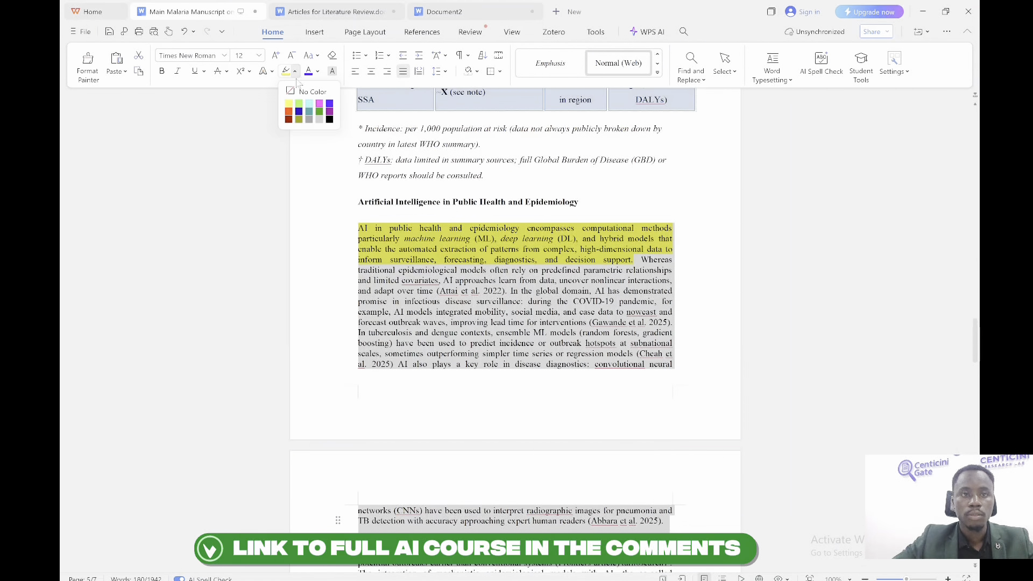
{"action": "left_click", "coordinate": [309, 92]}
Paste the hotspot map and Figure 1 caption on new lines below the notes of the country statistics table, and centre the caption
{"action": "left_click", "coordinate": [435, 217]}
{"action": "left_click_drag", "start_coordinate": [503, 188], "coordinate": [464, 210]}
{"action": "left_click_drag", "start_coordinate": [467, 245], "coordinate": [522, 346]}
{"action": "left_click", "coordinate": [611, 390]}
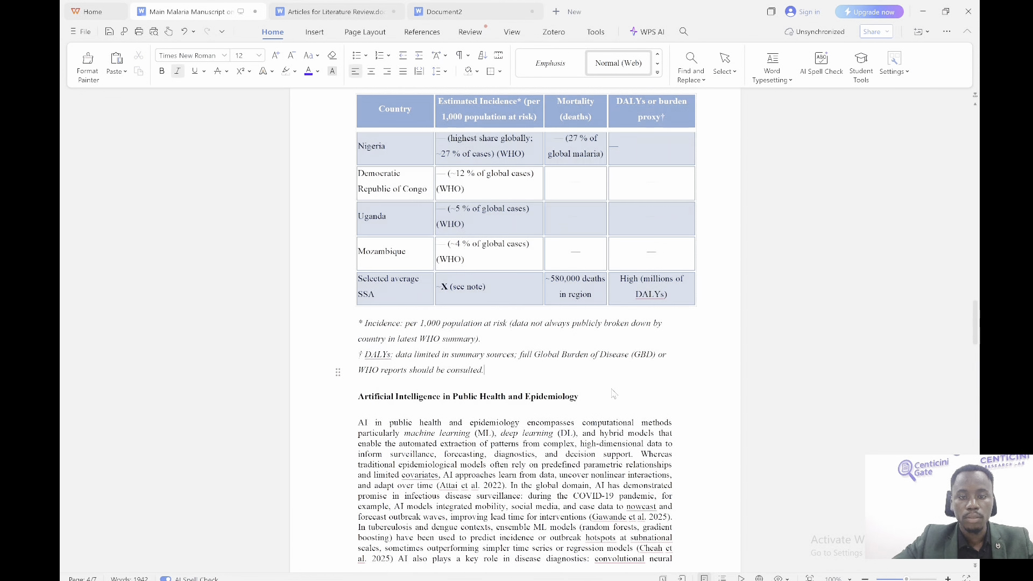
{"action": "key", "text": "Return"}
{"action": "key", "text": "Return"}
{"action": "key", "text": "Return"}
{"action": "key", "text": "ctrl+v"}
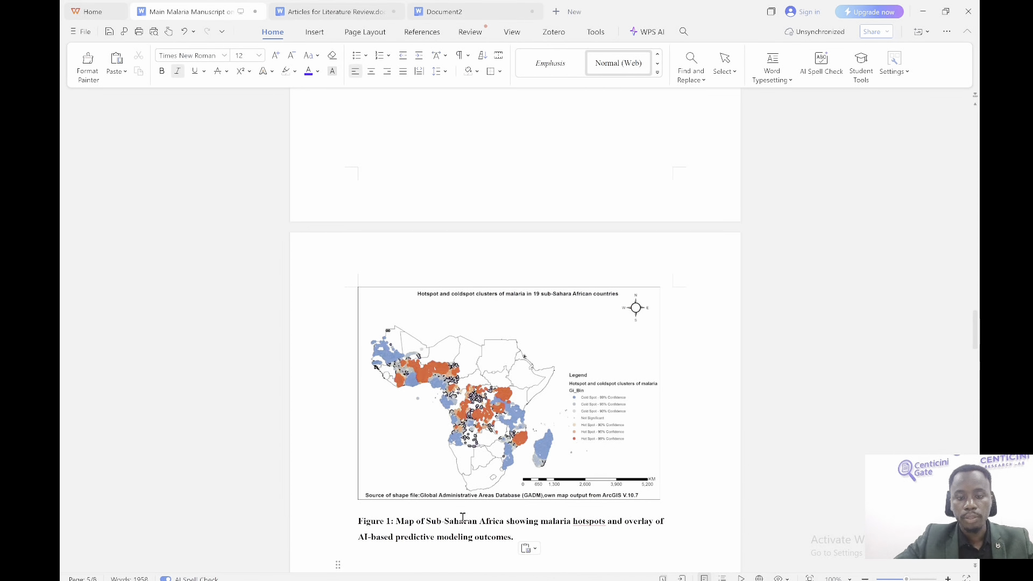
{"action": "left_click", "coordinate": [458, 524]}
{"action": "key", "text": "ctrl+e"}
Replace the dash between "opportunities" and "this review" with a space in the introduction's final paragraph
{"action": "left_click", "coordinate": [450, 174]}
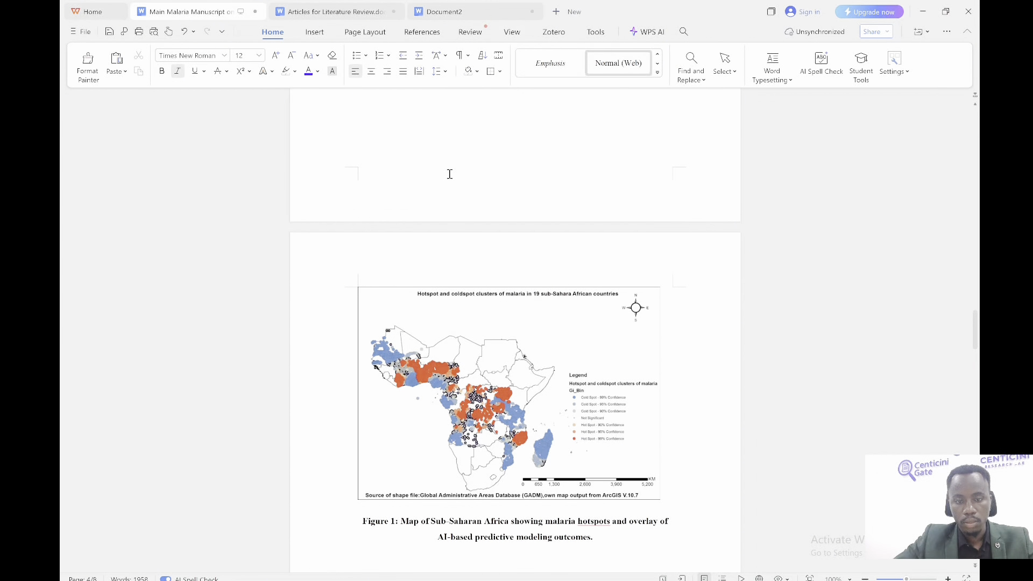
{"action": "left_click_drag", "start_coordinate": [460, 152], "coordinate": [436, 304]}
{"action": "left_click", "coordinate": [435, 303]}
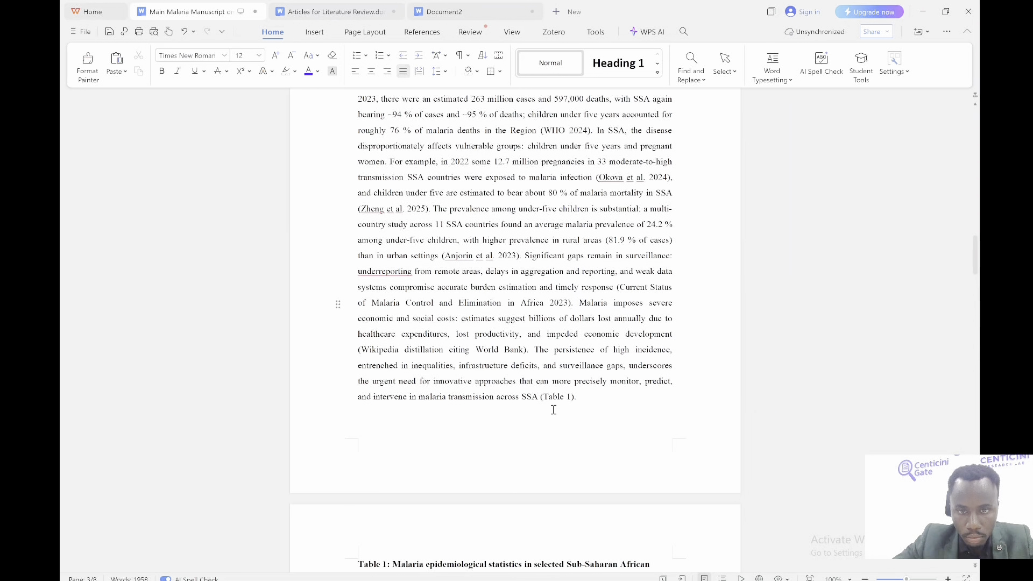
{"action": "left_click_drag", "start_coordinate": [525, 166], "coordinate": [493, 177]}
{"action": "left_click", "coordinate": [549, 239]}
{"action": "key", "text": "ctrl+z"}
{"action": "key", "text": "Delete"}
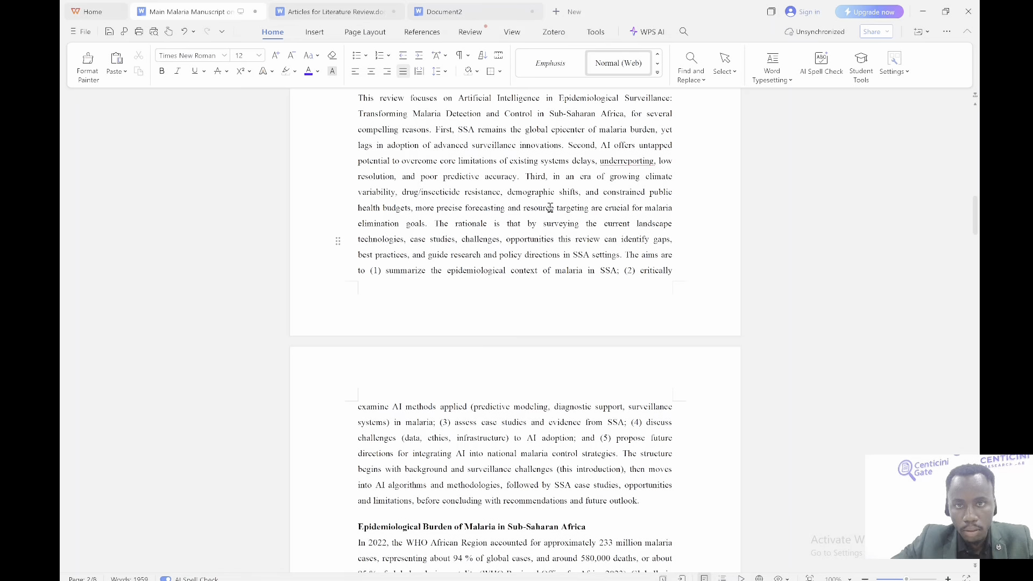
Replace the dash between "underreporting" and "especially from remote or rural areas" with a space in the introduction
{"action": "scroll", "coordinate": [550, 208], "scroll_direction": "up", "scroll_amount": 6}
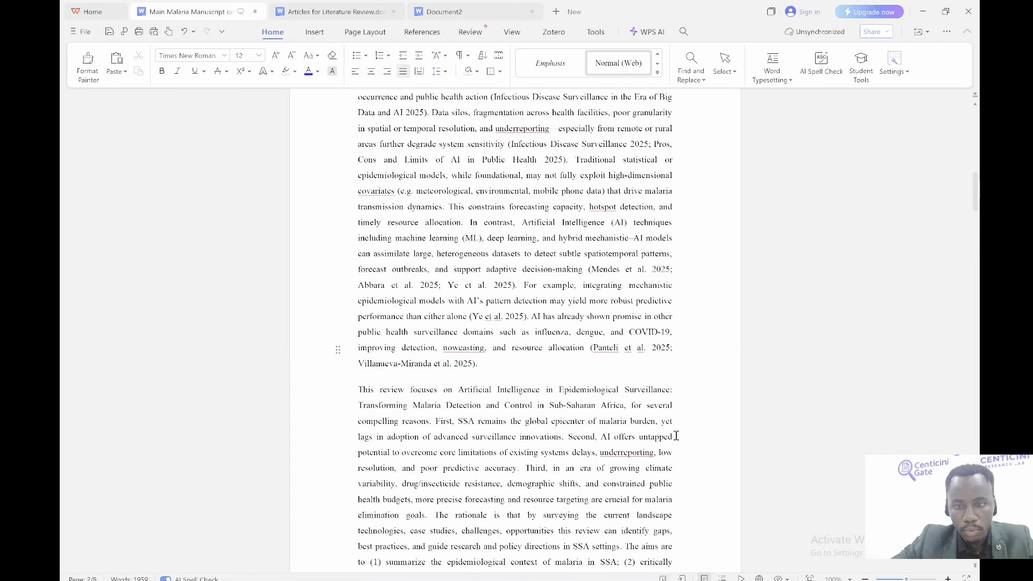
{"action": "left_click_drag", "start_coordinate": [530, 128], "coordinate": [567, 333]}
{"action": "left_click", "coordinate": [566, 334]}
{"action": "left_click_drag", "start_coordinate": [655, 531], "coordinate": [590, 274]}
{"action": "left_click", "coordinate": [590, 274]}
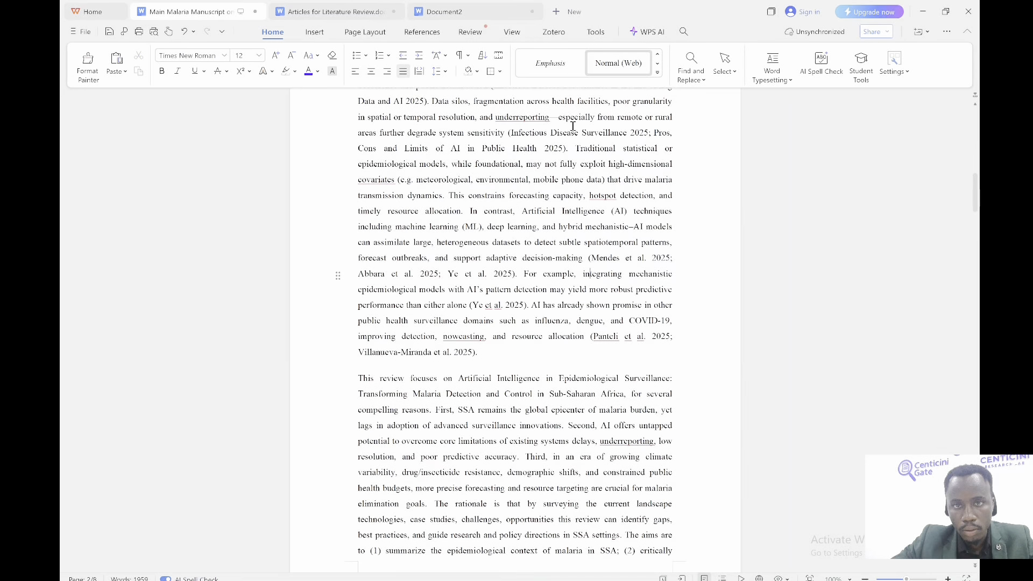
{"action": "left_click_drag", "start_coordinate": [558, 107], "coordinate": [558, 119]}
{"action": "left_click", "coordinate": [558, 120]}
{"action": "key", "text": "BackSpace"}
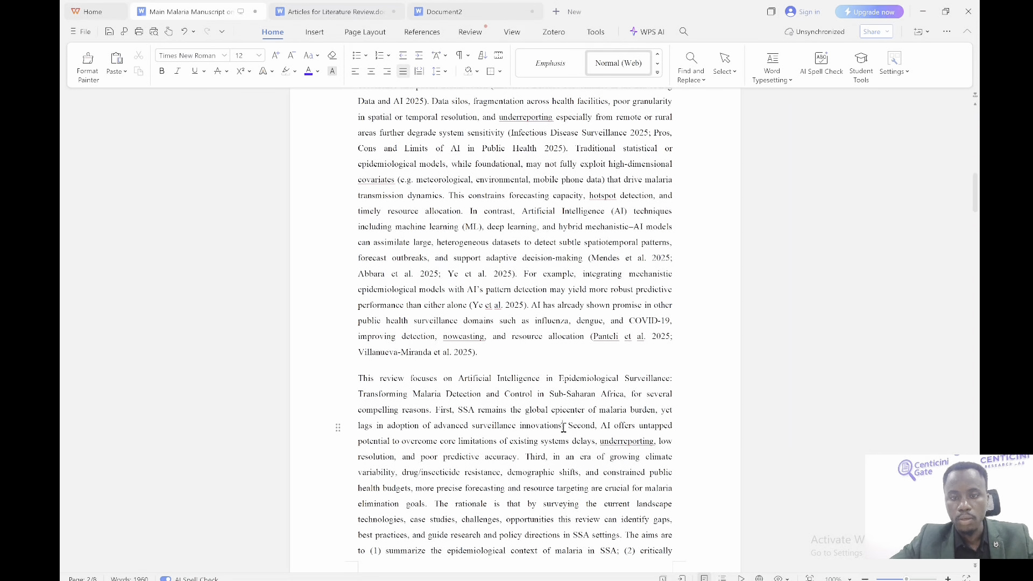
Insert the figure reference "(Figure 1)" after "advanced surveillance innovations" in the introduction's final paragraph
{"action": "type", "text": "(Figu"}
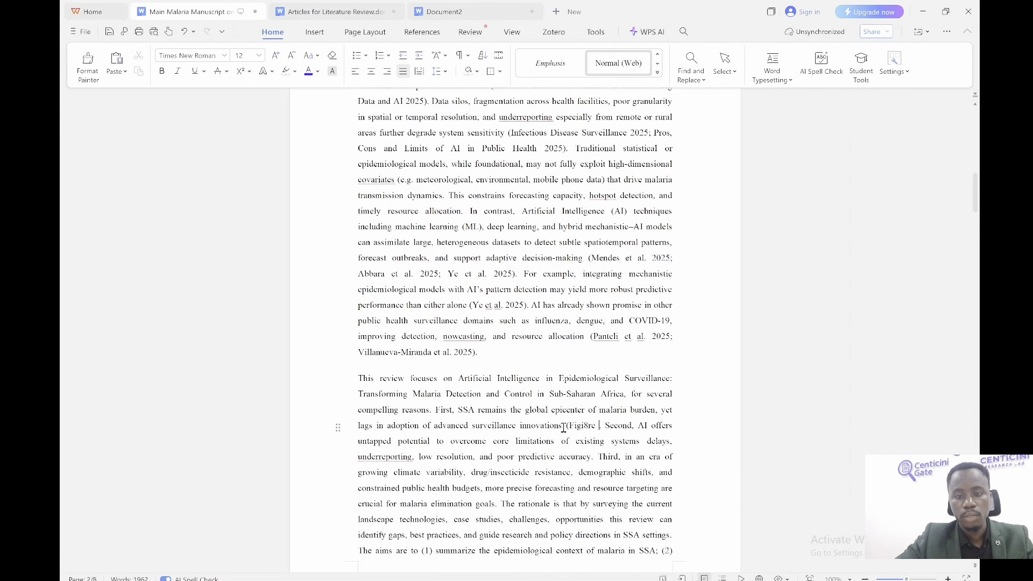
{"action": "type", "text": "re 1"}
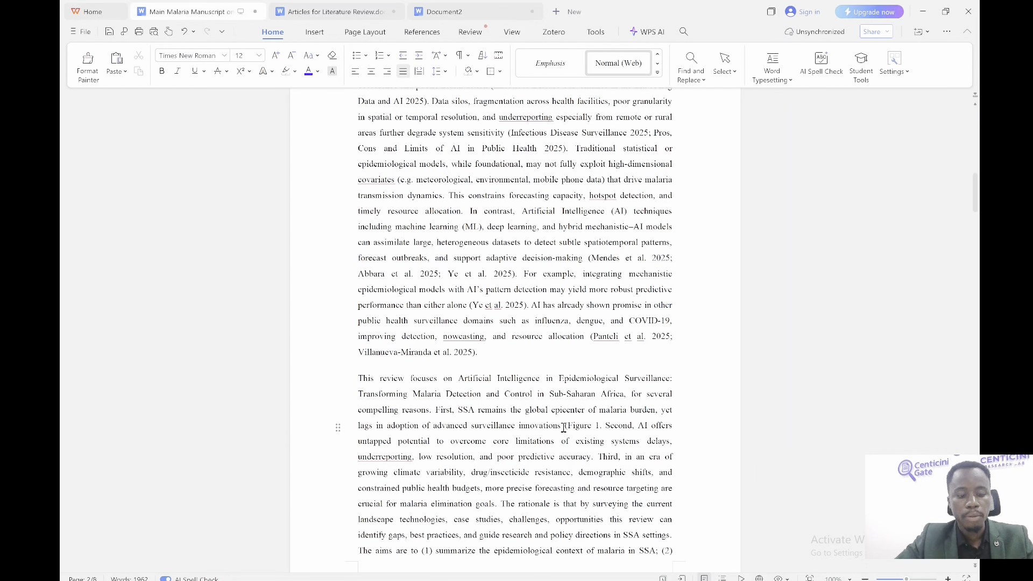
{"action": "key", "text": "BackSpace"}
{"action": "type", "text": ")"}
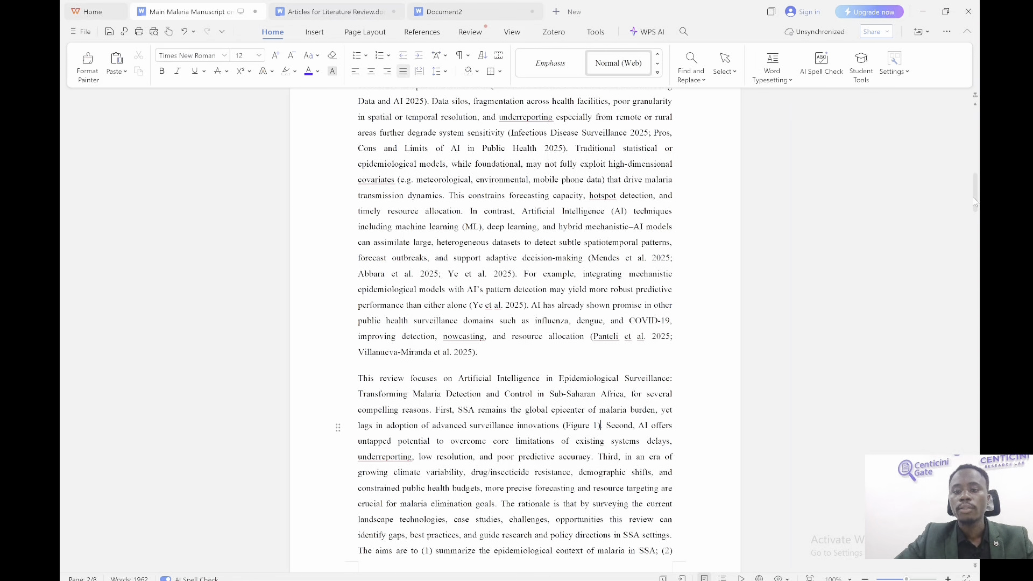
{"action": "left_click_drag", "start_coordinate": [603, 426], "coordinate": [561, 428]}
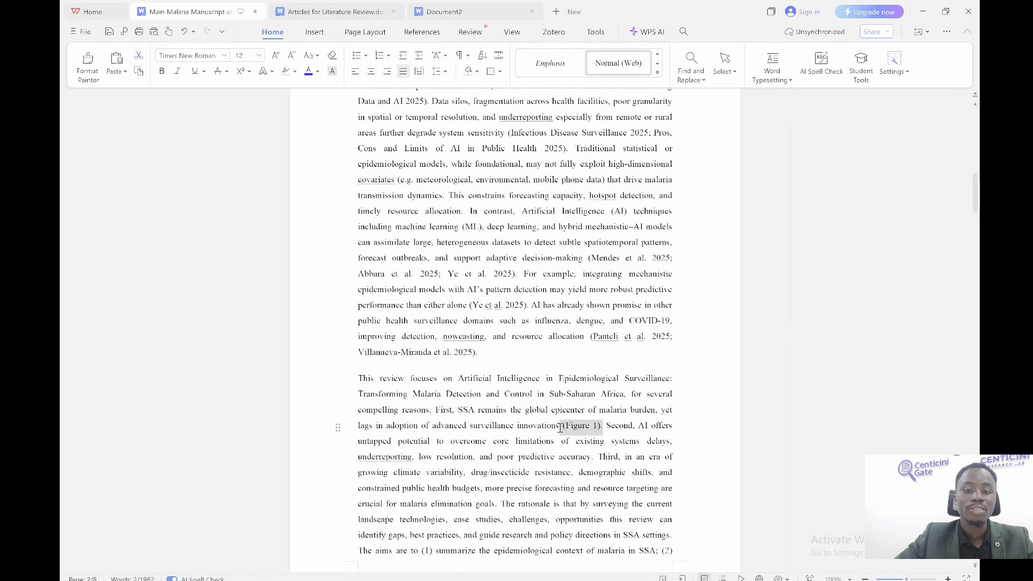
{"action": "left_click", "coordinate": [560, 428]}
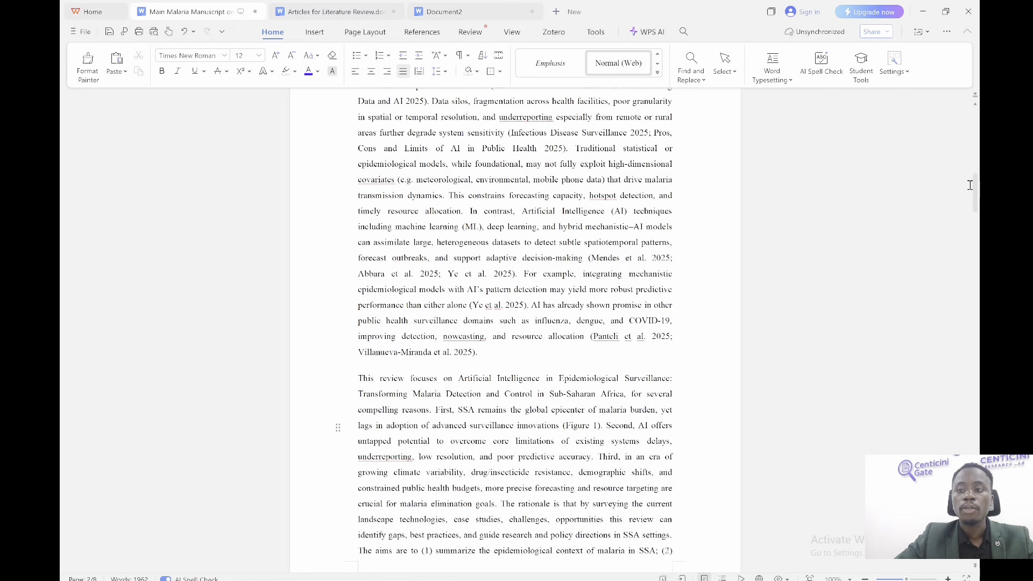
Delete the blank lines above the heading "Case Studies and Current Evidence from Sub-Saharan Africa" in the manuscript
{"action": "left_click_drag", "start_coordinate": [975, 192], "coordinate": [976, 305]}
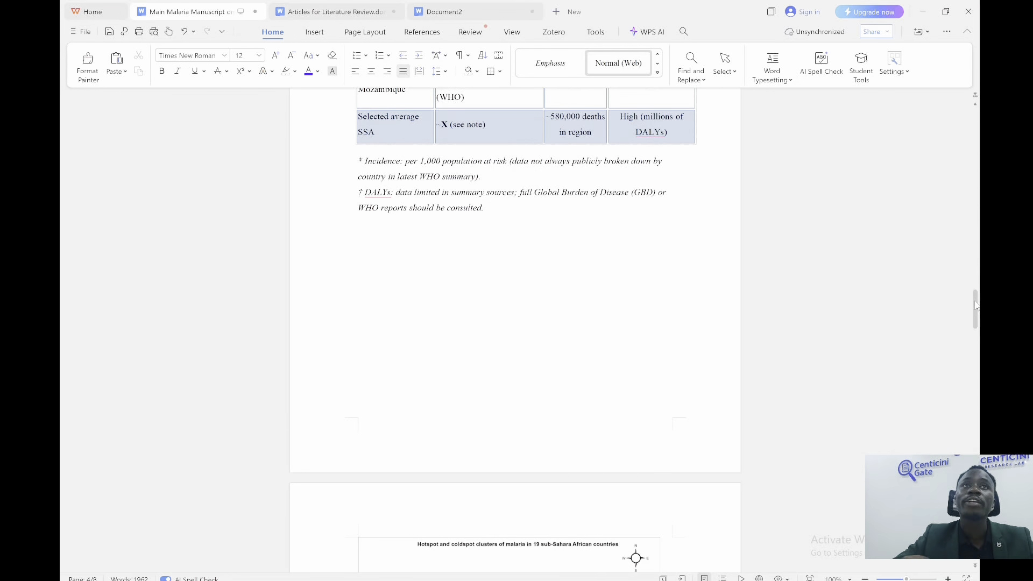
{"action": "left_click_drag", "start_coordinate": [976, 305], "coordinate": [976, 453]}
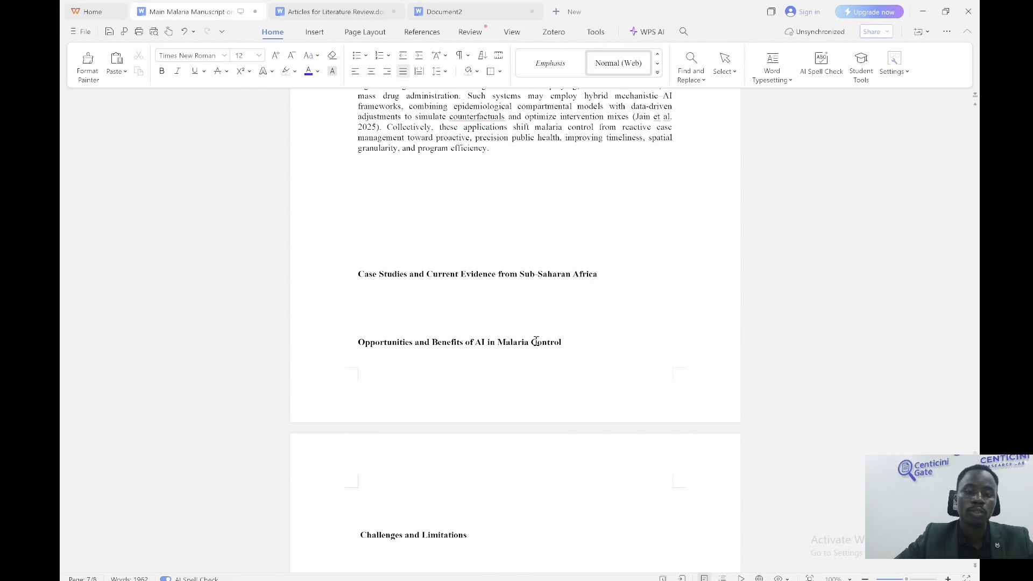
{"action": "left_click", "coordinate": [360, 176]}
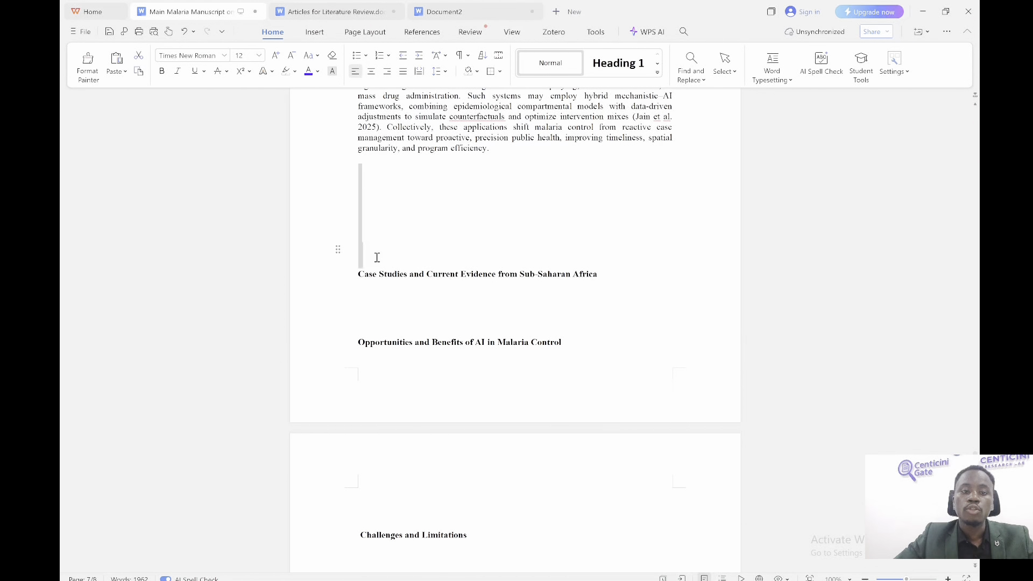
{"action": "key", "text": "Delete"}
{"action": "key", "text": "Delete"}
{"action": "key", "text": "Delete"}
{"action": "key", "text": "Delete"}
{"action": "key", "text": "Delete"}
{"action": "key", "text": "Delete"}
{"action": "key", "text": "Delete"}
{"action": "key", "text": "Delete"}
{"action": "key", "text": "Delete"}
{"action": "key", "text": "Delete"}
{"action": "key", "text": "Down"}
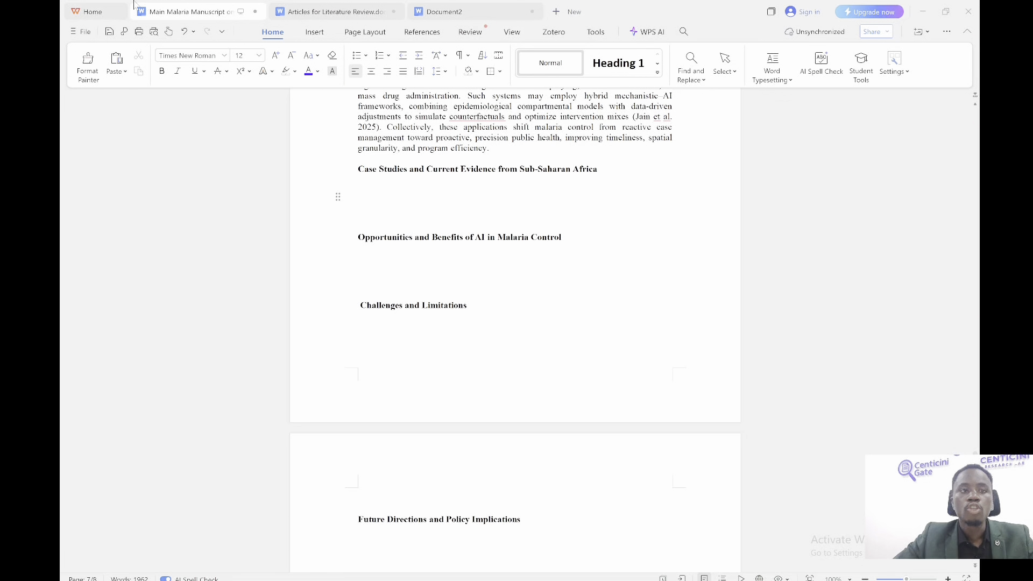
{"action": "left_click", "coordinate": [115, 8]}
{"action": "left_click", "coordinate": [339, 11]}
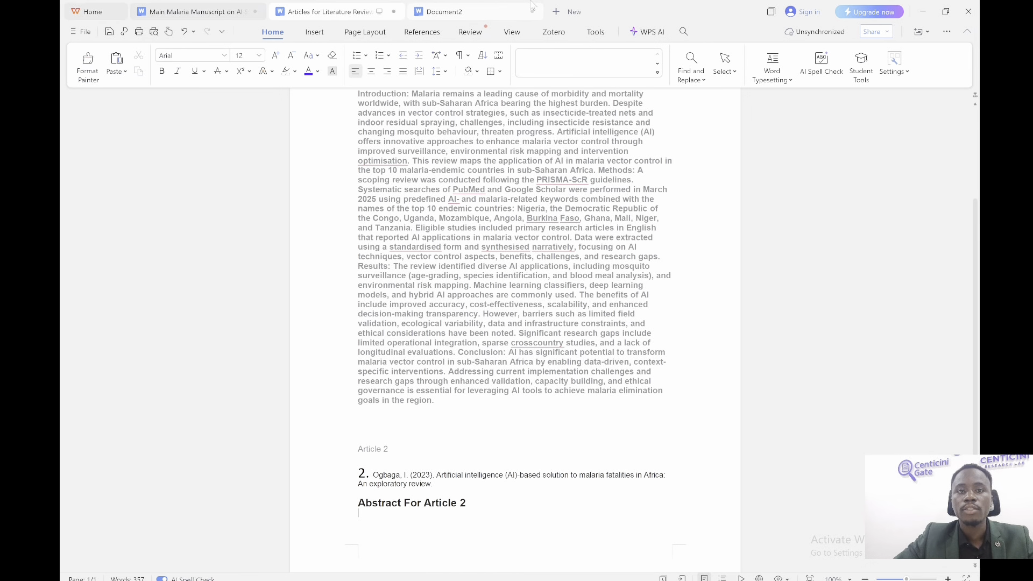
{"action": "left_click", "coordinate": [532, 5]}
{"action": "left_click", "coordinate": [328, 11]}
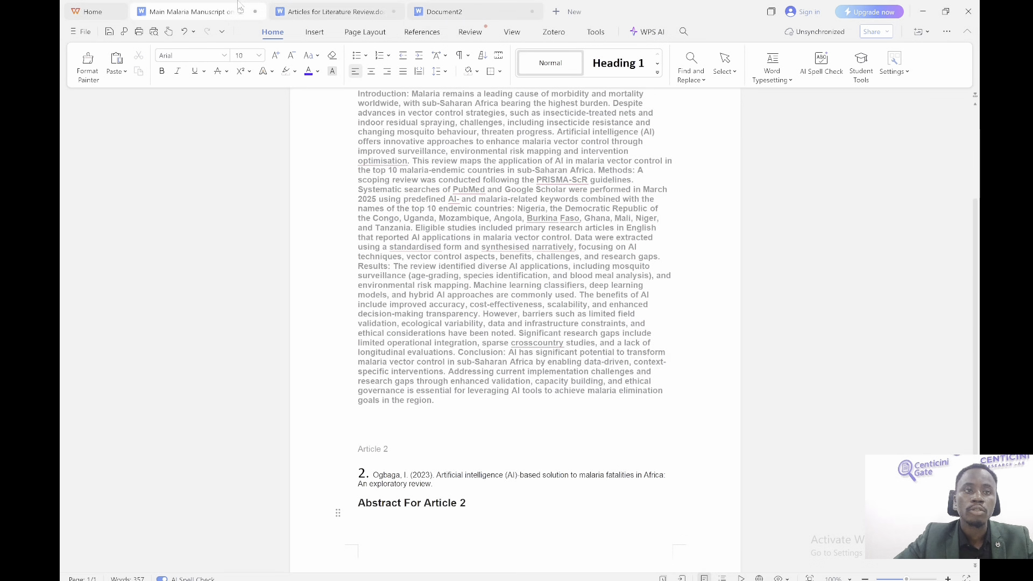
{"action": "left_click", "coordinate": [240, 5]}
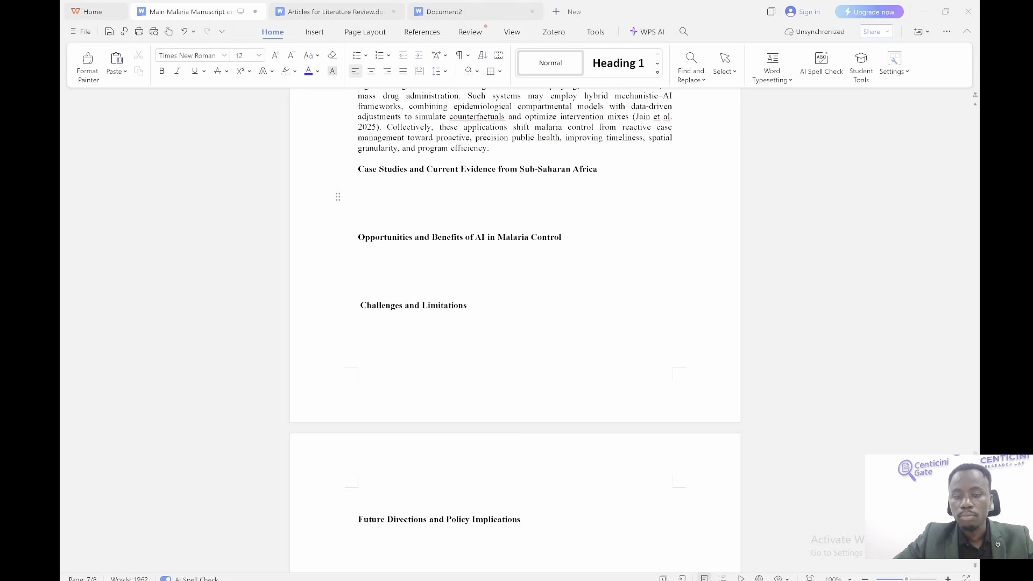
Switch to the browser with the ChatGPT conversation and maximize its window
{"action": "key", "text": "alt+Tab"}
{"action": "left_click", "coordinate": [135, 20]}
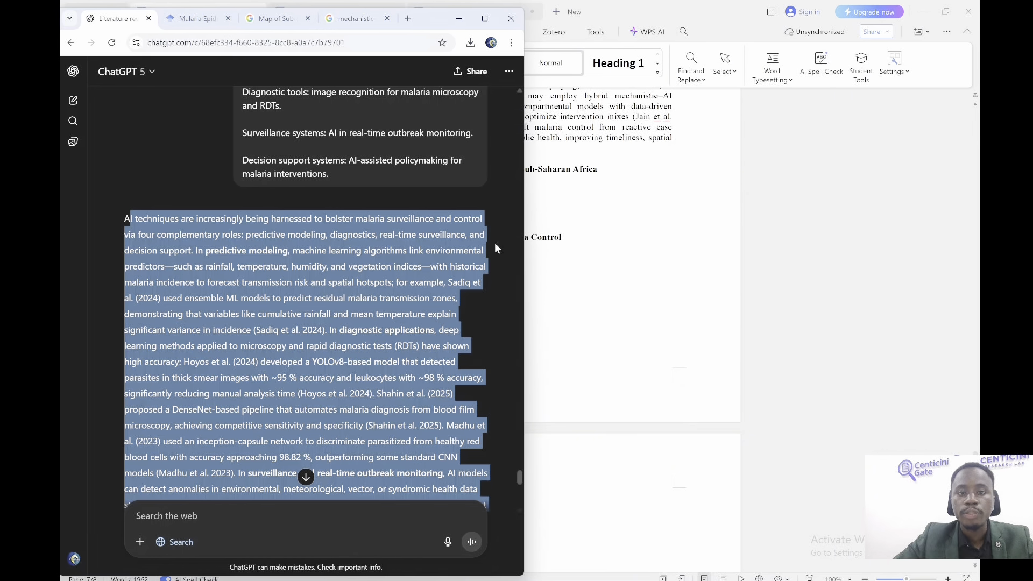
{"action": "left_click", "coordinate": [499, 277]}
{"action": "left_click", "coordinate": [489, 6]}
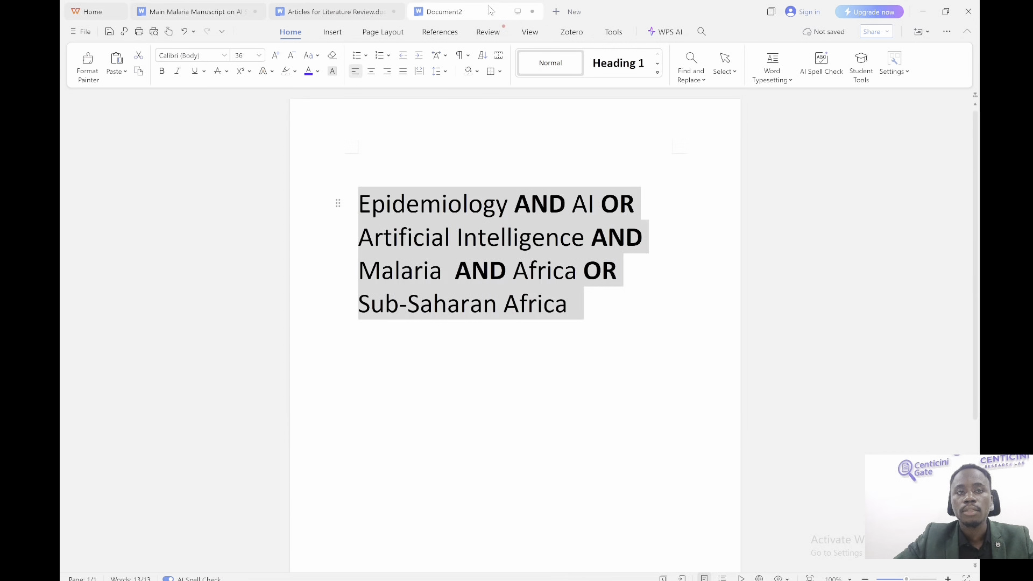
{"action": "key", "text": "alt+Tab"}
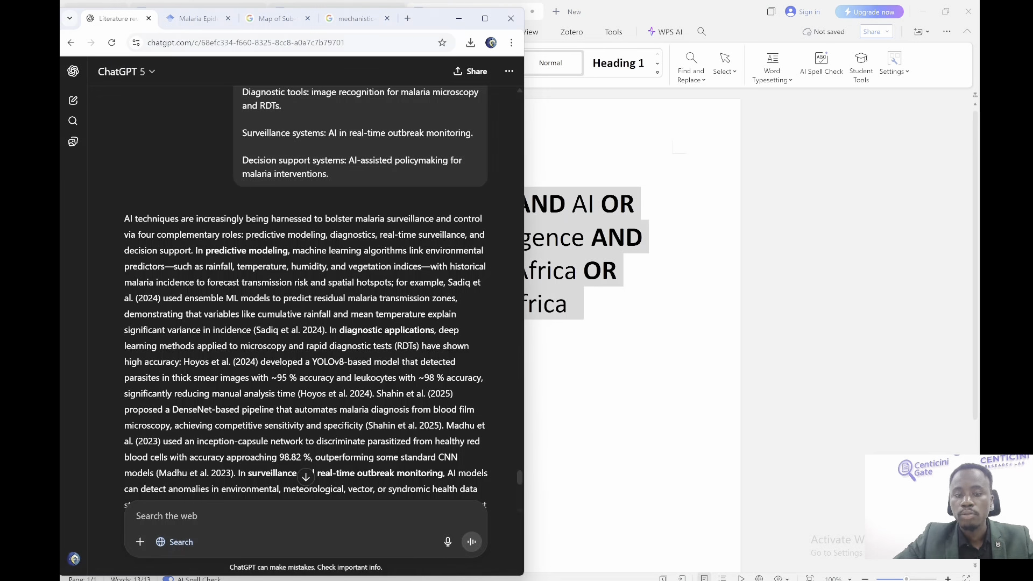
{"action": "left_click", "coordinate": [484, 18]}
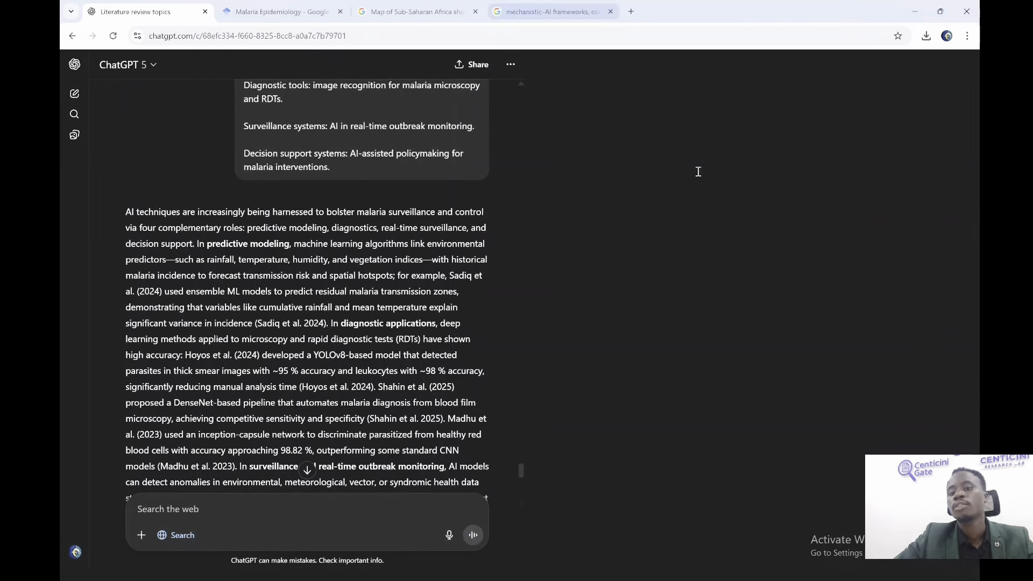
Copy outline section 5, "Case Studies and Current Evidence from Sub-Saharan Africa", with its bullet points into the ChatGPT prompt
{"action": "left_click_drag", "start_coordinate": [975, 547], "coordinate": [977, 146]}
{"action": "left_click_drag", "start_coordinate": [523, 215], "coordinate": [289, 133]}
{"action": "key", "text": "ctrl+c"}
{"action": "left_click", "coordinate": [505, 519]}
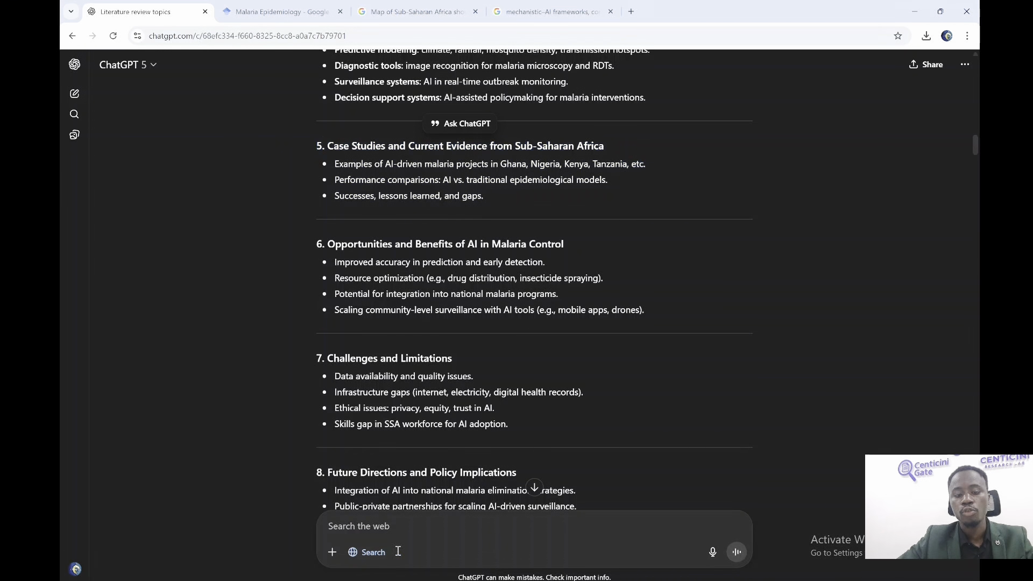
{"action": "key", "text": "ctrl+v"}
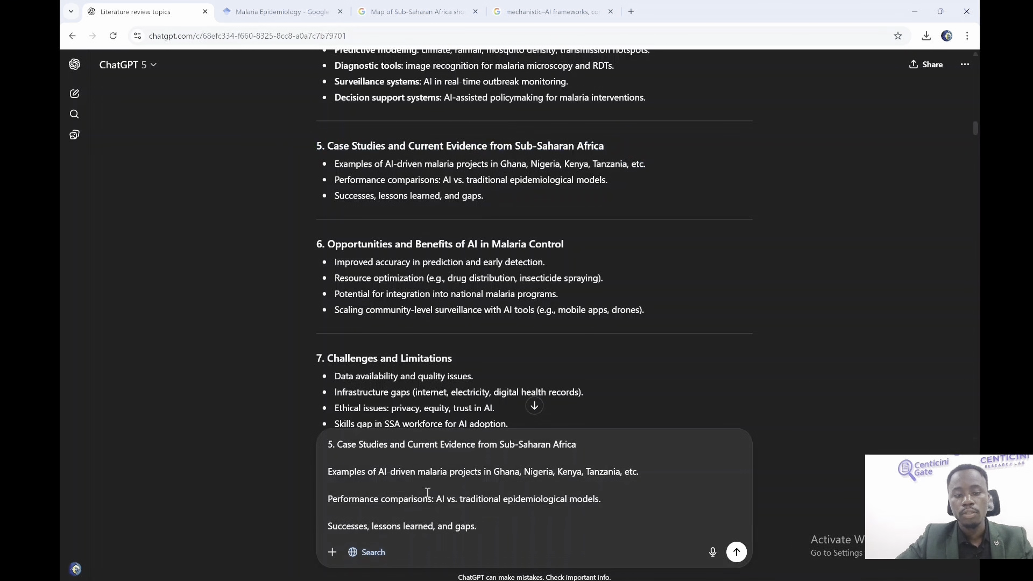
Add "in 300 words well cited and argue literature with strong rationale" below the pasted outline section and submit the prompt
{"action": "key", "text": "shift+Return"}
{"action": "key", "text": "shift+Return"}
{"action": "key", "text": "shift+Return"}
{"action": "type", "text": "in 400"}
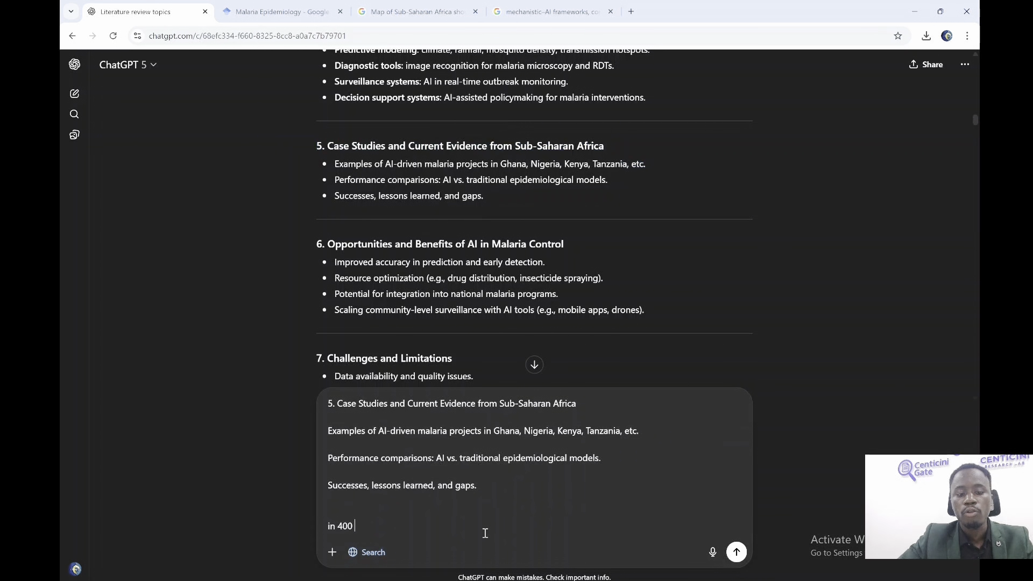
{"action": "type", "text": " w"}
{"action": "key", "text": "BackSpace"}
{"action": "key", "text": "BackSpace"}
{"action": "key", "text": "BackSpace"}
{"action": "key", "text": "BackSpace"}
{"action": "key", "text": "BackSpace"}
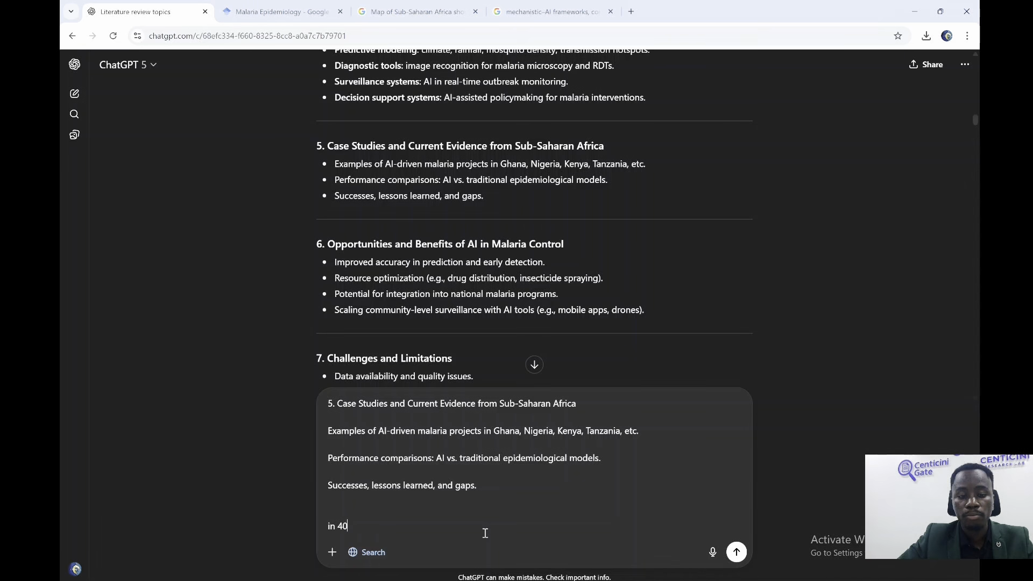
{"action": "type", "text": "300 words well cited and arg"}
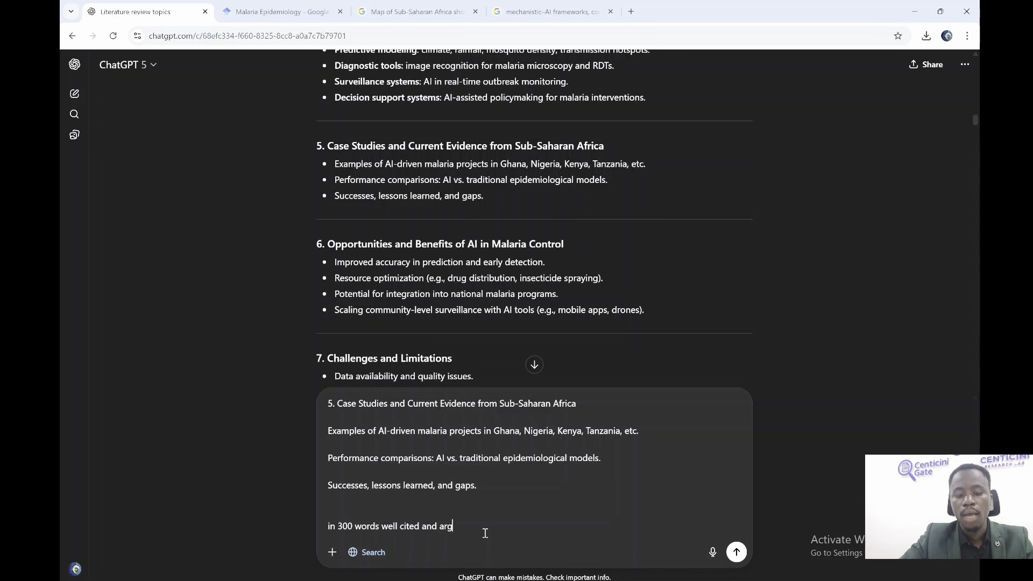
{"action": "key", "text": "BackSpace"}
{"action": "key", "text": "BackSpace"}
{"action": "key", "text": "BackSpace"}
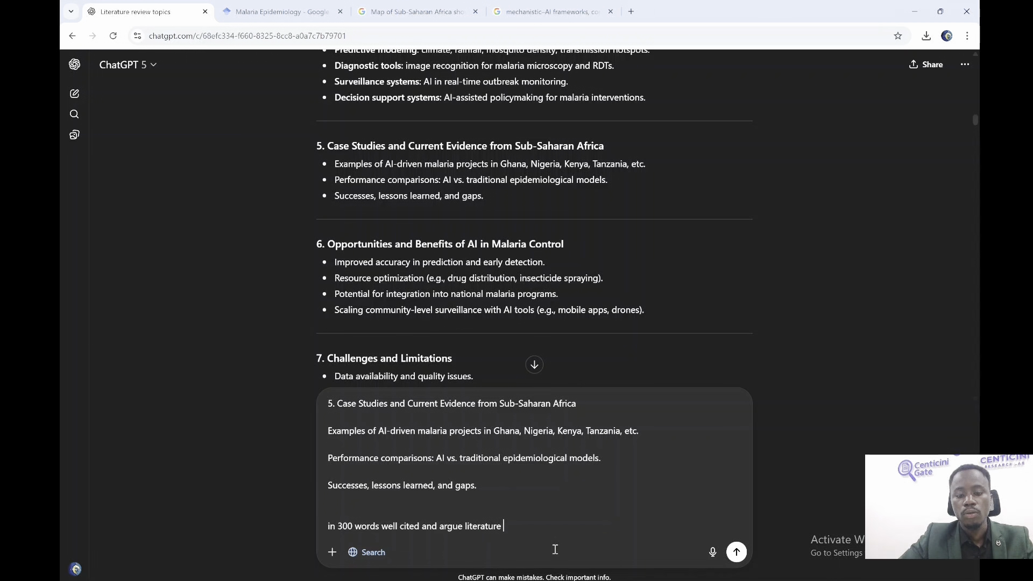
{"action": "type", "text": "with strong"}
{"action": "type", "text": "rationale"}
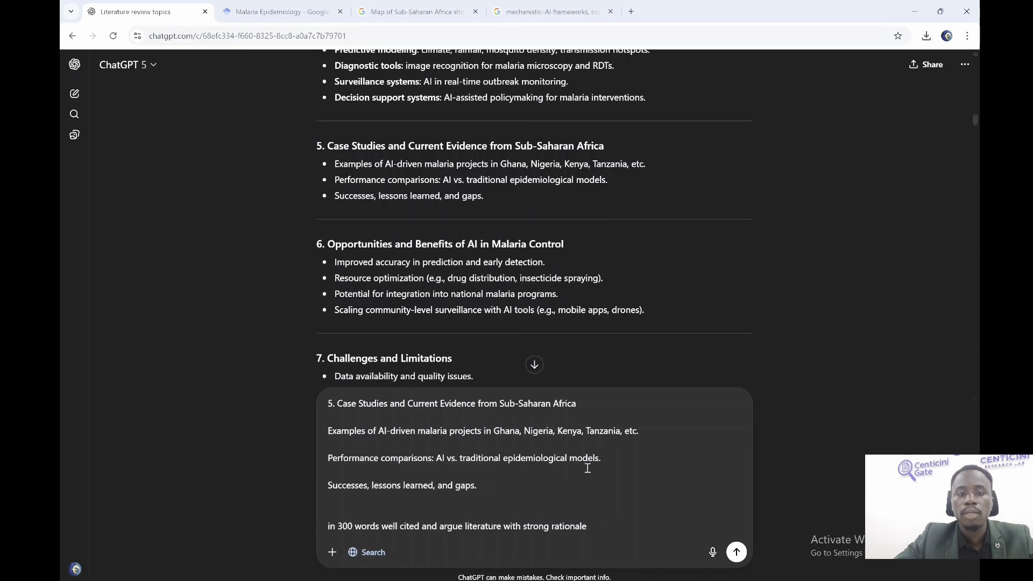
{"action": "key", "text": "Return"}
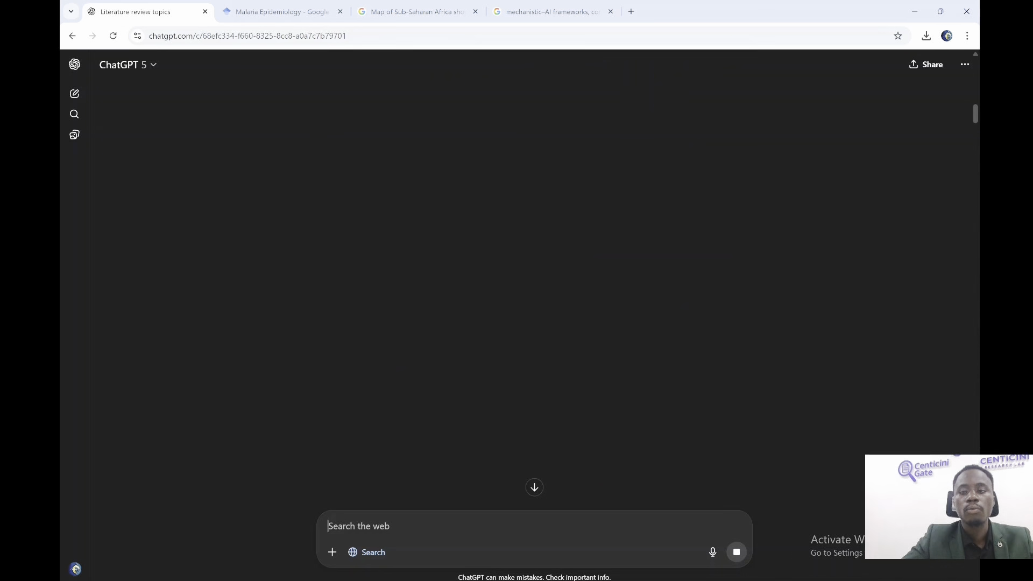
Look through the review outline in the ChatGPT conversation, from the introduction to the suggested figures
{"action": "left_click_drag", "start_coordinate": [977, 98], "coordinate": [977, 103]}
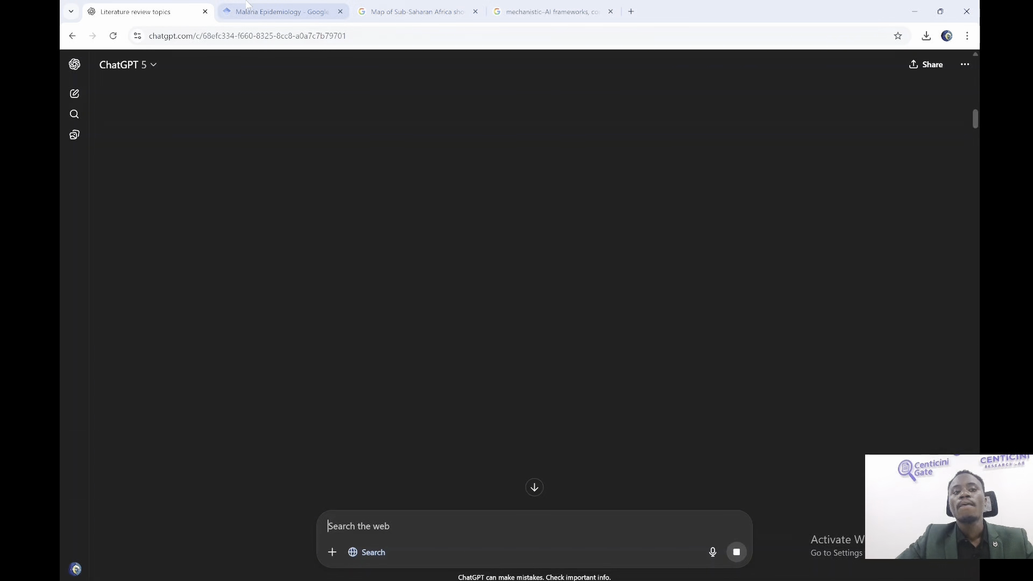
{"action": "left_click", "coordinate": [277, 12]}
{"action": "left_click", "coordinate": [159, 4]}
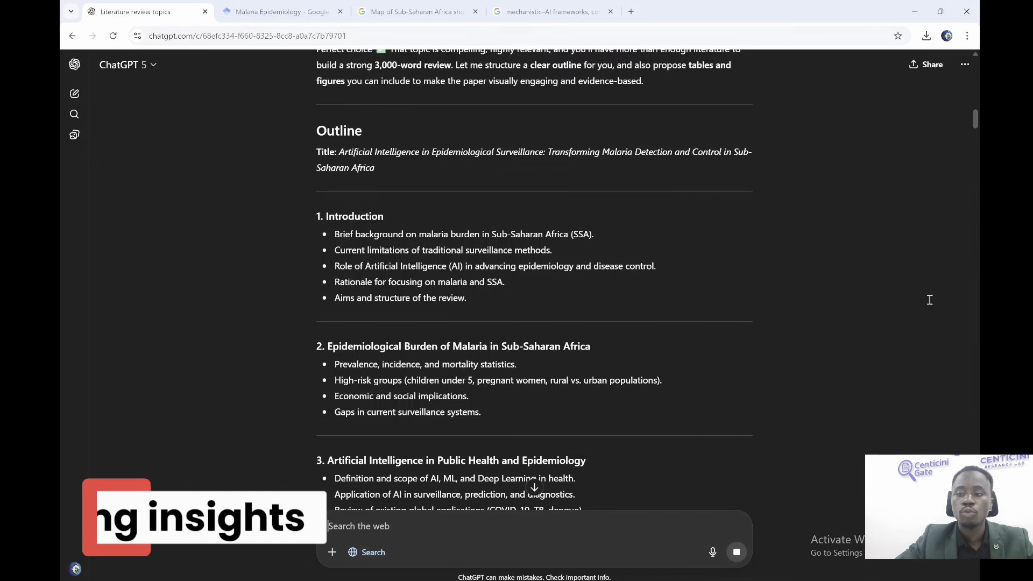
{"action": "left_click_drag", "start_coordinate": [978, 131], "coordinate": [978, 155]}
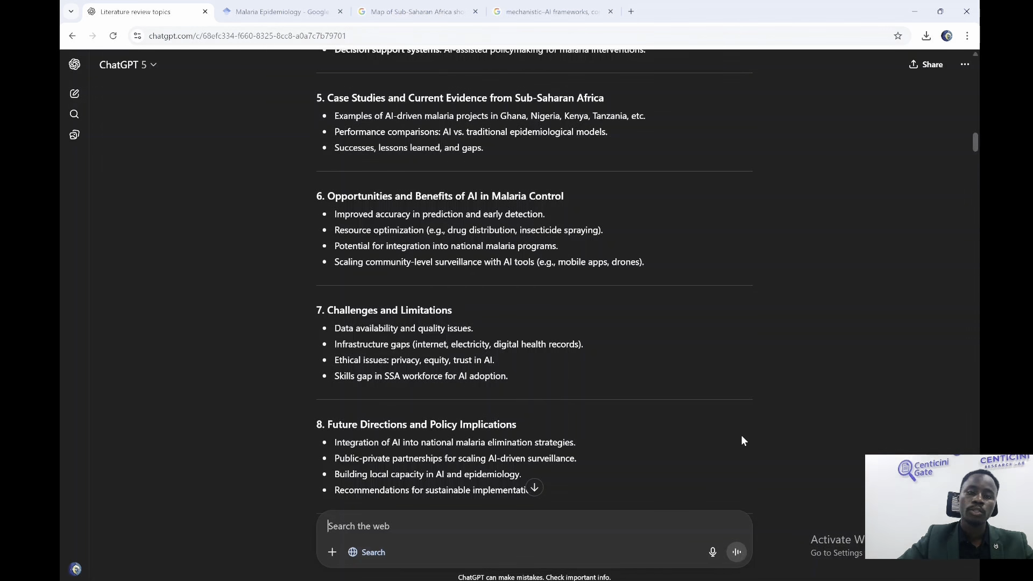
{"action": "scroll", "coordinate": [972, 292], "scroll_direction": "down", "scroll_amount": 10}
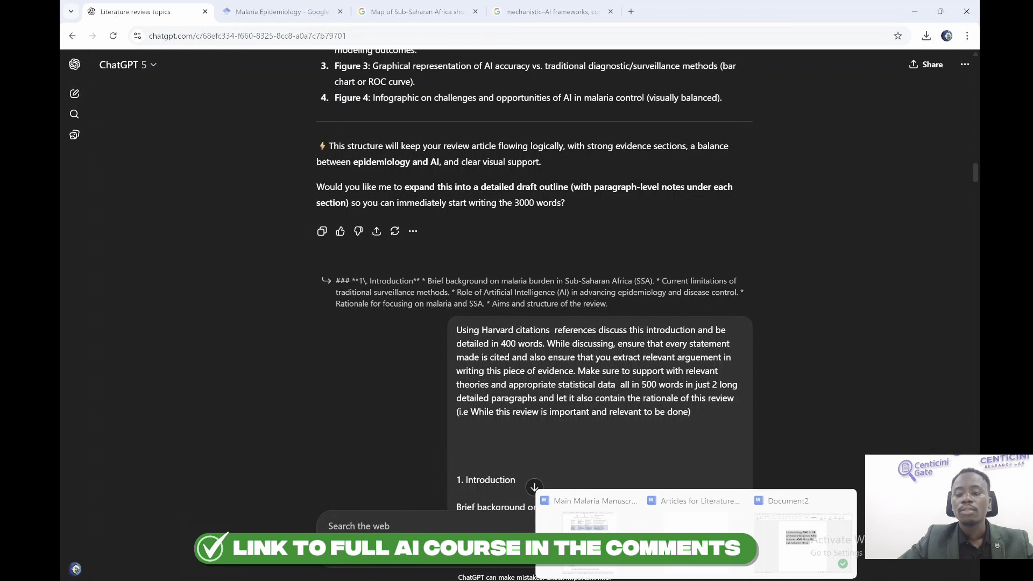
Switch to the malaria manuscript in WPS and review its sections from the introduction to the applications of AI
{"action": "left_click", "coordinate": [586, 533]}
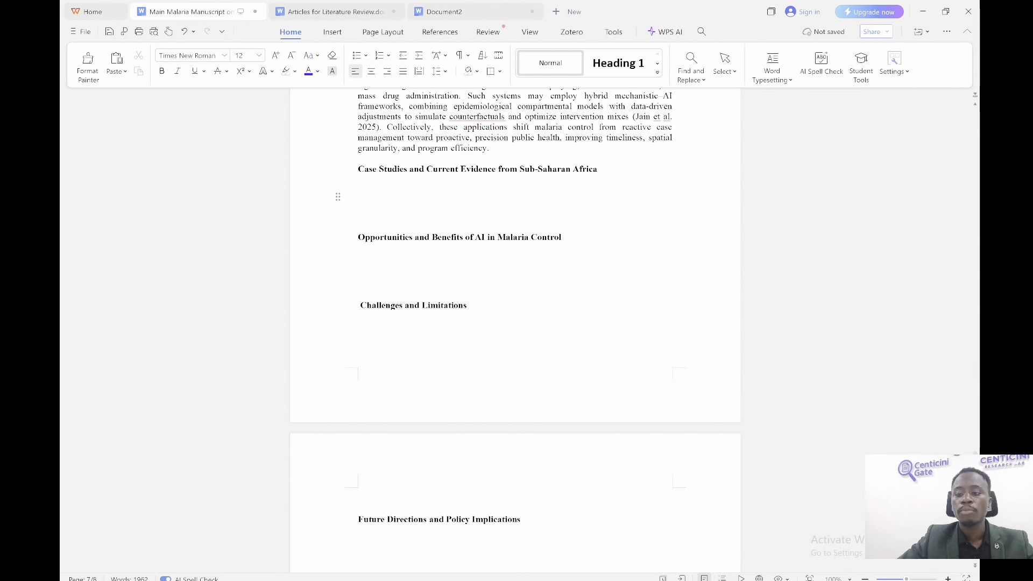
{"action": "scroll", "coordinate": [515, 322], "scroll_direction": "up", "scroll_amount": 20}
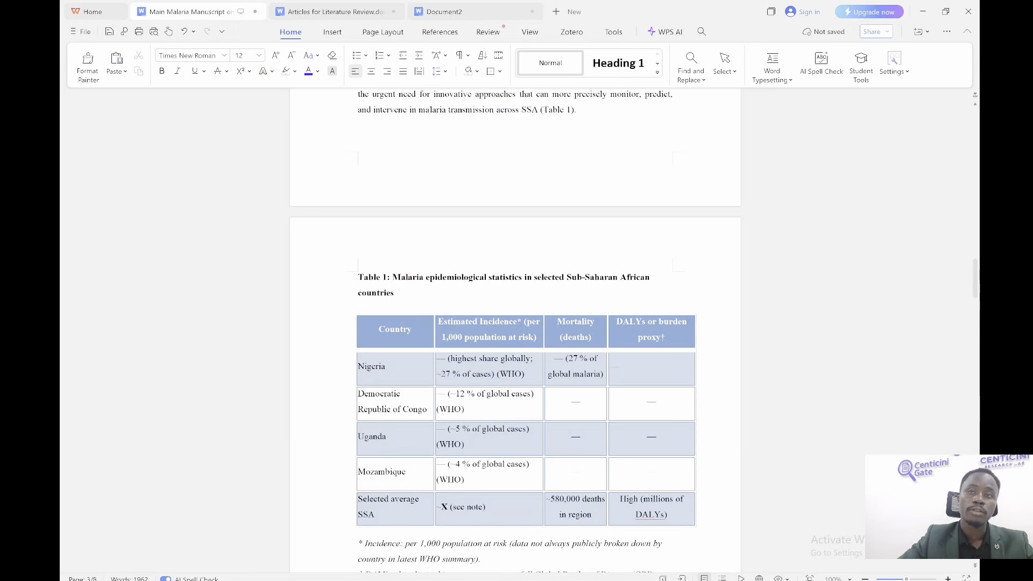
{"action": "left_click_drag", "start_coordinate": [976, 266], "coordinate": [977, 173]}
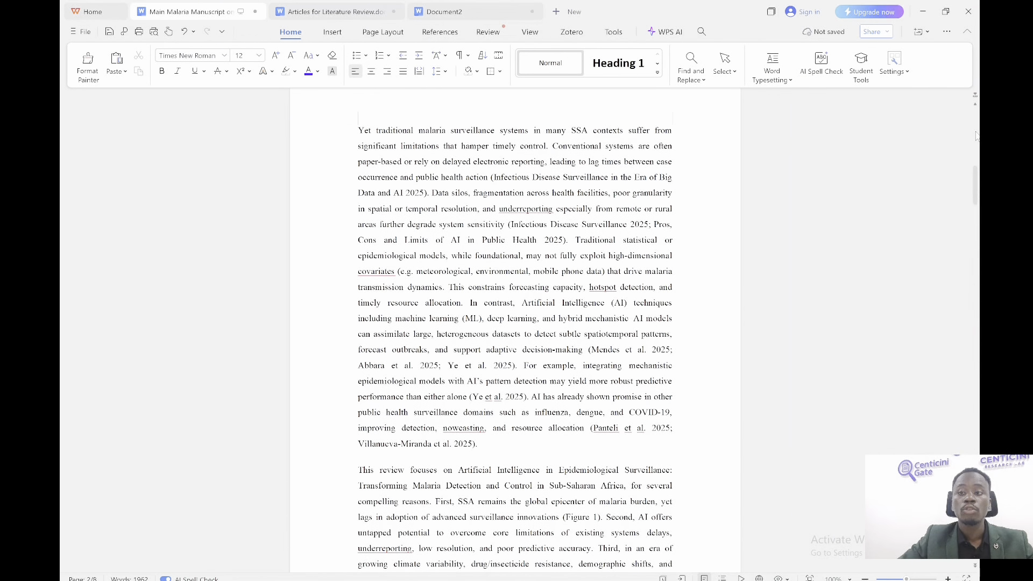
{"action": "left_click_drag", "start_coordinate": [976, 171], "coordinate": [976, 147]}
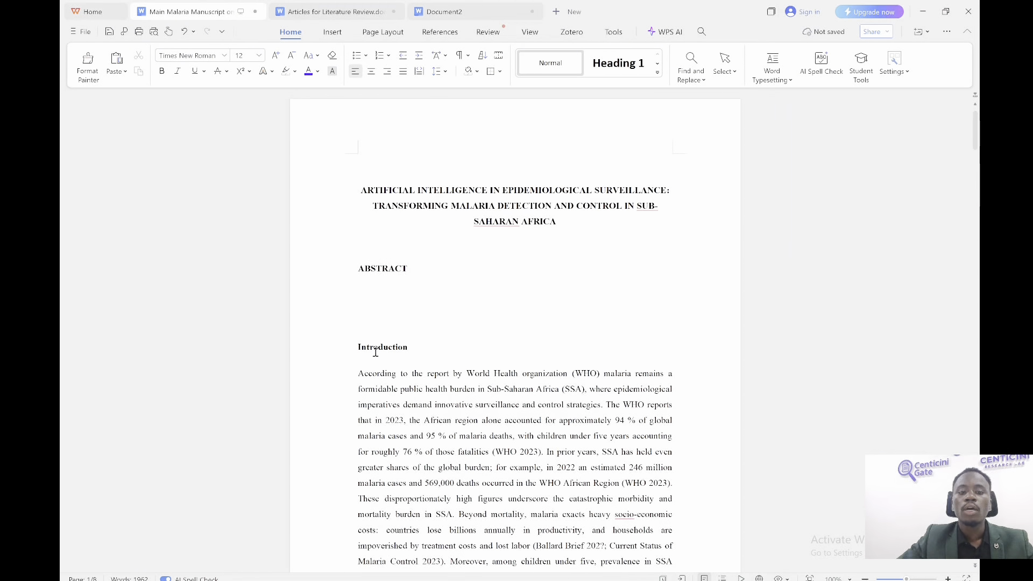
{"action": "left_click_drag", "start_coordinate": [353, 347], "coordinate": [493, 502]}
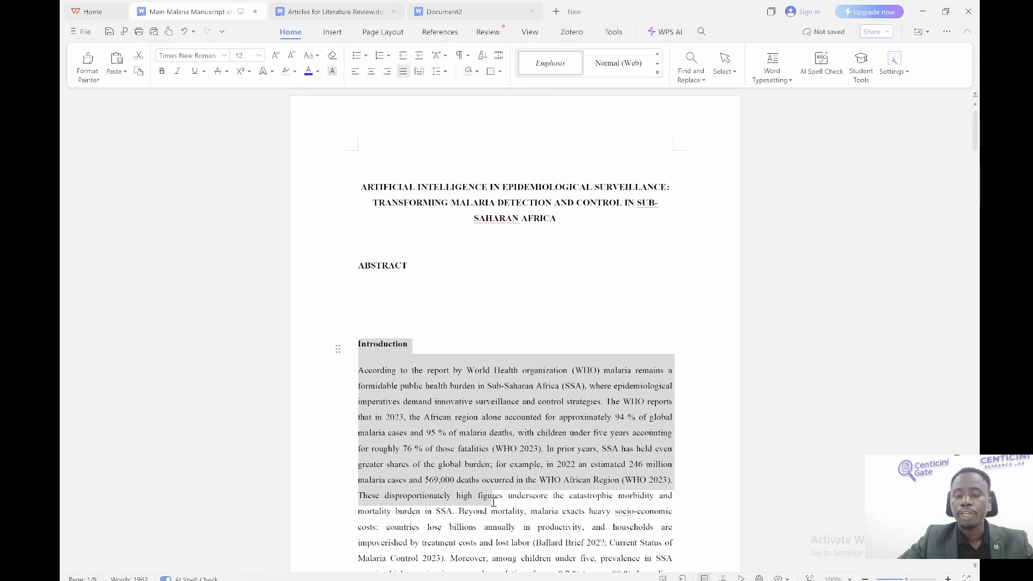
{"action": "left_click", "coordinate": [493, 499]}
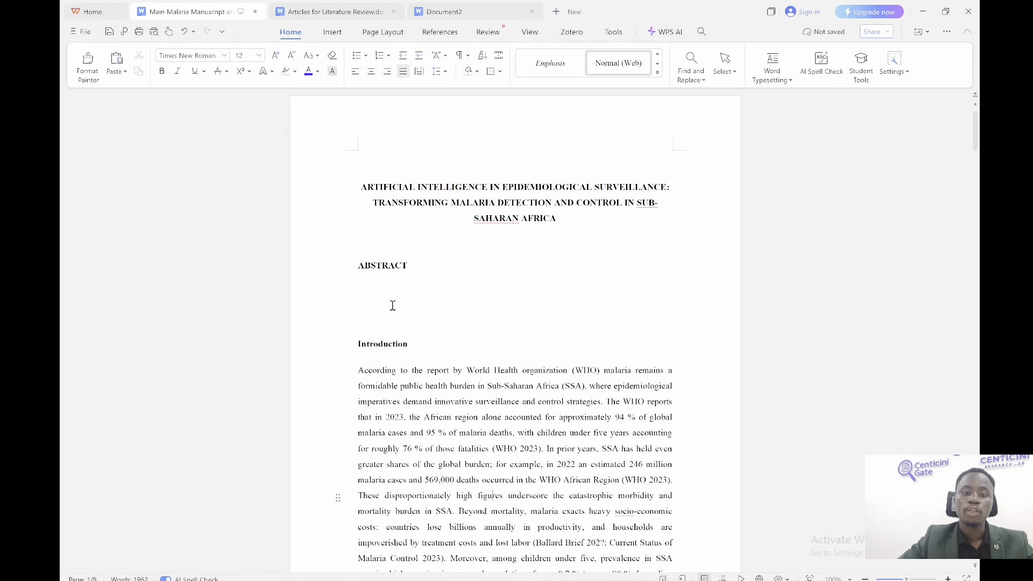
{"action": "left_click_drag", "start_coordinate": [977, 123], "coordinate": [975, 239]}
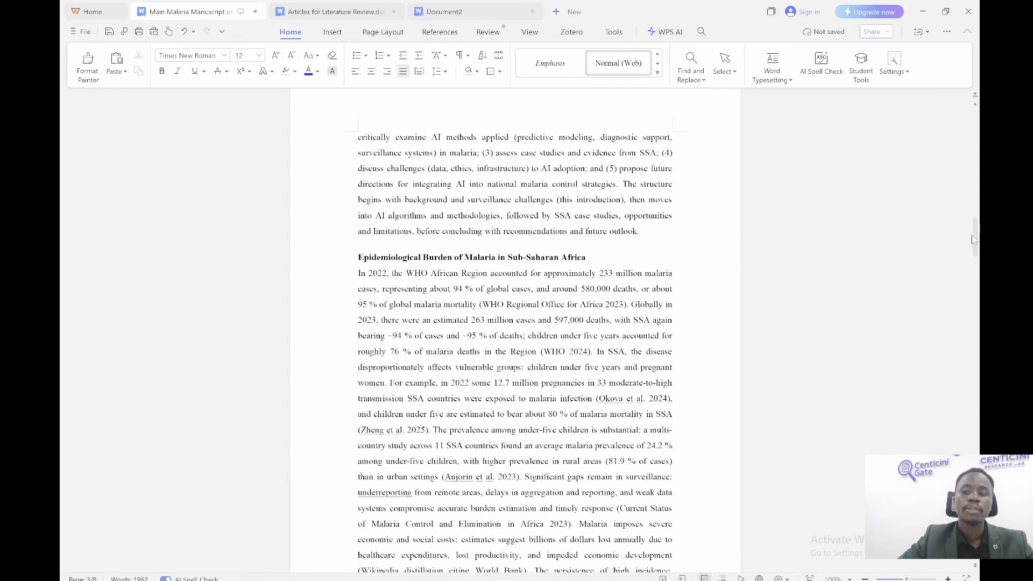
{"action": "left_click_drag", "start_coordinate": [975, 241], "coordinate": [977, 429]}
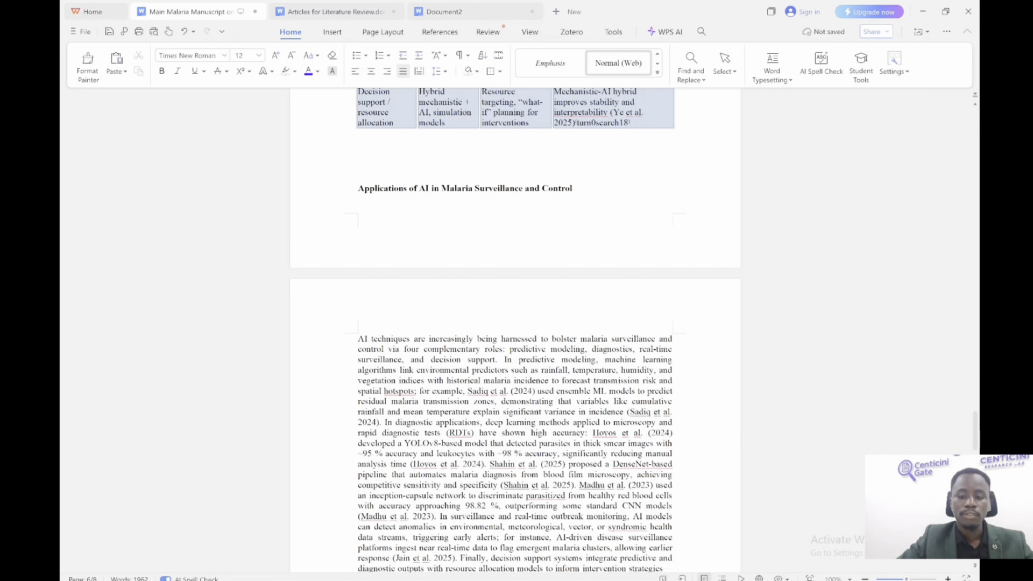
Minimize the manuscript and browser windows to reach the desktop
{"action": "mouse_move", "coordinate": [671, 580]}
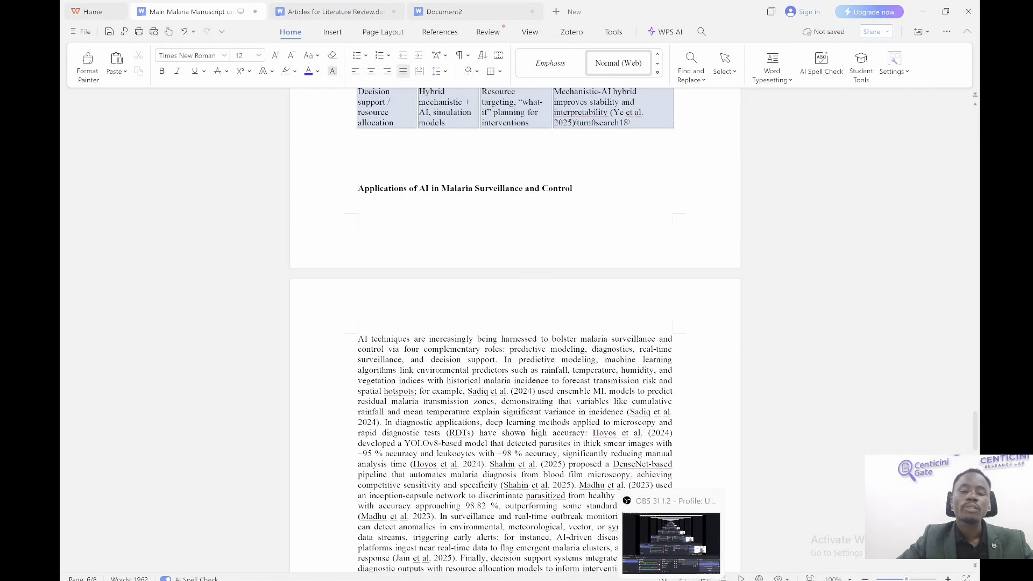
{"action": "left_click", "coordinate": [540, 247]}
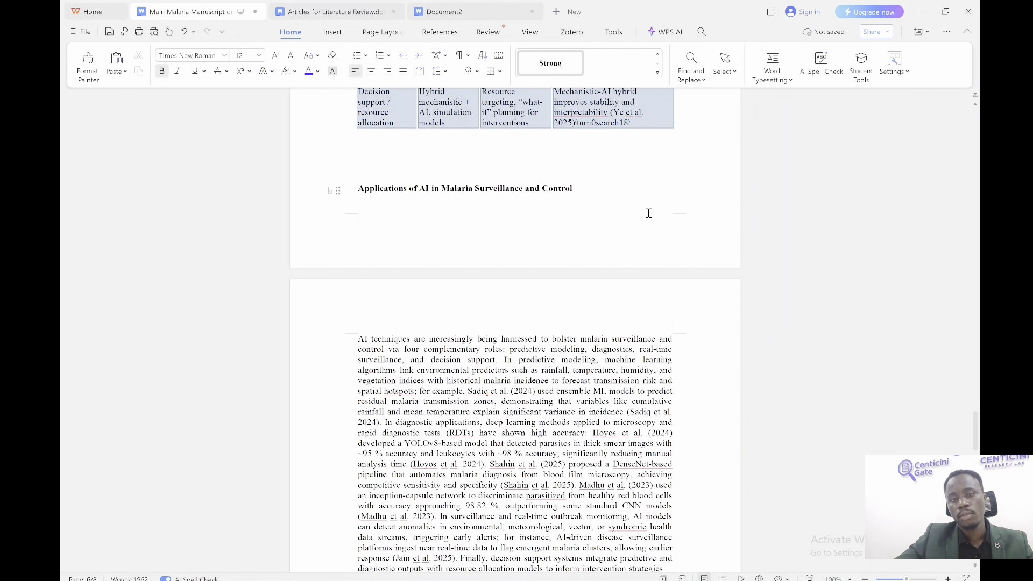
{"action": "left_click", "coordinate": [923, 12]}
{"action": "left_click", "coordinate": [922, 17]}
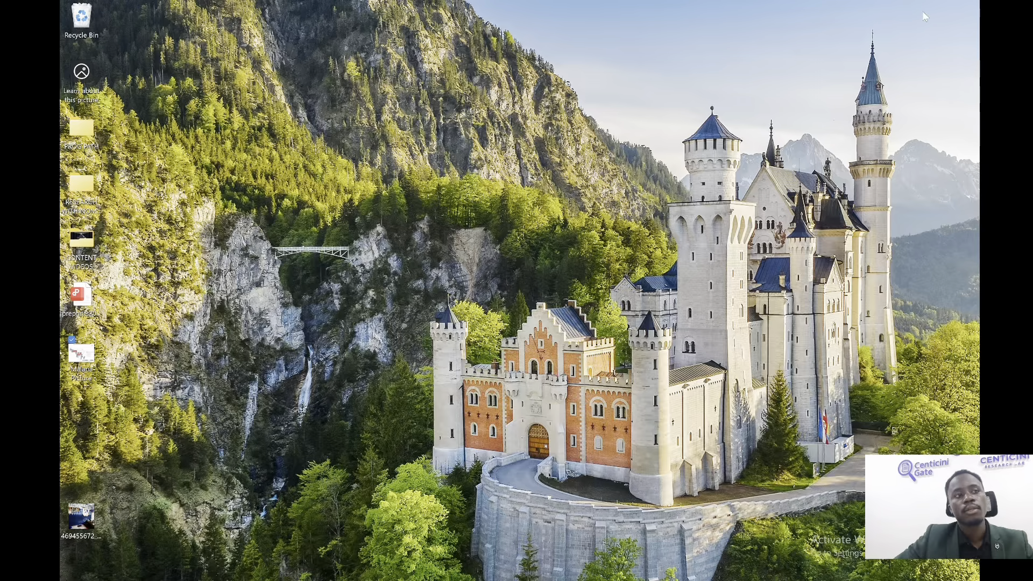